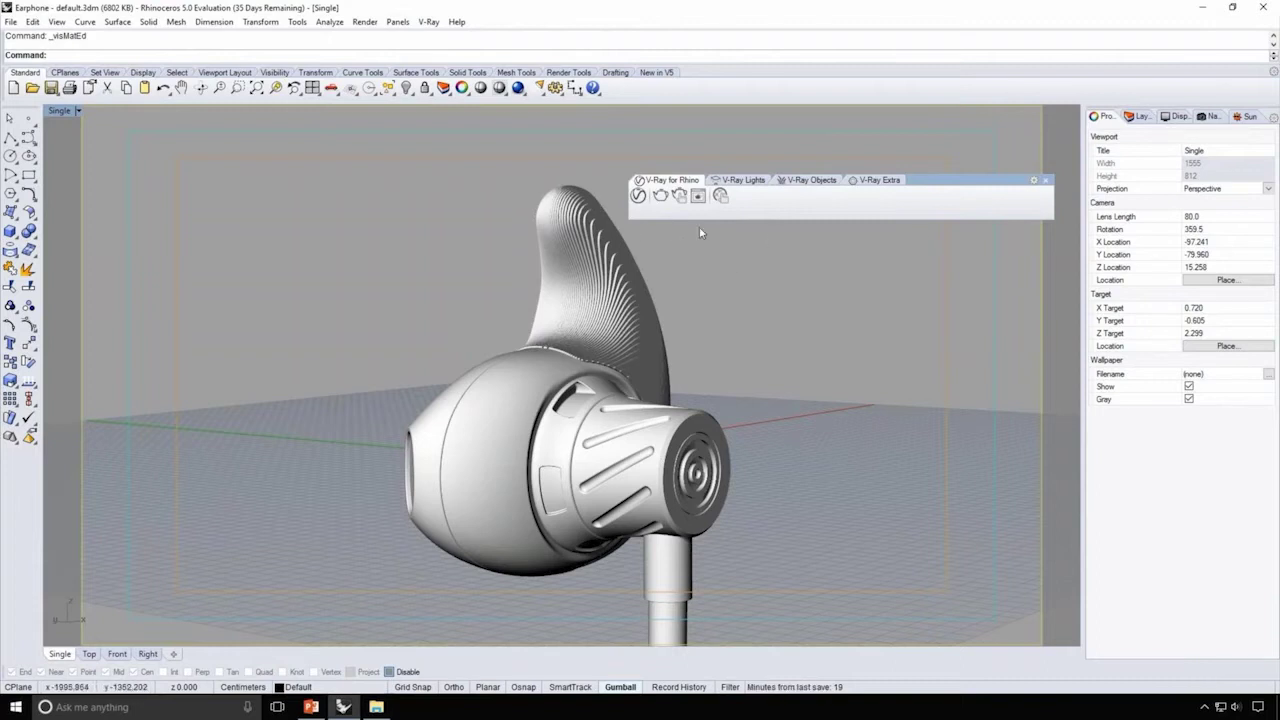
Step: Dock the floating V-Ray toolbar beside the standard Rhino tools and browse its lights, objects and extra tool sets
left_click_drag(966, 180, 1145, 95)
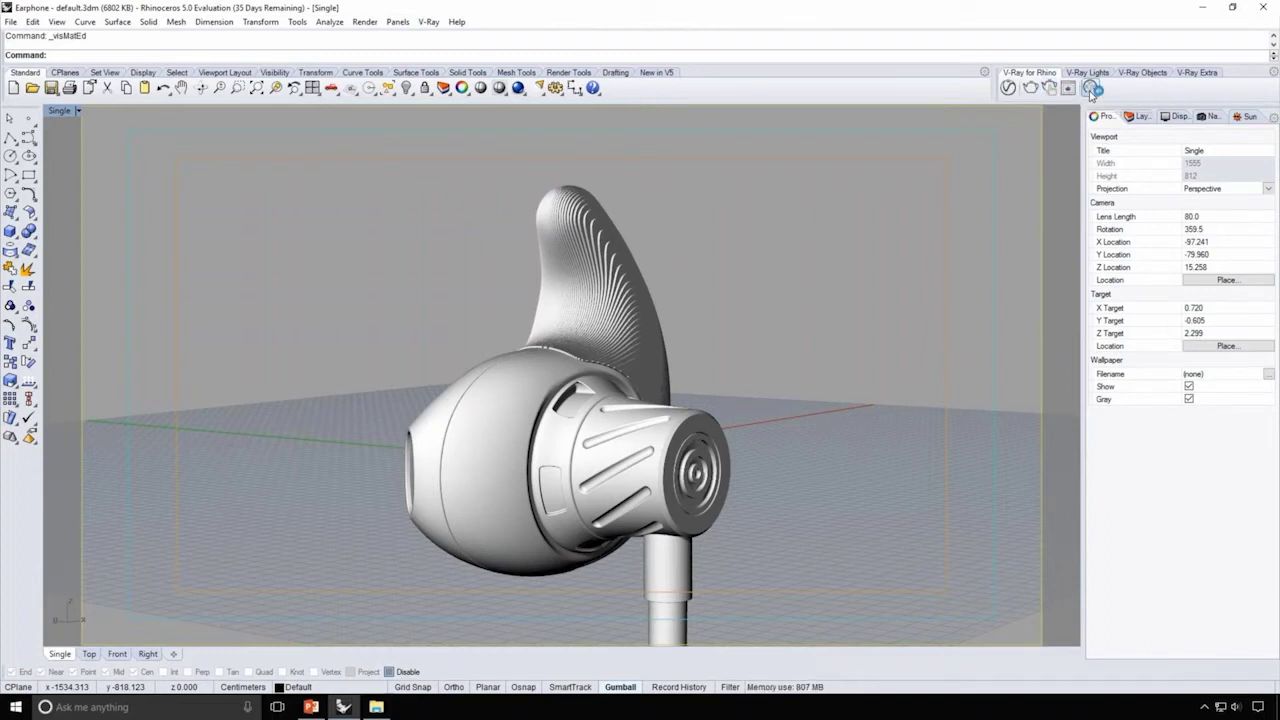
left_click(1088, 72)
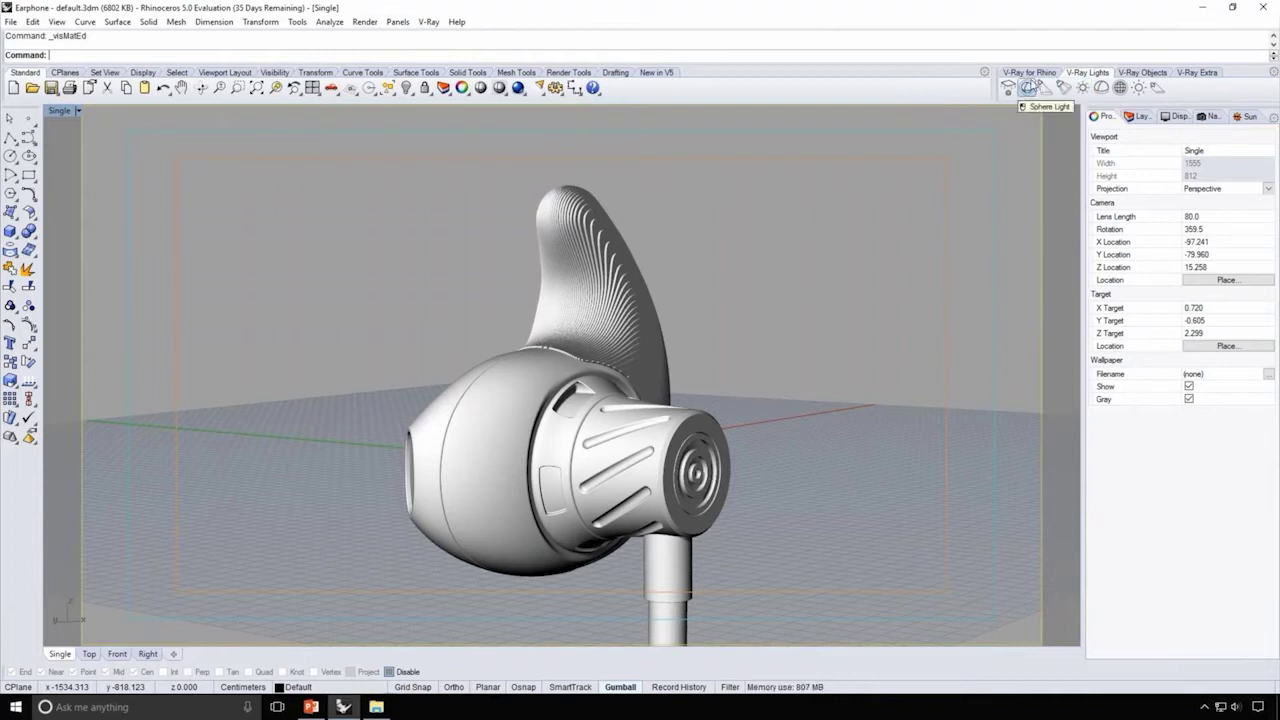
left_click(1153, 77)
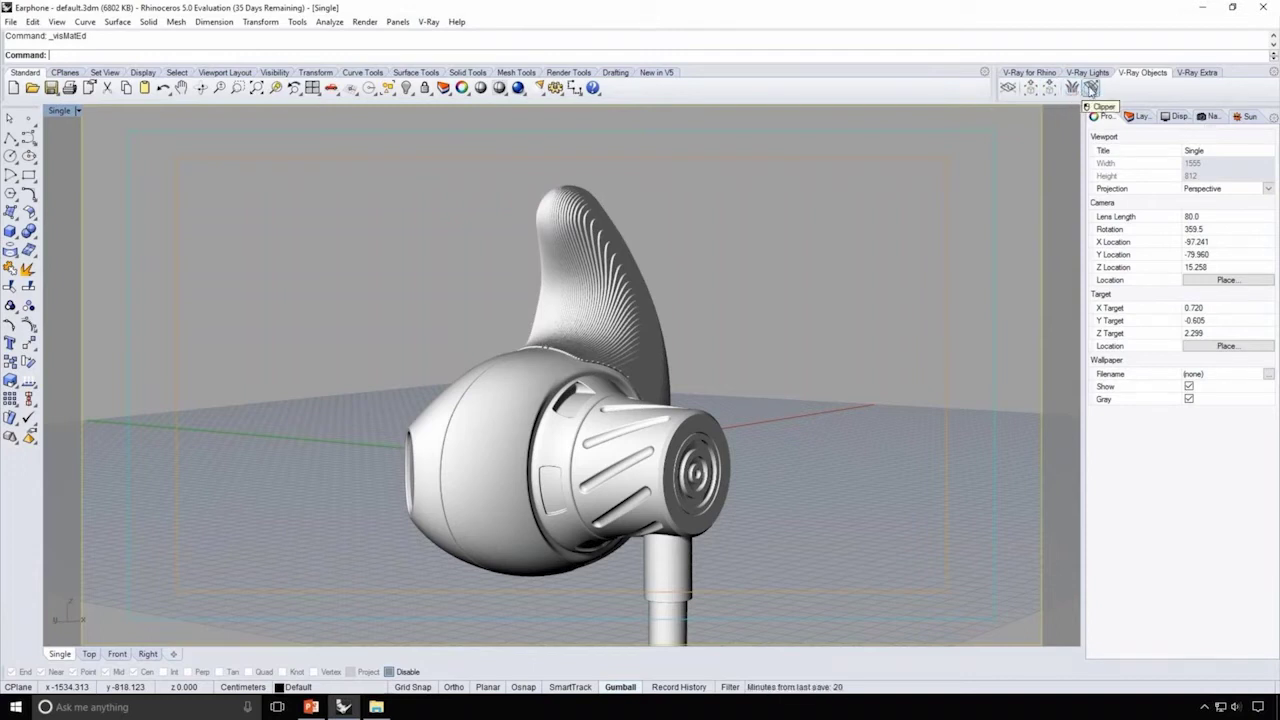
left_click(1191, 75)
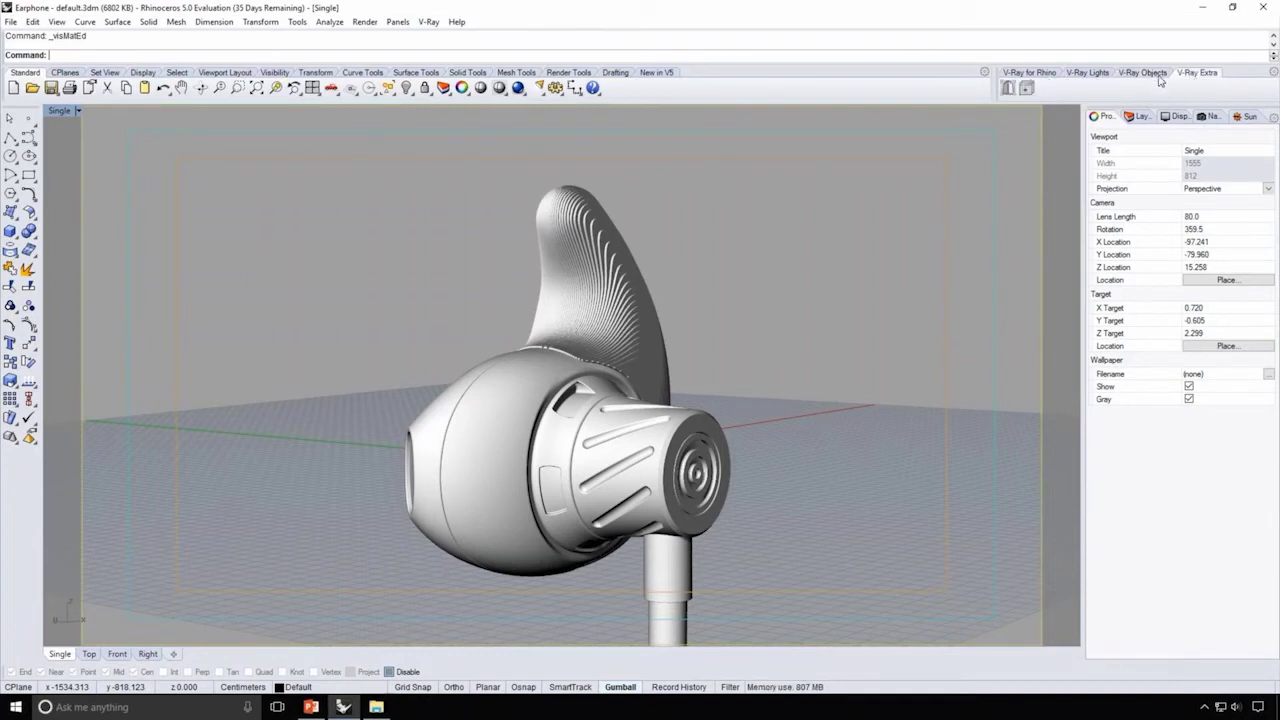
left_click(1028, 74)
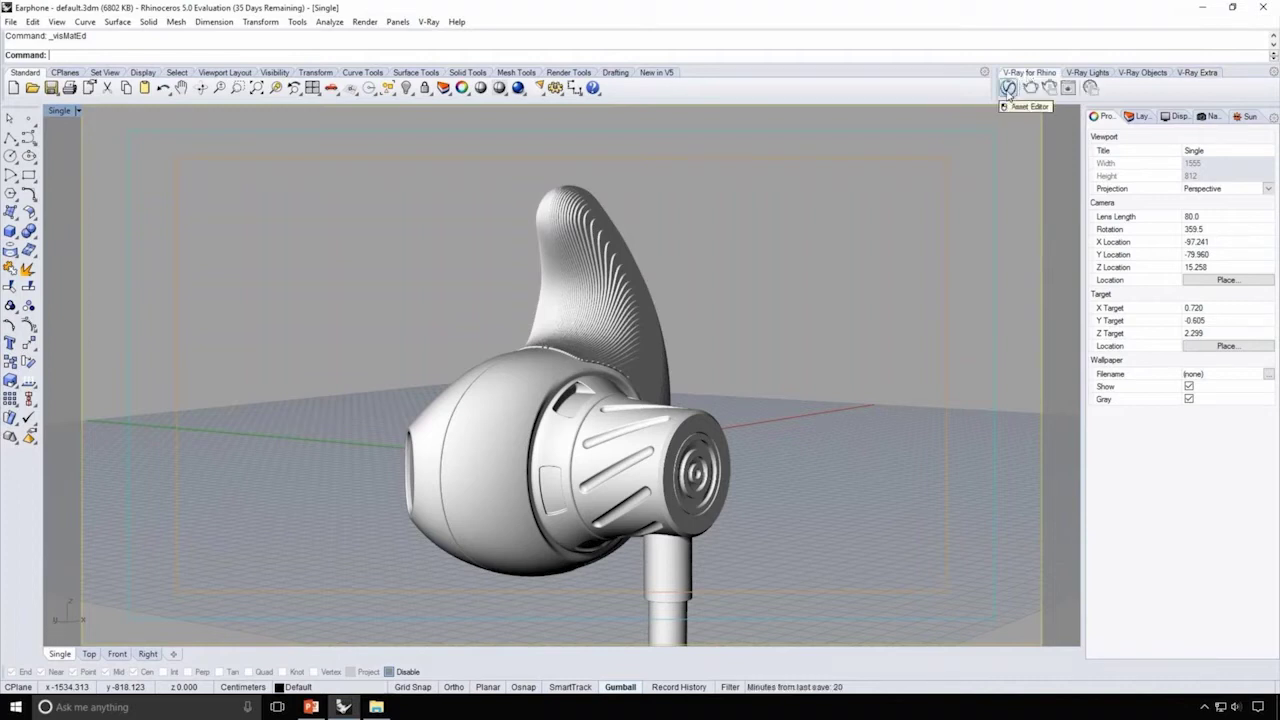
Step: Open the V-Ray Asset Editor and move it over the middle of the earphone viewport
left_click(1008, 88)
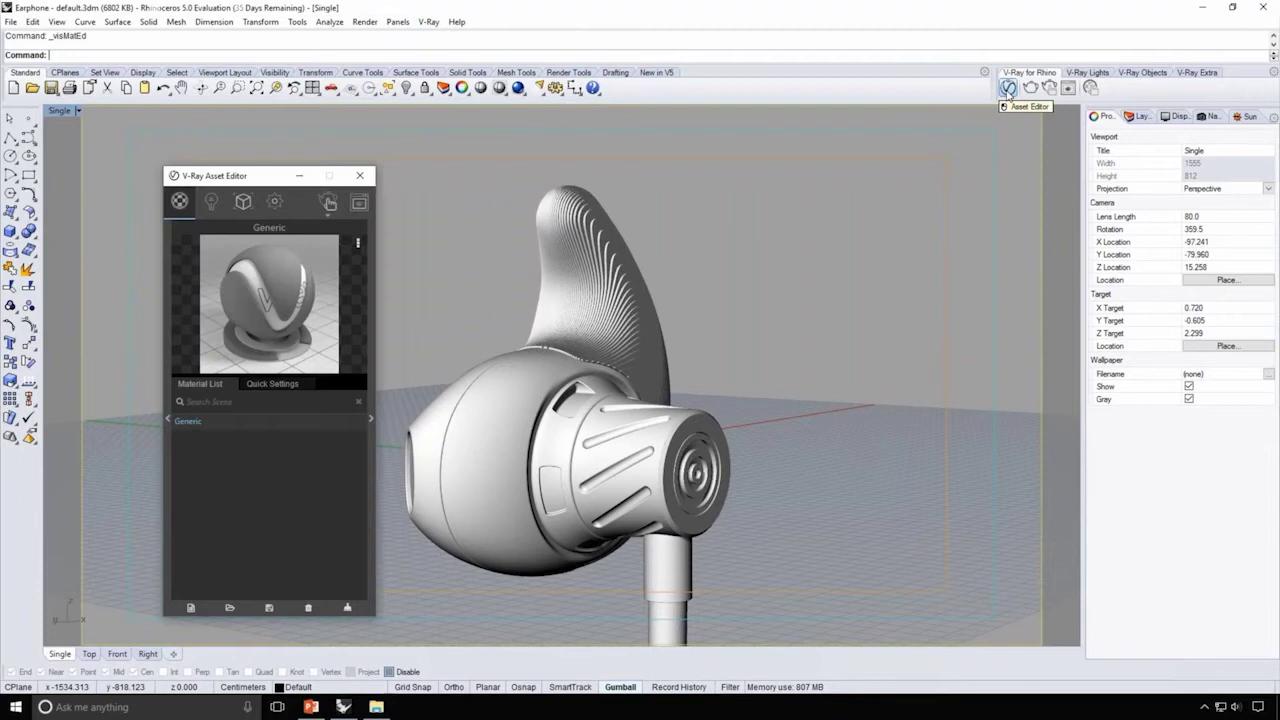
left_click_drag(264, 183, 558, 180)
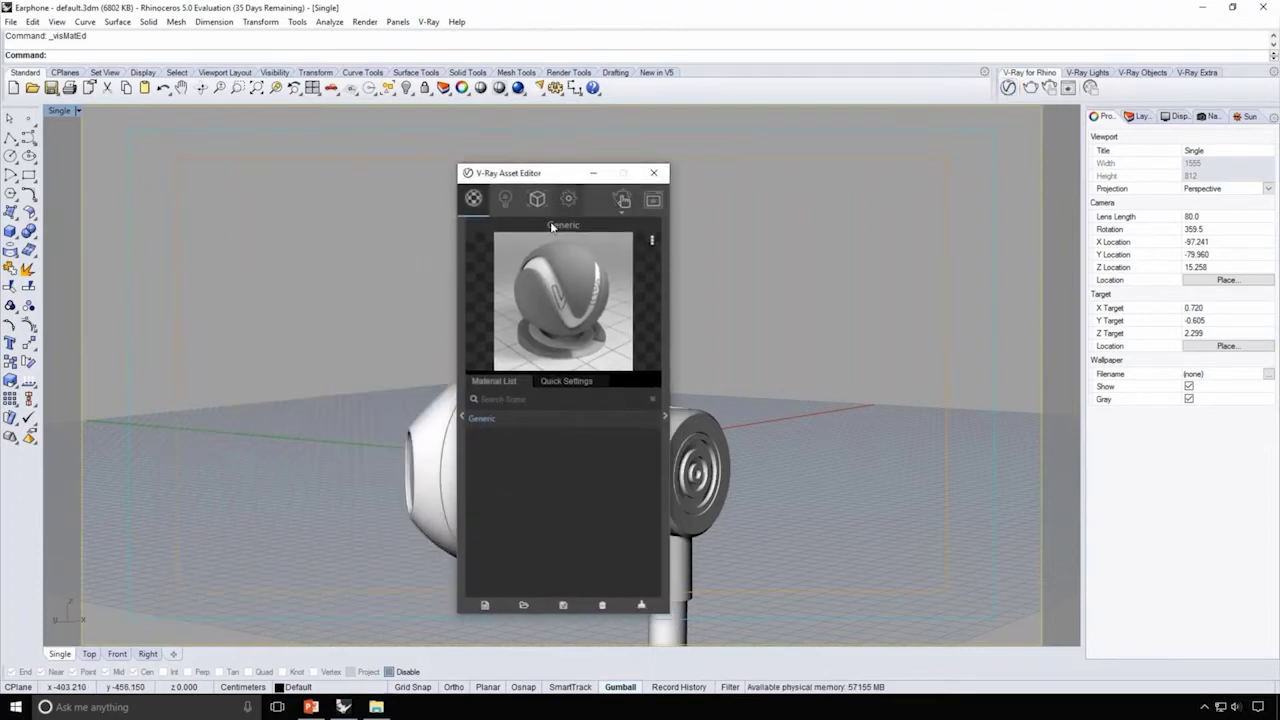
Step: Preview the Generic material with the Fabric, Floor and Subsurface Scattering preview scenes, and return to the Generic preview
left_click(651, 242)
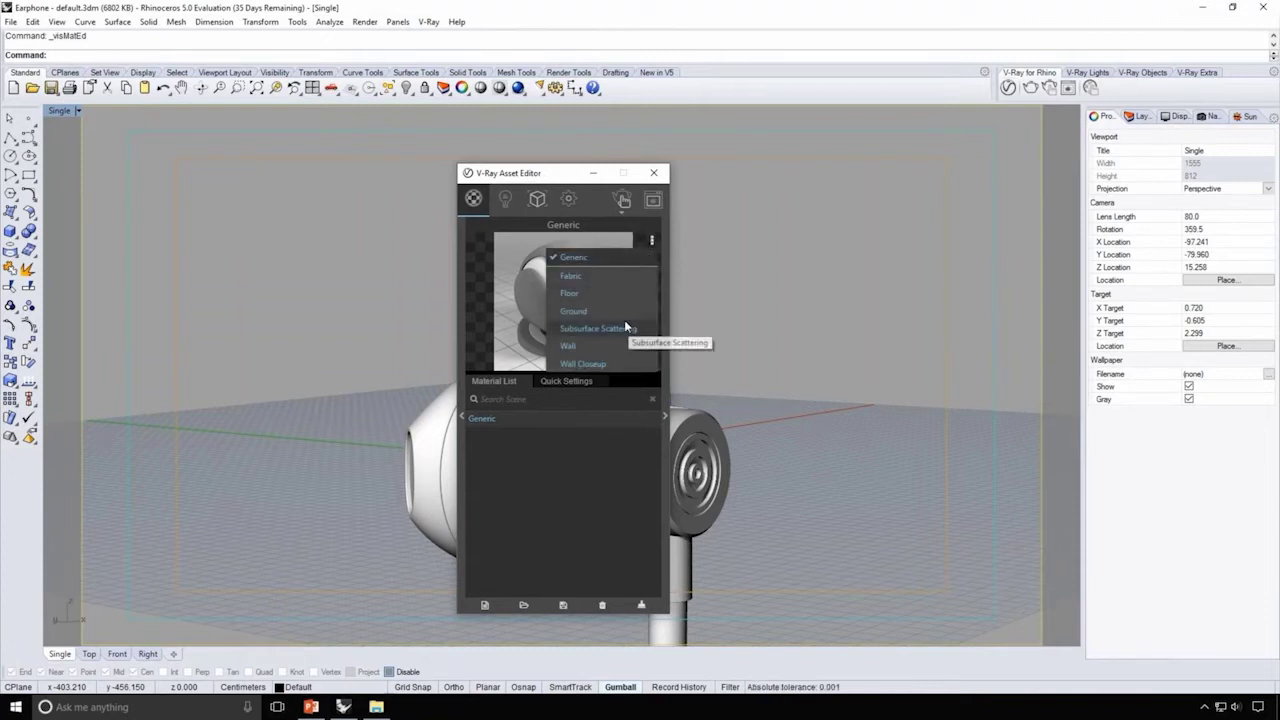
left_click(627, 275)
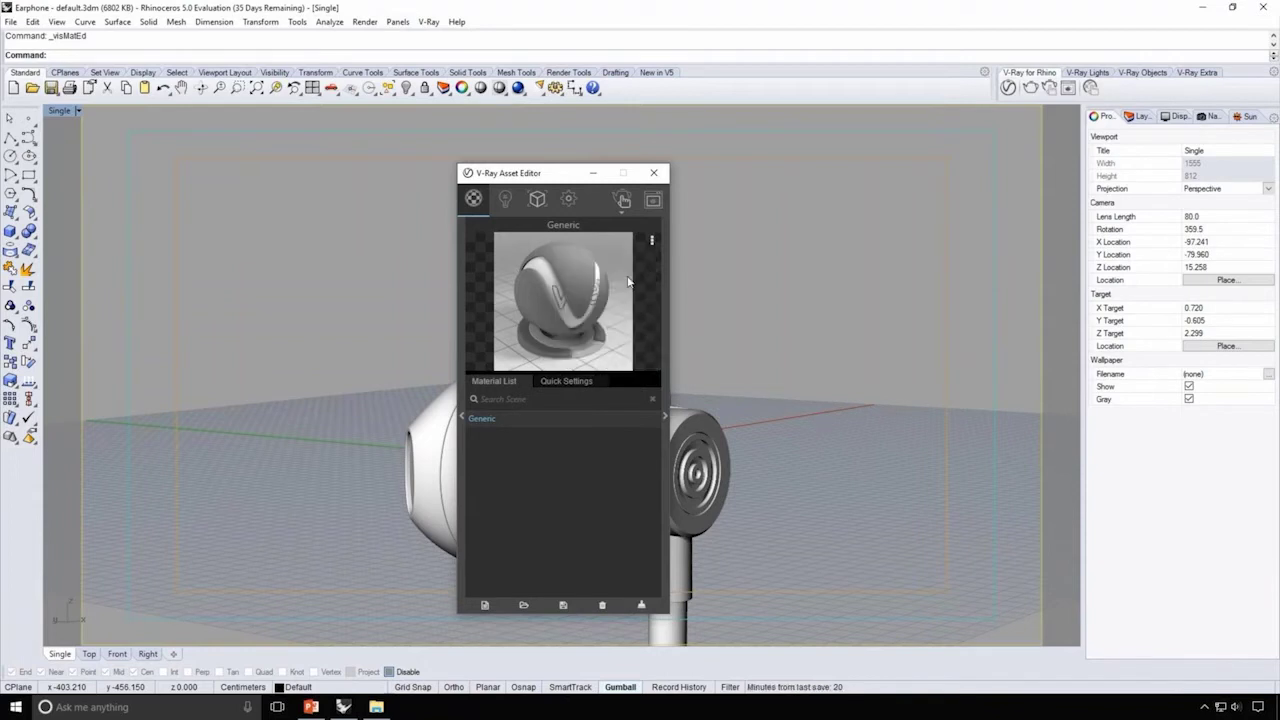
left_click(651, 242)
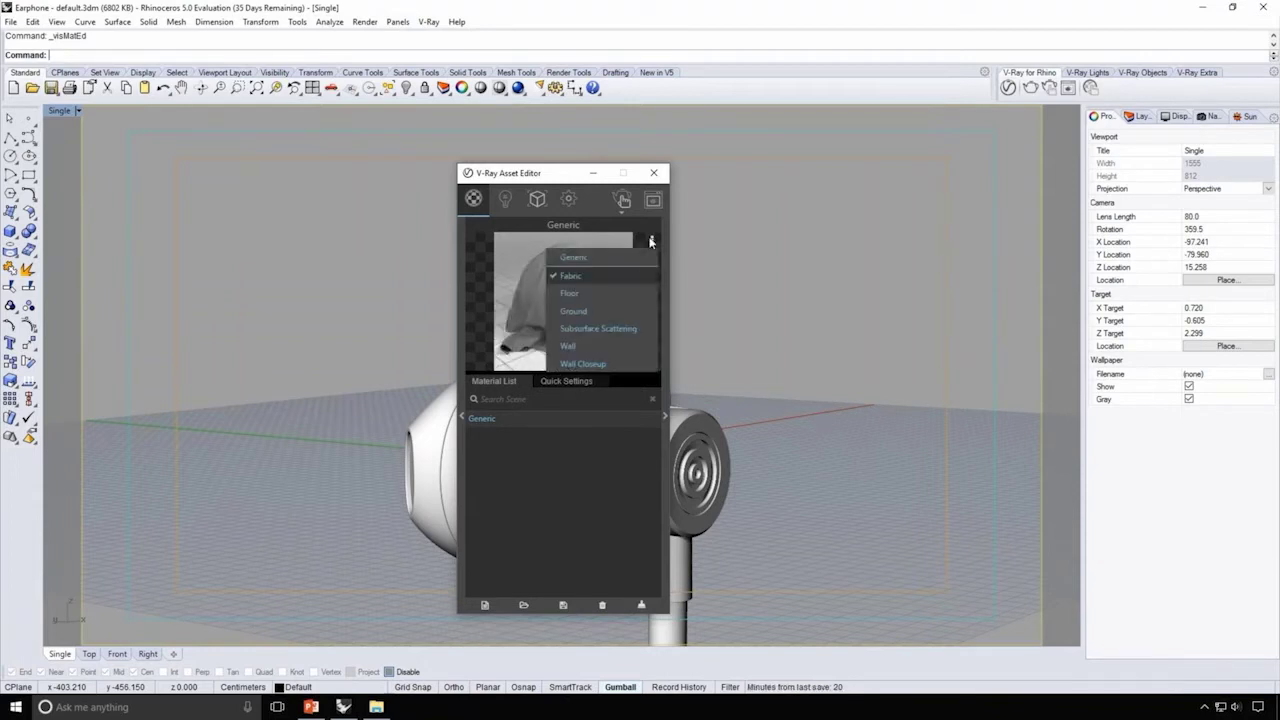
left_click(633, 296)
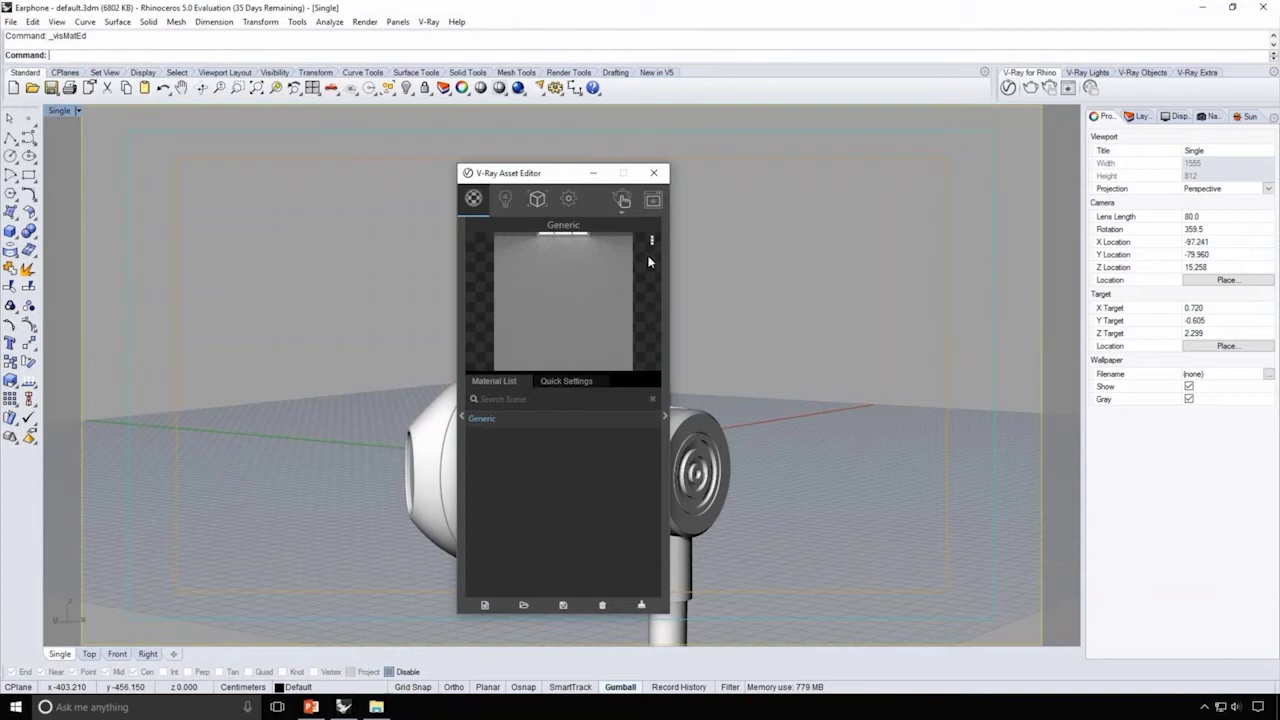
left_click(652, 241)
left_click(629, 326)
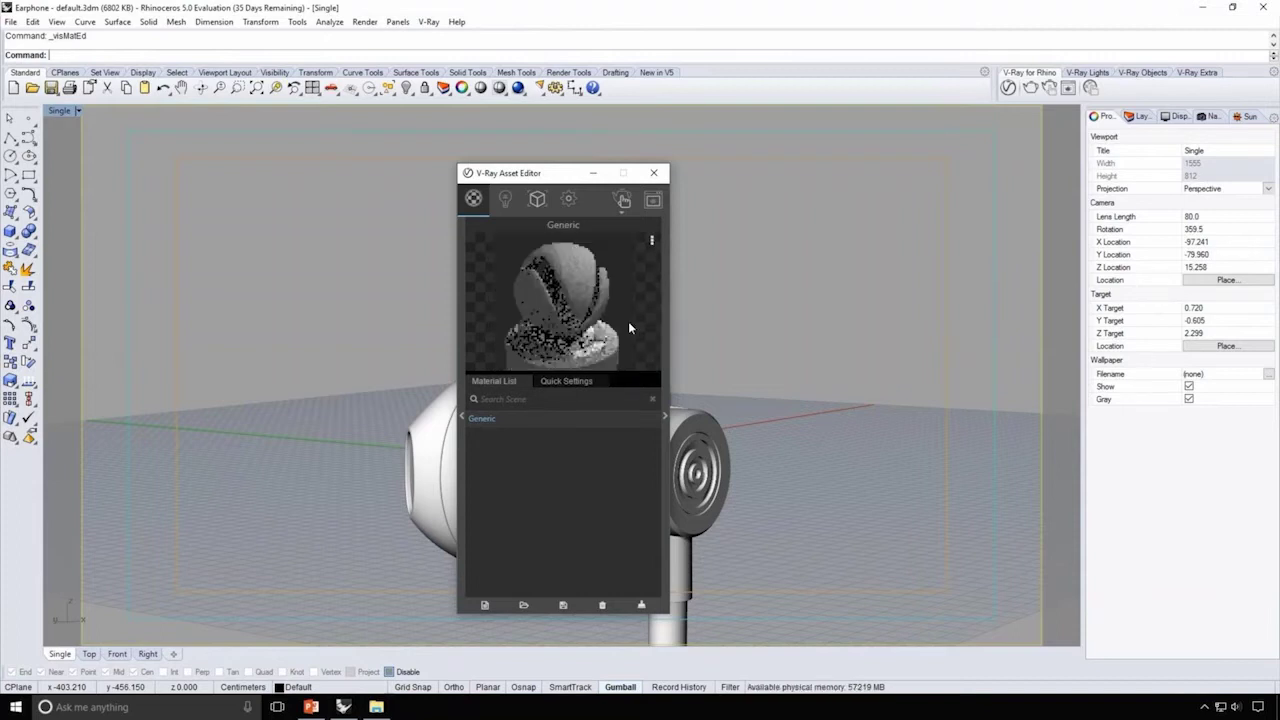
left_click(651, 241)
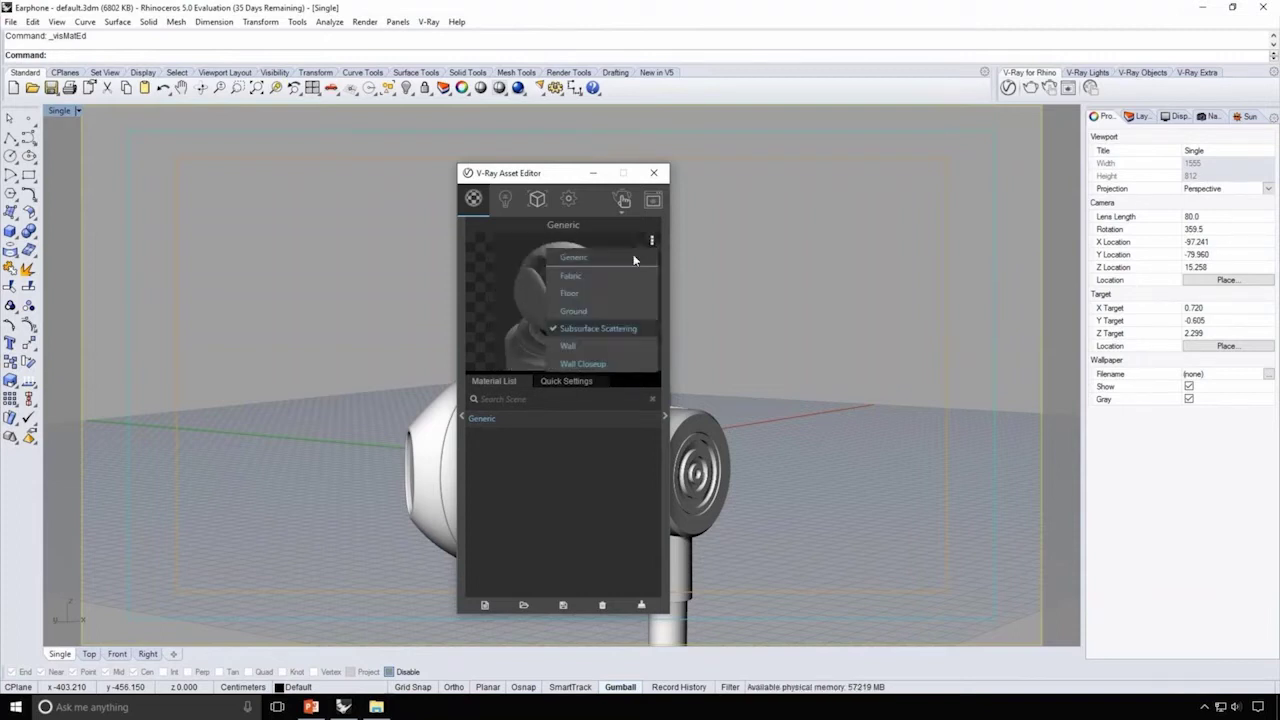
left_click(633, 256)
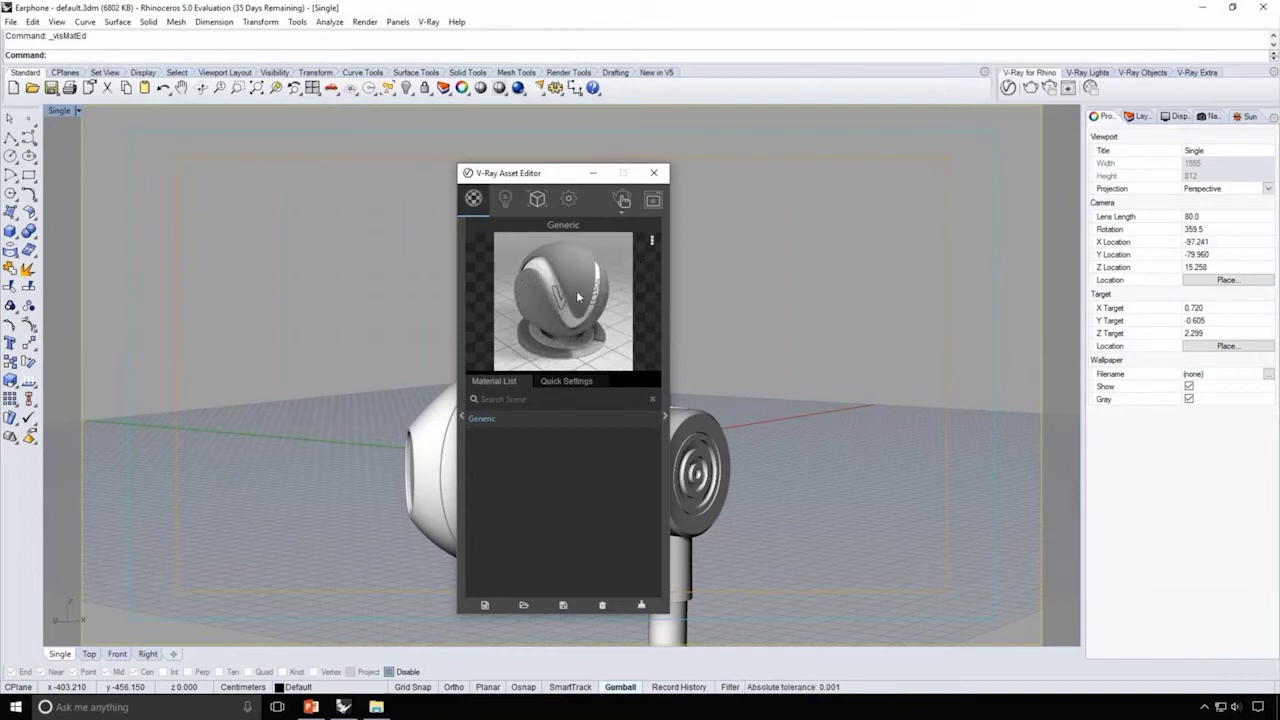
Step: Review the Generic material's quick settings and the material library, comparing the library's side-by-side and stacked layouts
left_click(557, 380)
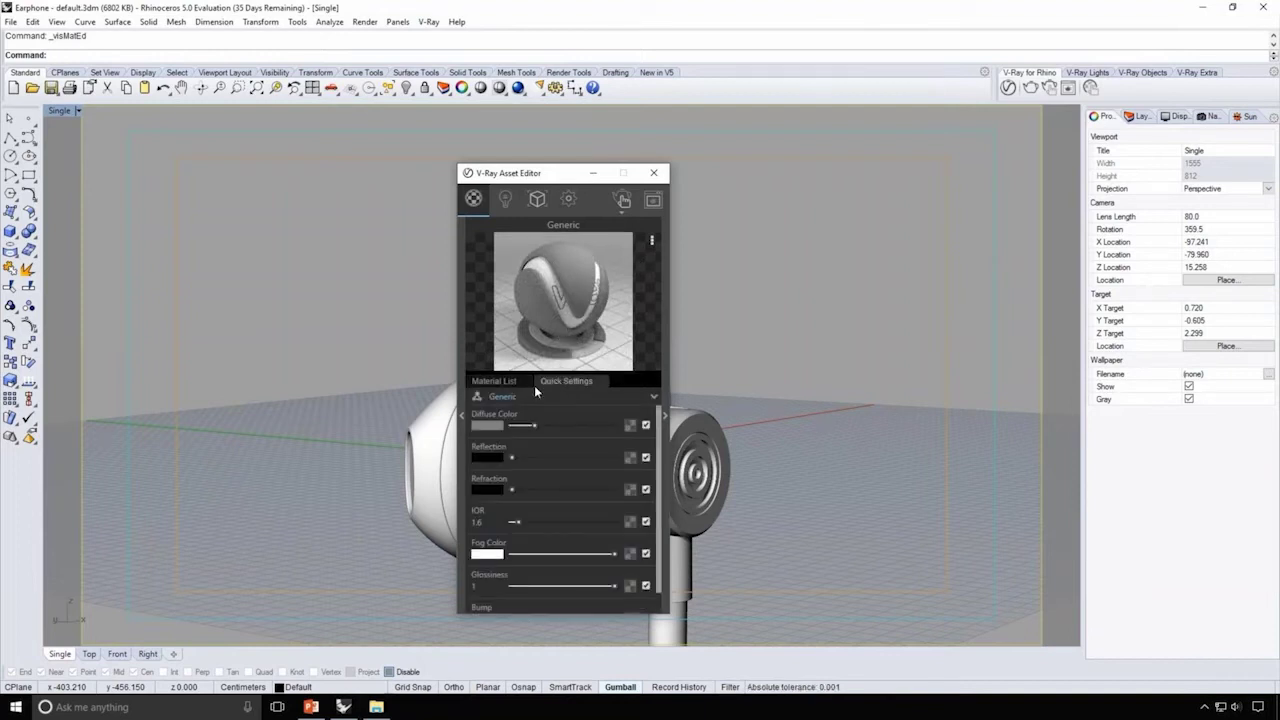
left_click(510, 386)
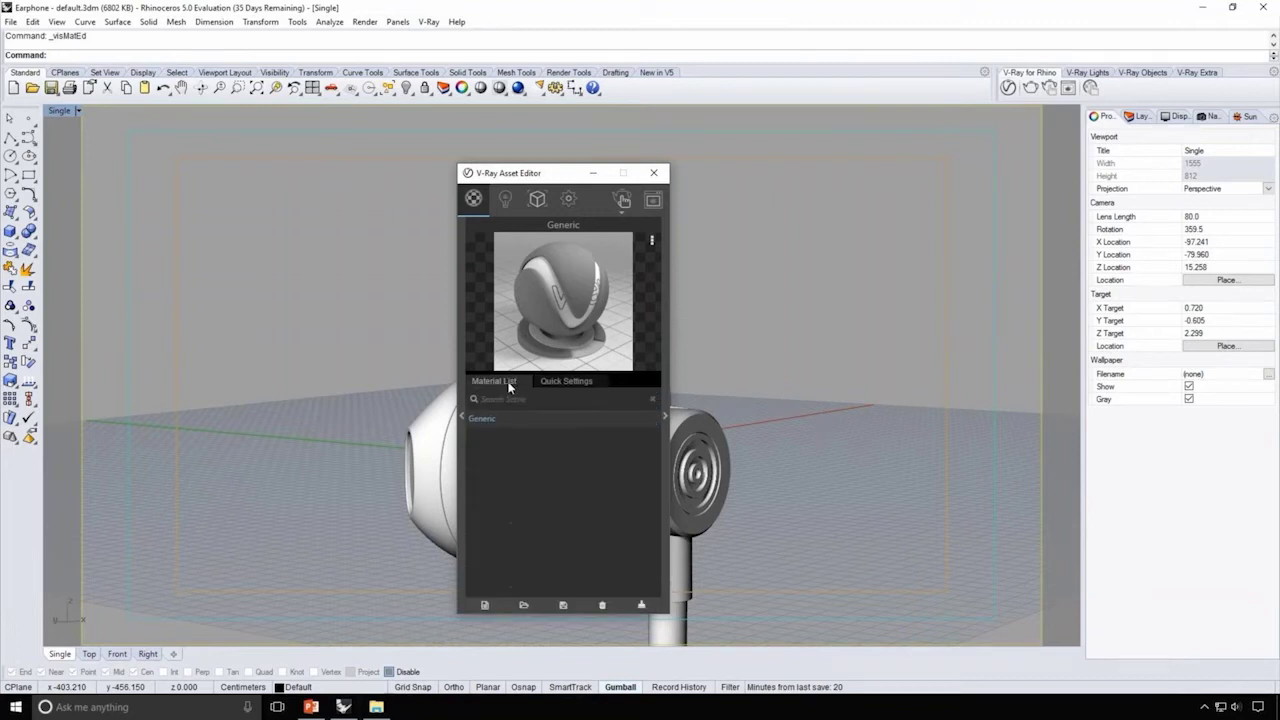
left_click(462, 255)
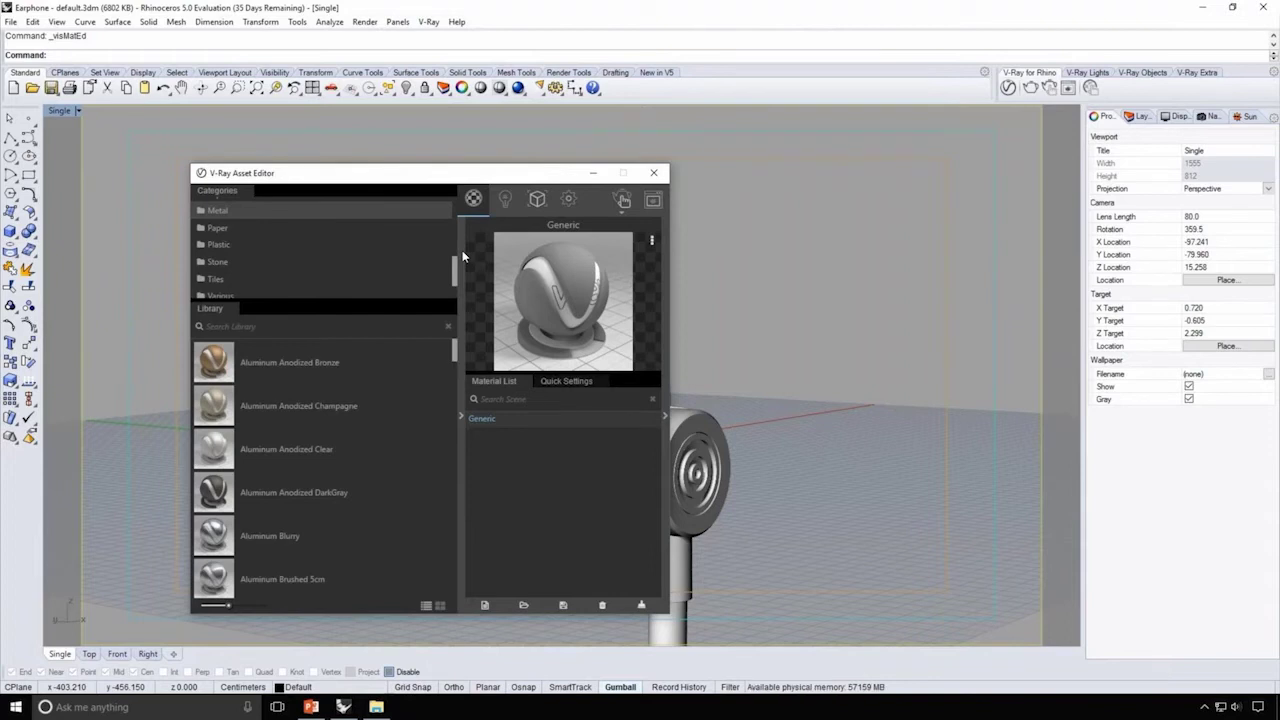
left_click_drag(210, 316, 422, 323)
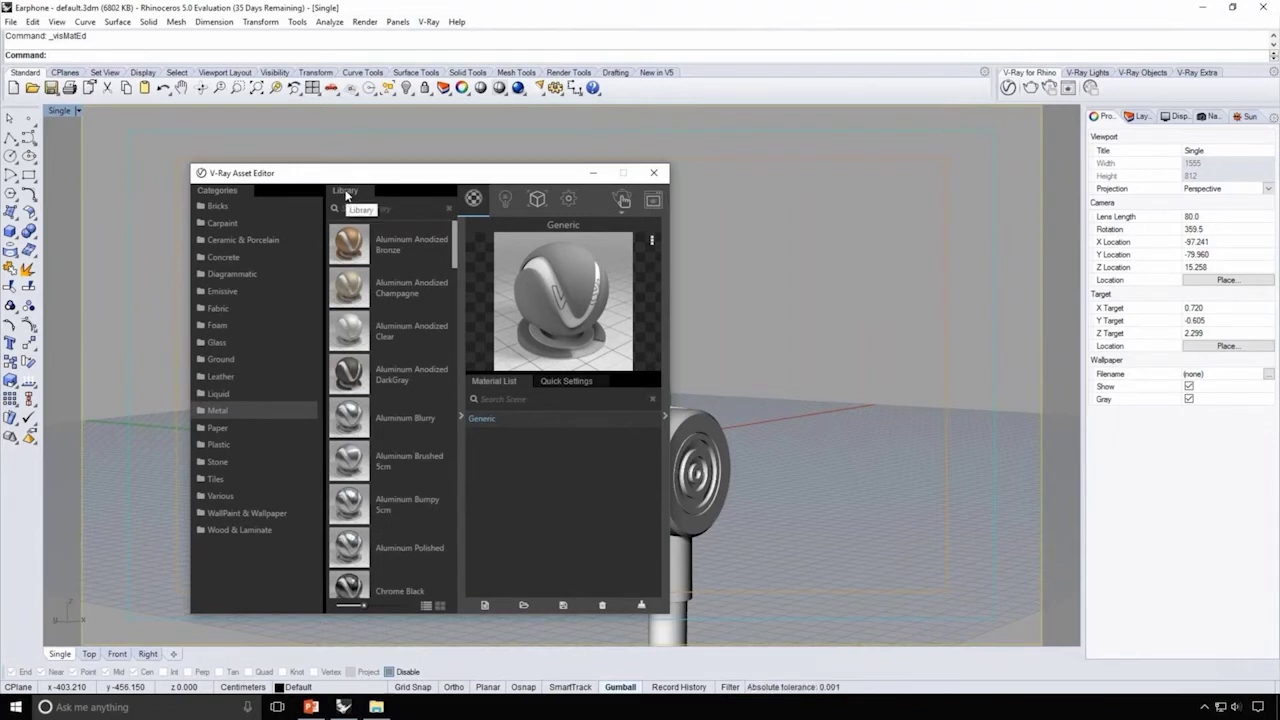
left_click_drag(346, 194, 313, 482)
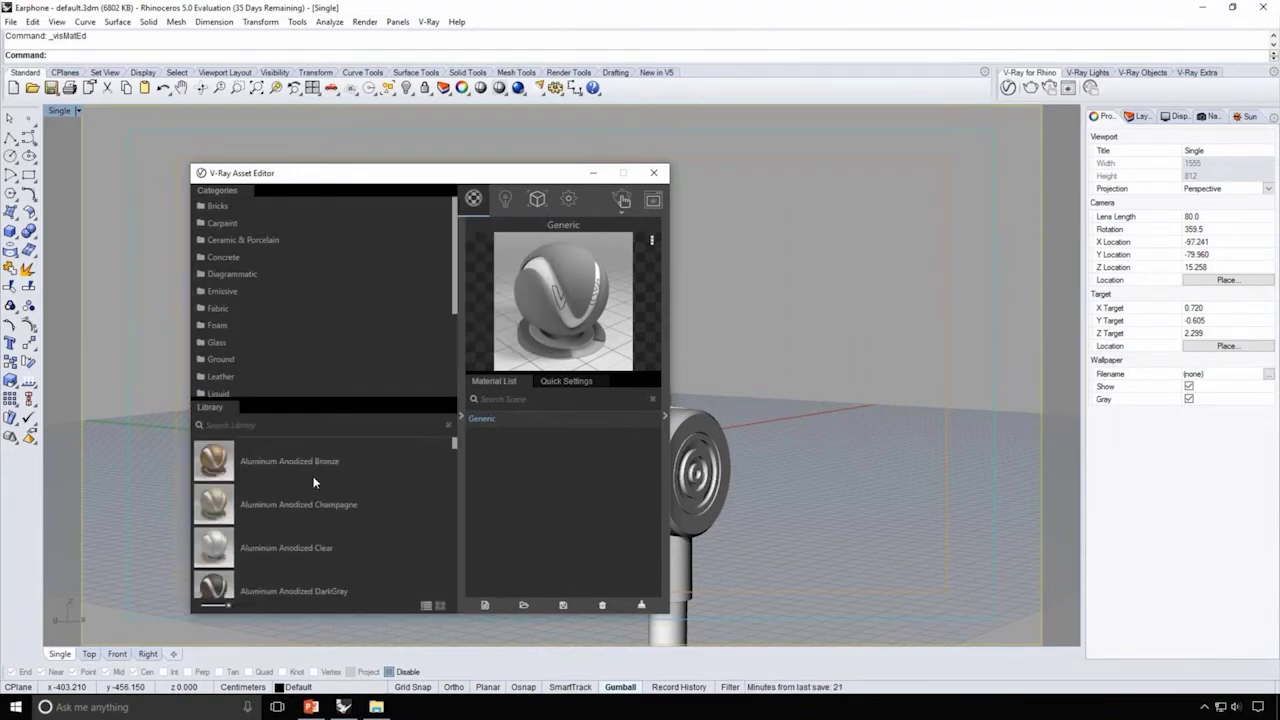
left_click_drag(314, 392, 322, 298)
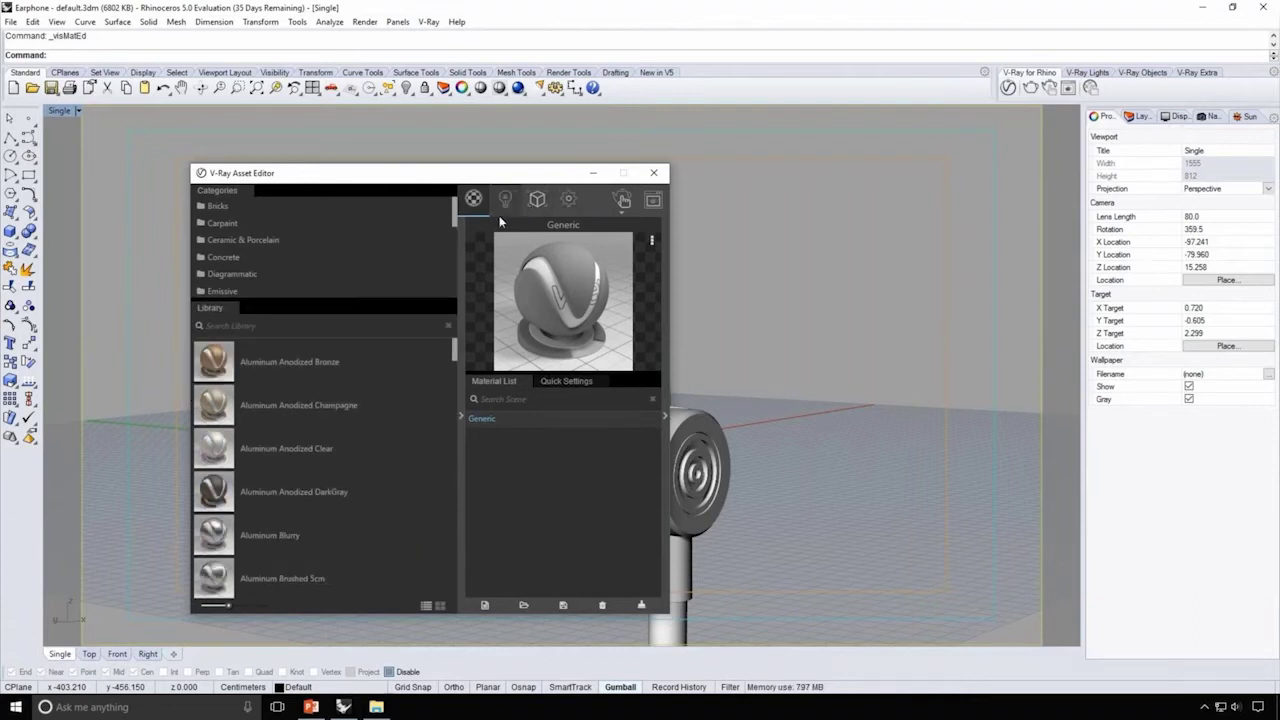
left_click(462, 272)
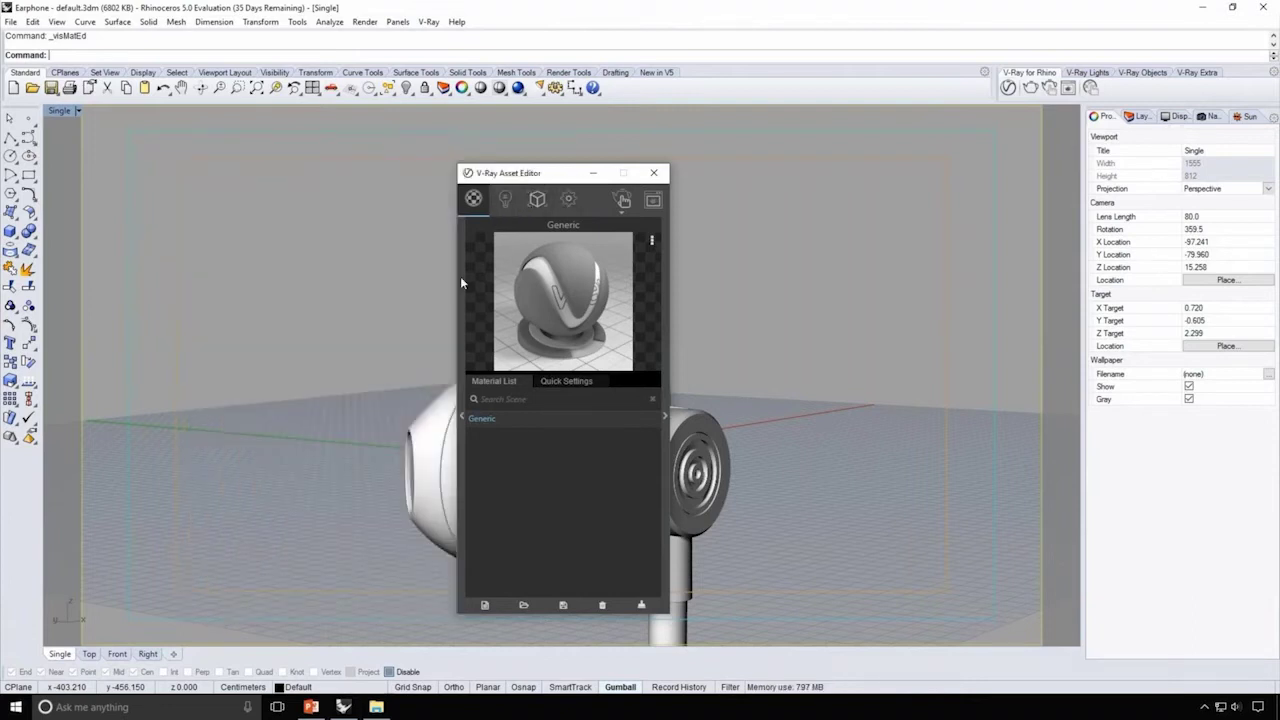
Step: Add a Reflection layer to the Generic material's parameters and remove it again
left_click(663, 270)
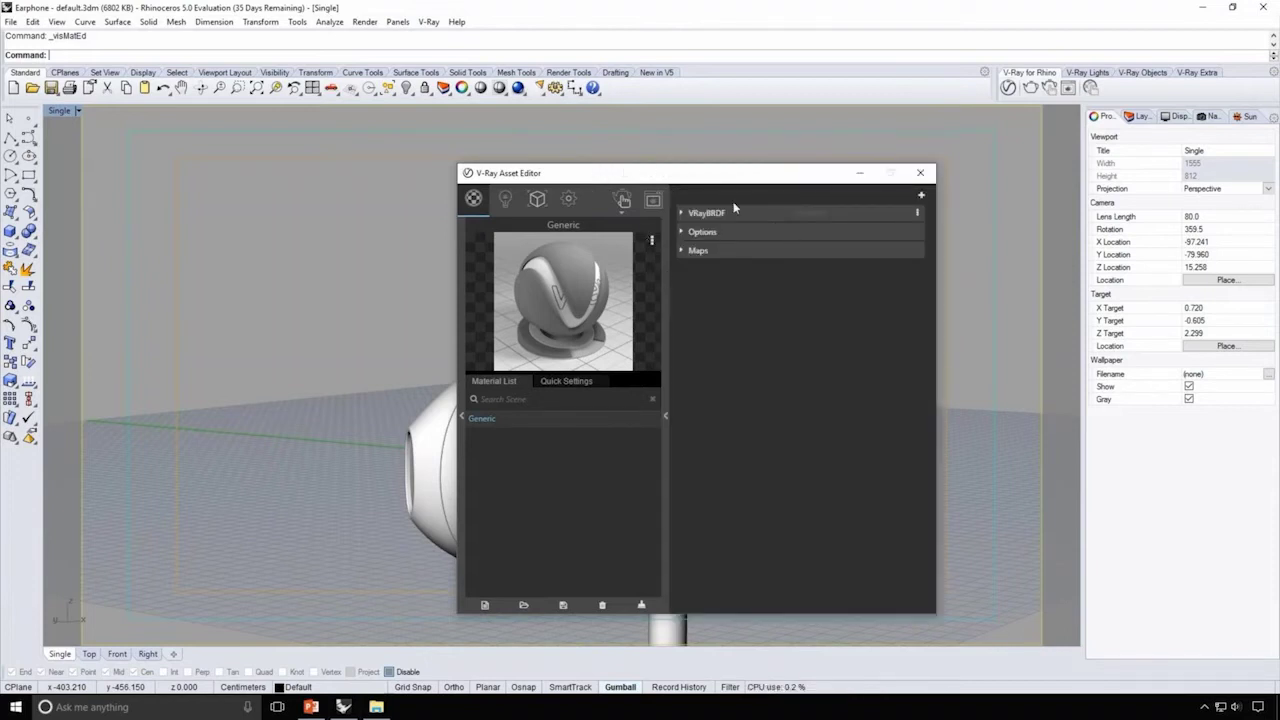
left_click(921, 197)
left_click(884, 288)
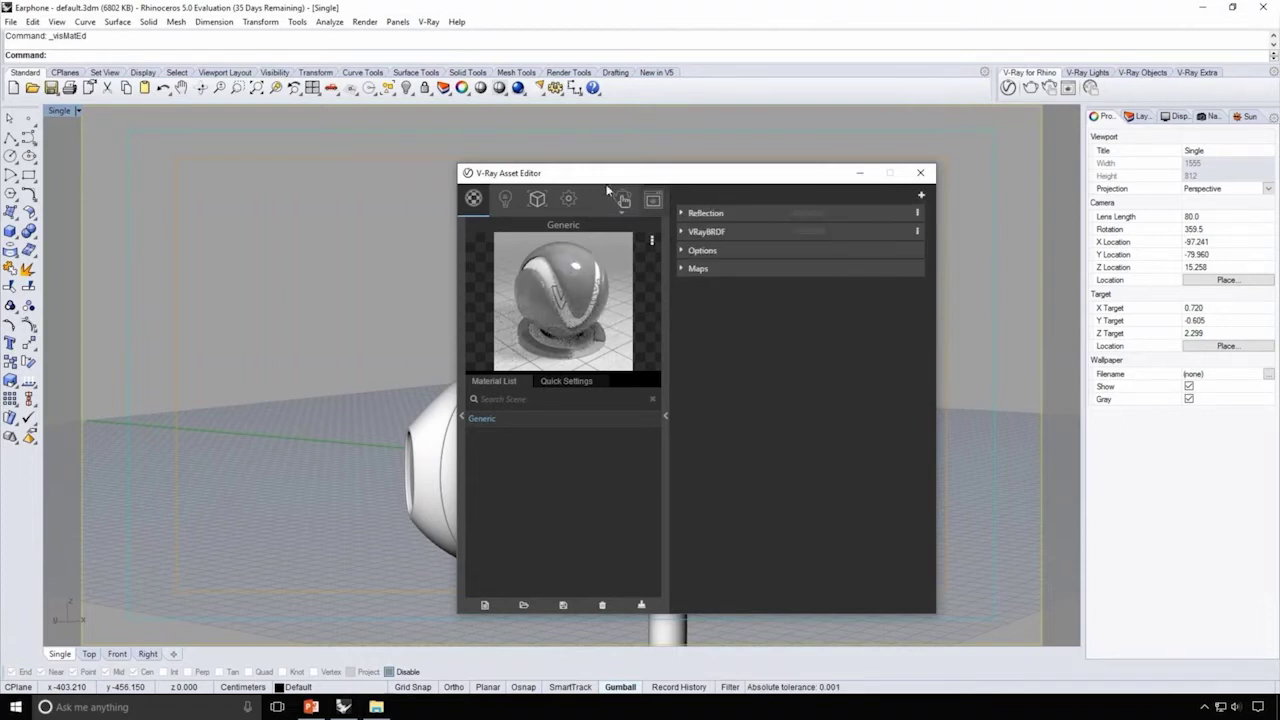
left_click(918, 213)
left_click(903, 258)
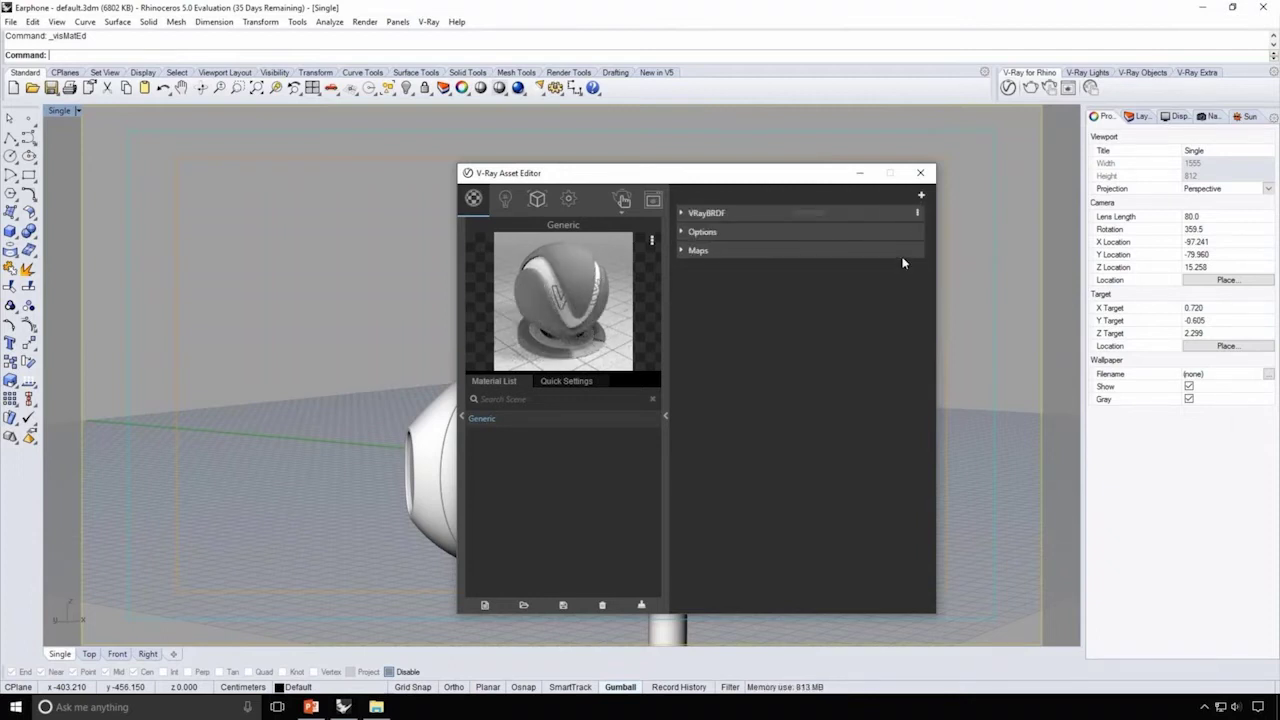
Step: Examine the Generic material's VRayBRDF diffuse, reflection and refraction parameters, and collapse the parameter pane
left_click(682, 213)
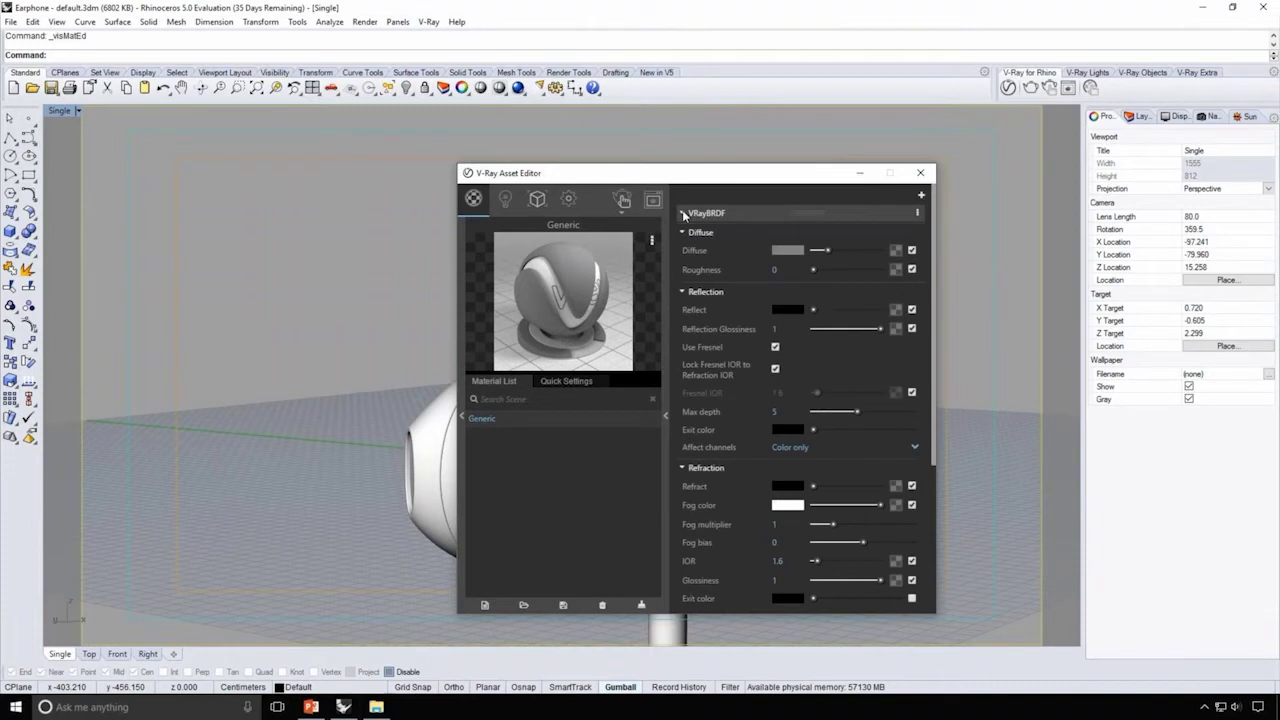
scroll(708, 310, "down", 5)
scroll(708, 316, "up", 5)
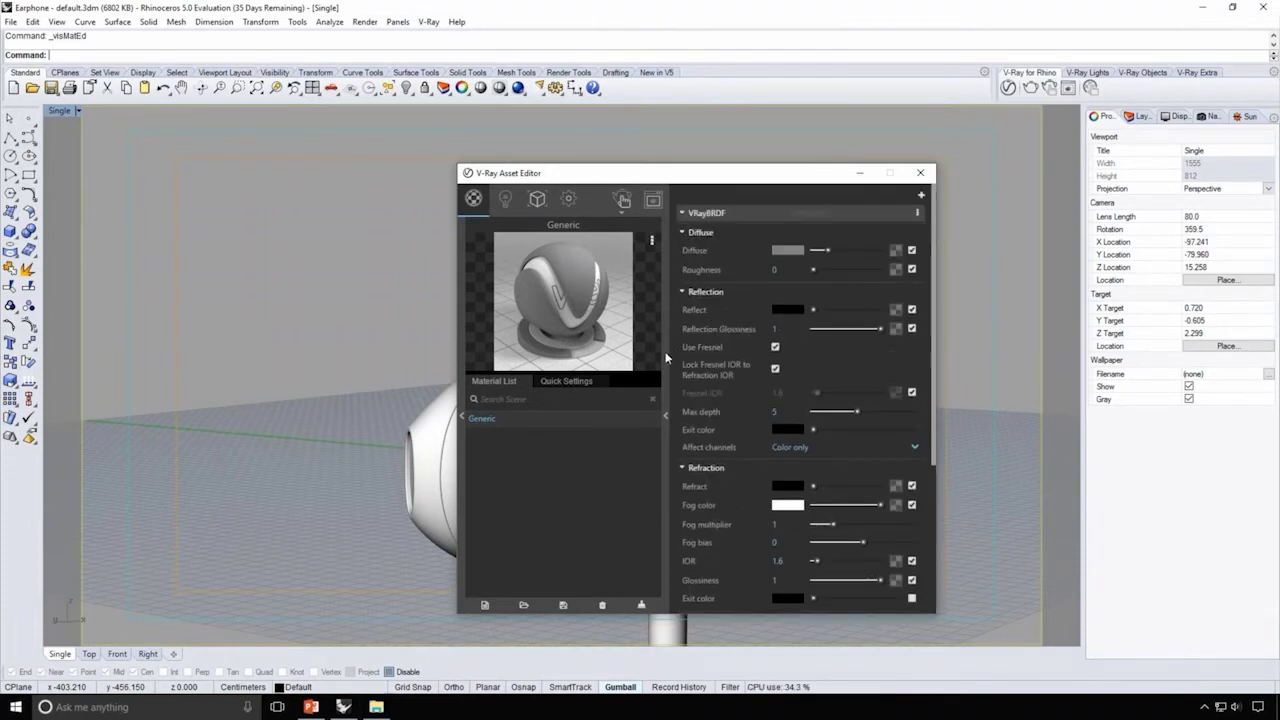
left_click(665, 351)
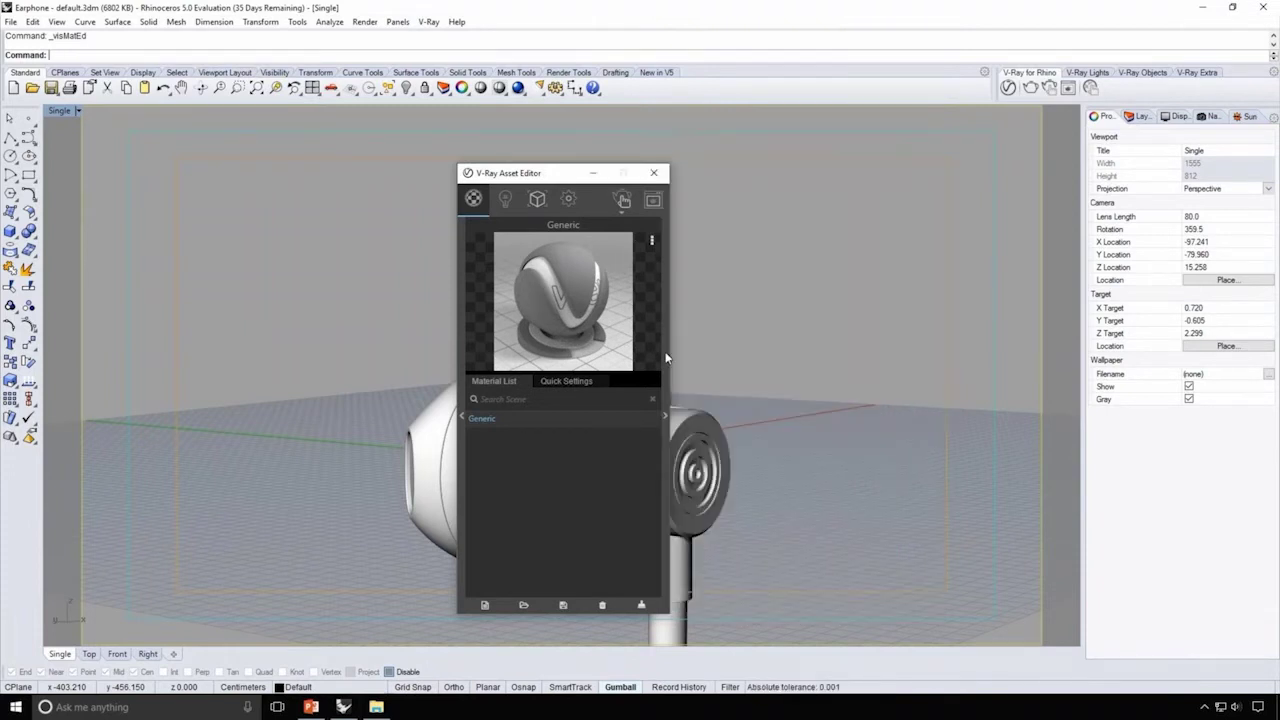
Step: Examine the Rhino Document Sun's light parameters and the scene's list of geometry assets
left_click(505, 205)
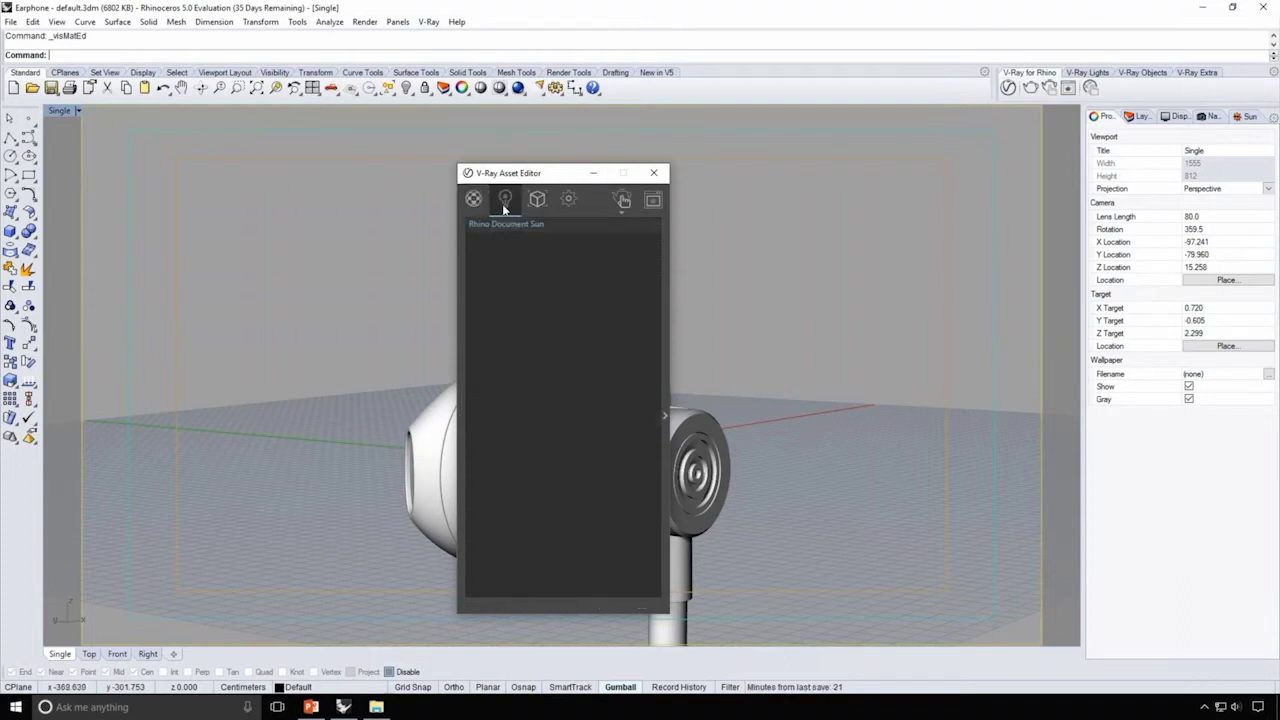
left_click(667, 288)
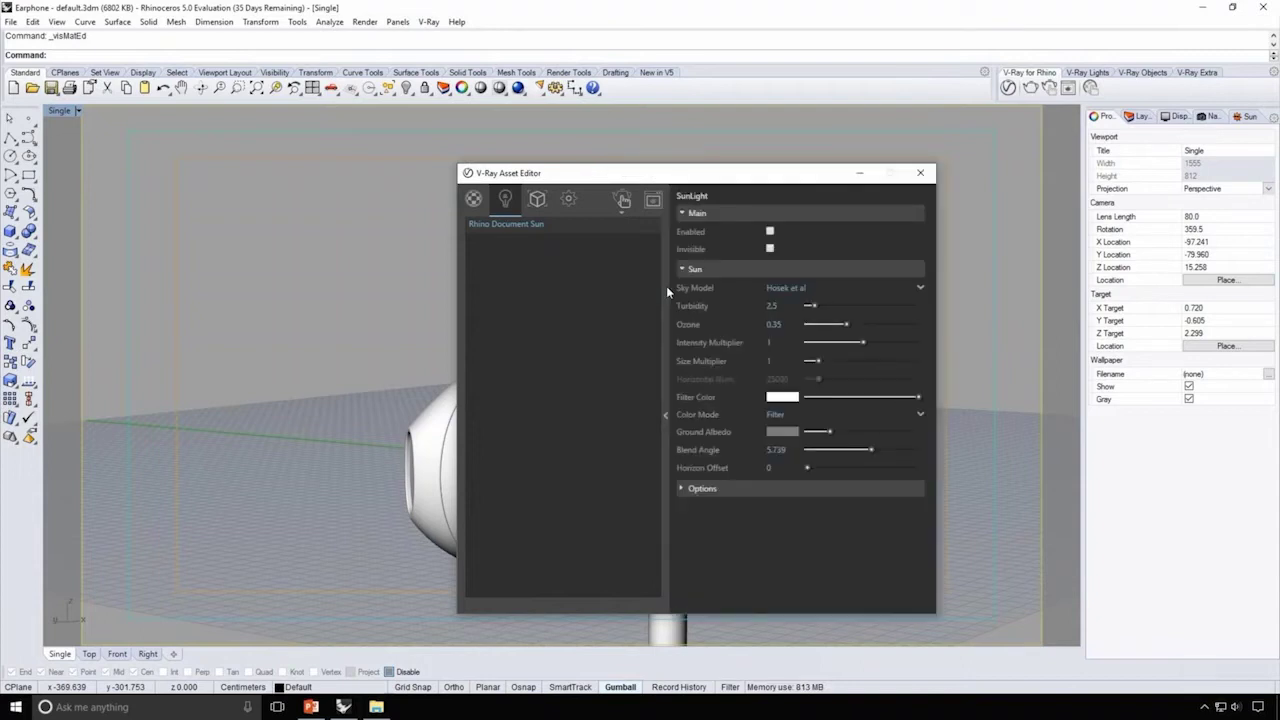
left_click(666, 287)
left_click(538, 203)
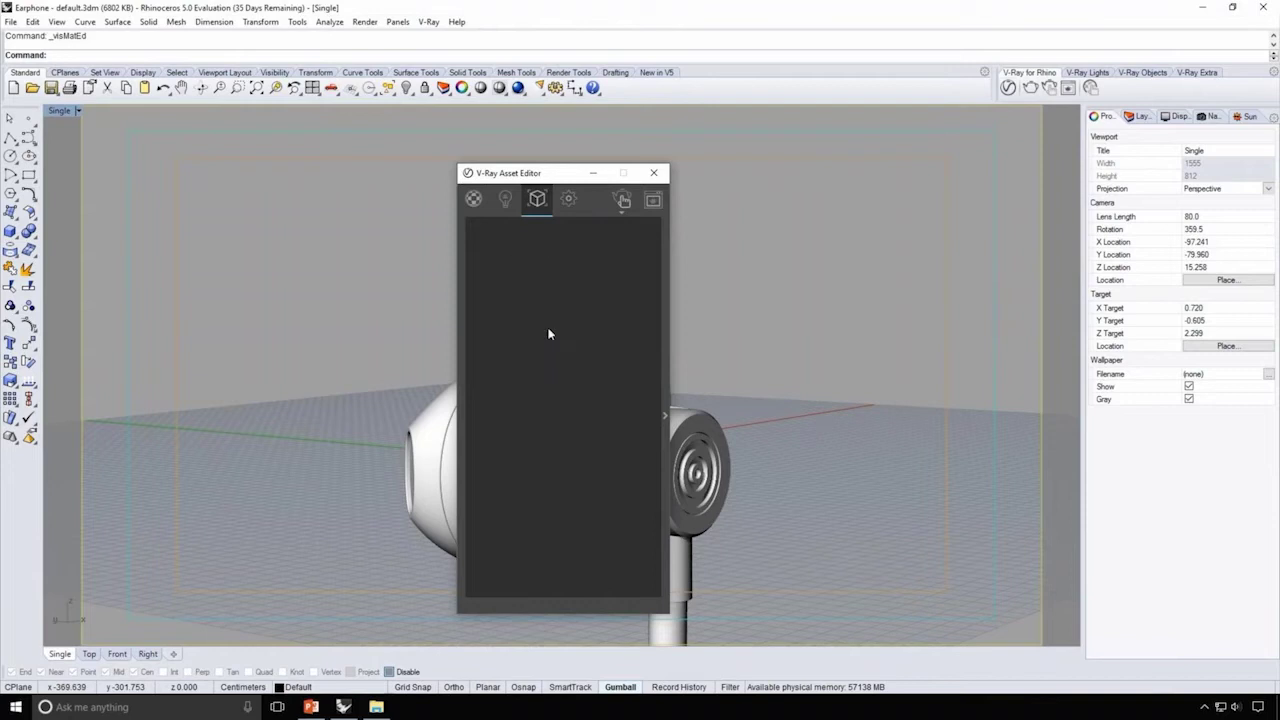
Step: Review the V-Ray render settings, toggle Swarm on and back off, and return to the materials list
left_click(568, 200)
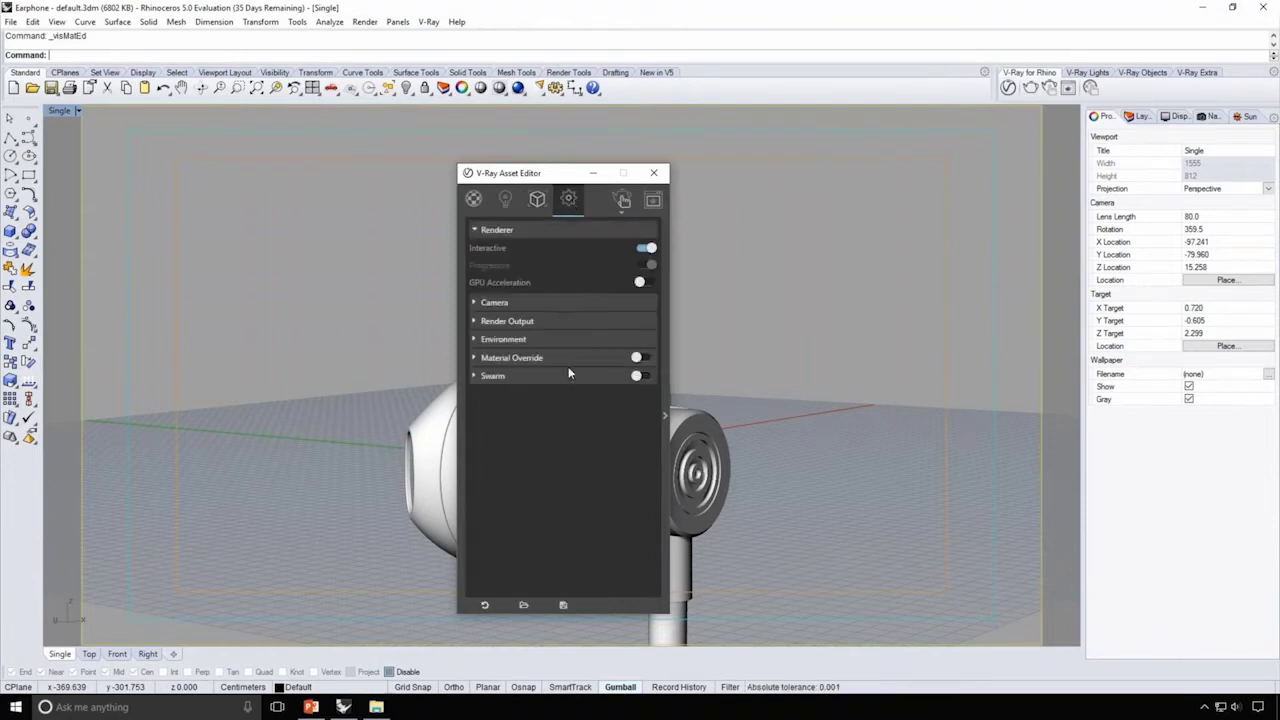
left_click(644, 376)
left_click(644, 376)
mouse_move(619, 218)
left_click(474, 199)
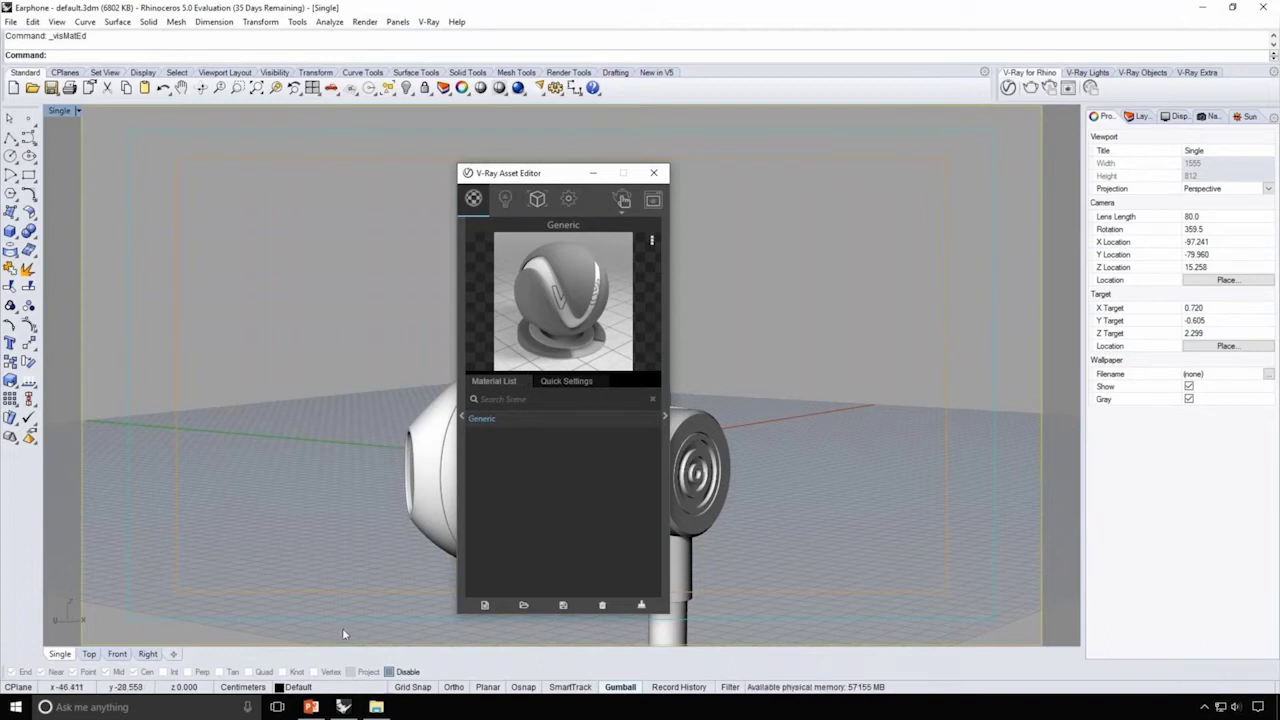
Step: Switch to the PowerPoint presentation
left_click(310, 708)
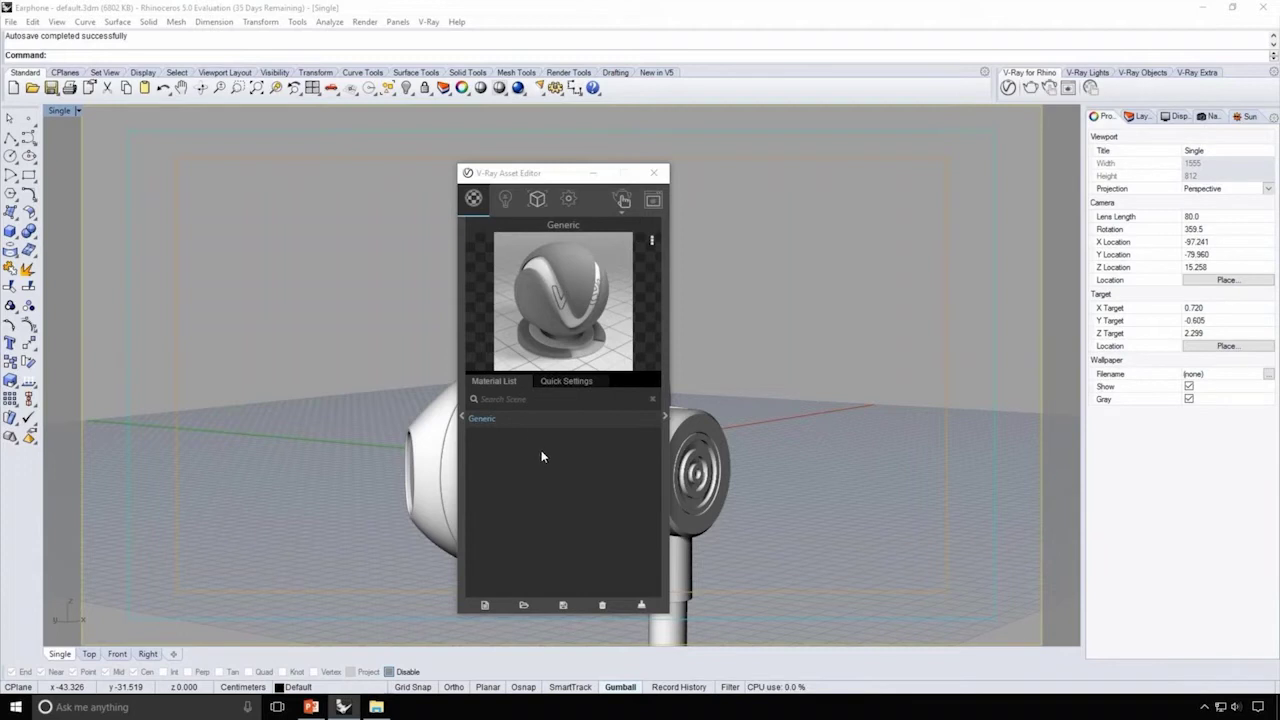
Step: Rename the Generic material to "Ear Piece"
right_click(498, 419)
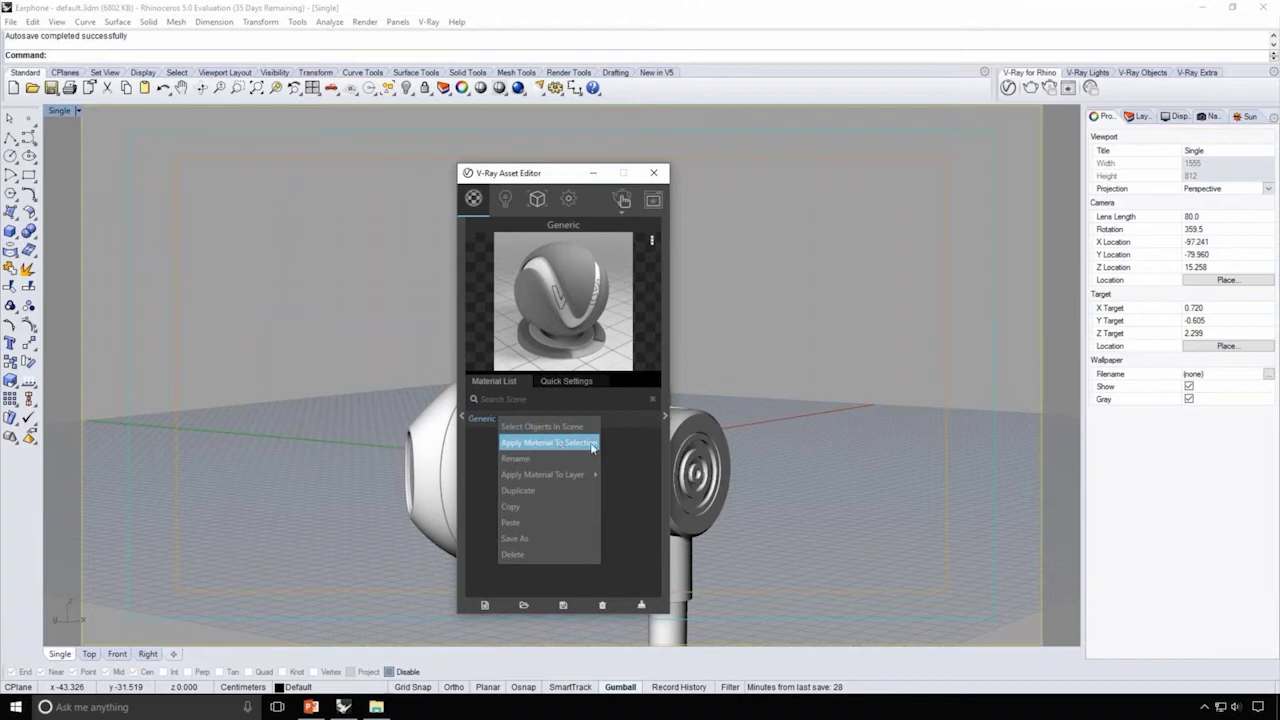
mouse_move(578, 476)
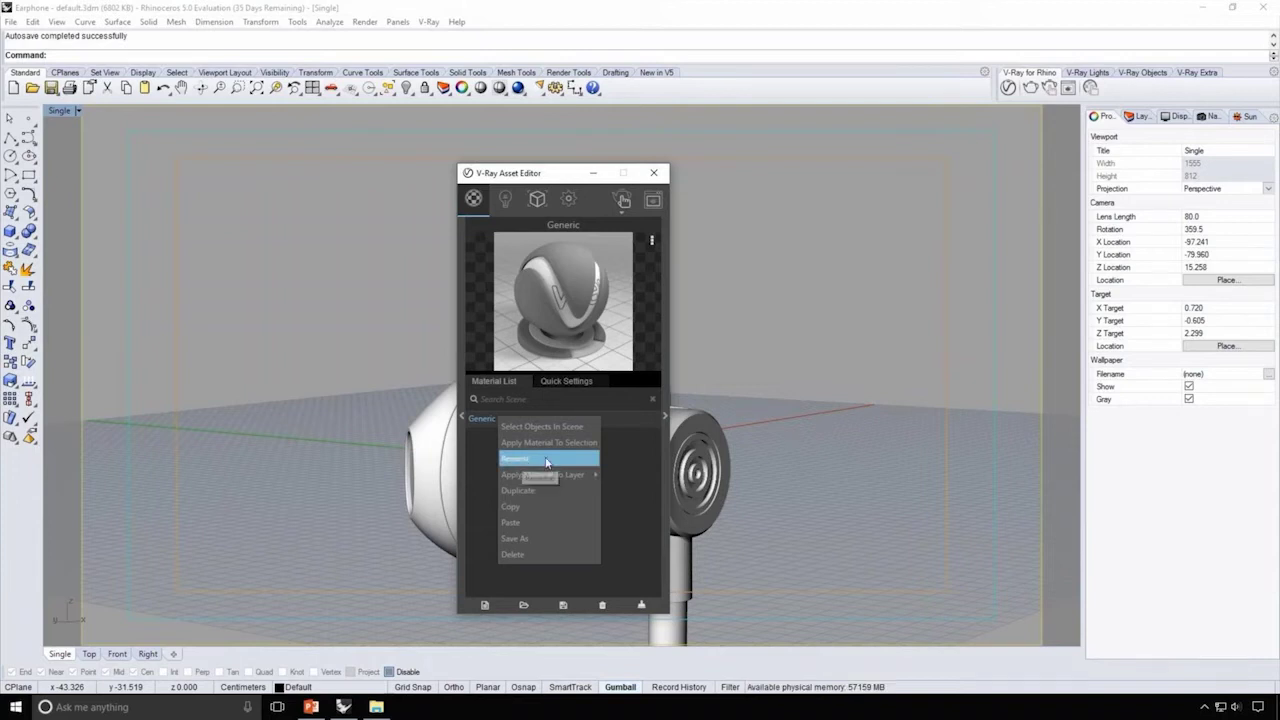
left_click(483, 438)
double_click(487, 418)
left_click_drag(496, 418, 460, 424)
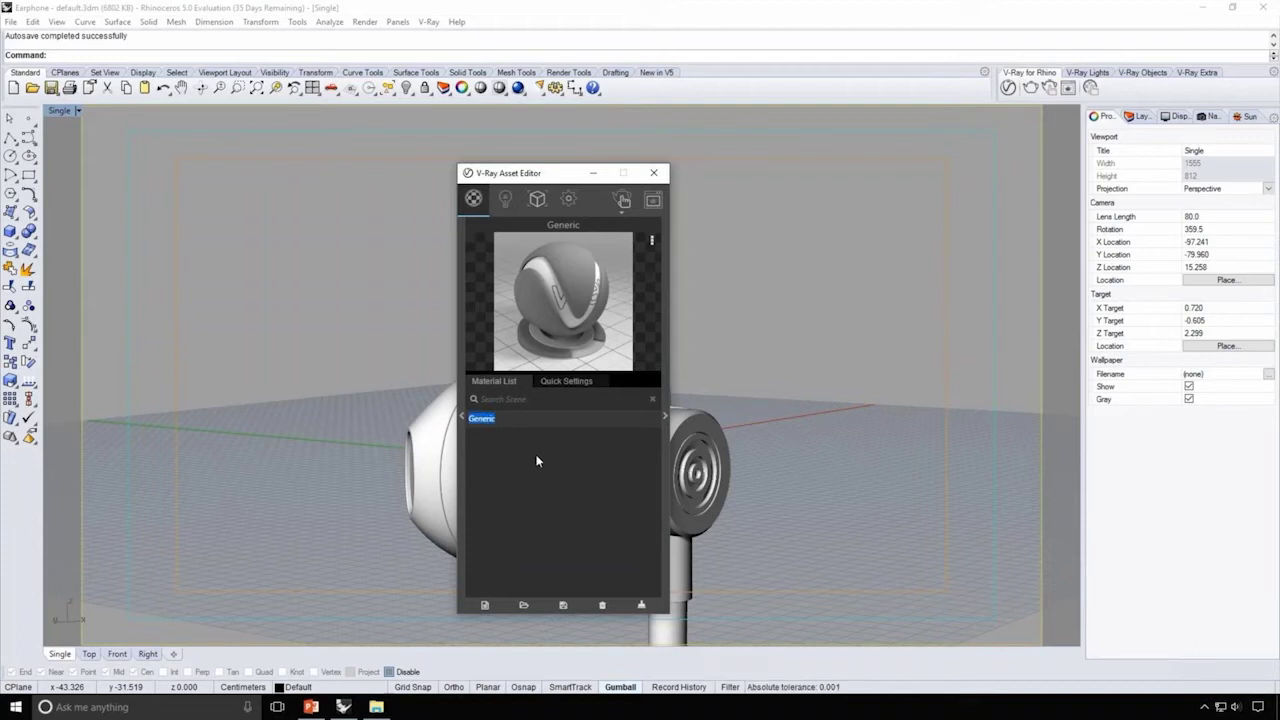
type("Ear Piece")
key("Return")
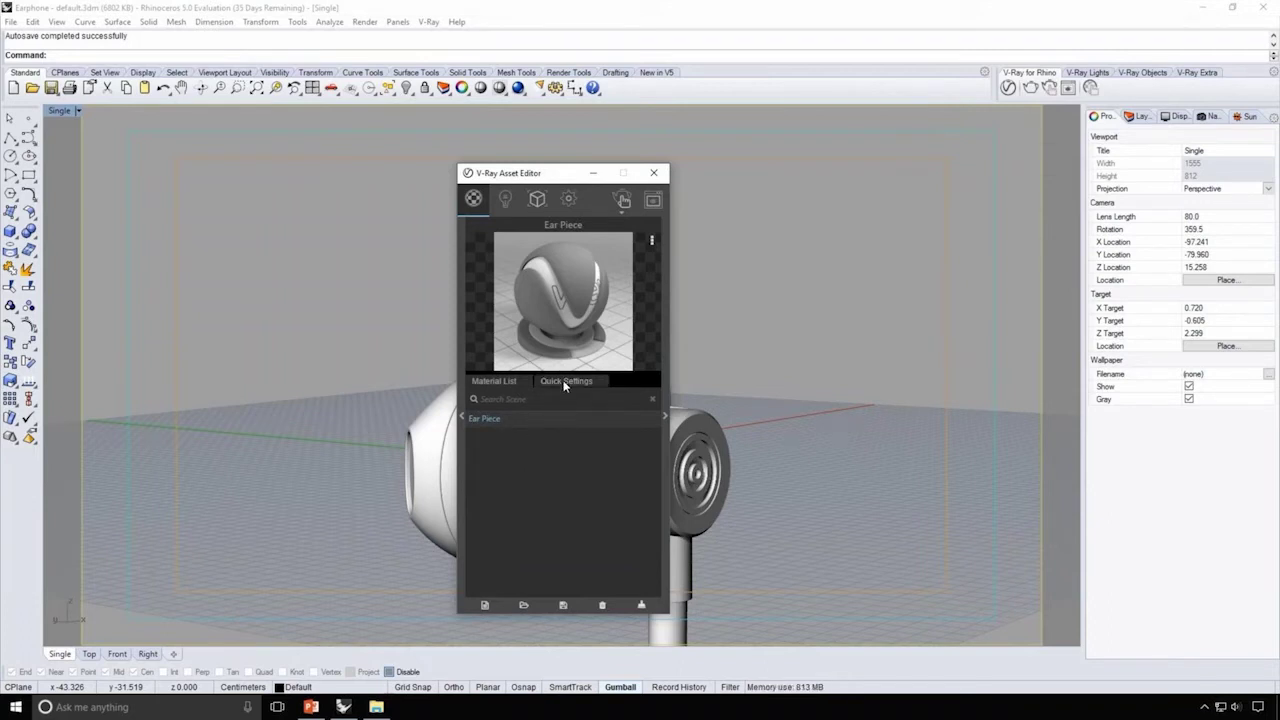
Step: Set the Ear Piece material's diffuse color to bright blue, RGB 0, 129, 255
left_click(565, 384)
left_click(501, 425)
left_click(563, 227)
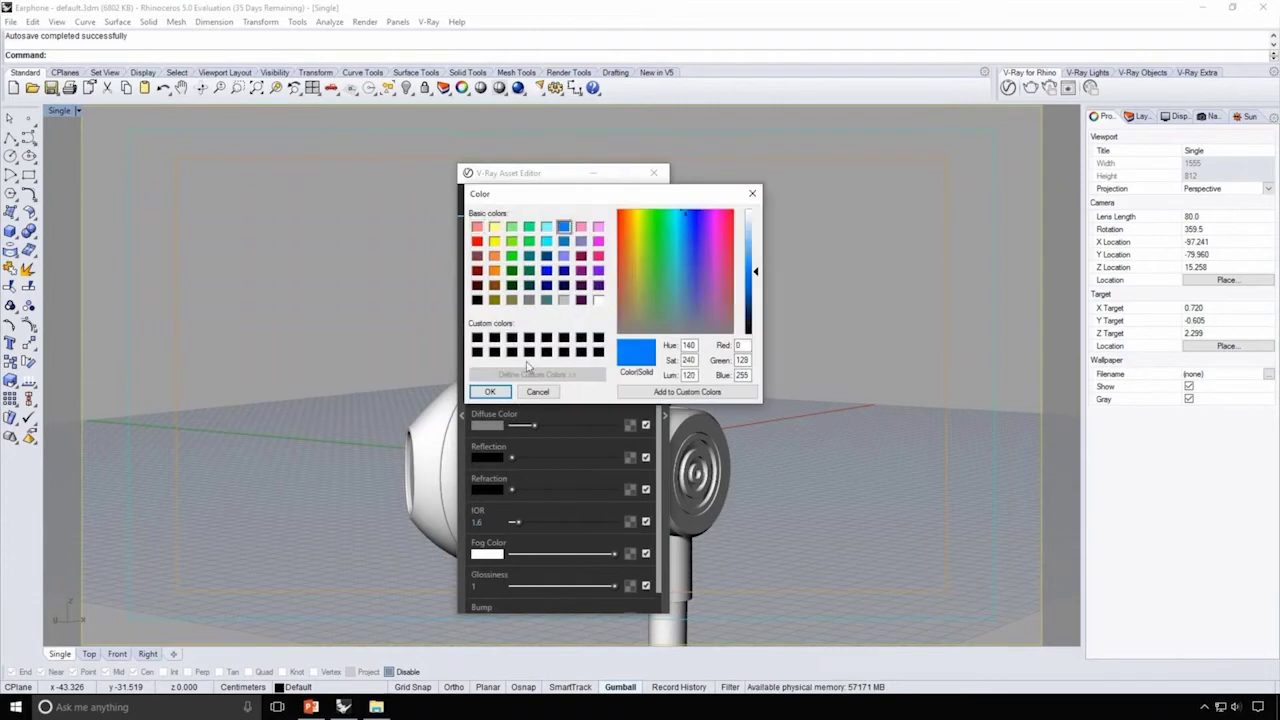
left_click(490, 391)
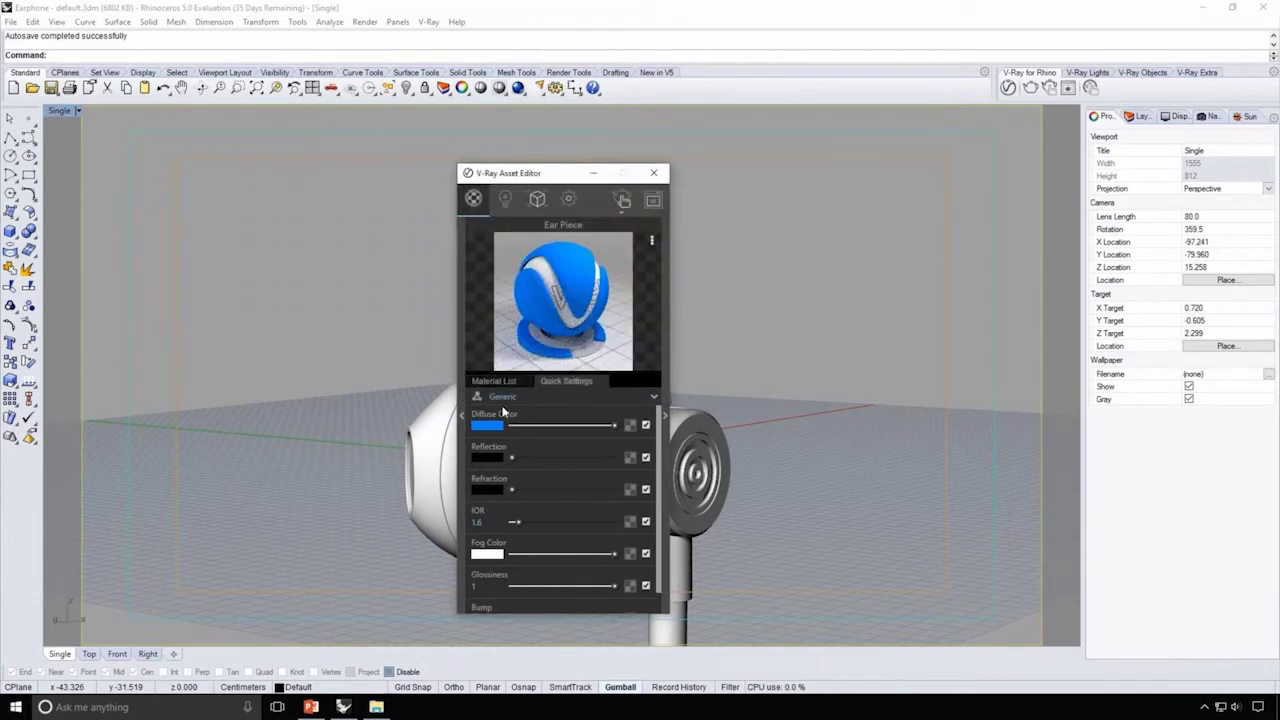
Step: Raise the Ear Piece material's reflection to a light gray and set its glossiness to 0.85
left_click_drag(512, 458, 593, 457)
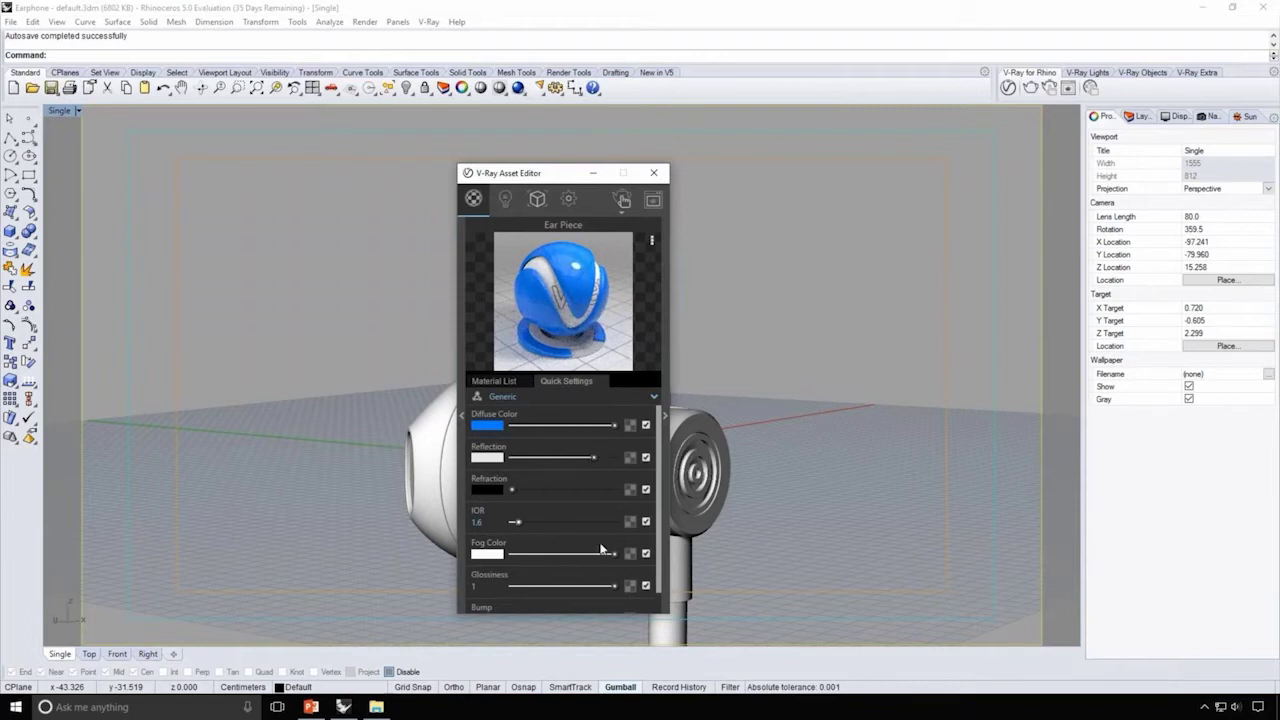
left_click_drag(613, 585, 584, 588)
left_click_drag(605, 591, 600, 591)
Step: Switch the Ear Piece material type to Subsurface Scattering and expand its advanced SubsurfaceScattering parameters
left_click(628, 396)
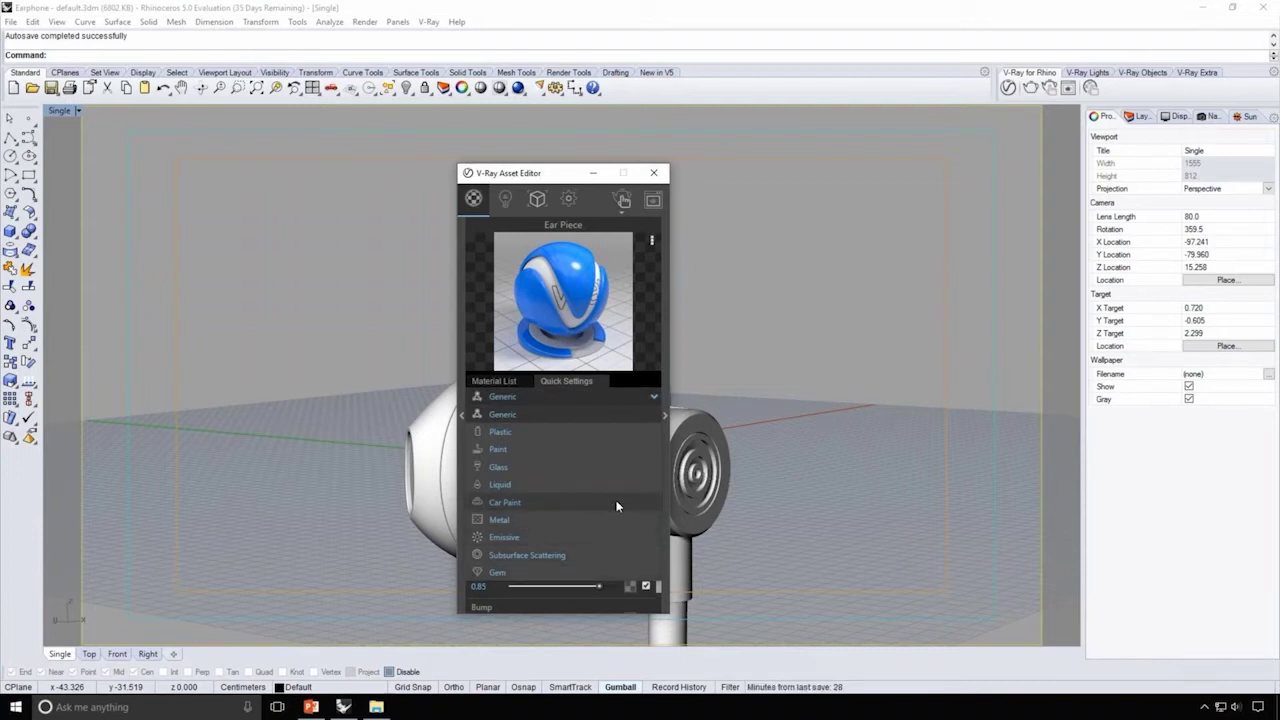
left_click(595, 554)
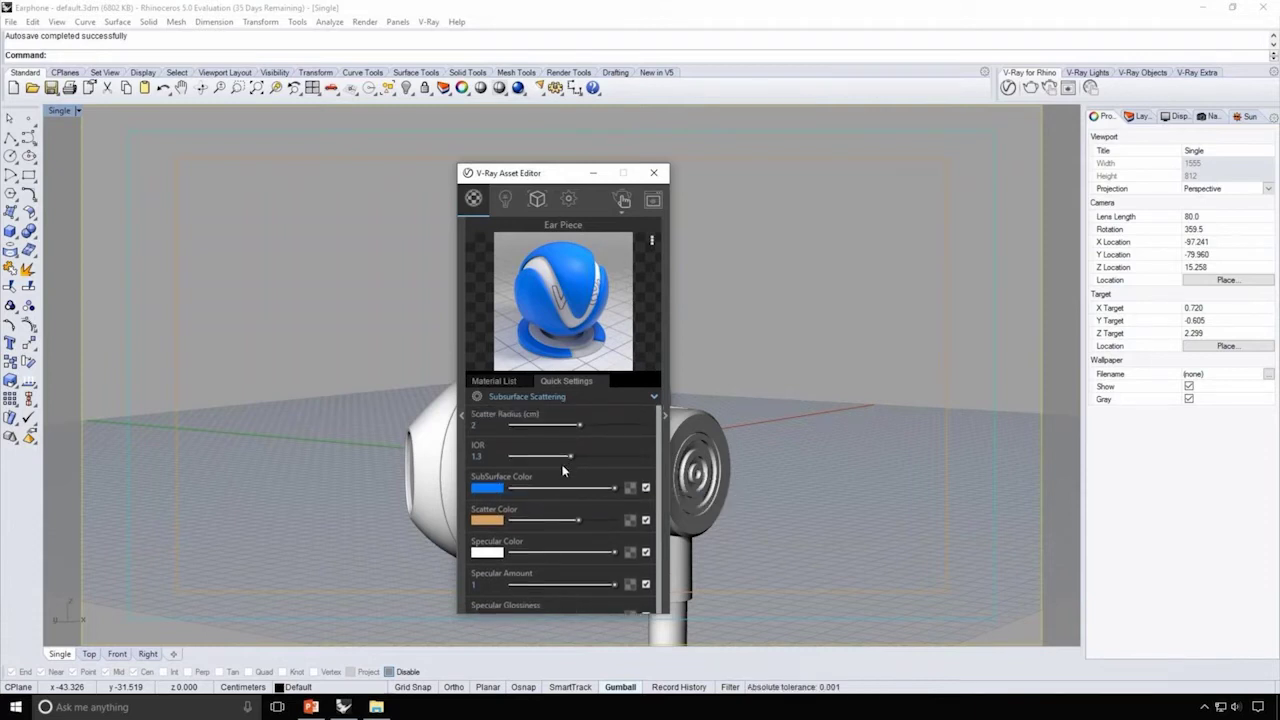
left_click(665, 435)
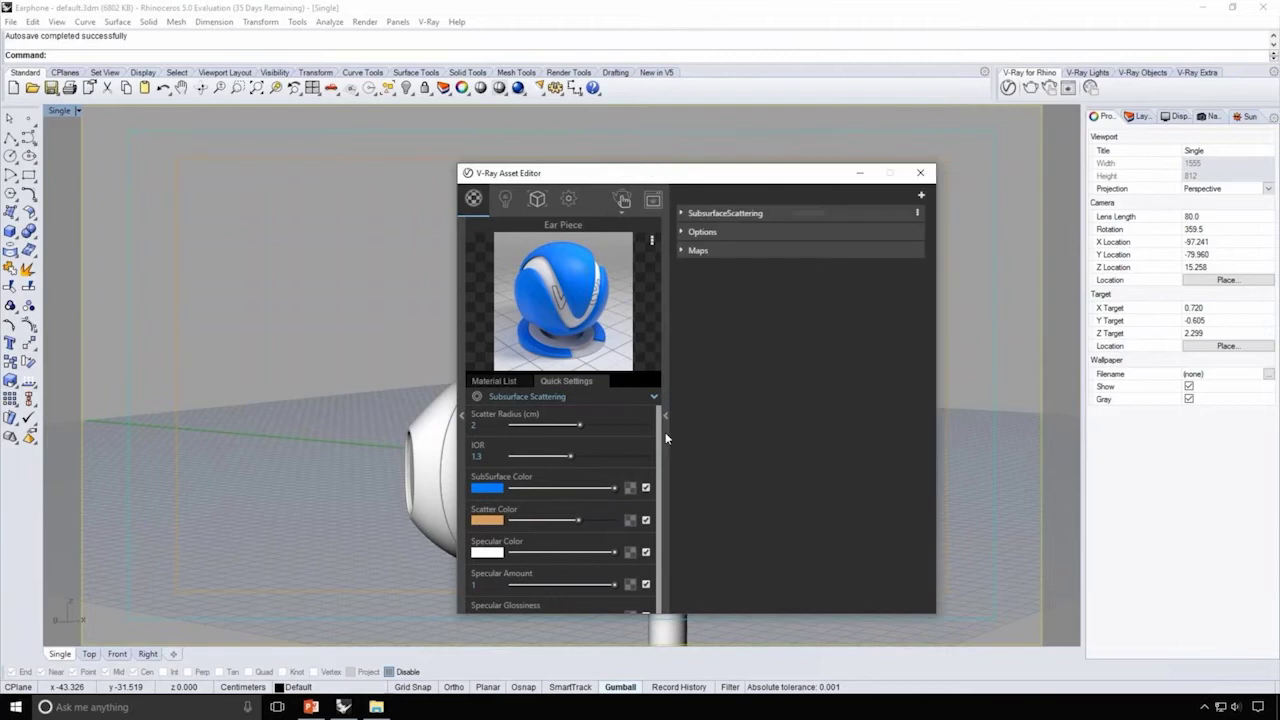
left_click(683, 214)
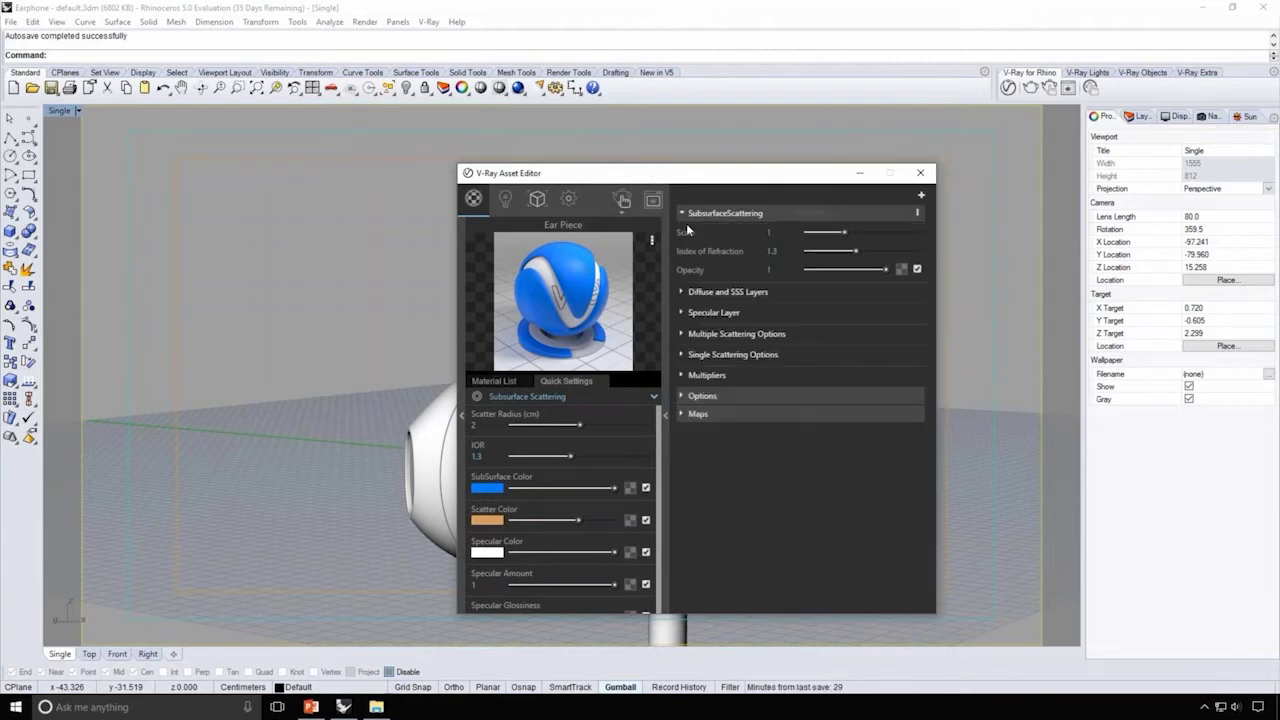
Step: Examine the diffuse and SSS, specular, multiple scattering and single scattering parameters, and collapse the parameter pane
left_click(682, 354)
left_click(682, 333)
left_click(681, 312)
left_click(681, 291)
scroll(684, 325, "down", 4)
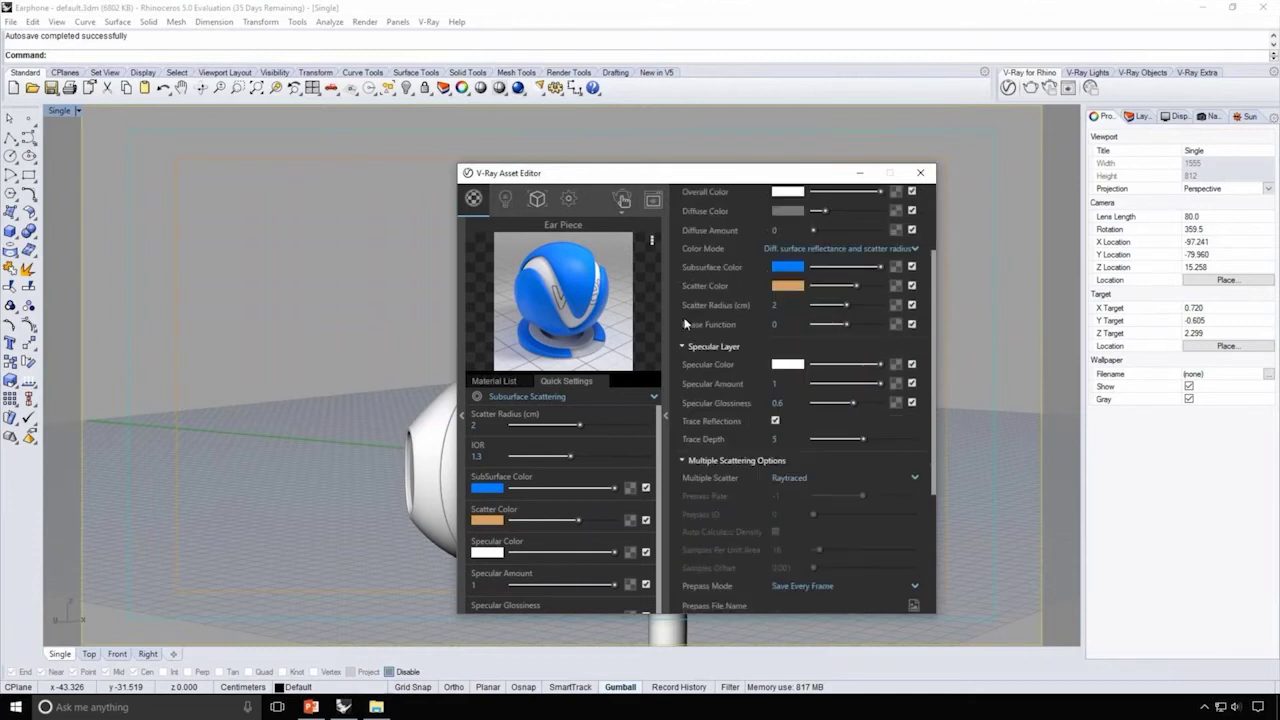
scroll(684, 322, "up", 4)
left_click(681, 291)
left_click(681, 312)
left_click(682, 333)
left_click(682, 354)
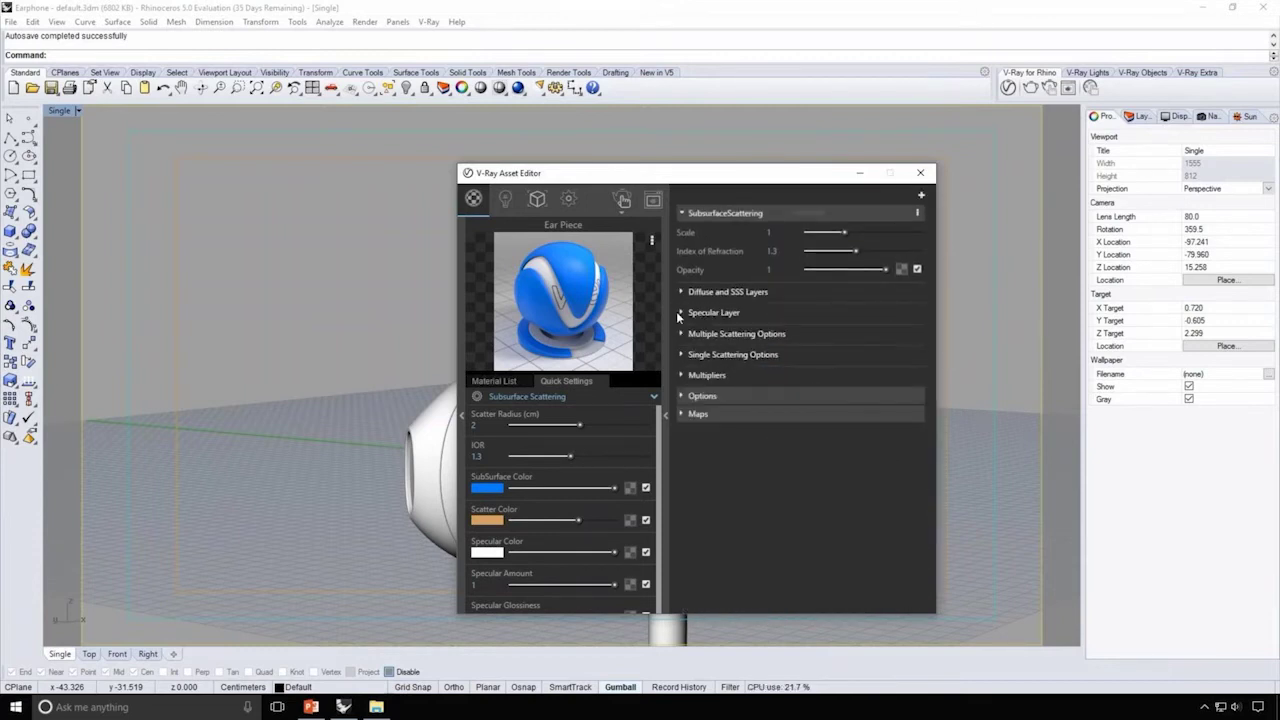
left_click(666, 390)
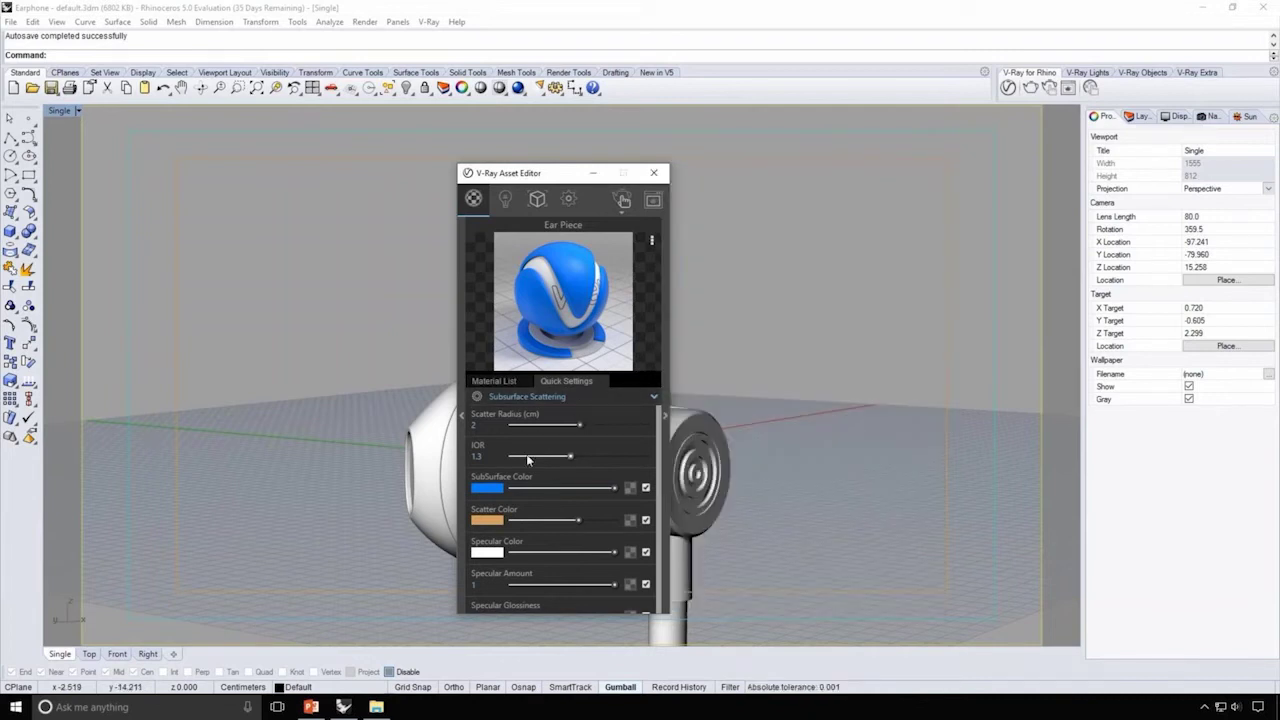
Step: Return to the material list and start an interactive V-Ray render of the earphone with the model in view
left_click(494, 381)
left_click_drag(549, 176, 232, 176)
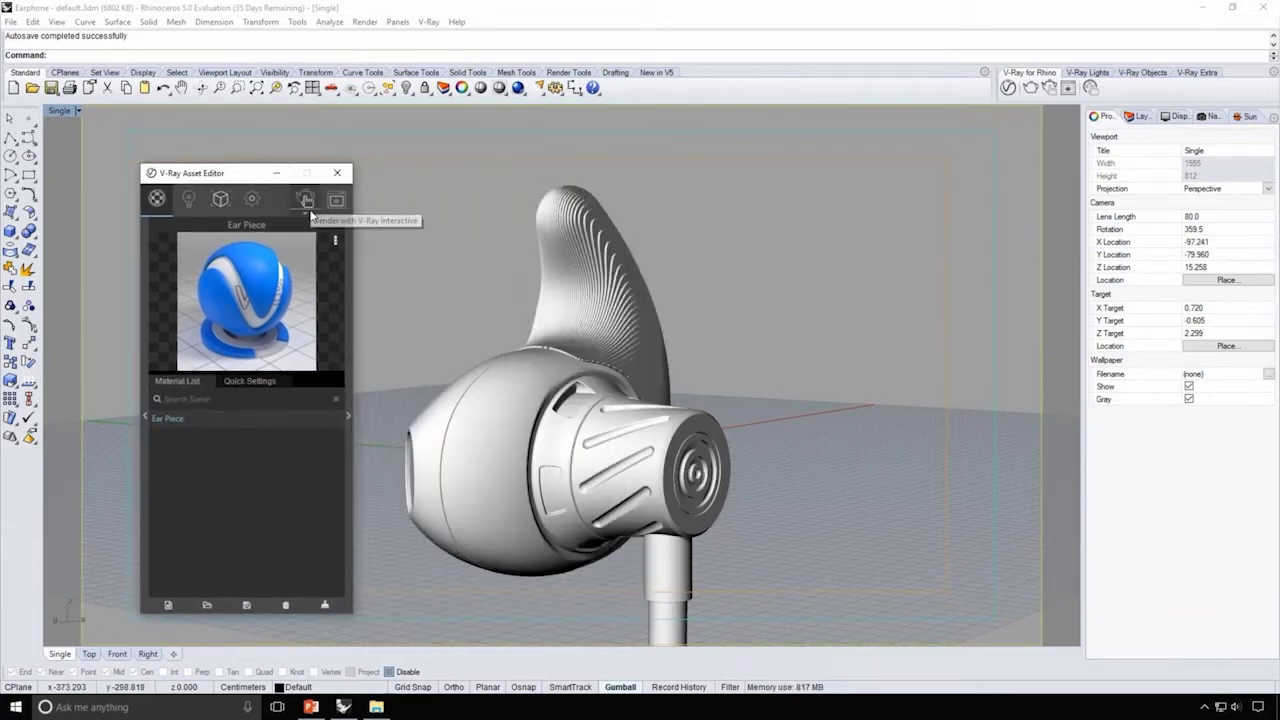
left_click(307, 201)
left_click(307, 259)
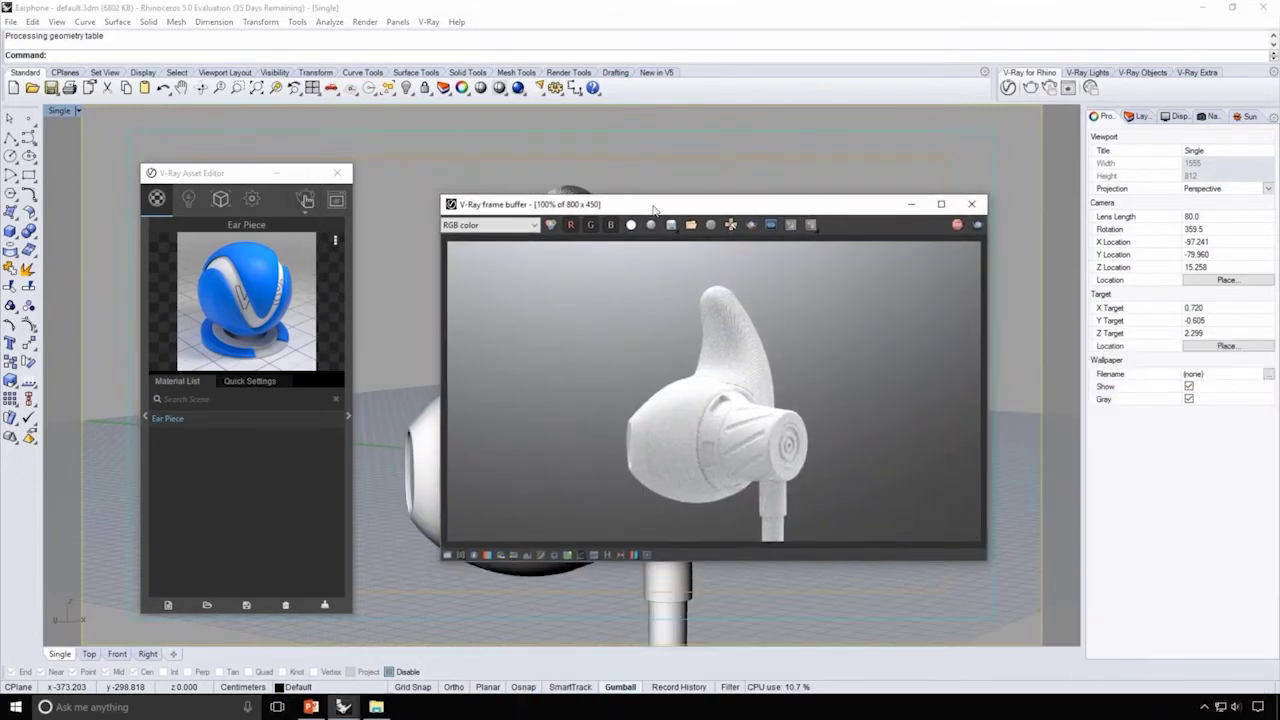
Step: Apply the Ear Piece material to the earphone's wing-shaped ear hook
left_click_drag(643, 208, 746, 219)
left_click(515, 400)
right_click(181, 420)
left_click(234, 446)
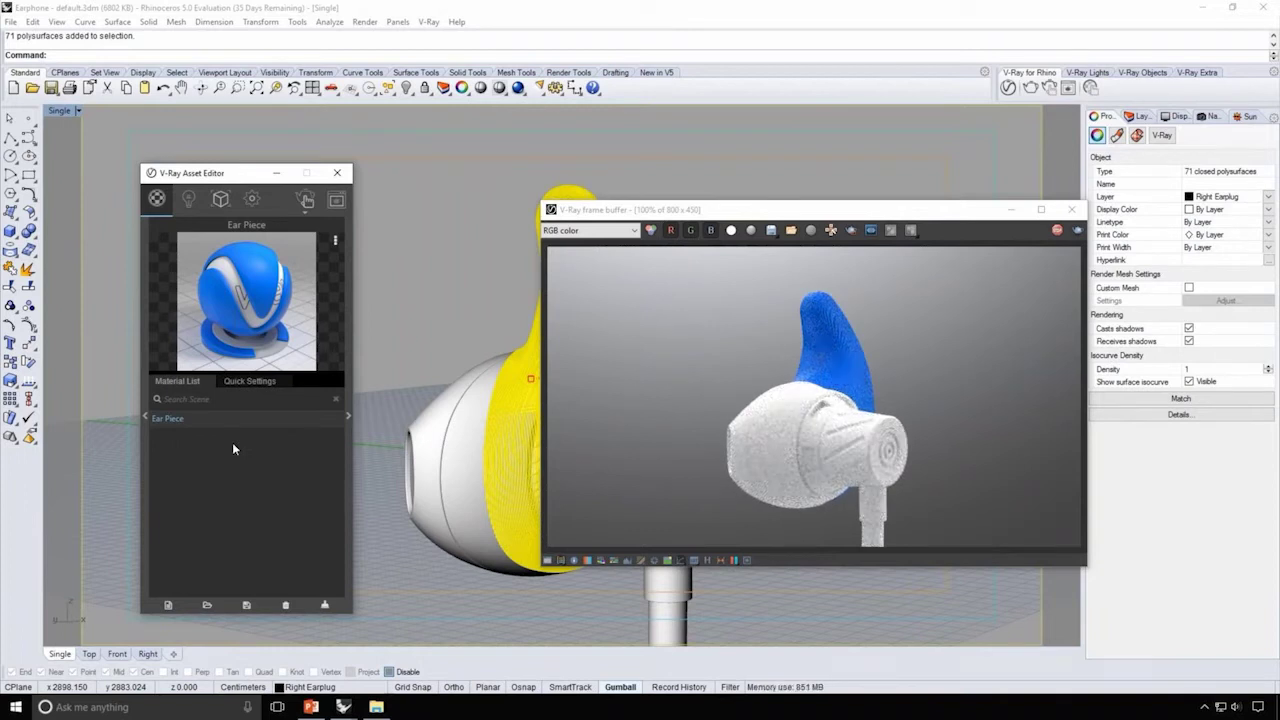
Step: Arrange the editor and render windows side by side, and show the Metal category of the material library
left_click_drag(251, 177, 395, 179)
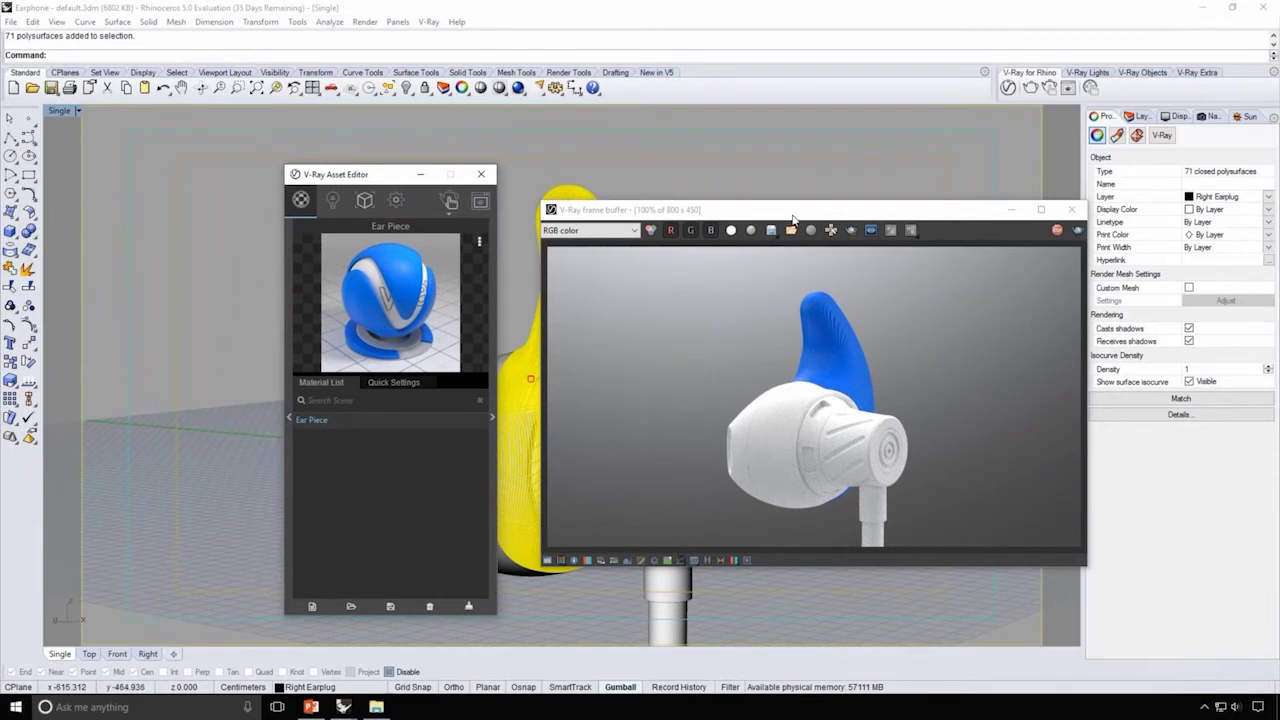
left_click_drag(793, 217, 847, 218)
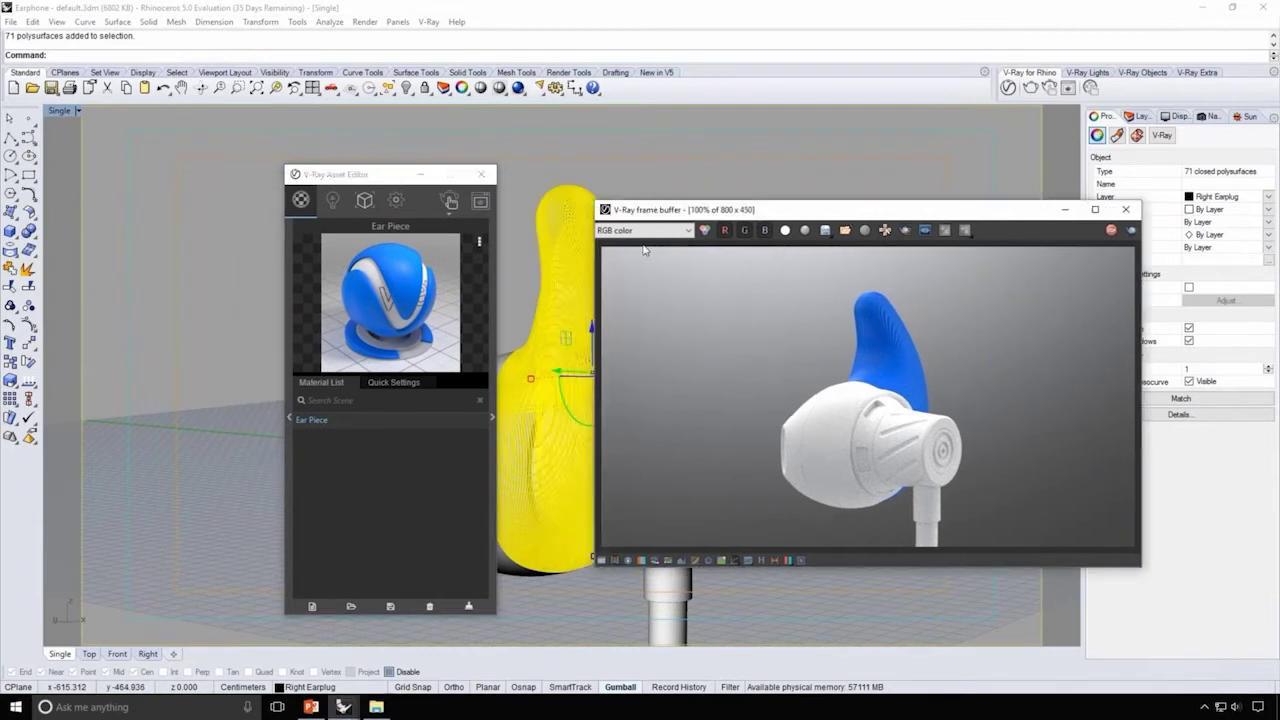
left_click(289, 420)
left_click_drag(316, 183, 368, 185)
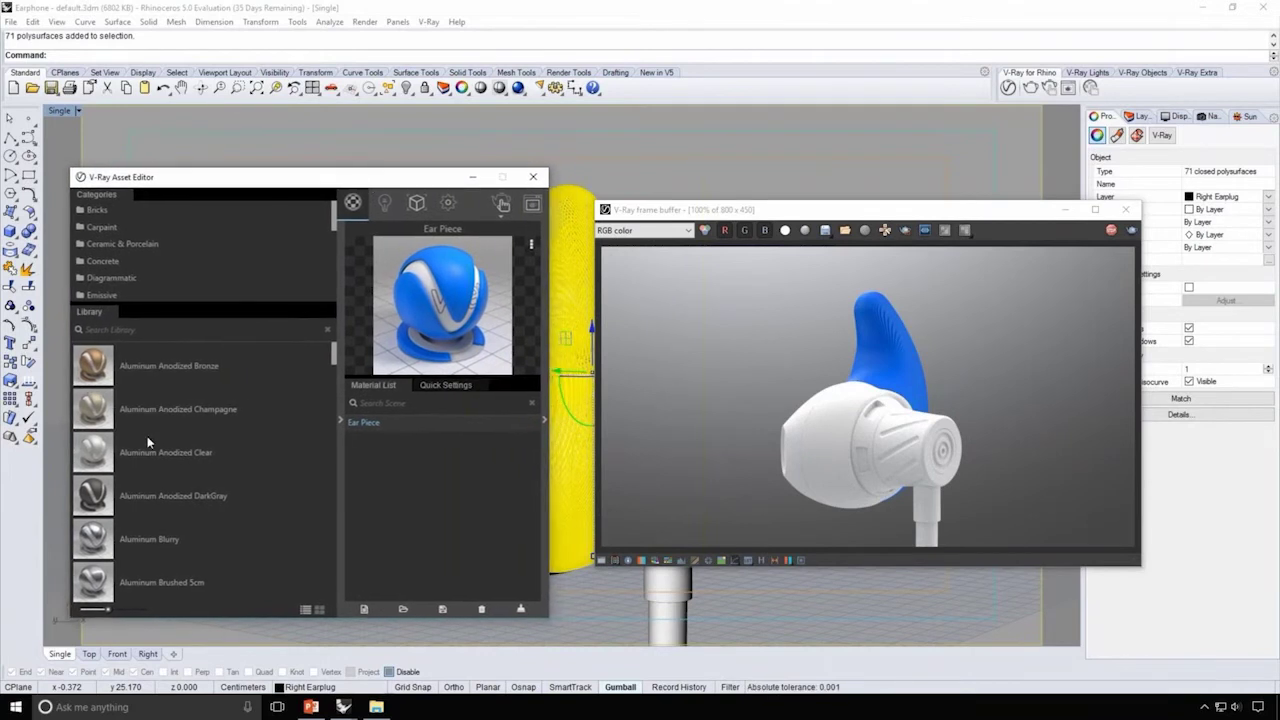
scroll(170, 259, "down", 3)
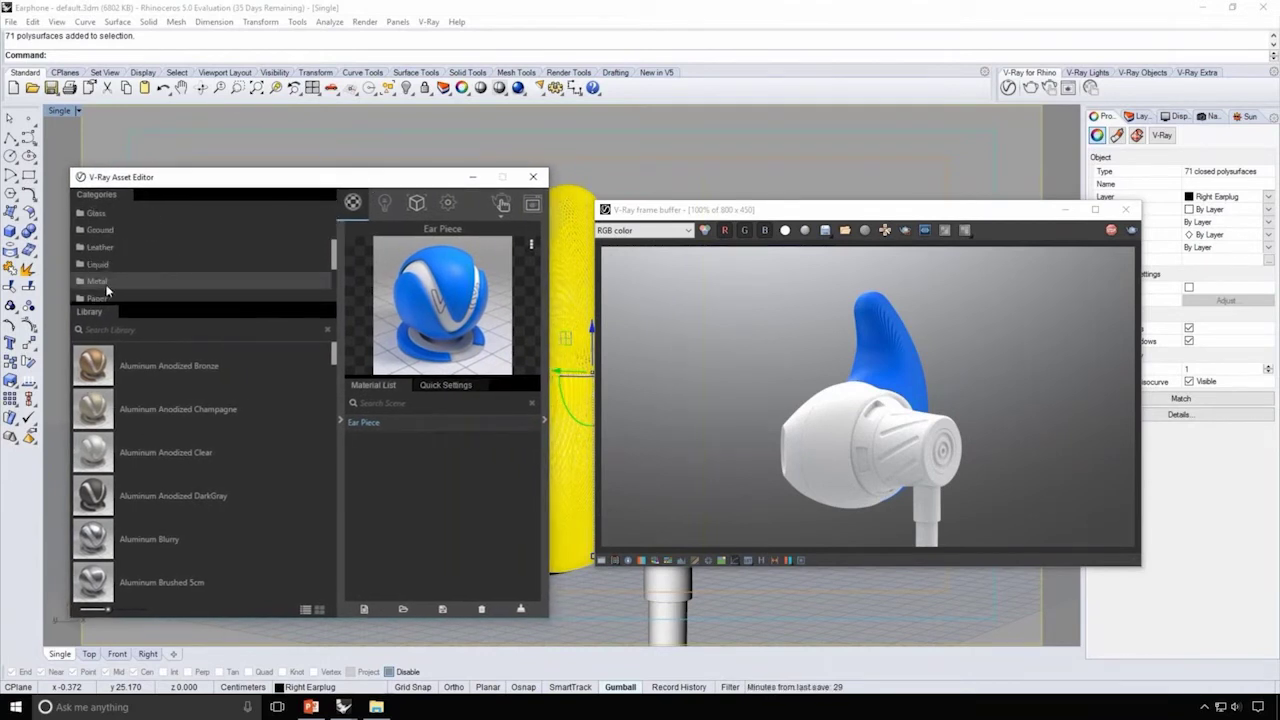
scroll(222, 448, "down", 2)
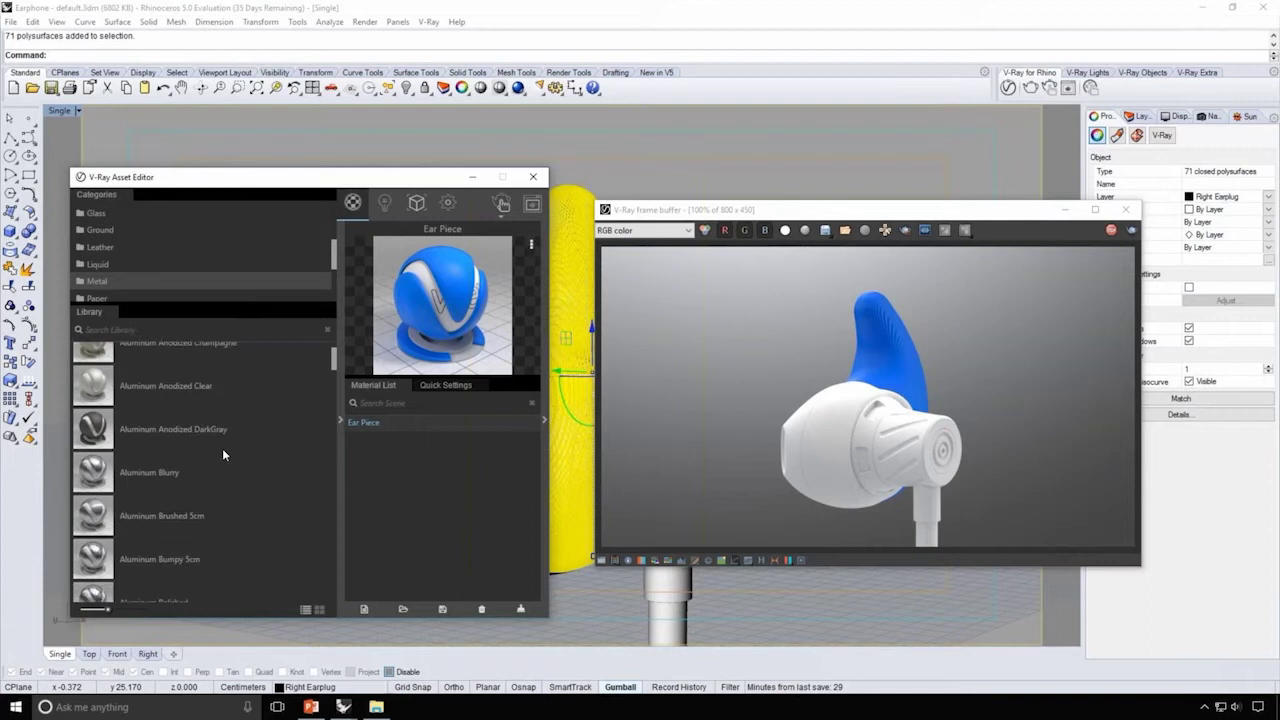
Step: Filter the metal materials by "blurry" and add Steel Blurry to the scene's material list
scroll(192, 401, "up", 2)
left_click(86, 329)
type("blurry")
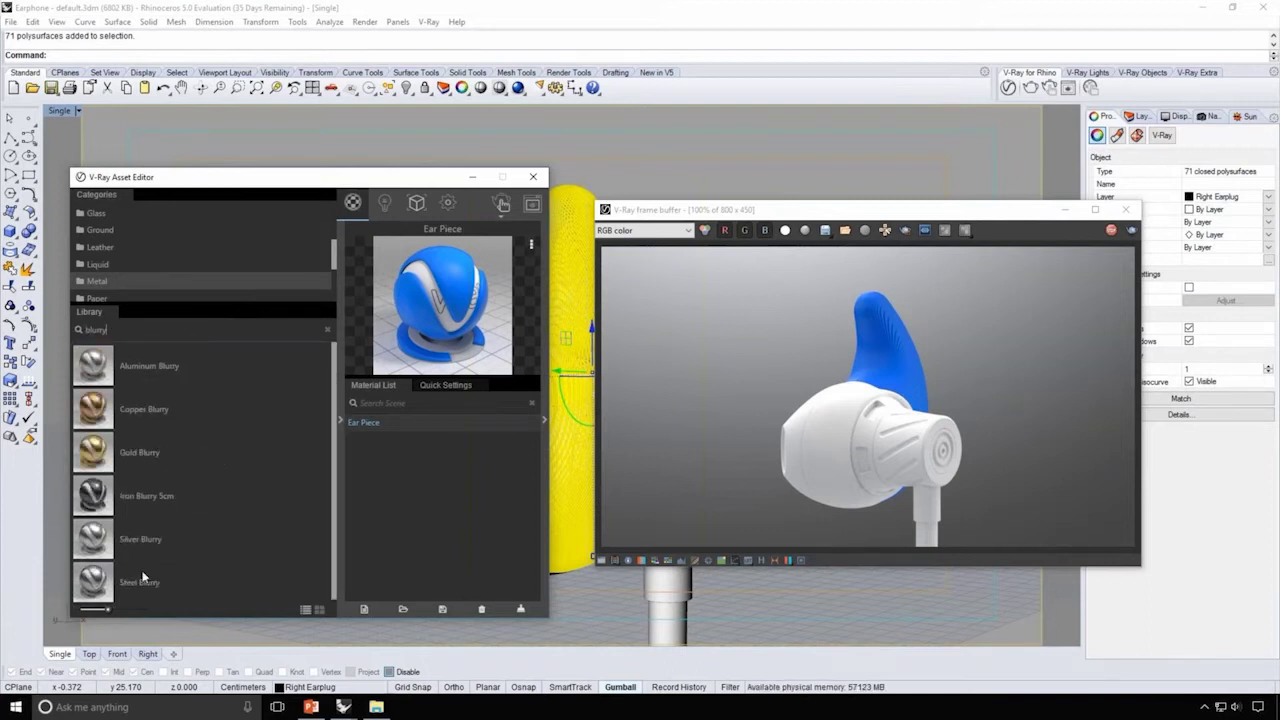
left_click_drag(141, 590, 422, 478)
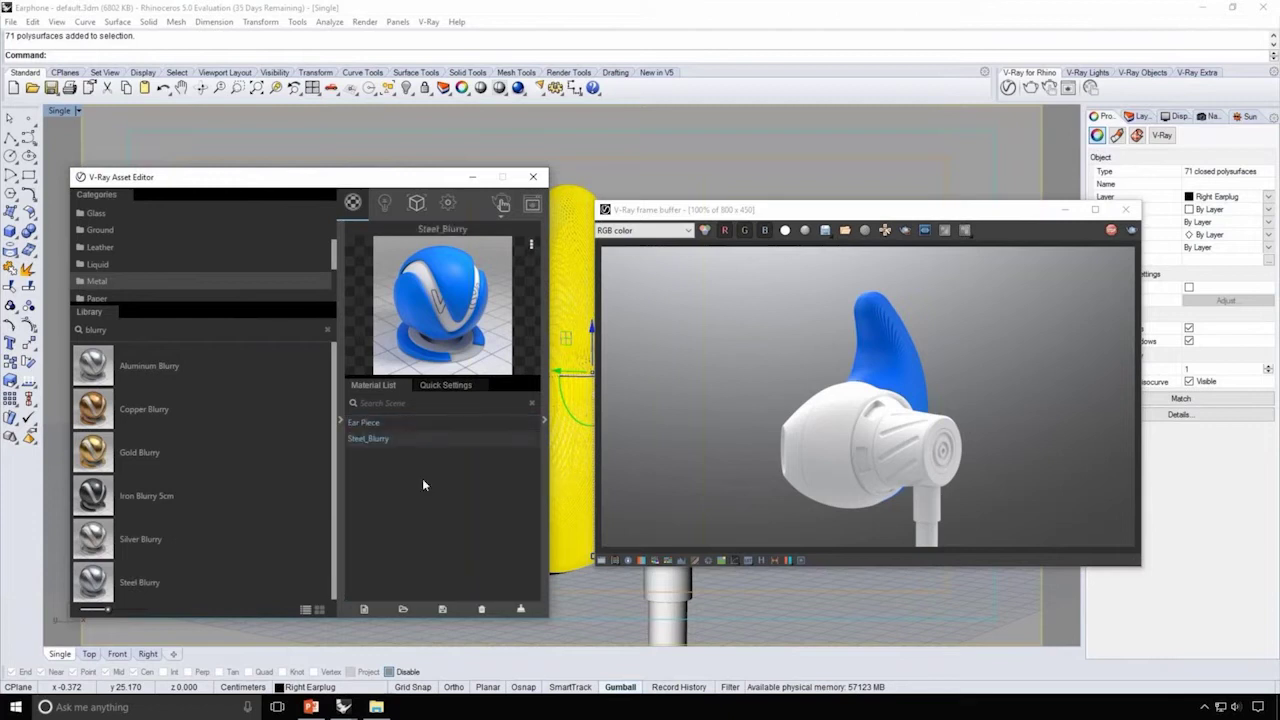
Step: Apply the Steel_Blurry material to the slotted ring around the earphone's housing and uncover the model behind the render window
left_click_drag(436, 183, 320, 188)
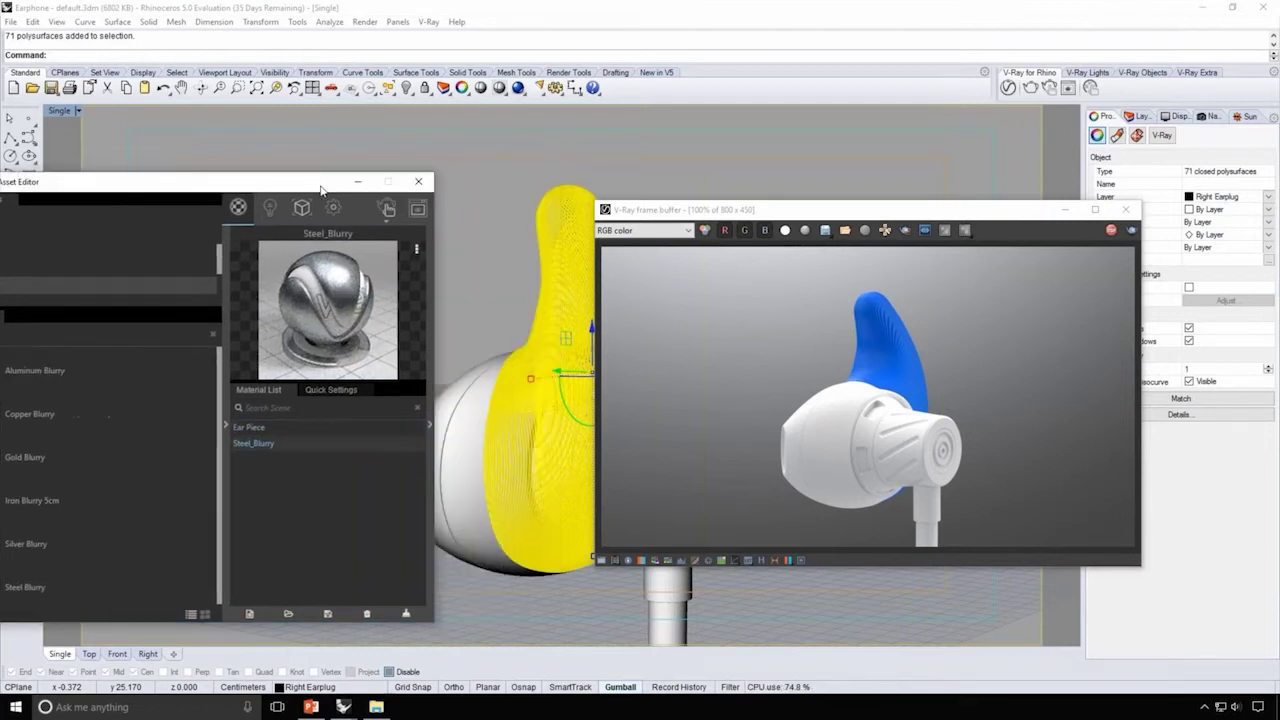
left_click(494, 322)
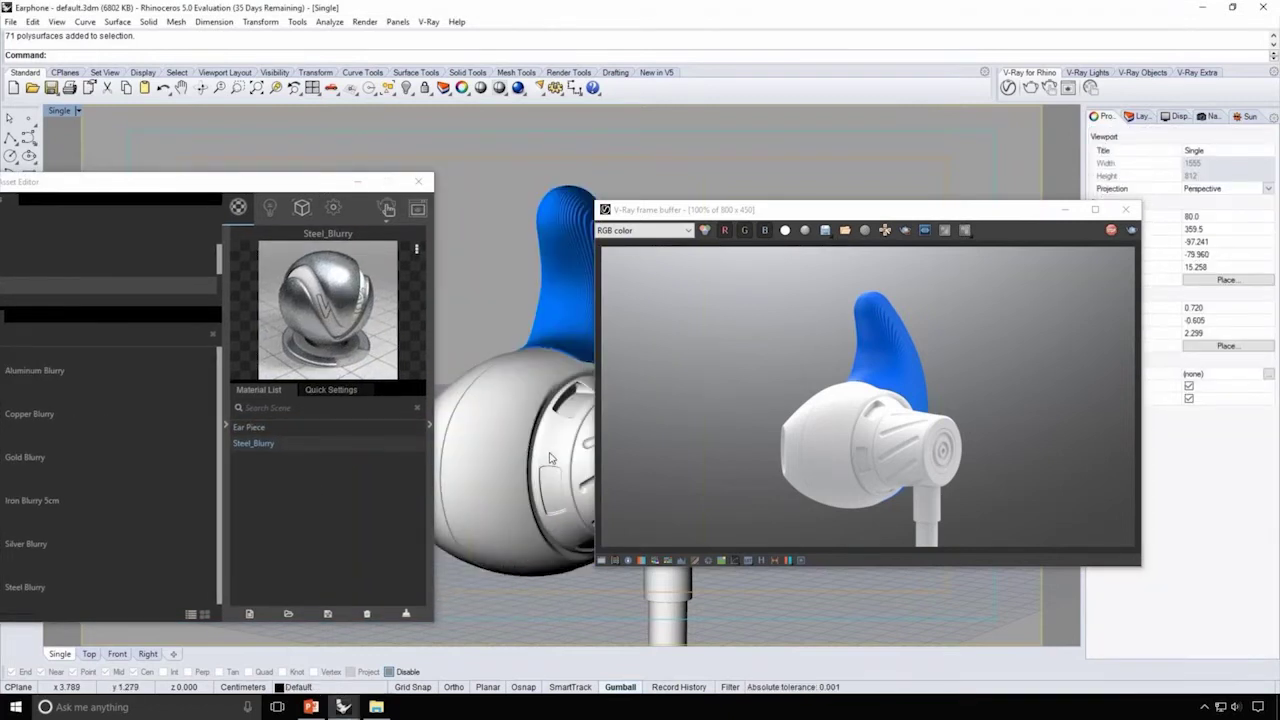
left_click(545, 460)
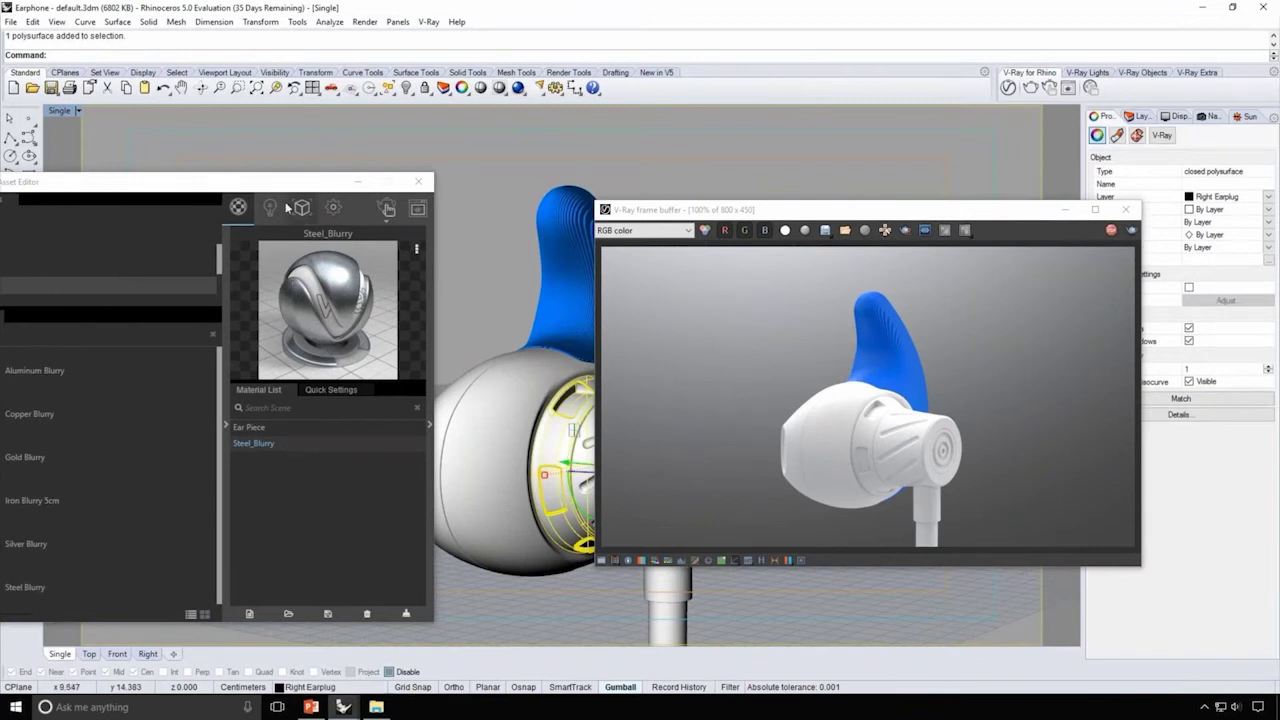
left_click_drag(300, 182, 376, 187)
right_click(366, 451)
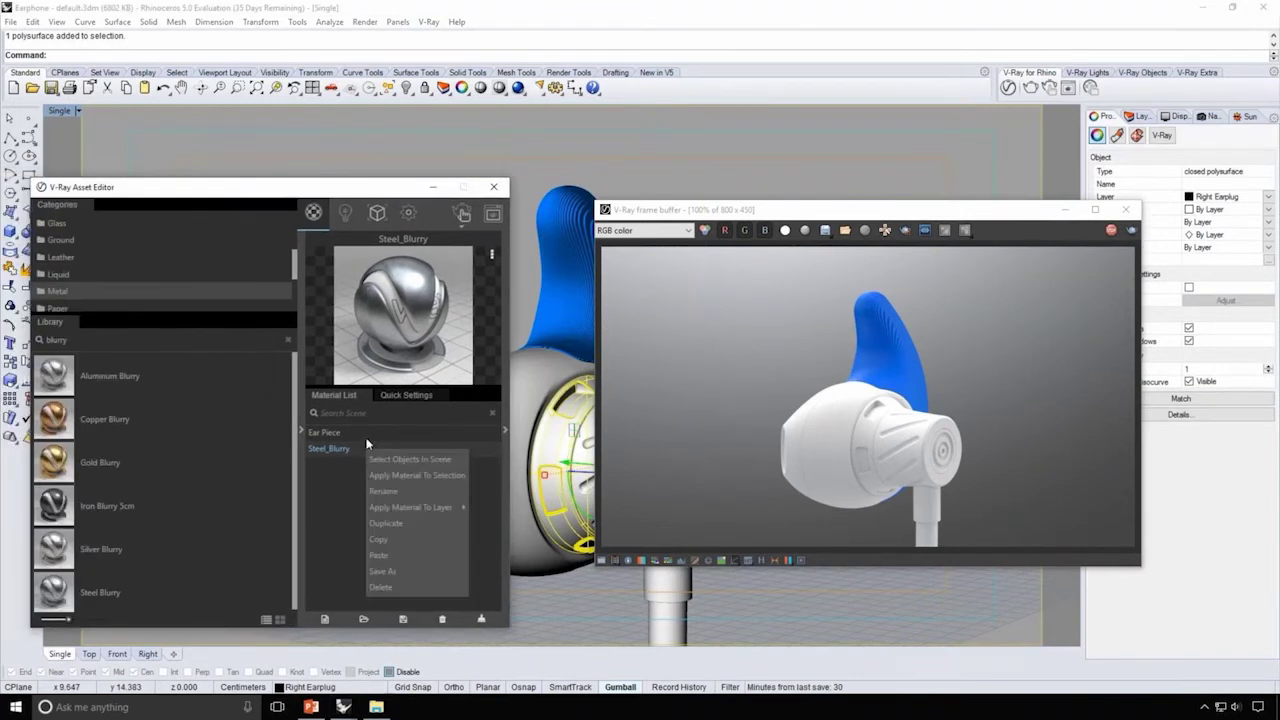
left_click(393, 475)
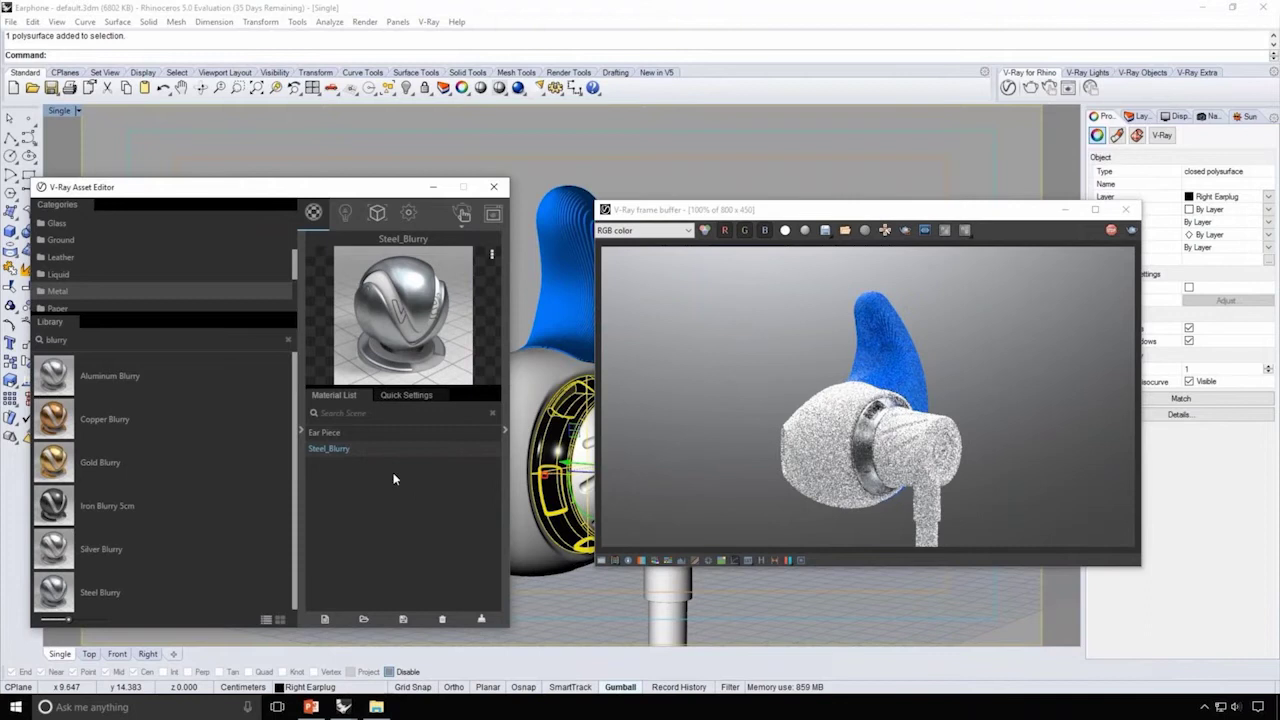
left_click_drag(890, 216, 1005, 232)
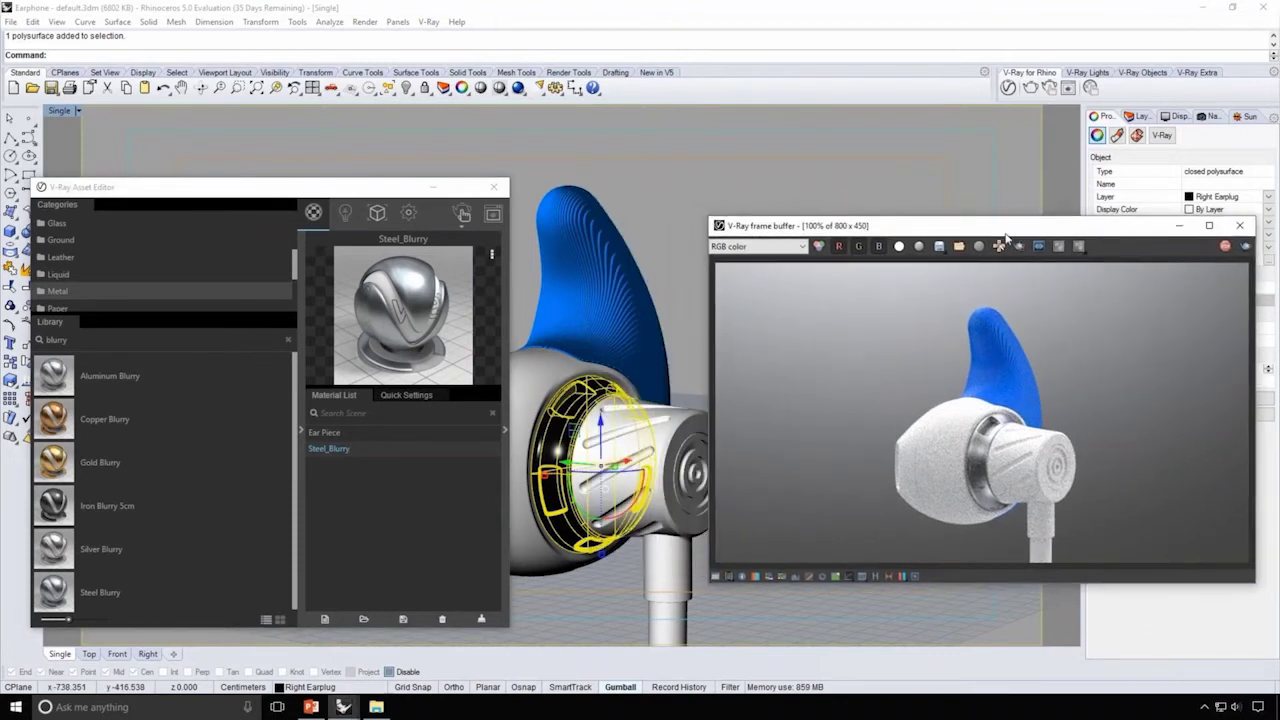
Step: Clear the selection and add Plastic Simple Blurry Black from the Plastic category to the scene's material list
left_click(691, 311)
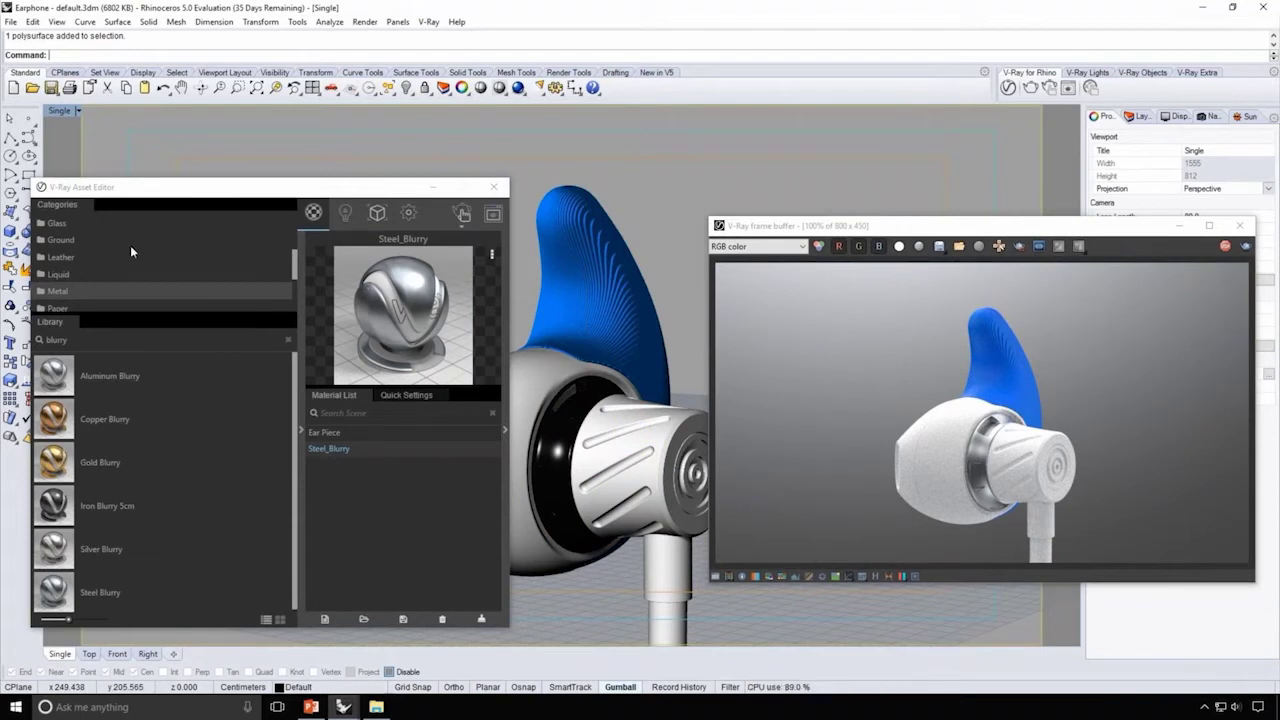
scroll(63, 250, "down", 3)
left_click(63, 257)
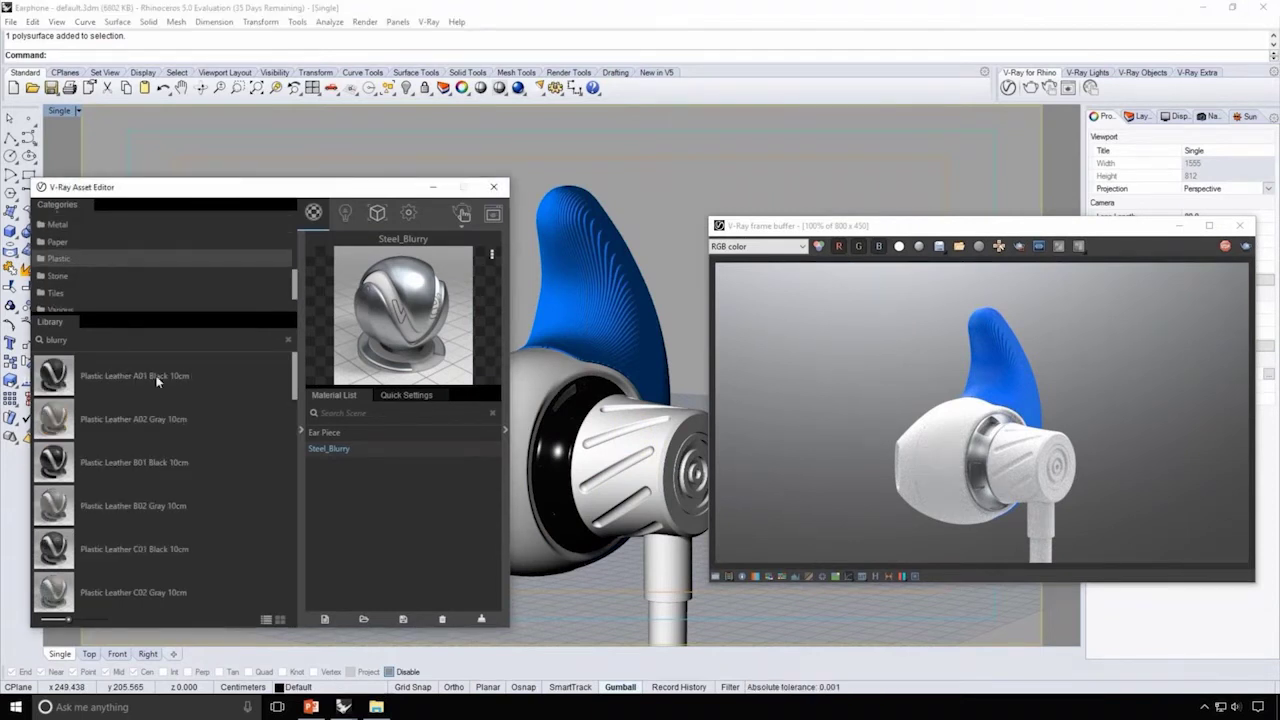
scroll(192, 474, "down", 3)
scroll(194, 481, "down", 5)
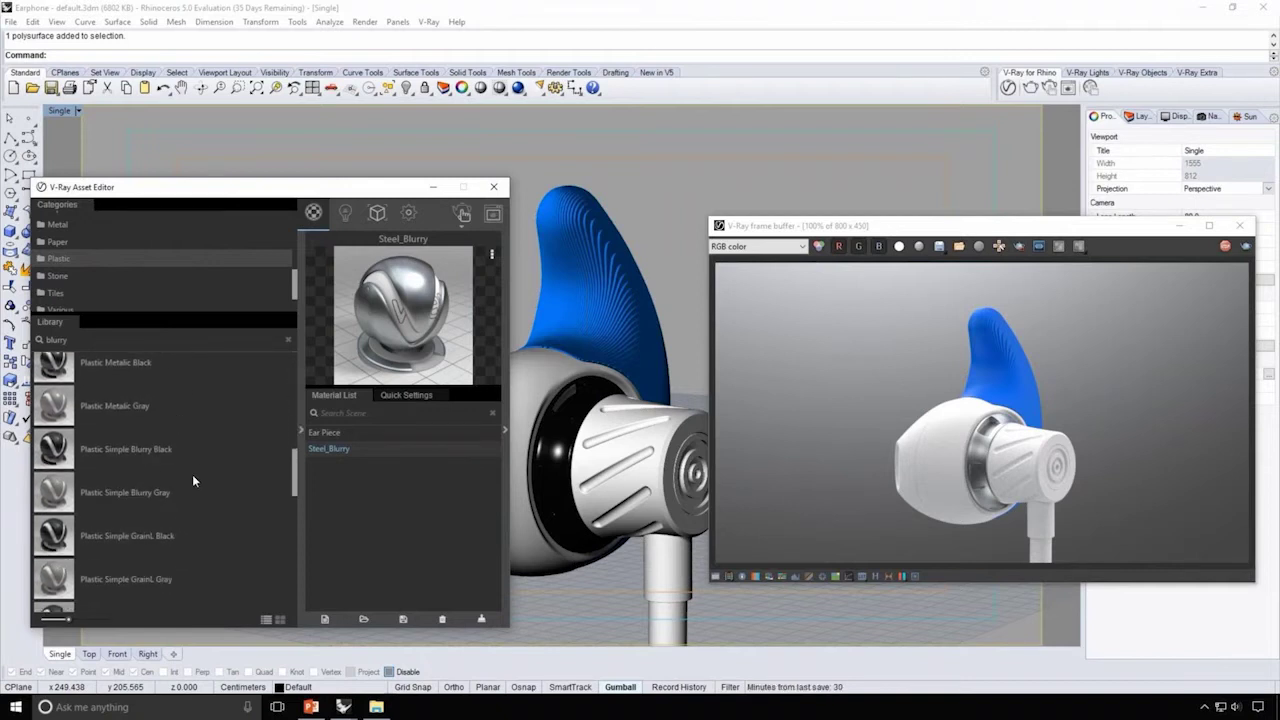
left_click_drag(133, 450, 402, 479)
Step: Apply the Plastic_Simple_Blurry_Black material to the cable below the earphone stem
left_click(676, 640)
right_click(349, 448)
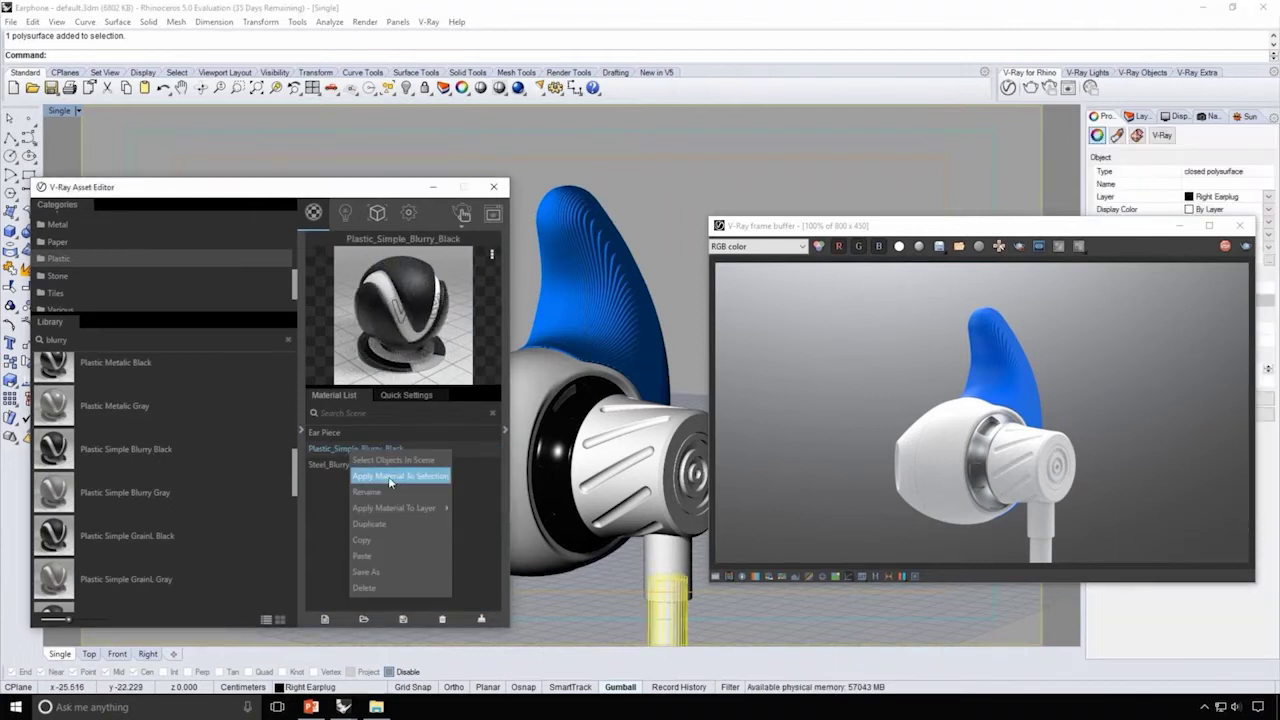
left_click(388, 476)
Step: Add Plastic Simple GrainS Black to the scene and apply it to the rear housing and the ribbed end piece of the earphone
scroll(130, 486, "down", 1)
scroll(130, 486, "down", 6)
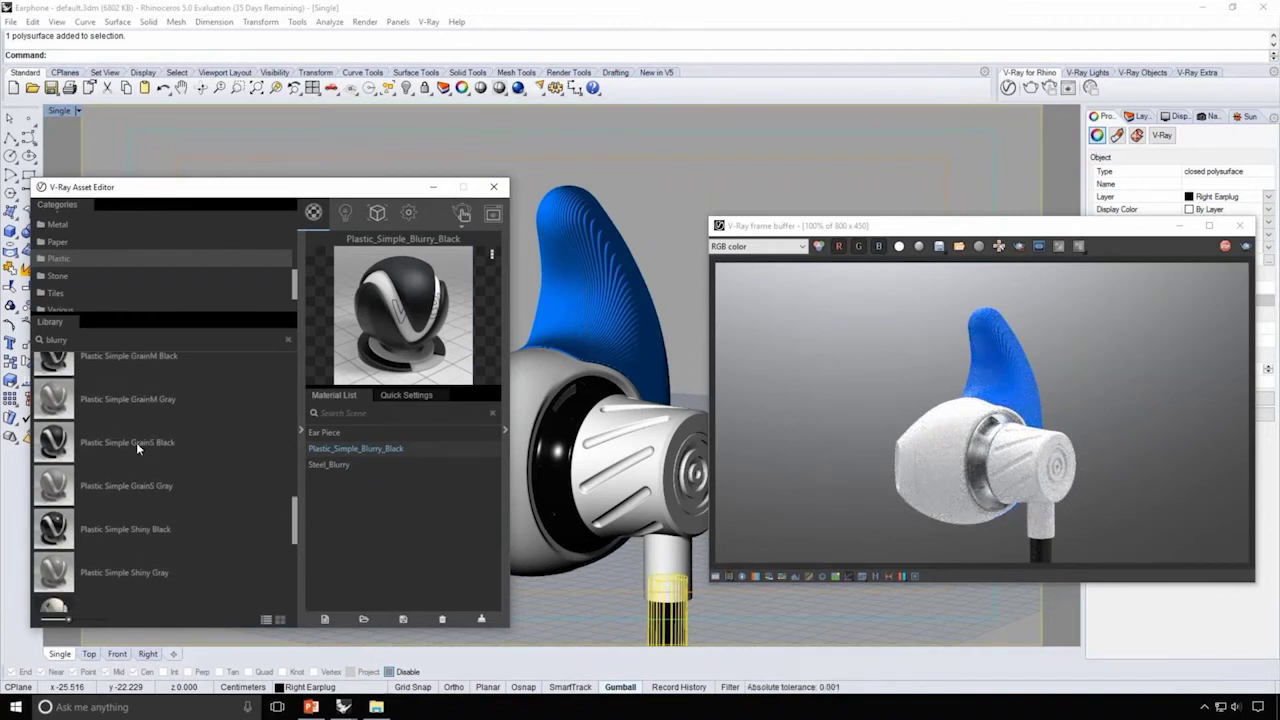
left_click_drag(136, 442, 362, 466)
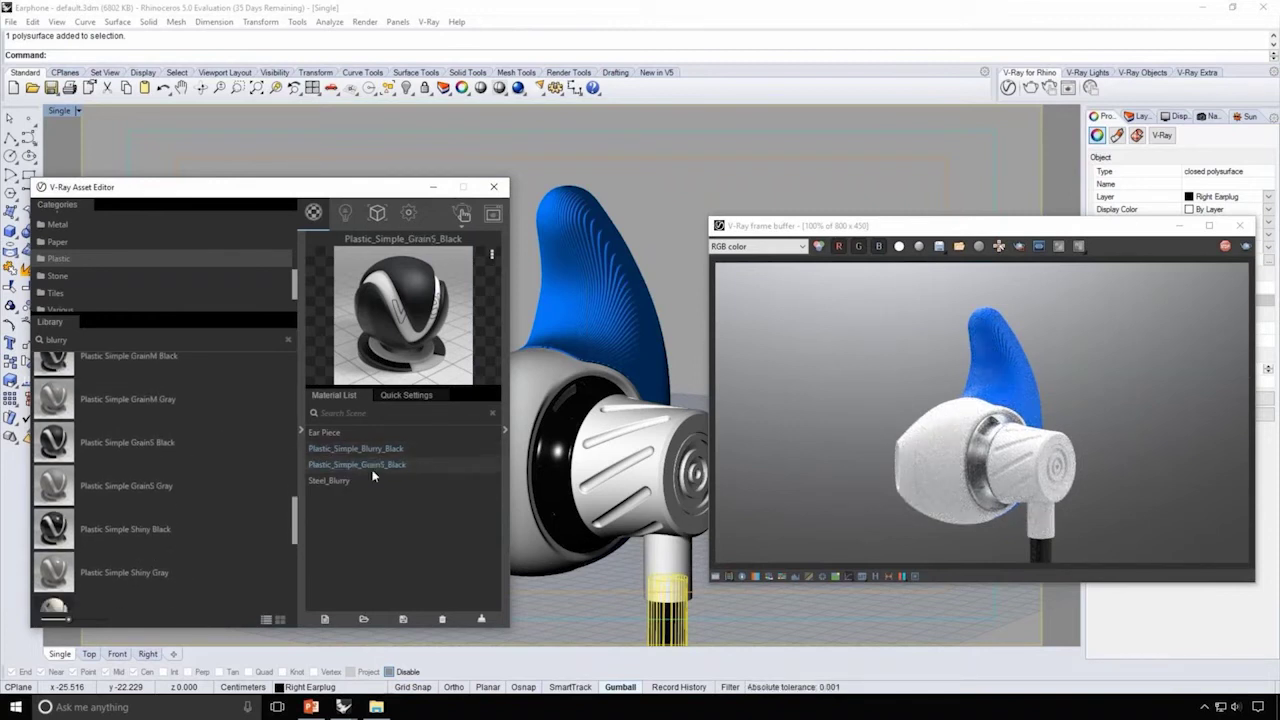
left_click(614, 430)
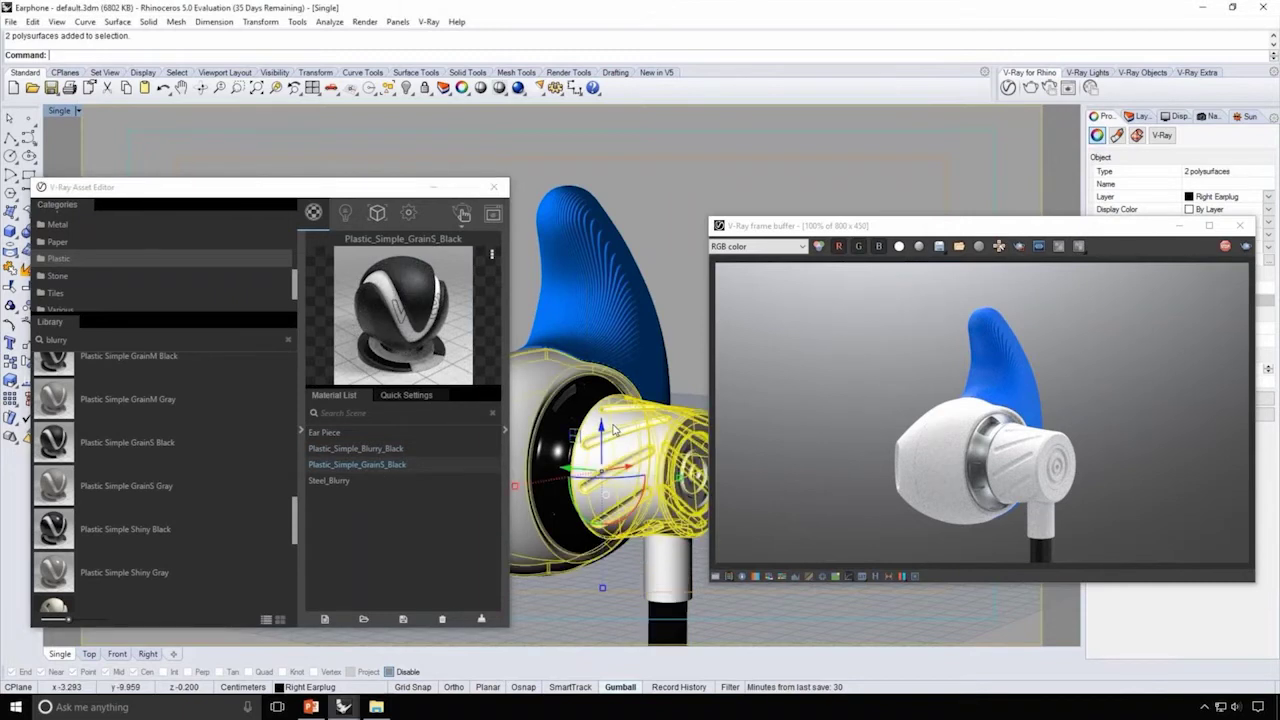
right_click(403, 464)
left_click(430, 485)
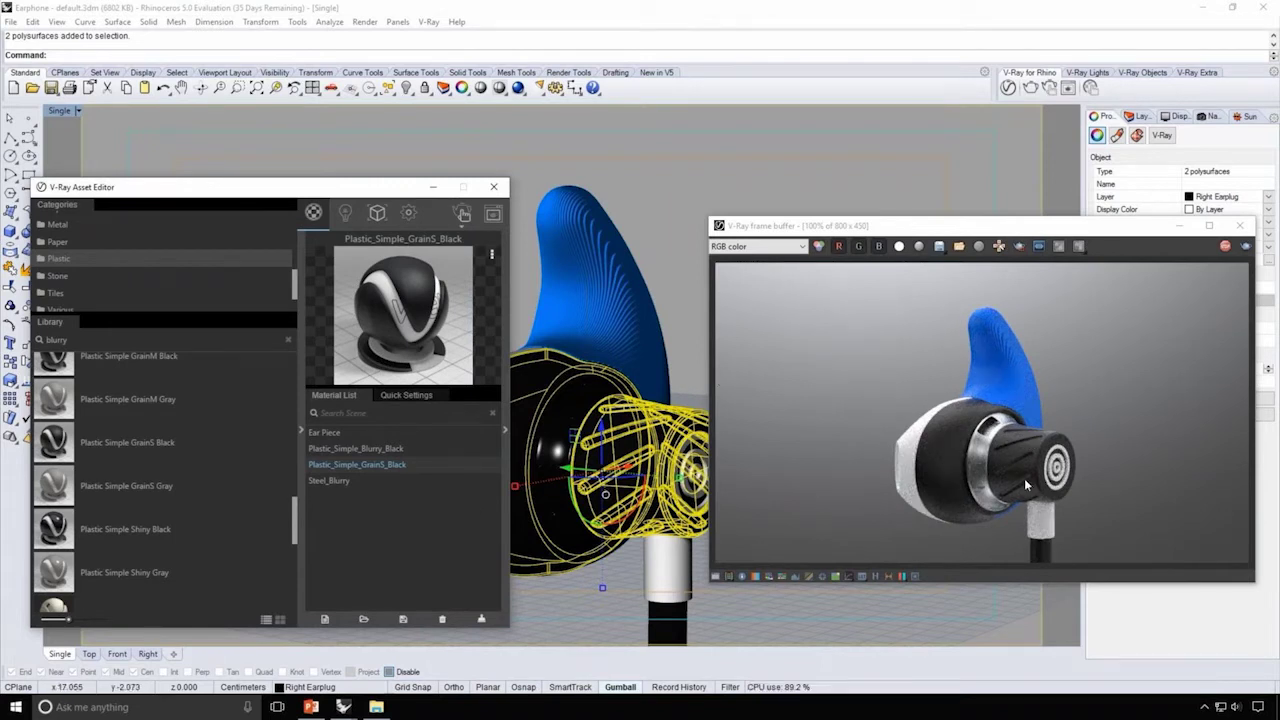
Step: Set the frequency of the Noise bump texture in the Plastic_Simple_GrainS_Black material to 30
left_click(424, 395)
scroll(419, 480, "down", 1)
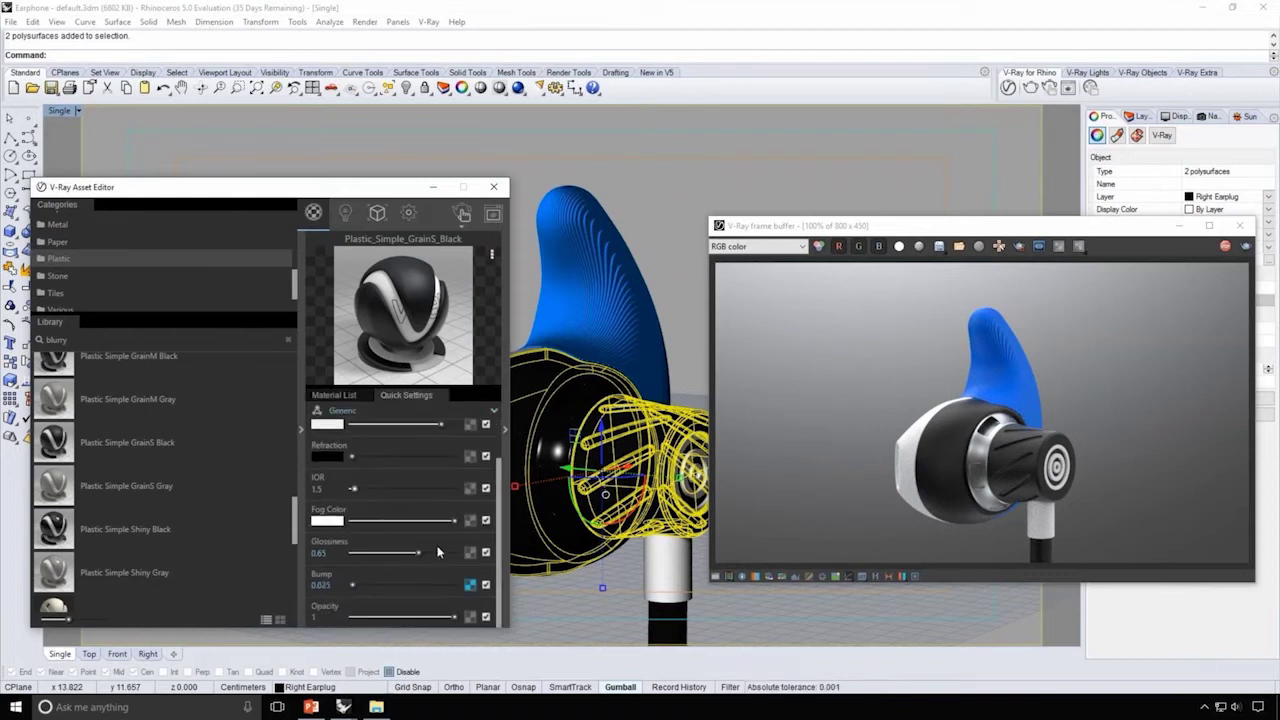
left_click(471, 586)
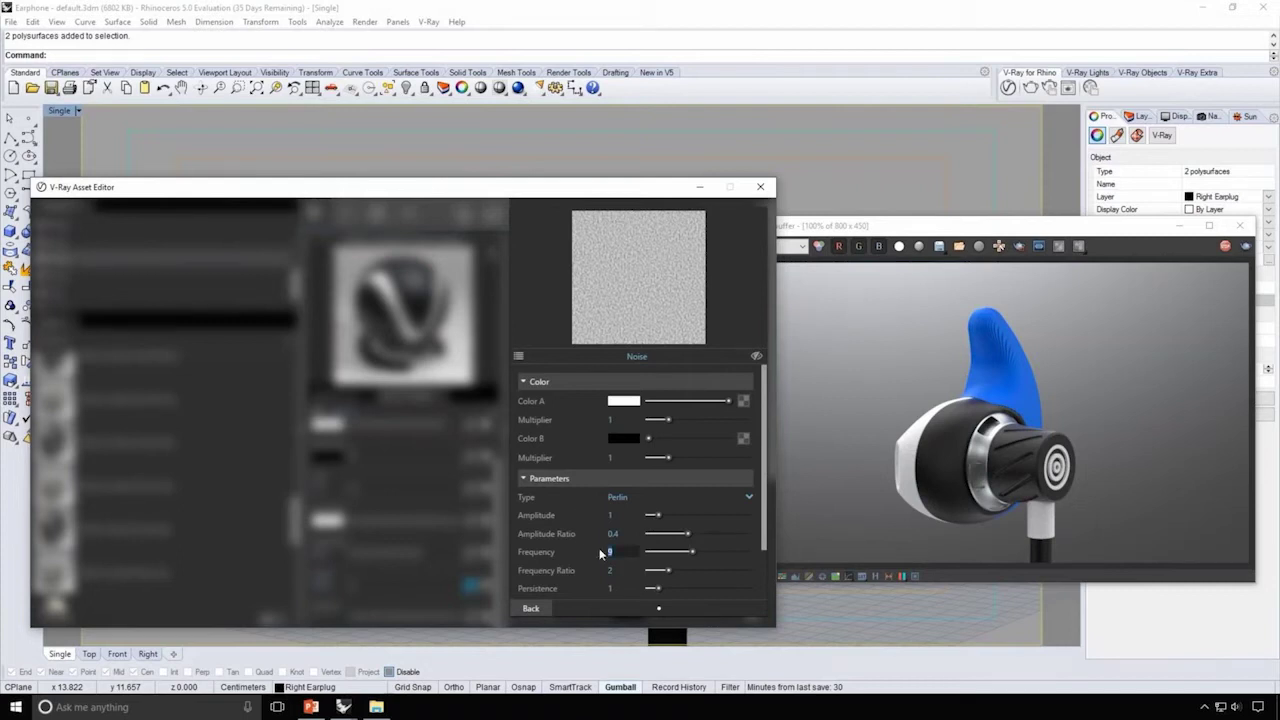
type("30")
key("Return")
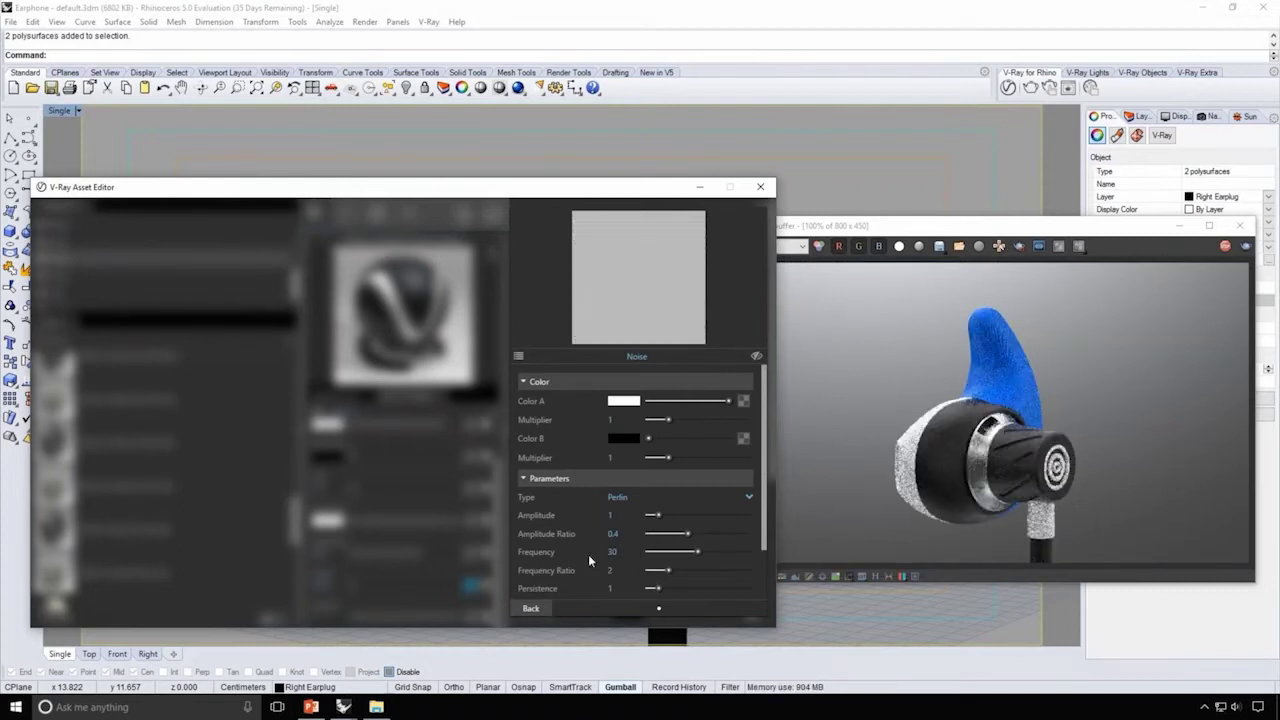
left_click(536, 607)
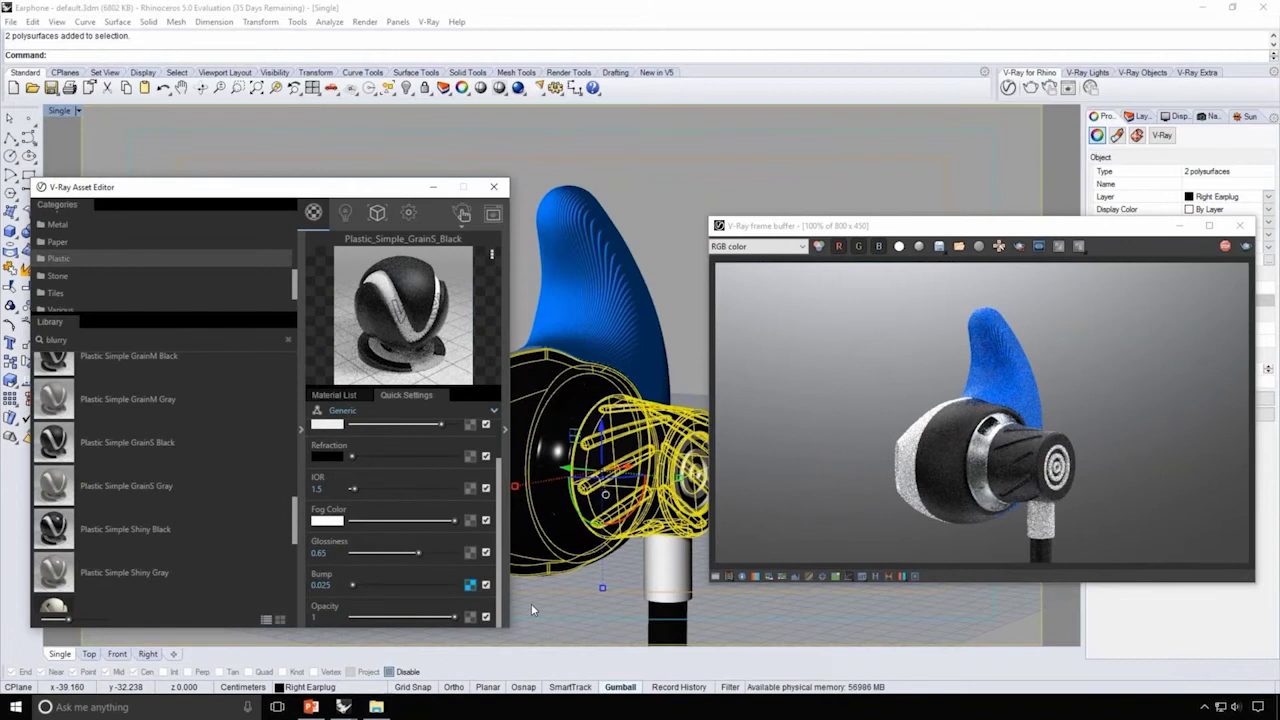
Step: Add Plastic Simple Shiny Black to the scene and apply it to the front housing shell and the sleeve above the cable
left_click(333, 396)
left_click_drag(148, 529, 389, 524)
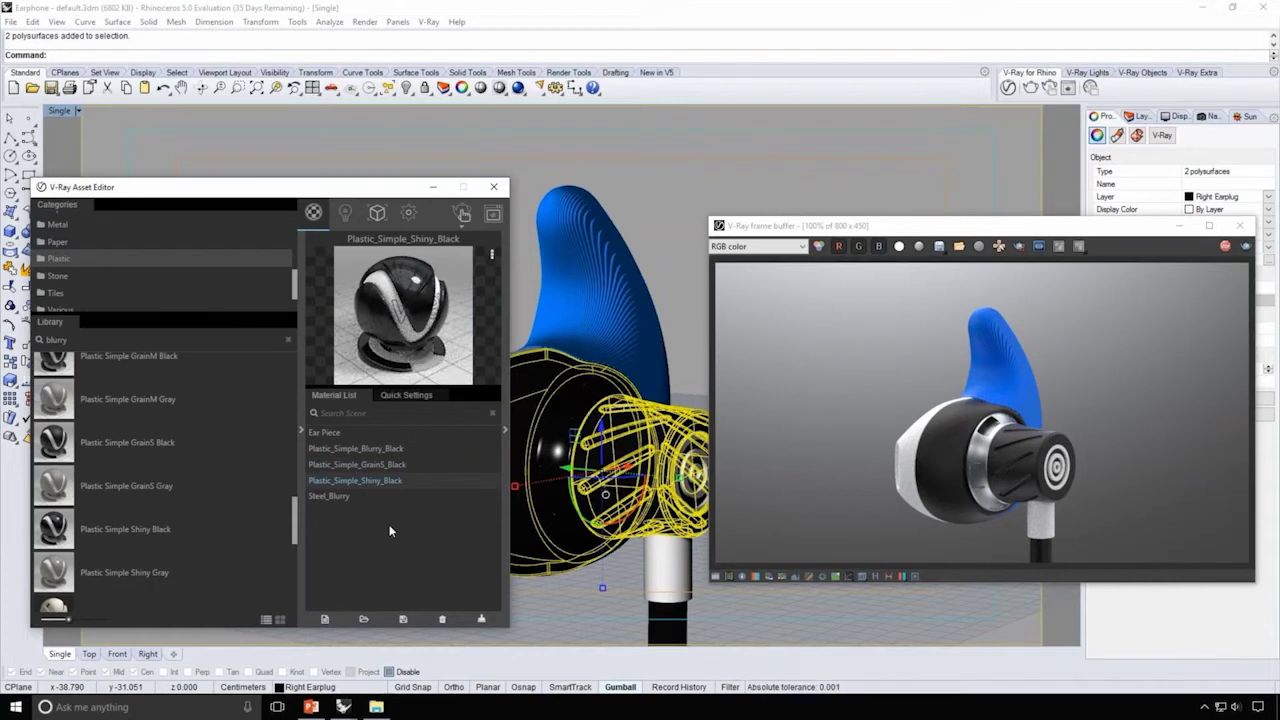
left_click(666, 573)
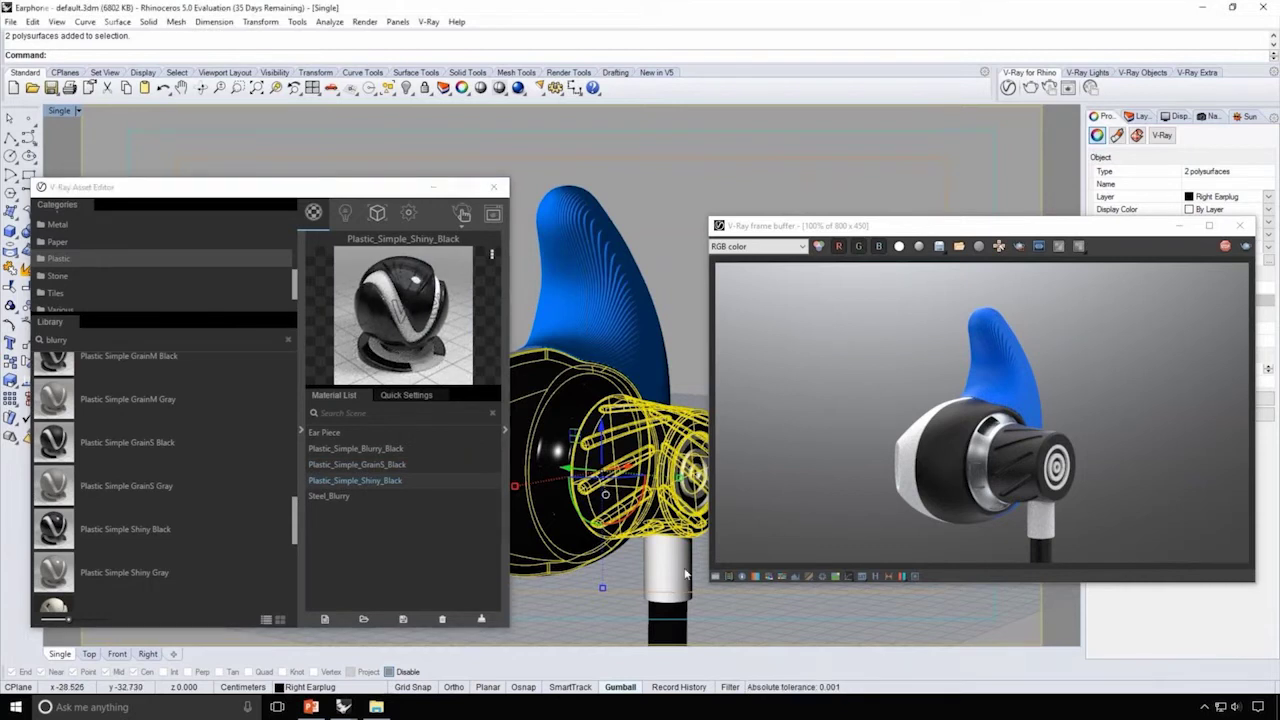
right_click(342, 479)
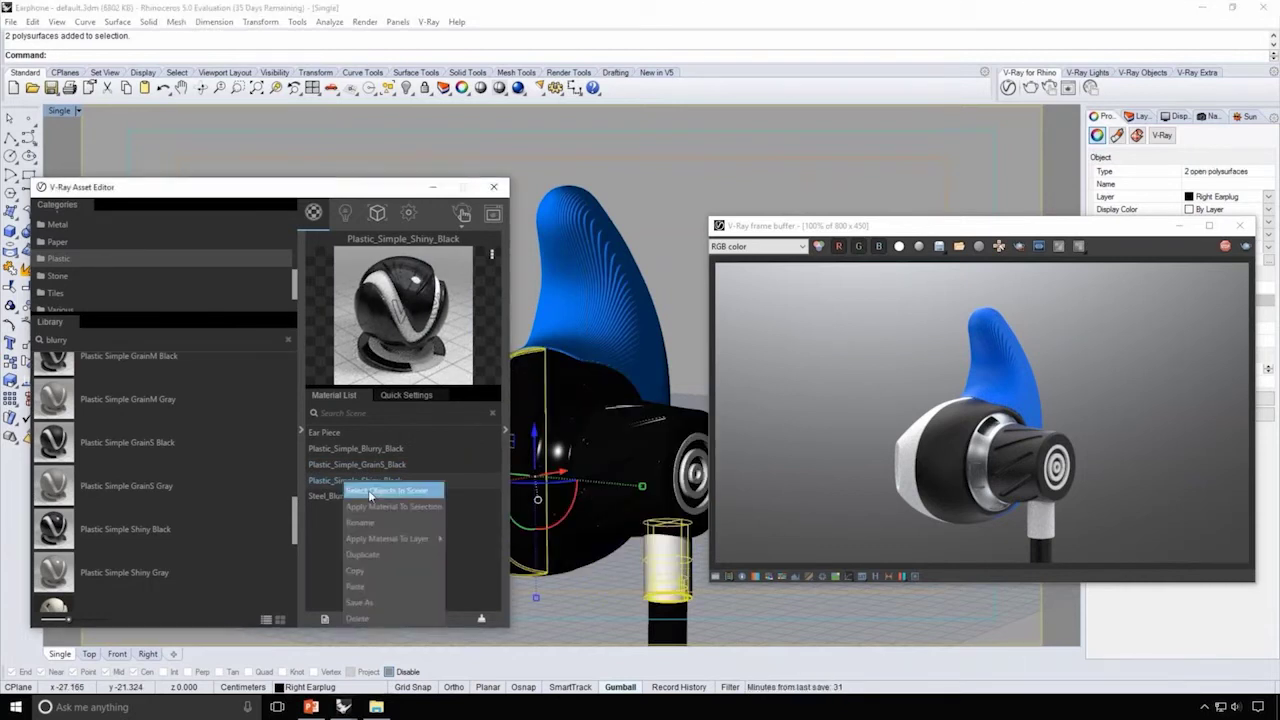
left_click(388, 509)
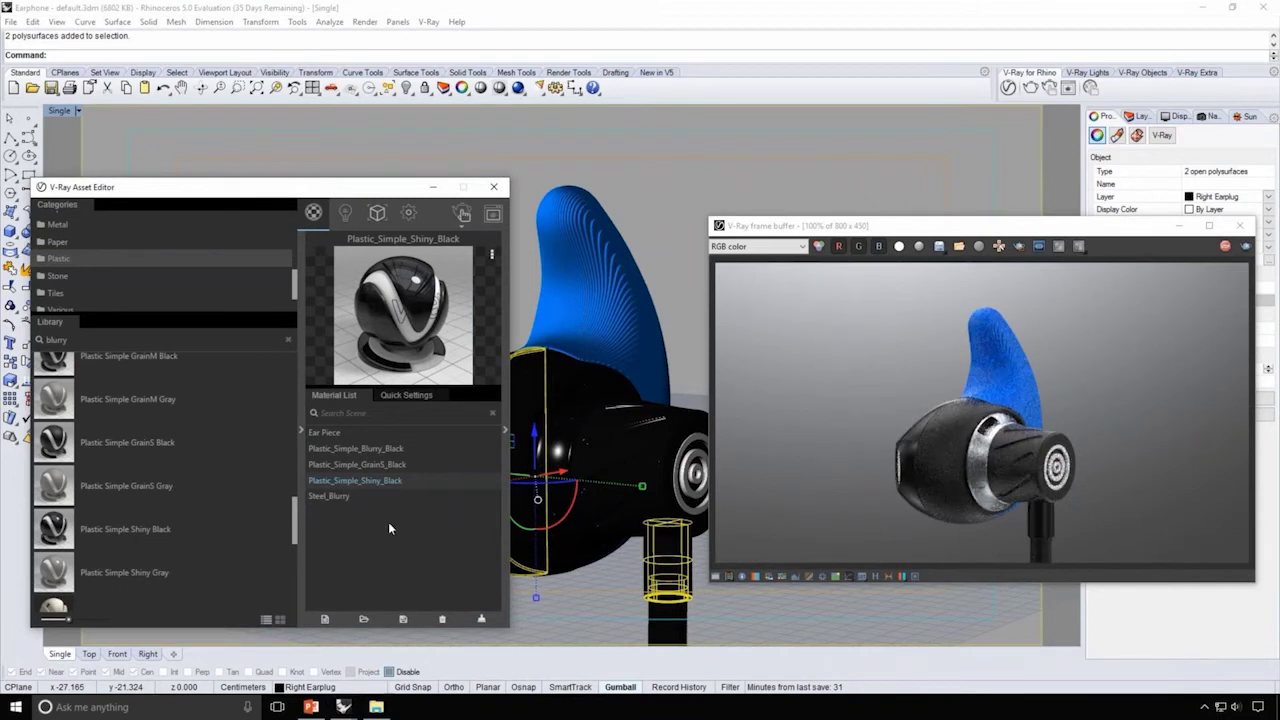
Step: Collapse the material library and place a V-Ray dome light beside the earphone, using Desk_Spherical.hdr as its texture
left_click(300, 432)
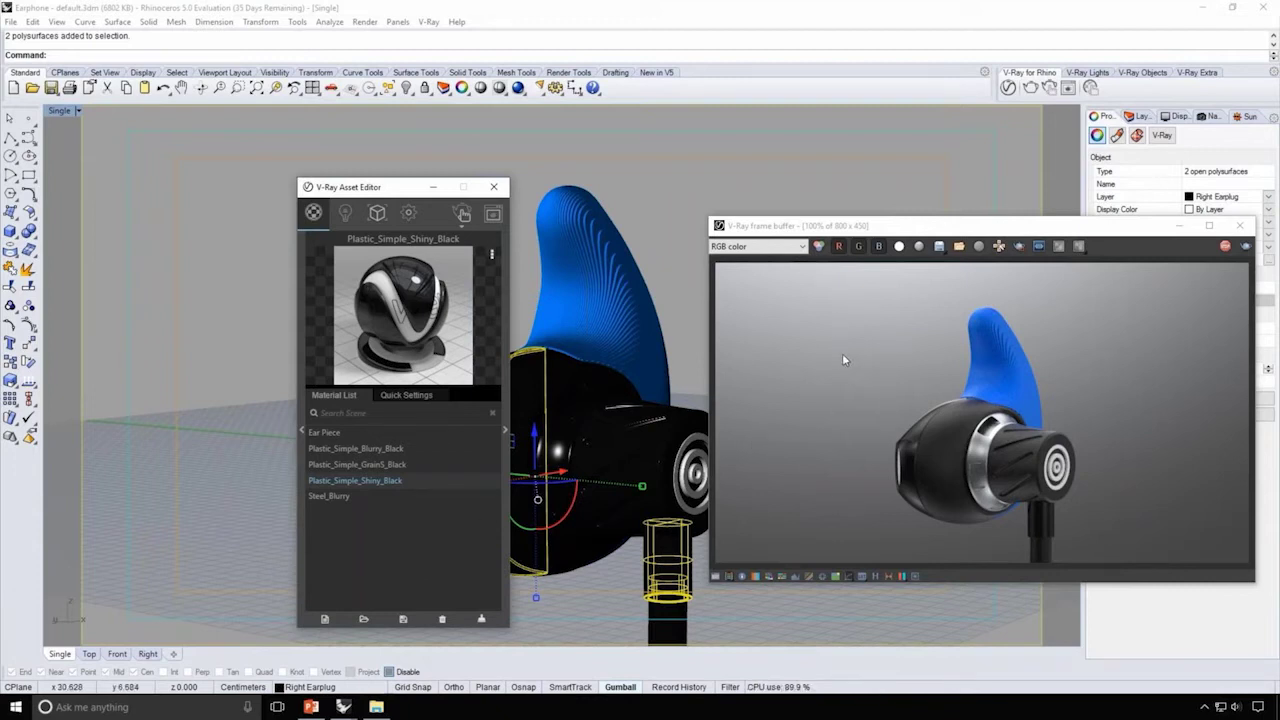
left_click_drag(408, 192, 255, 167)
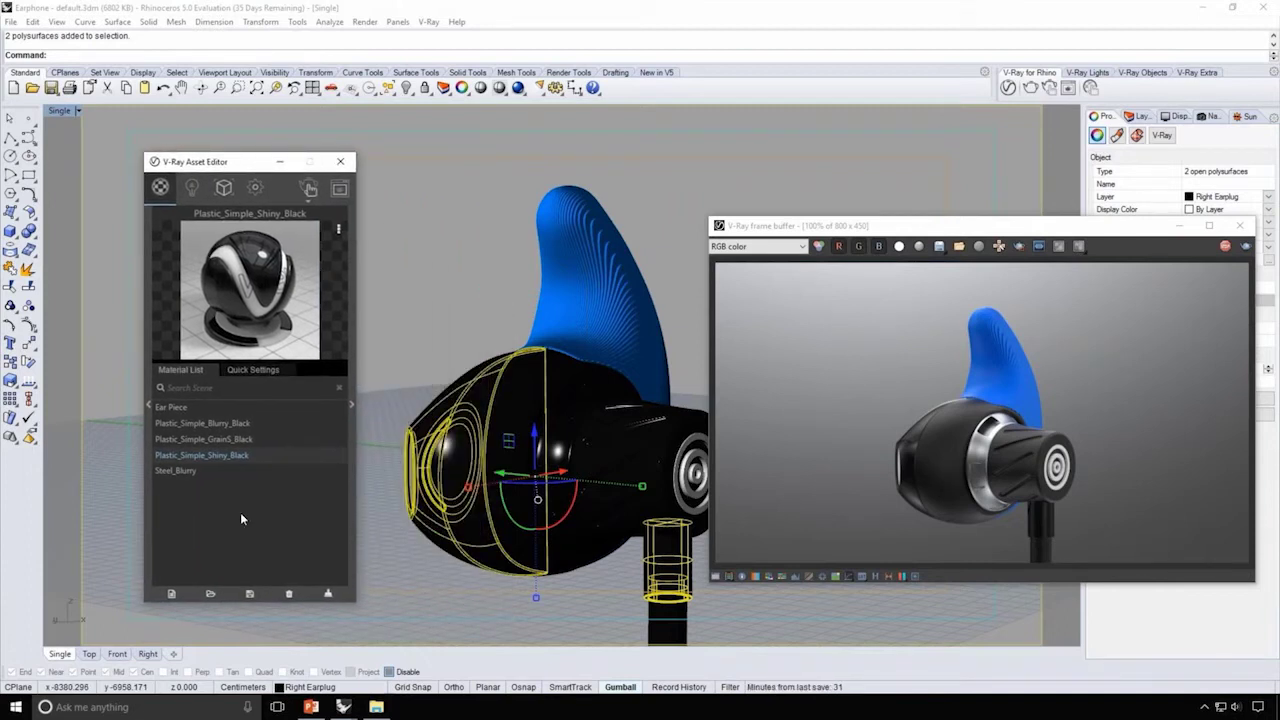
left_click(191, 189)
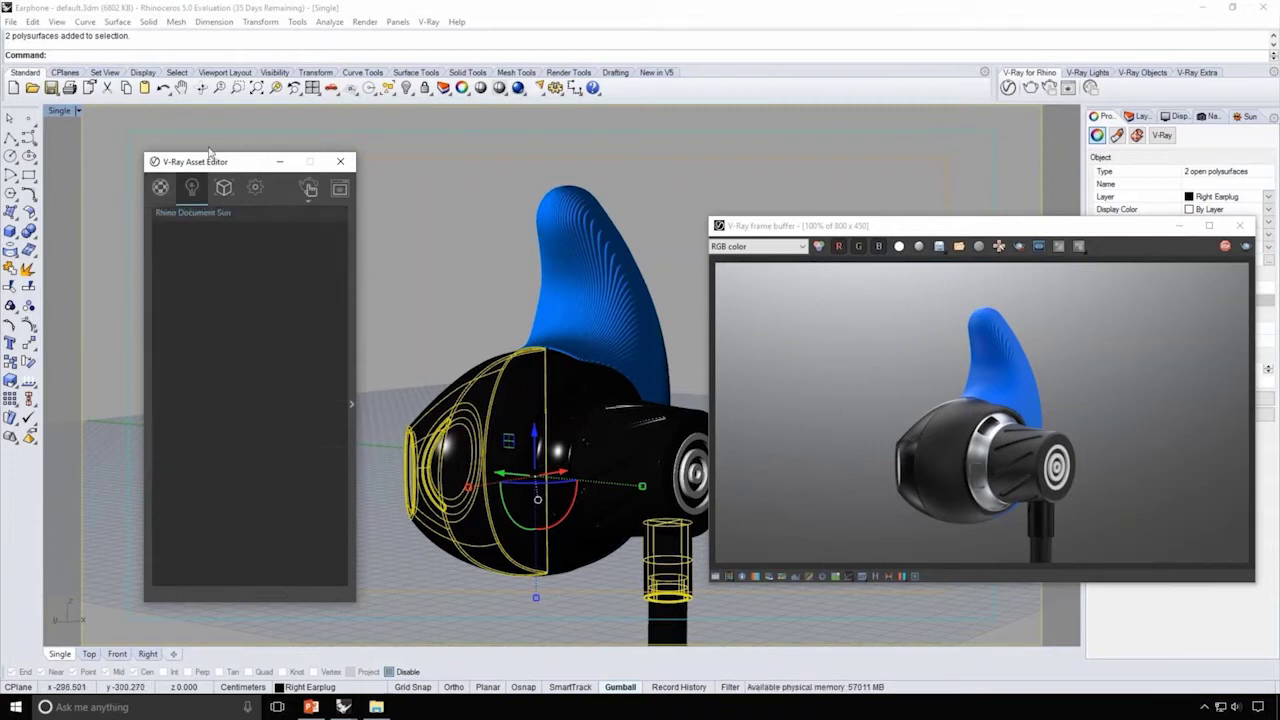
left_click(1088, 74)
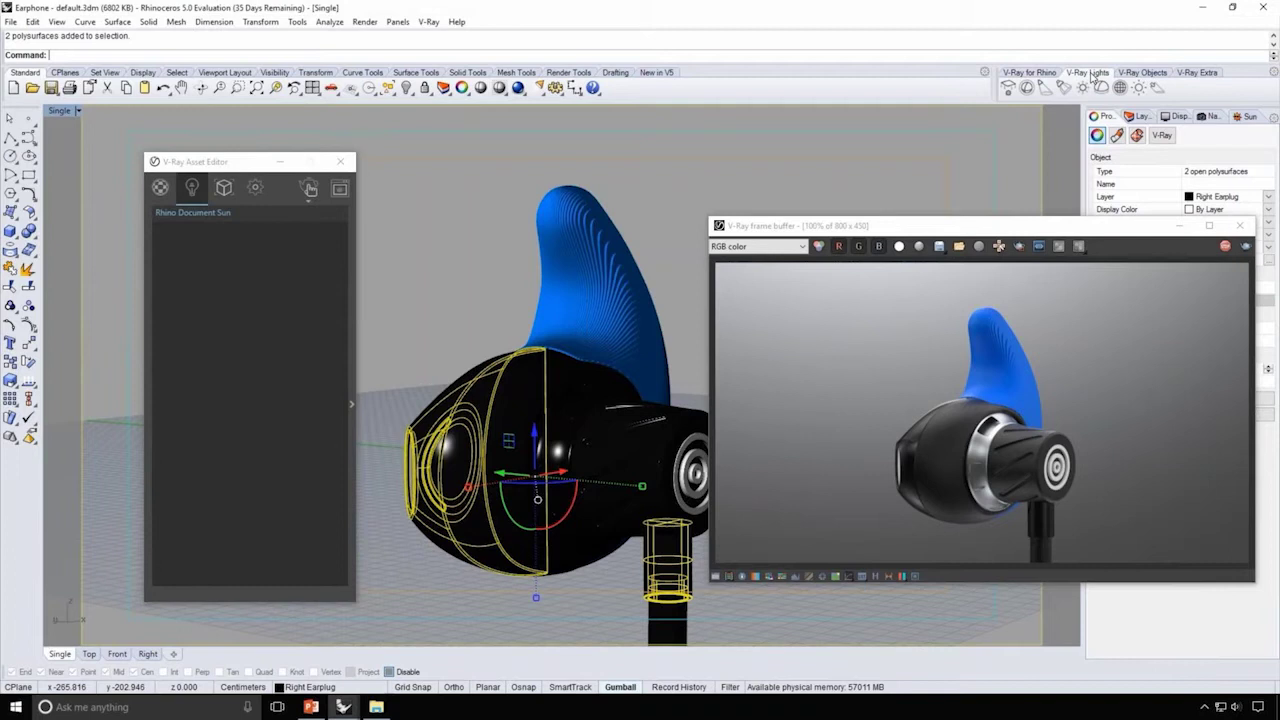
left_click(1101, 88)
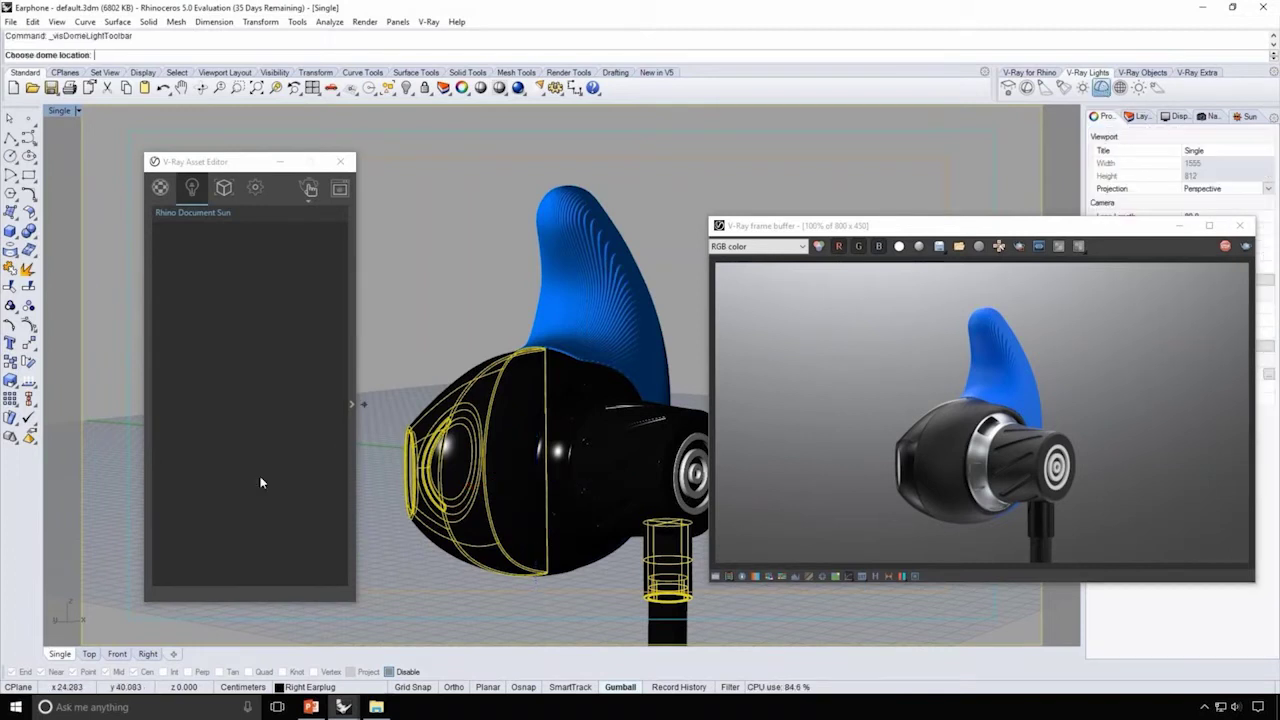
left_click(135, 514)
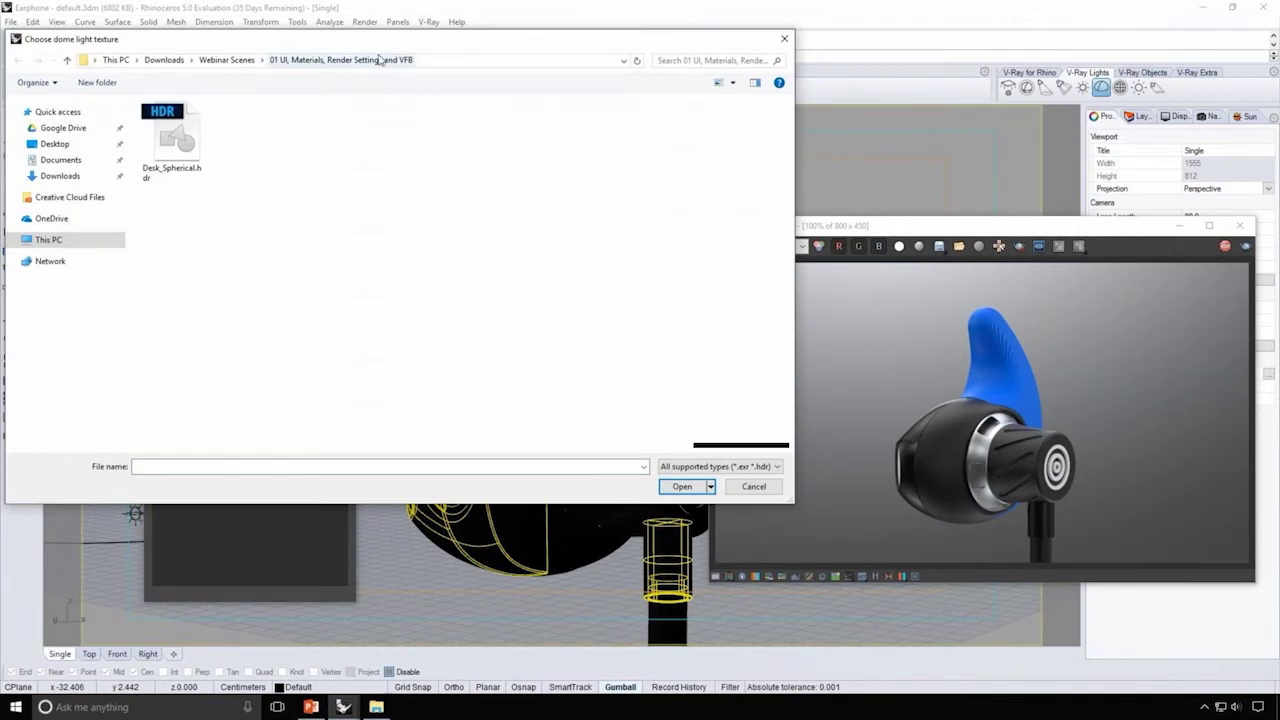
left_click(172, 140)
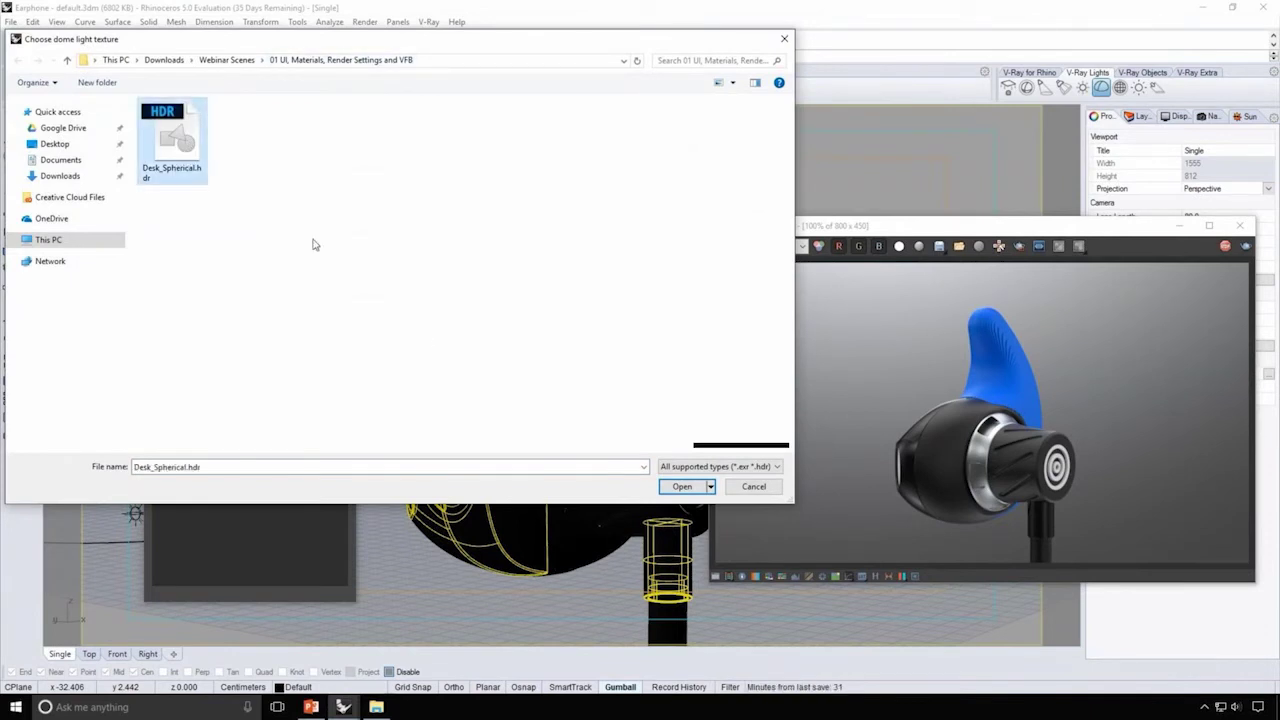
left_click(681, 487)
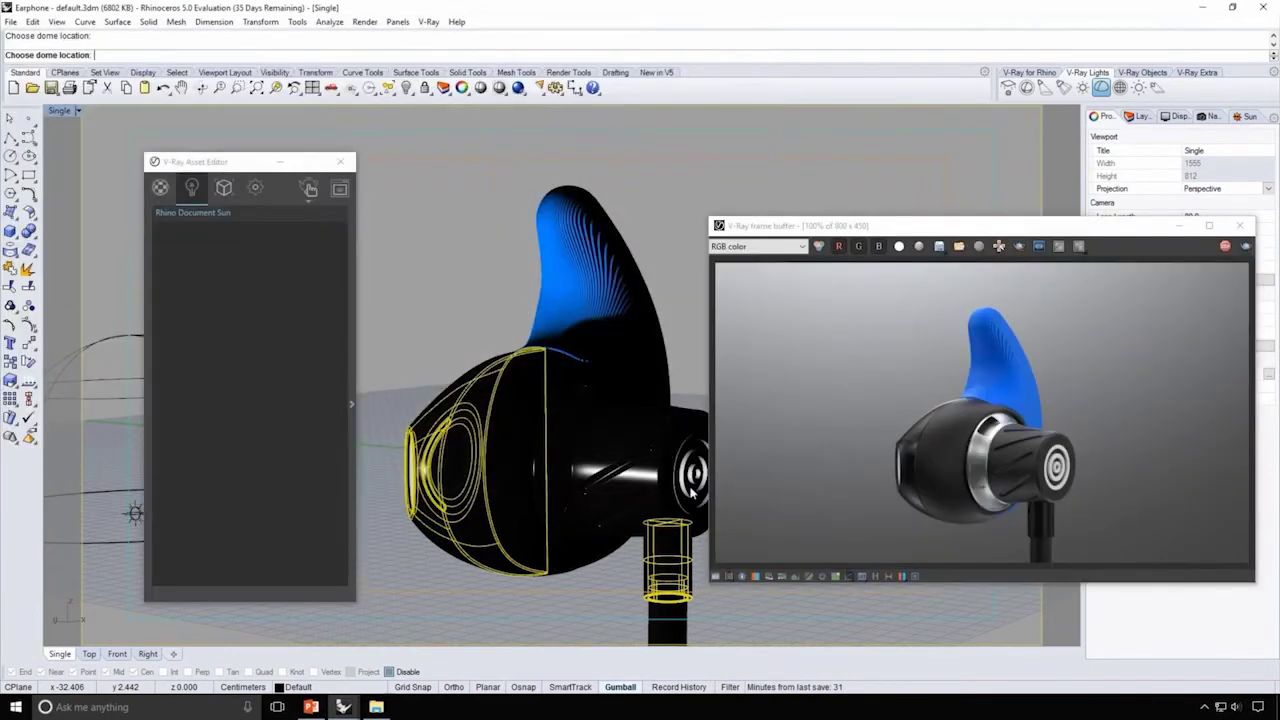
Step: Rotate the dome light in the Top view to change the environment lighting, and return to the maximized Single view
left_click_drag(974, 231, 782, 209)
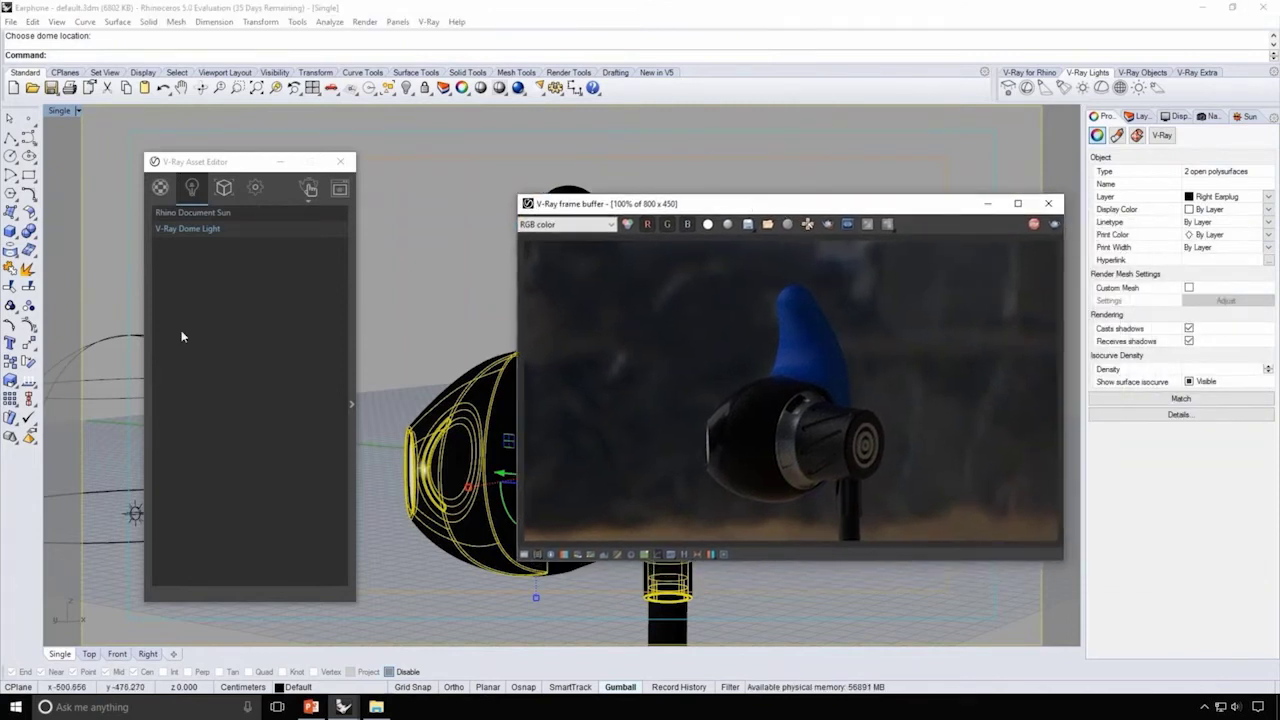
left_click(56, 109)
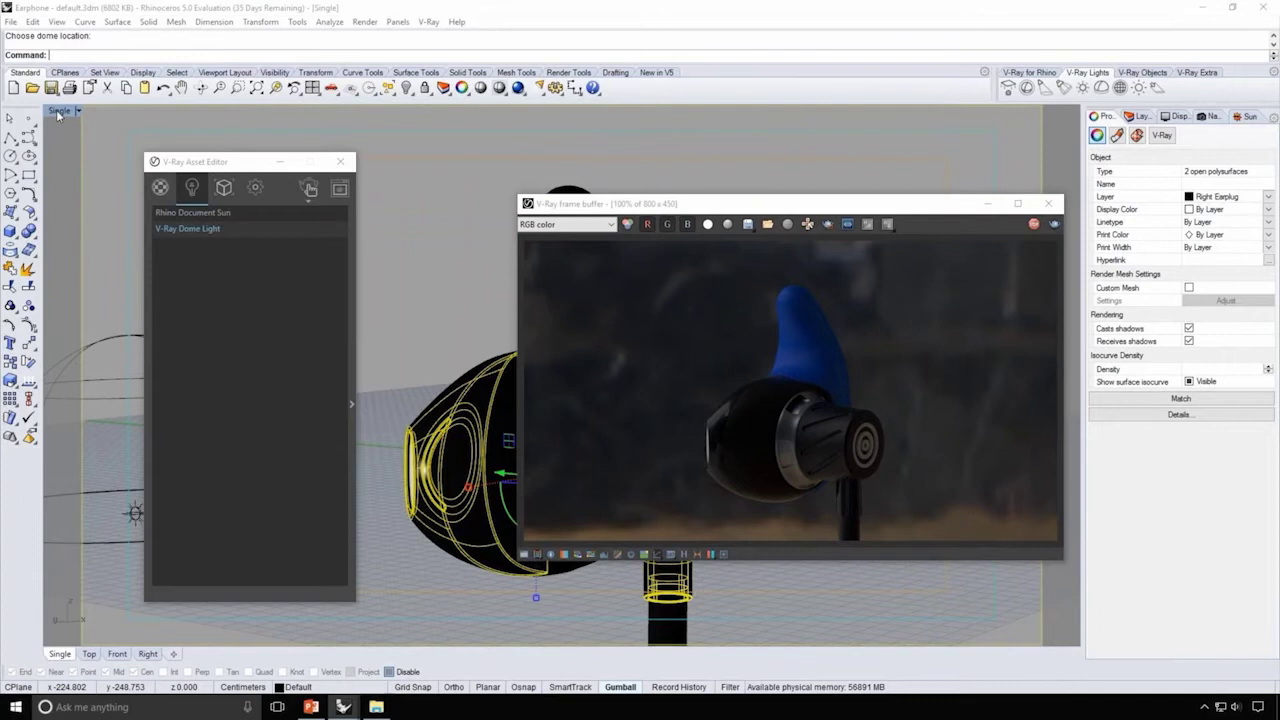
double_click(59, 110)
left_click_drag(263, 162, 382, 160)
left_click(137, 185)
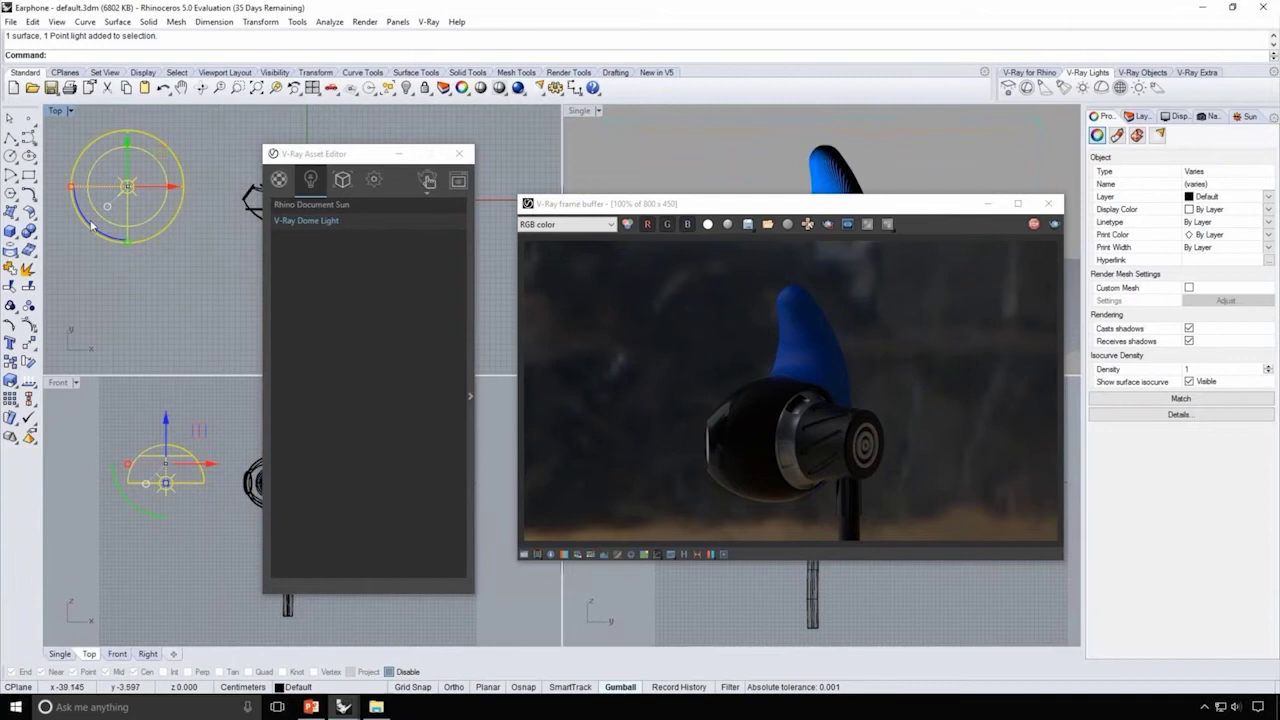
left_click_drag(92, 230, 119, 245)
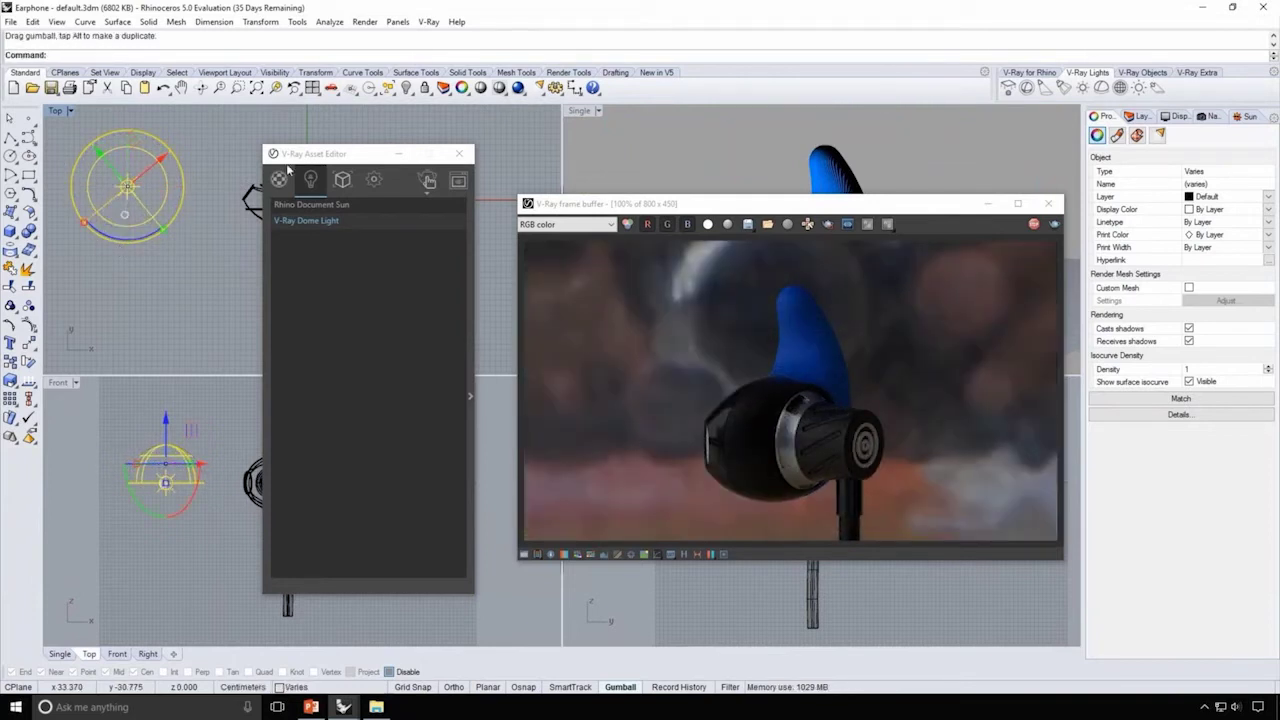
left_click_drag(117, 238, 88, 227)
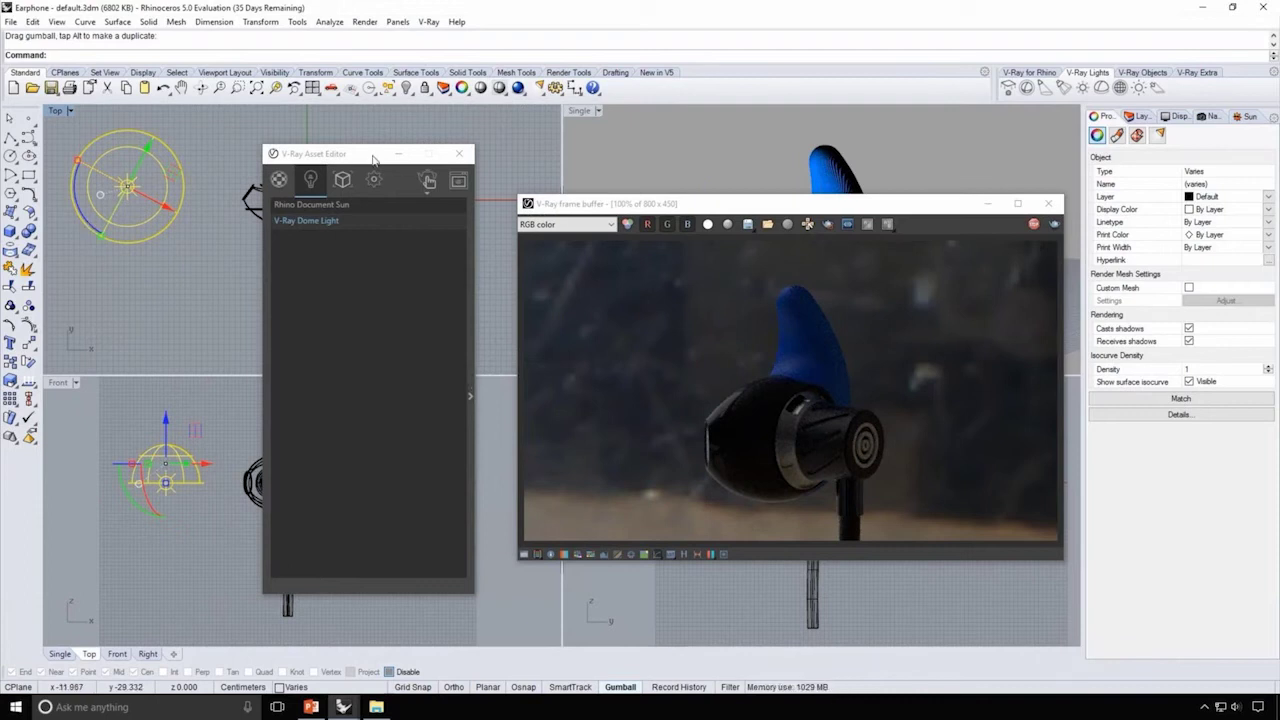
left_click_drag(372, 155, 194, 165)
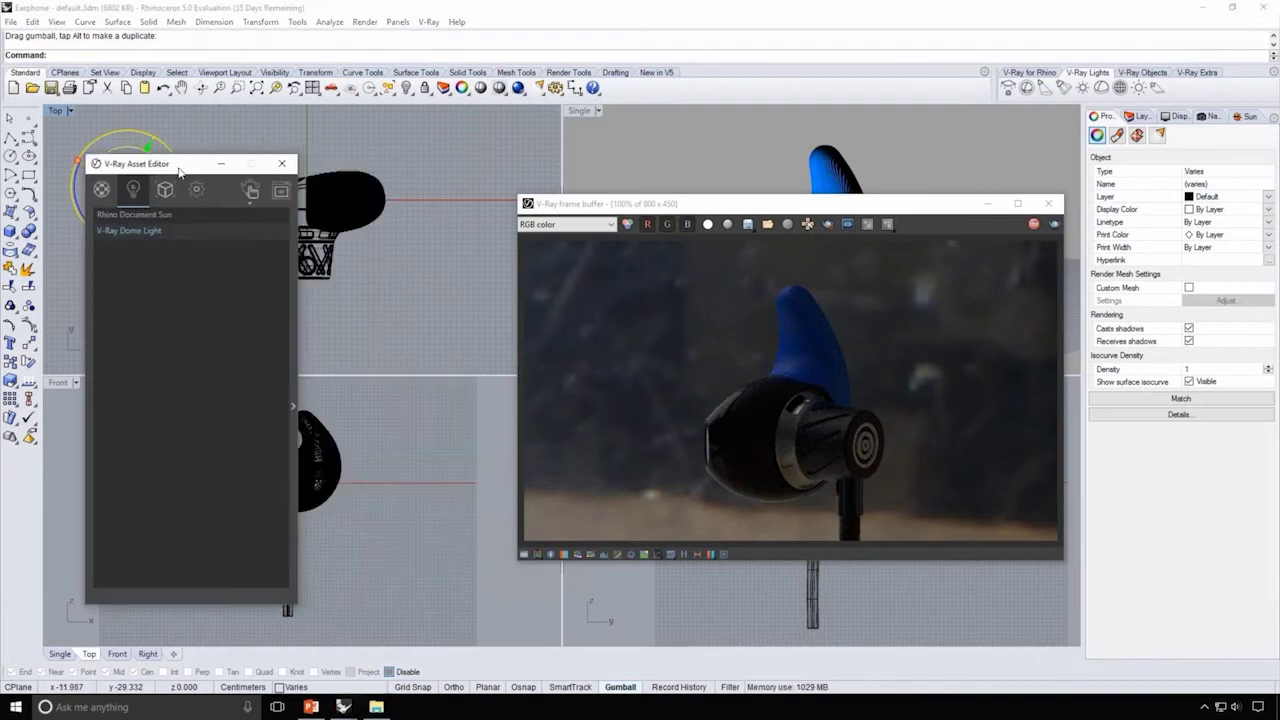
double_click(578, 111)
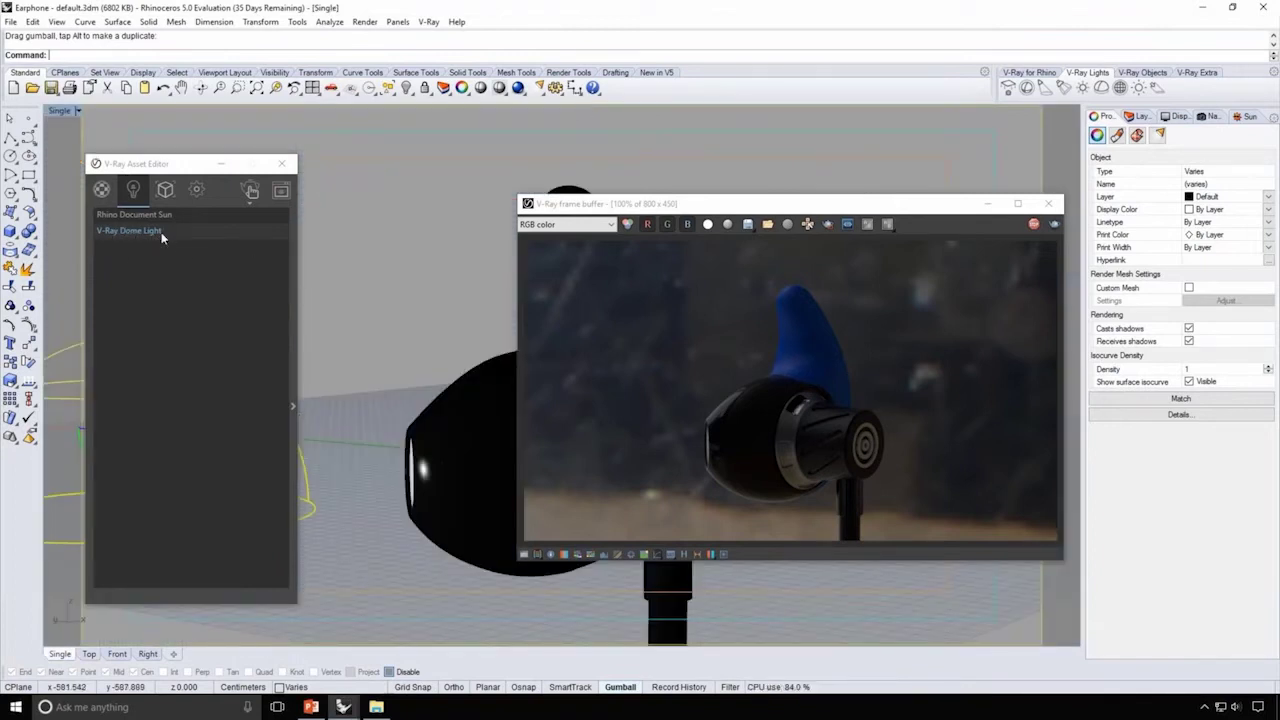
Step: Make the V-Ray Dome Light invisible and set its intensity to 5
left_click(293, 346)
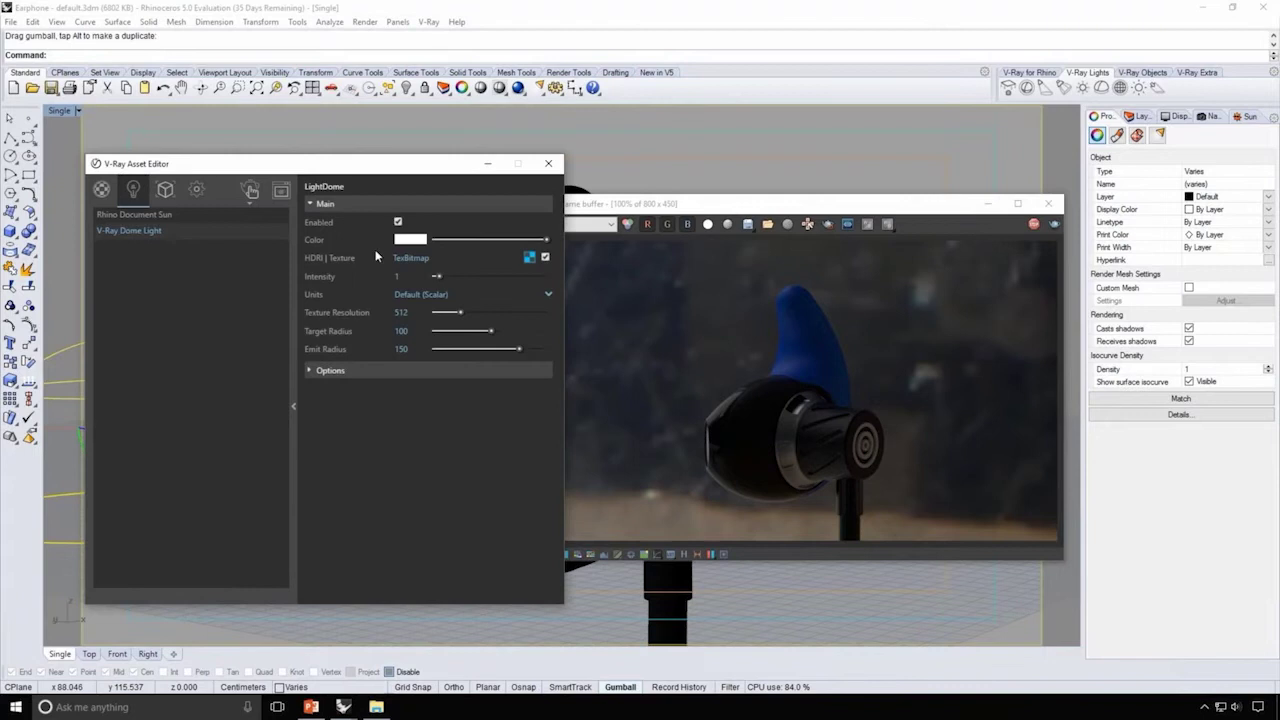
left_click(346, 371)
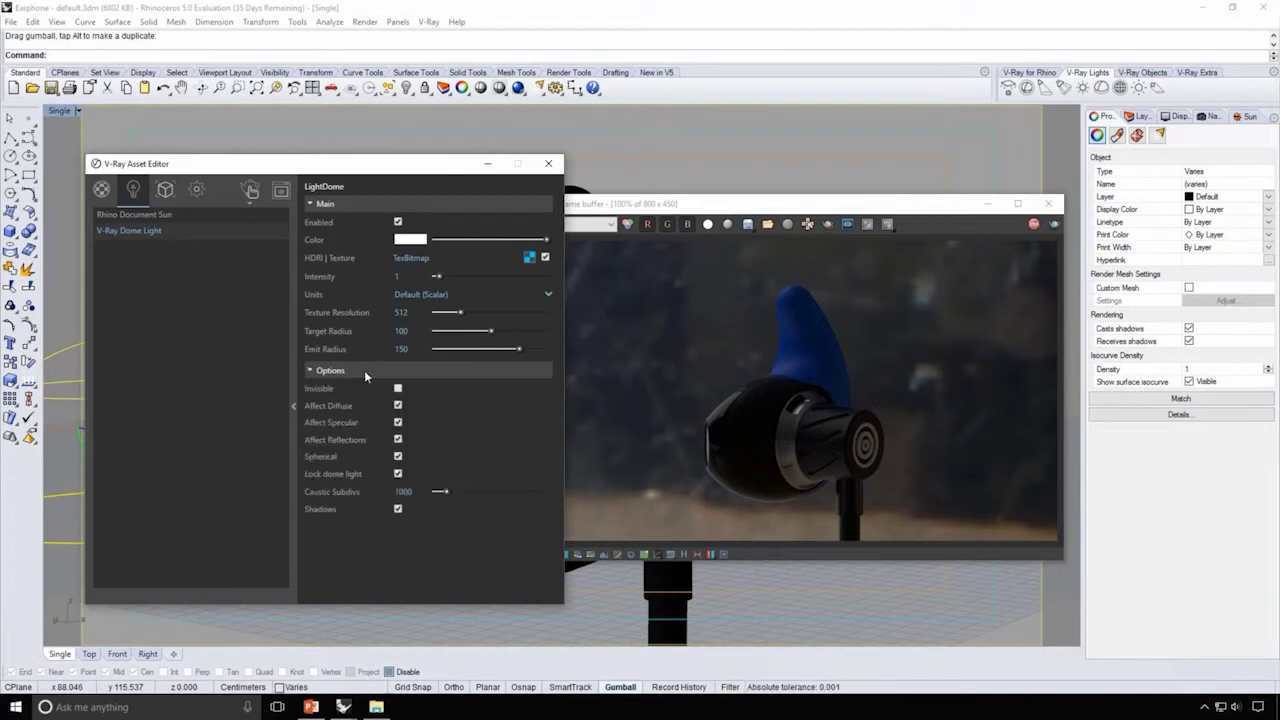
left_click(398, 389)
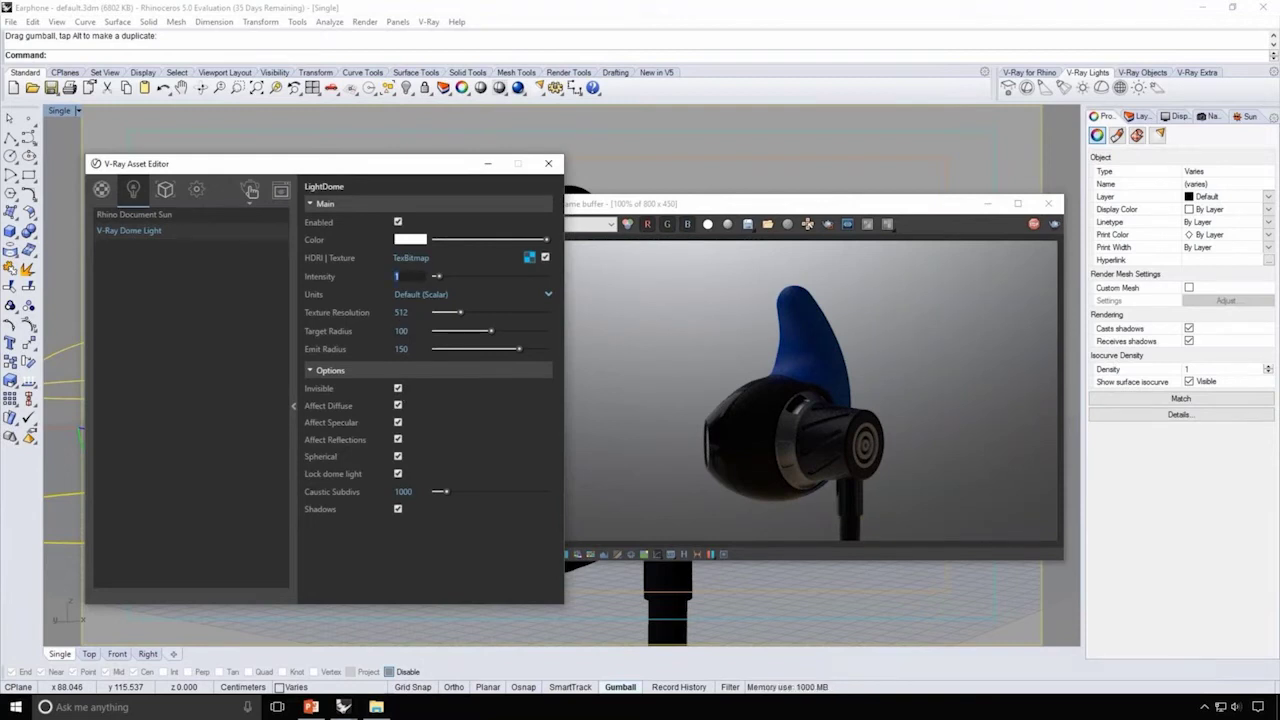
type("5")
key("Return")
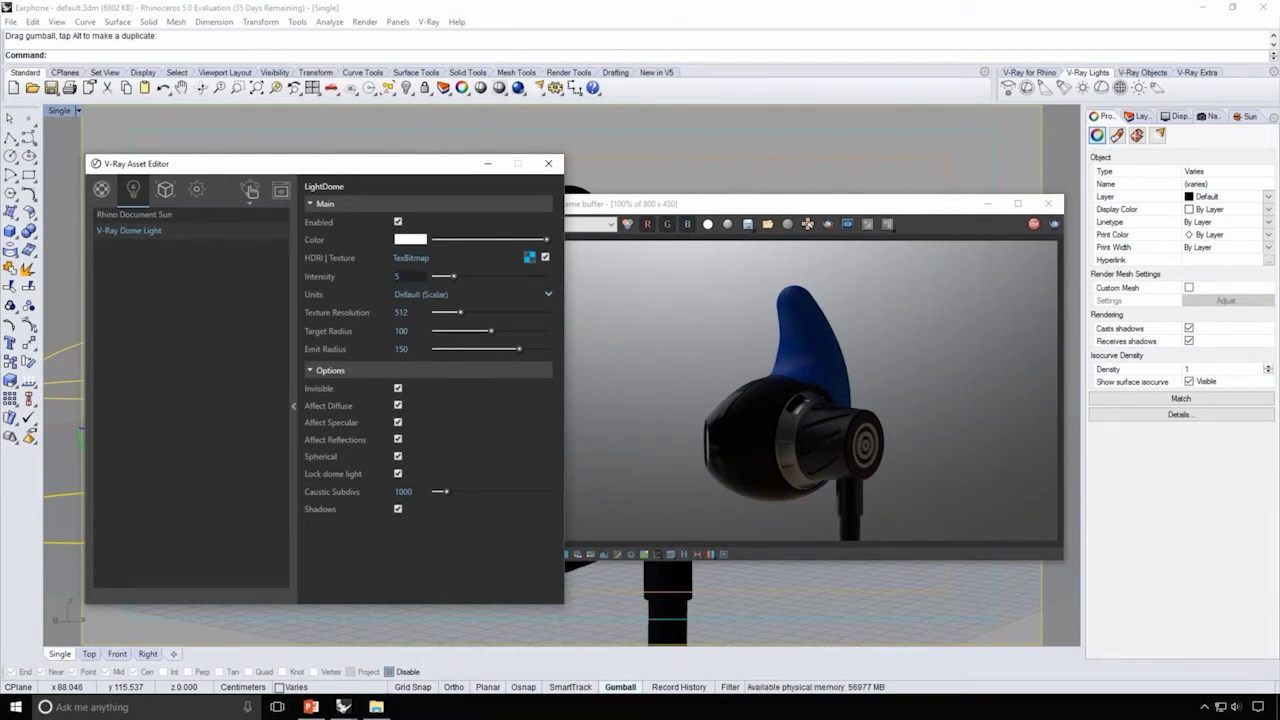
left_click(293, 405)
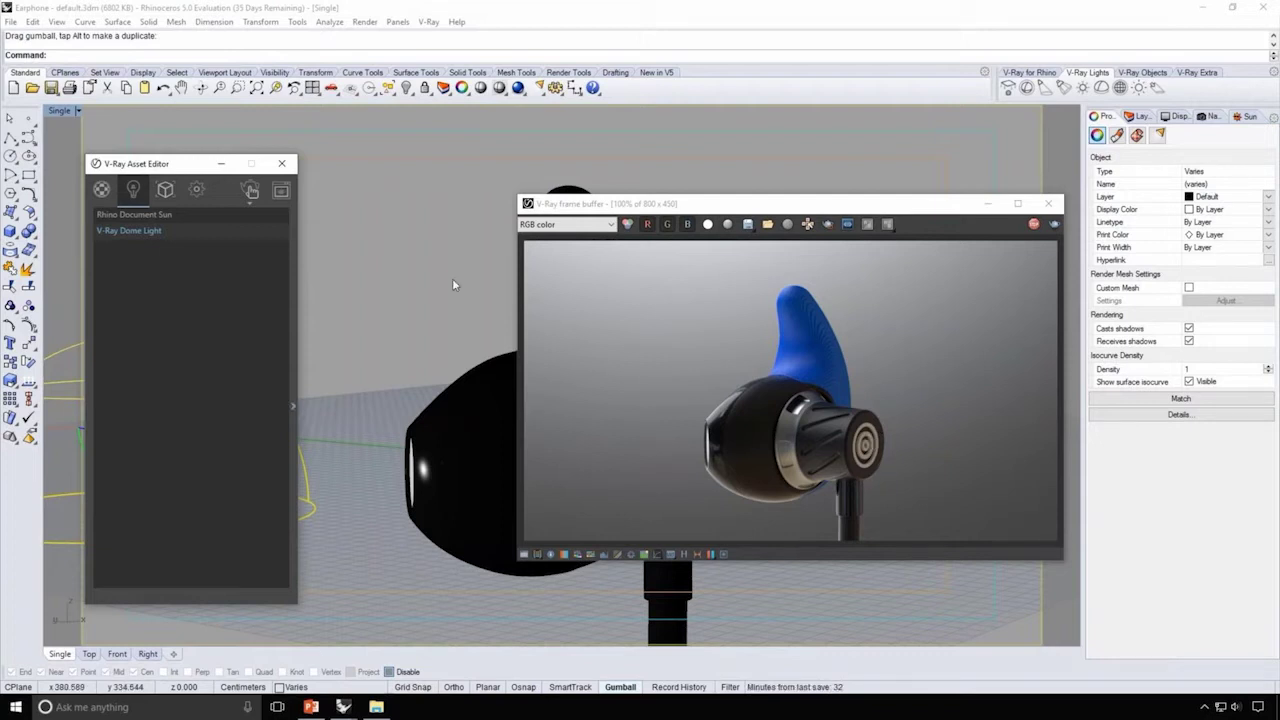
Step: Add Metallic Foil Blue from the Metal category of the material library to the scene
left_click(102, 190)
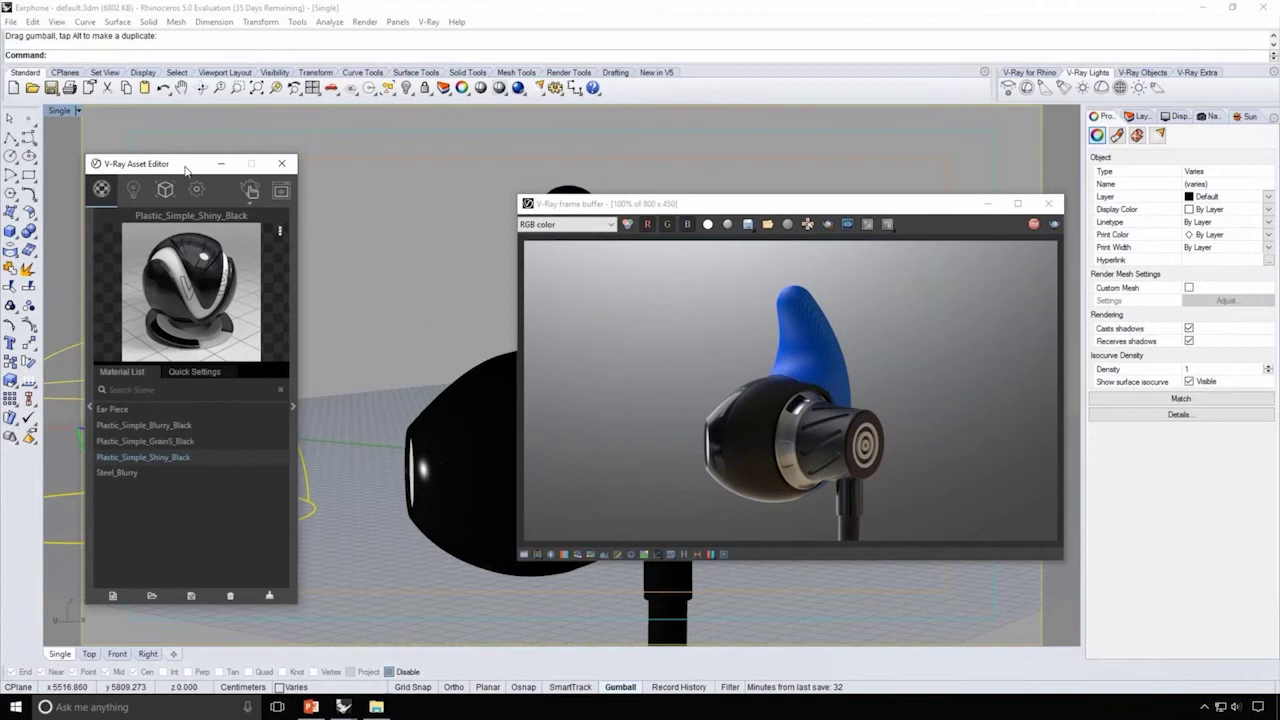
left_click_drag(185, 170, 374, 170)
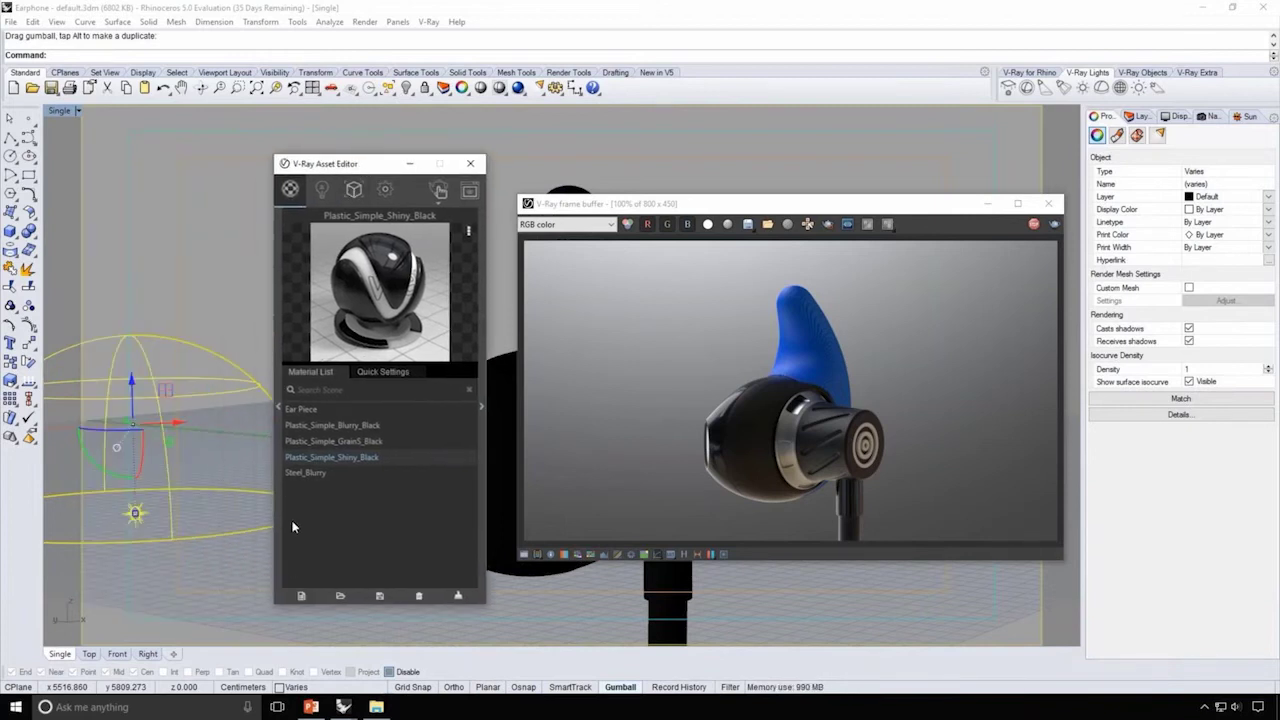
left_click(278, 467)
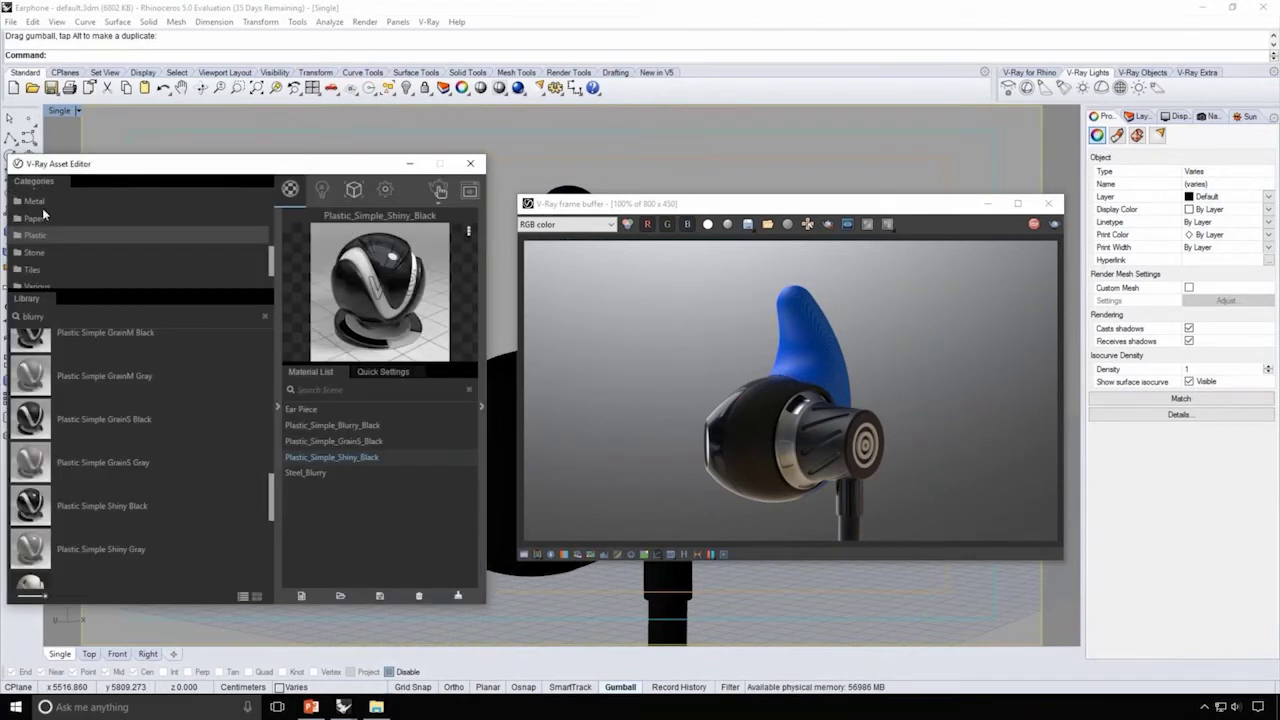
left_click(38, 203)
scroll(105, 540, "down", 2)
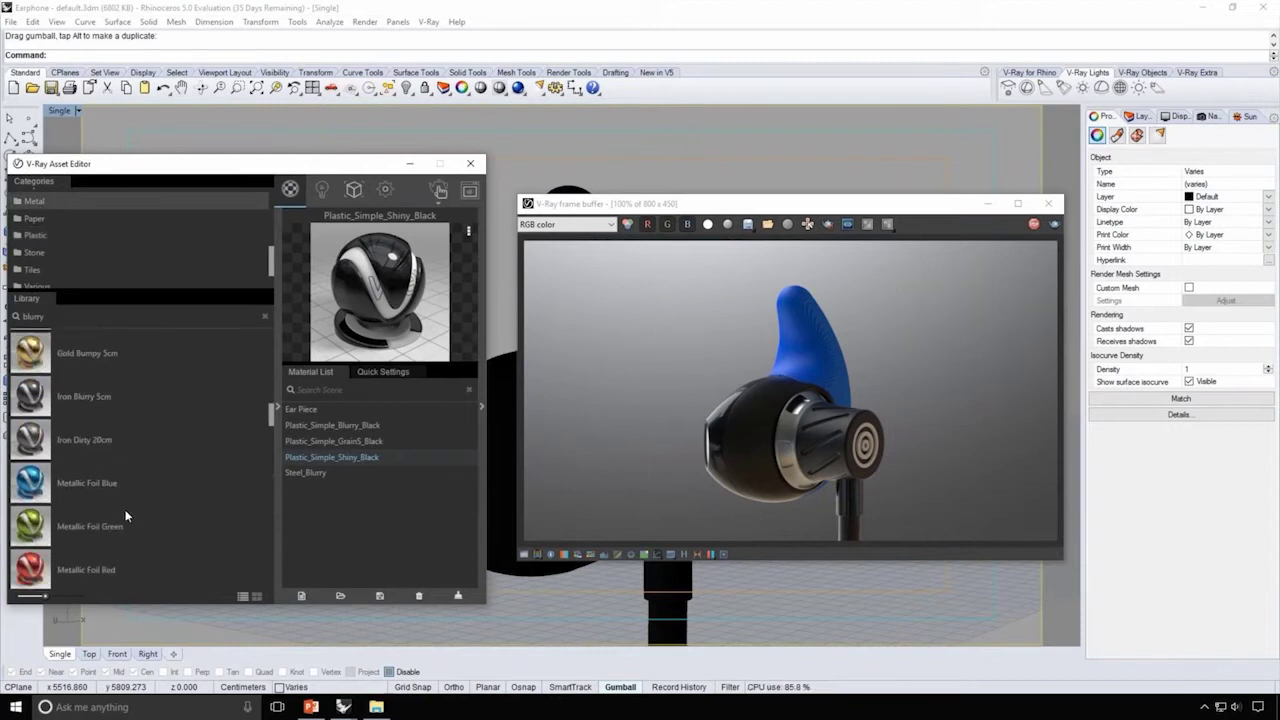
left_click_drag(97, 485, 340, 488)
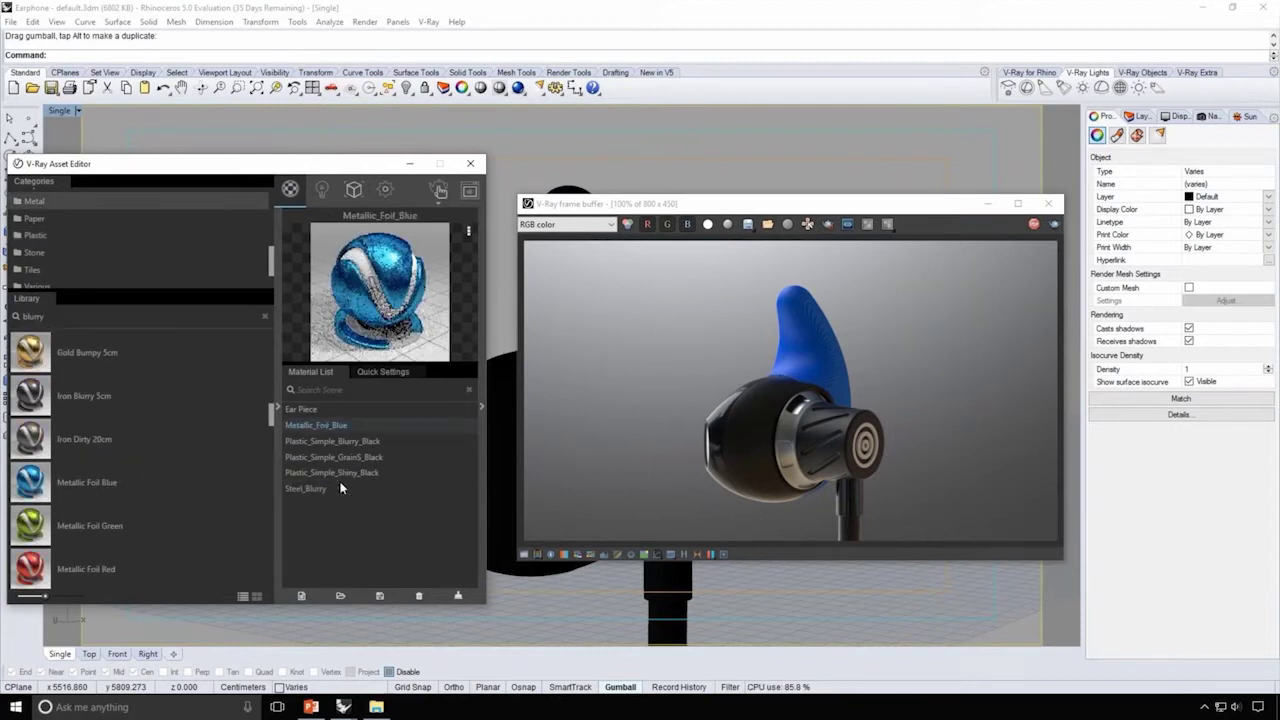
Step: Apply Metallic_Foil_Blue to the circular logo on the earphone's end cap and collapse the material library
left_click_drag(663, 208, 874, 209)
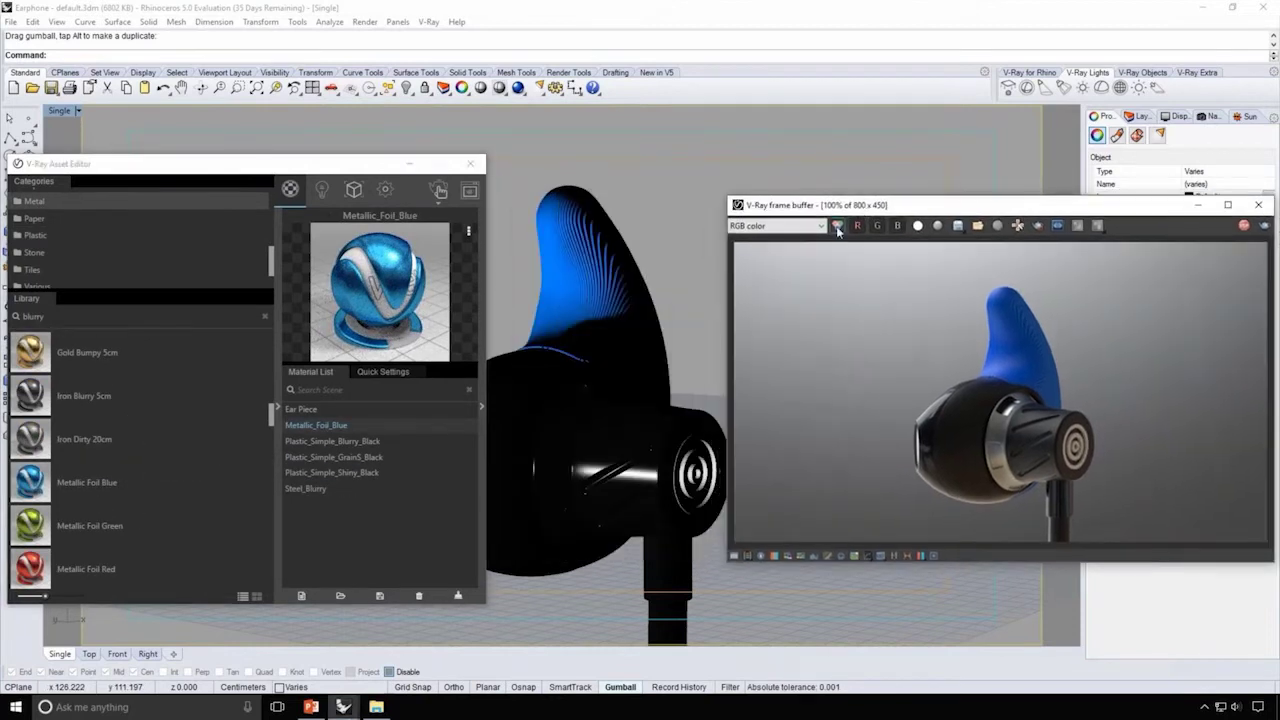
left_click(686, 488)
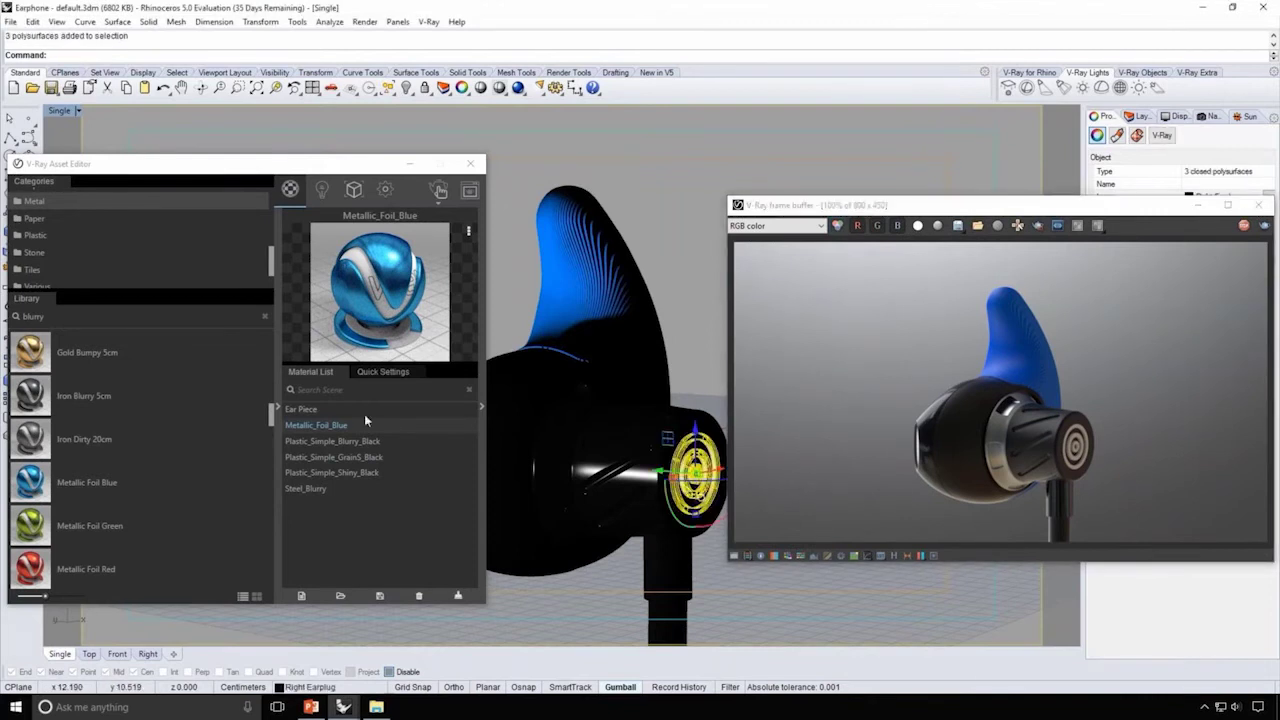
right_click(328, 430)
left_click(372, 454)
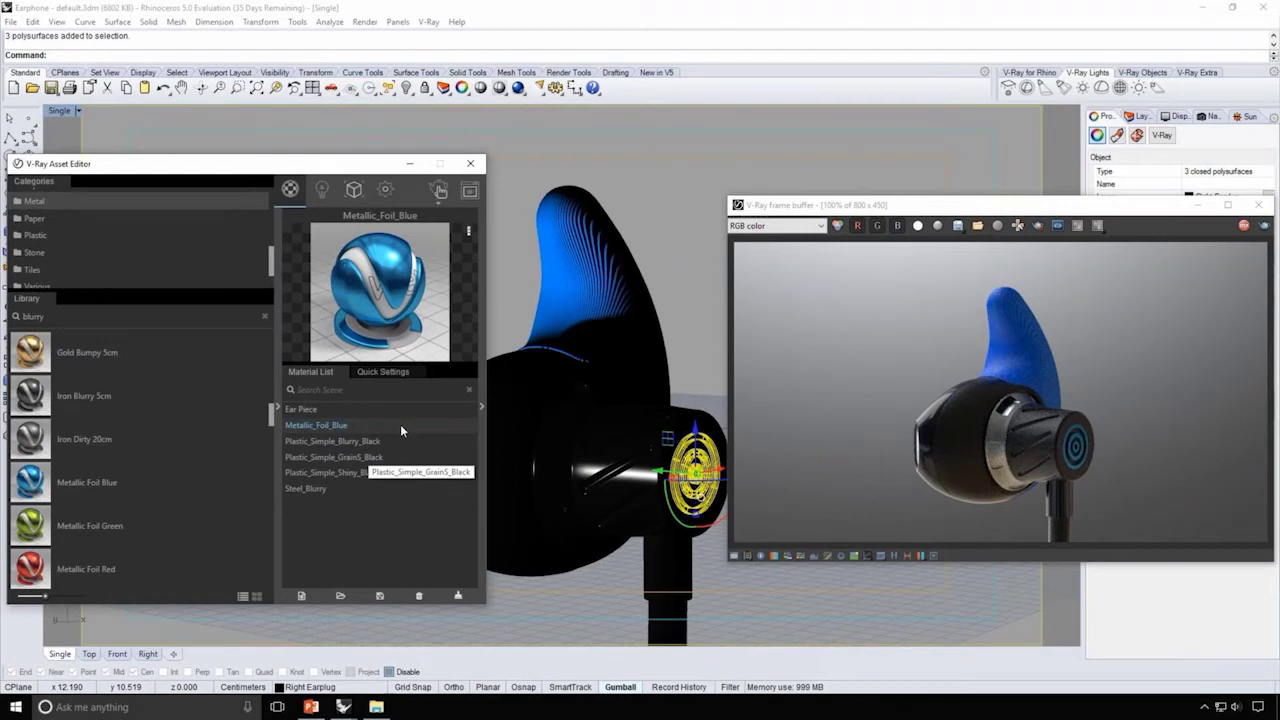
left_click(279, 407)
Step: Rearrange the Asset Editor and frame buffer windows, and open the bitmap texture of the render environment's background
left_click(322, 190)
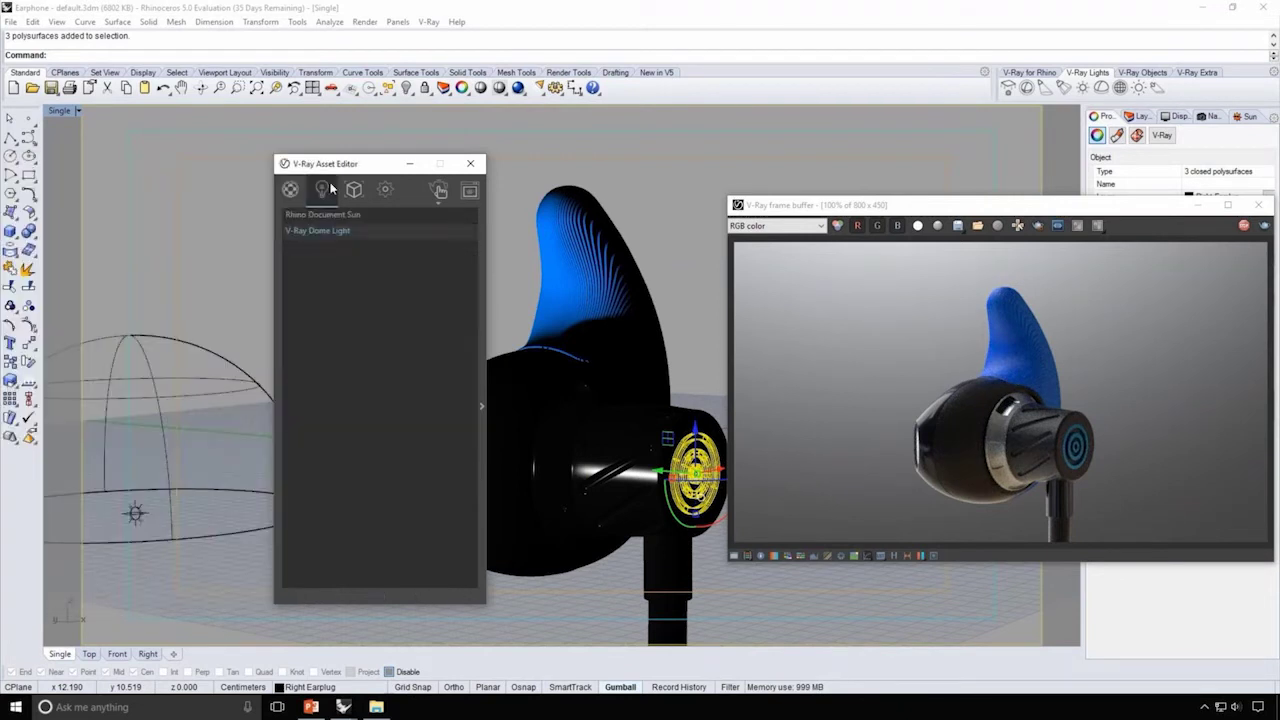
left_click_drag(378, 168, 210, 168)
left_click_drag(947, 206, 685, 210)
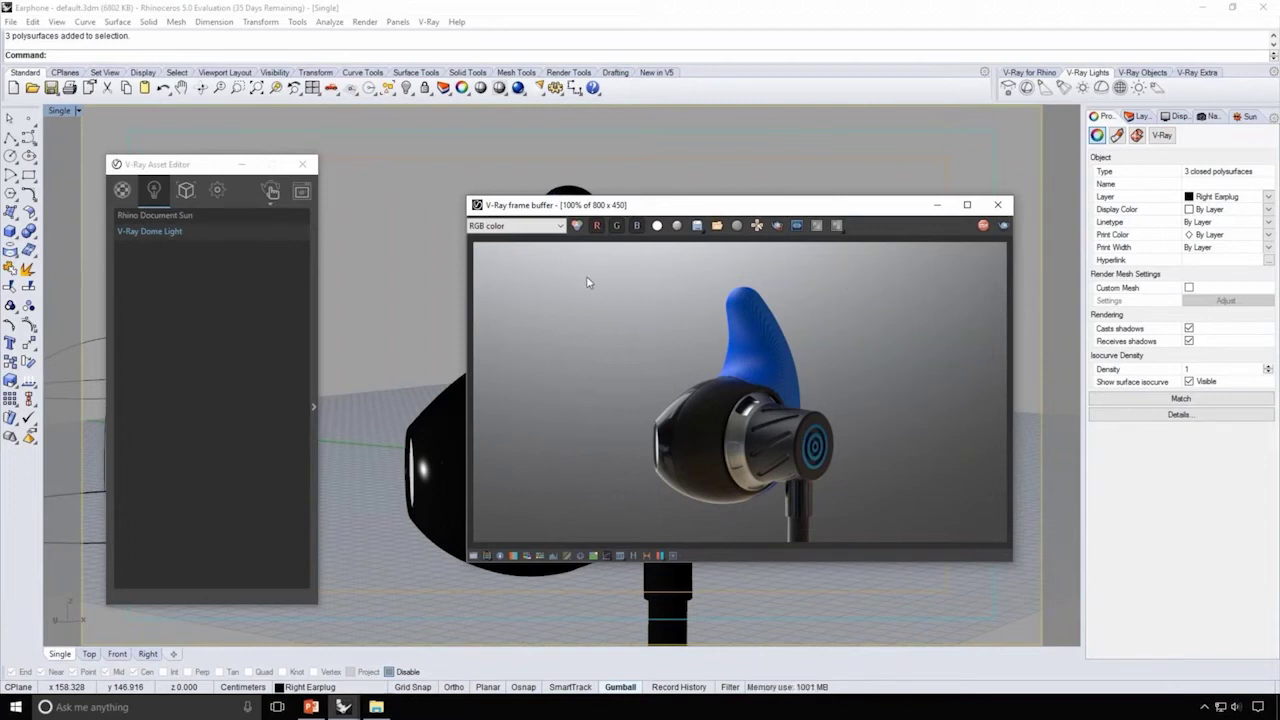
left_click(215, 191)
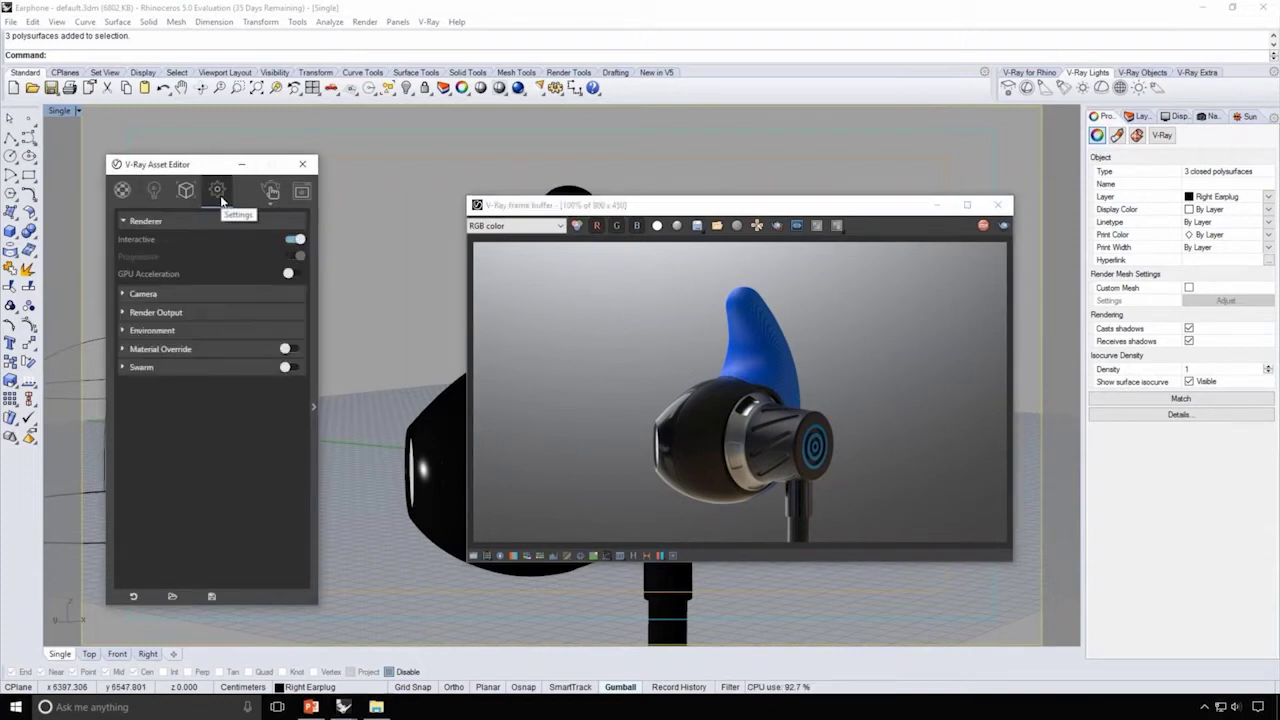
left_click(186, 331)
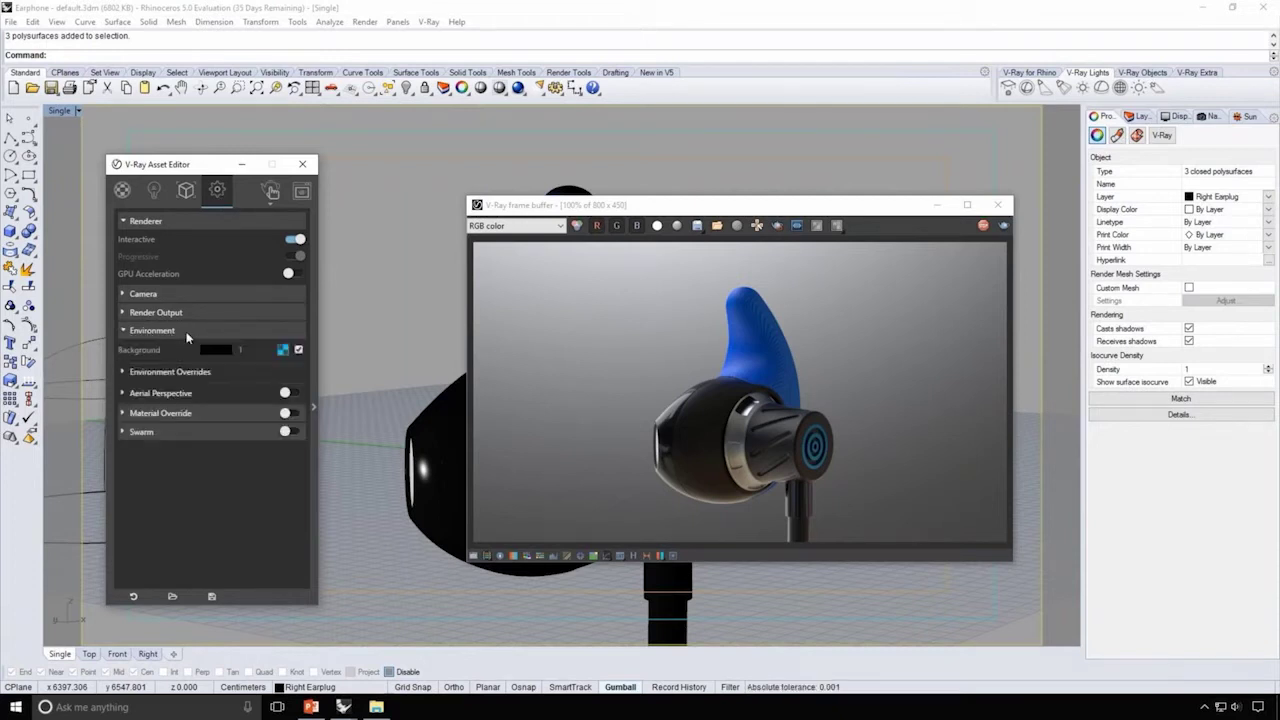
left_click(284, 350)
left_click_drag(420, 380, 580, 382)
left_click(467, 586)
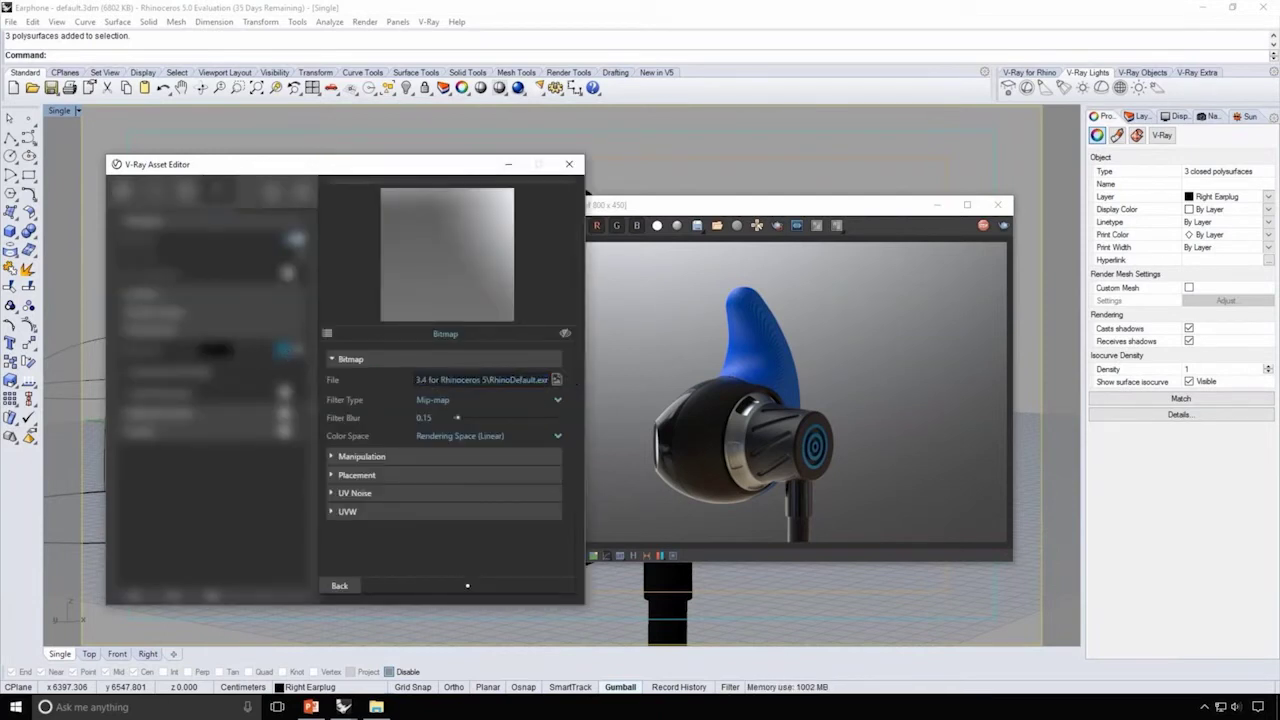
Step: Replace the background bitmap file with Background.jpg from the Webinar Scenes subfolder 01 UI, Materials, Render Settings and VFB
left_click(558, 380)
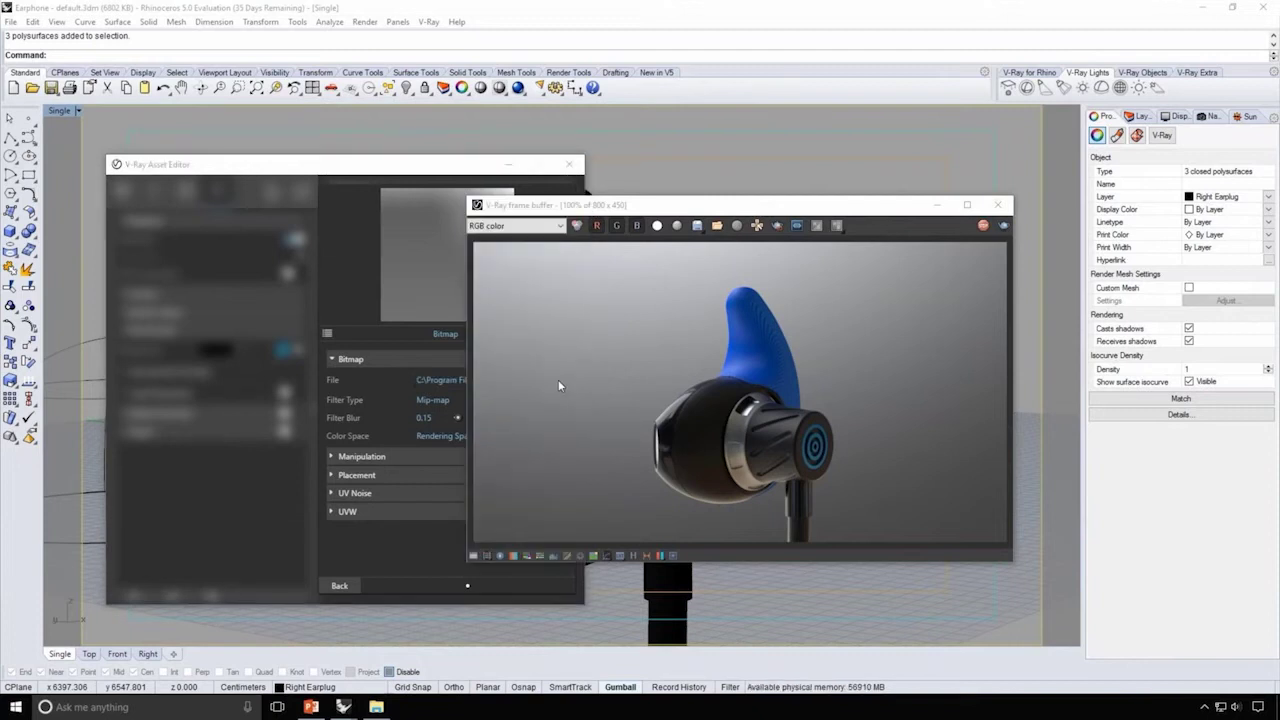
left_click_drag(628, 207, 803, 208)
left_click(162, 290)
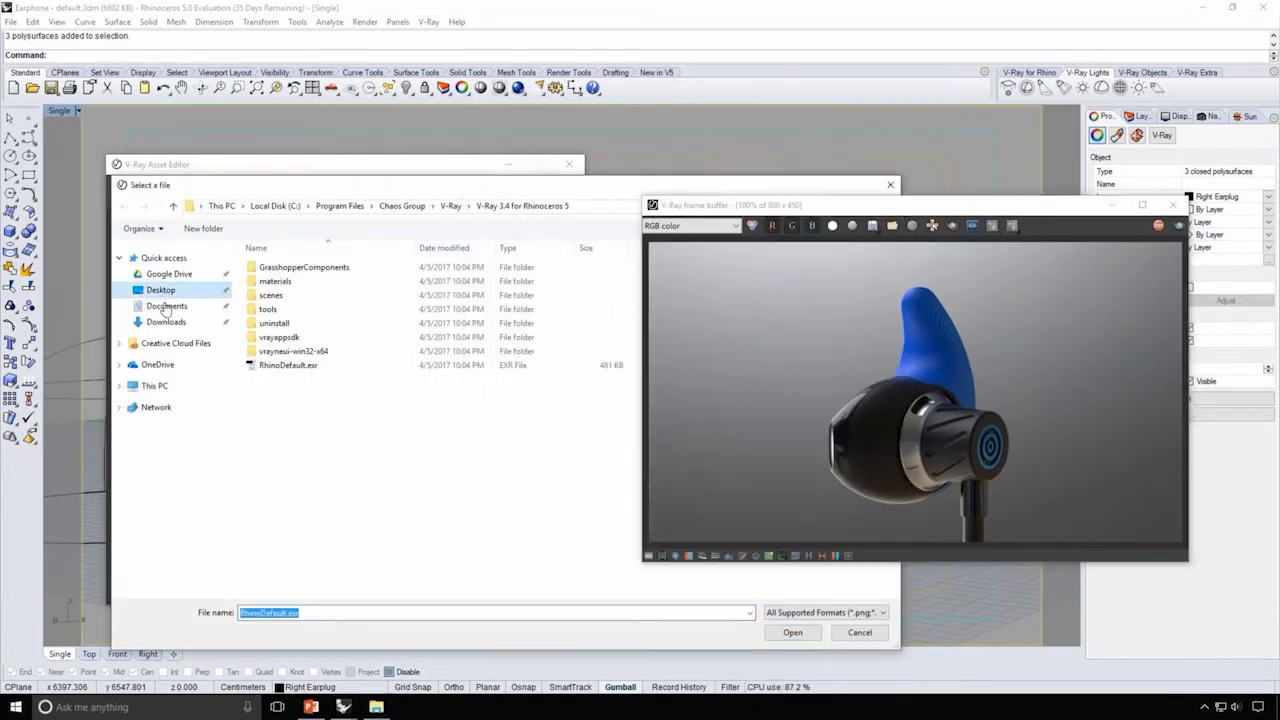
left_click(166, 324)
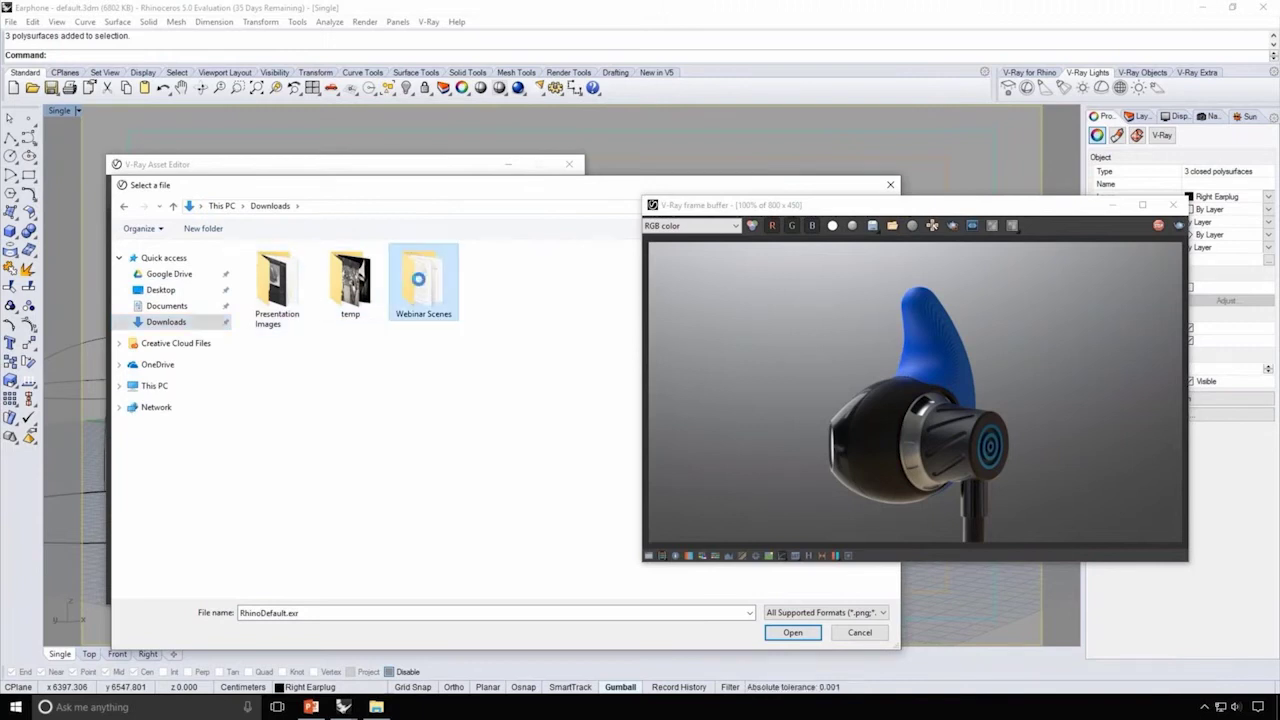
double_click(418, 280)
double_click(276, 262)
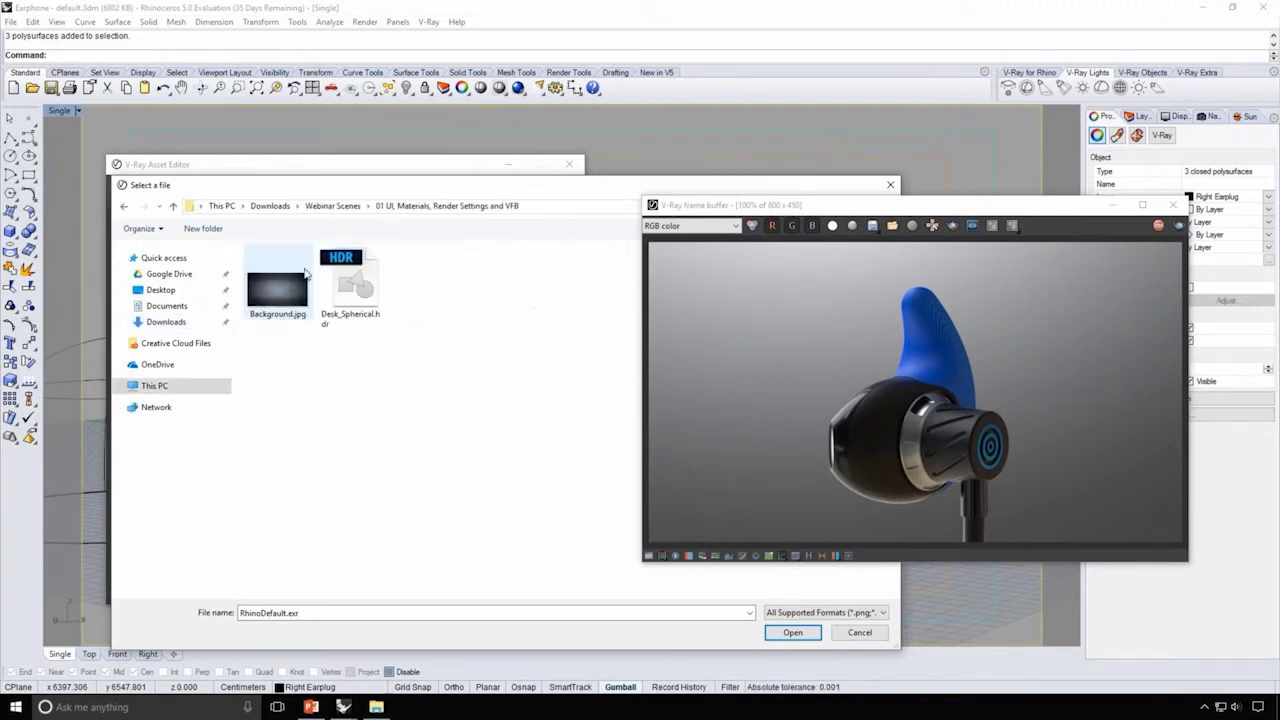
left_click(276, 289)
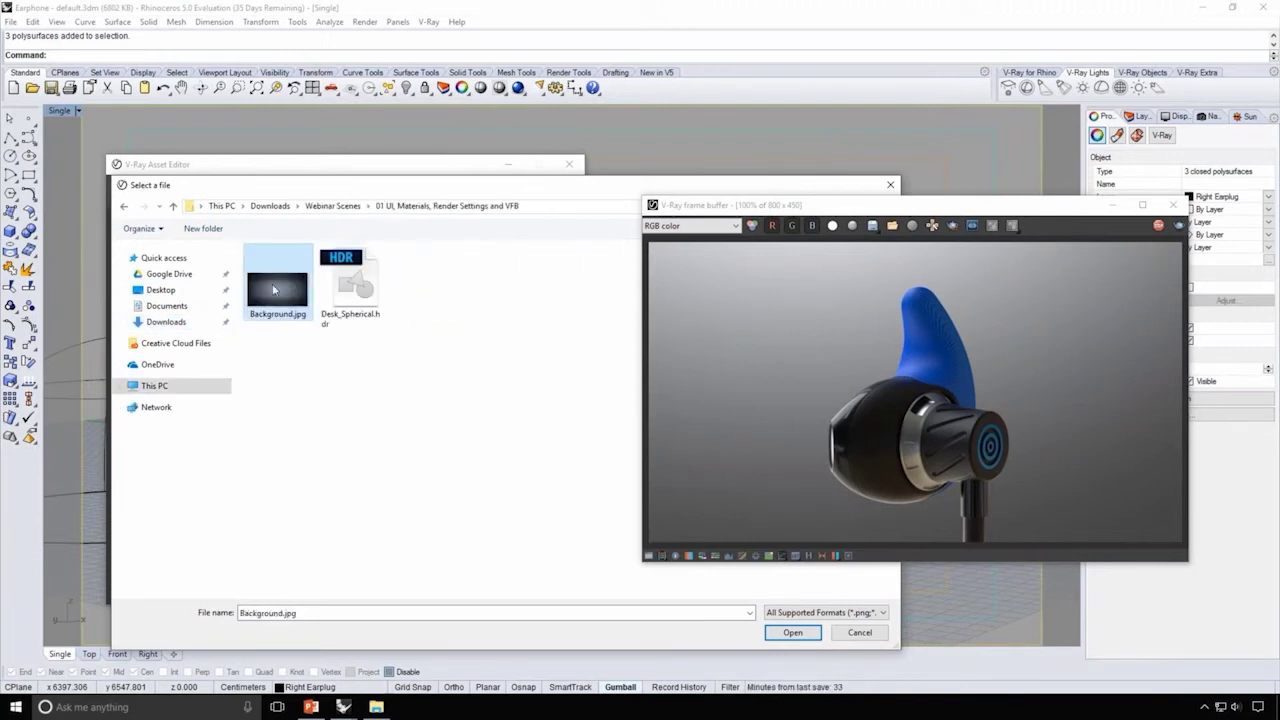
left_click(806, 634)
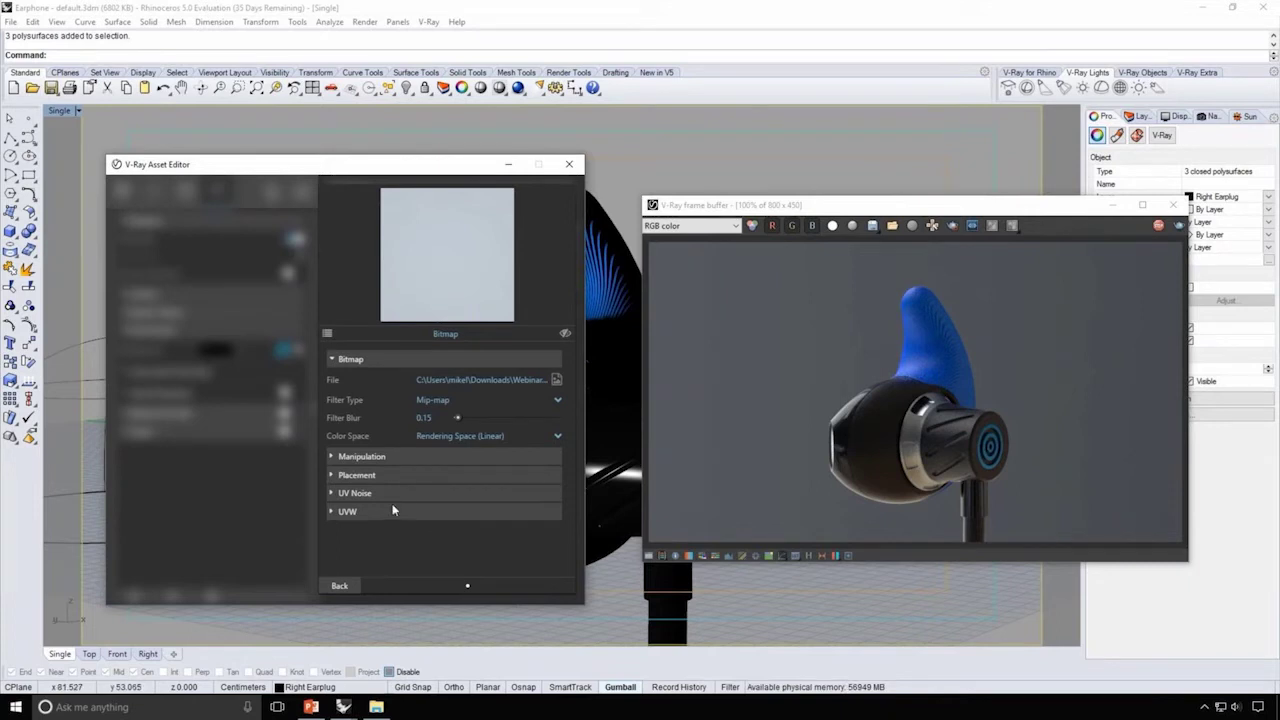
Step: Set the background bitmap's UVW mapping type to Screen, return to the render settings and collapse the Environment section
scroll(378, 518, "down", 2)
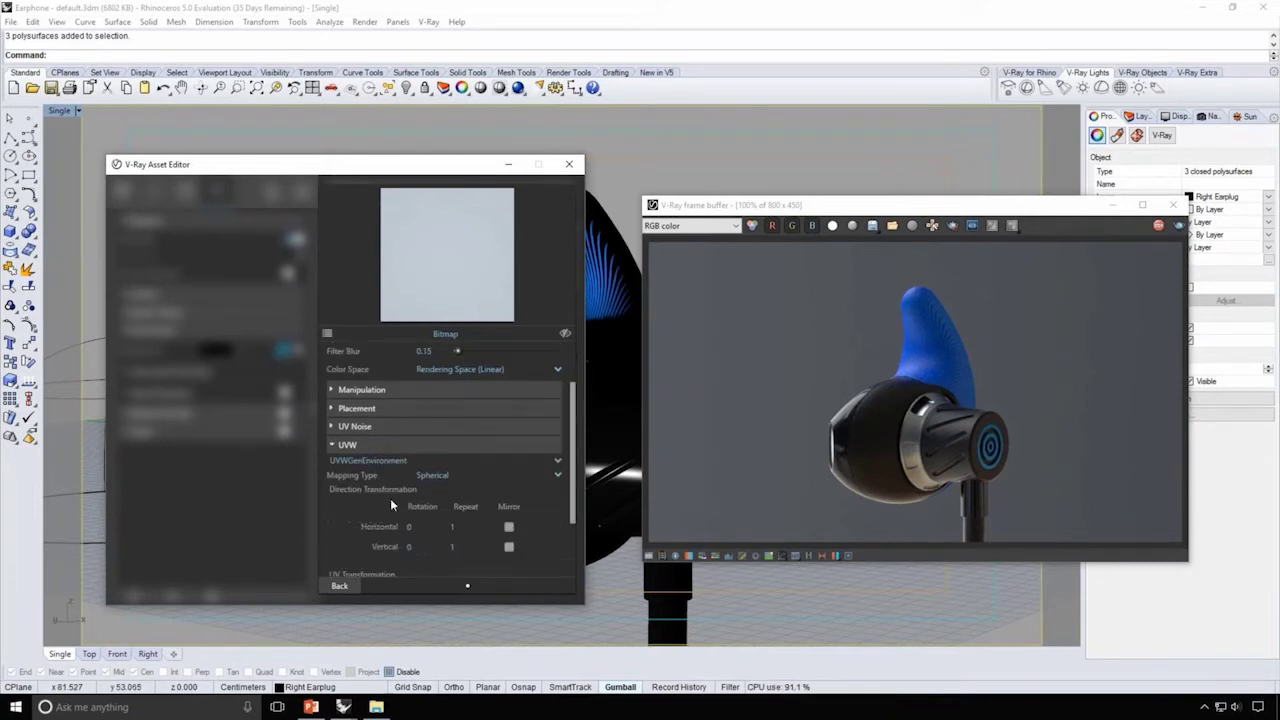
left_click(447, 477)
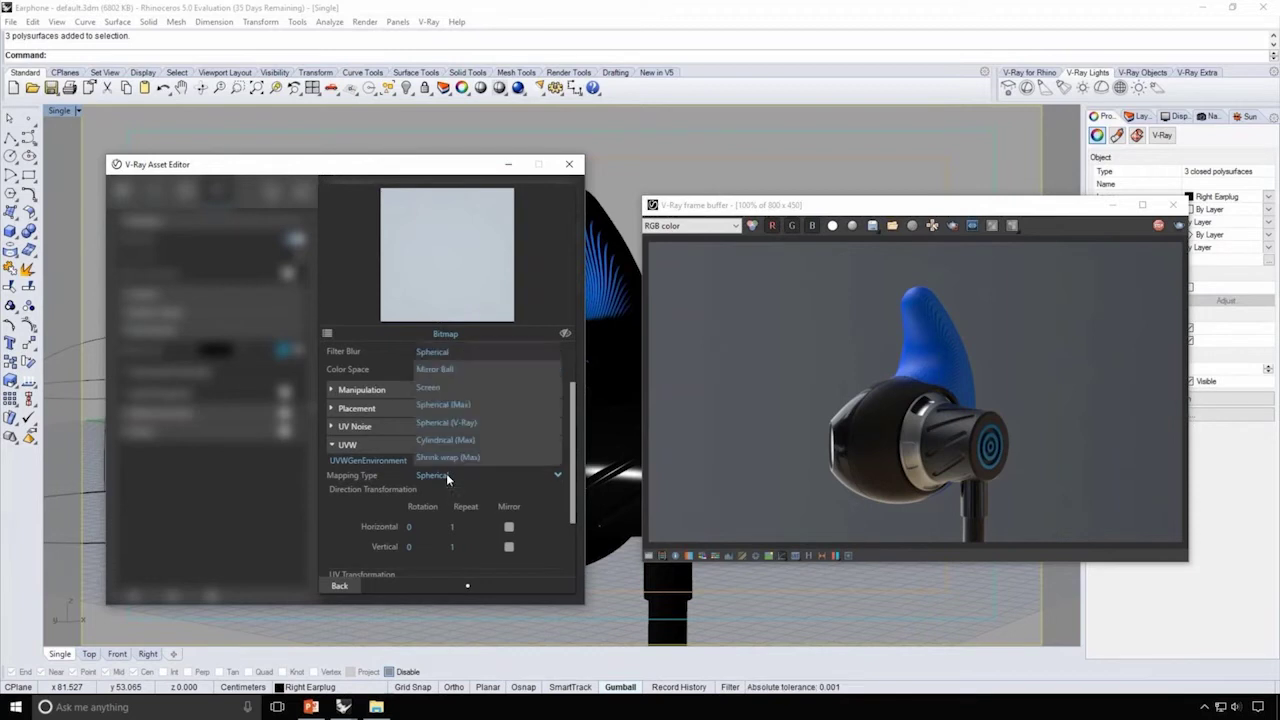
left_click(442, 386)
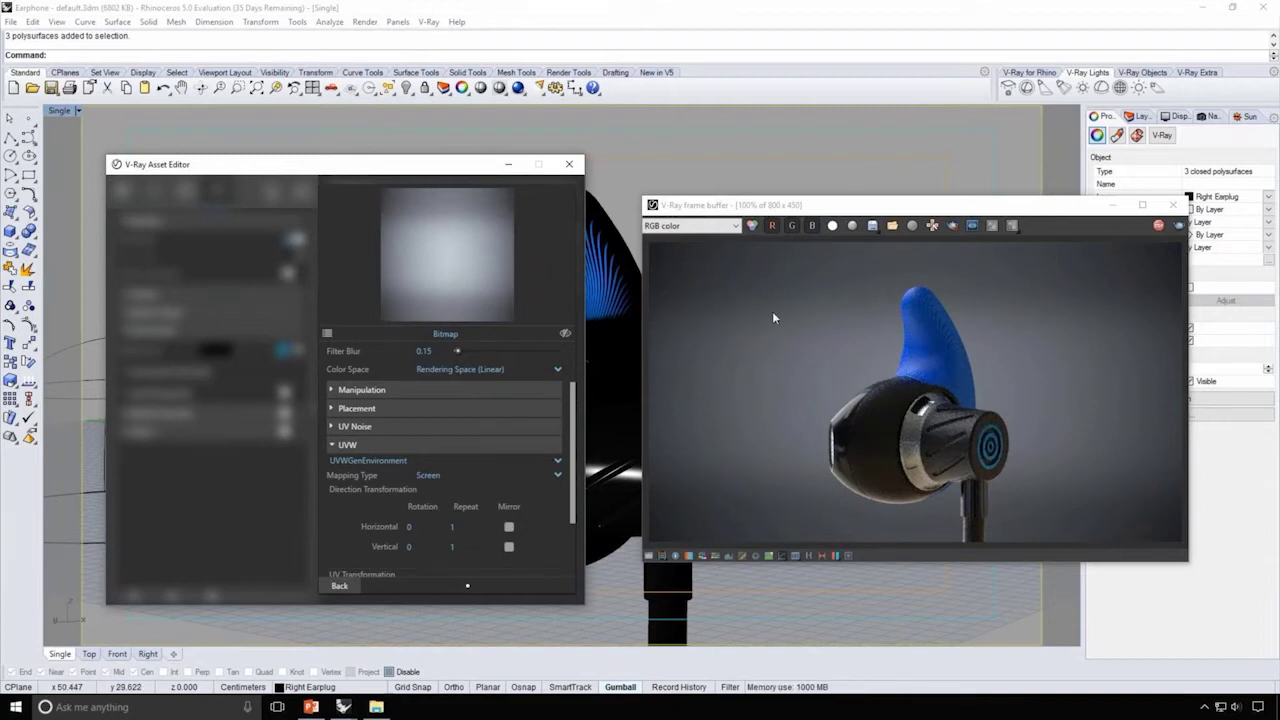
left_click(339, 586)
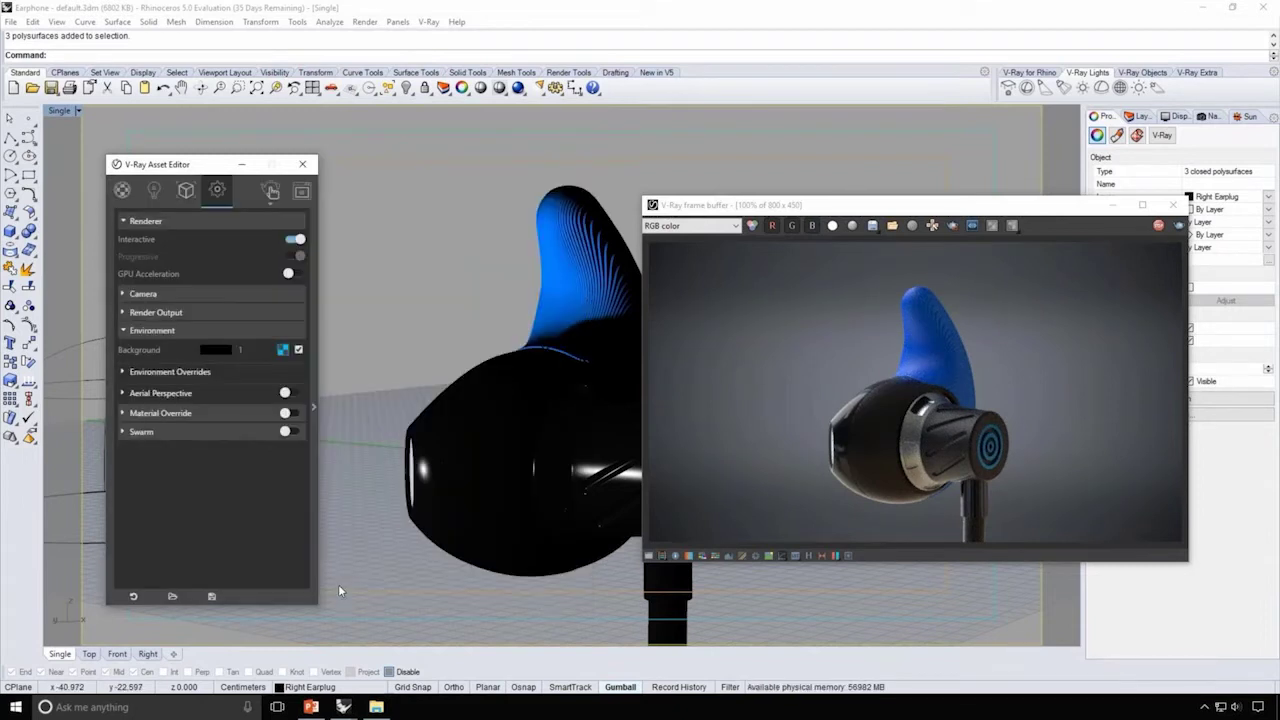
left_click(236, 333)
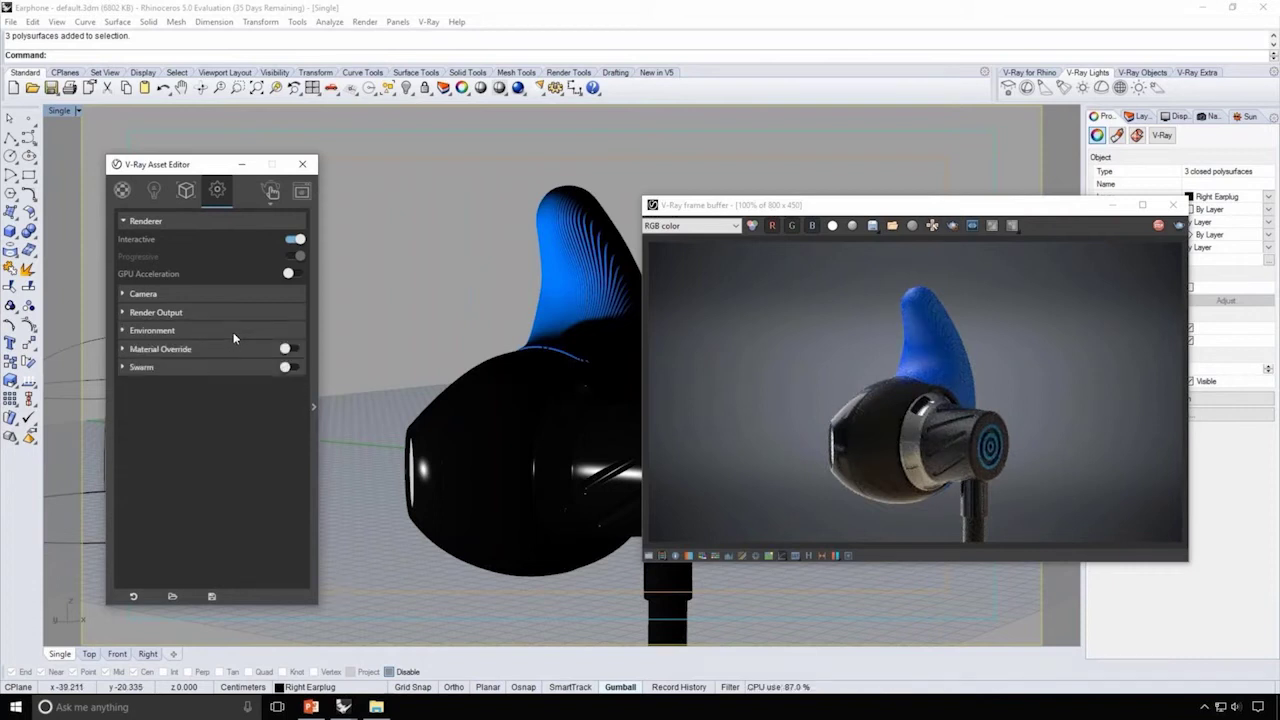
Step: Show the scene's lights, move the frame buffer away from the model and close the V-Ray Asset Editor
left_click(154, 191)
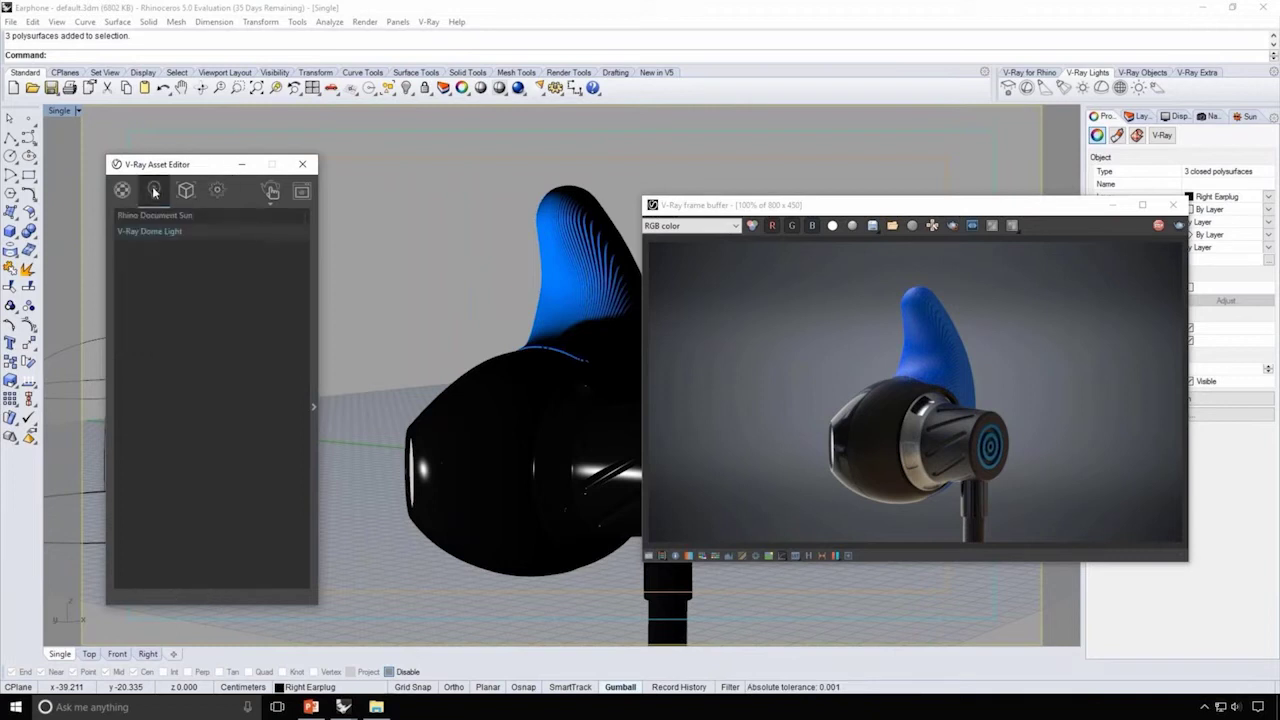
left_click_drag(766, 208, 822, 203)
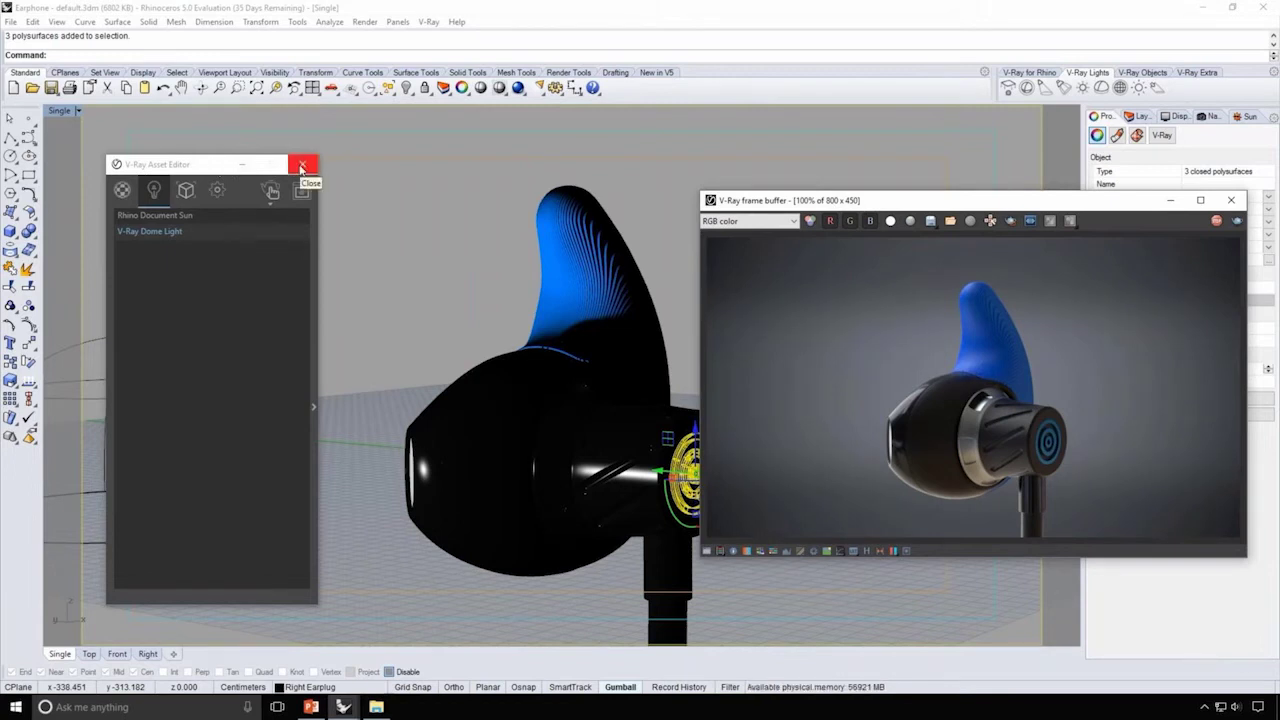
left_click(302, 167)
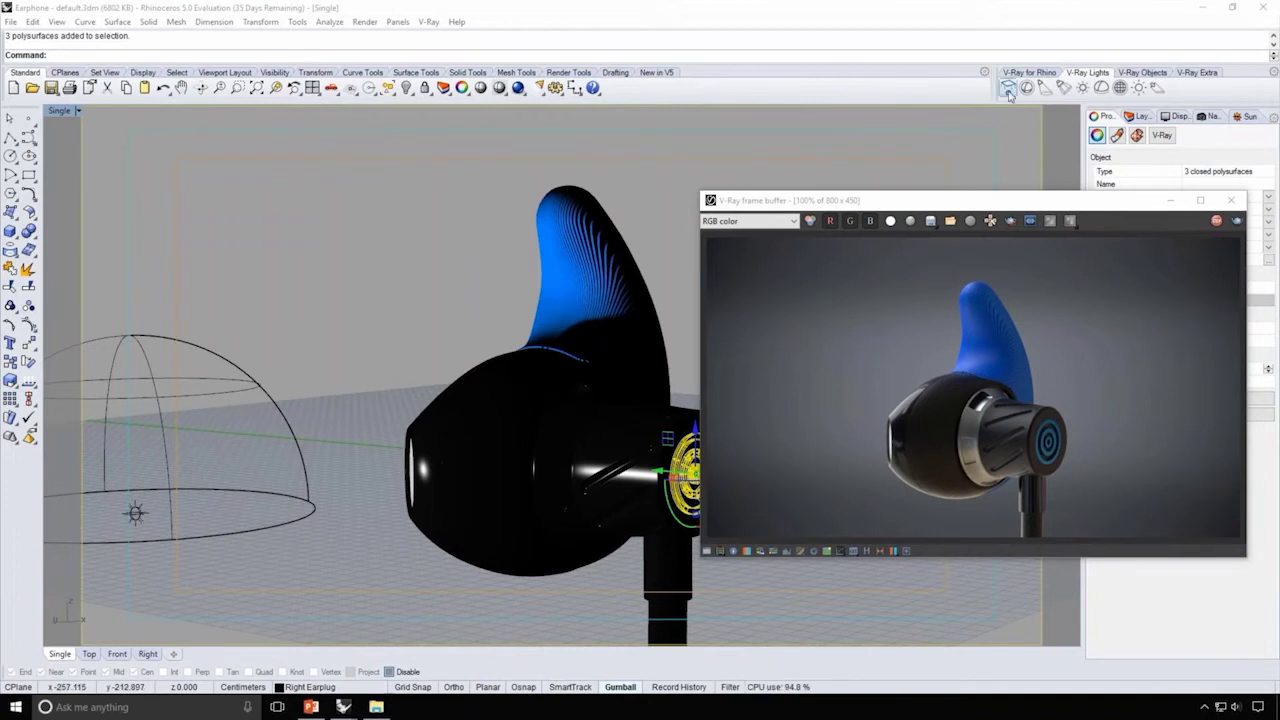
Step: Restore the four-view layout and draw a V-Ray planar light about 35 by 51 cm around the earphone in the Front view
double_click(59, 110)
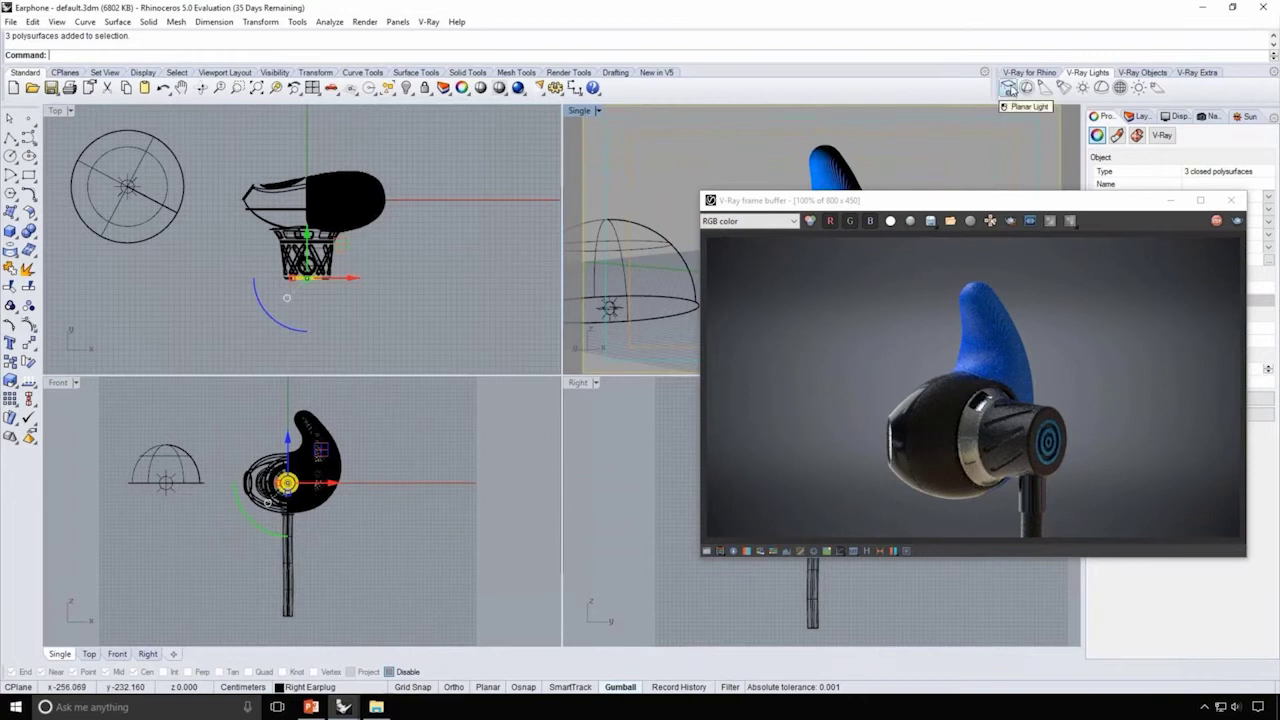
left_click(1009, 89)
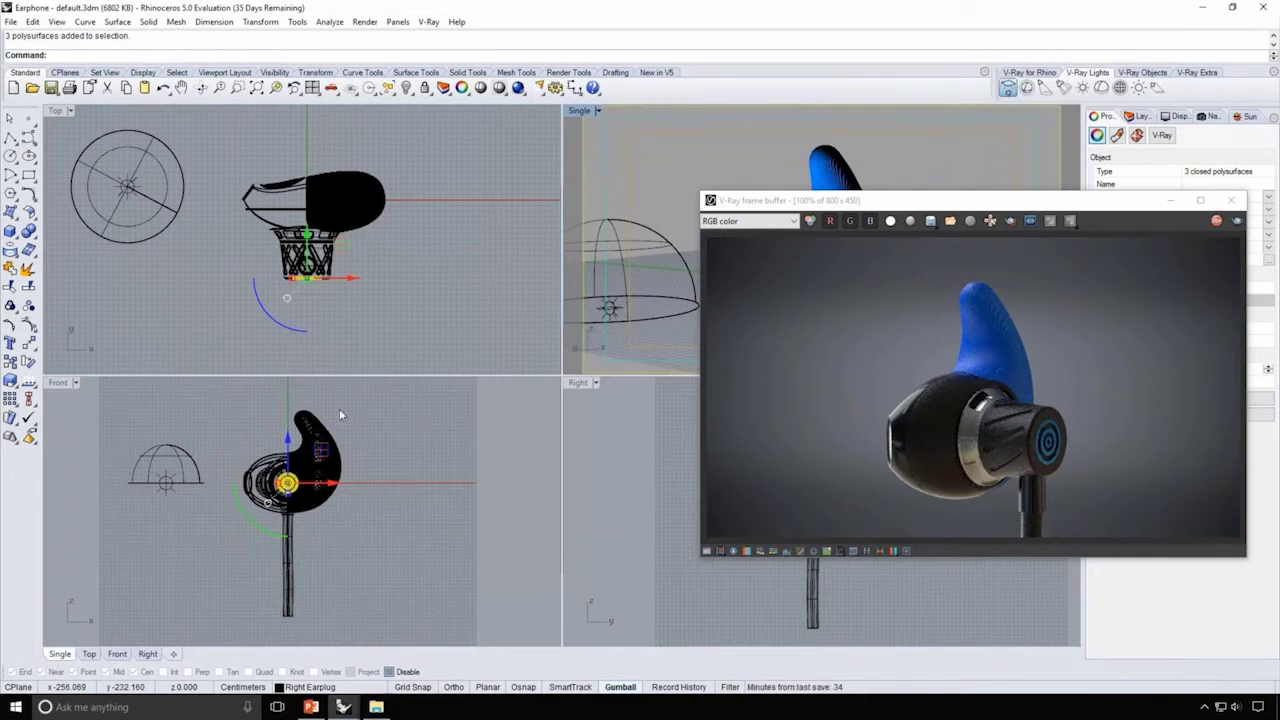
left_click(225, 405)
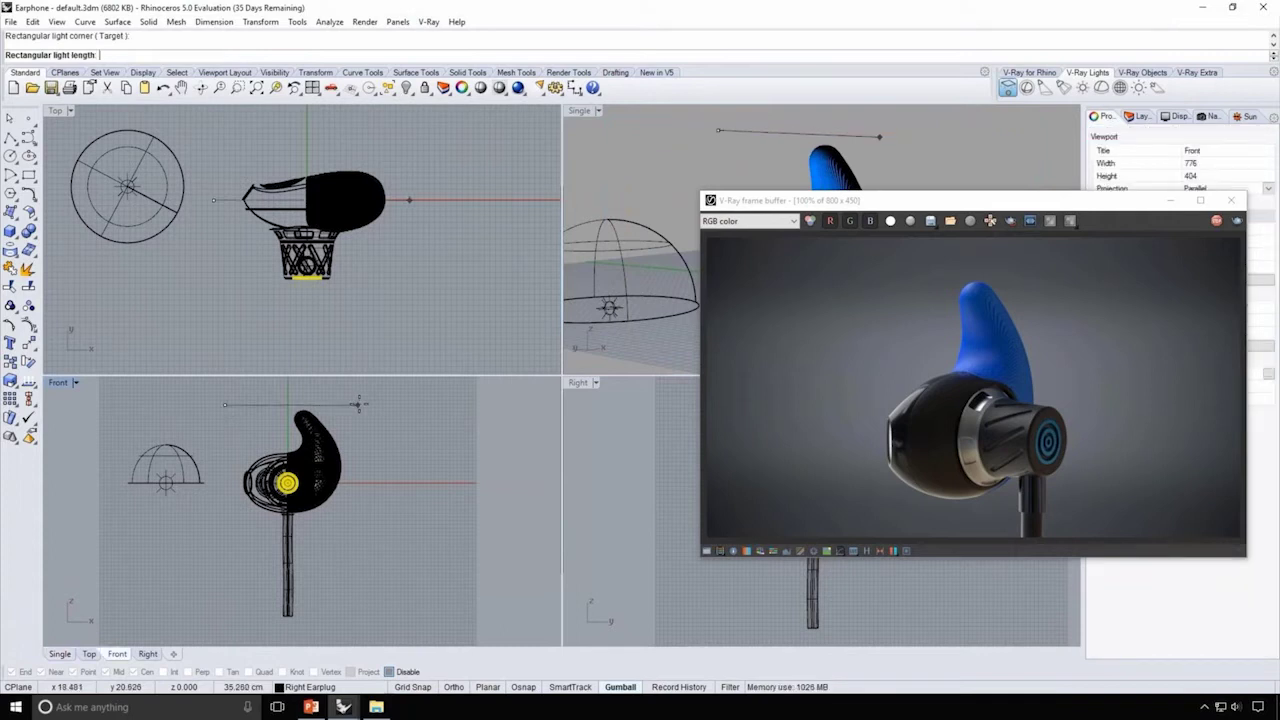
left_click(359, 405)
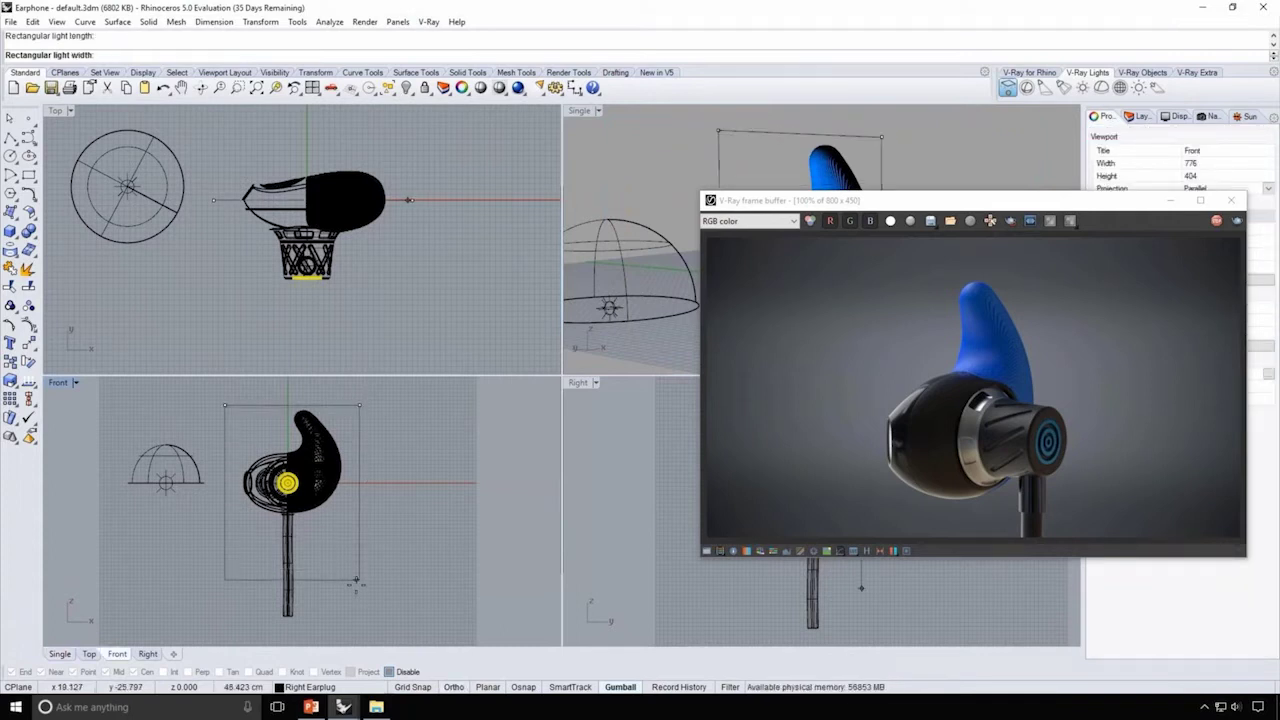
left_click(358, 597)
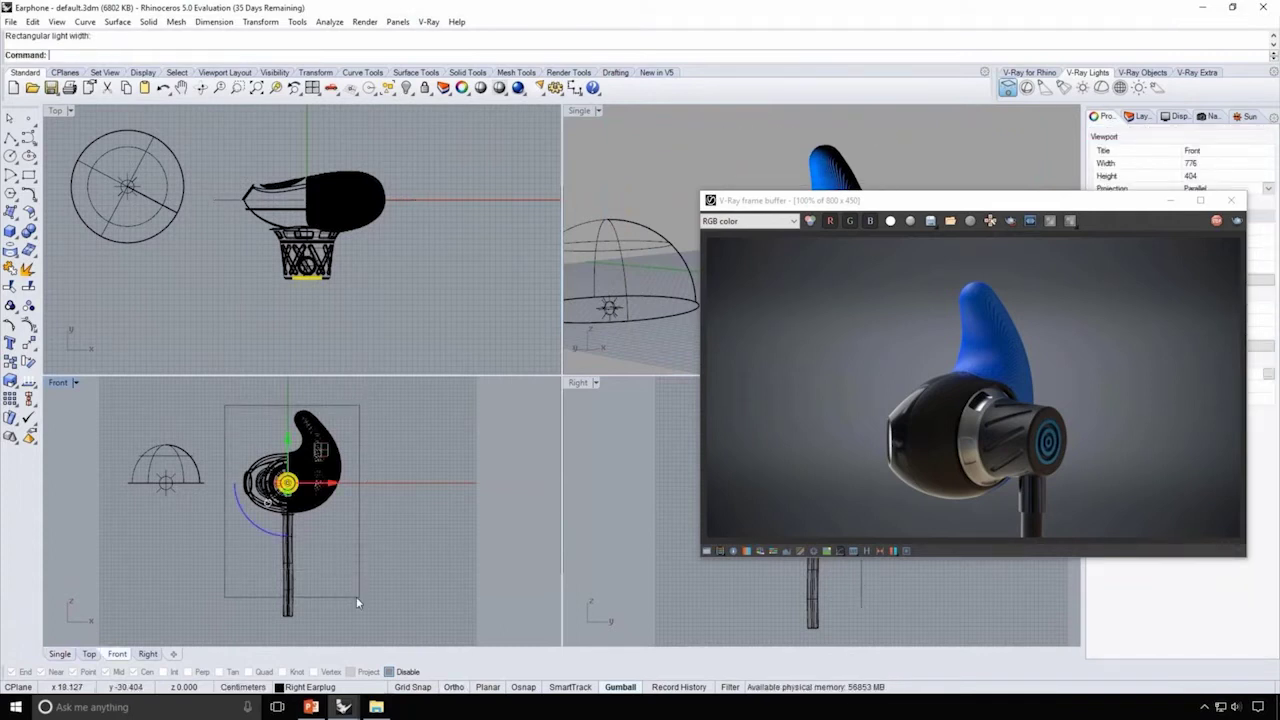
Step: Move the rectangular light in front of the earphone's end cap in the Top view and open its settings in the V-Ray Asset Editor
left_click(400, 198)
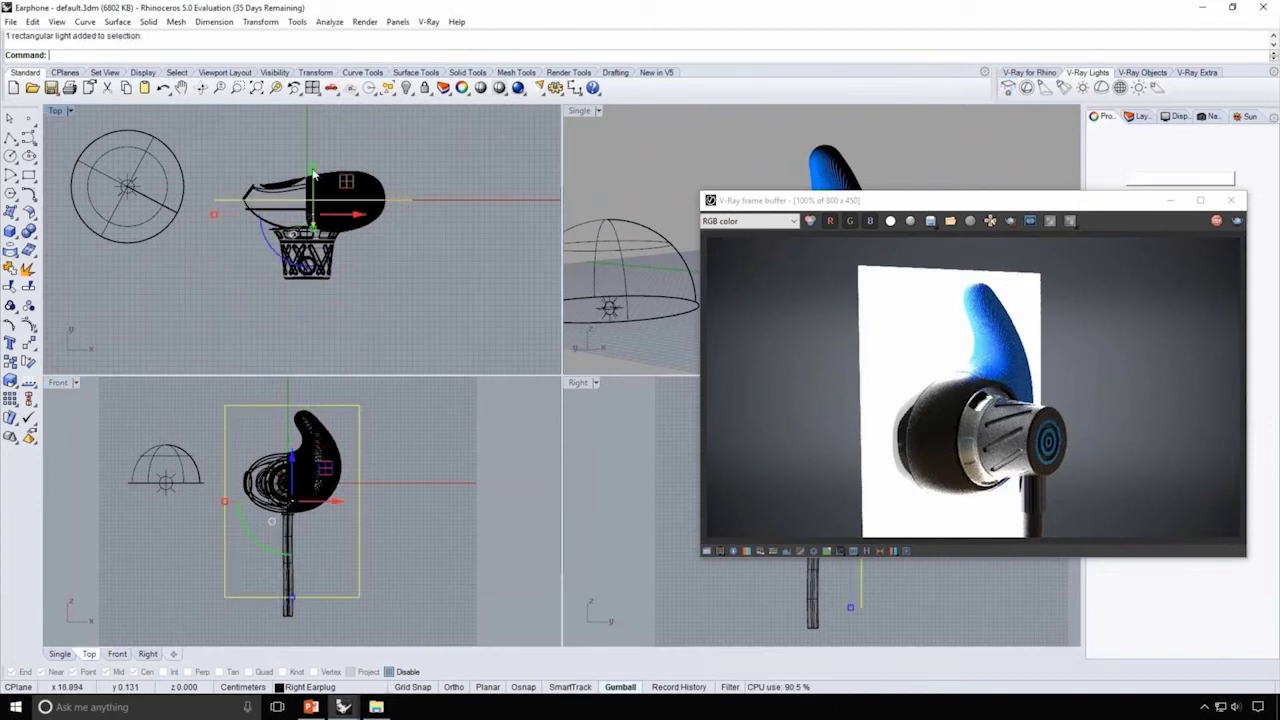
left_click_drag(314, 182, 313, 266)
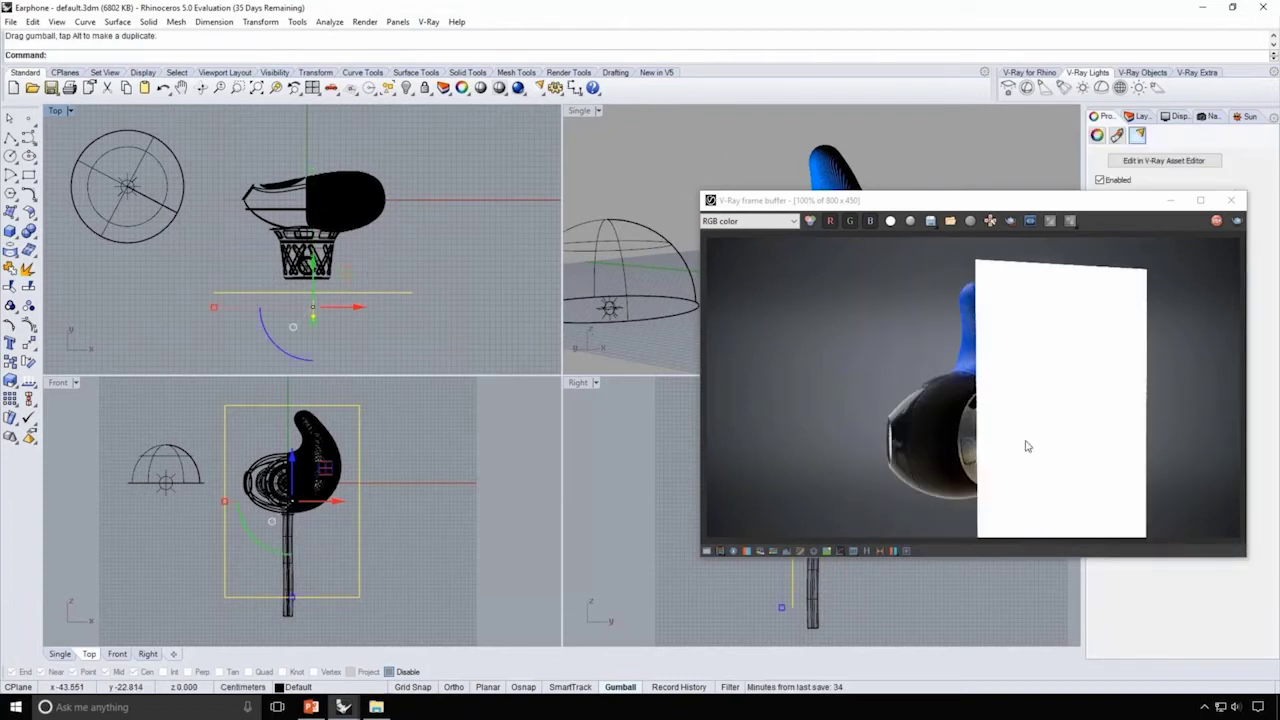
left_click(1027, 74)
left_click(1008, 87)
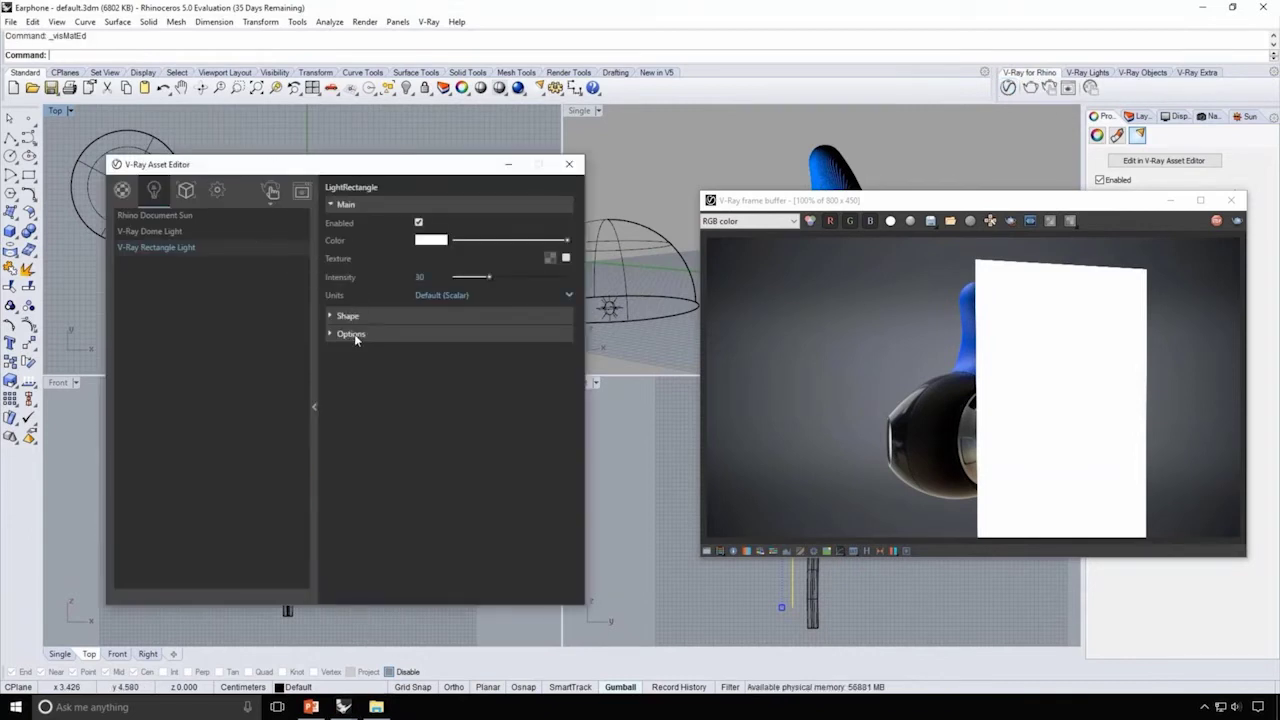
Step: Show the rectangle light's Shape and Options settings, try the Ellipse shape, restore Rectangle and make the light invisible in the render
left_click(358, 335)
left_click(357, 318)
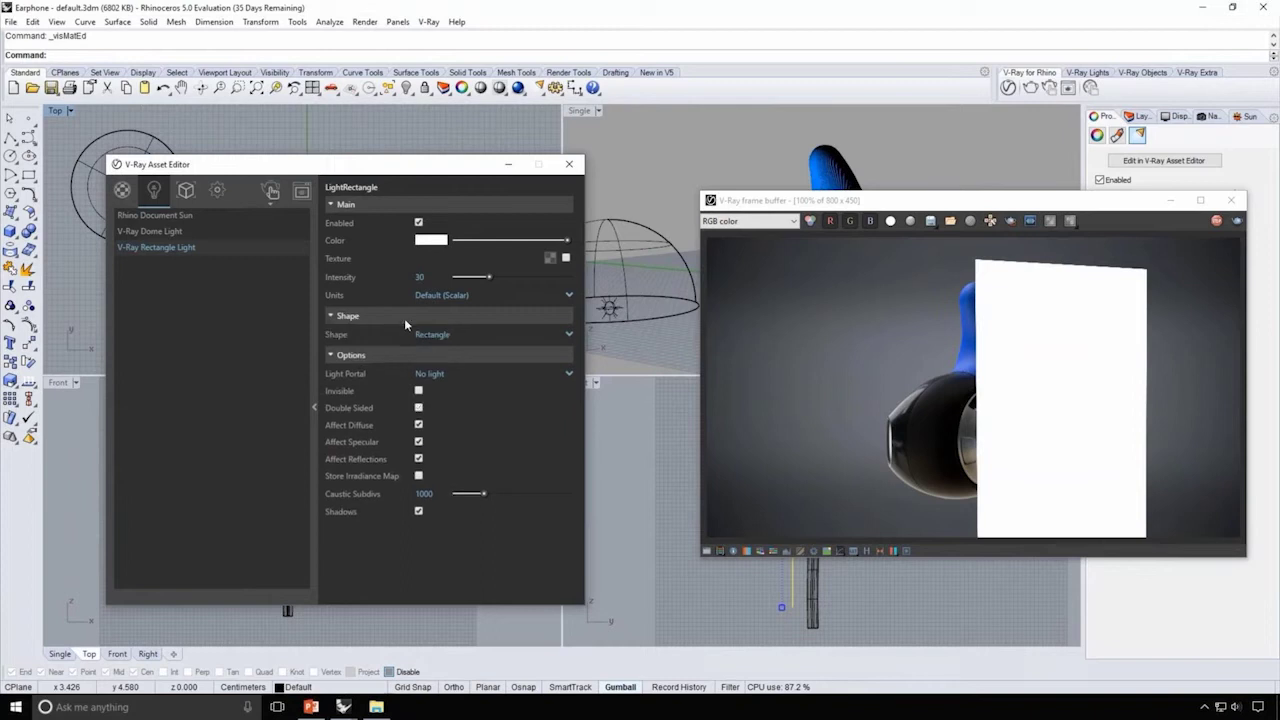
left_click(436, 335)
left_click(438, 364)
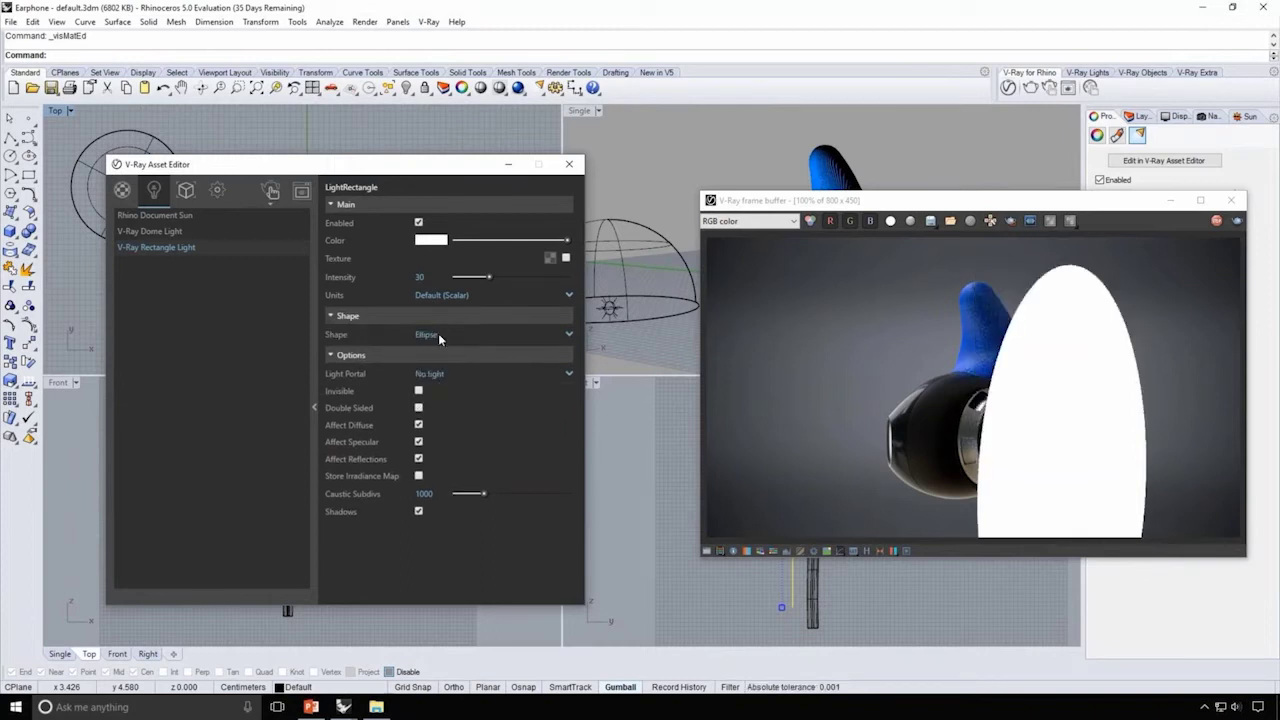
left_click(437, 335)
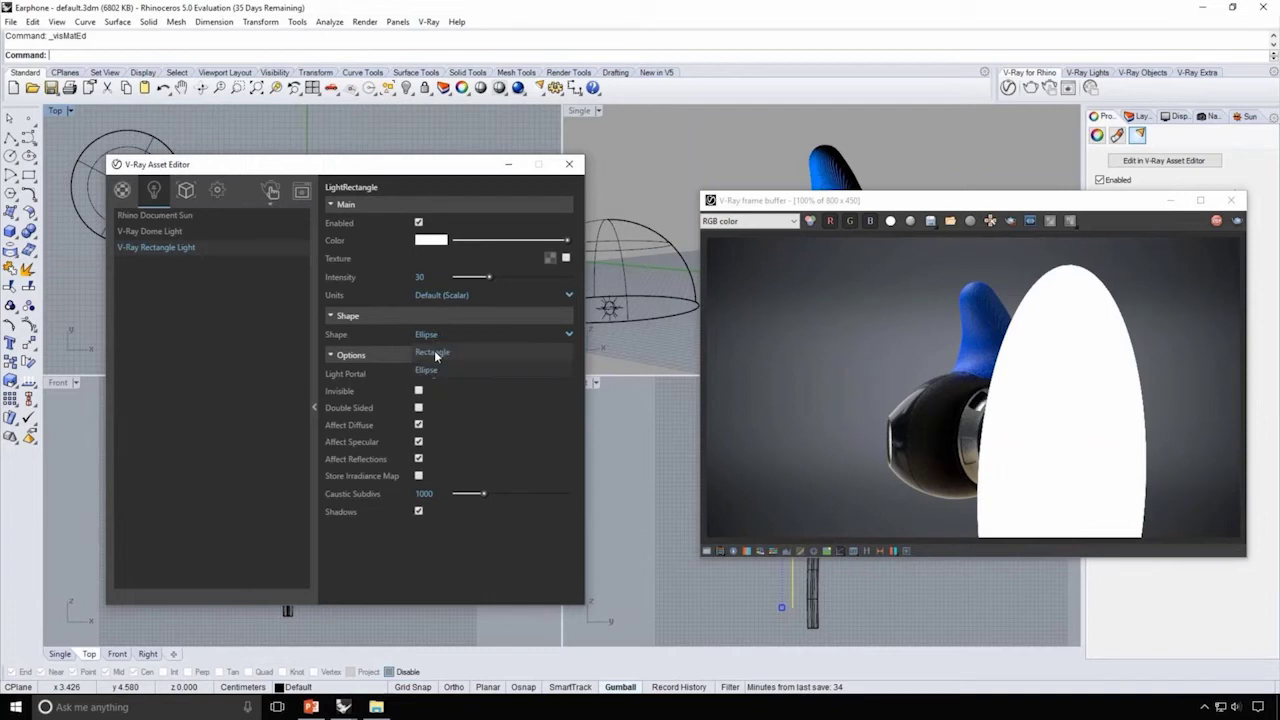
left_click(434, 352)
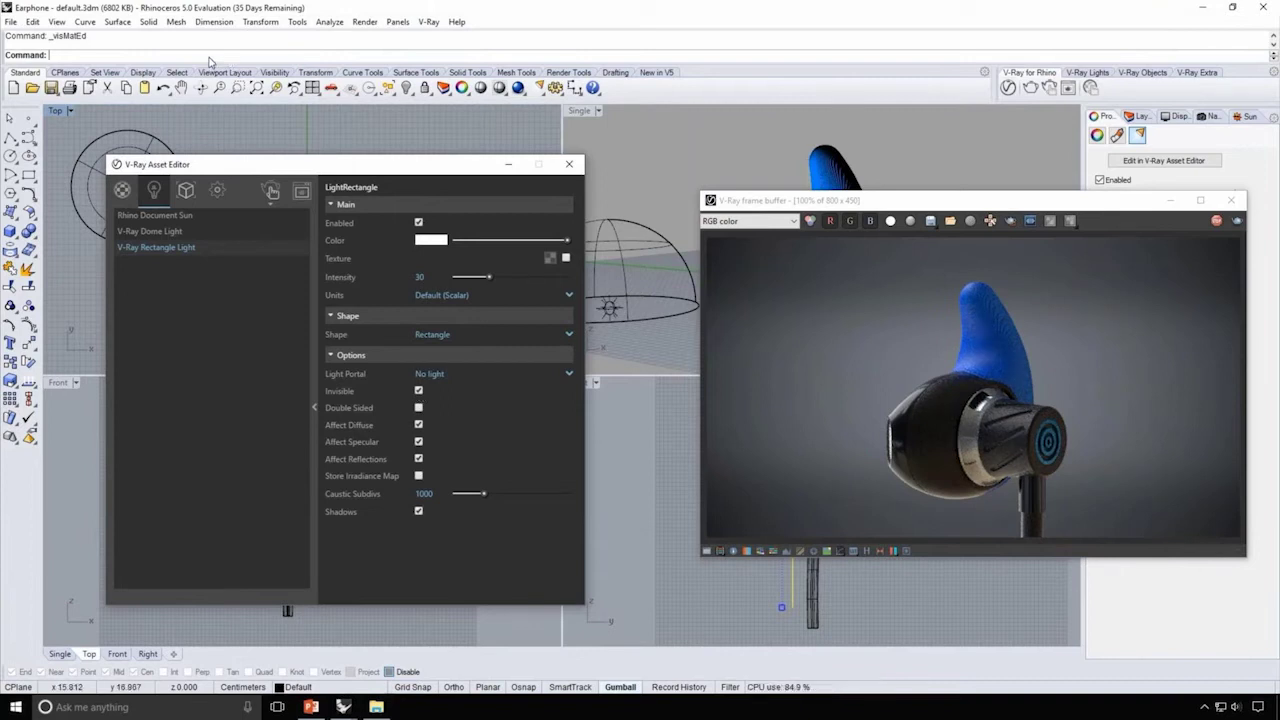
Step: Flip the rectangle light's direction toward the earphone and set its intensity first to 3 and finally to 5
type("Flip")
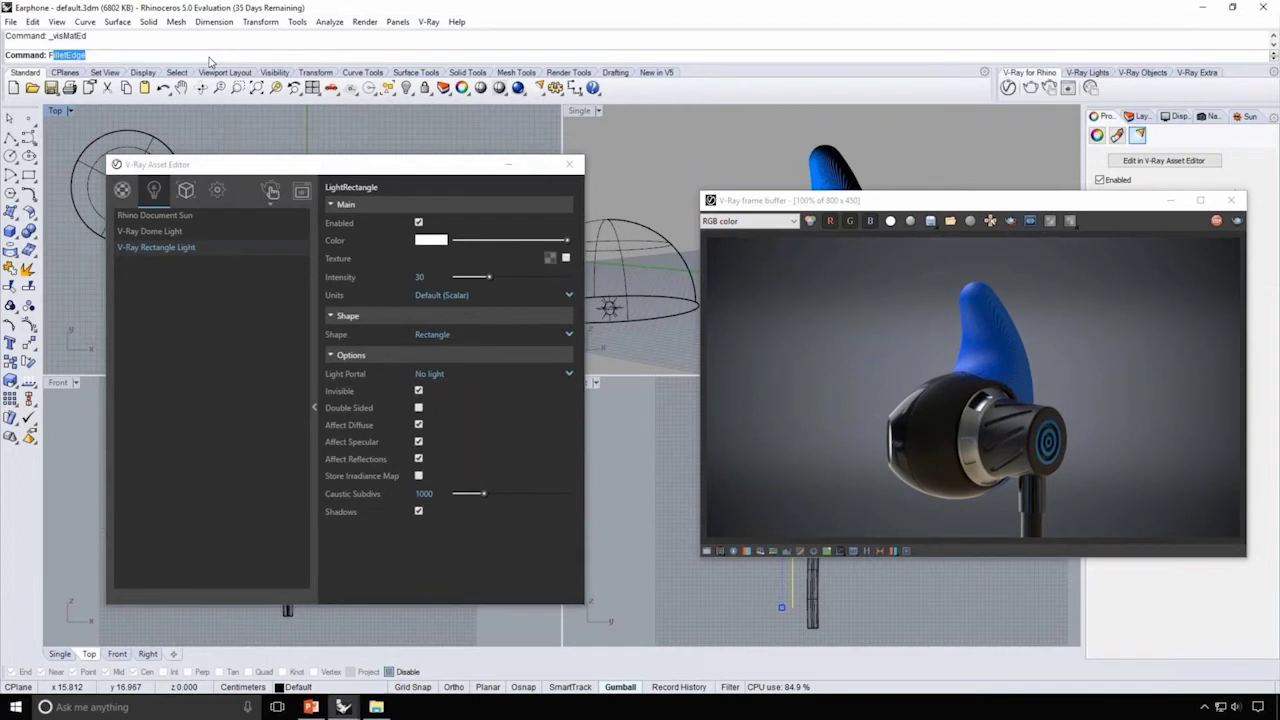
key("Return")
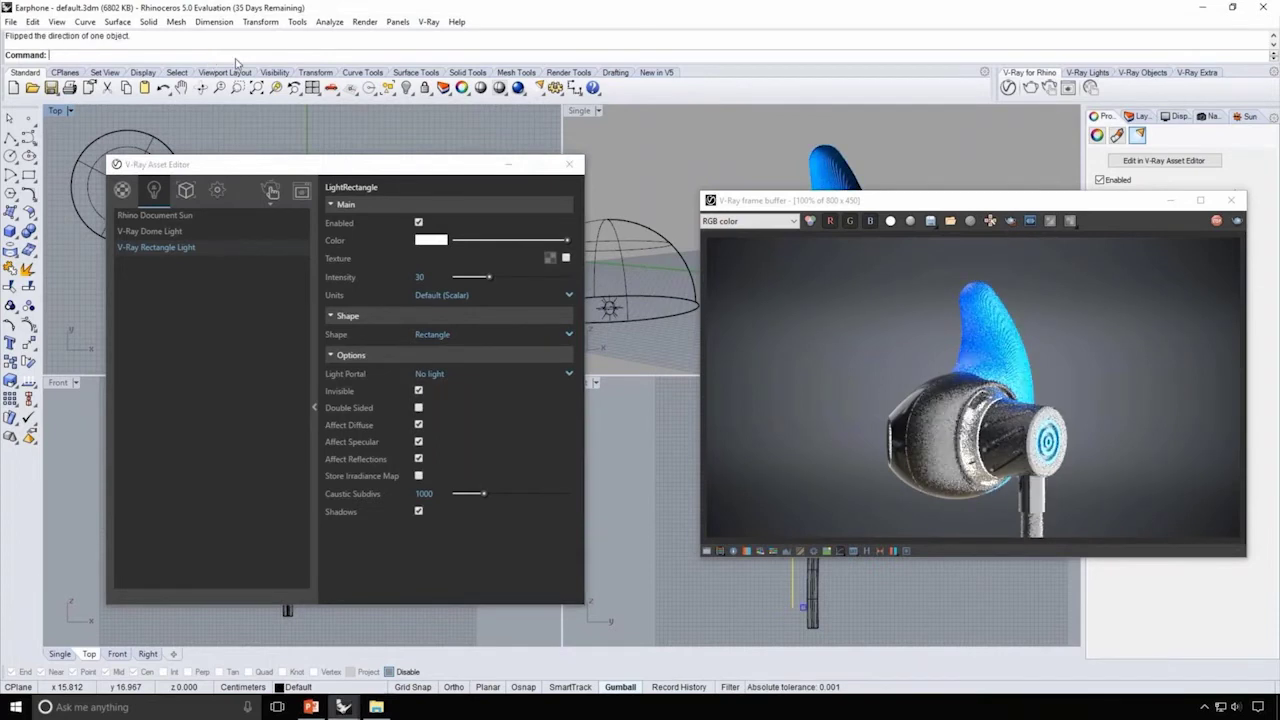
left_click(431, 280)
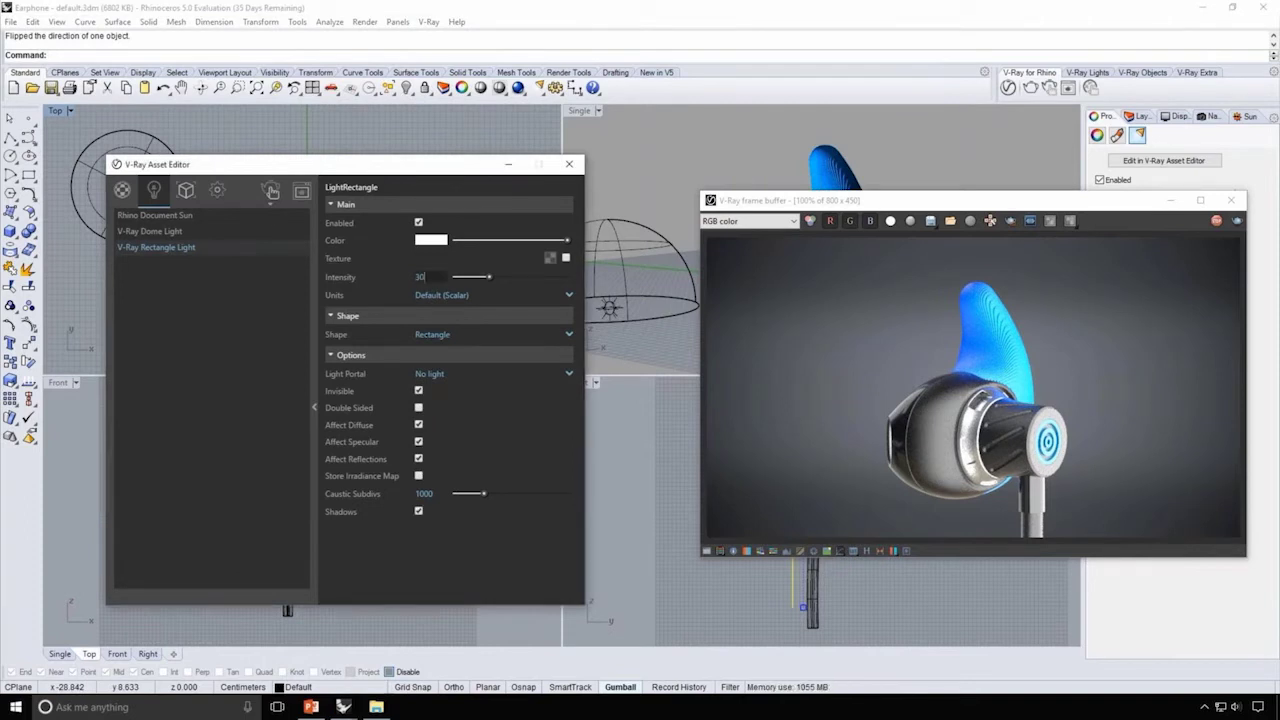
double_click(420, 277)
type("3")
key("Return")
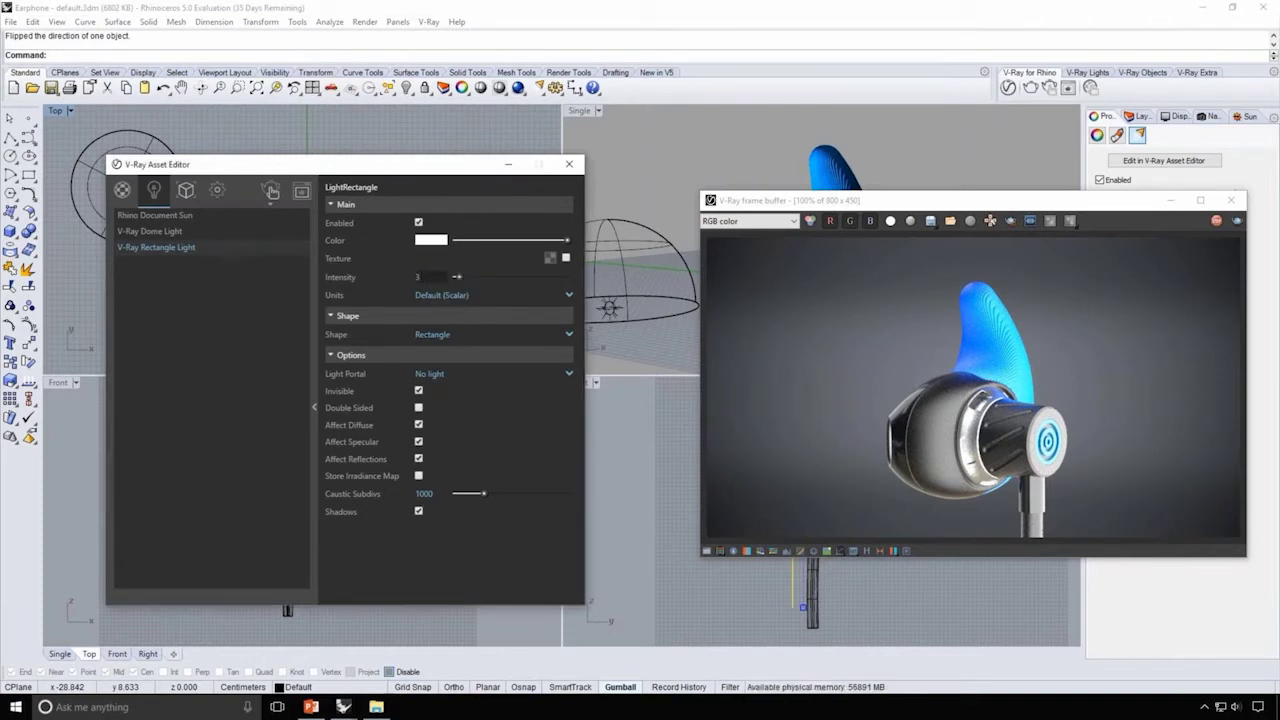
double_click(418, 277)
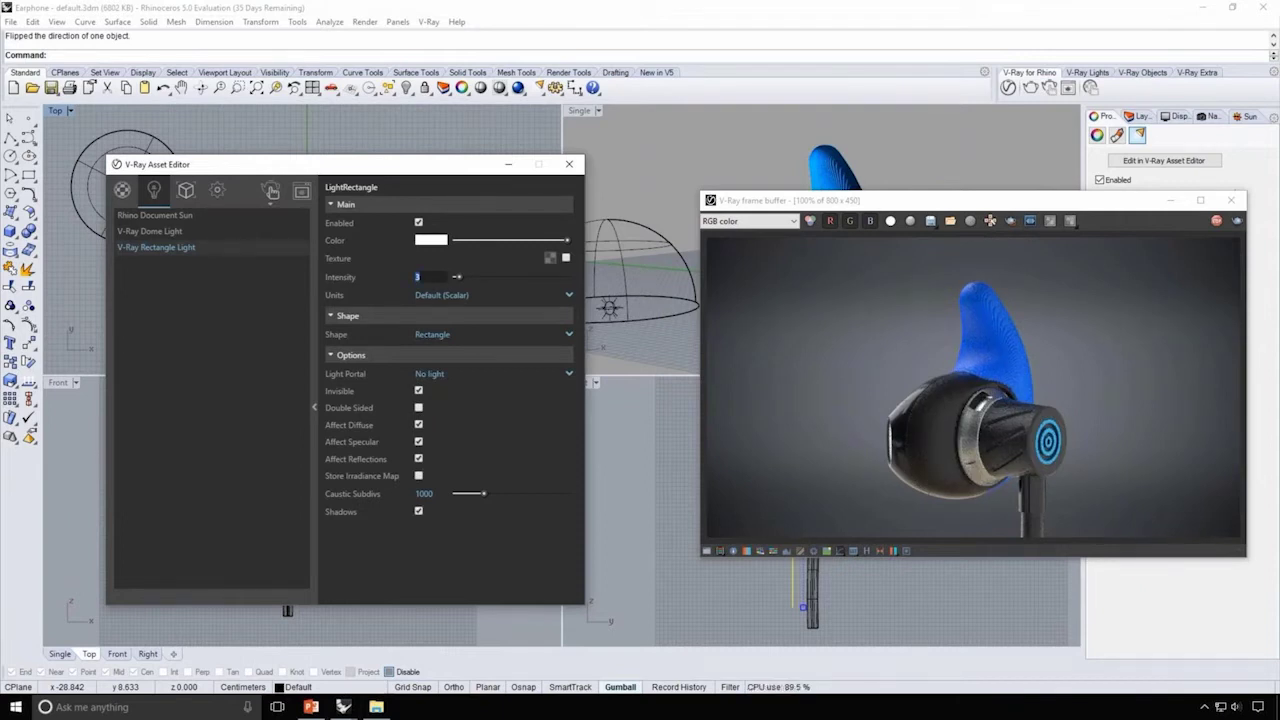
type("5")
key("Return")
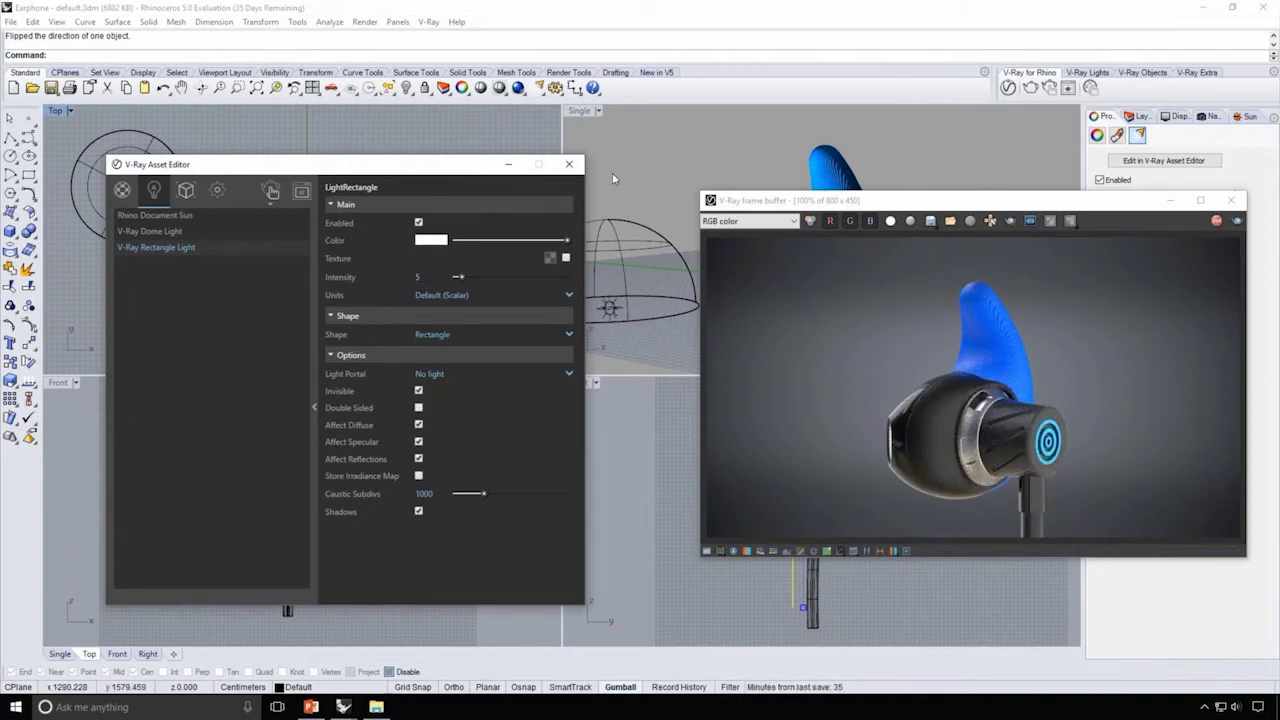
Step: Uncover the Top view, duplicate the rectangle light there, rotate the copy nearly upright and move it out beside the earphone
left_click(571, 165)
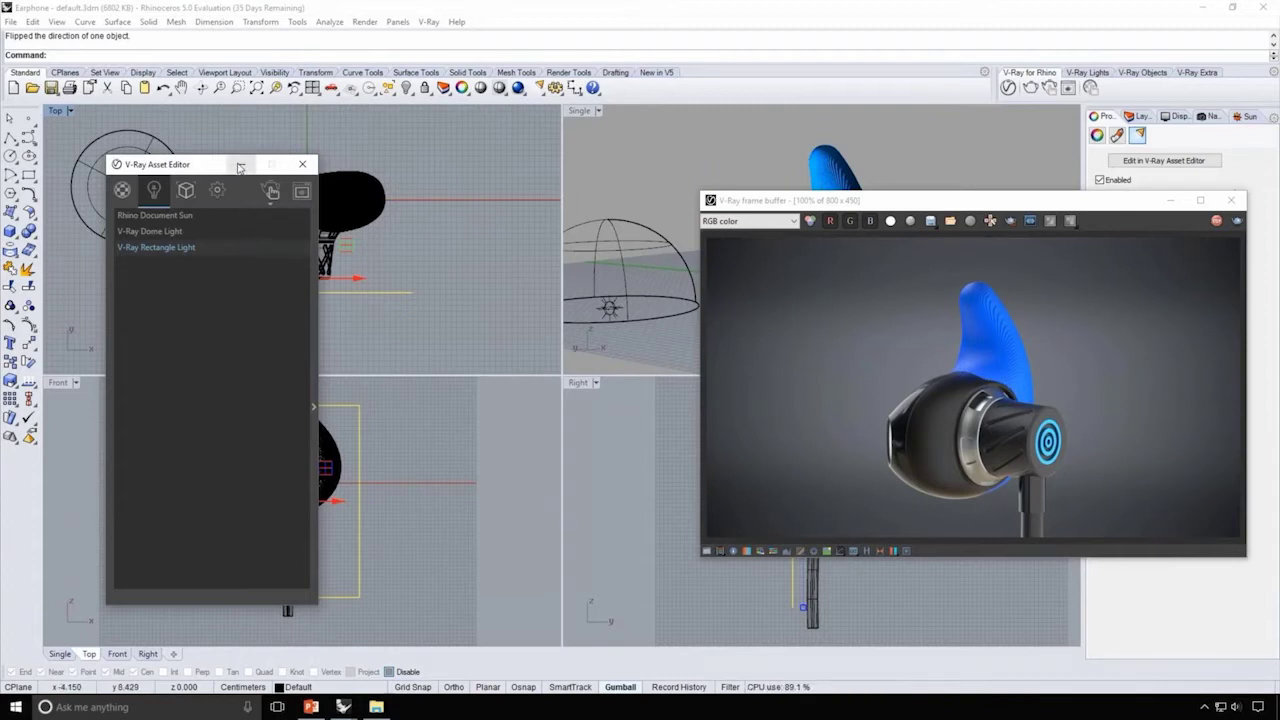
left_click_drag(209, 170, 581, 172)
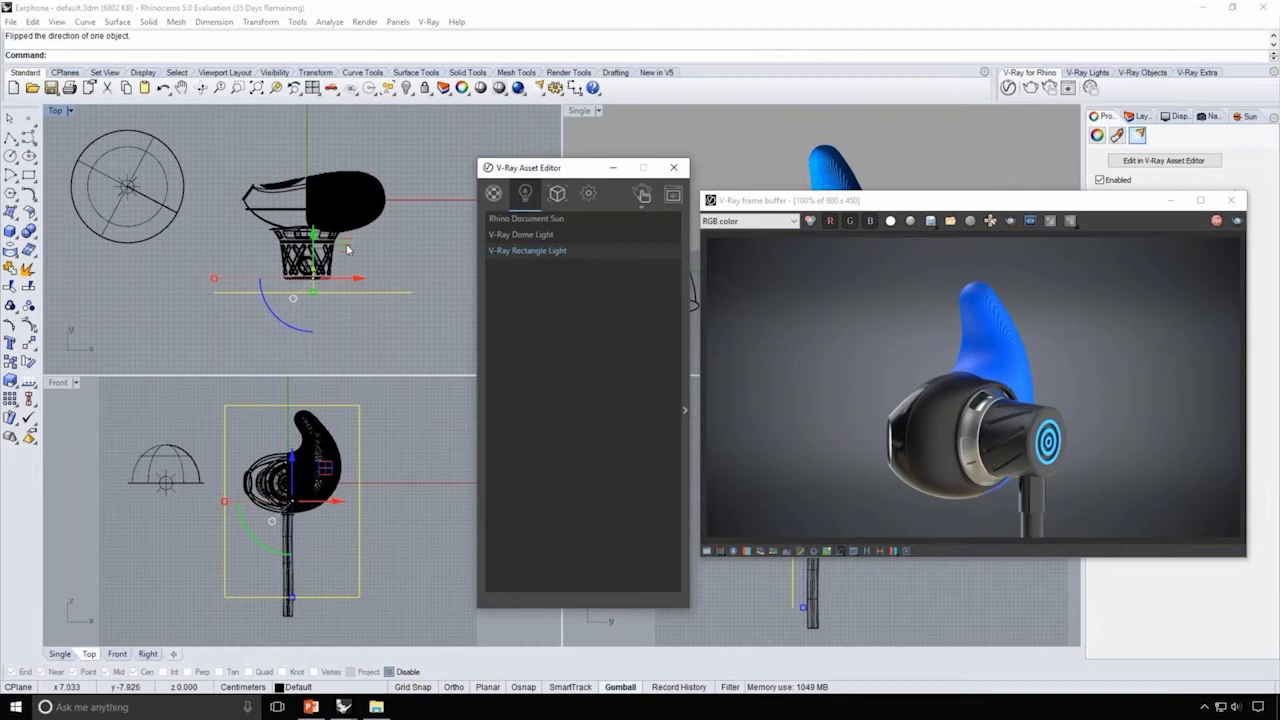
left_click_drag(348, 249, 394, 224)
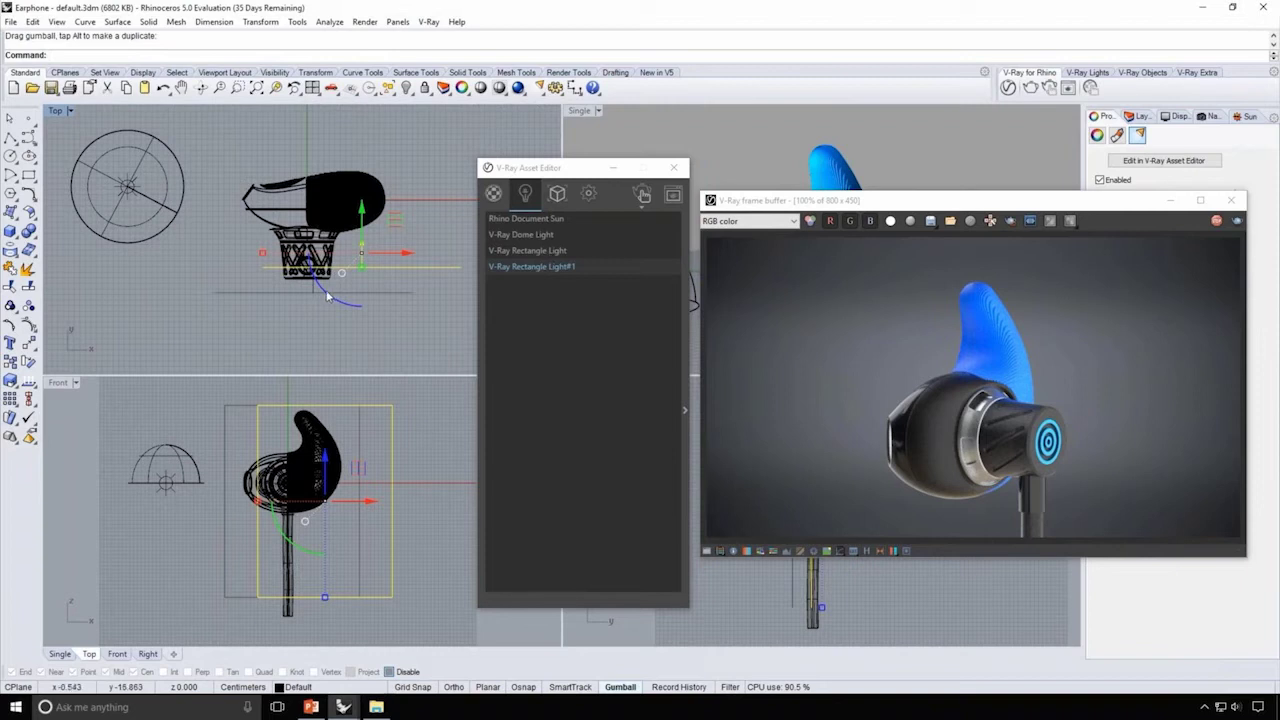
left_click_drag(362, 311, 402, 322)
key("alt")
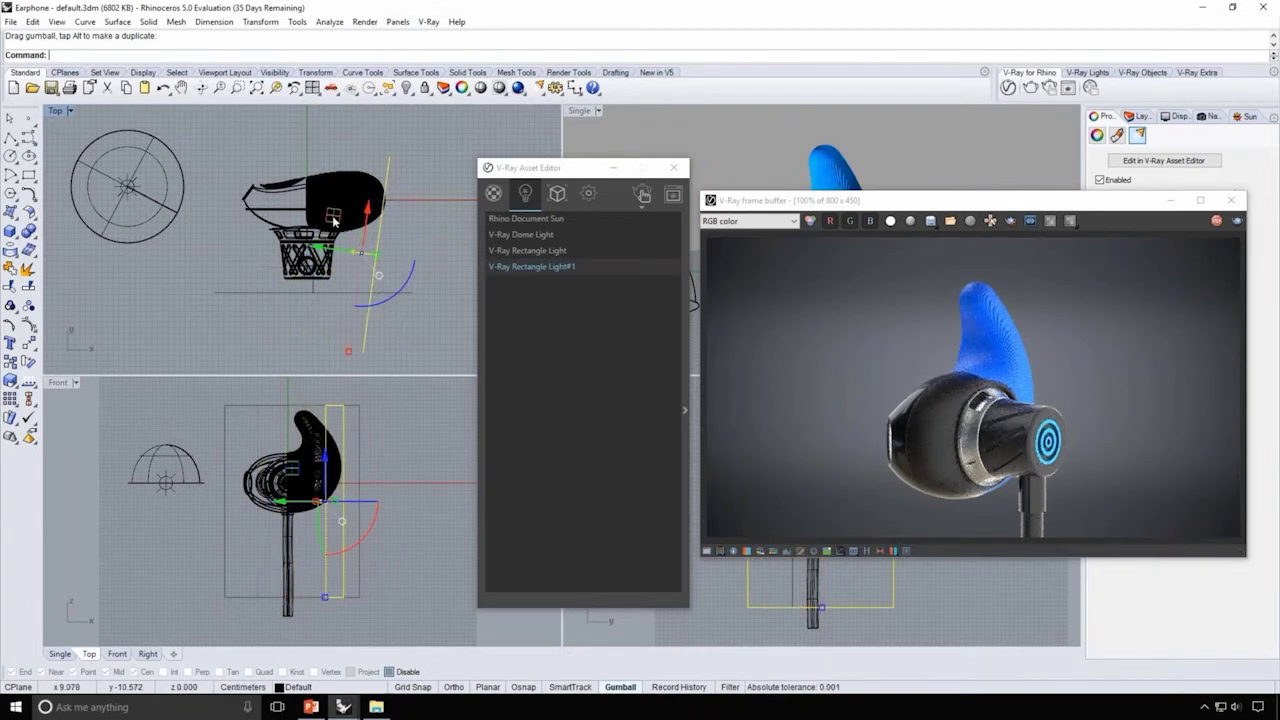
left_click_drag(334, 217, 377, 213)
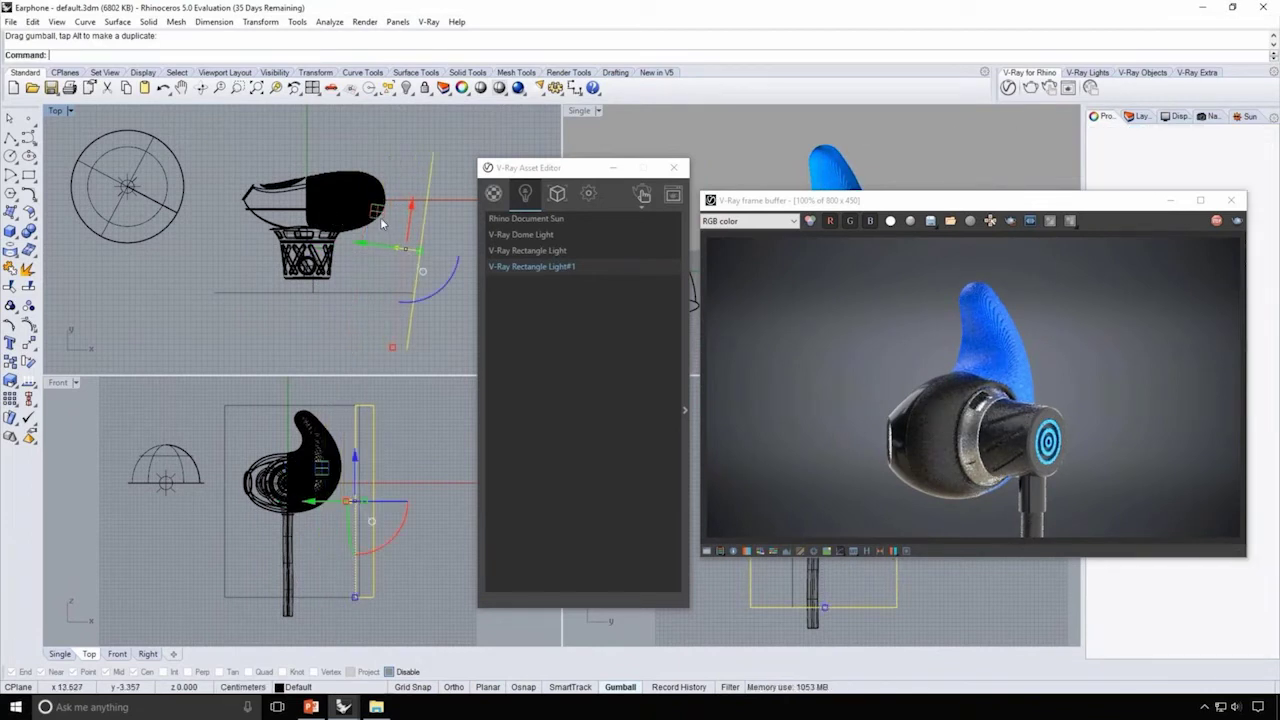
Step: Move the V-Ray Asset Editor back over the Top view and switch to the V-Ray for Rhino presentation in PowerPoint
left_click(572, 169)
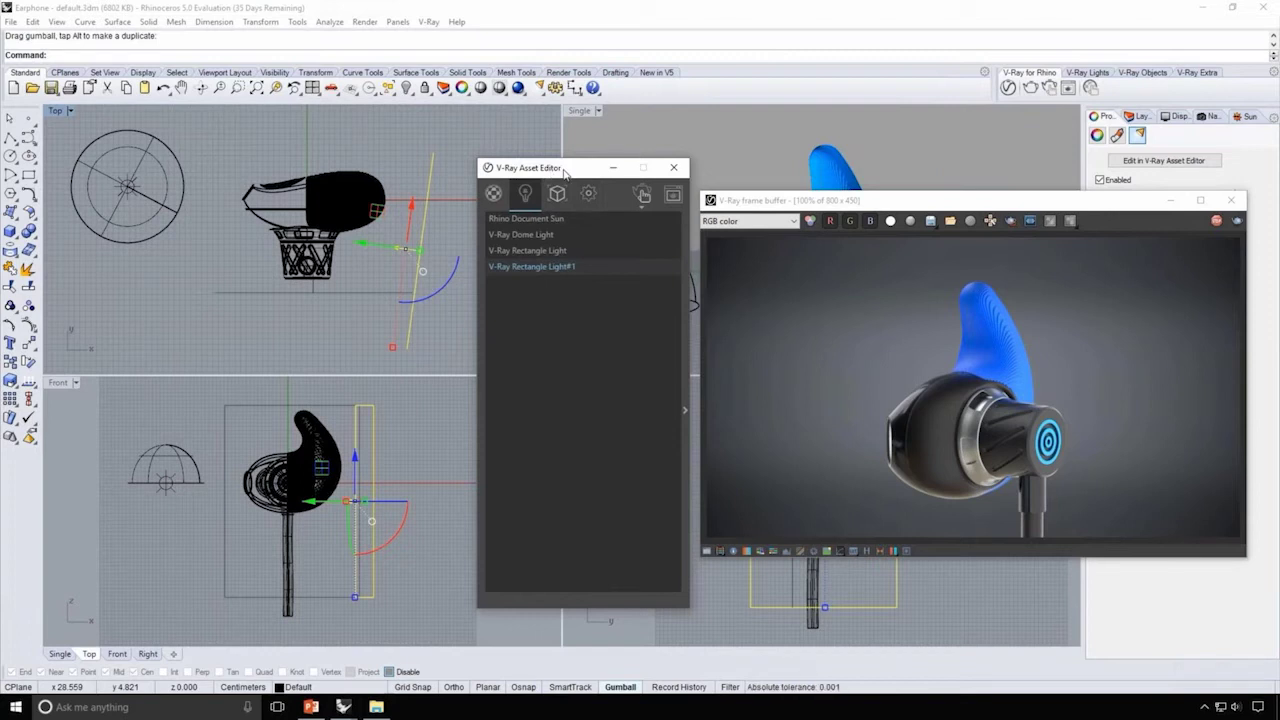
left_click_drag(546, 172, 270, 170)
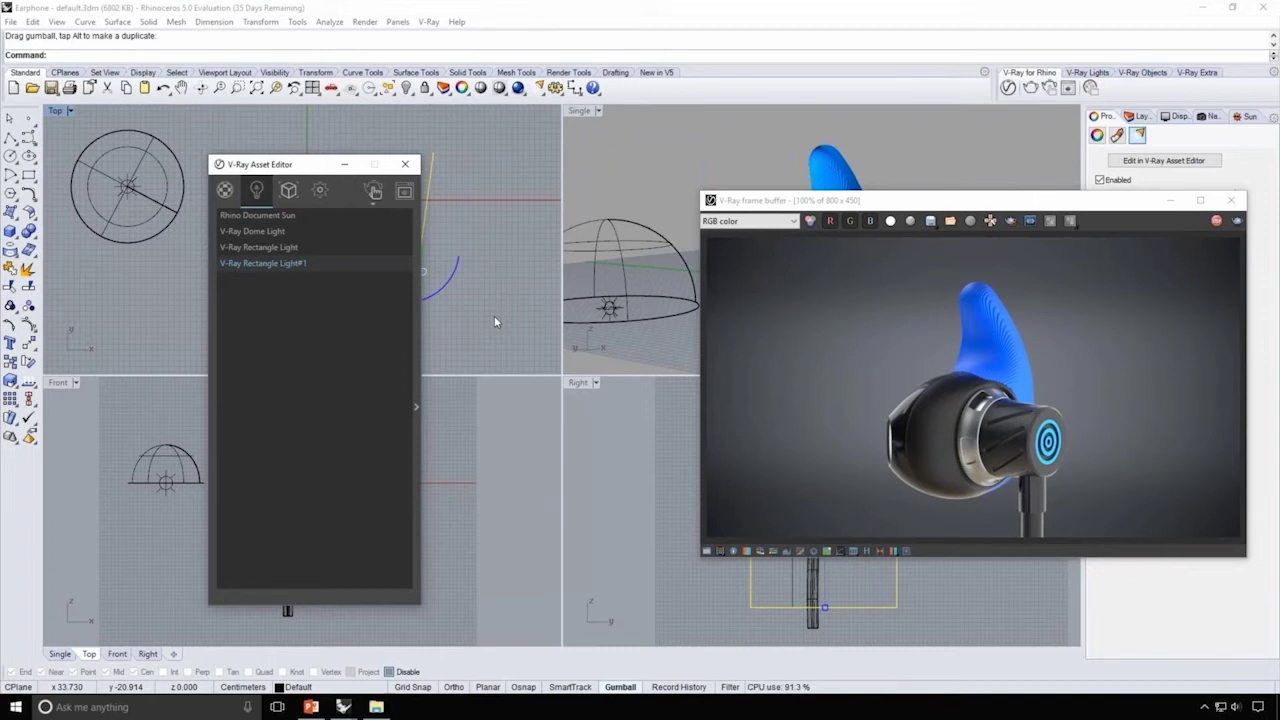
mouse_move(309, 712)
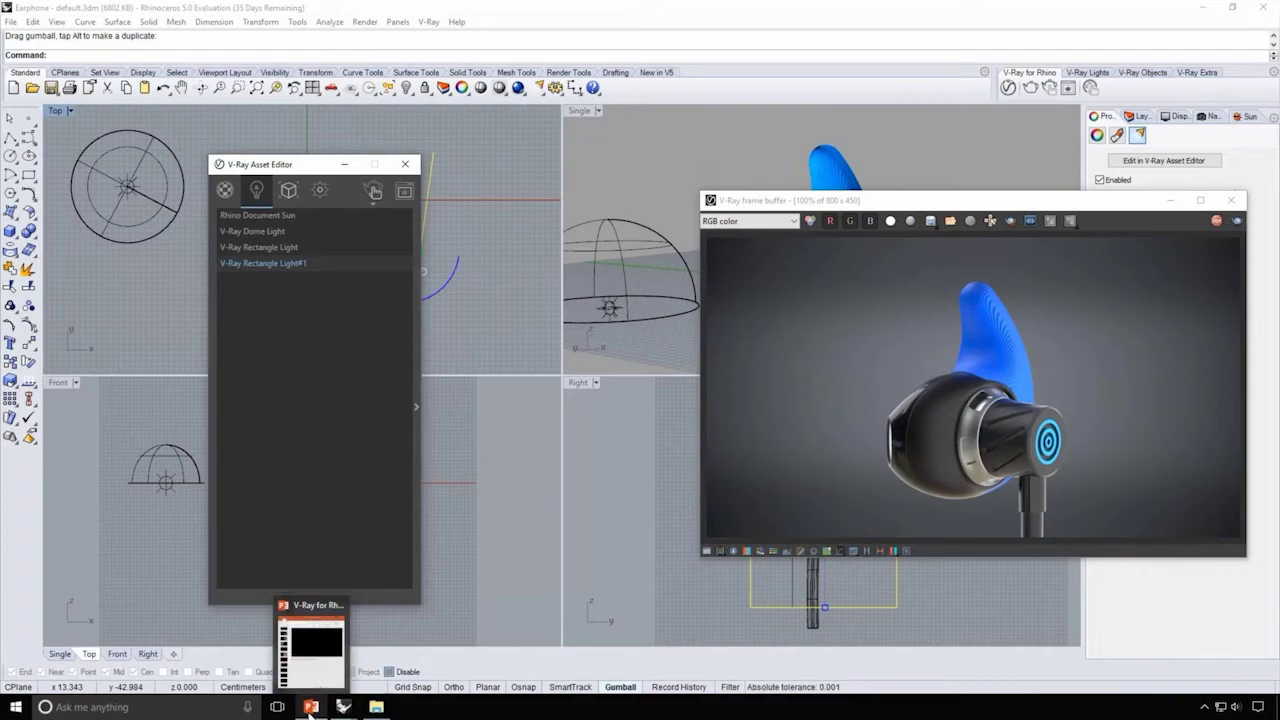
left_click(310, 710)
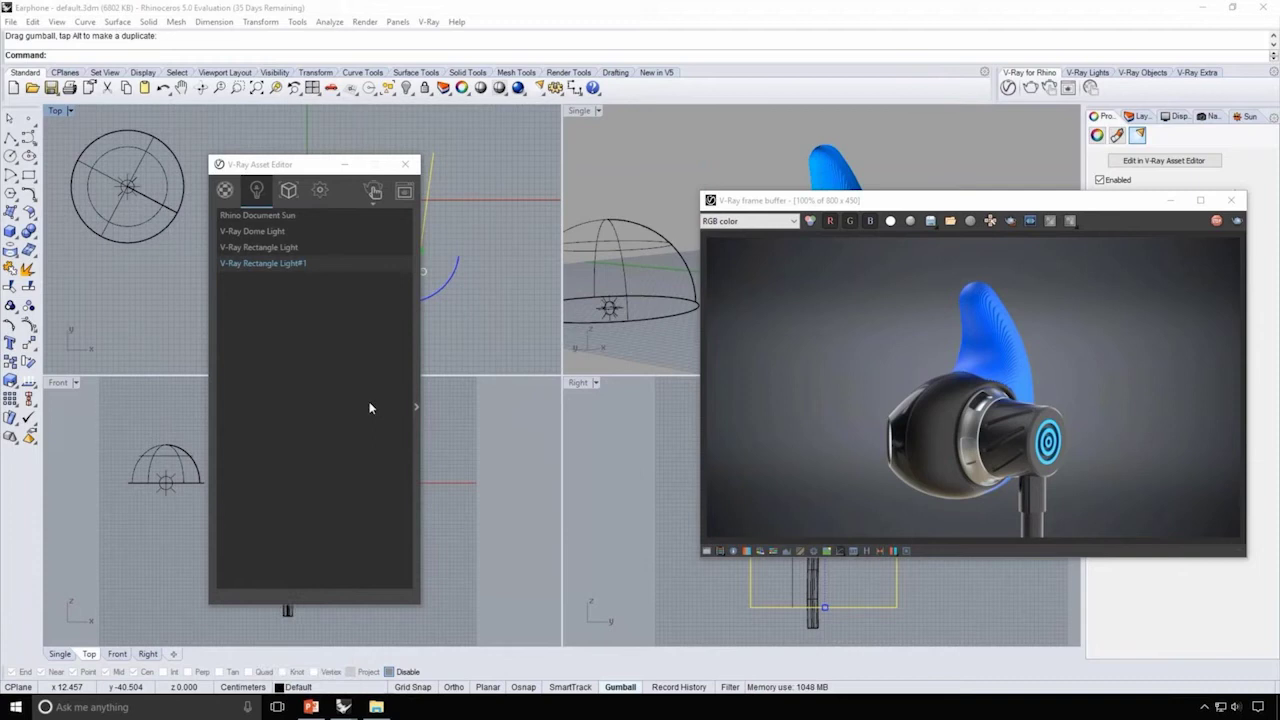
Step: Show the Camera render settings with the Single viewport maximized and the V-Ray frame buffer moved closer to the Asset Editor
left_click(320, 191)
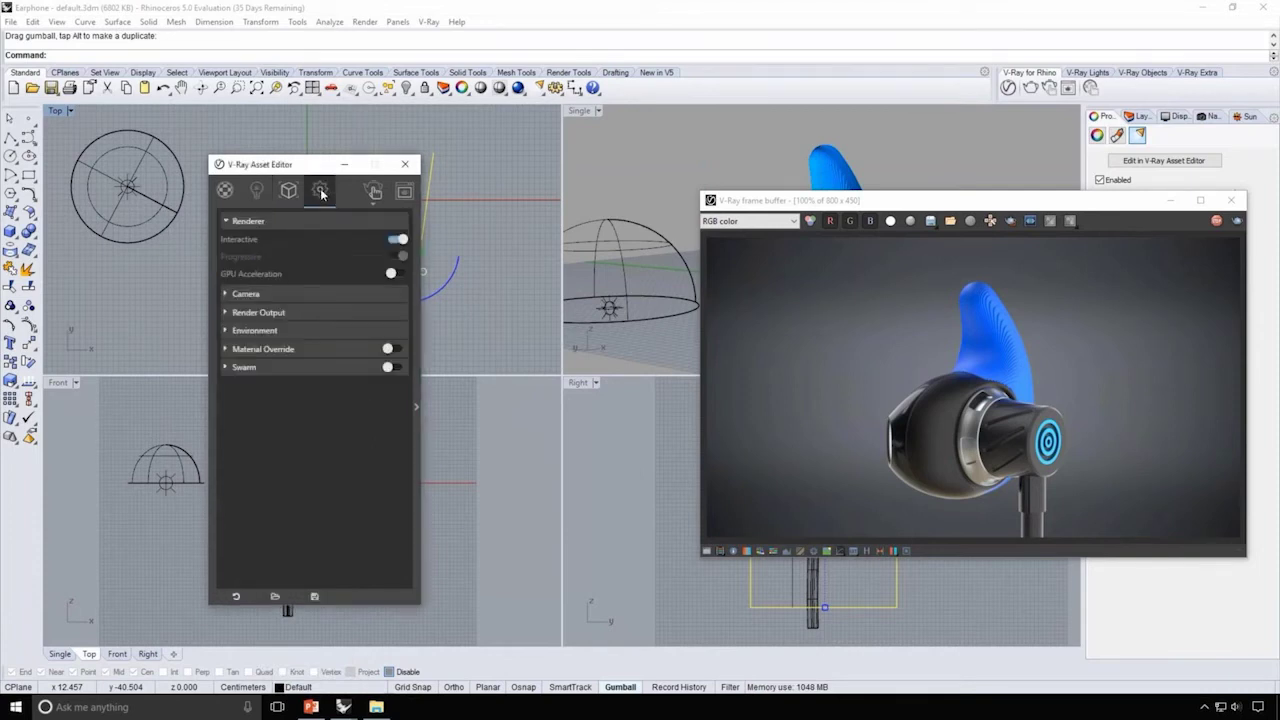
left_click(308, 294)
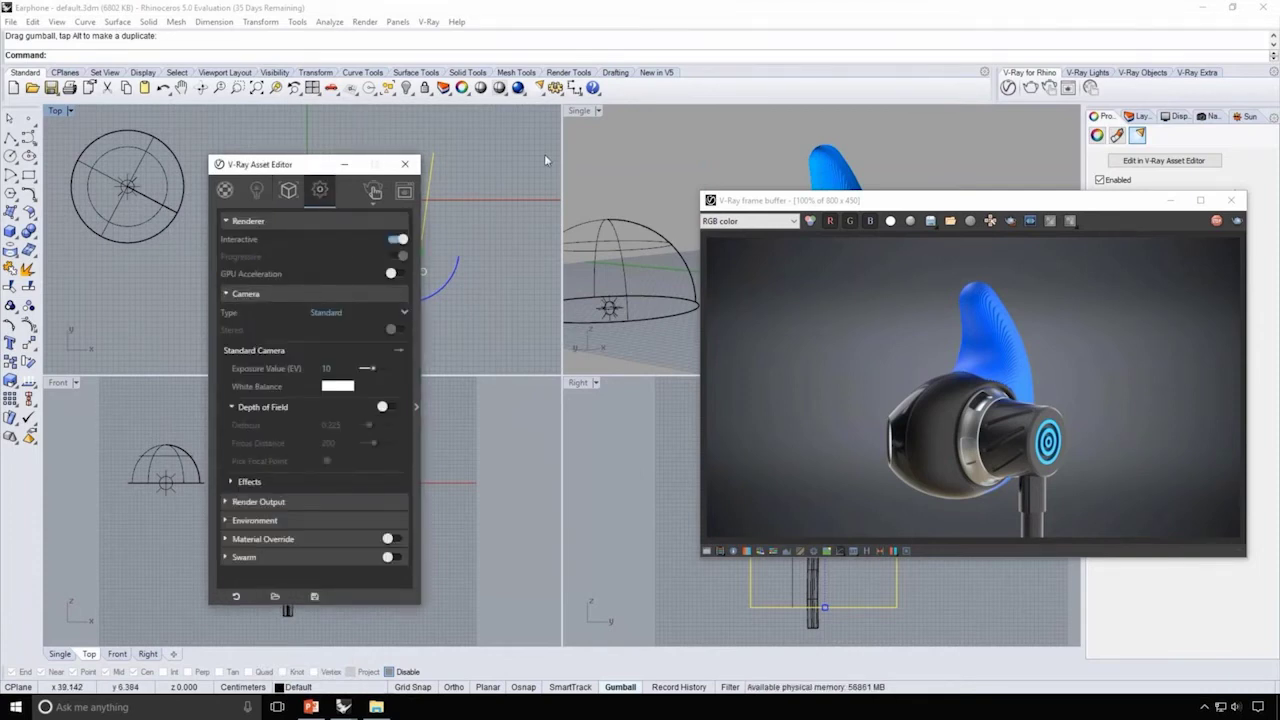
double_click(580, 111)
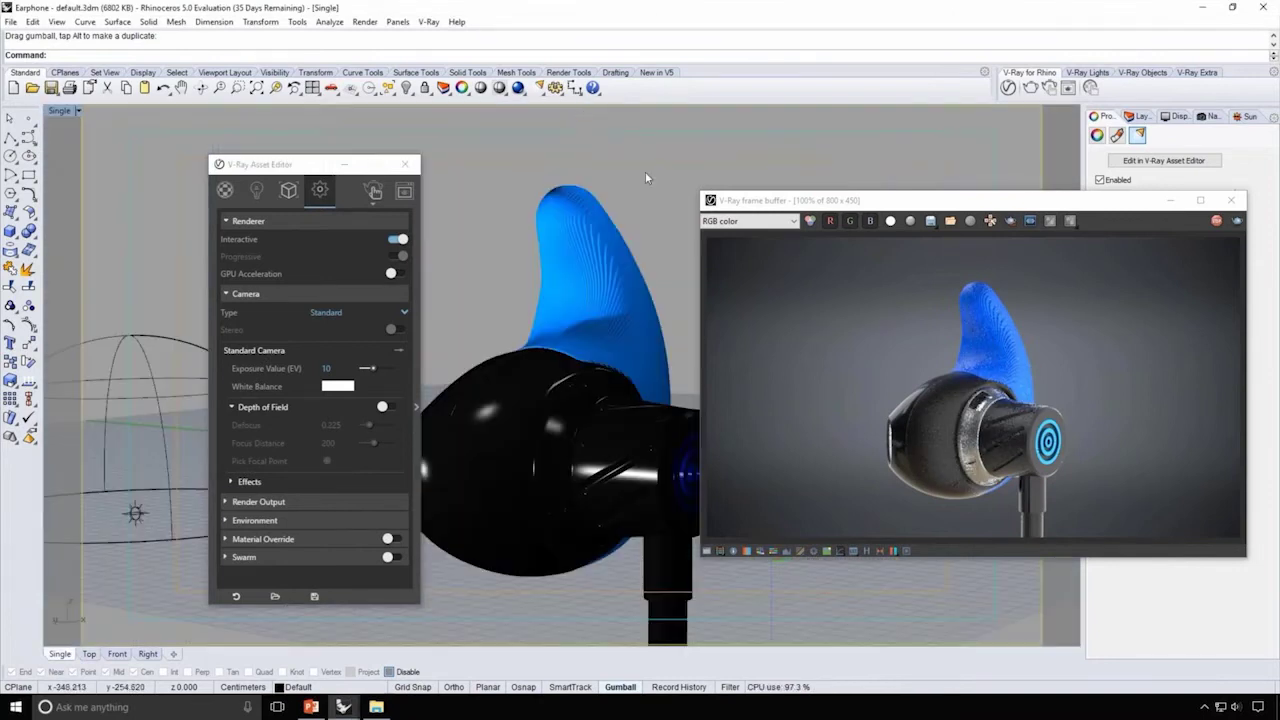
left_click_drag(933, 207, 736, 218)
left_click(252, 164)
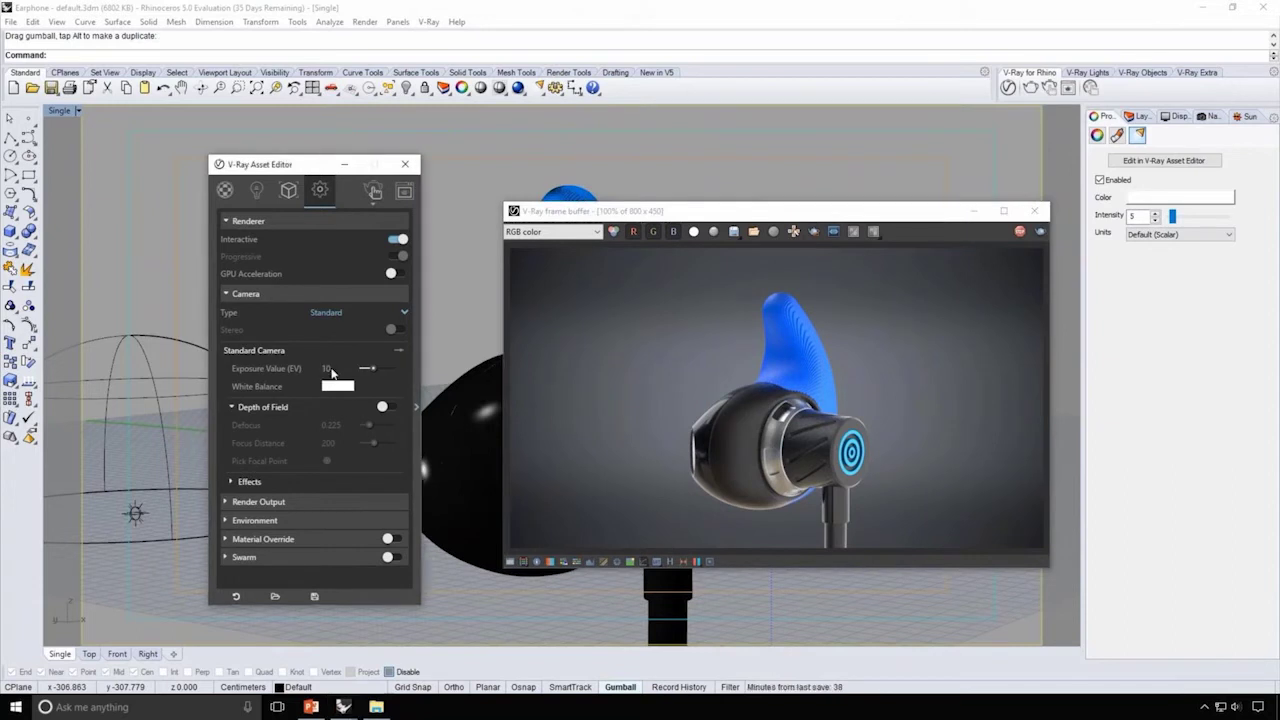
Step: Set the standard camera's exposure value to 9
left_click(336, 368)
key("BackSpace")
key("BackSpace")
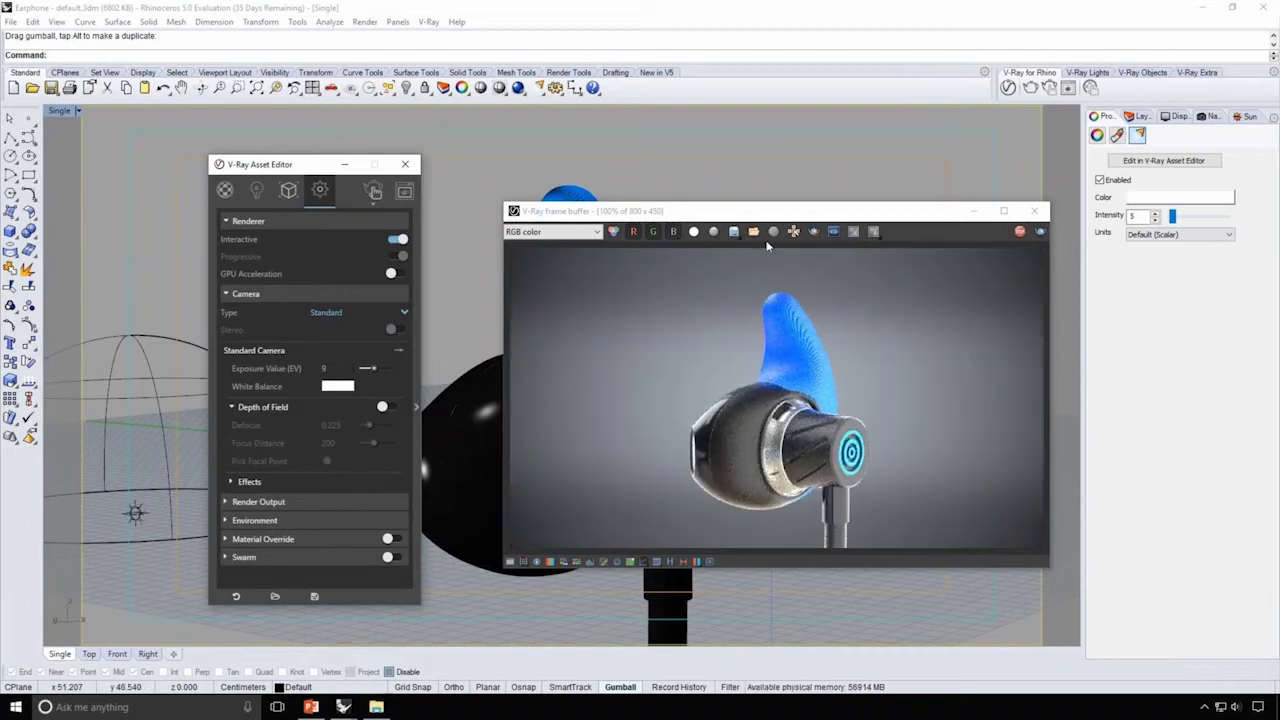
Step: Enable depth of field with a defocus of 0.55 and pick the focal point on the earphone body in the Single viewport
left_click(383, 407)
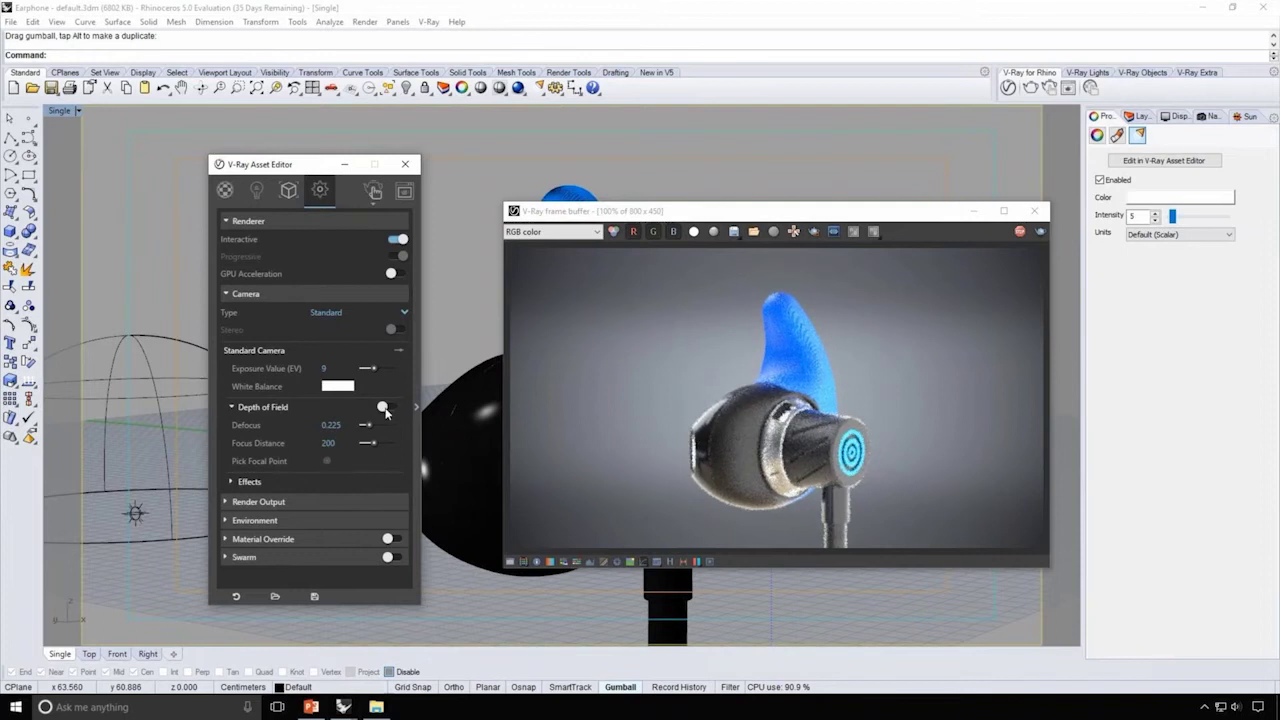
left_click_drag(370, 432, 383, 428)
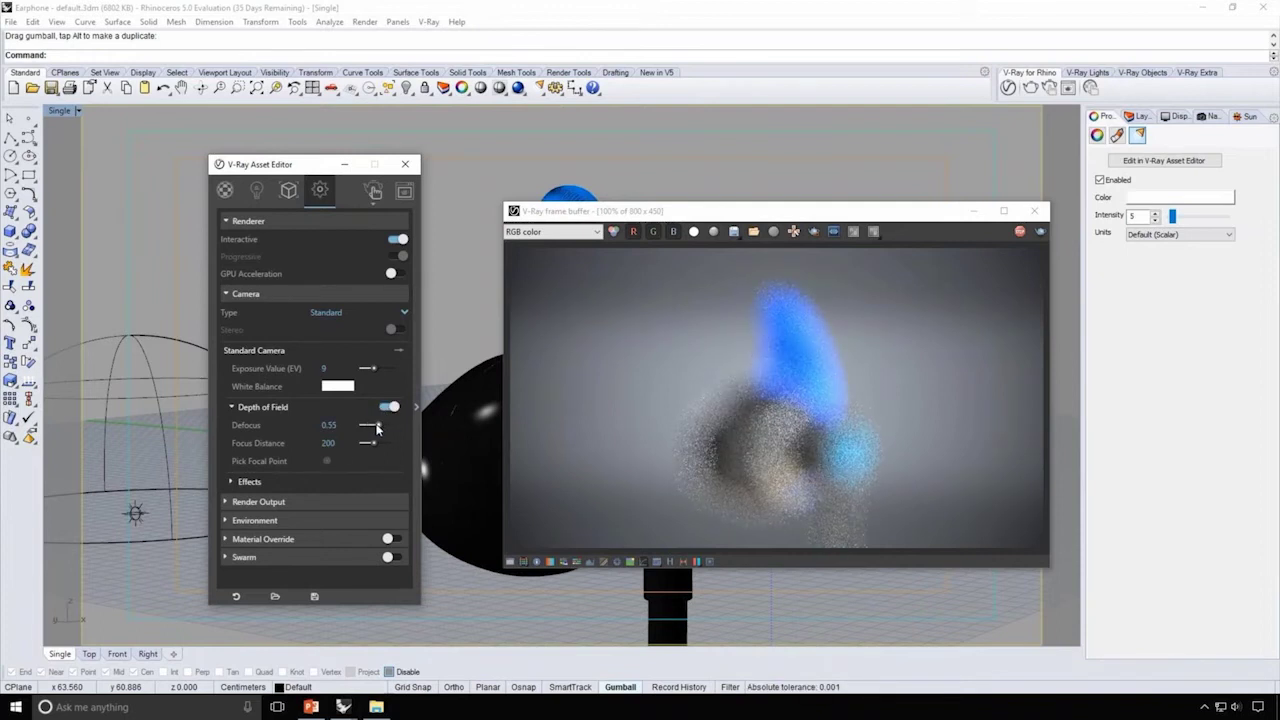
left_click(326, 460)
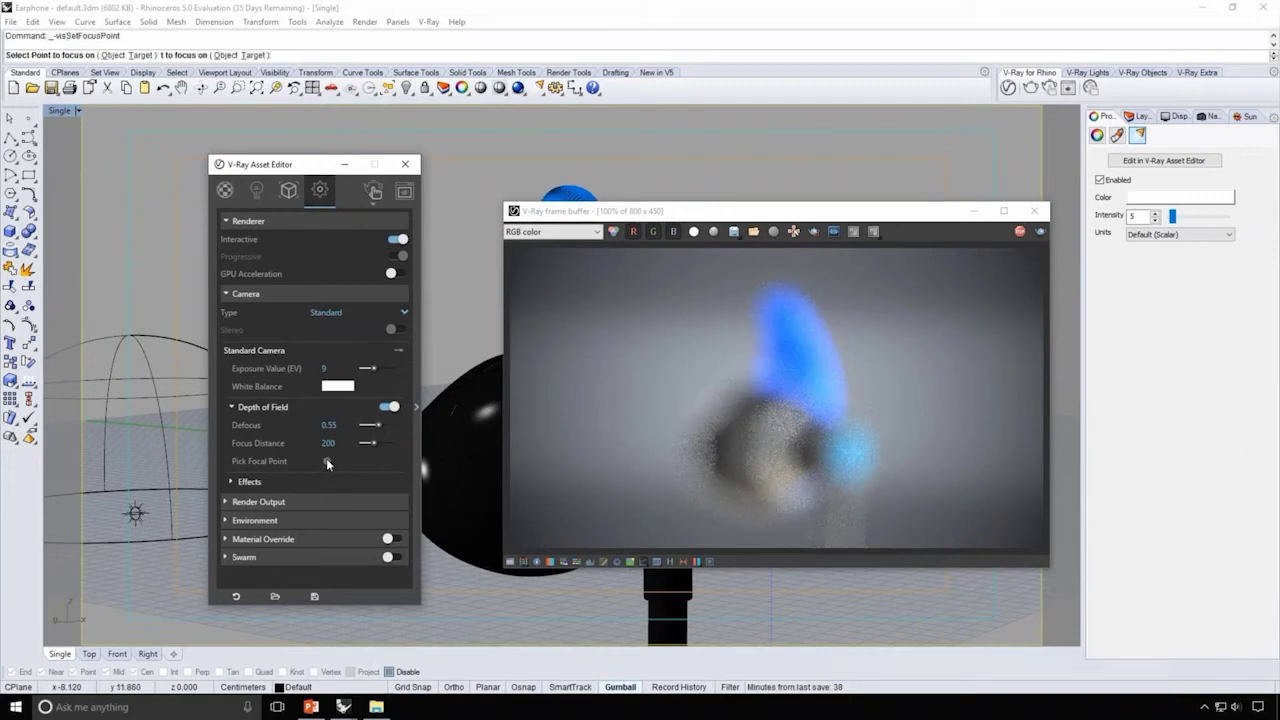
left_click(444, 428)
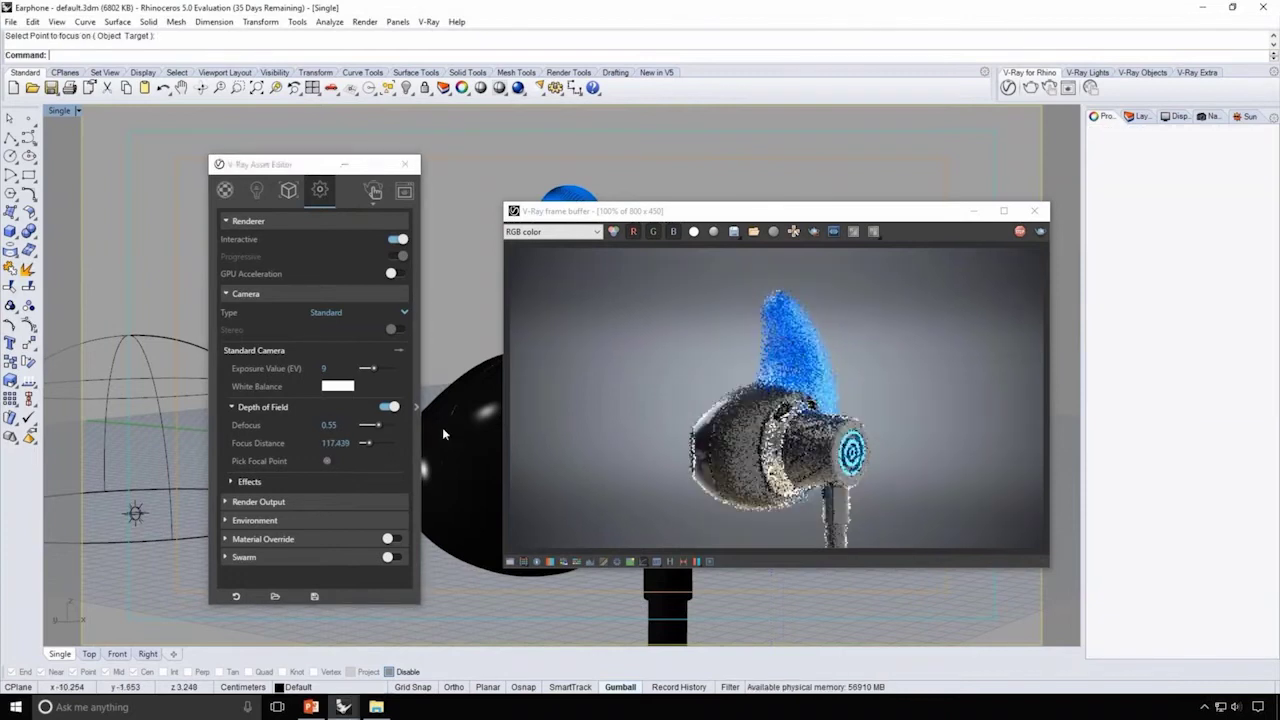
Step: Try depth-of-field defocus values of 0.35 and 0.5, and settle on 0.4
left_click(335, 425)
double_click(329, 425)
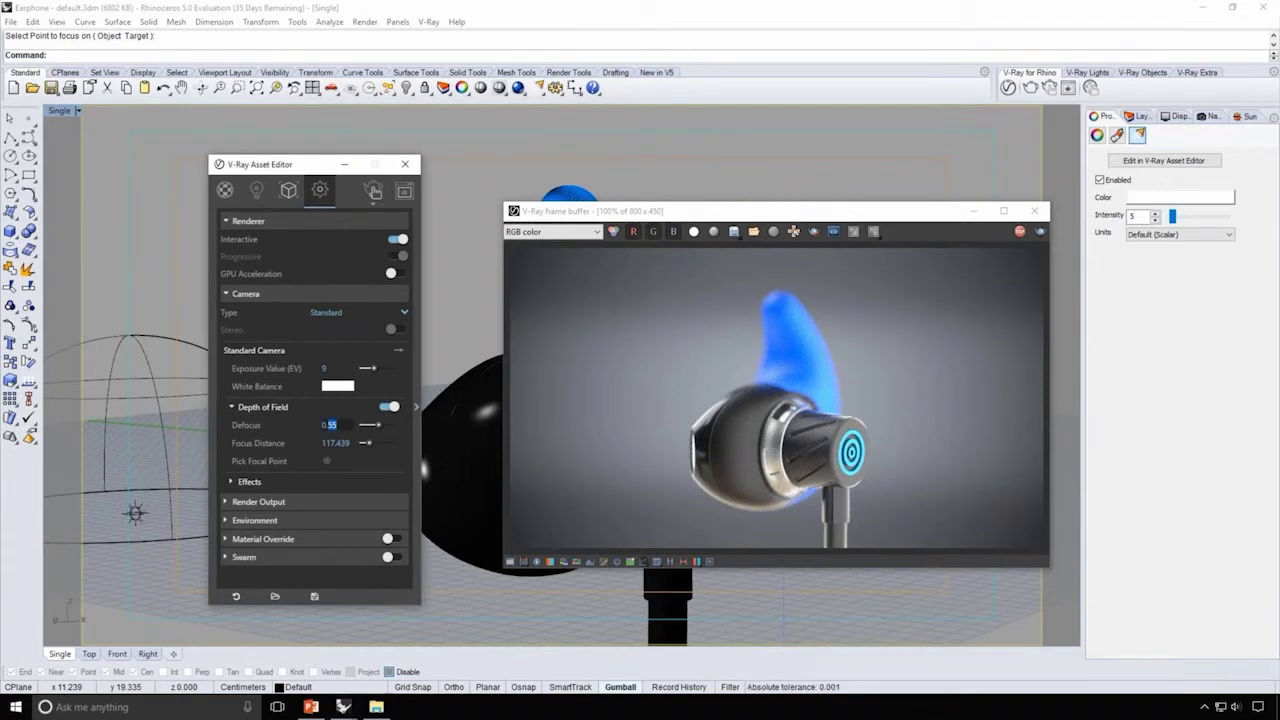
type("0.35")
key("Return")
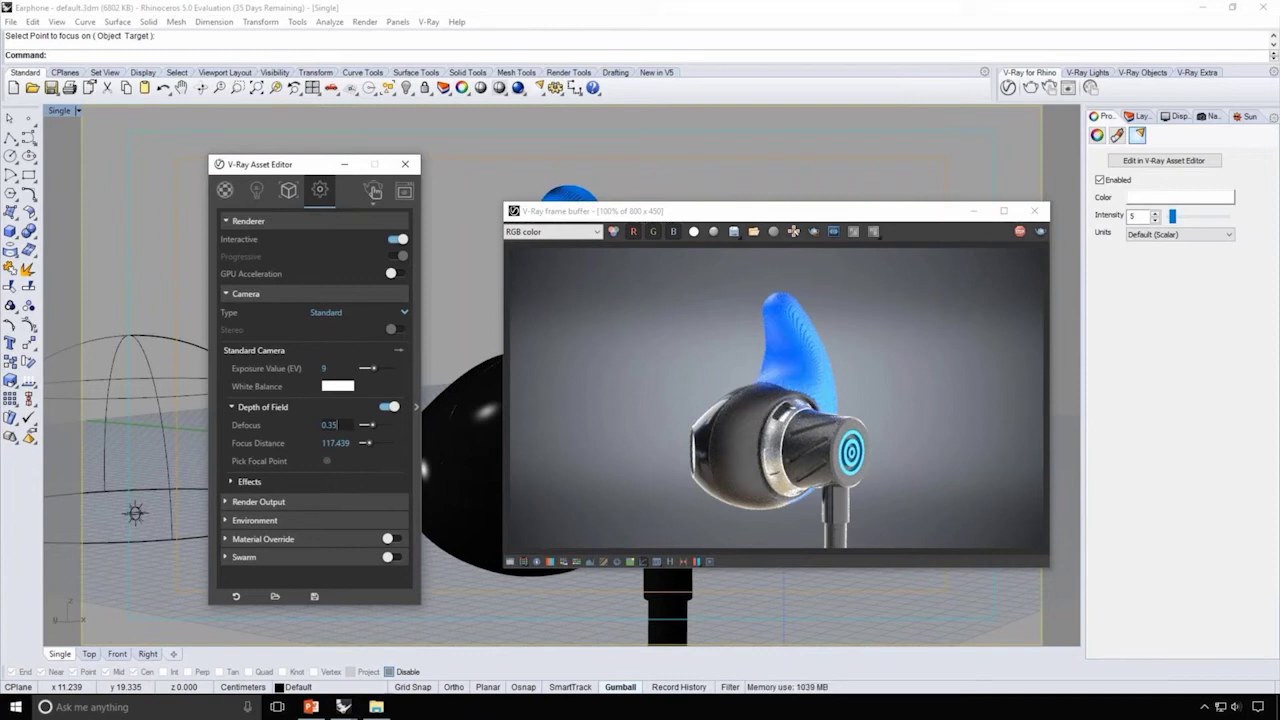
type("0.5")
key("Return")
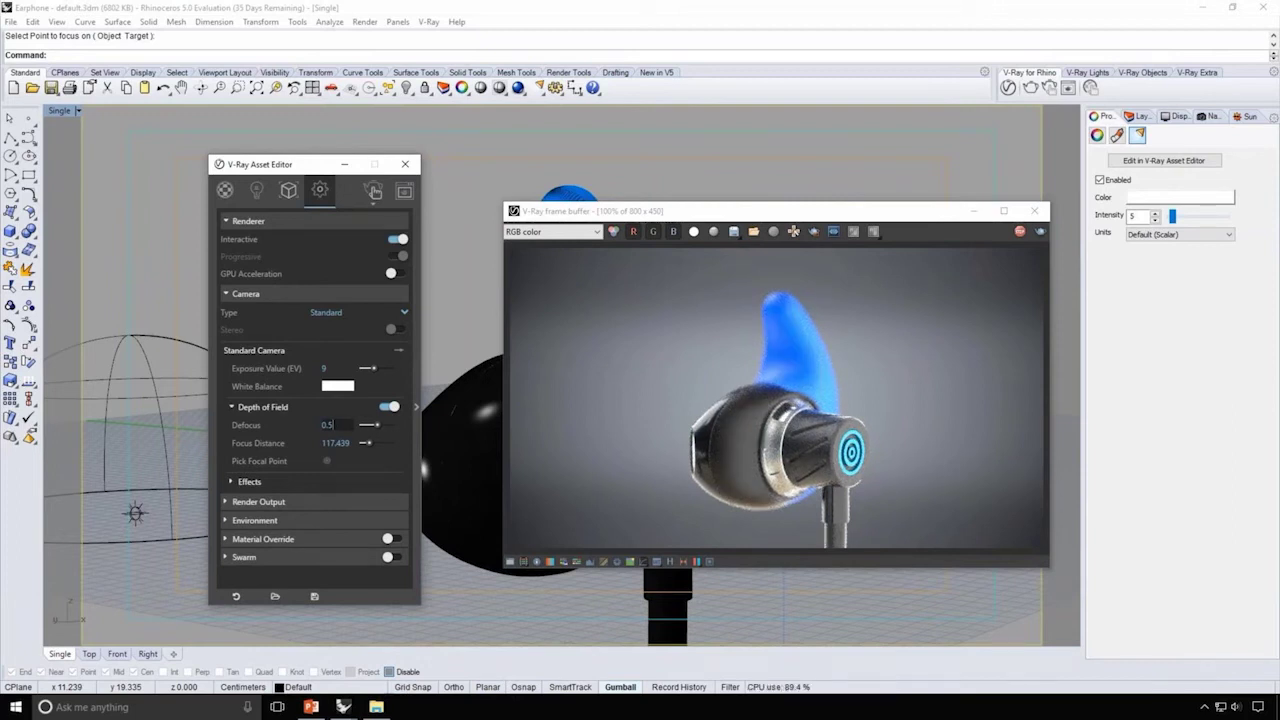
key("BackSpace")
type("45")
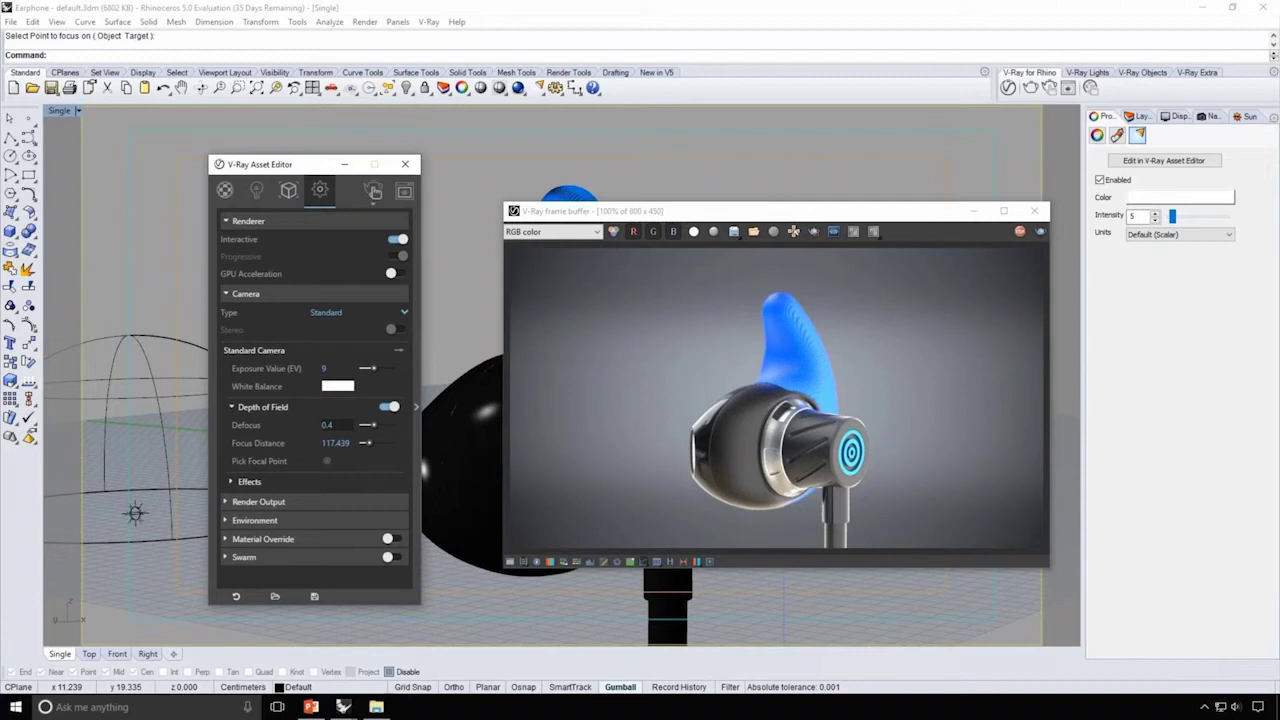
Step: Set the Render Output aspect ratio to 1:1 - Square and the image width to 640
left_click(227, 294)
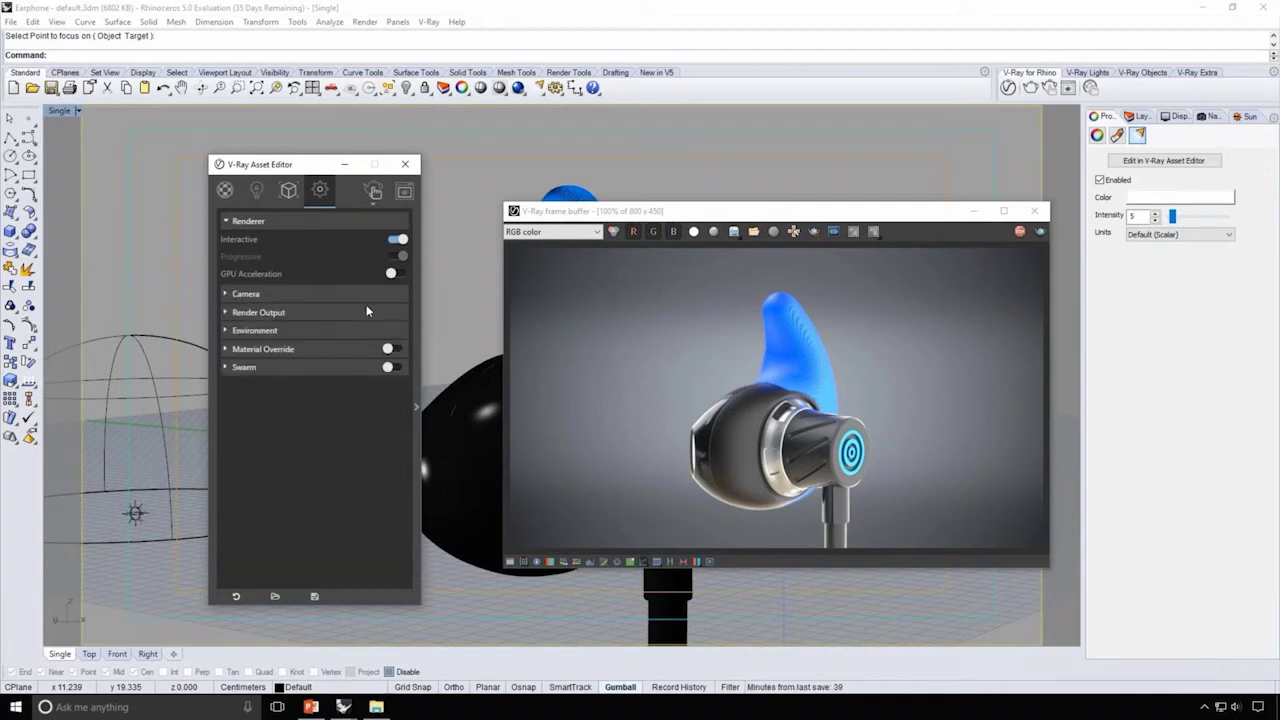
left_click(312, 313)
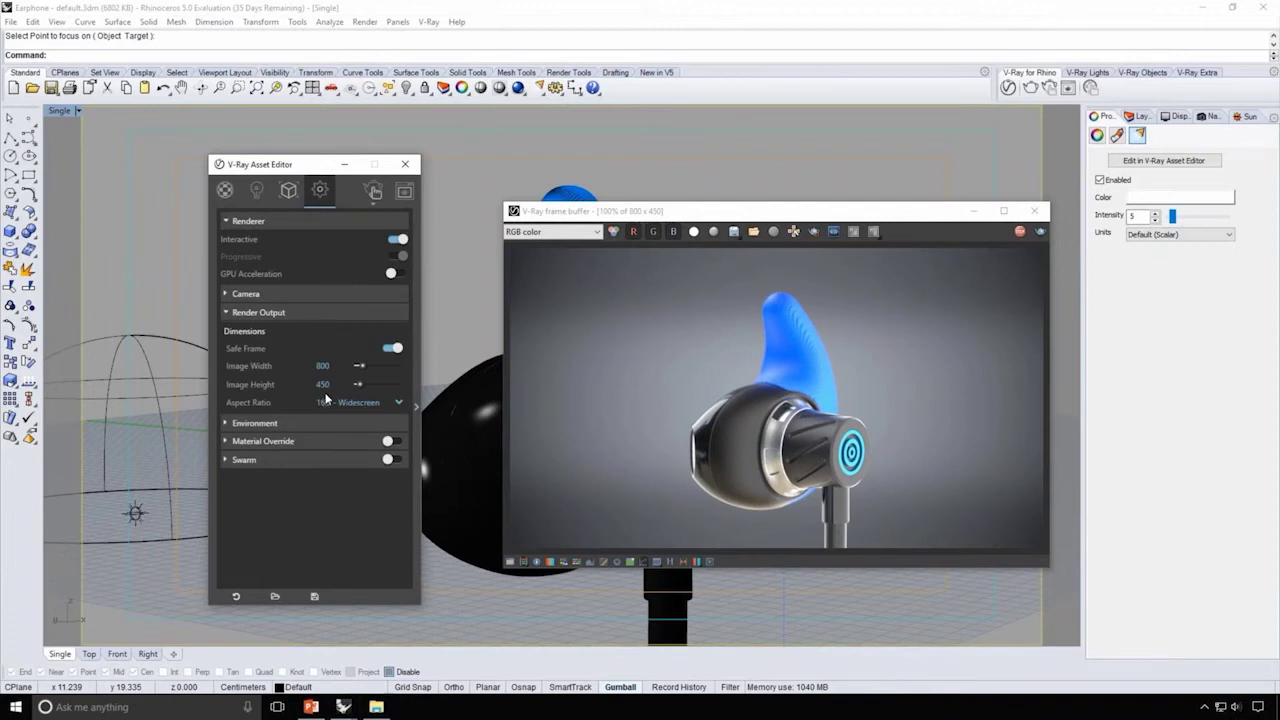
left_click(368, 403)
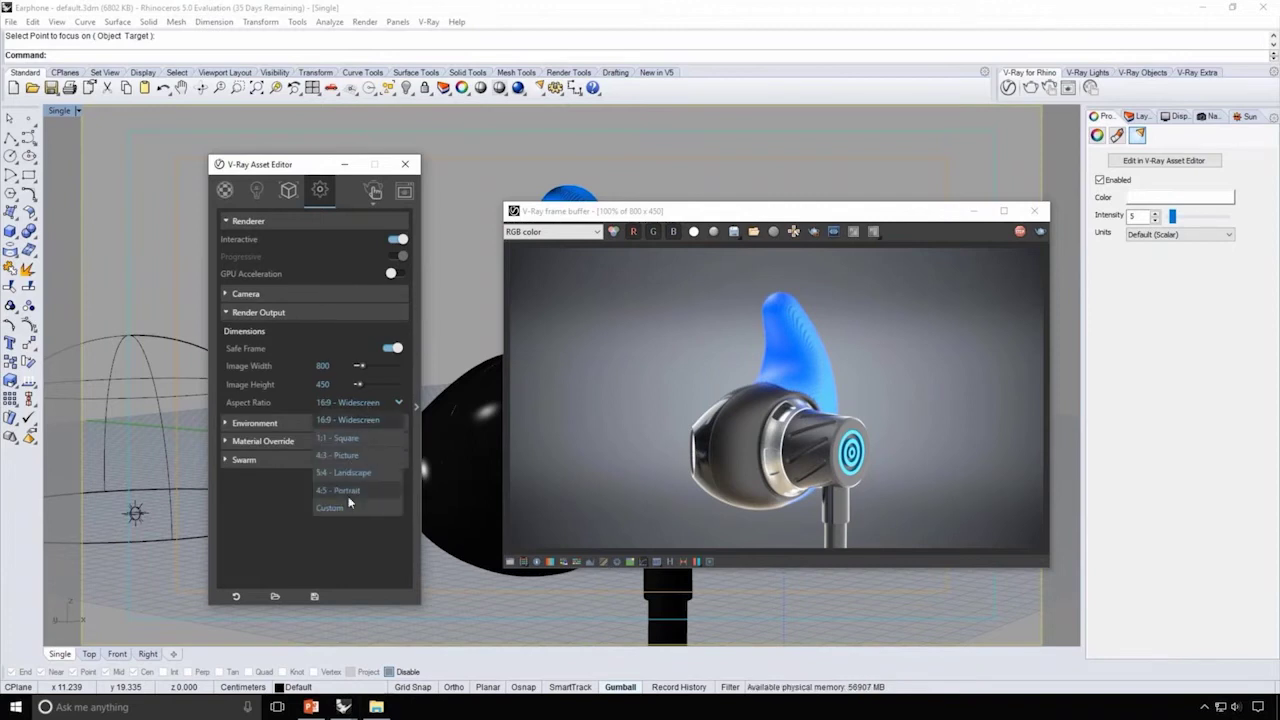
left_click(353, 438)
left_click(323, 366)
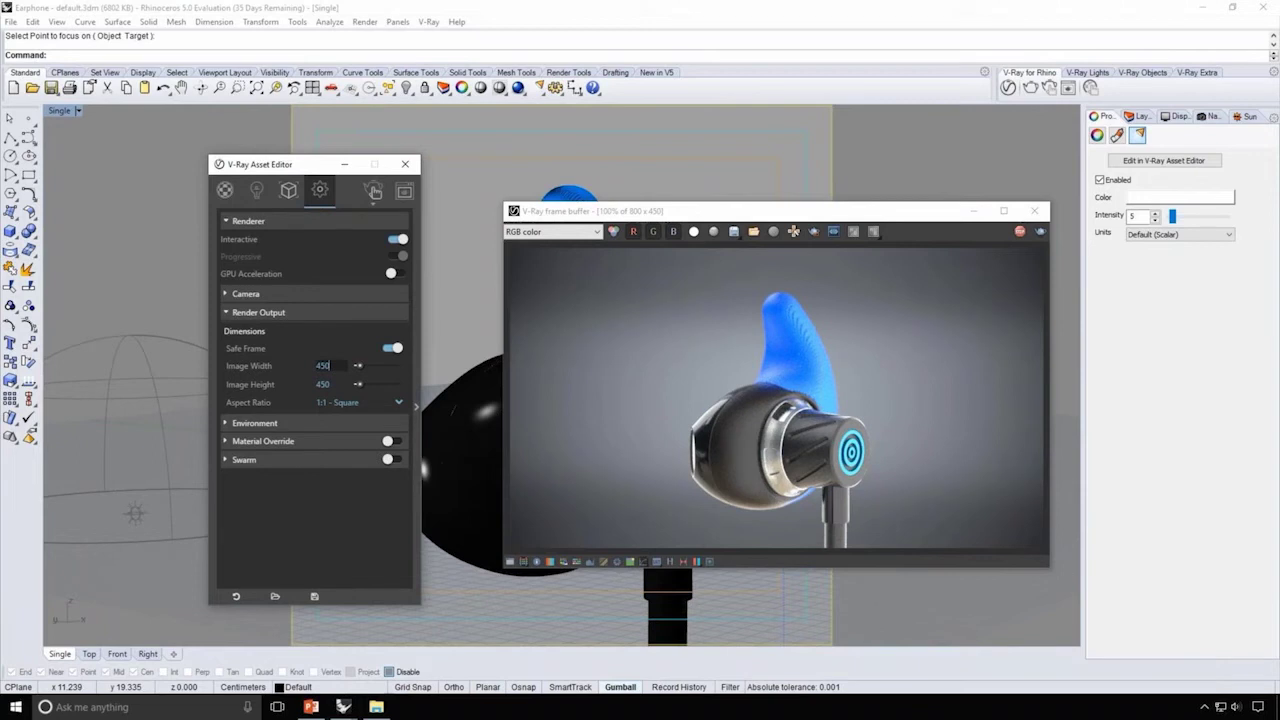
type("640")
key("ctrl+a")
type("640")
key("Return")
Step: Stop the current render, restart V-Ray Interactive with the square output and reposition the frame buffer beside the Asset Editor
left_click(1019, 232)
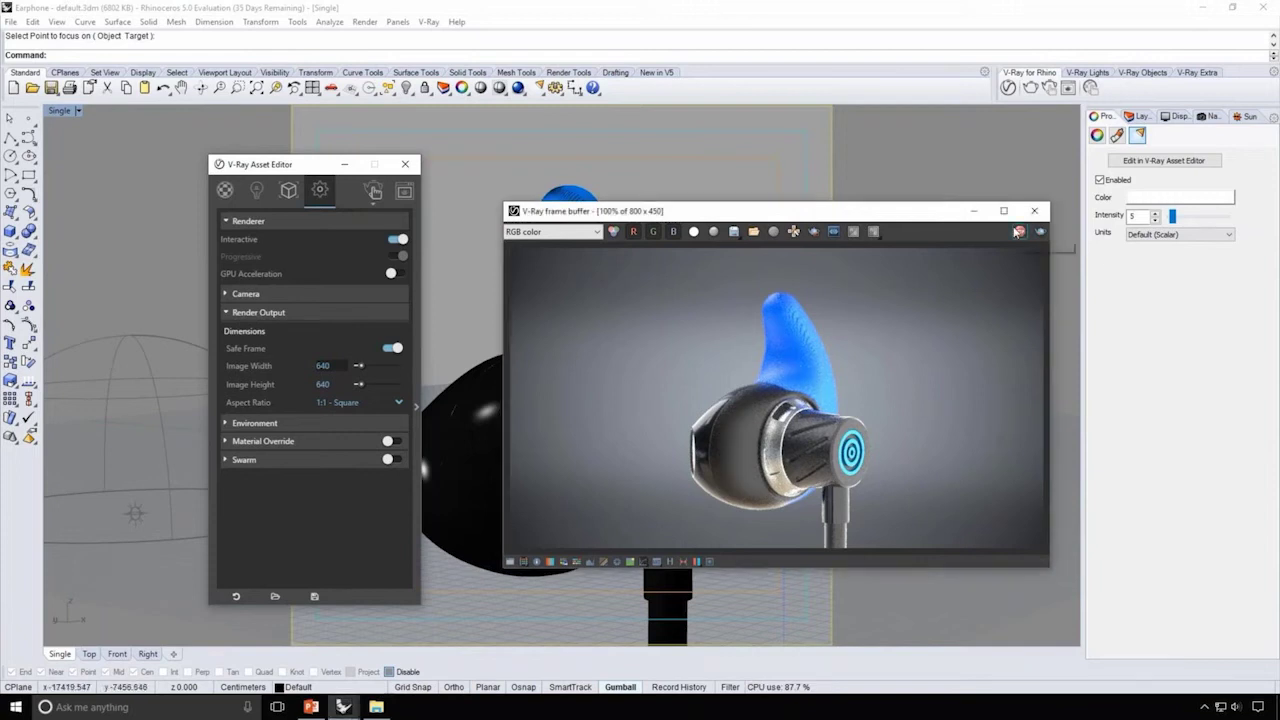
left_click(1019, 232)
left_click(372, 192)
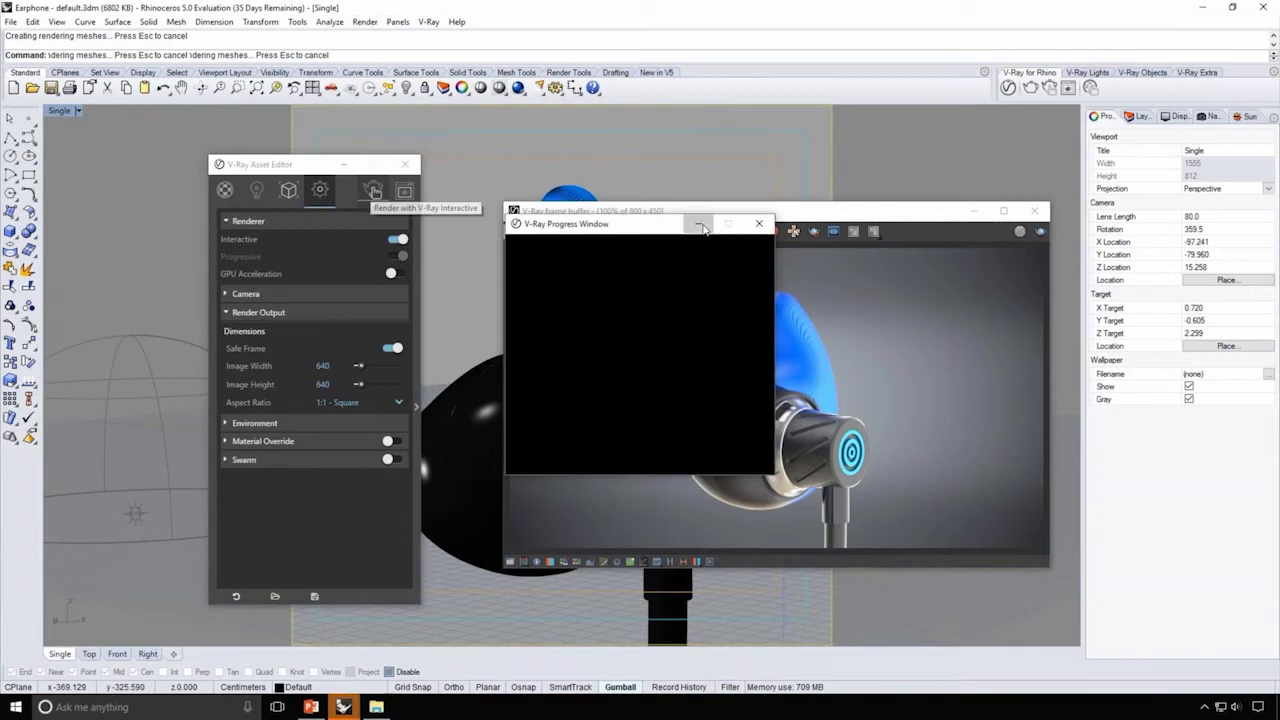
left_click(701, 225)
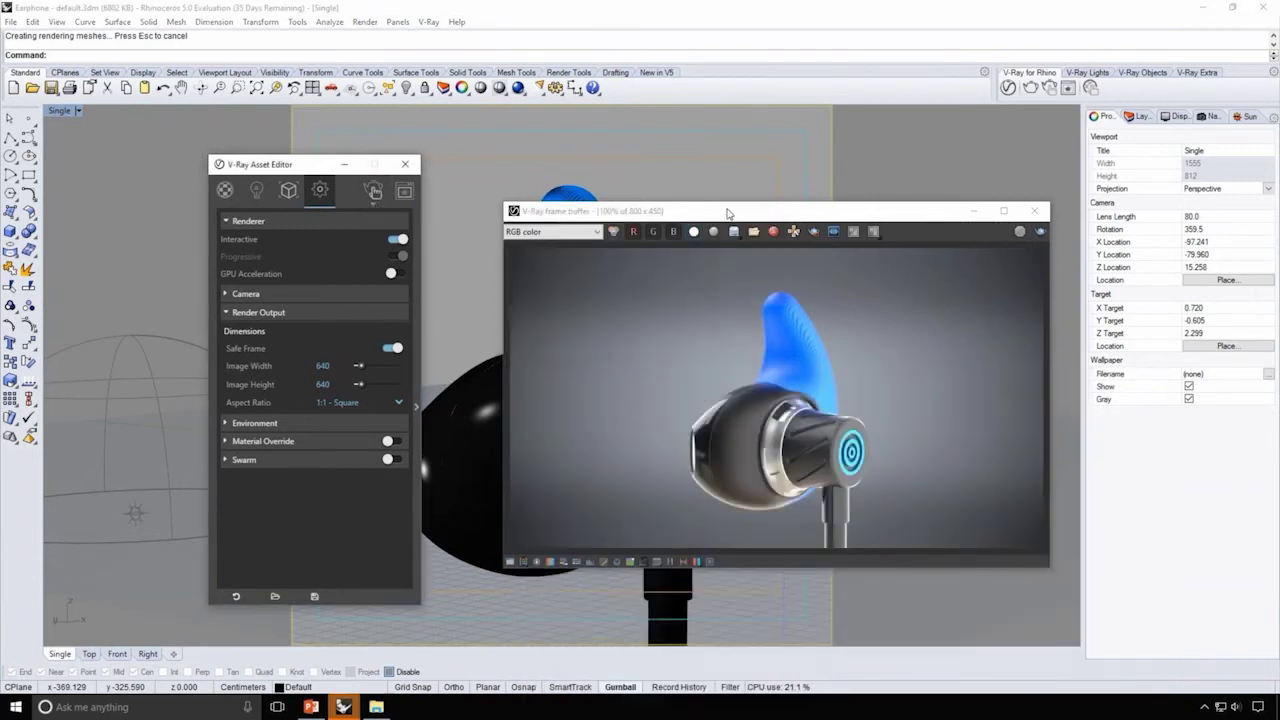
left_click_drag(728, 213, 824, 141)
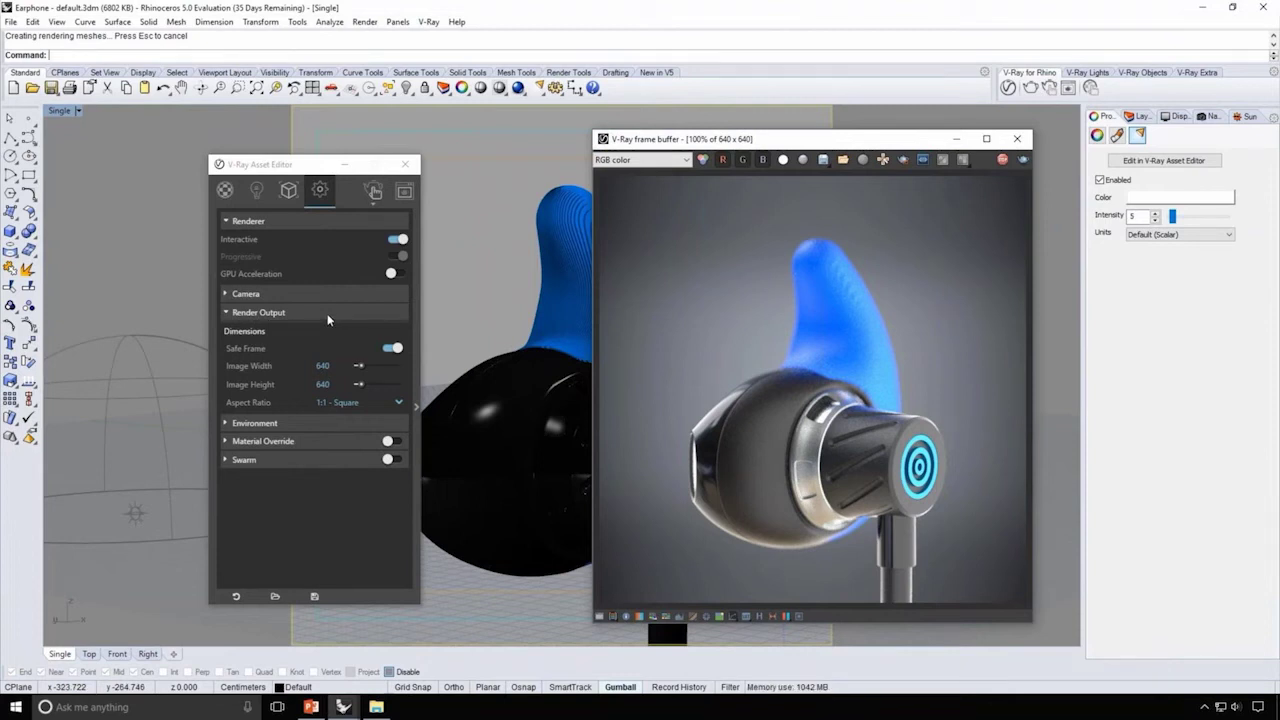
Step: Stop the interactive render, turn off Interactive mode and set the render quality to High
left_click(1003, 162)
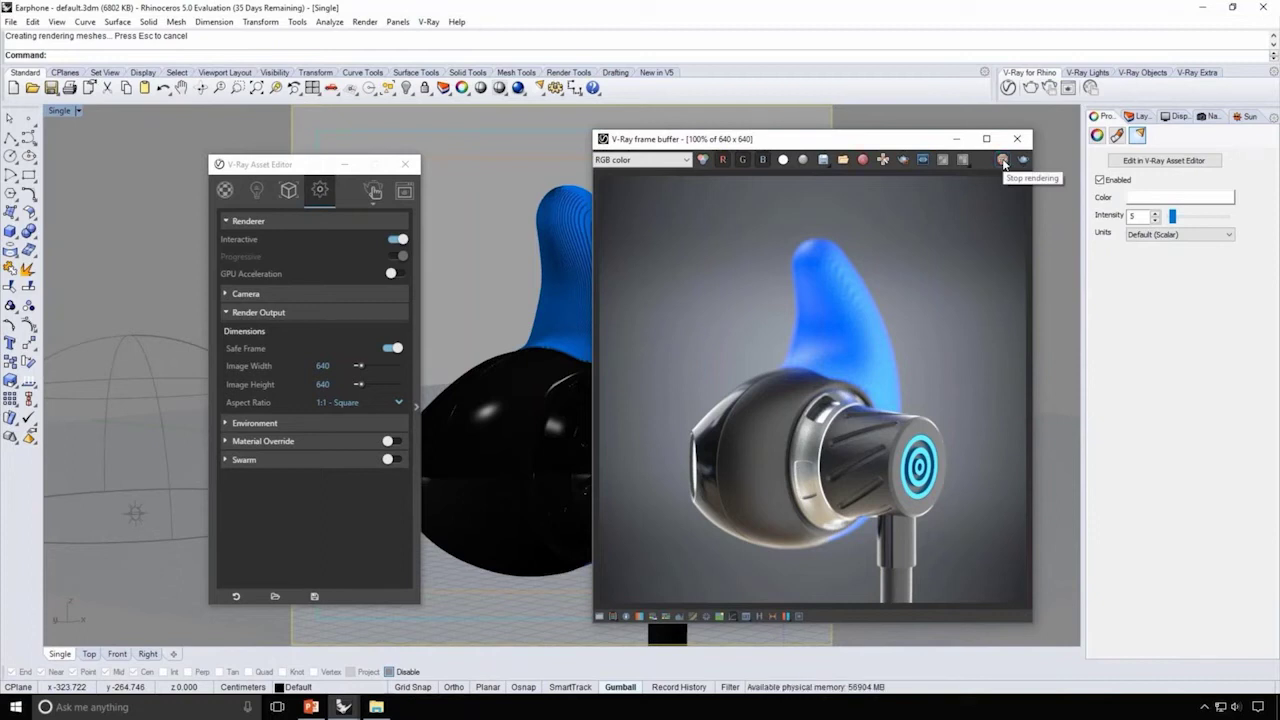
left_click(398, 241)
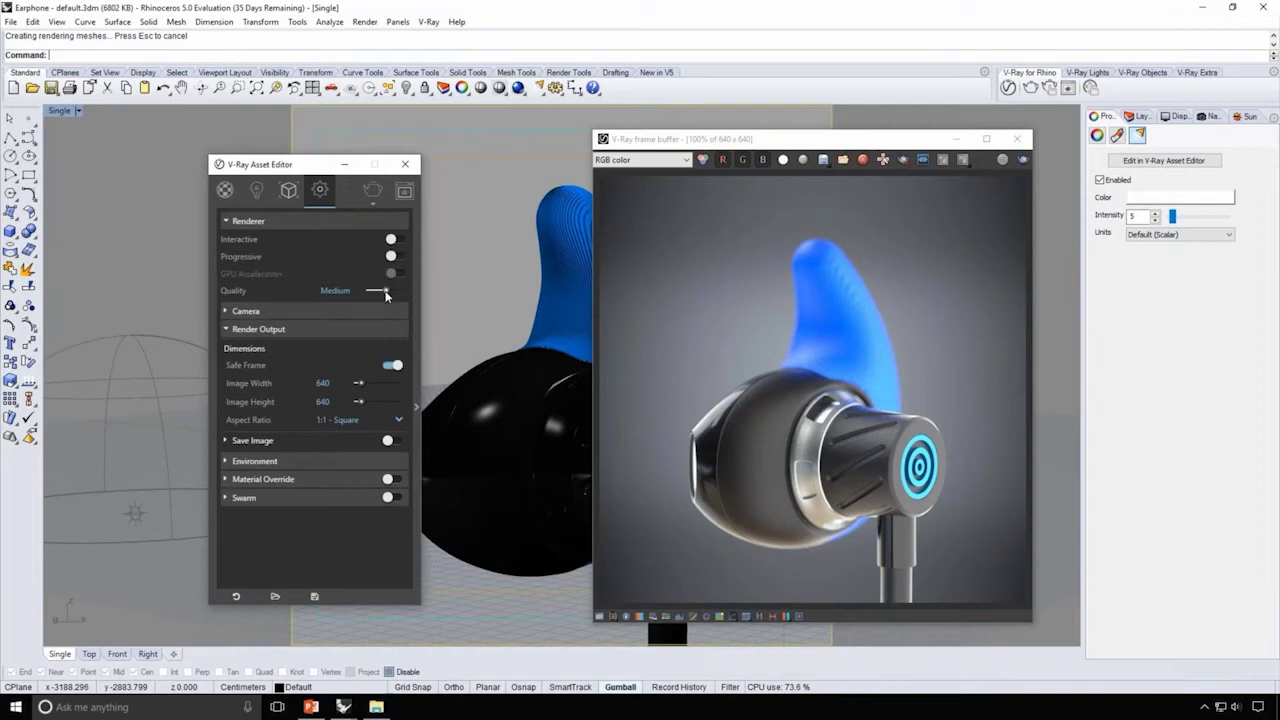
left_click_drag(385, 290, 396, 290)
left_click(347, 330)
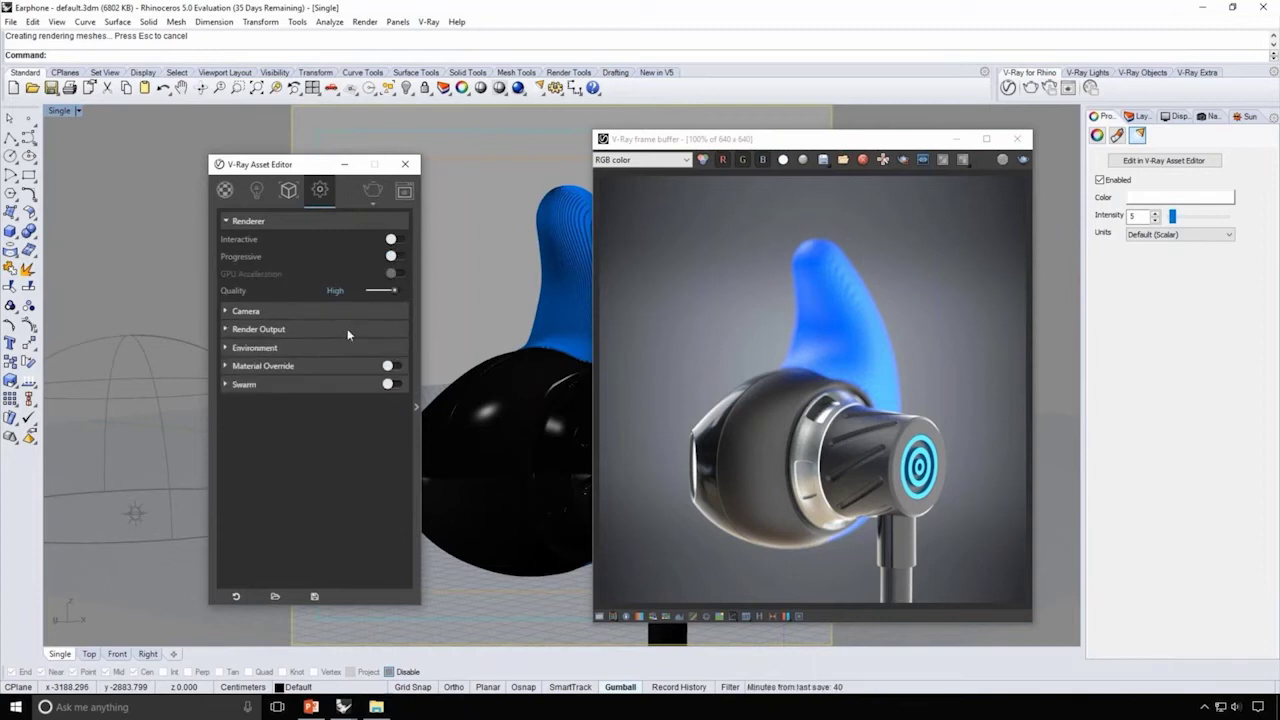
Step: Enable Swarm distributed rendering and render the final earphone image, minimizing the progress window
left_click(350, 382)
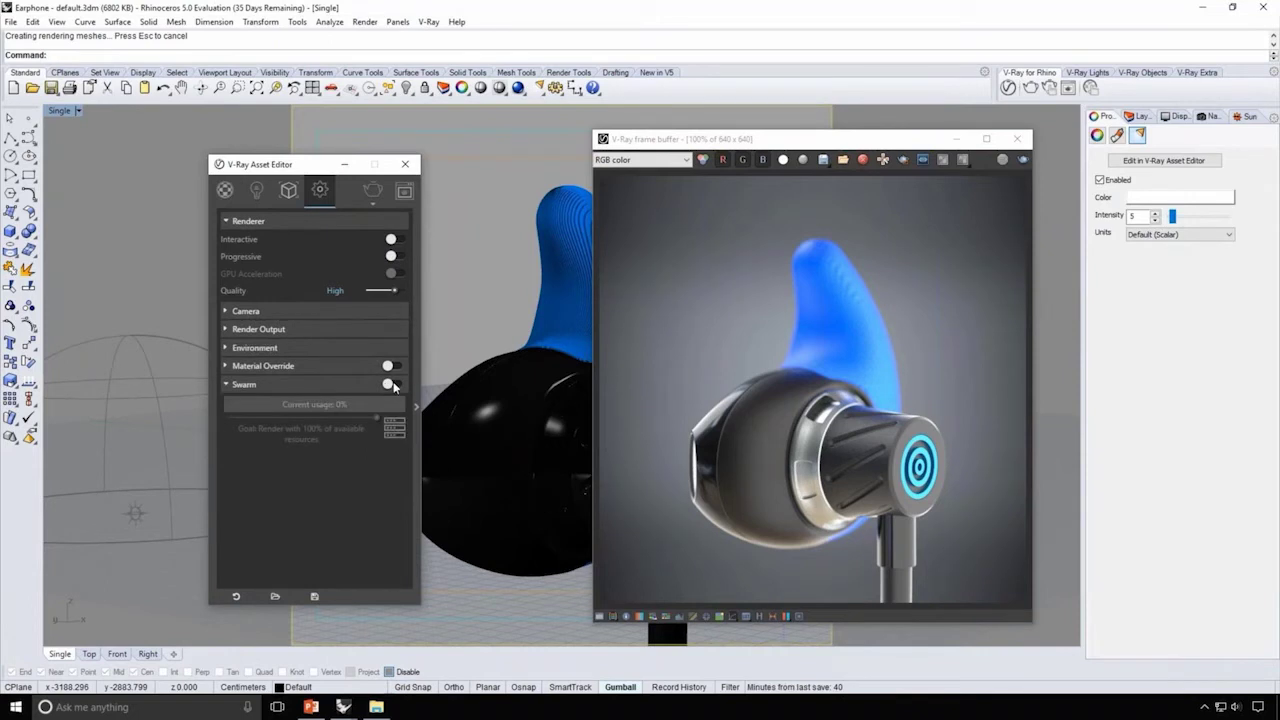
left_click(393, 385)
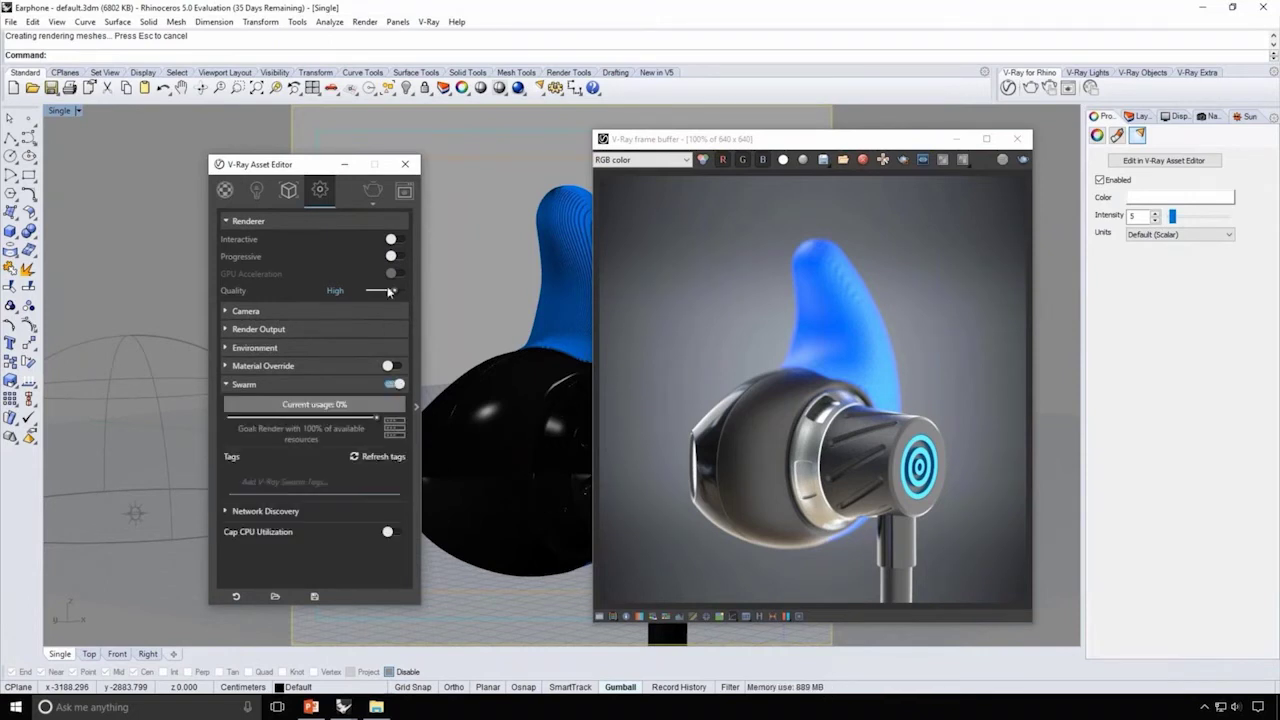
left_click(376, 193)
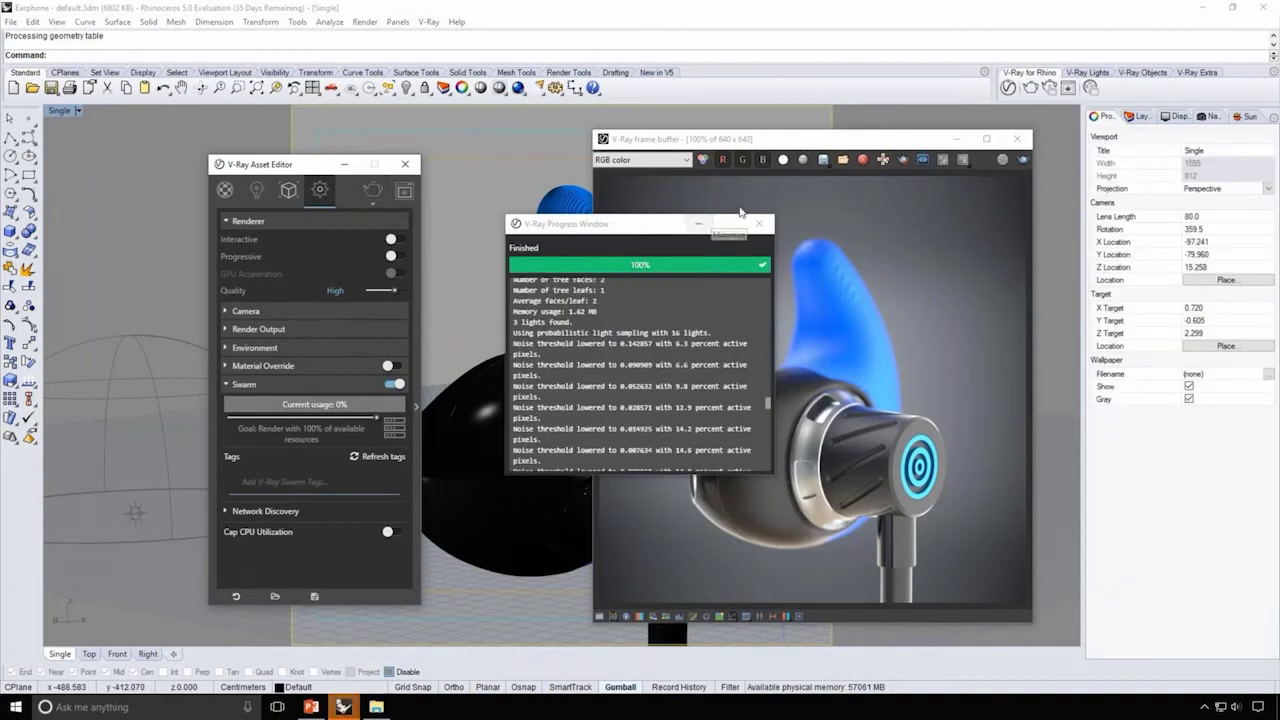
left_click(701, 227)
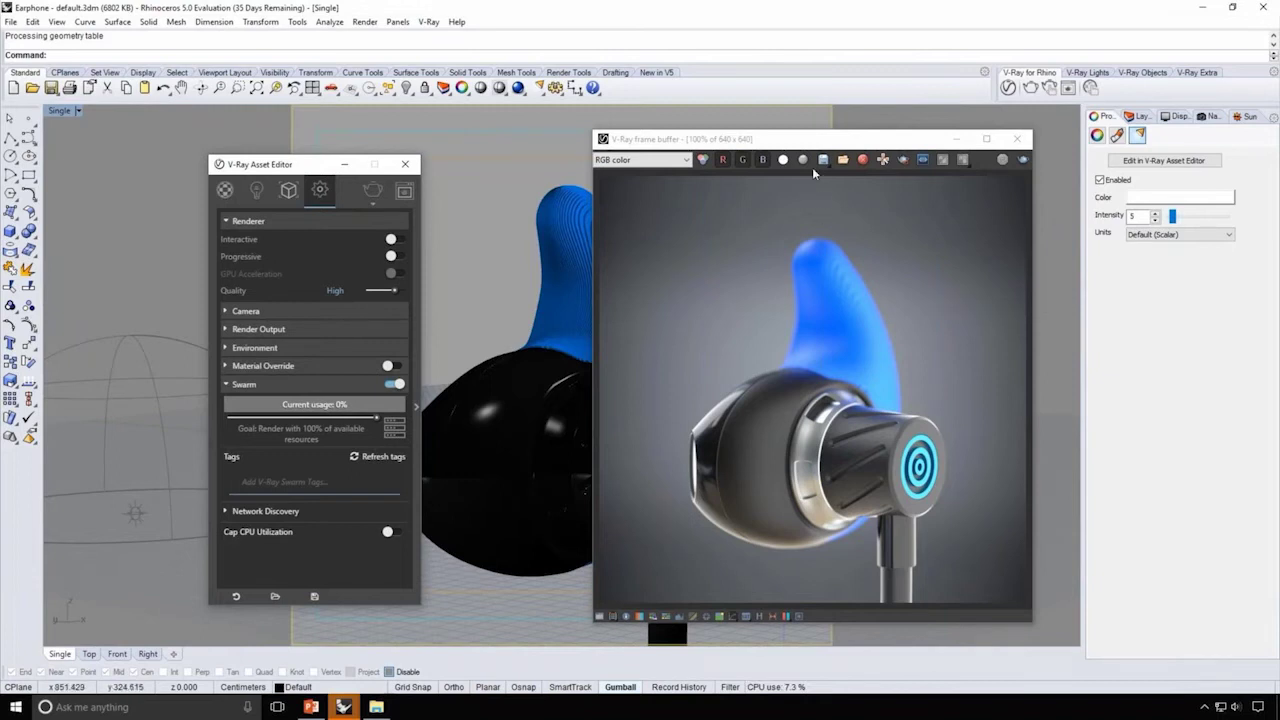
Step: Show the frame buffer's color corrections and enable Exposure with exposure about 0.13 and highlight burn about 0.8
left_click_drag(821, 146, 707, 144)
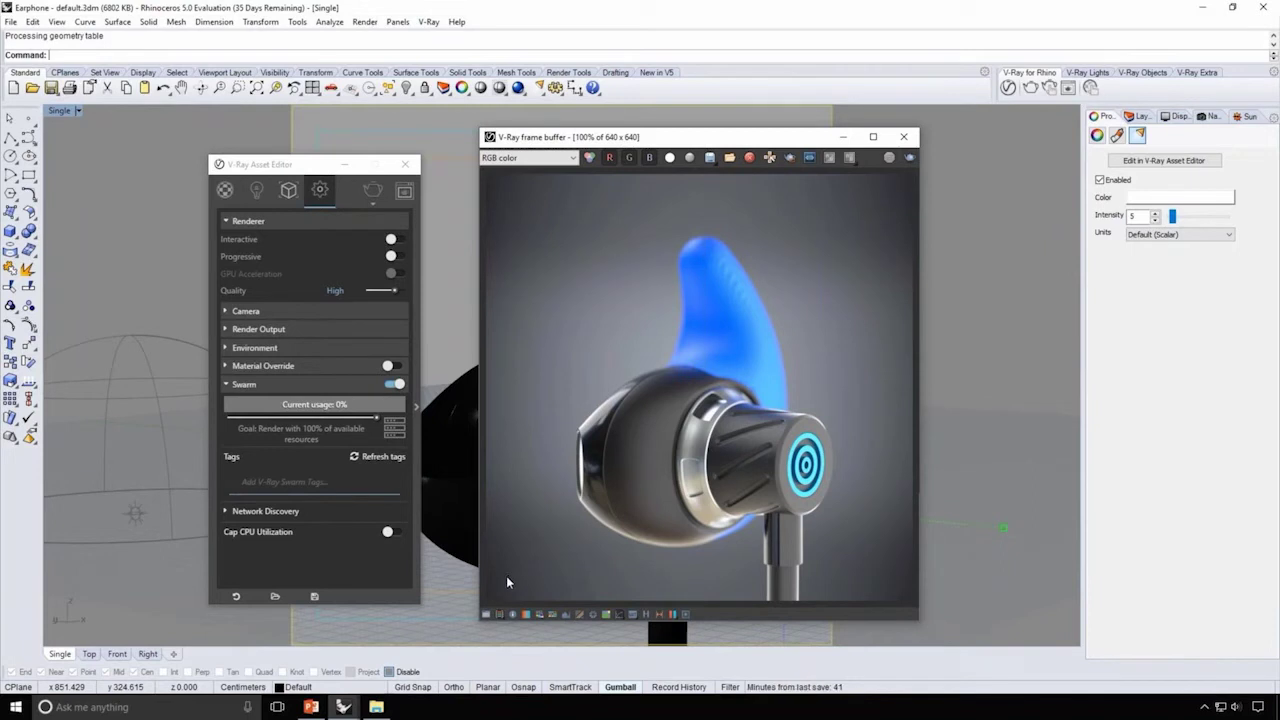
left_click(486, 616)
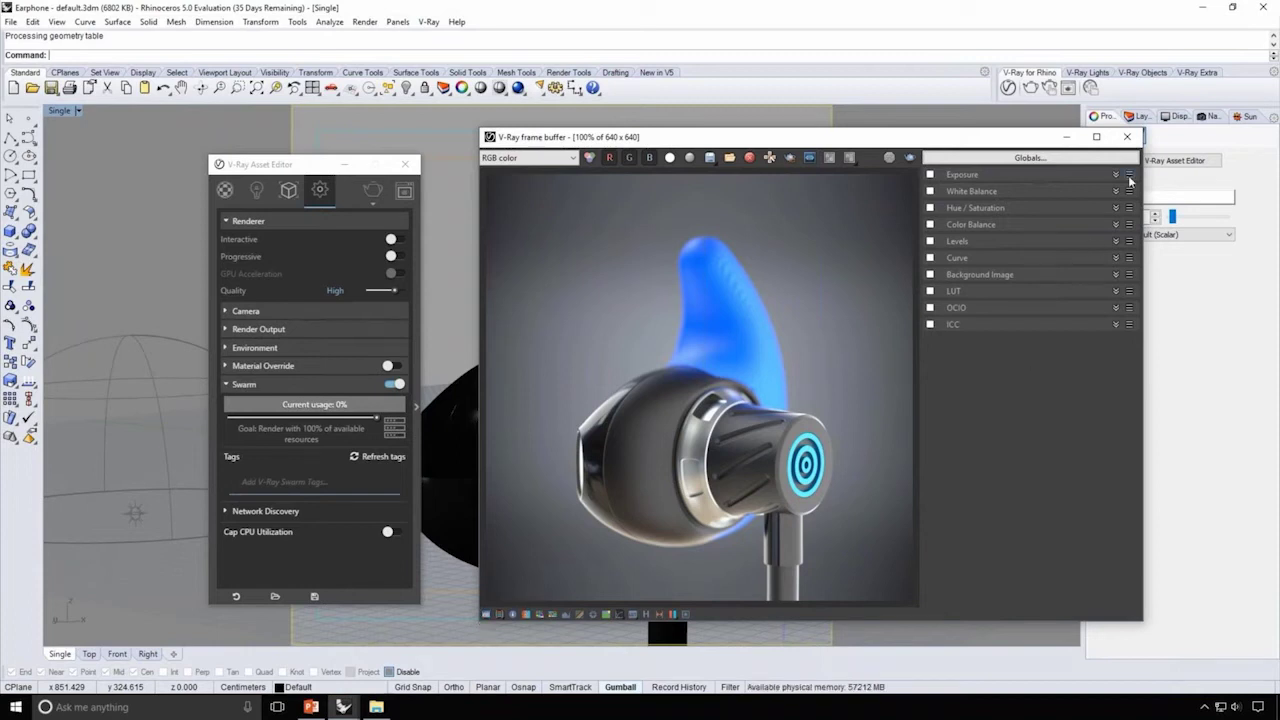
left_click(1116, 174)
left_click(931, 174)
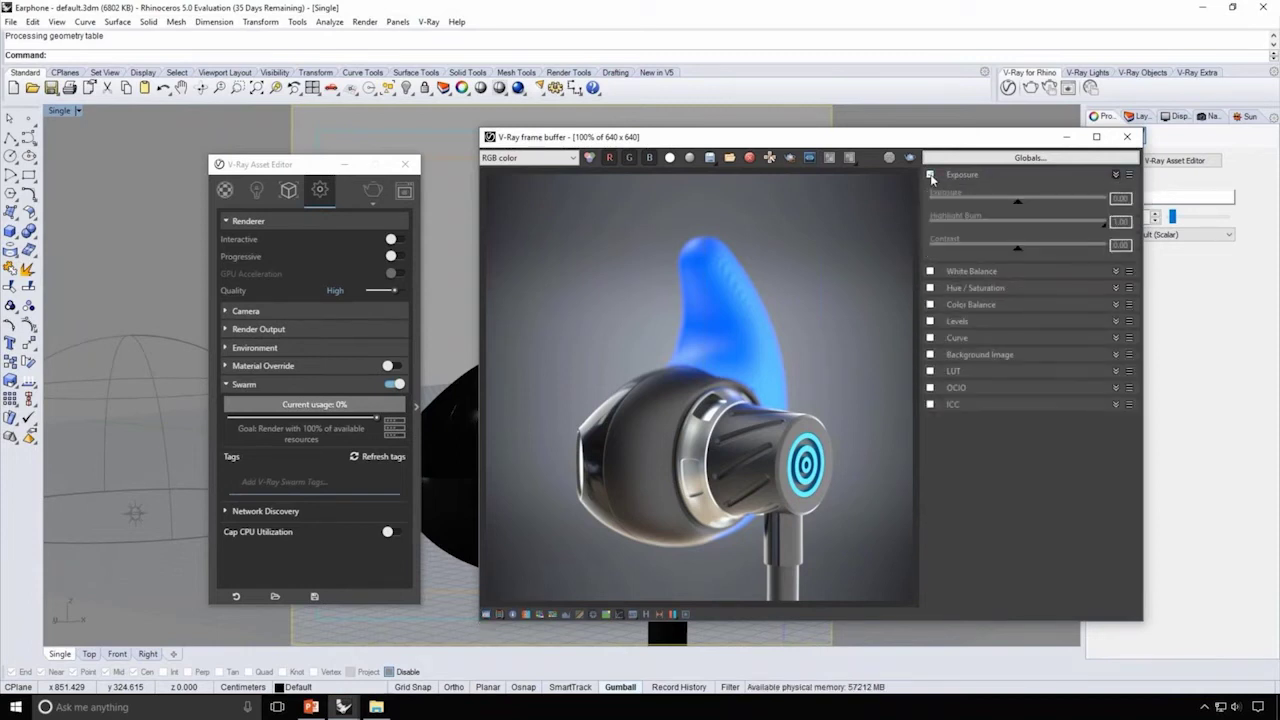
left_click_drag(1016, 207, 1021, 206)
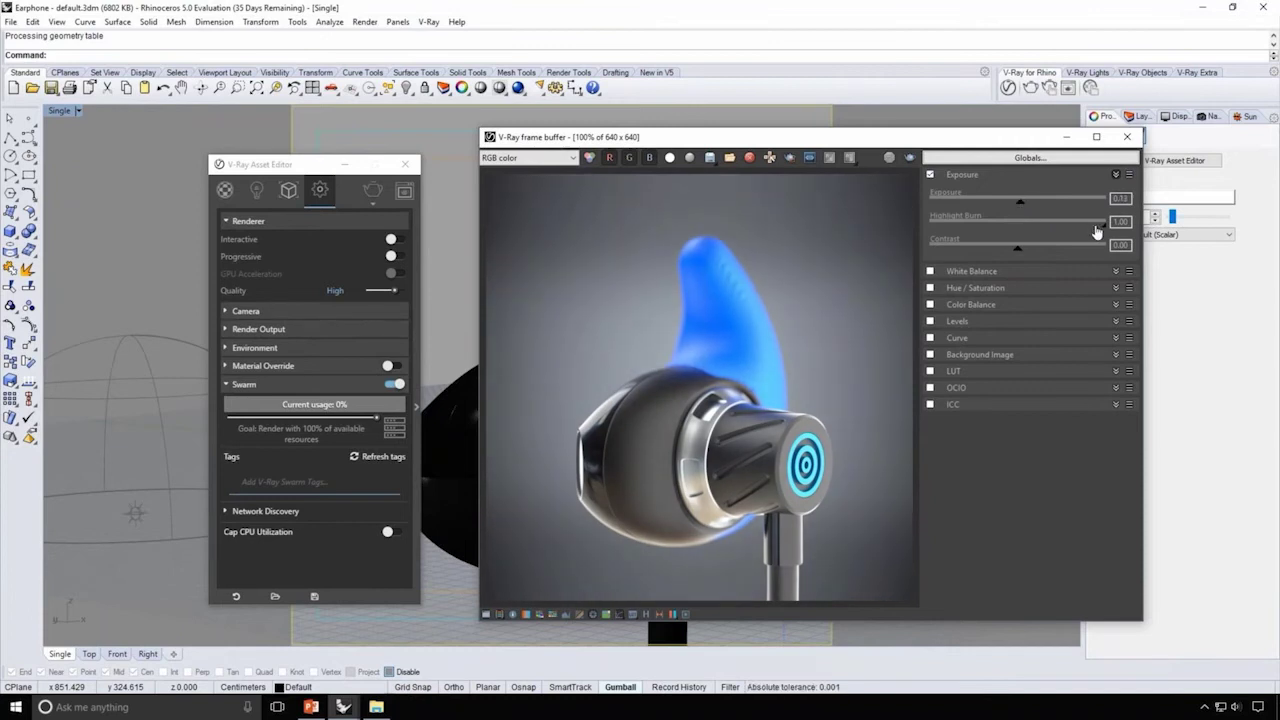
left_click_drag(1104, 229, 1071, 231)
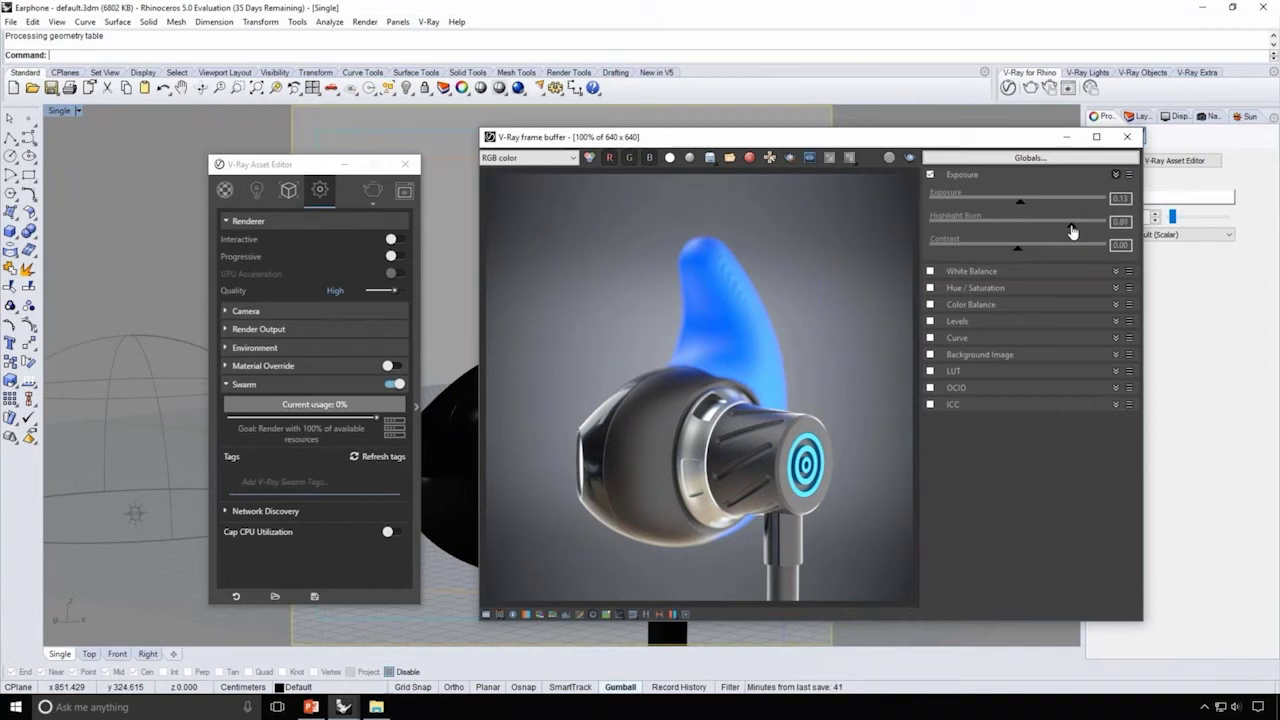
left_click(1116, 174)
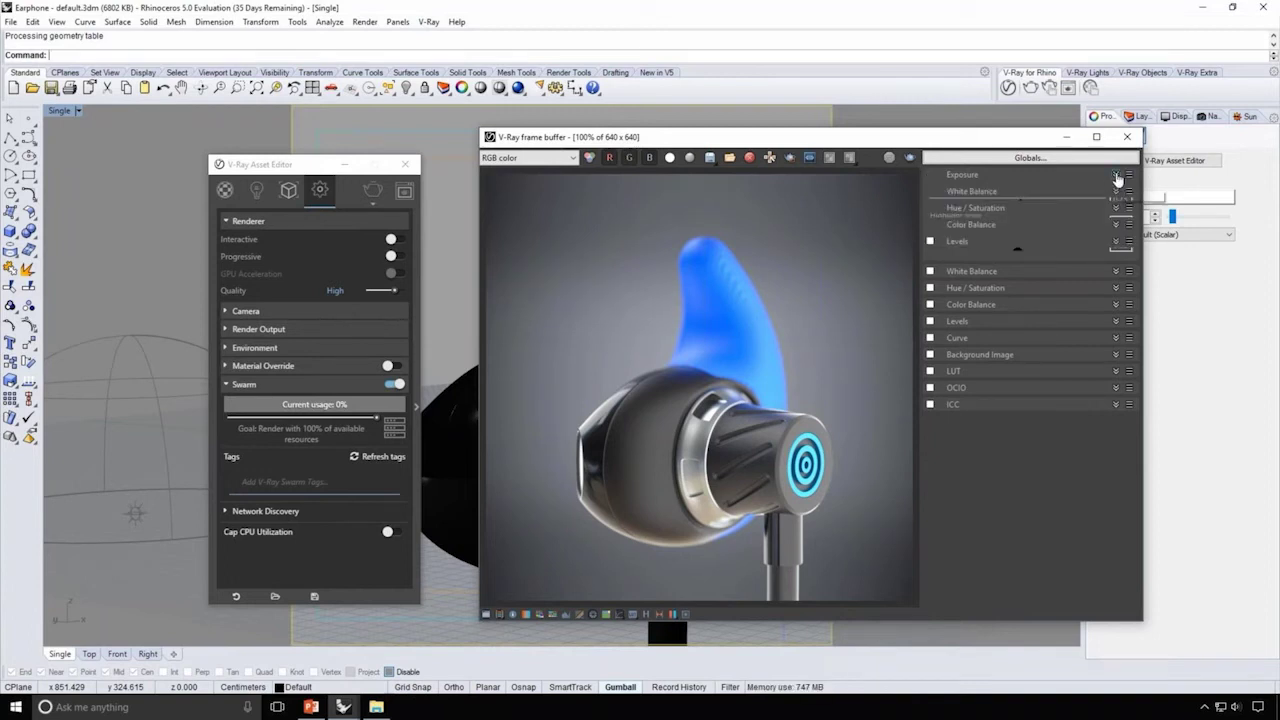
Step: Try the White Balance correction on the rendered image with a slightly higher temperature
left_click(930, 191)
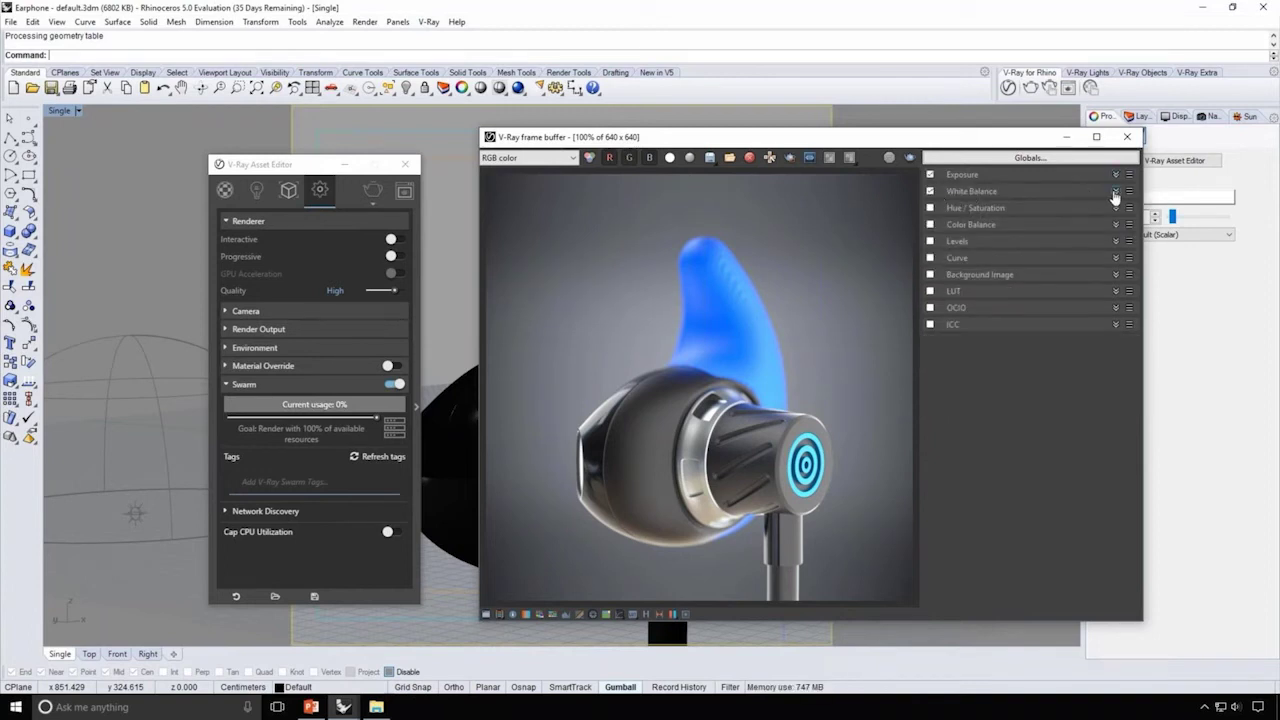
left_click(1116, 191)
mouse_move(1021, 228)
left_mouse_down()
mouse_move(1046, 222)
mouse_move(1029, 224)
left_mouse_up()
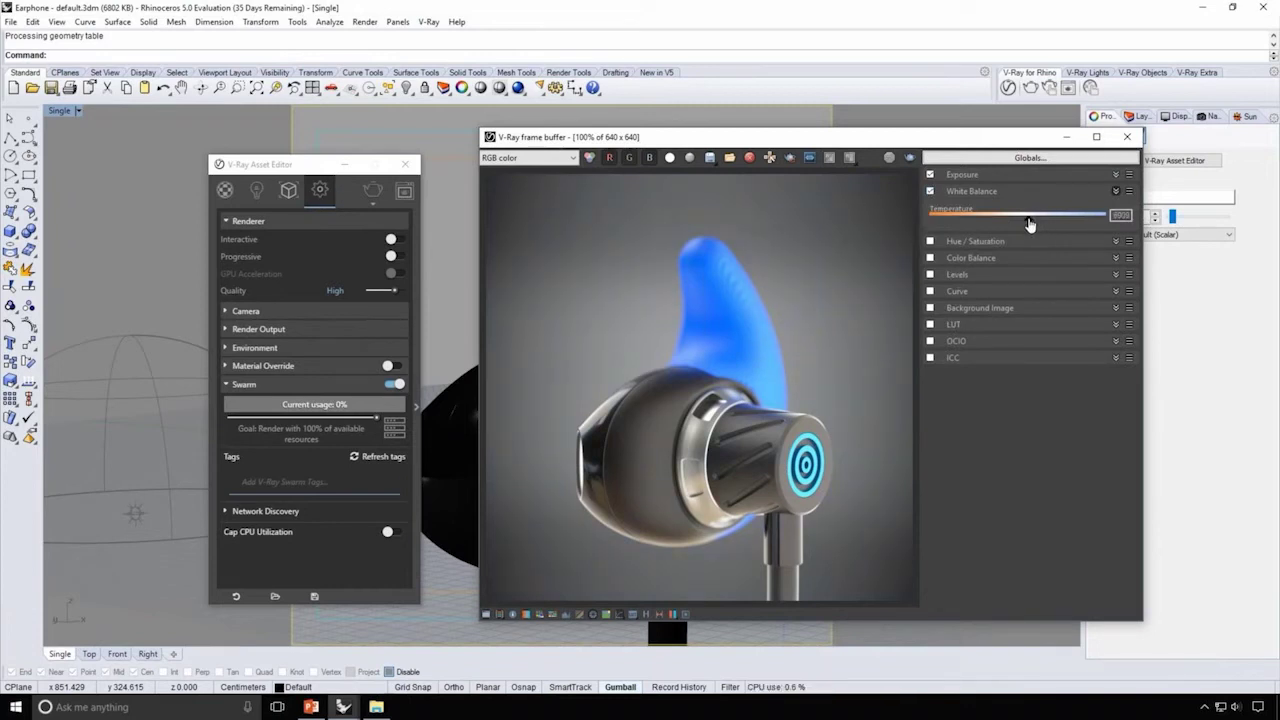
left_click(1116, 191)
left_click(930, 192)
Step: Enable the Color Balance correction and shift the shadows slightly toward cyan and blue
left_click(930, 224)
left_click(1116, 224)
left_click(982, 246)
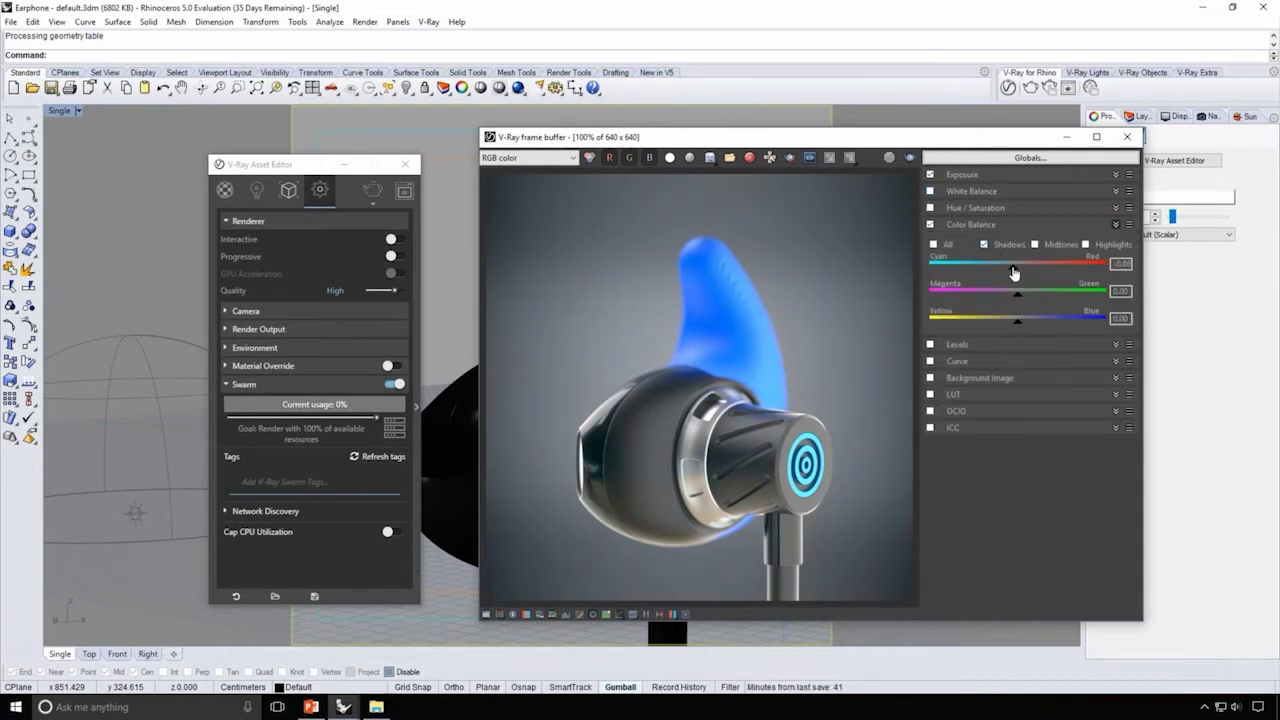
left_click_drag(1018, 321, 1023, 327)
left_click(1116, 224)
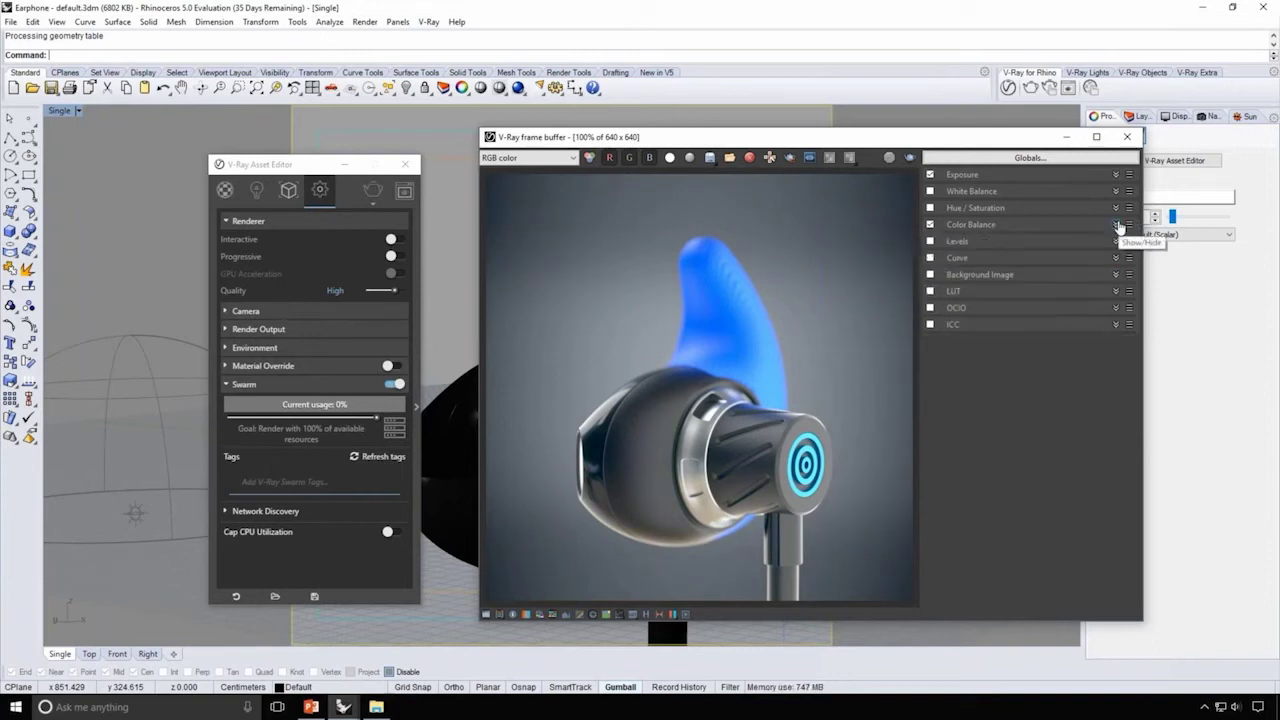
Step: Enable the Curve correction and bend it into a gentle S-shape to raise the rendered image's contrast
left_click(1116, 257)
left_click(930, 258)
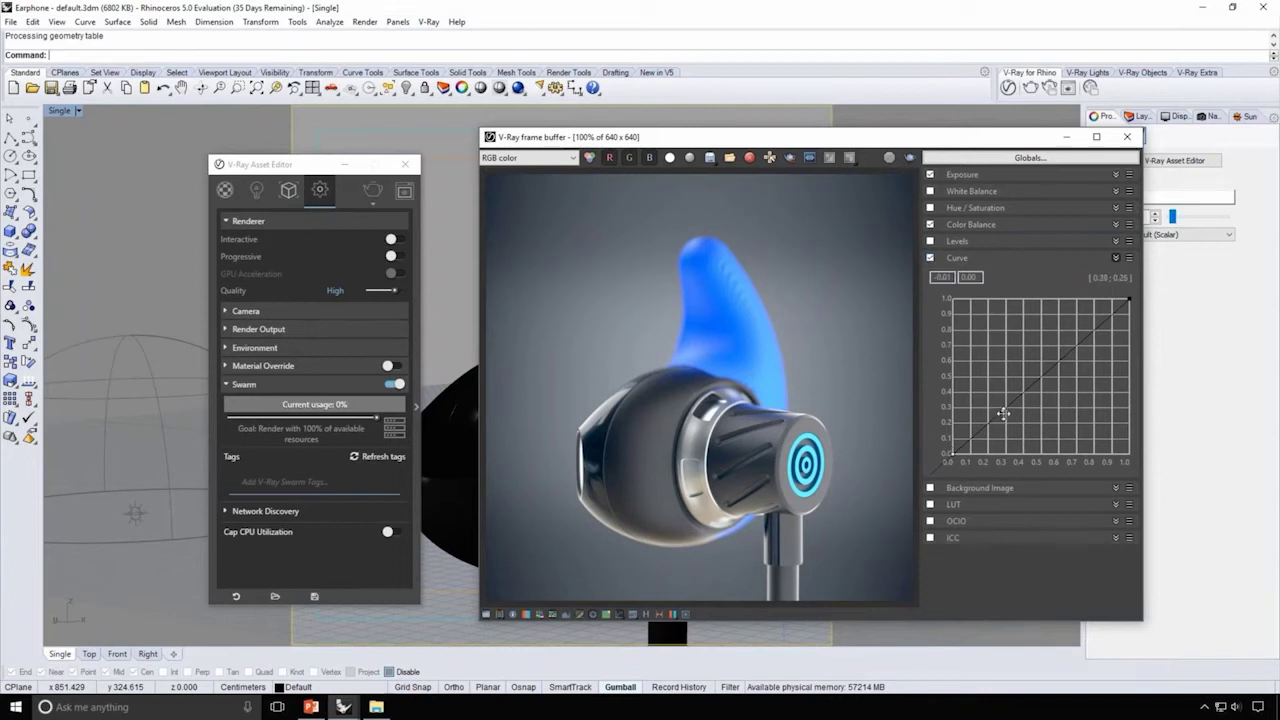
left_click_drag(1003, 413, 1012, 419)
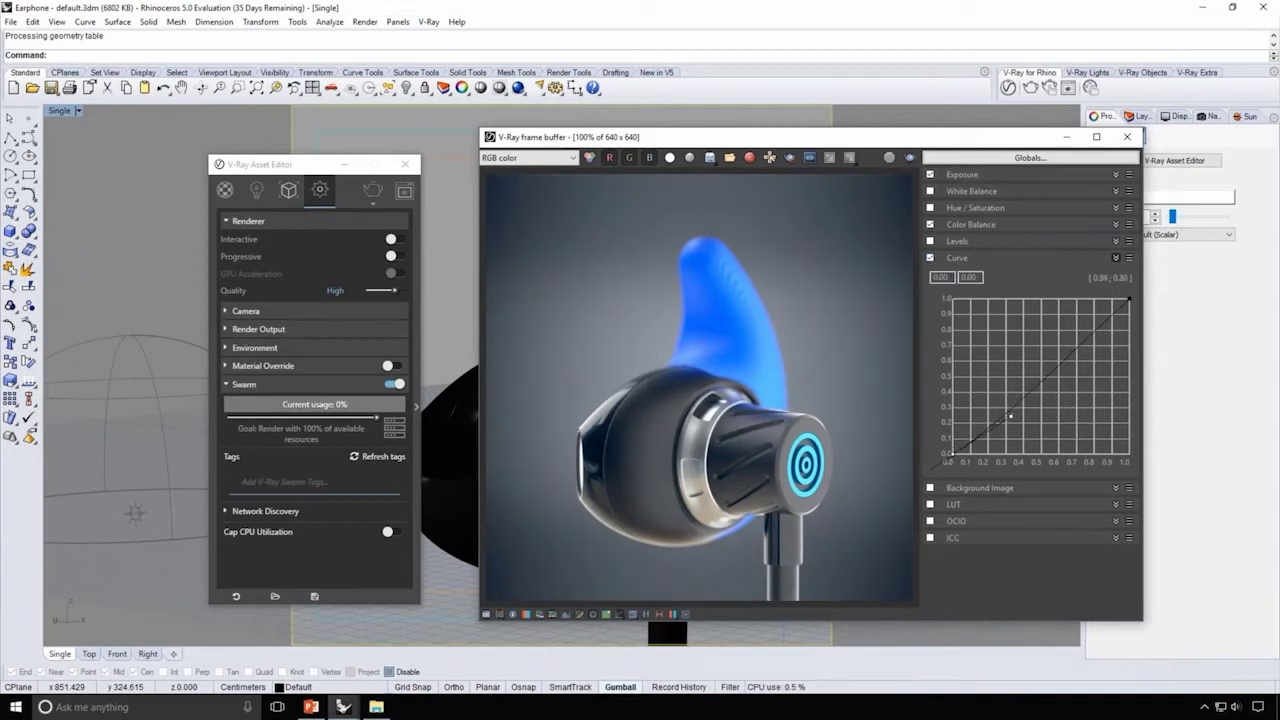
left_click(1129, 301)
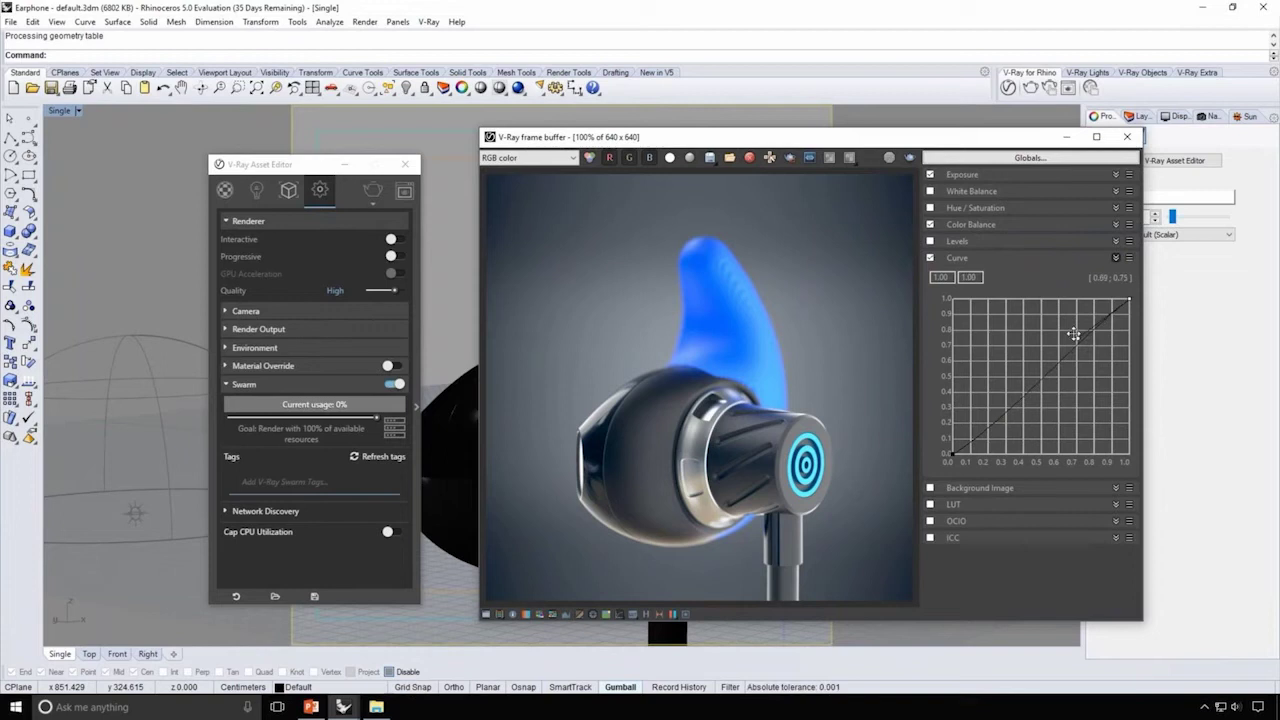
left_click(1116, 258)
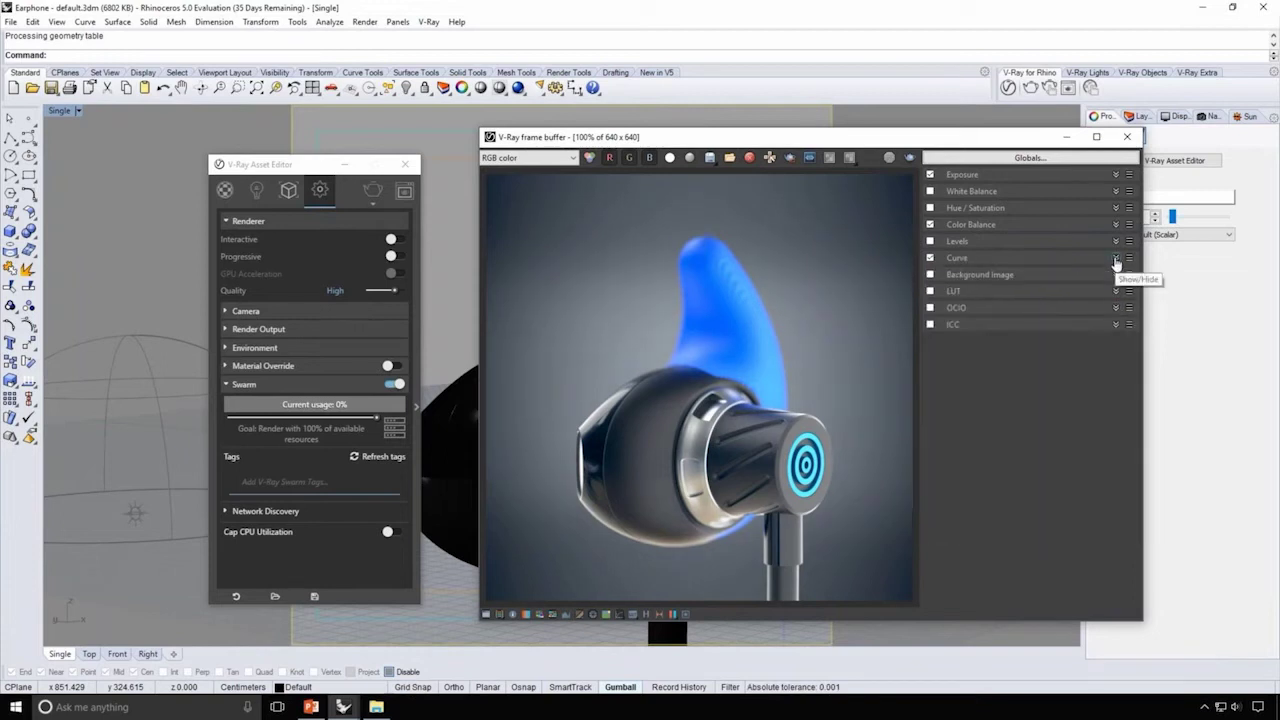
Step: Examine the LUT correction options, hide the correction controls and shift the frame buffer slightly away from the Asset Editor
left_click(1116, 291)
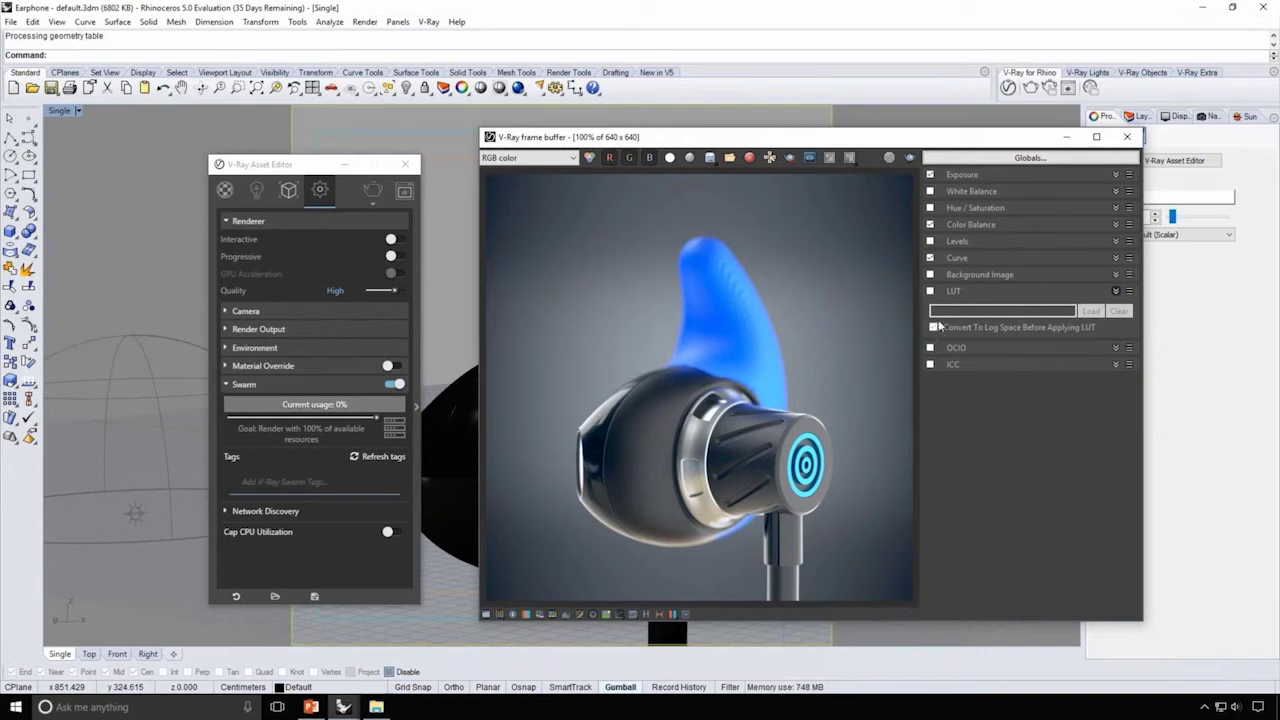
left_click(1116, 291)
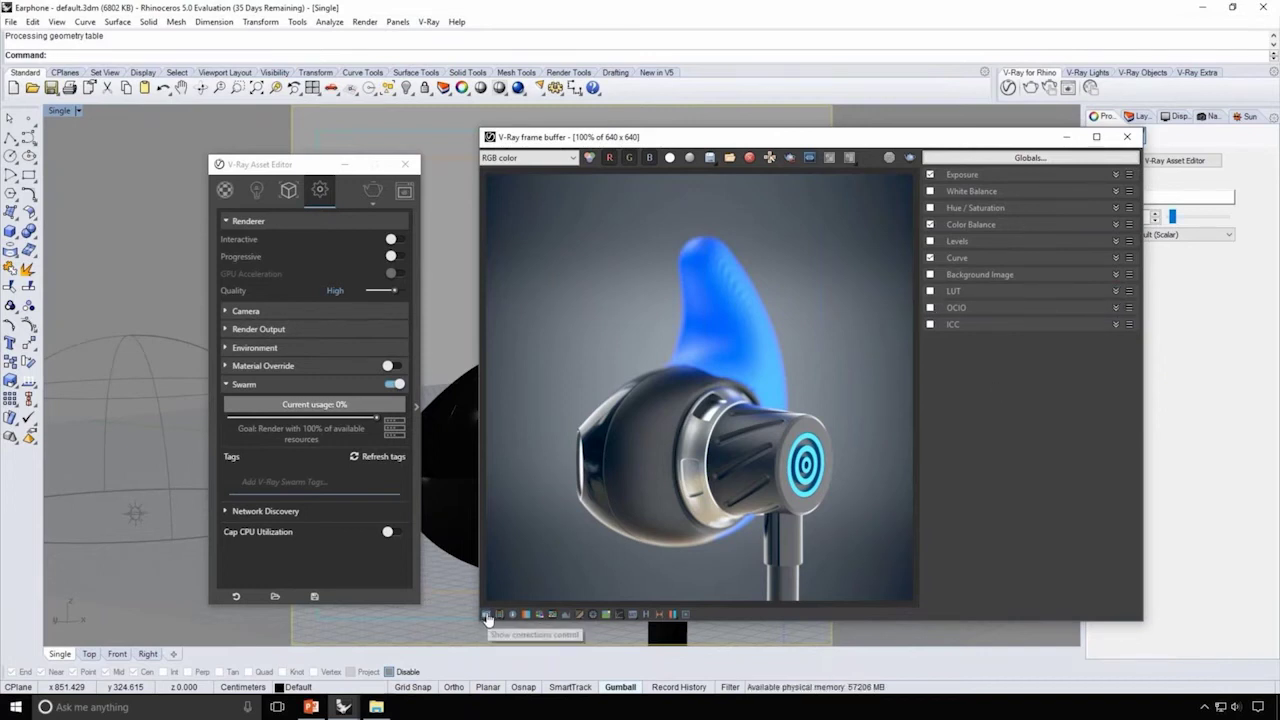
left_click(487, 614)
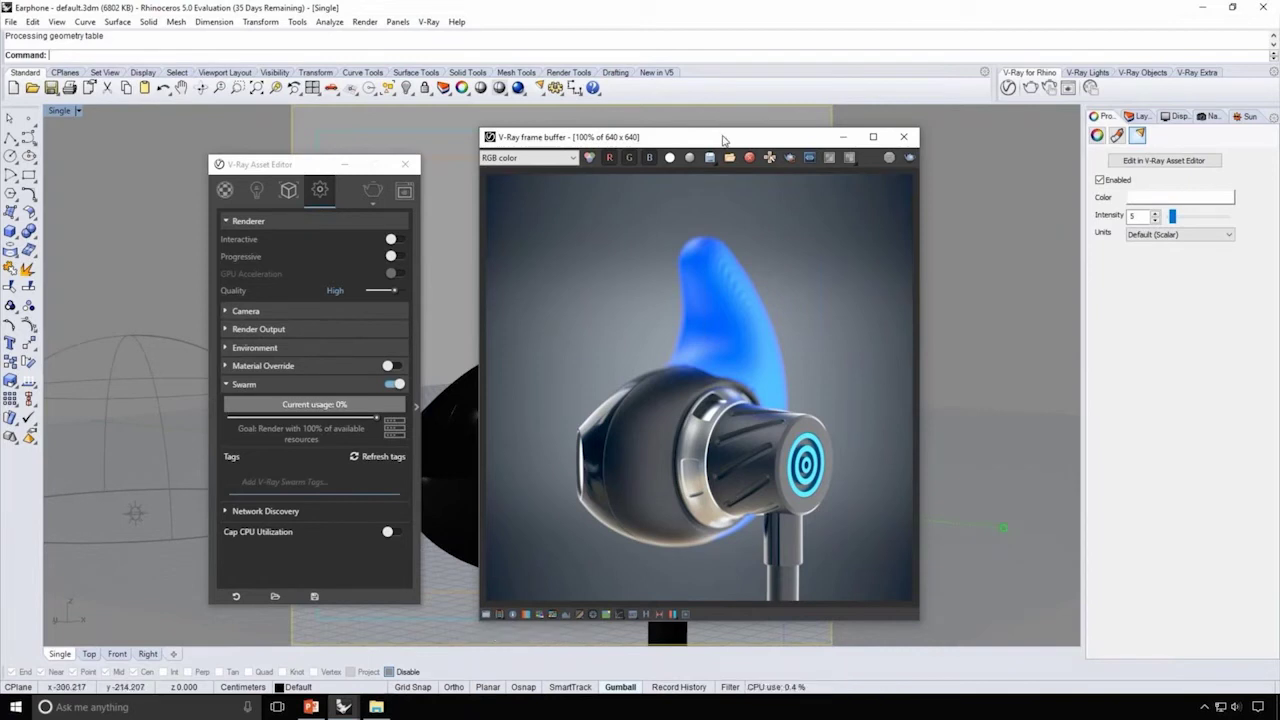
left_click_drag(723, 140, 757, 140)
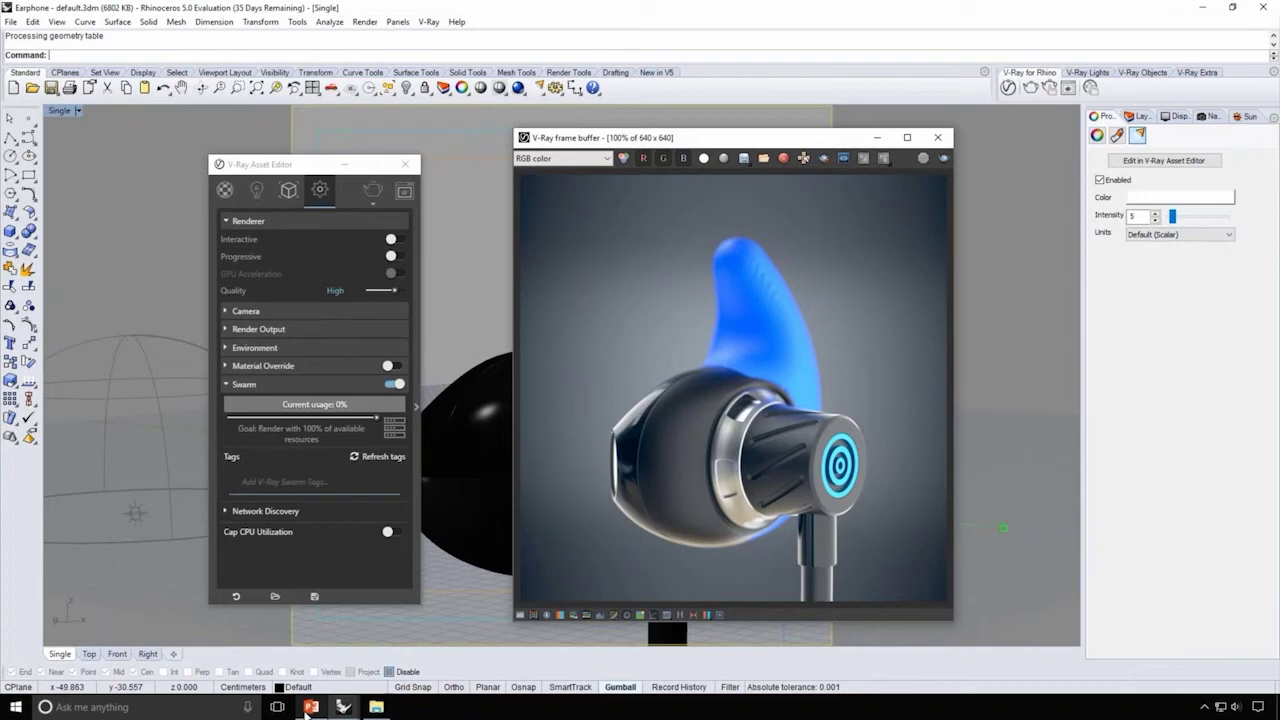
Step: Open the V-Ray Asset Editor in the building exterior scene
mouse_move(307, 712)
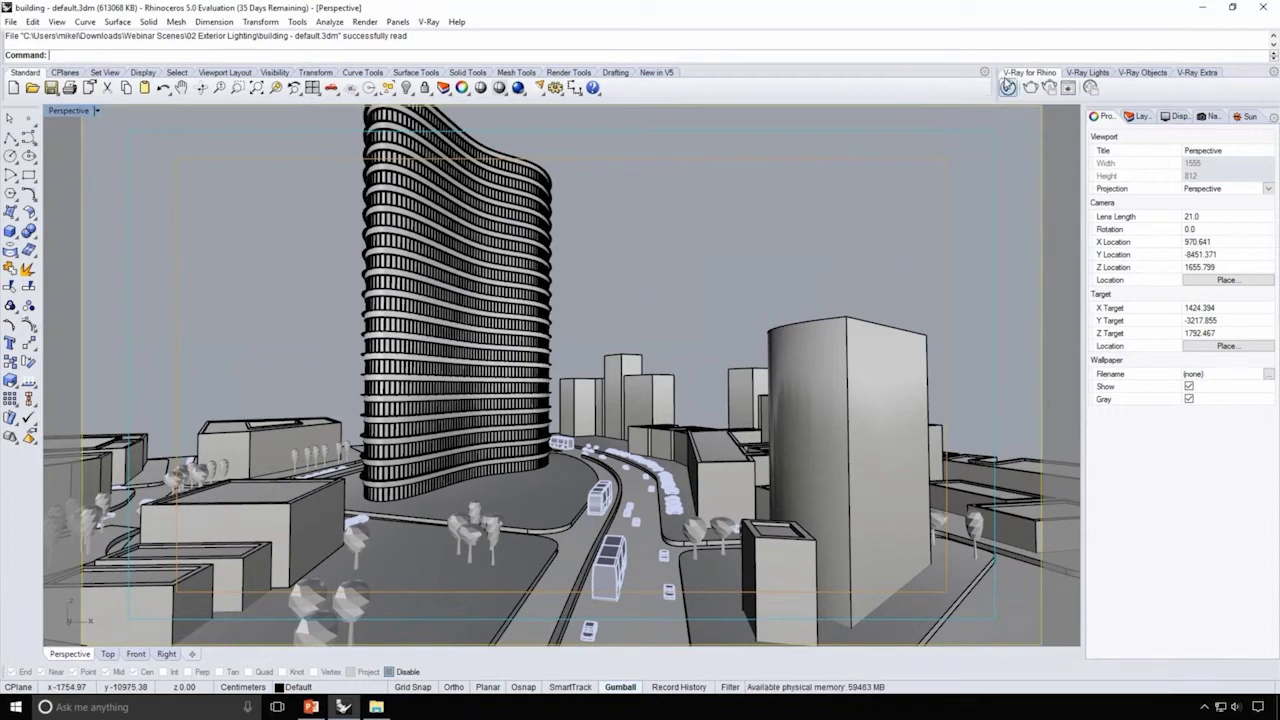
left_click(1008, 88)
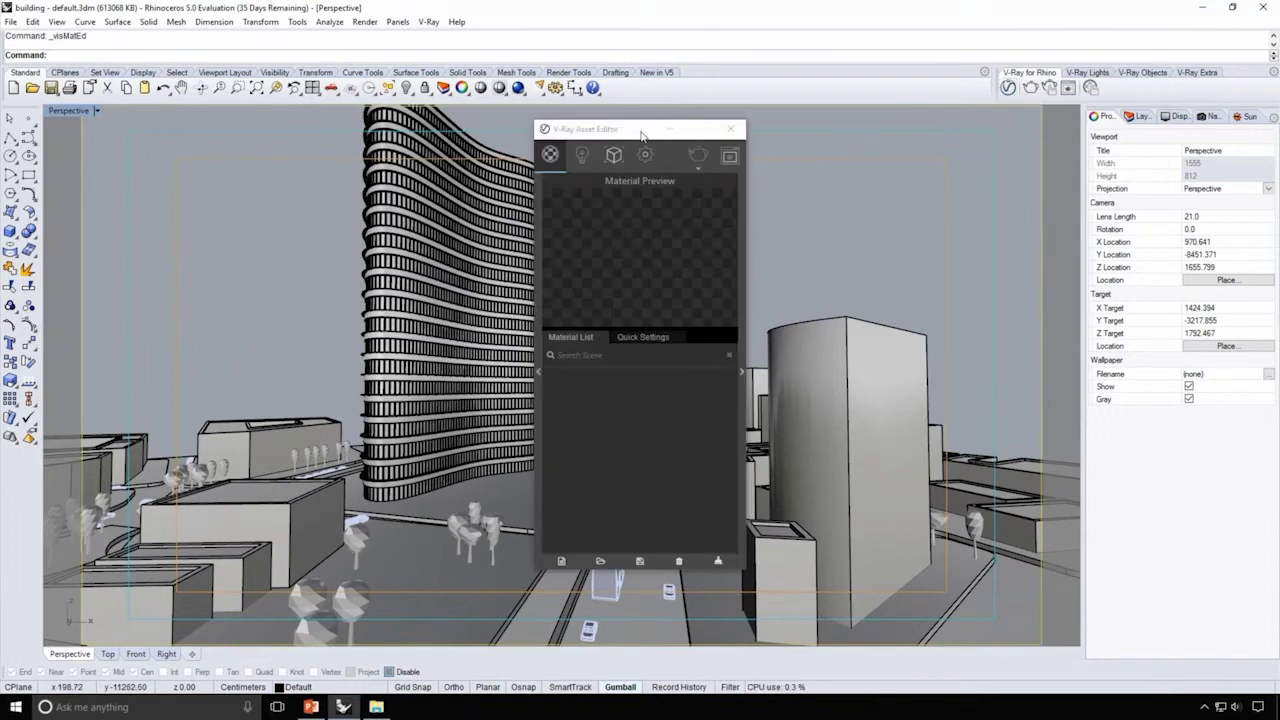
Step: Start an interactive render of the building scene, keeping the Asset Editor and the frame buffer side by side
left_click_drag(645, 138, 258, 151)
left_click(1049, 88)
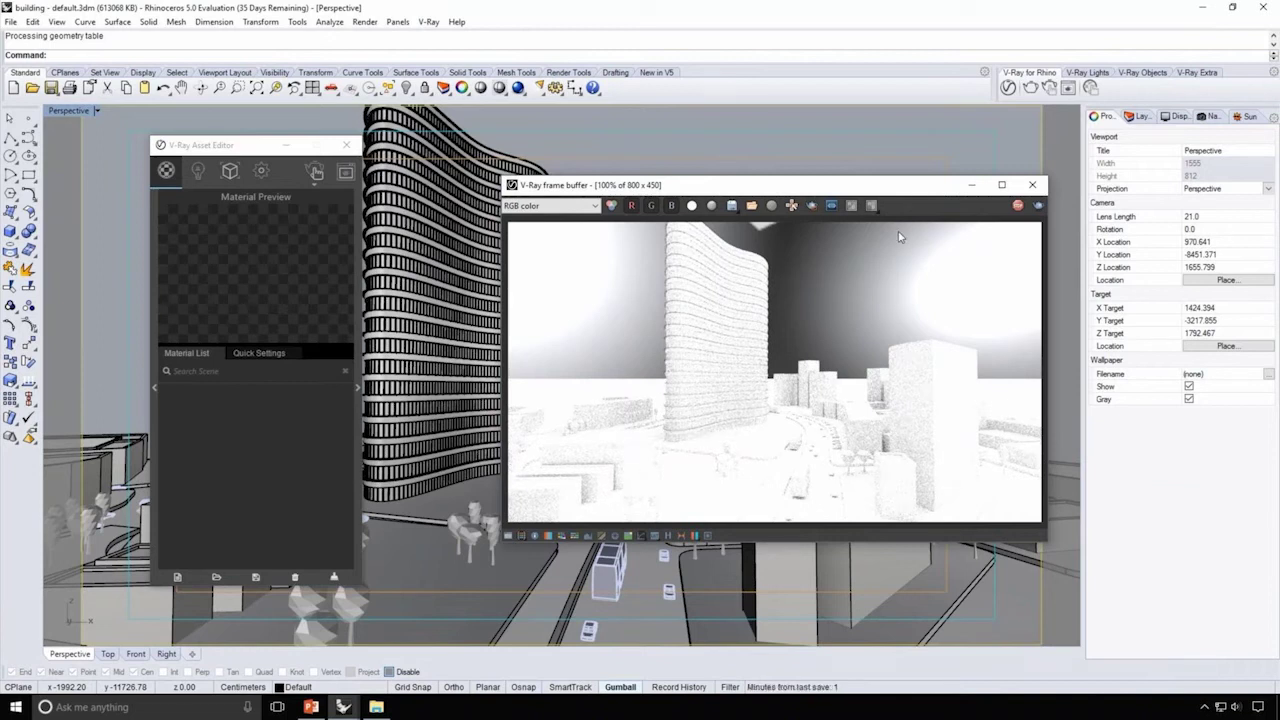
left_click_drag(866, 190, 877, 201)
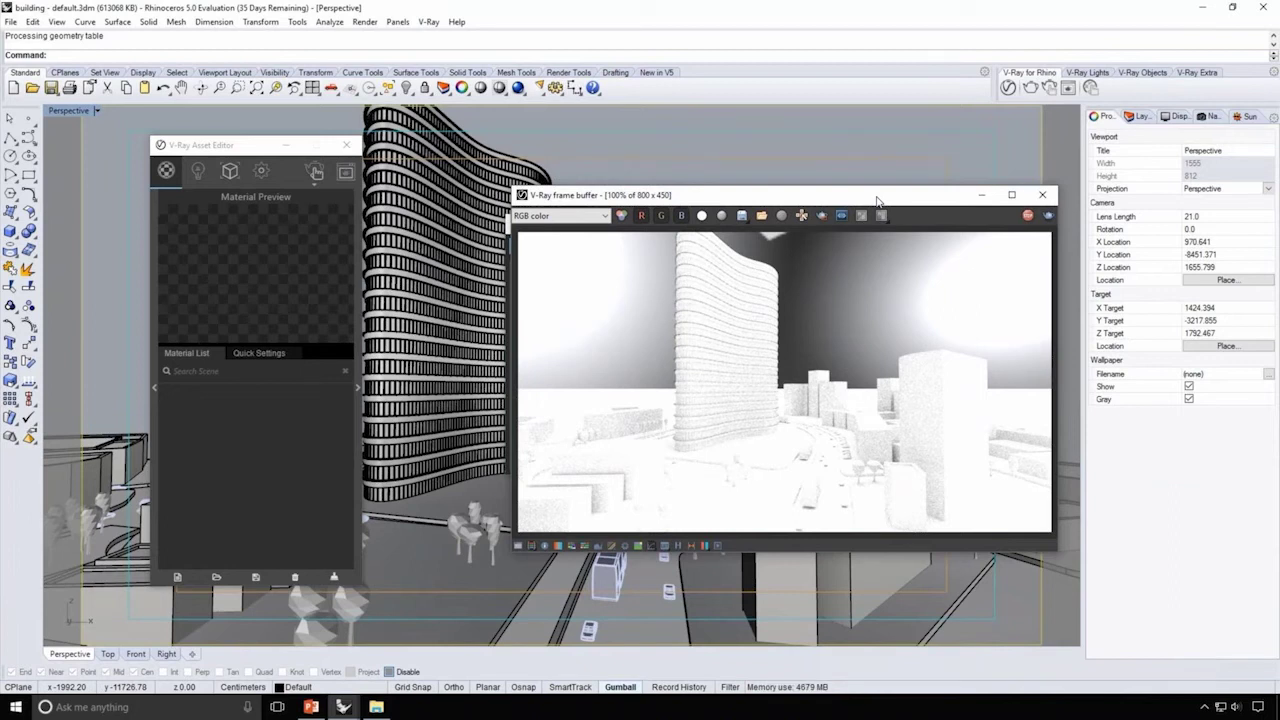
Step: Enable the Rhino Document Sun in its SunLight parameters and collapse the light's settings
left_click(201, 173)
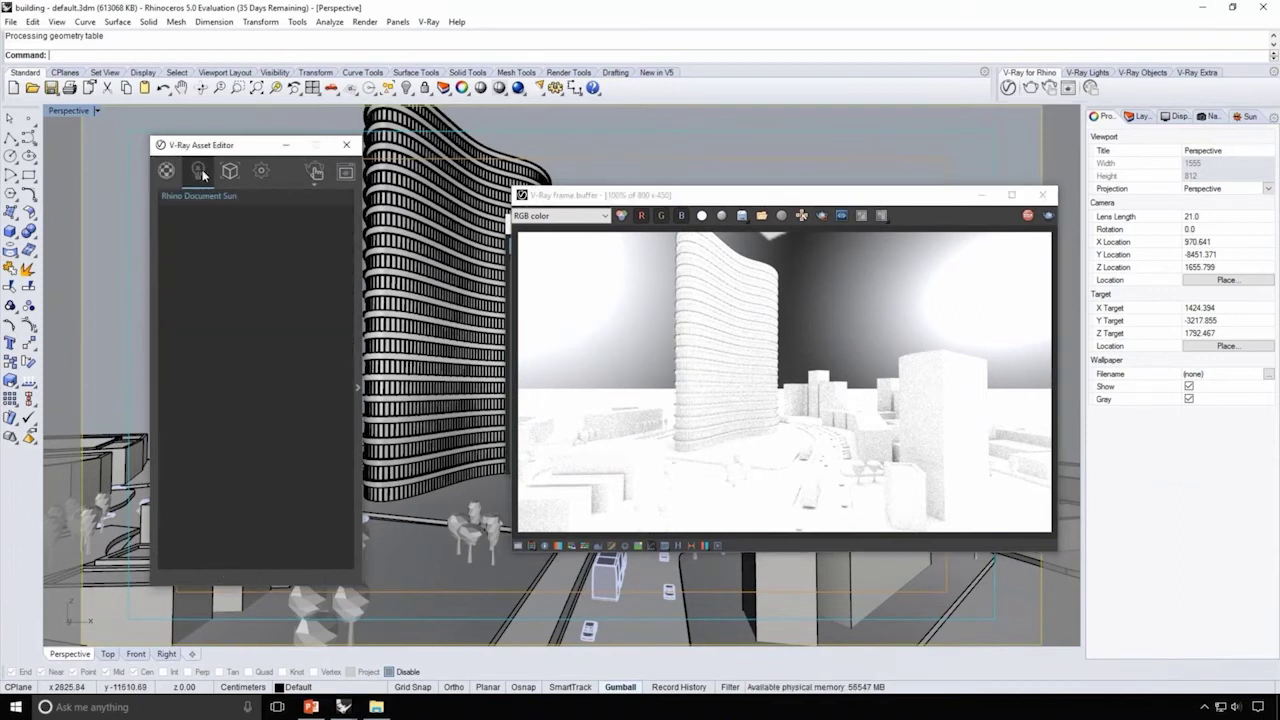
left_click(357, 233)
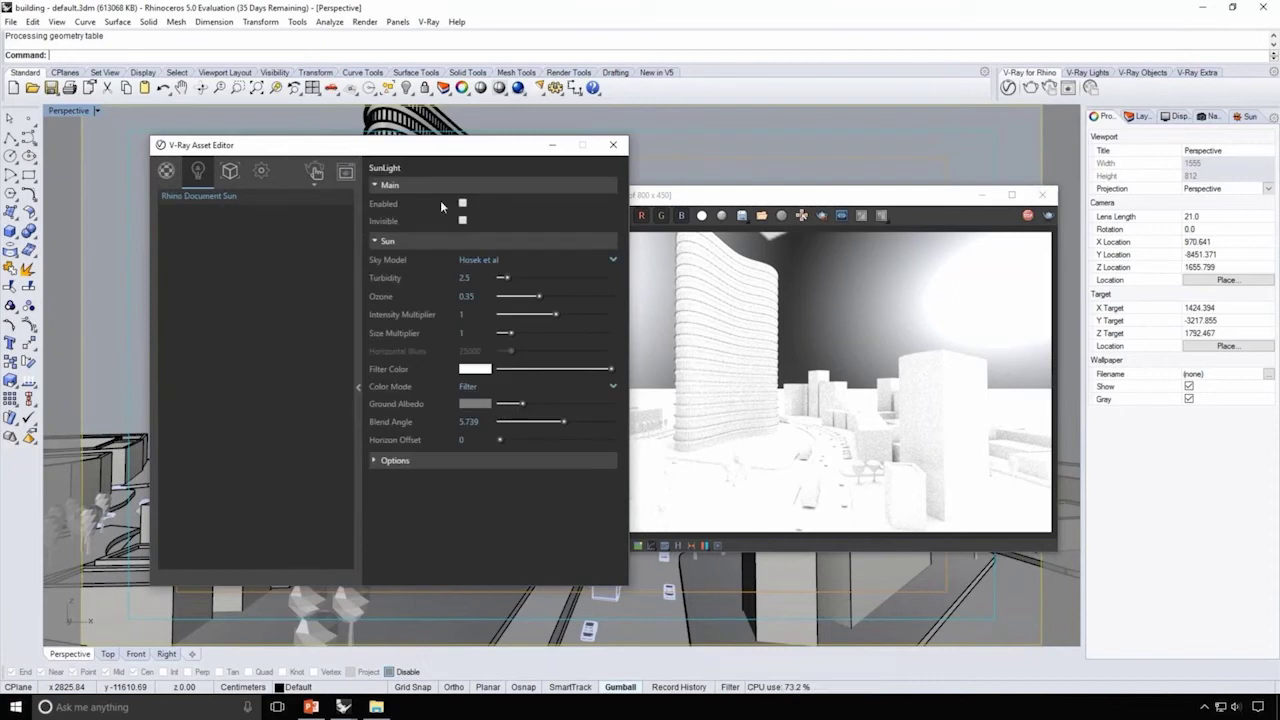
left_click(462, 204)
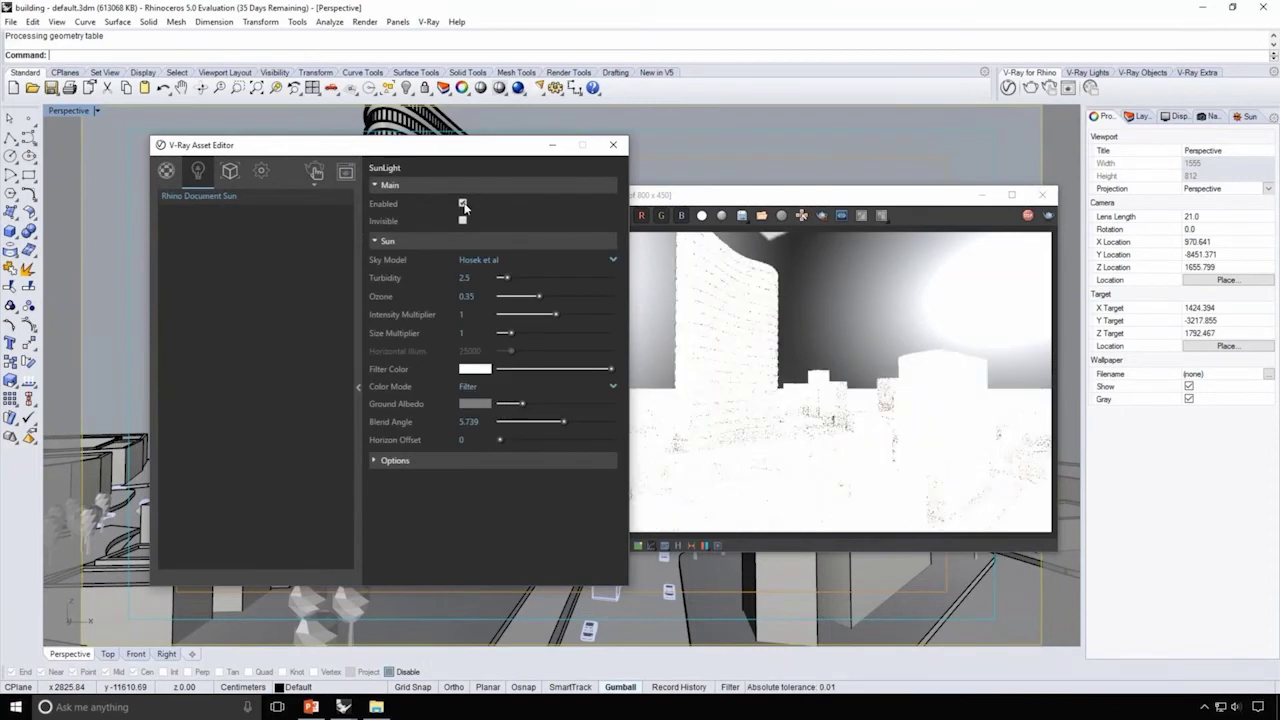
left_click(359, 252)
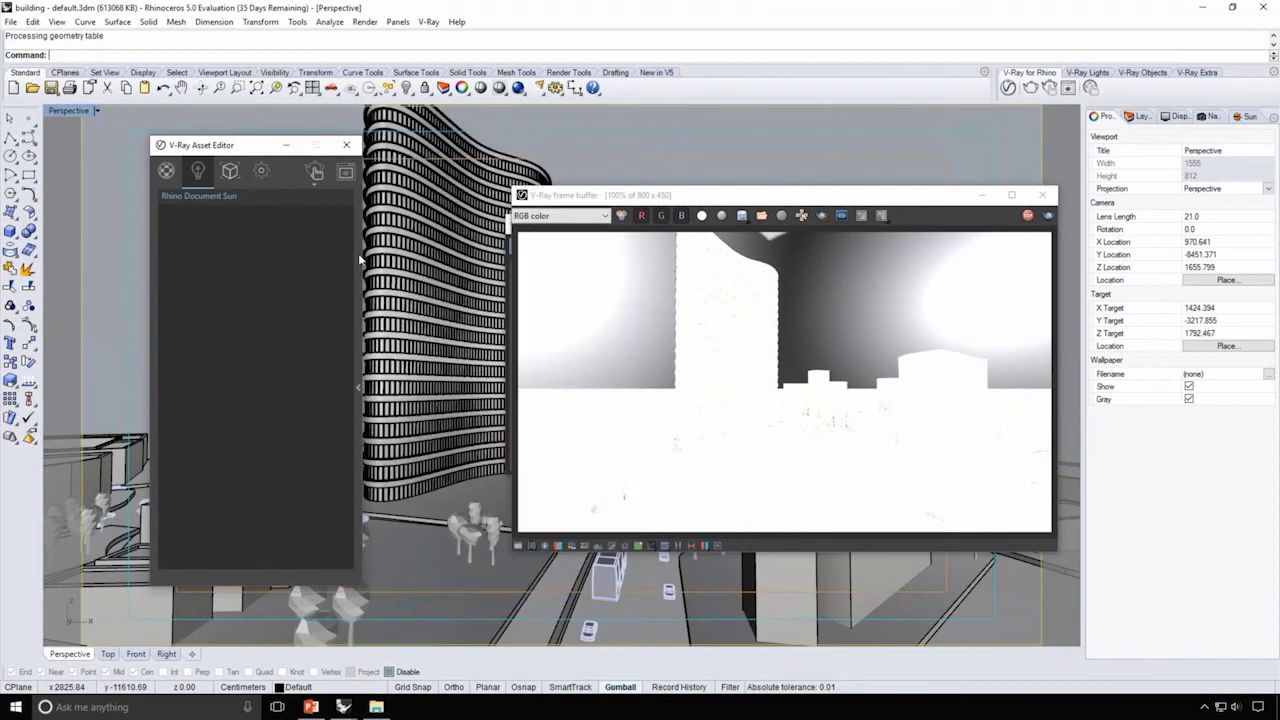
Step: Set the Standard Camera's Exposure Value (EV) to 15 in the render settings
left_click(268, 174)
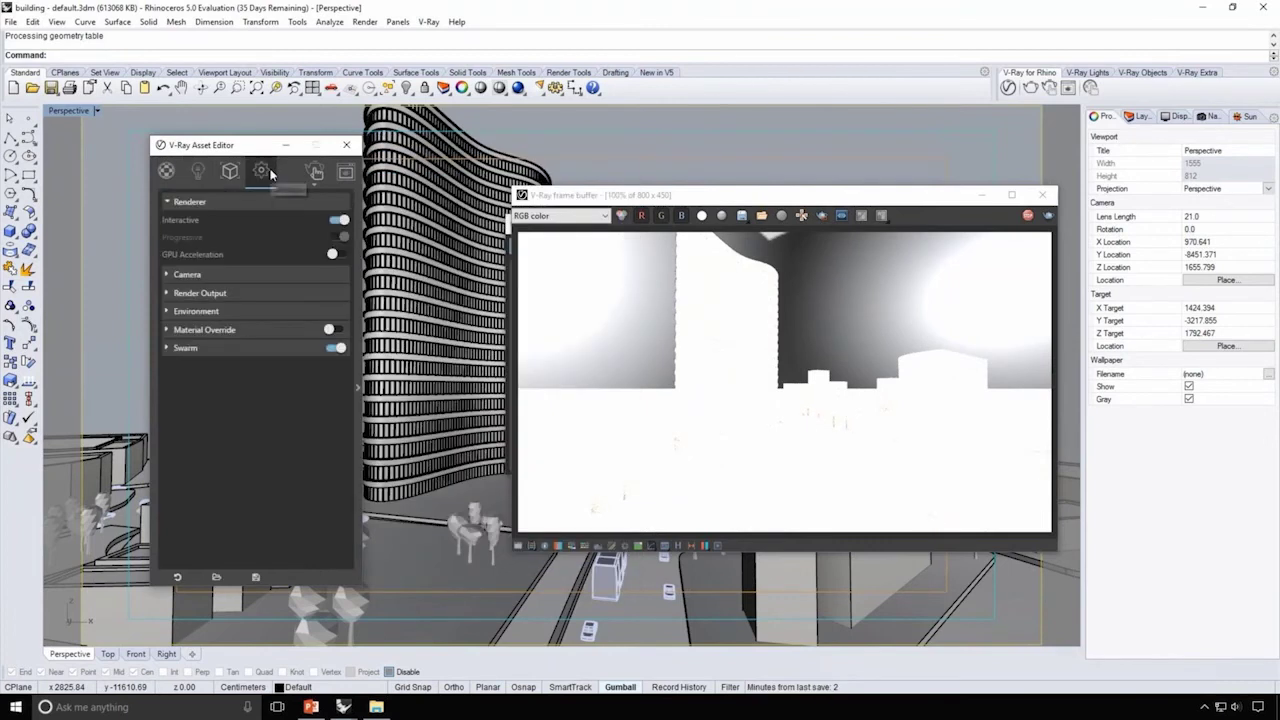
left_click(259, 273)
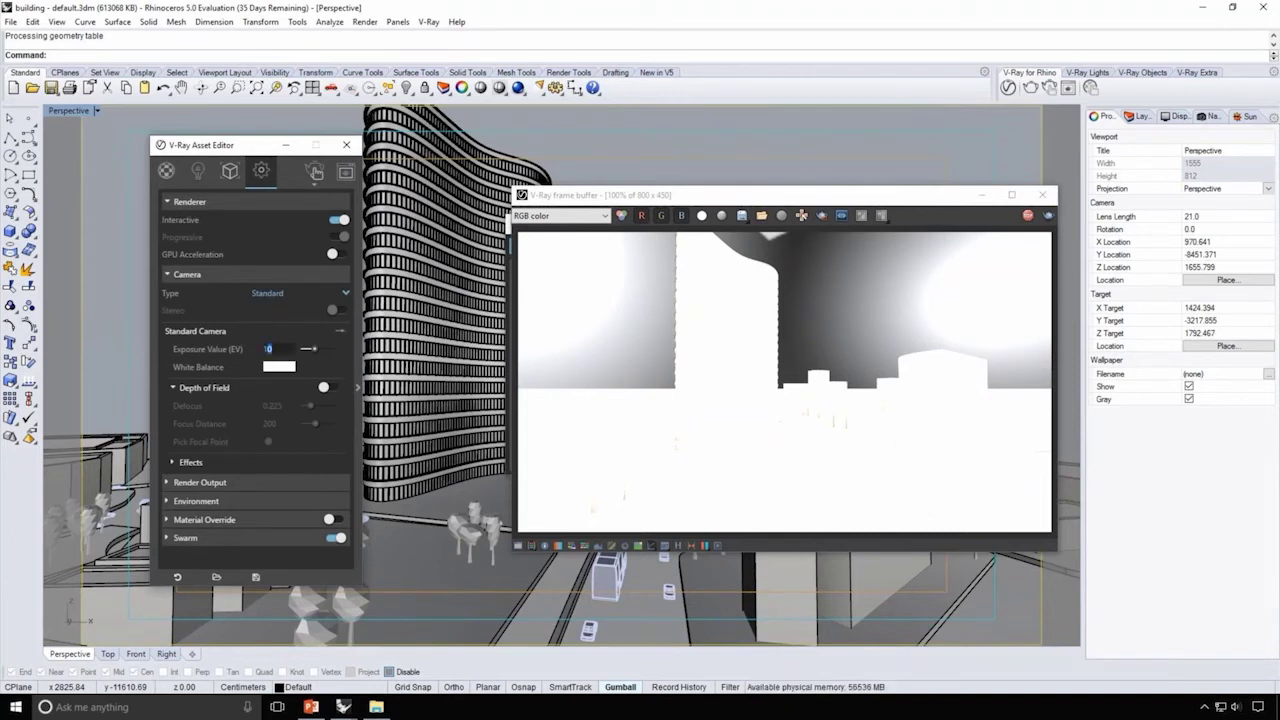
key("Return")
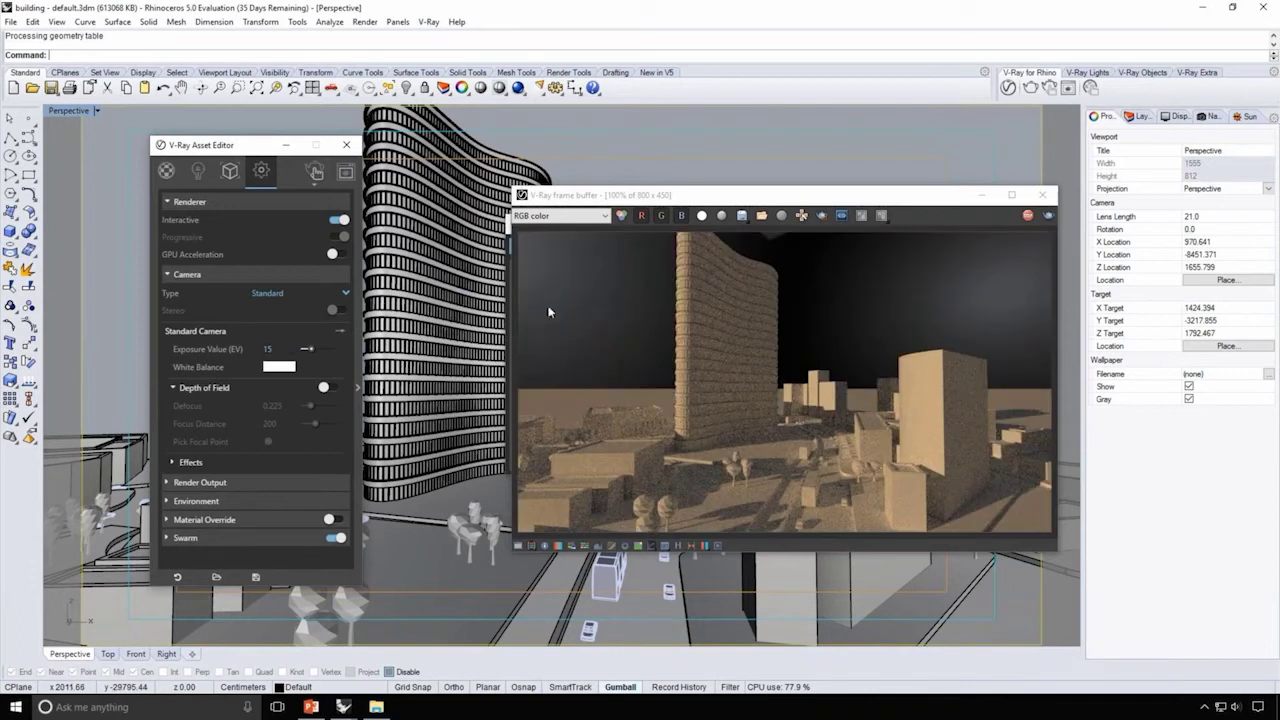
Step: Replace the bitmap texture in the render environment's background with a Sky texture
left_click(226, 272)
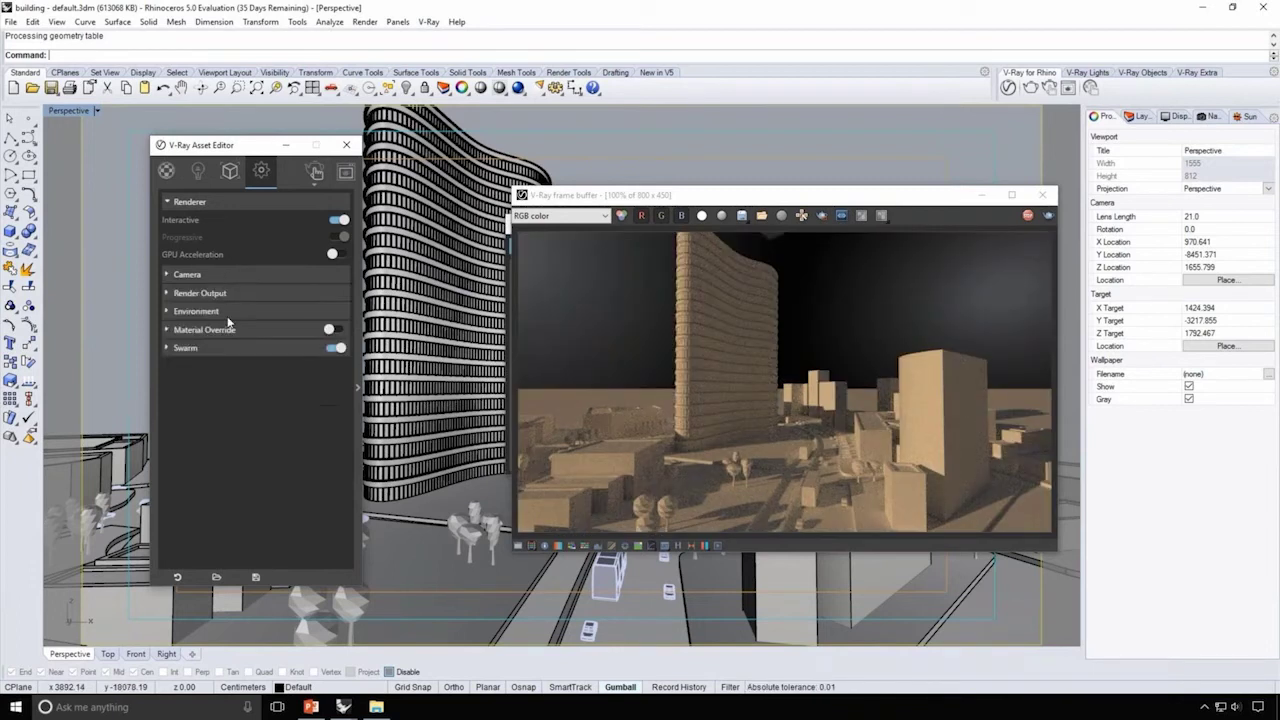
left_click(178, 313)
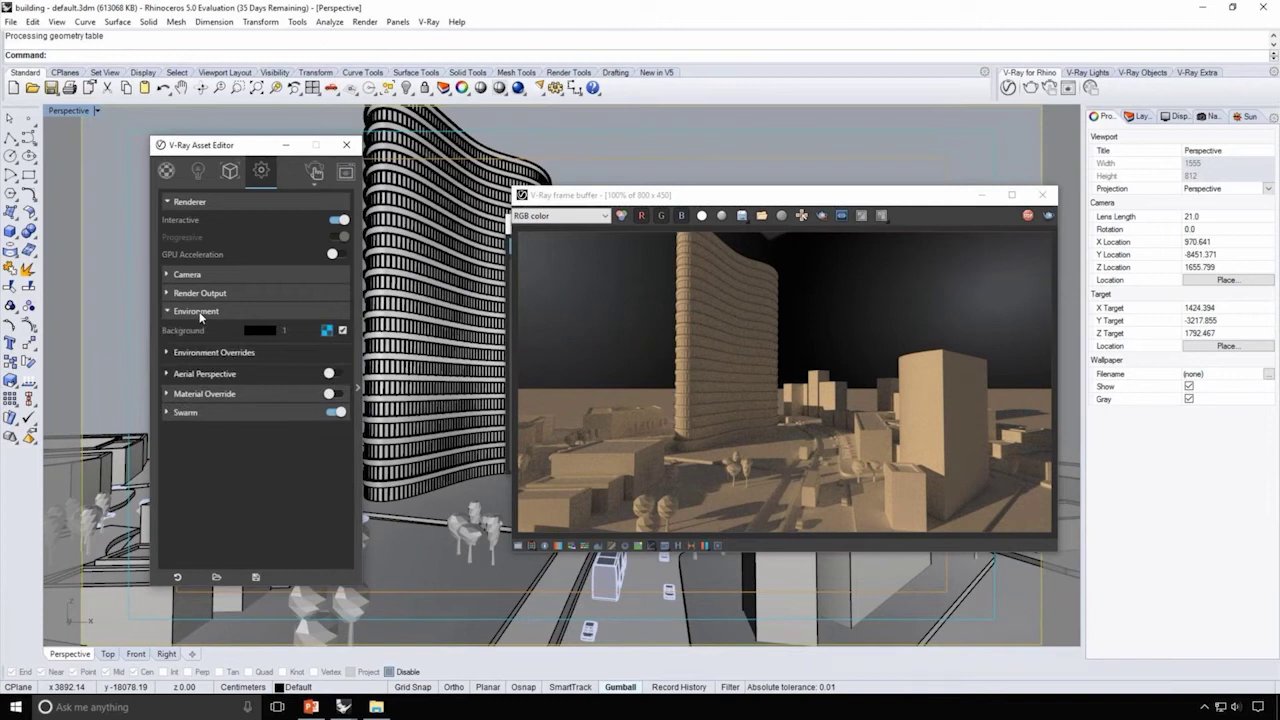
left_click(326, 332)
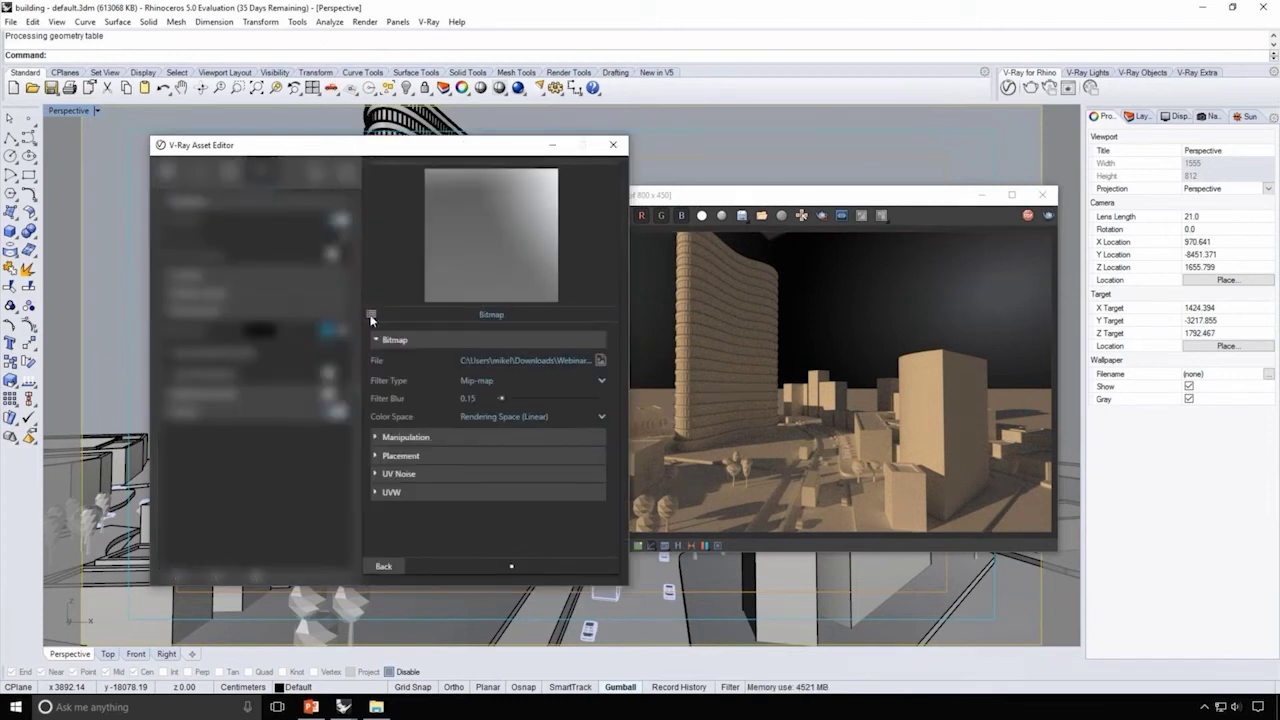
left_click(371, 315)
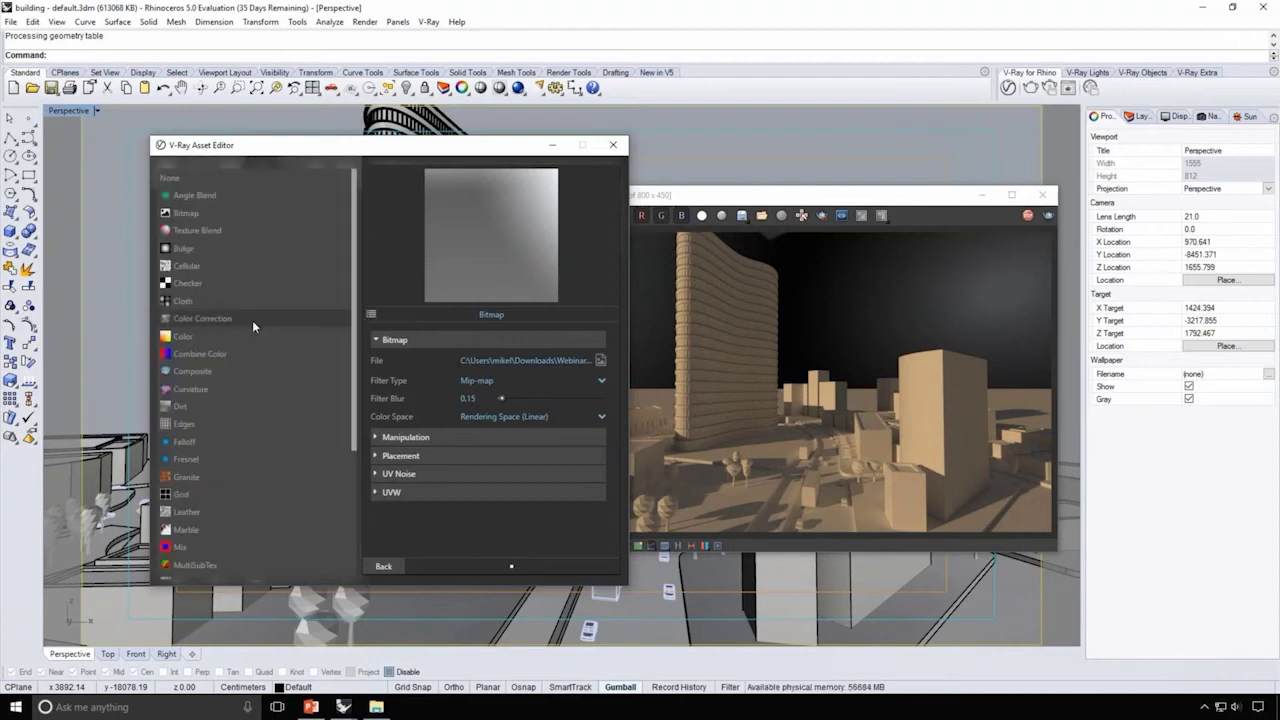
scroll(252, 320, "down", 5)
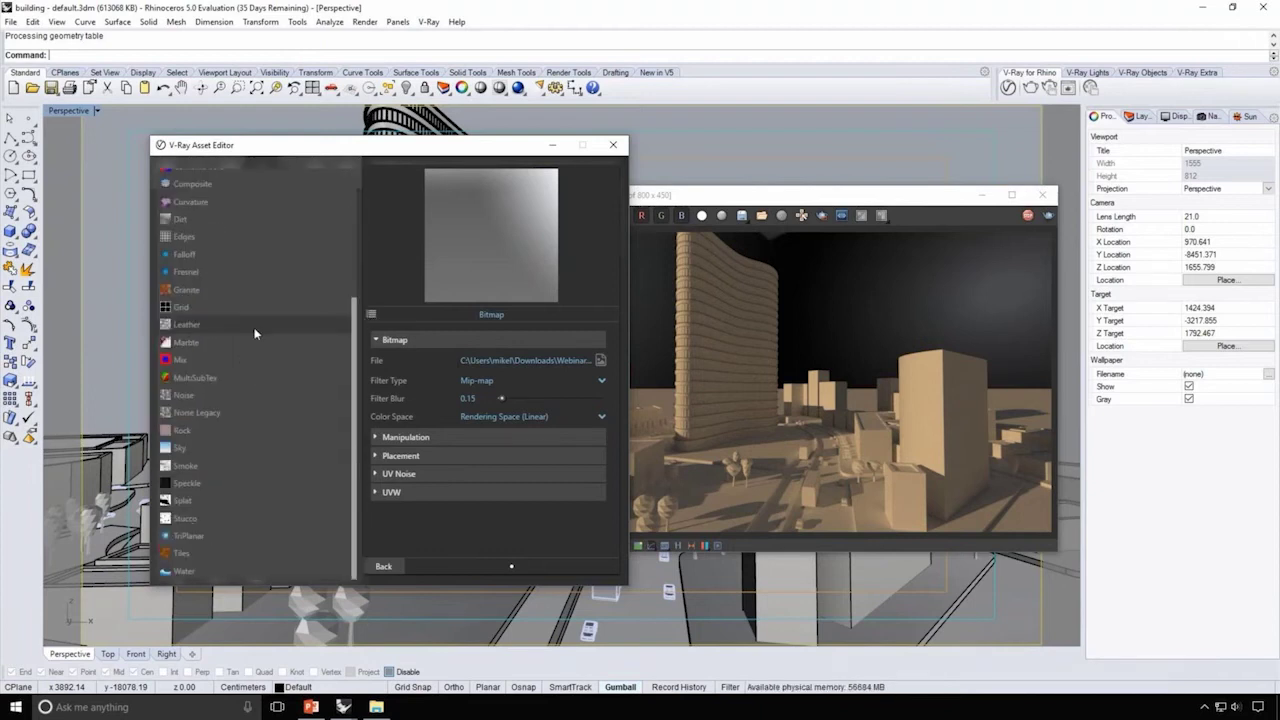
left_click(221, 452)
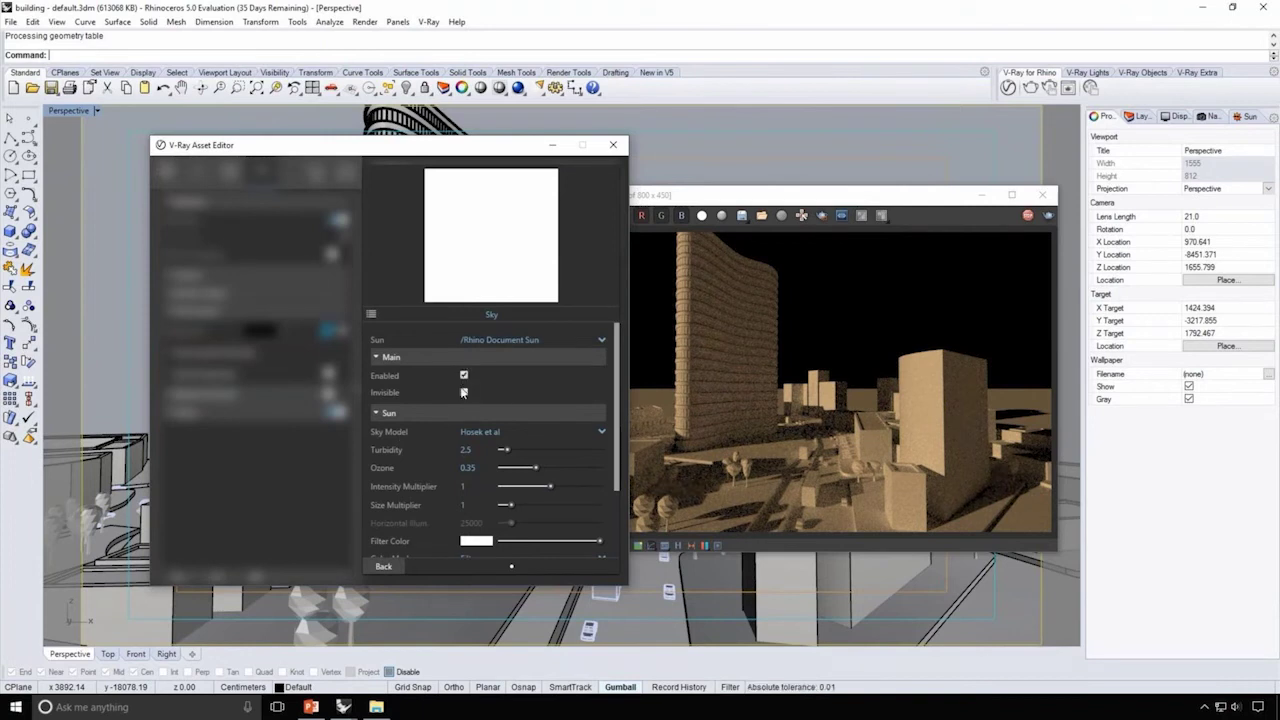
Step: Set the Sky texture's sun size multiplier to 5
scroll(436, 470, "down", 2)
left_click(464, 438)
type("5")
key("Return")
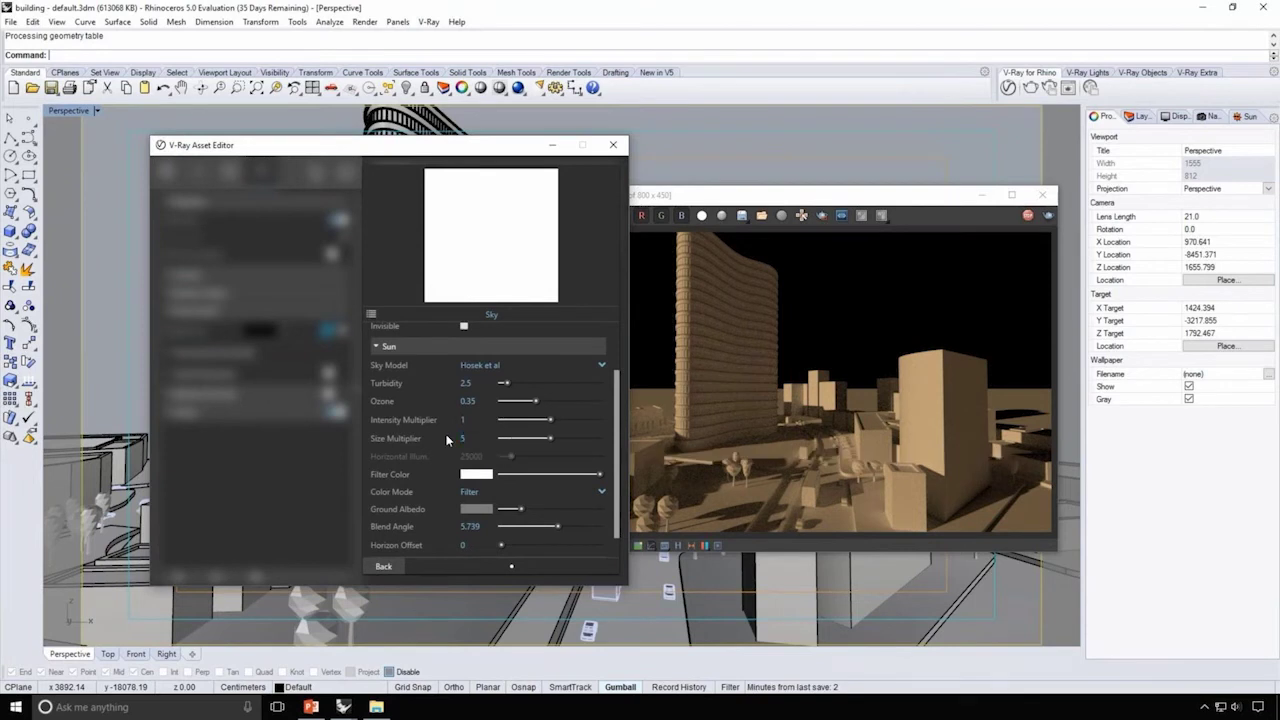
Step: Set the sky's ground albedo colour to RGB 215, 237, 255 and return to the render settings
left_click(470, 508)
double_click(434, 317)
type("215")
key("Tab")
type("237")
key("Tab")
type("255")
key("Return")
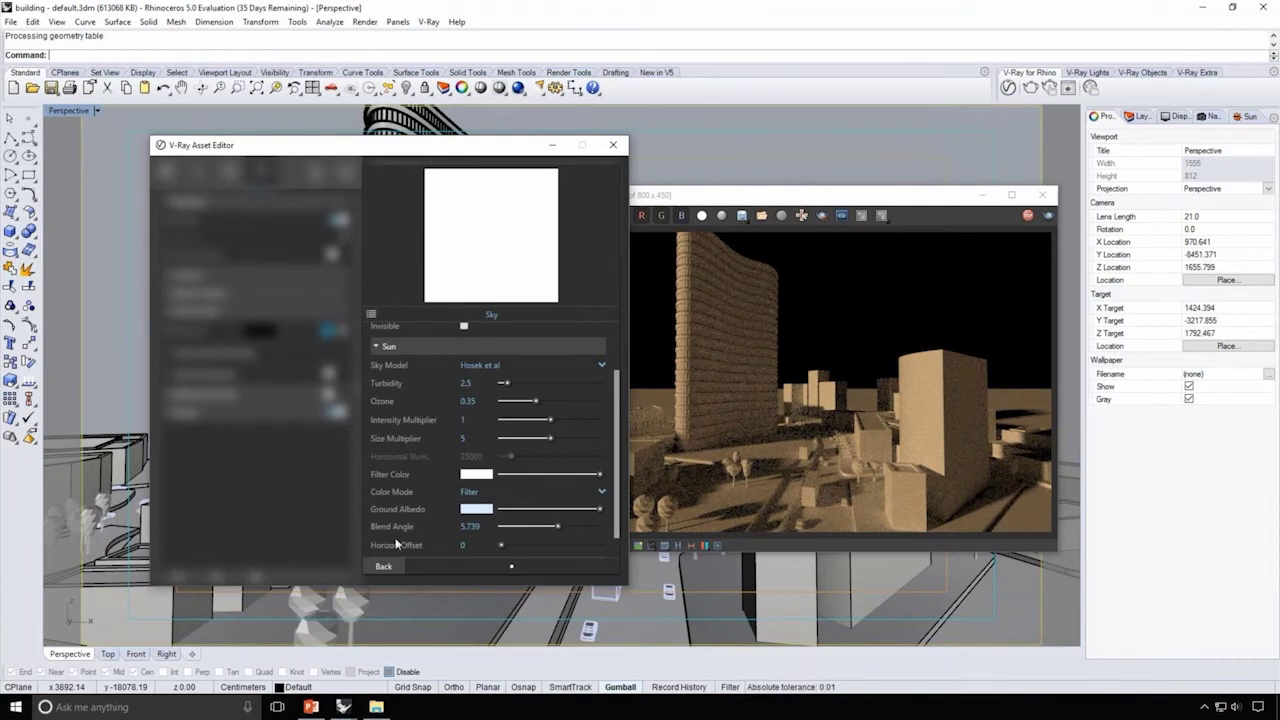
left_click(384, 566)
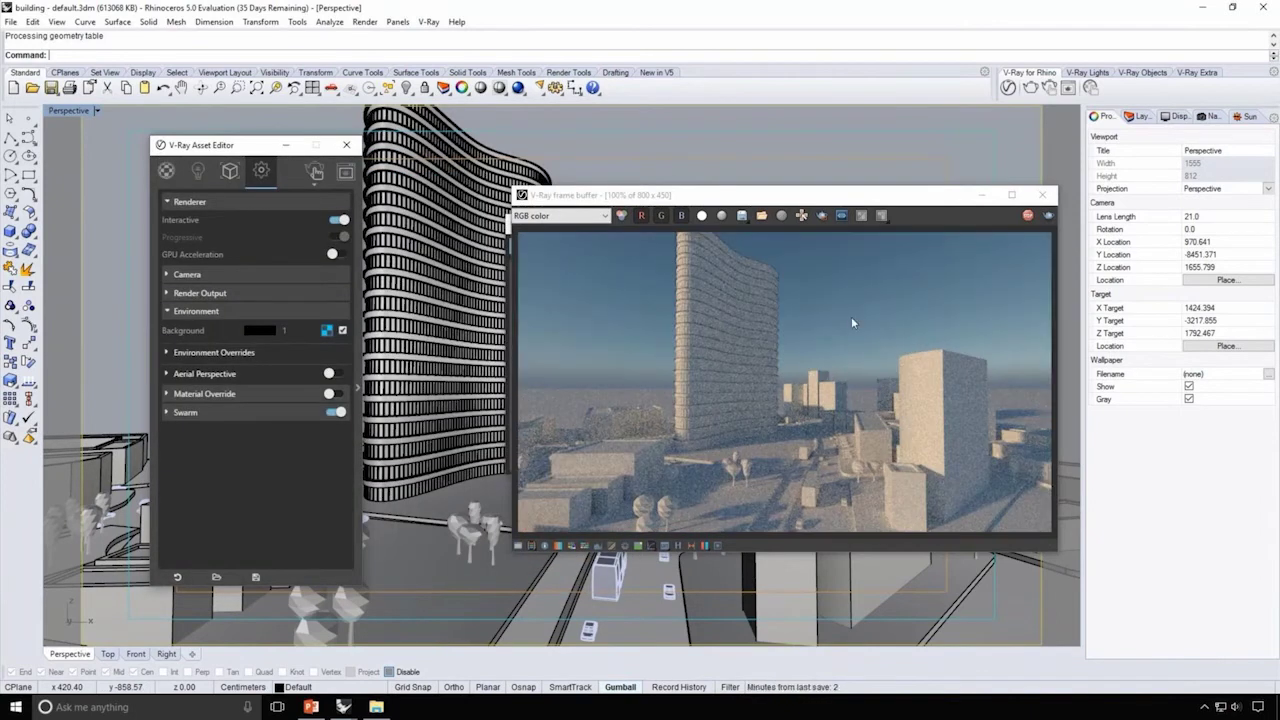
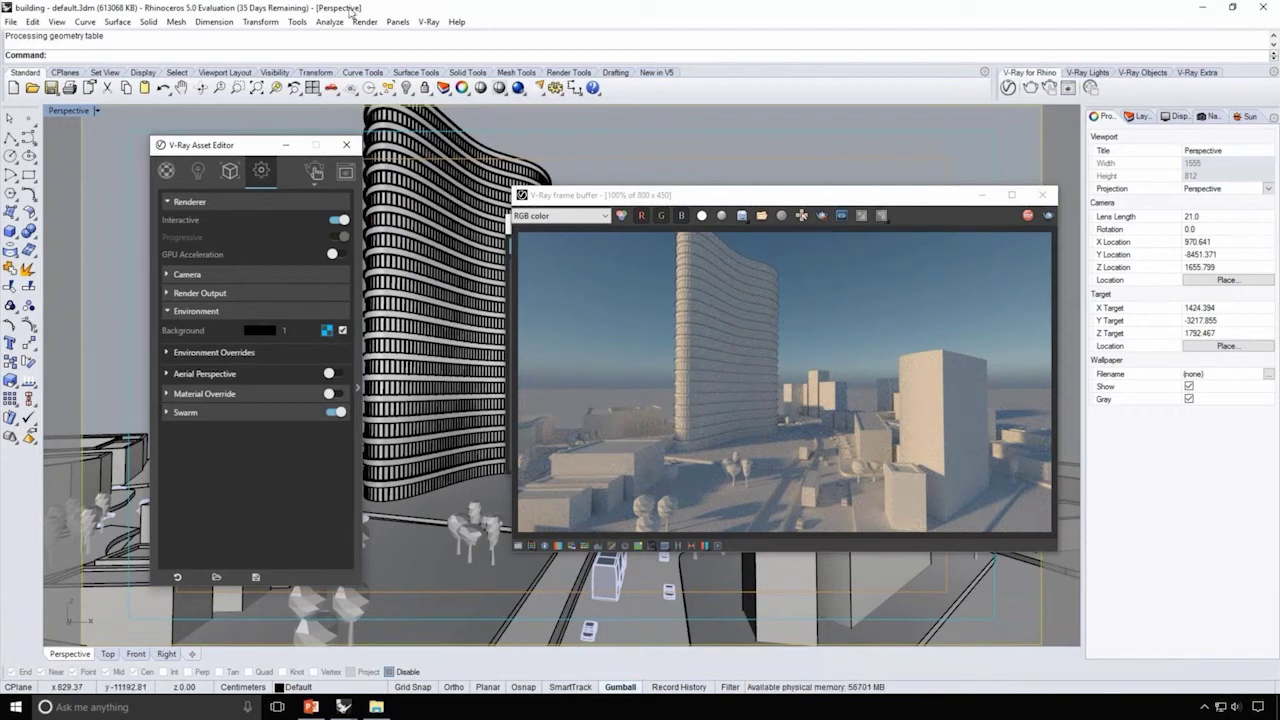
Step: Display the Rhino sun options and enable manual control of the sun
left_click(397, 22)
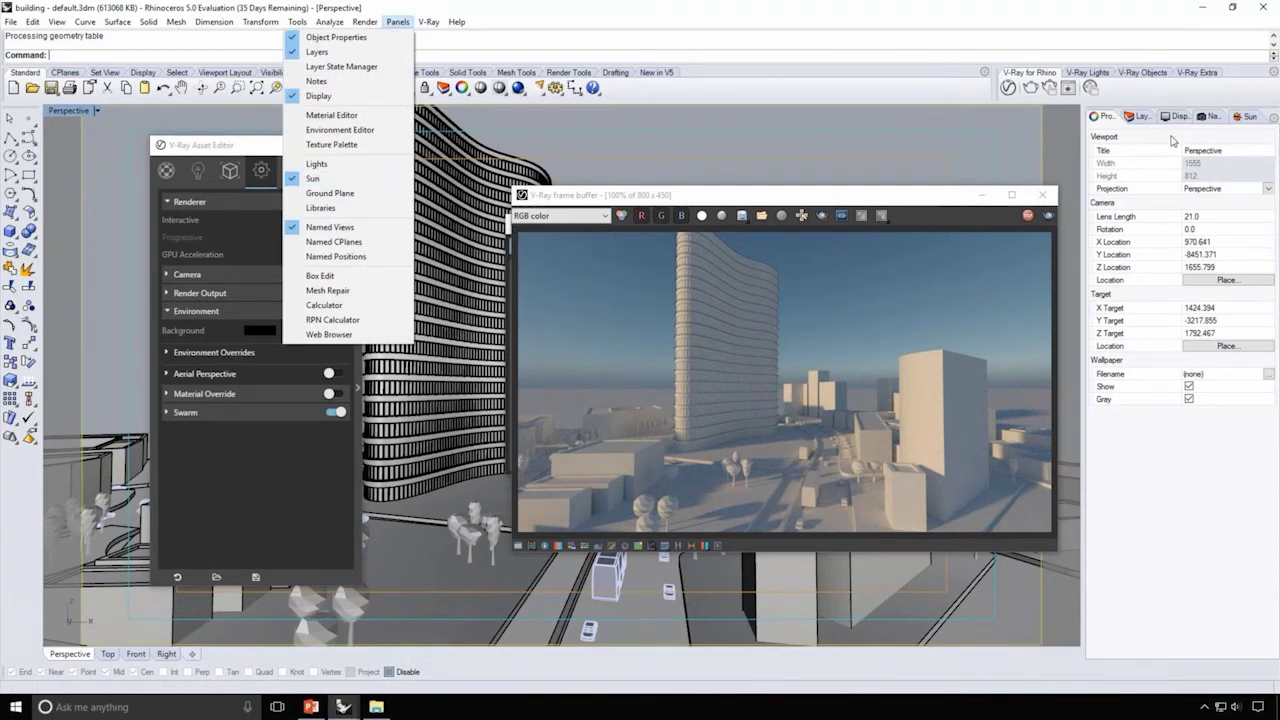
left_click(1251, 118)
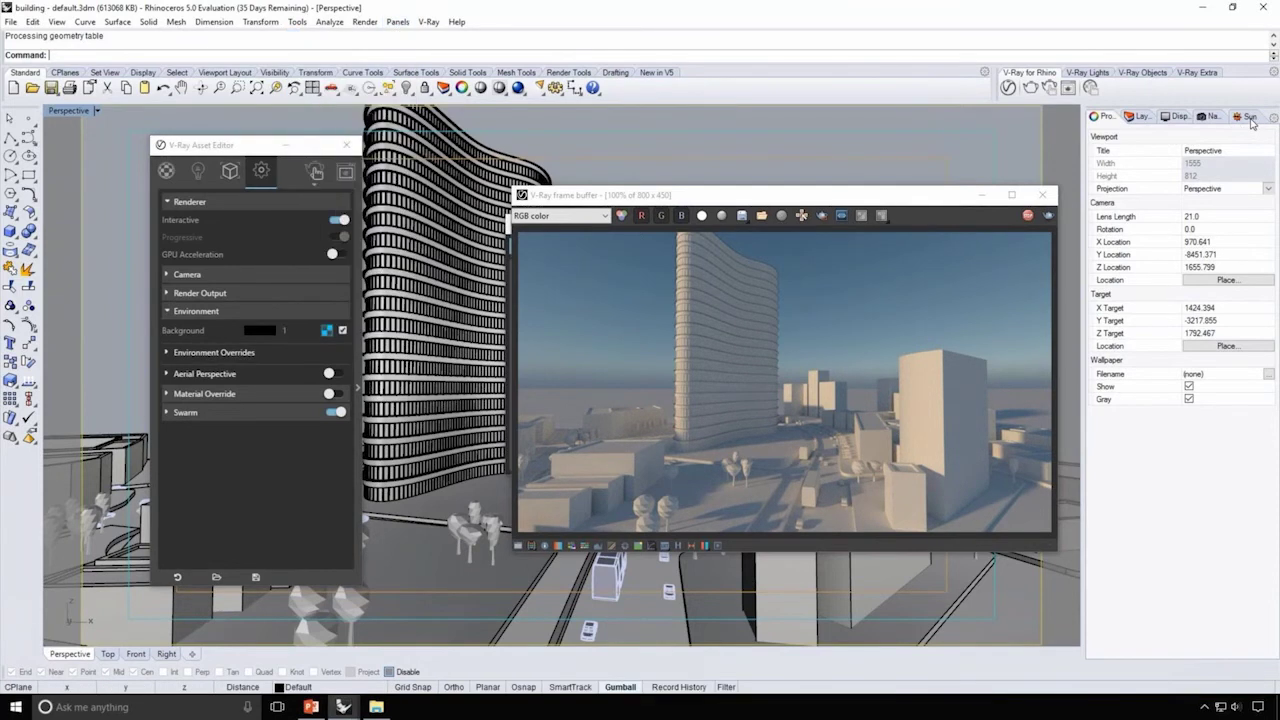
left_click(1251, 118)
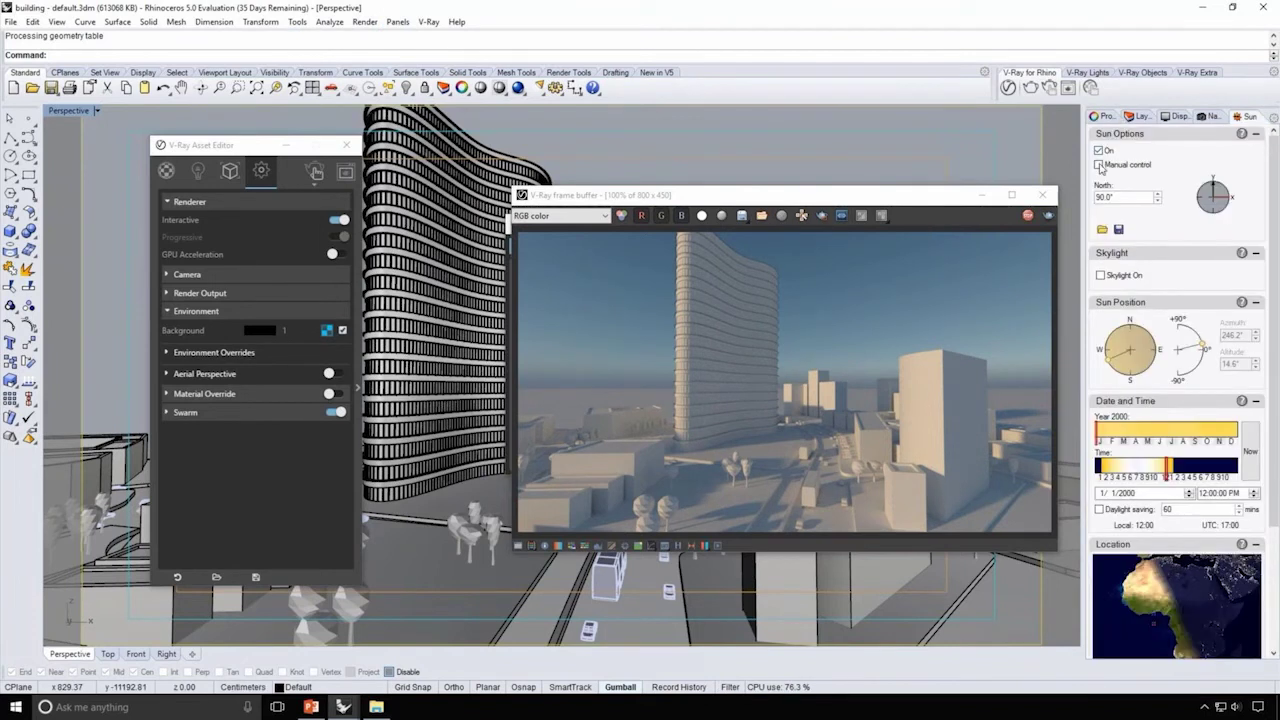
left_click(1099, 165)
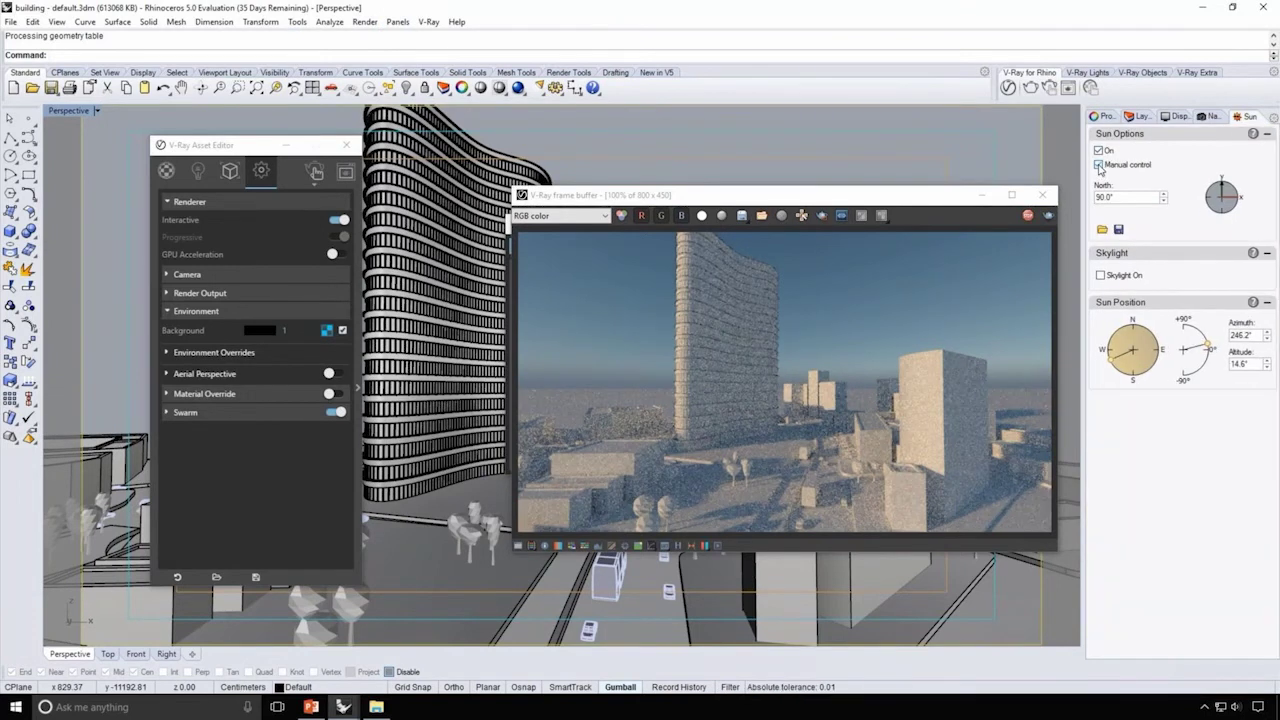
Step: Freely adjust the sun's position to an azimuth of about 25.5° and an altitude of about 39.8°
left_click(1108, 349)
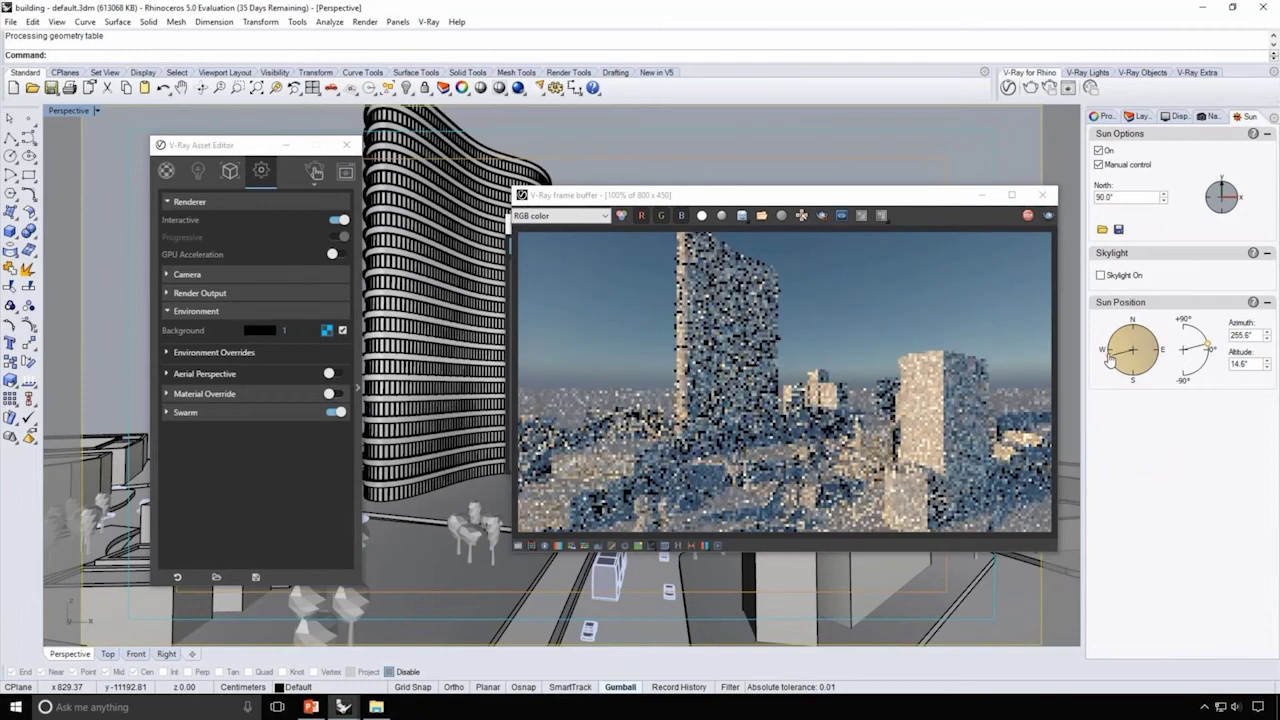
left_click_drag(1108, 349, 1158, 340)
left_click_drag(1160, 333, 1205, 341)
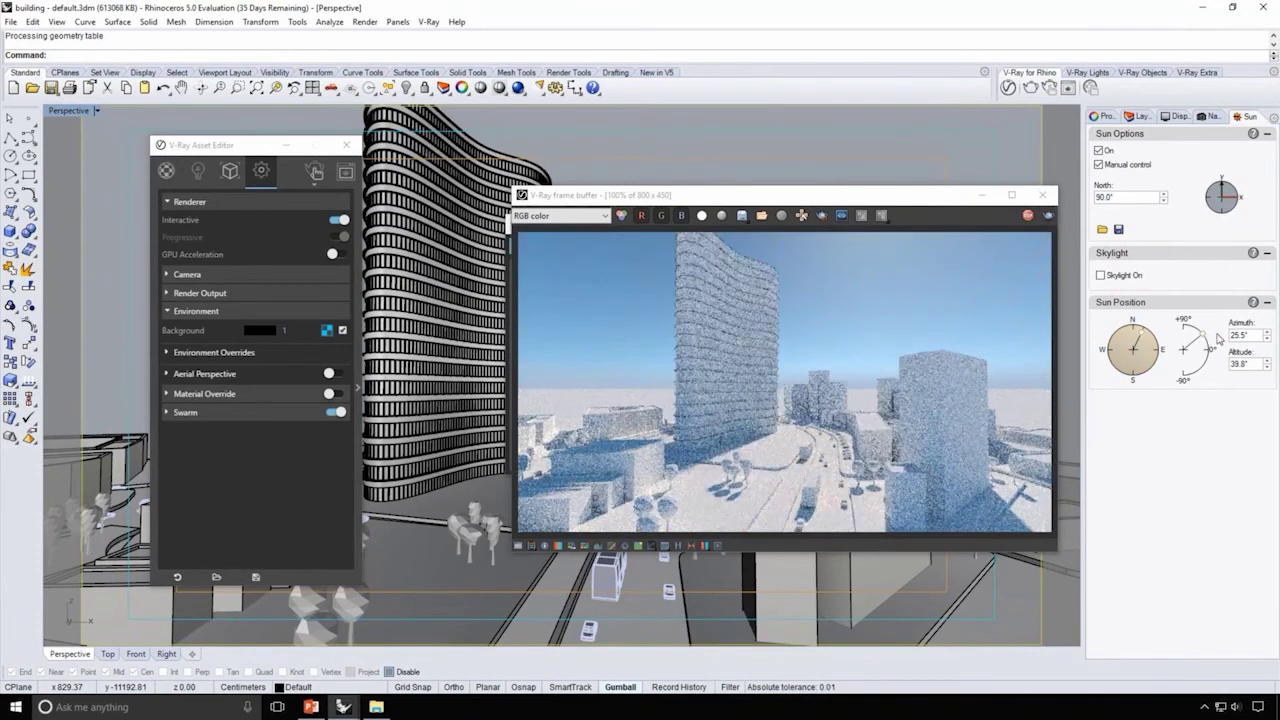
Step: Set the sun's azimuth to exactly 140° and its altitude to 60°
double_click(1248, 336)
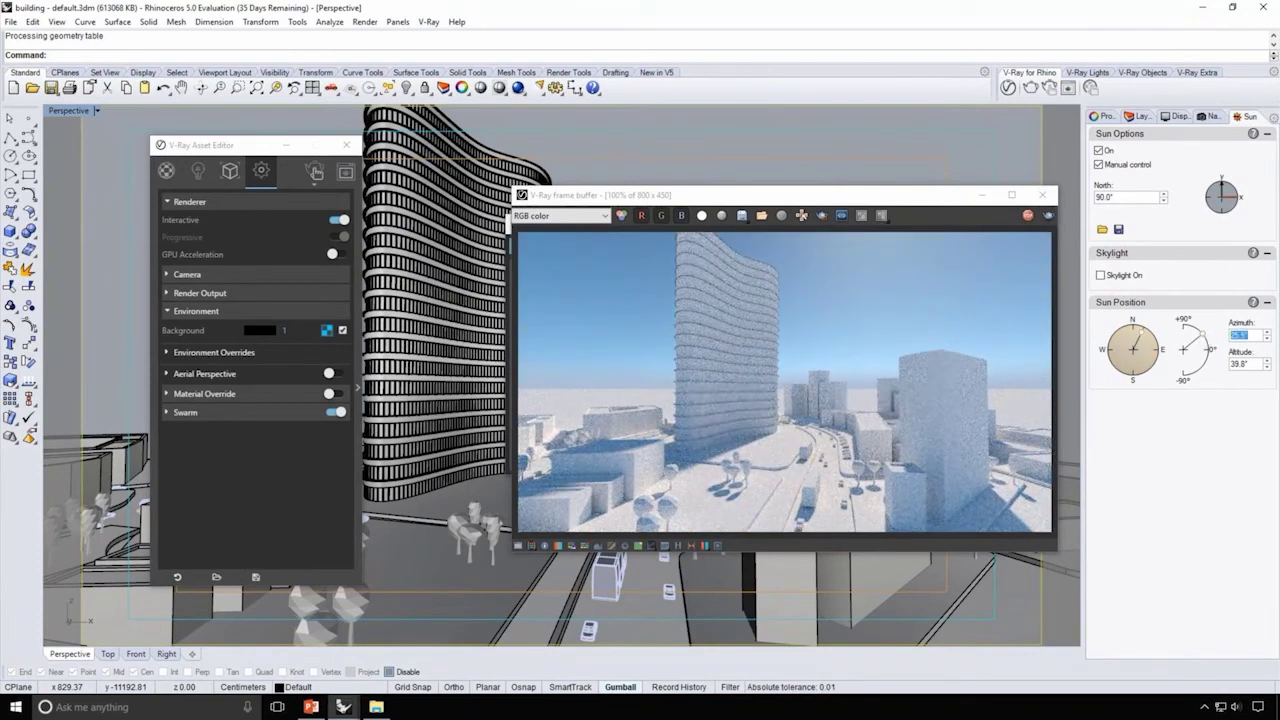
type("140")
key("Return")
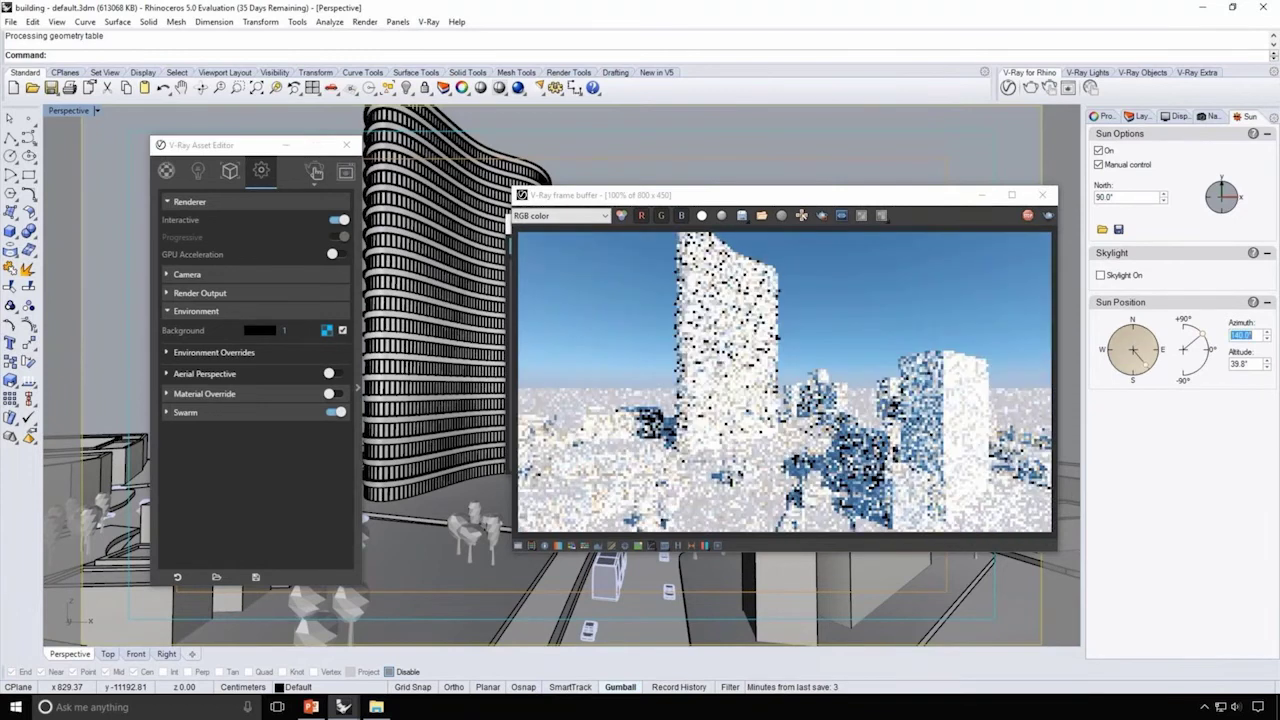
key("Tab")
type("1")
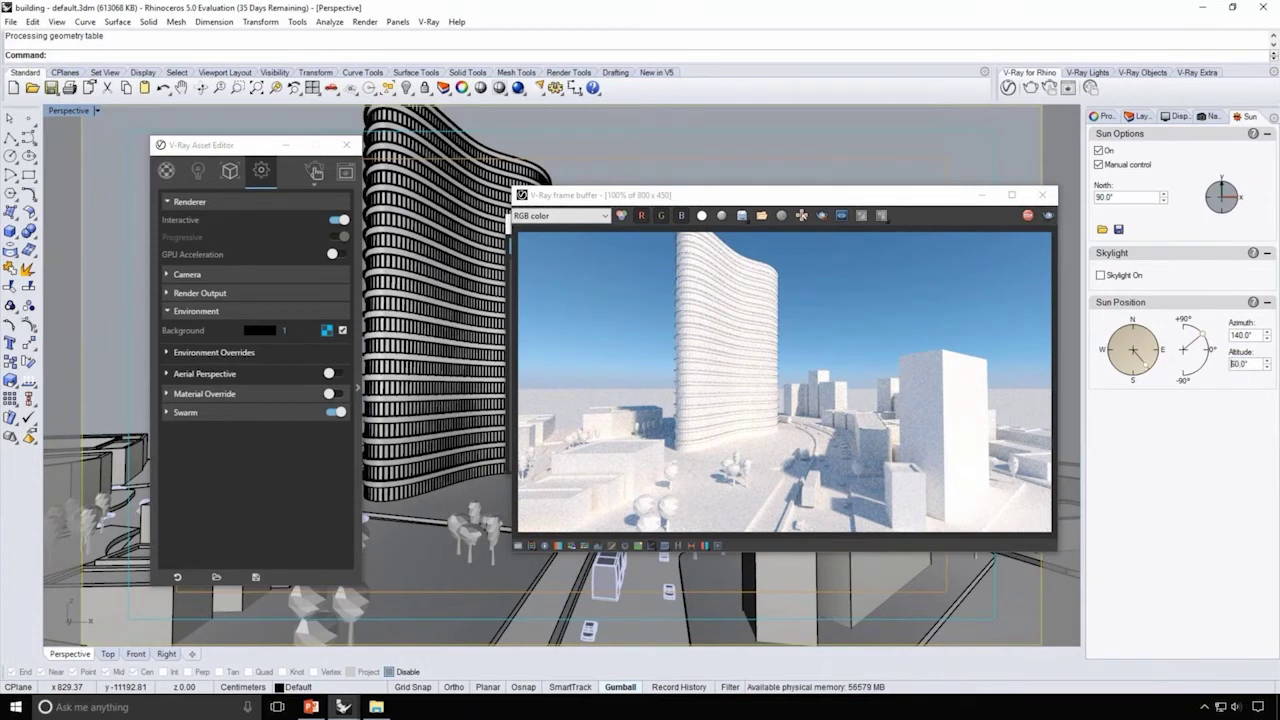
key("Return")
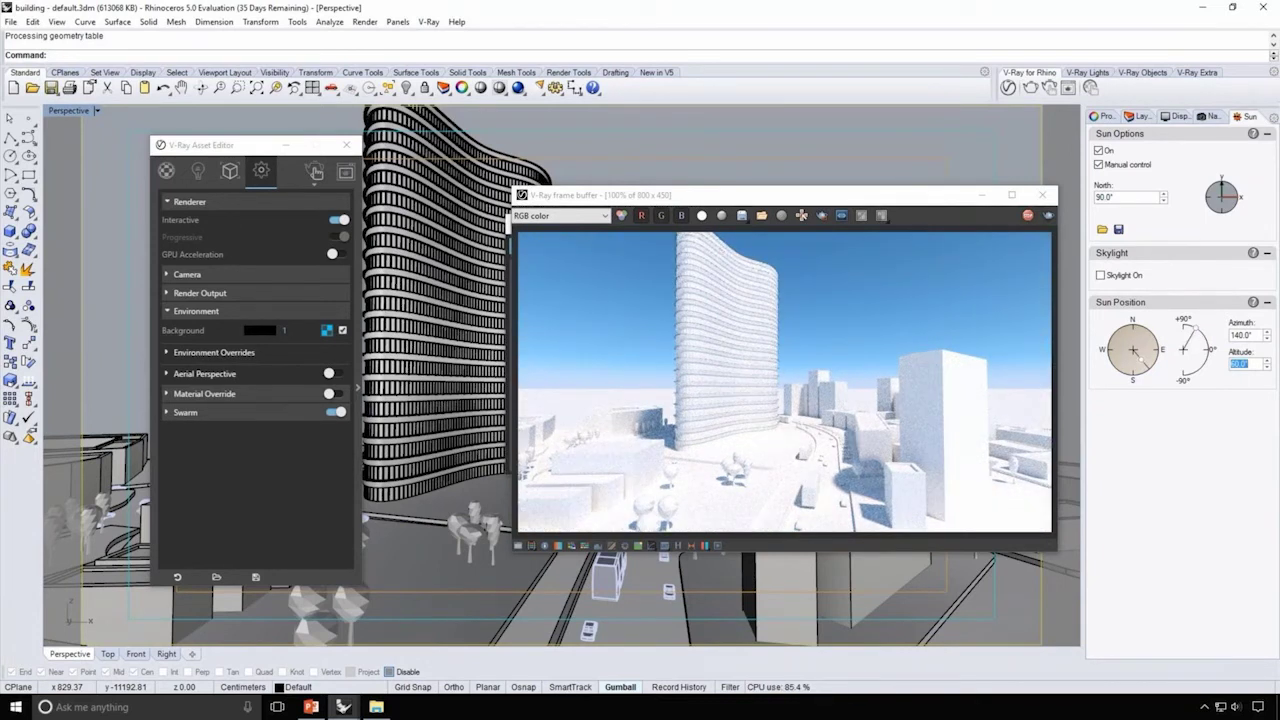
Step: Show the asset editor's materials with the library expanded, placed beside the frame buffer, with the progress window minimised
left_click(166, 172)
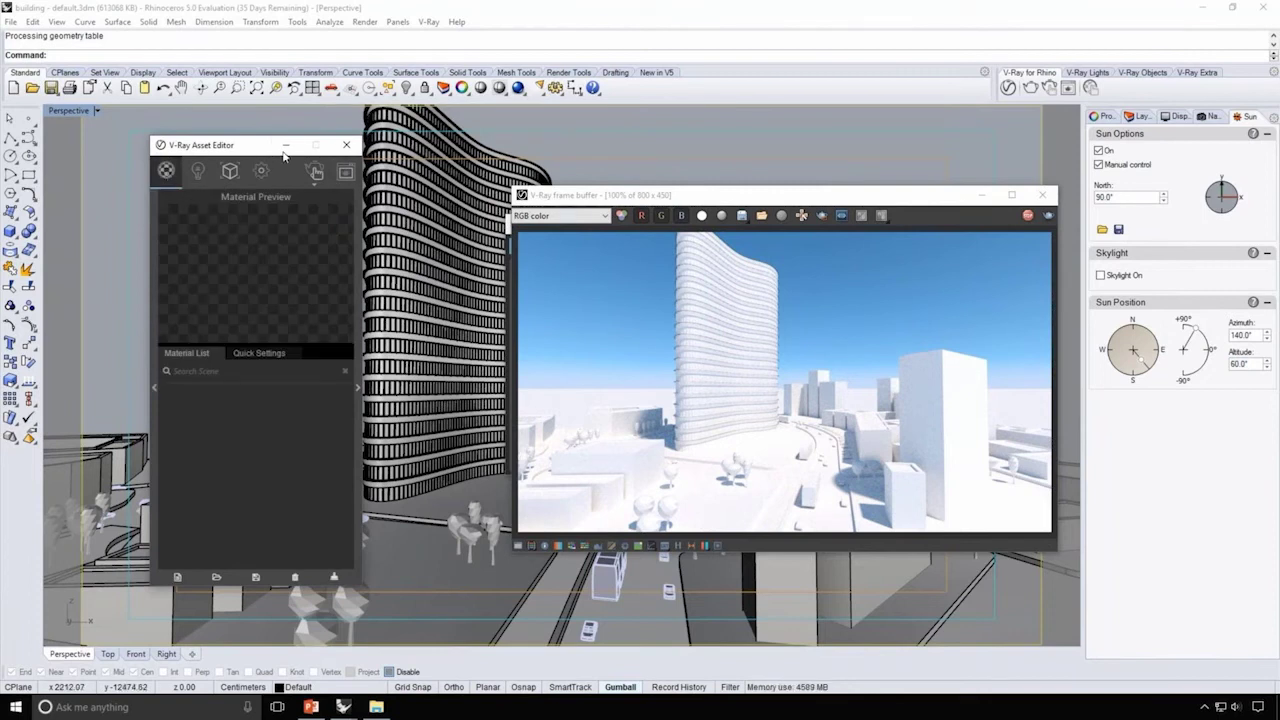
left_click_drag(686, 197, 818, 200)
left_click(589, 224)
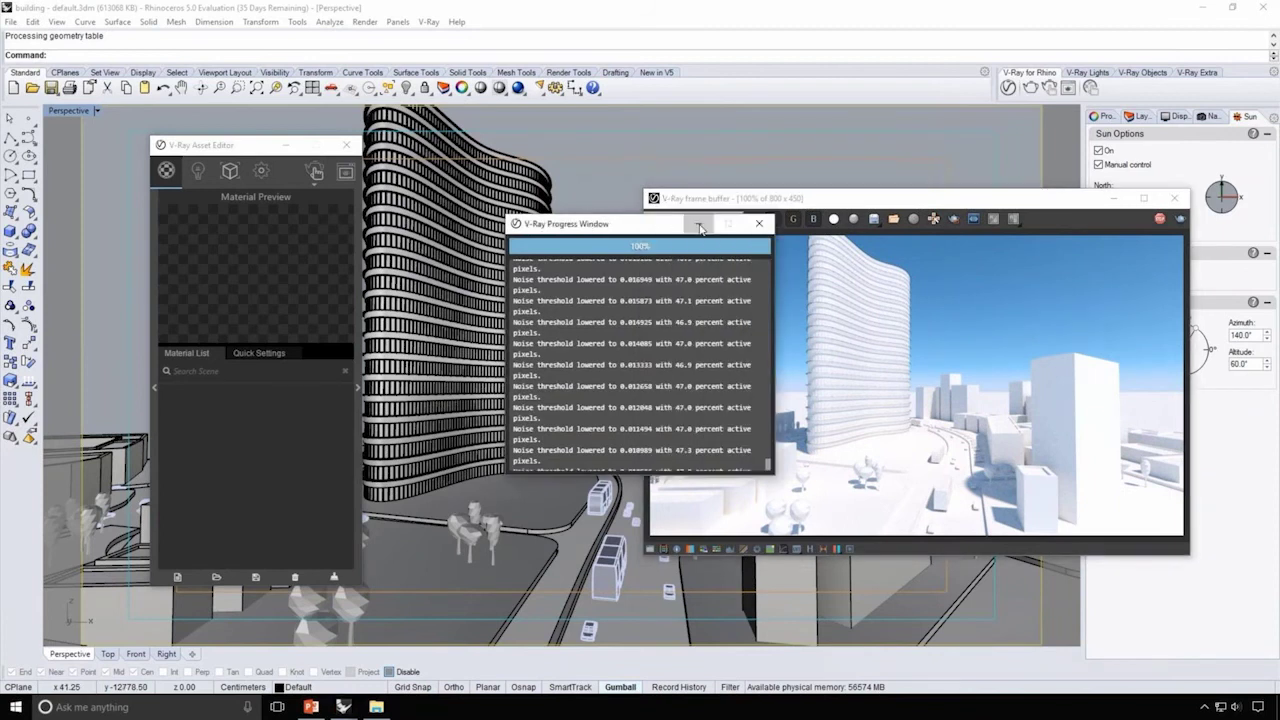
left_click(699, 224)
left_click_drag(220, 145, 330, 149)
left_click(263, 349)
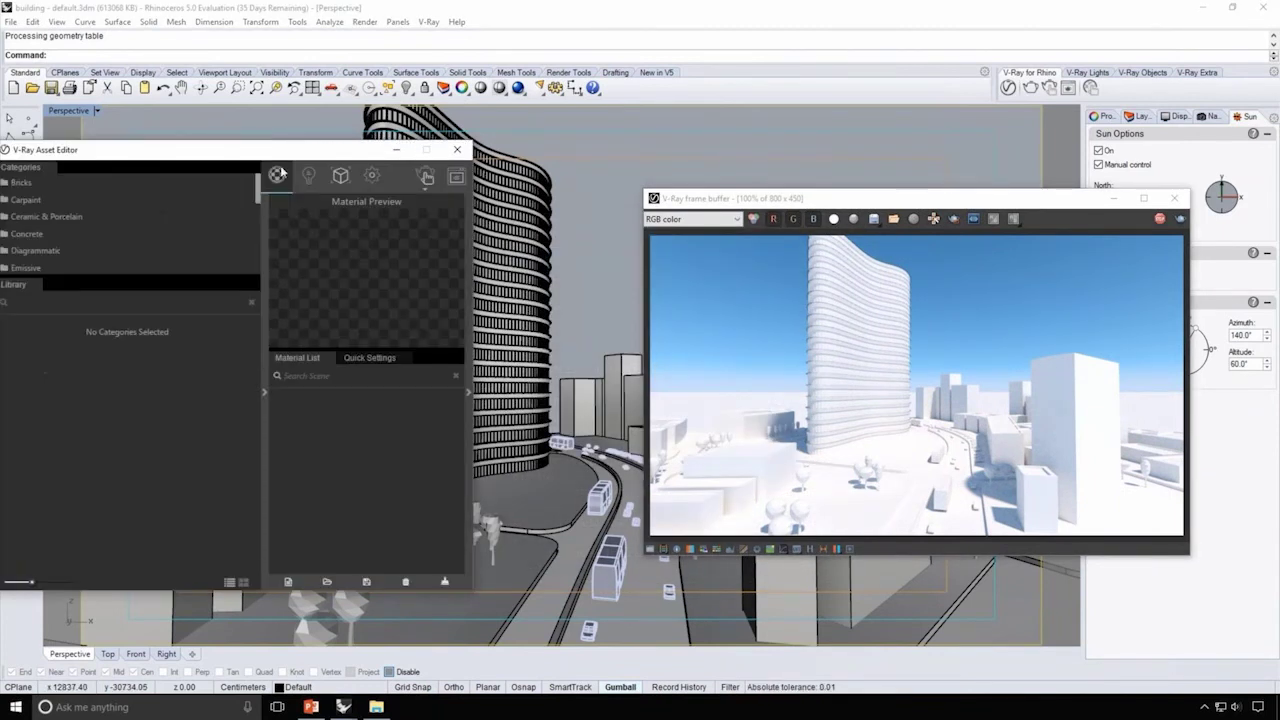
left_click_drag(275, 152, 369, 161)
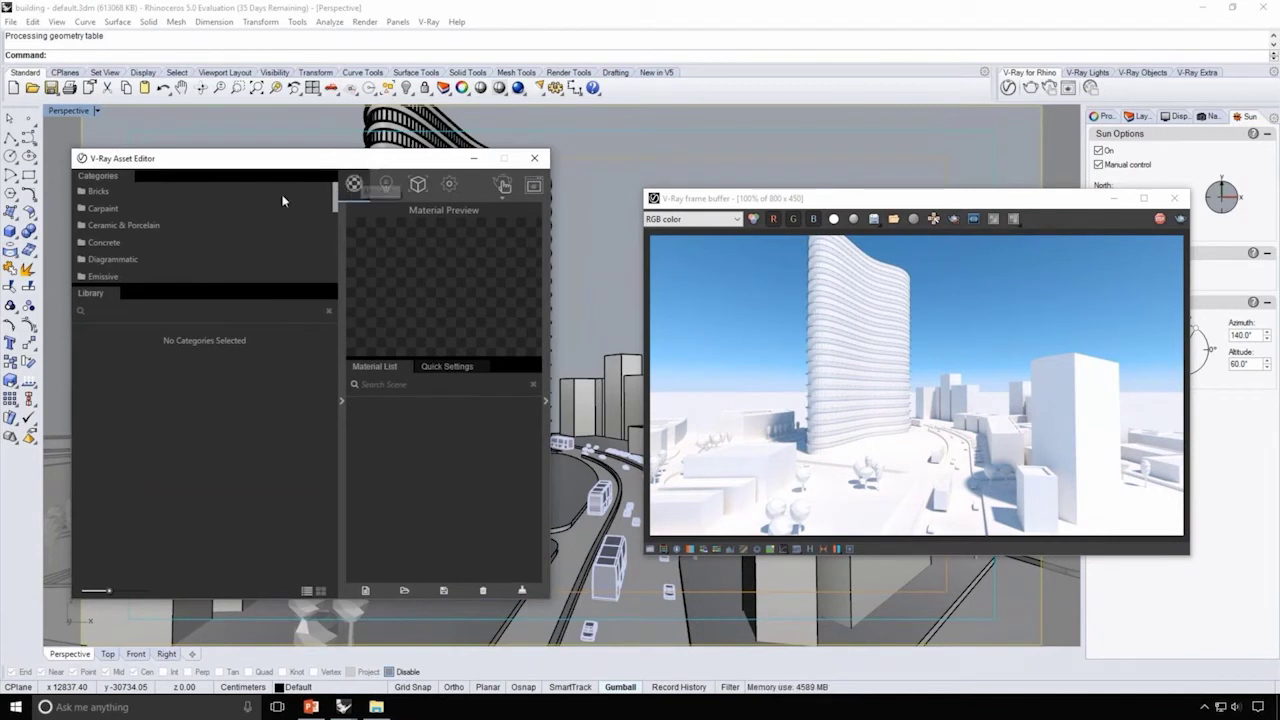
Step: Create a Generic material and rename it Masses
left_click(365, 591)
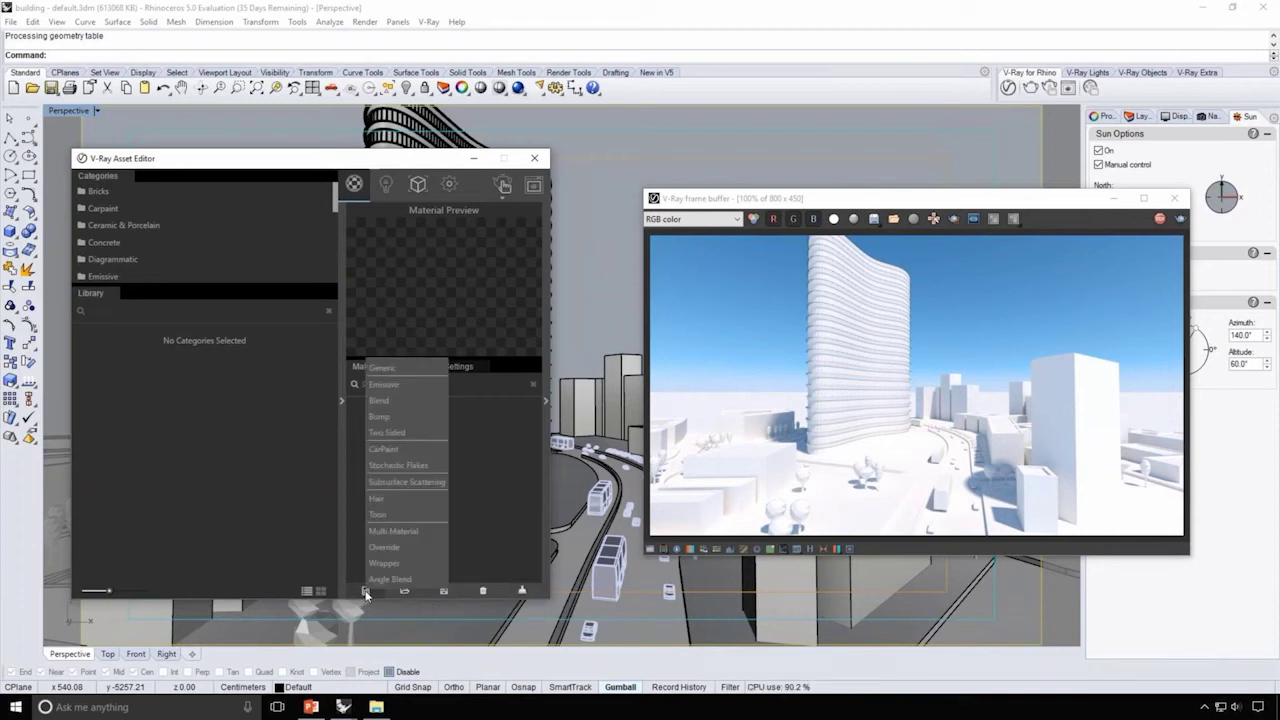
left_click(409, 368)
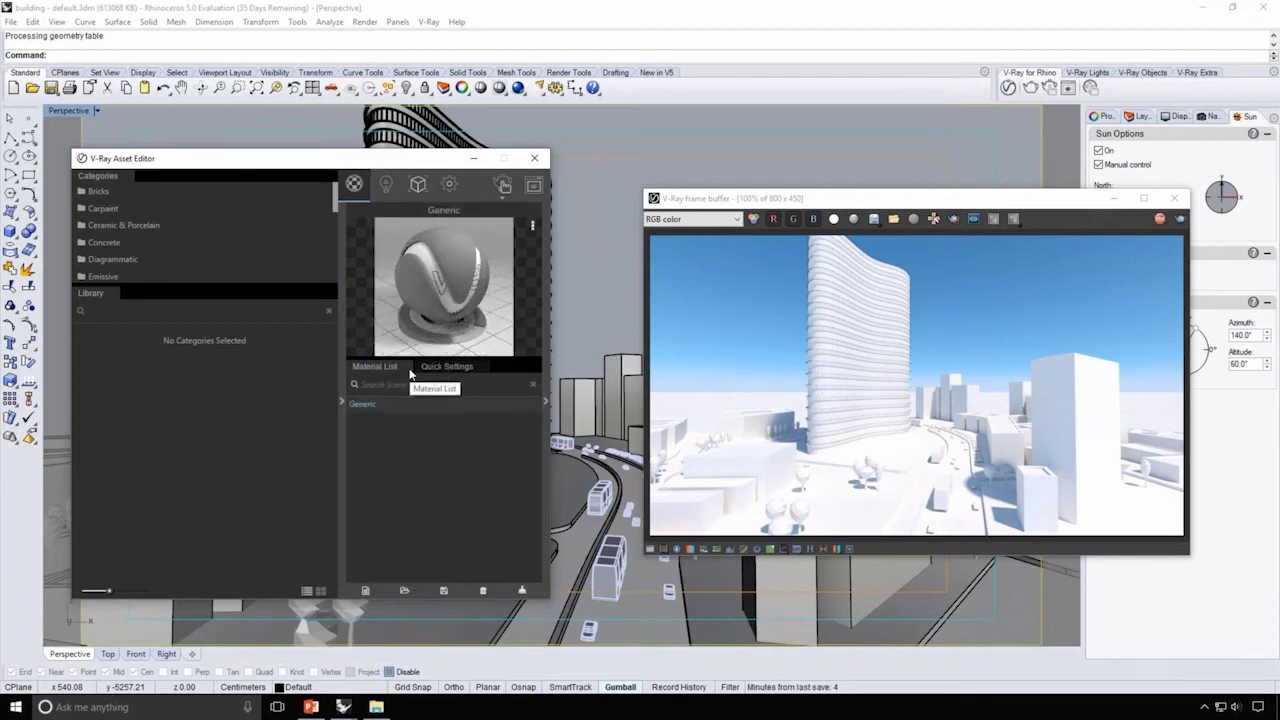
right_click(374, 408)
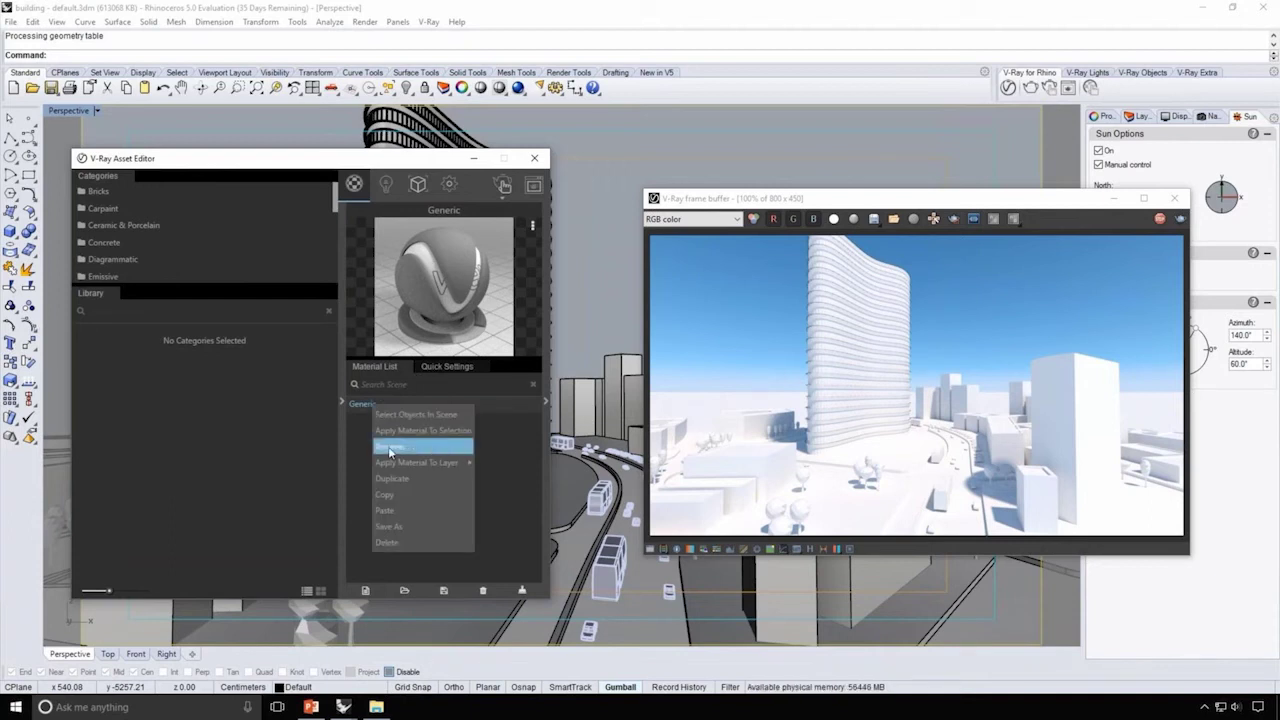
left_click(389, 450)
double_click(376, 404)
type("Masses")
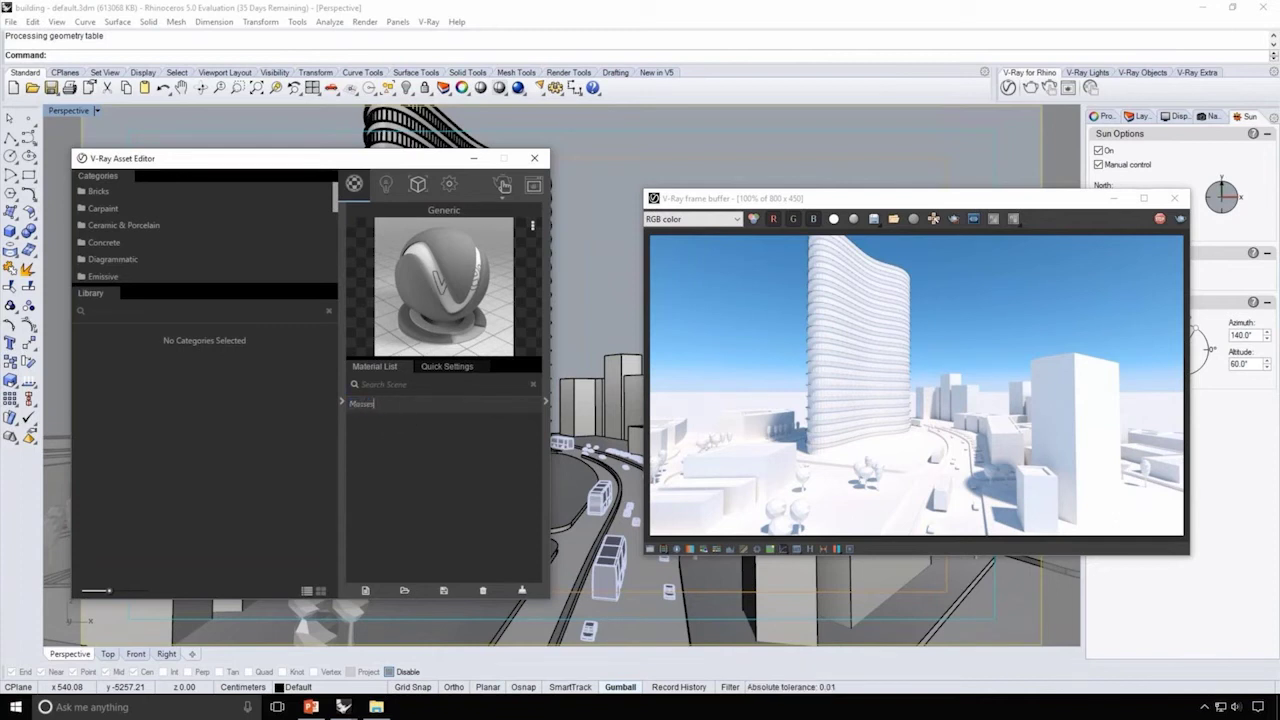
key("Return")
Step: Give the Masses material a light grey diffuse colour, an equally light reflection colour and a glossiness of 0.95
left_click(448, 367)
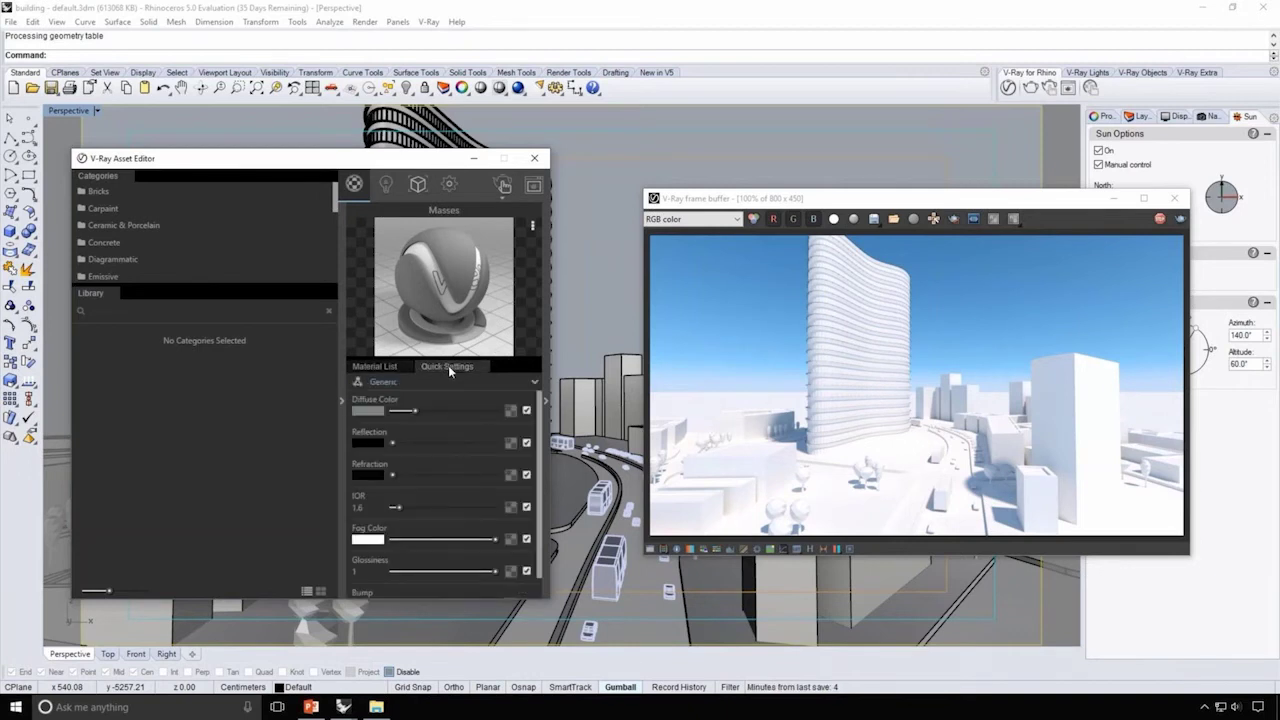
left_click_drag(414, 411, 467, 411)
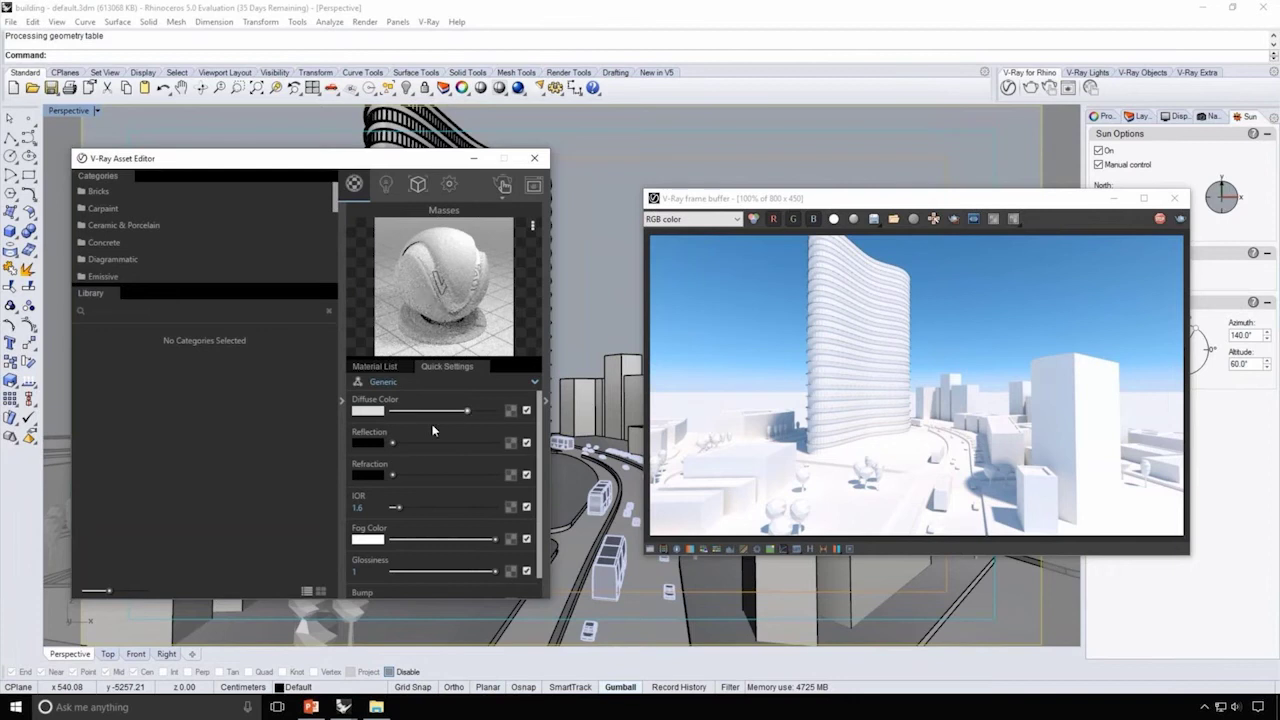
left_click_drag(392, 443, 469, 446)
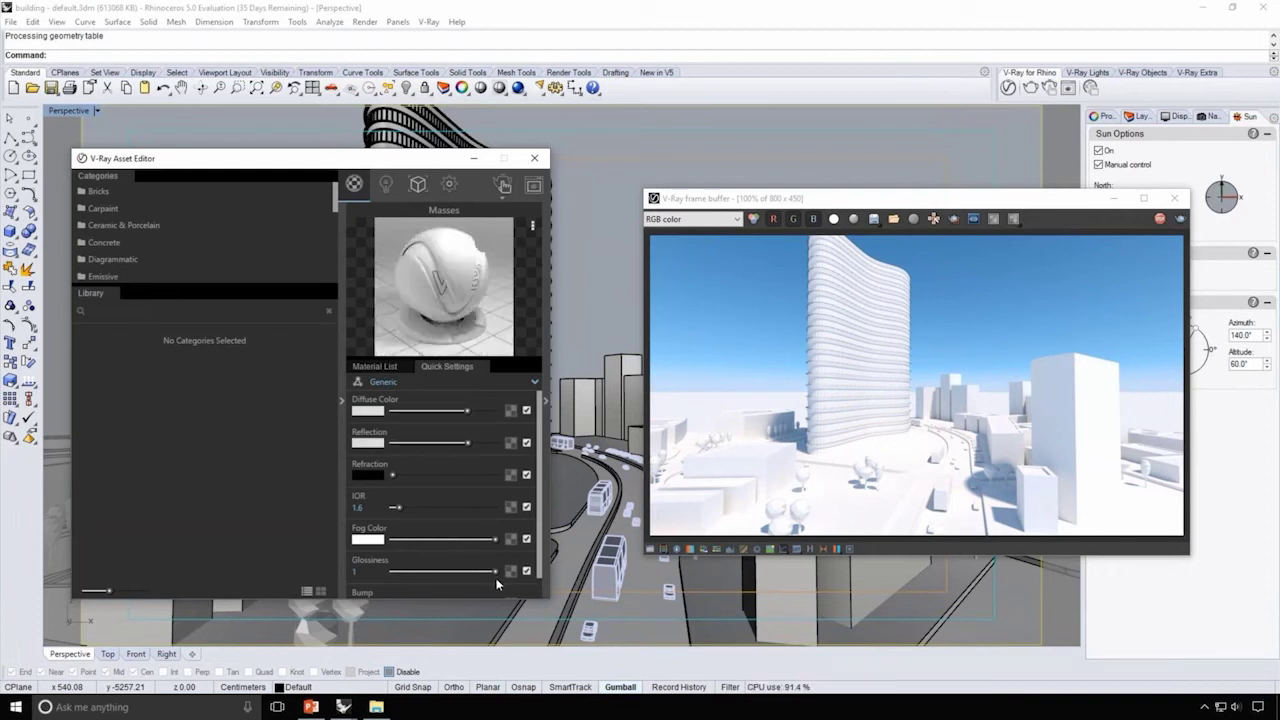
left_click_drag(495, 571, 490, 572)
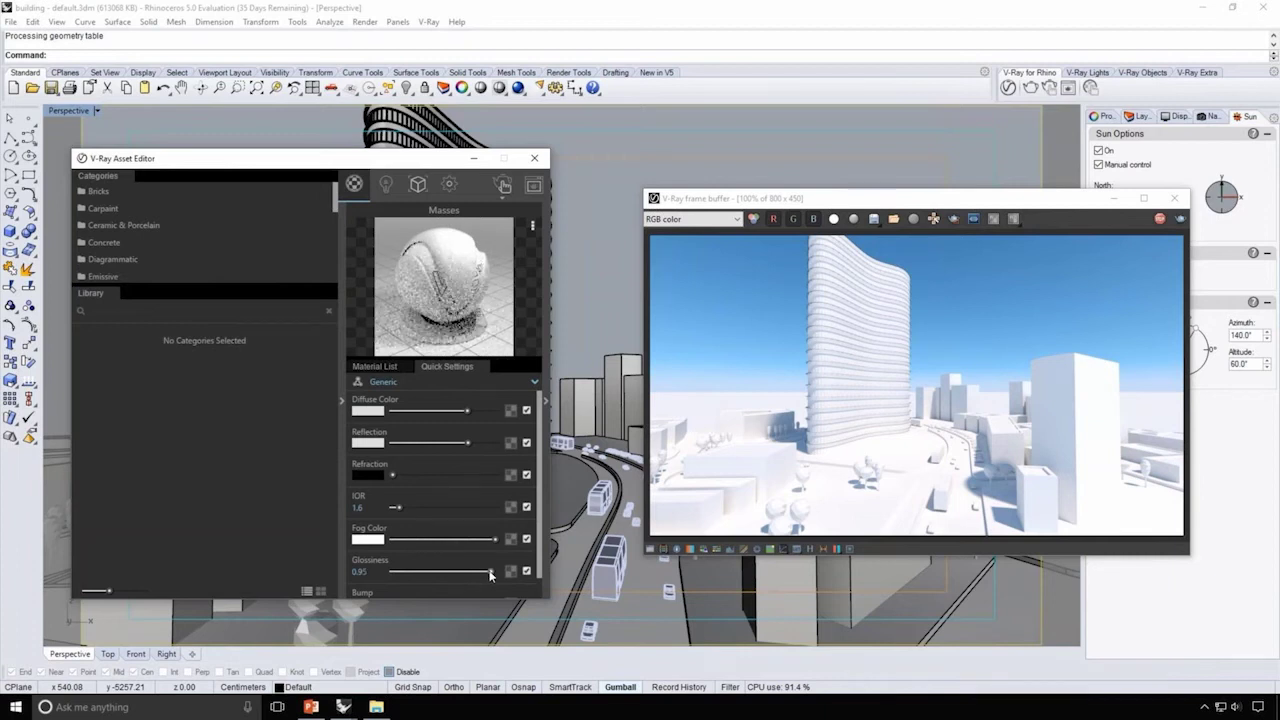
Step: Create another Generic material and rename it Trees
left_click(370, 370)
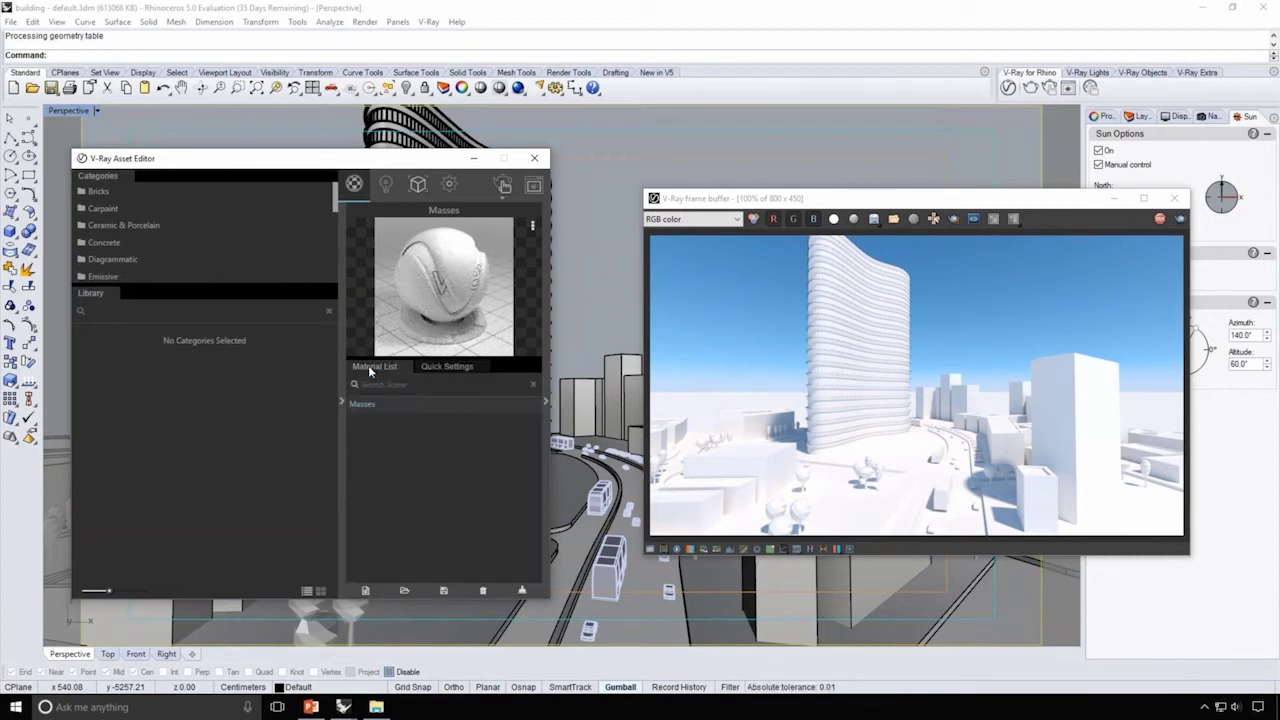
left_click(365, 592)
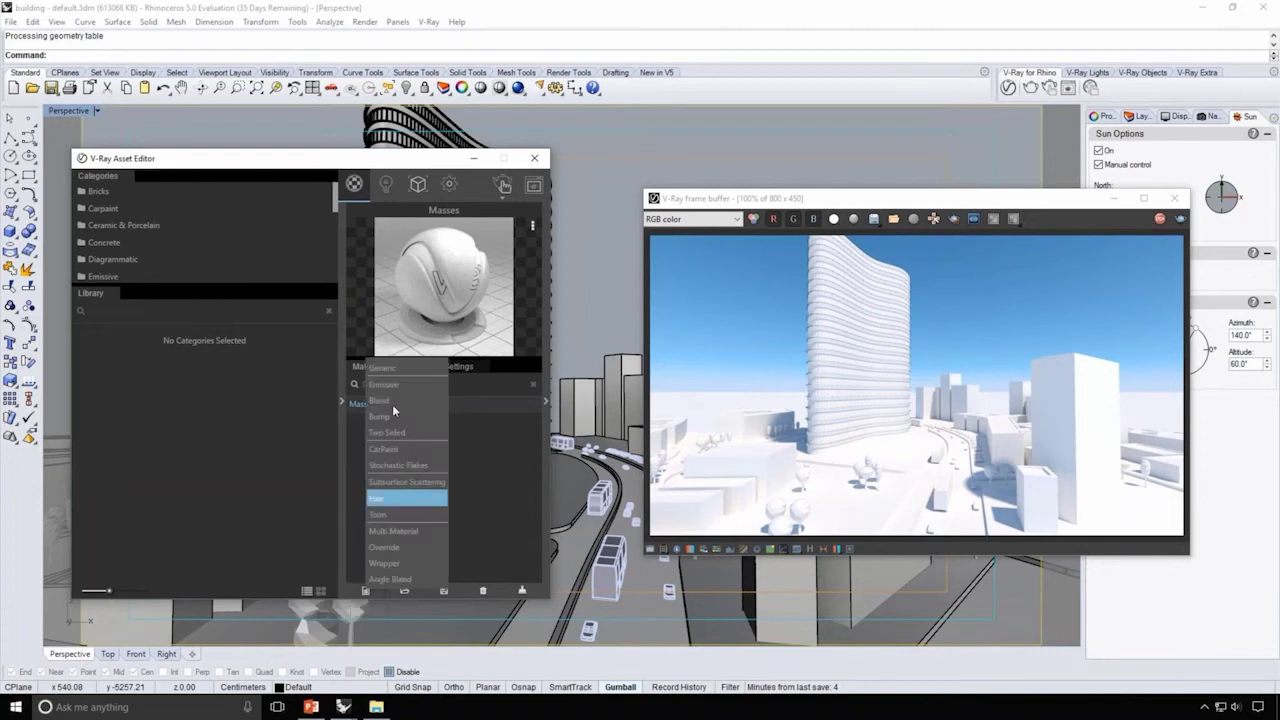
left_click(392, 368)
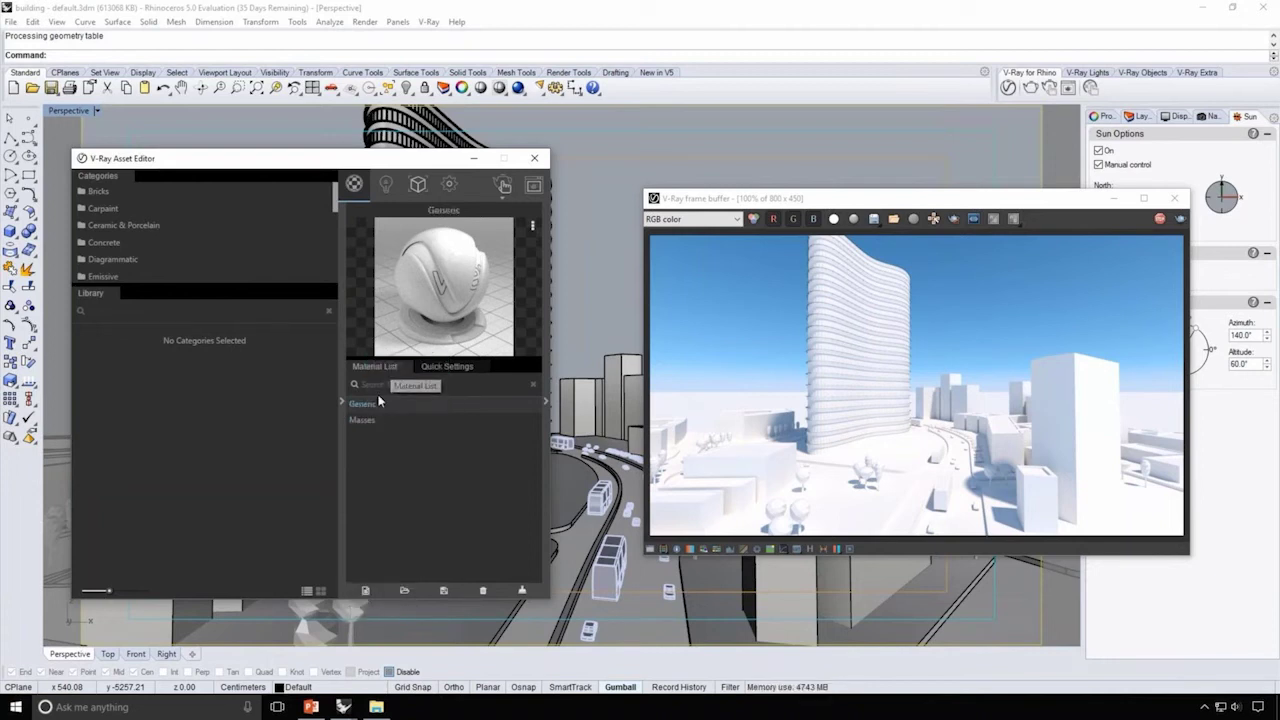
left_click(373, 408)
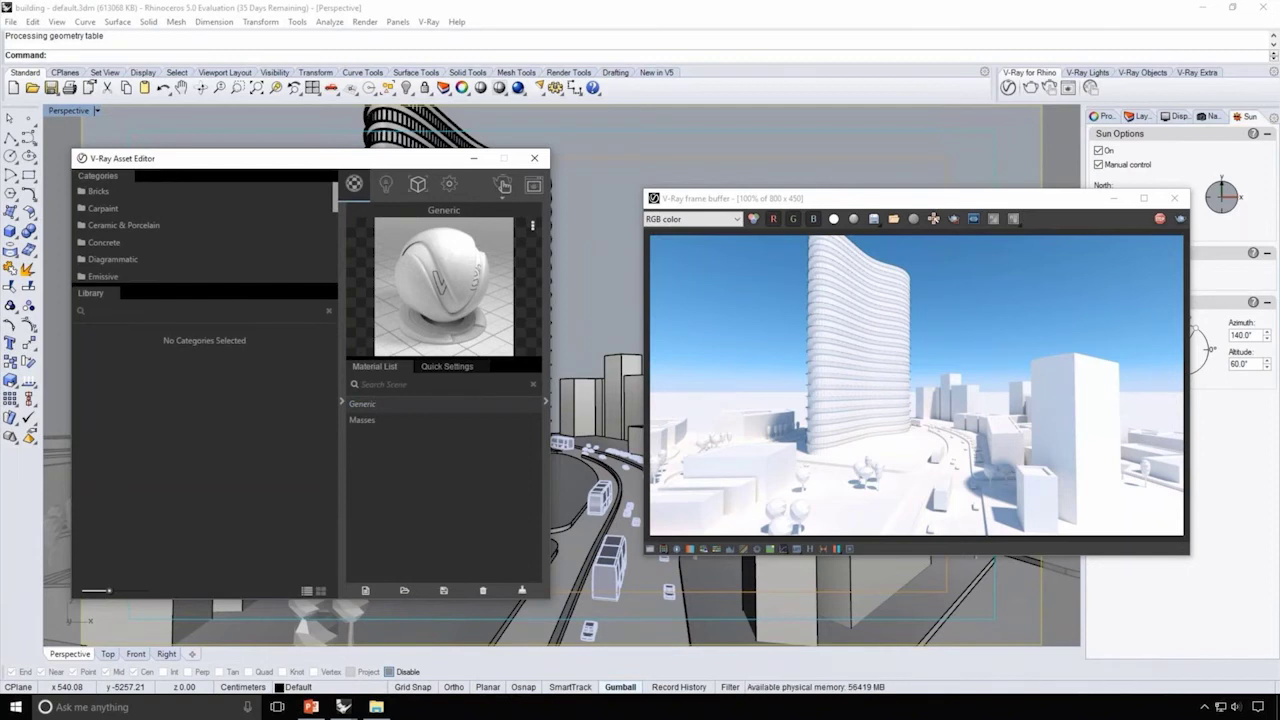
type("Trees")
key("Return")
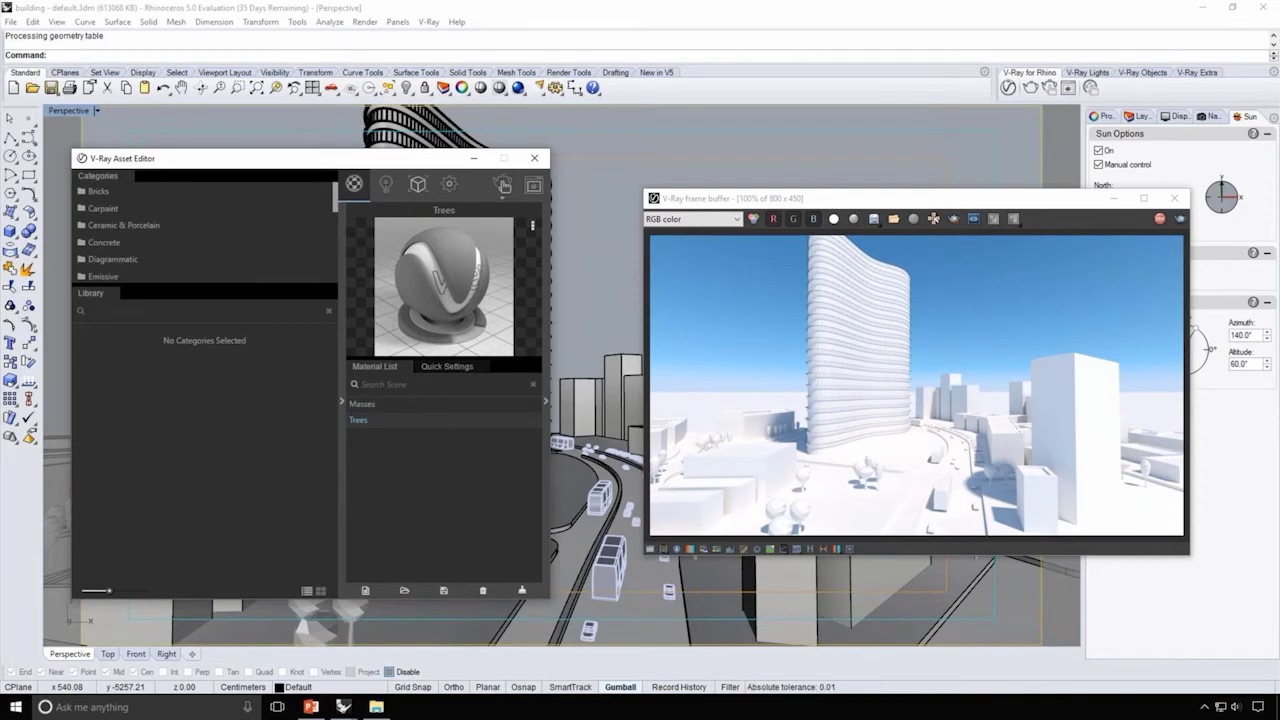
Step: Darken the Trees material's diffuse colour to dark grey and apply the material to the Trees layer
left_click(444, 368)
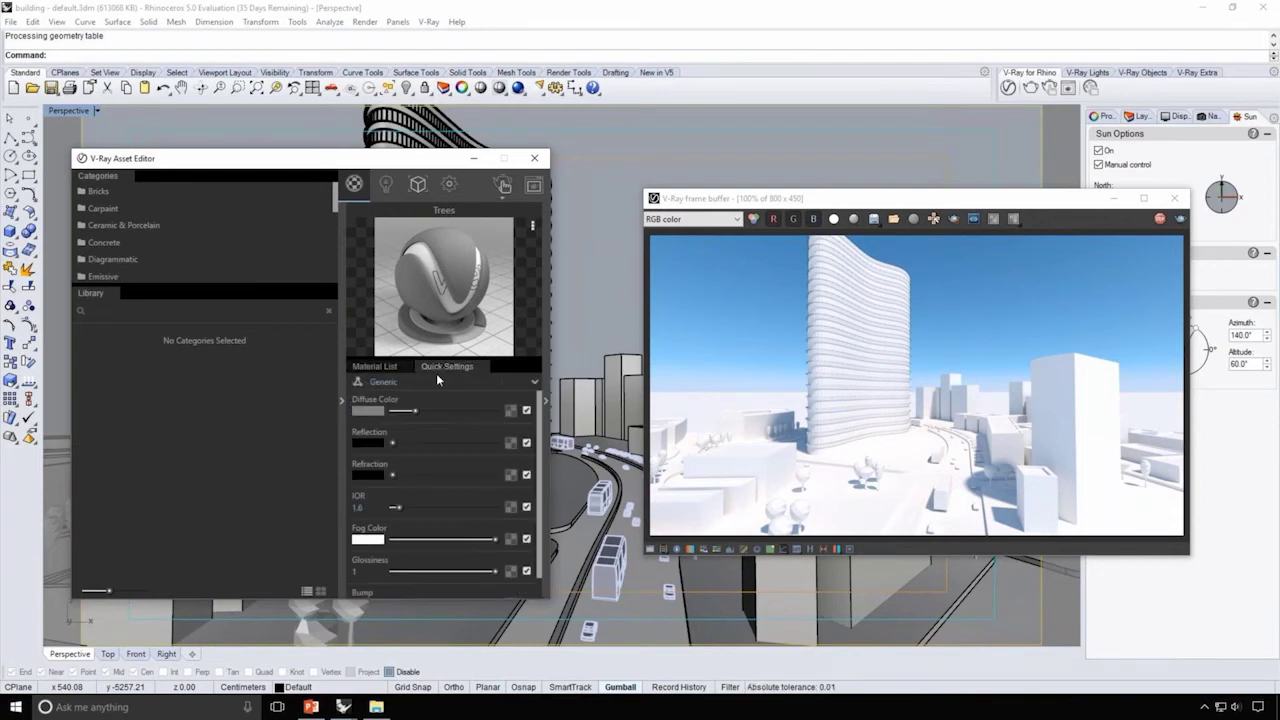
left_click_drag(408, 415, 403, 415)
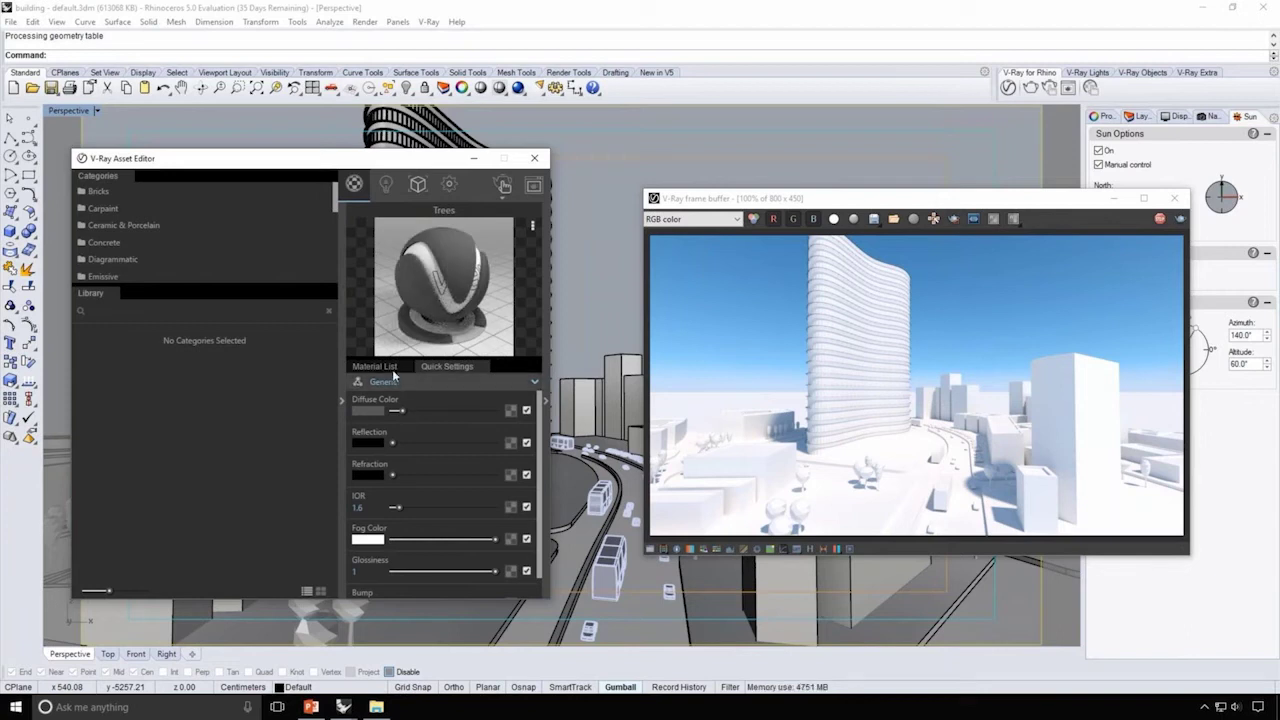
left_click(392, 367)
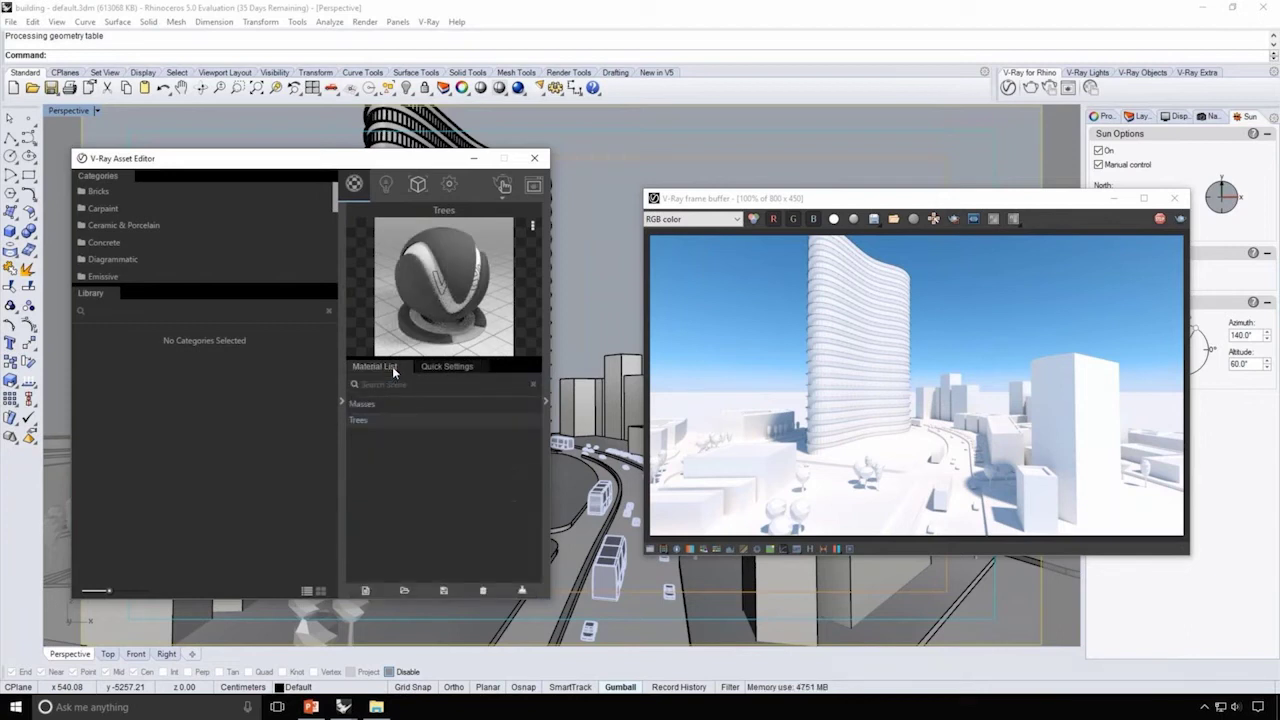
right_click(396, 419)
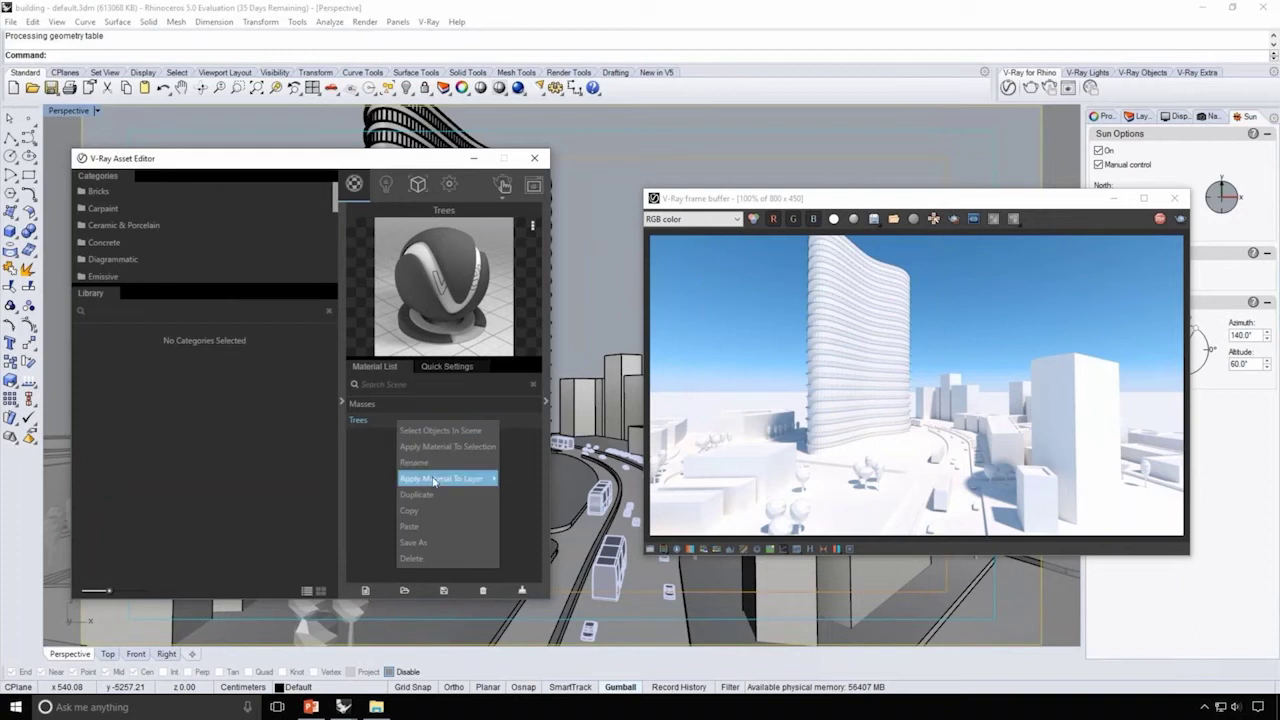
mouse_move(447, 482)
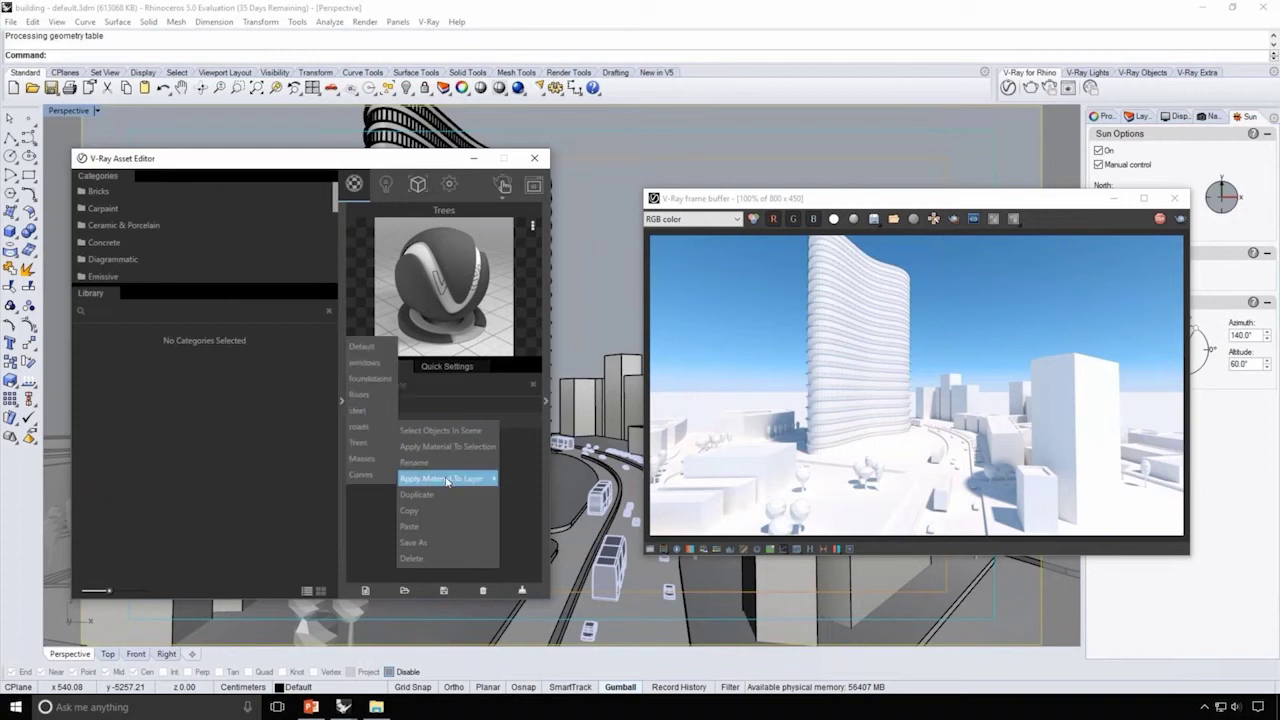
left_click(374, 440)
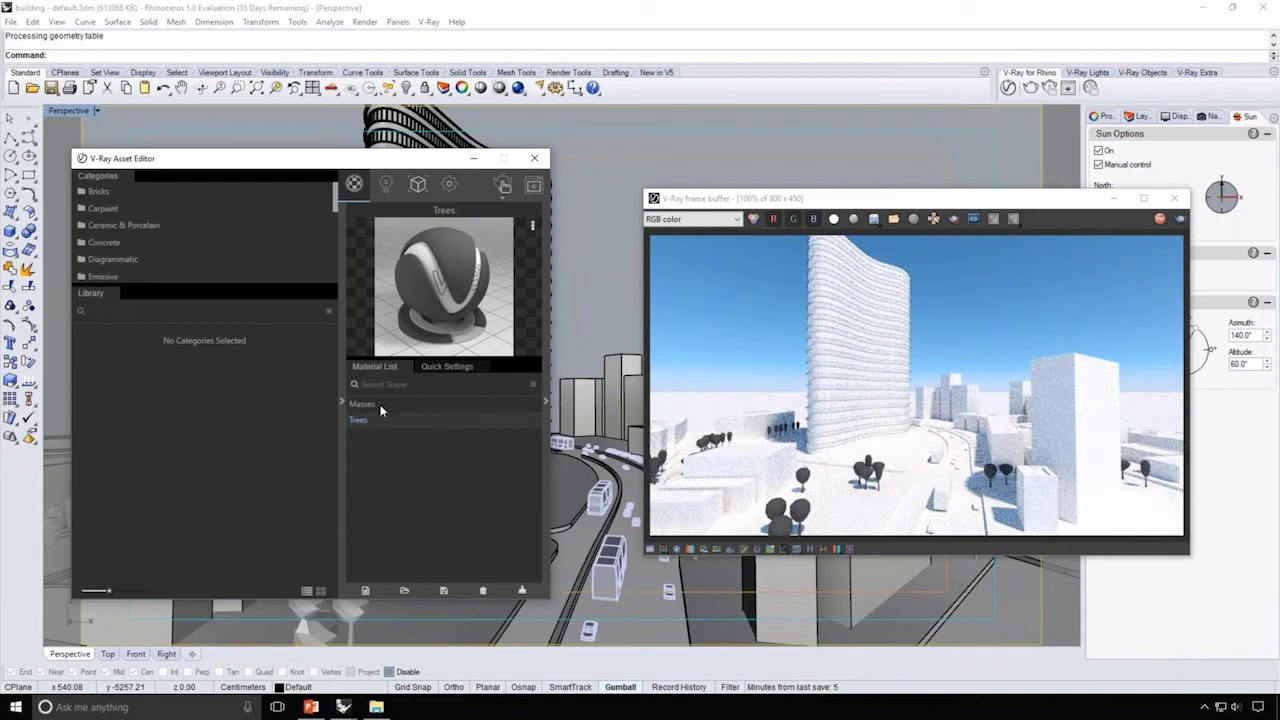
Step: Apply the Masses material to the Masses layer
left_click(380, 406)
right_click(380, 408)
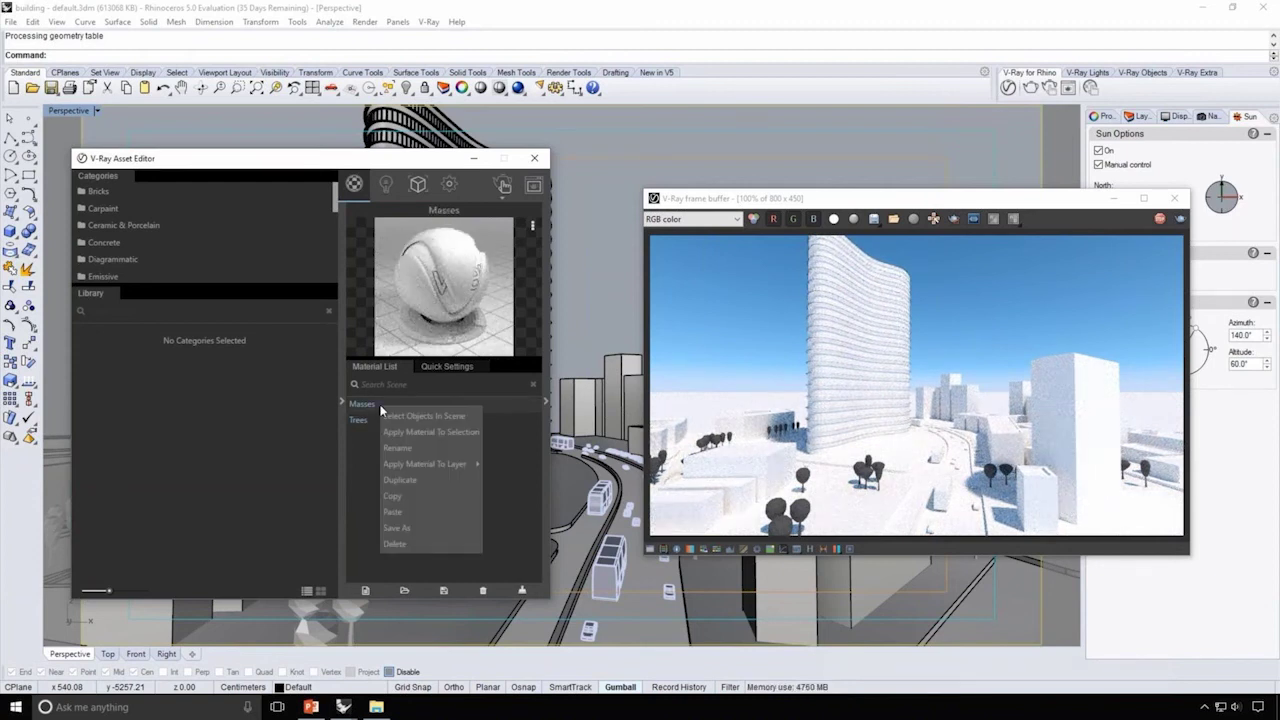
mouse_move(414, 470)
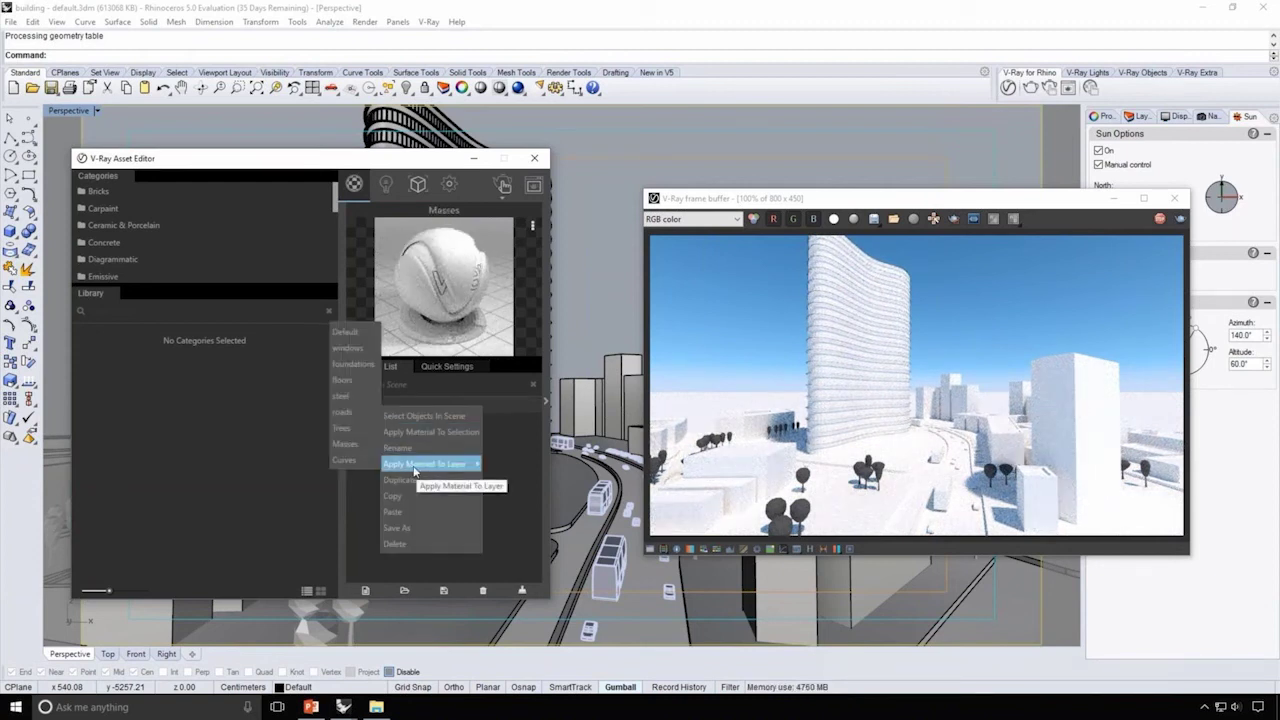
left_click(366, 444)
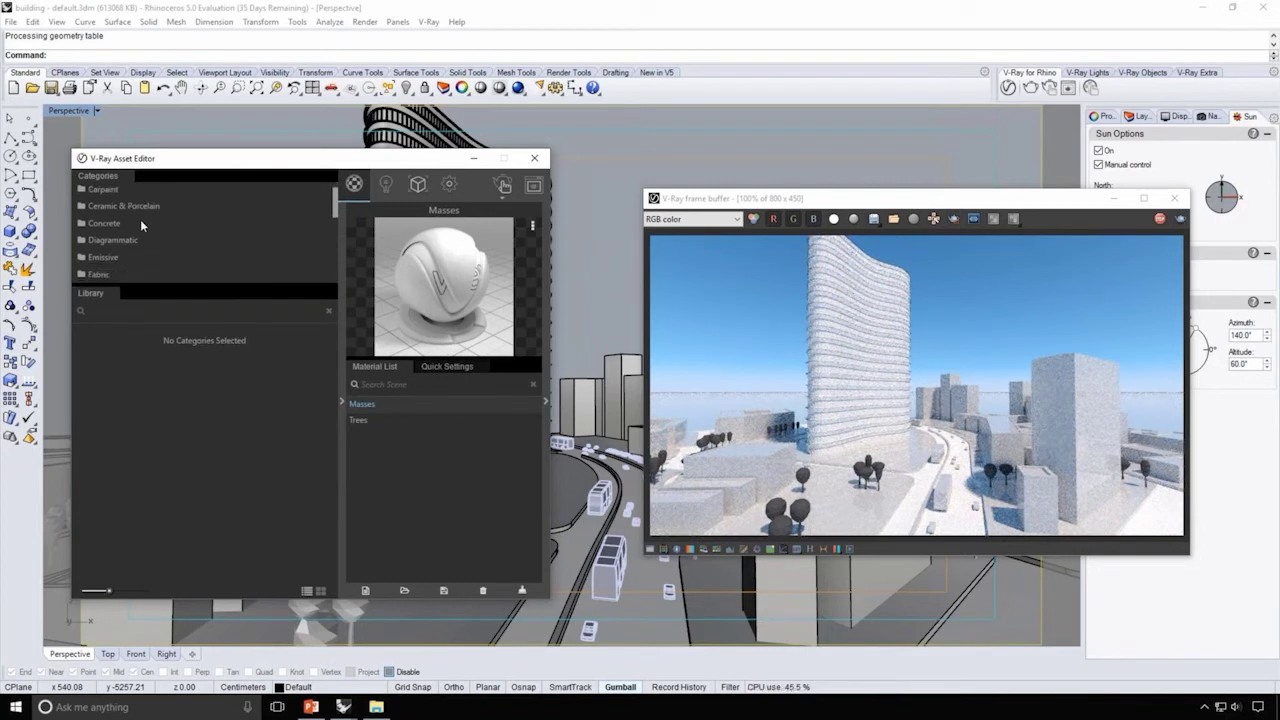
Step: Add the Asphalt A02 100cm material from the library's Ground category to the scene's materials
scroll(123, 236, "down", 2)
scroll(113, 236, "down", 2)
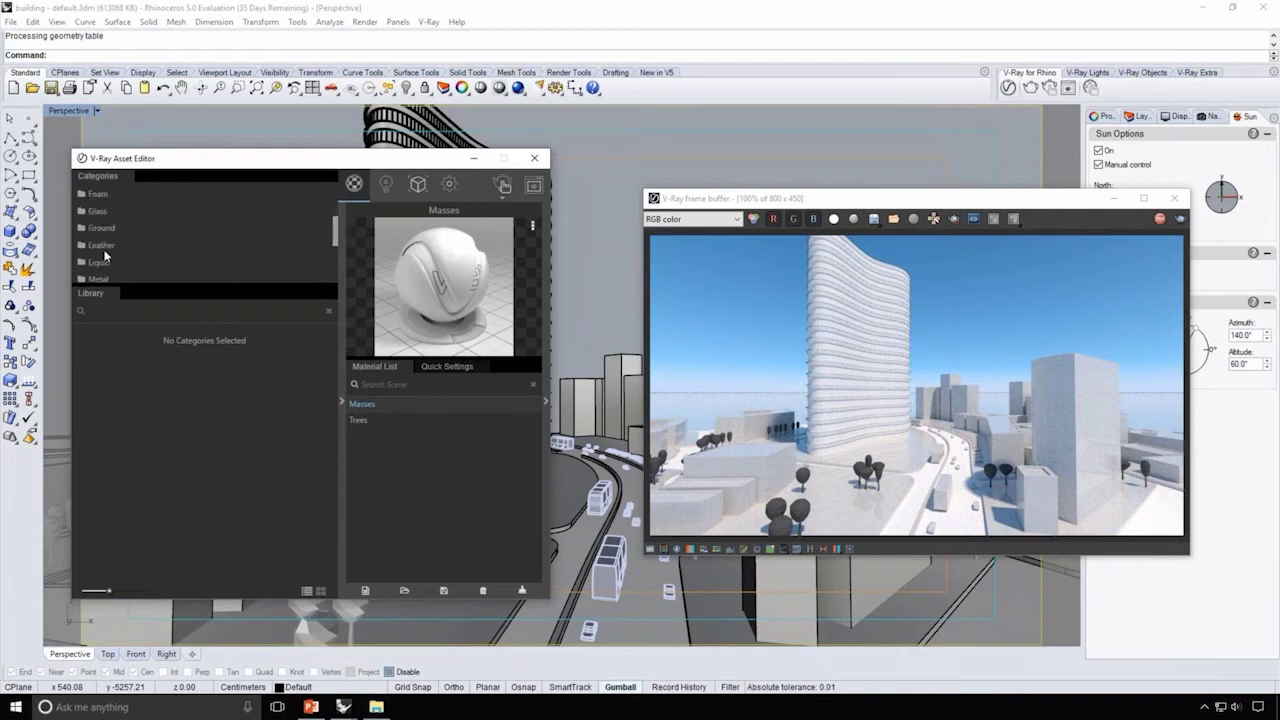
left_click(107, 221)
left_click(108, 213)
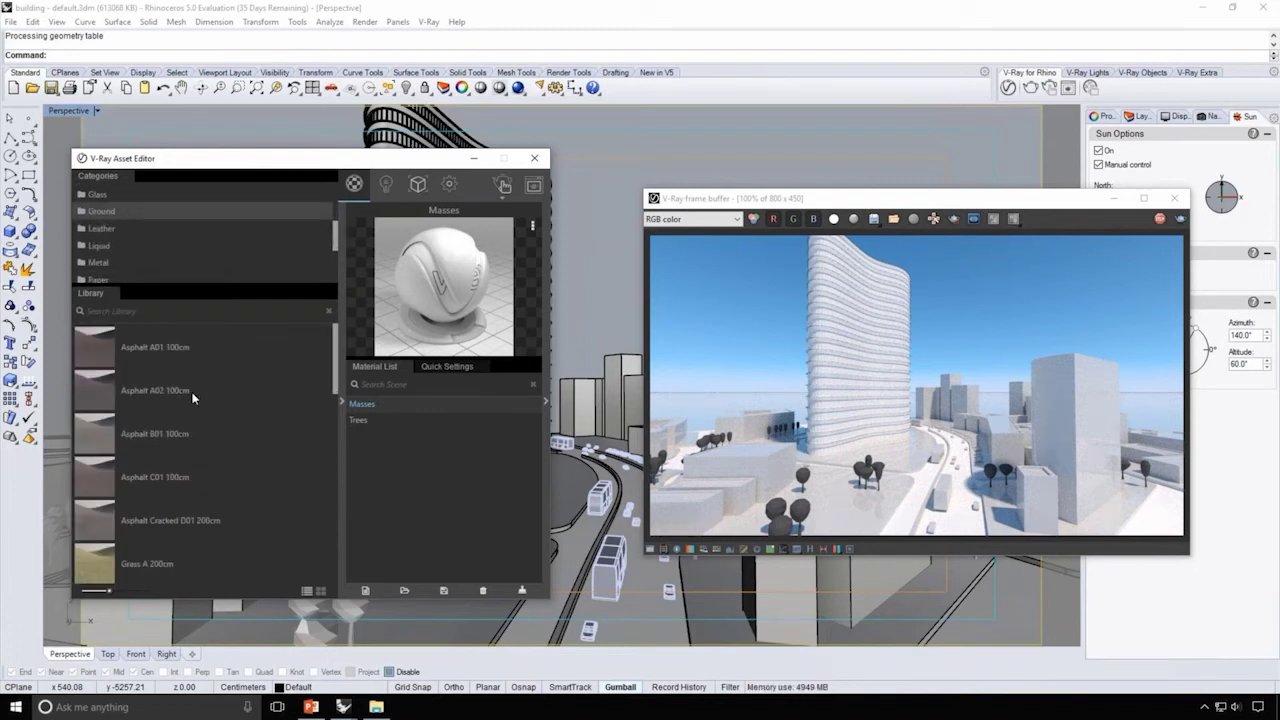
left_click_drag(194, 397, 405, 463)
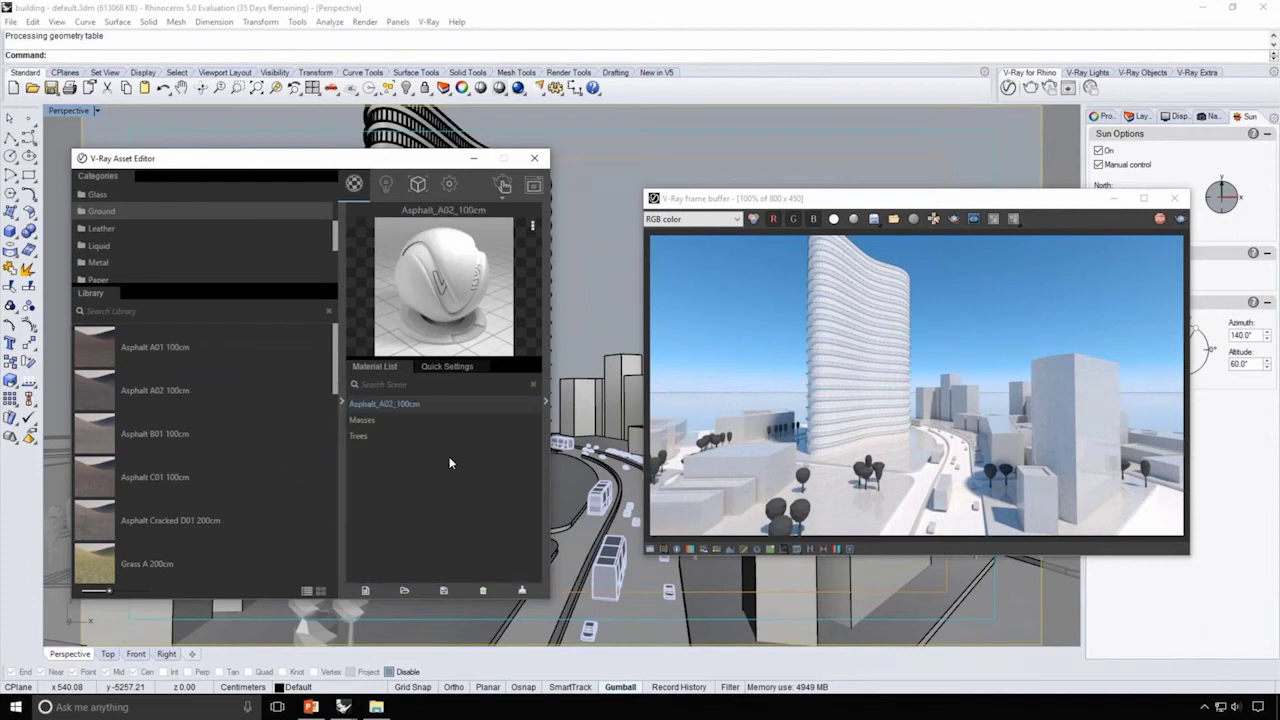
Step: Set the UVW repeat of the asphalt material's diffuse bitmap to 50 in both U and V
left_click(446, 366)
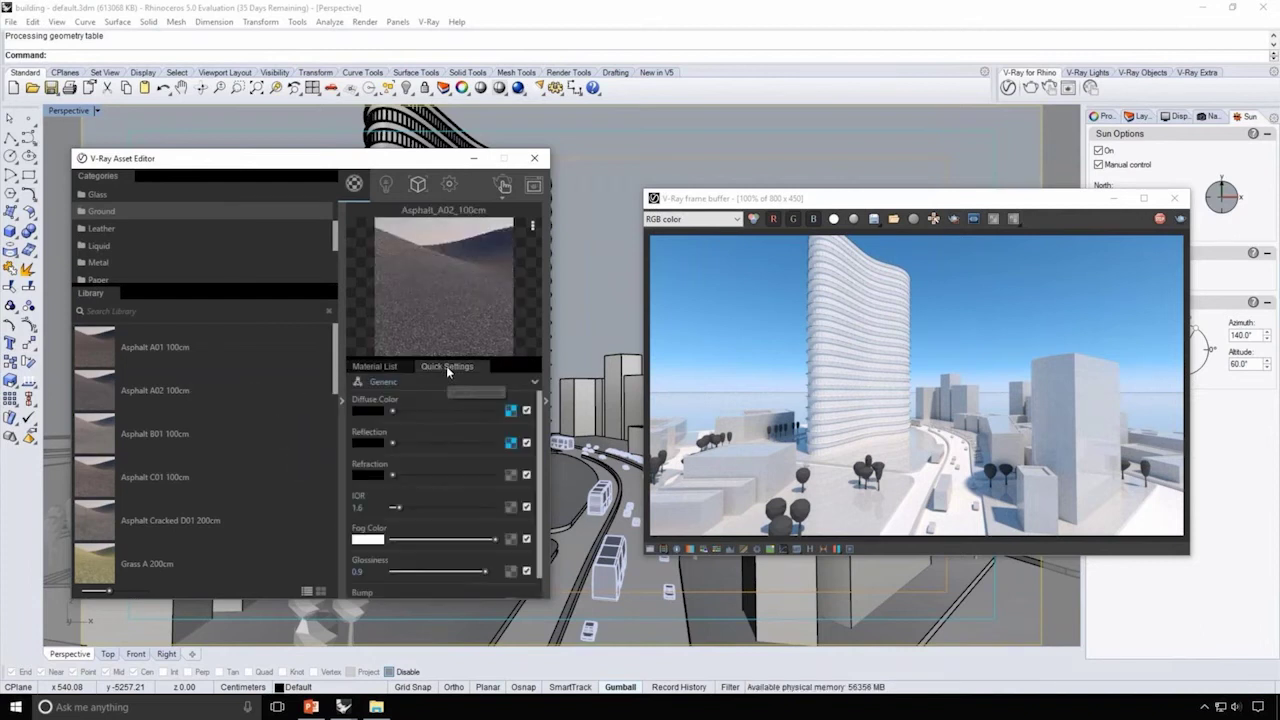
left_click(510, 411)
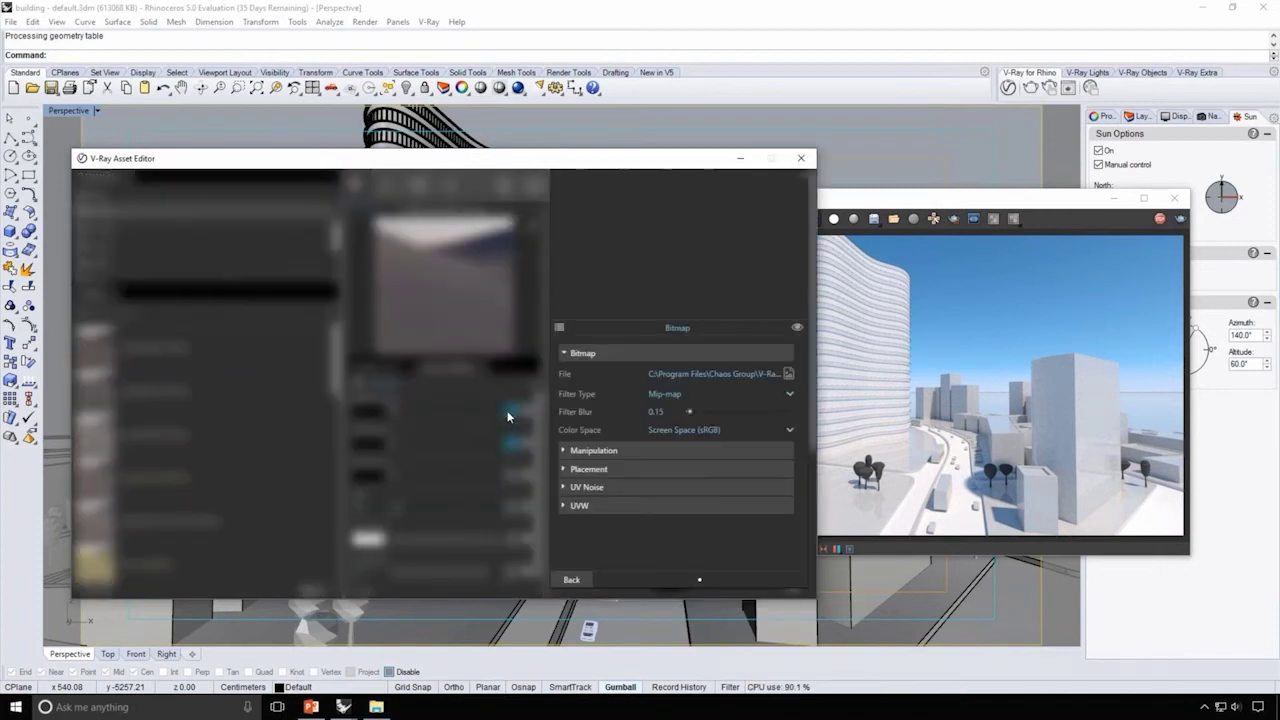
left_click(566, 505)
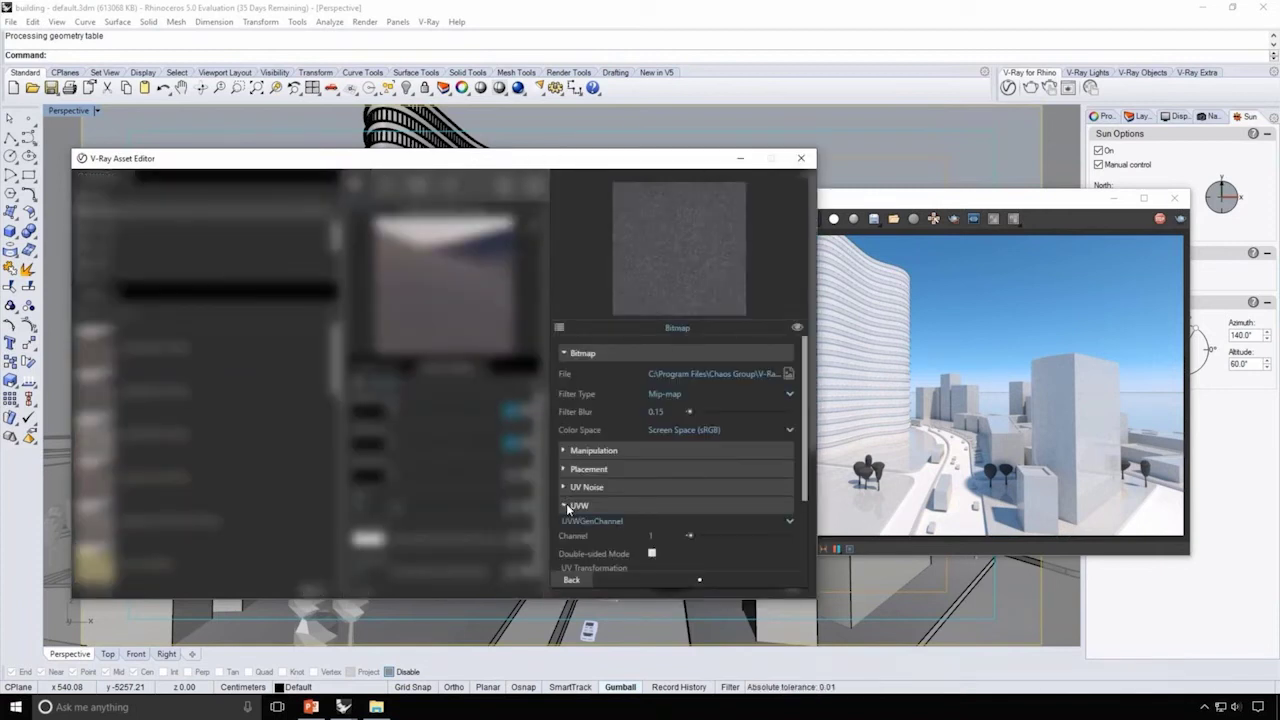
scroll(640, 480, "down", 2)
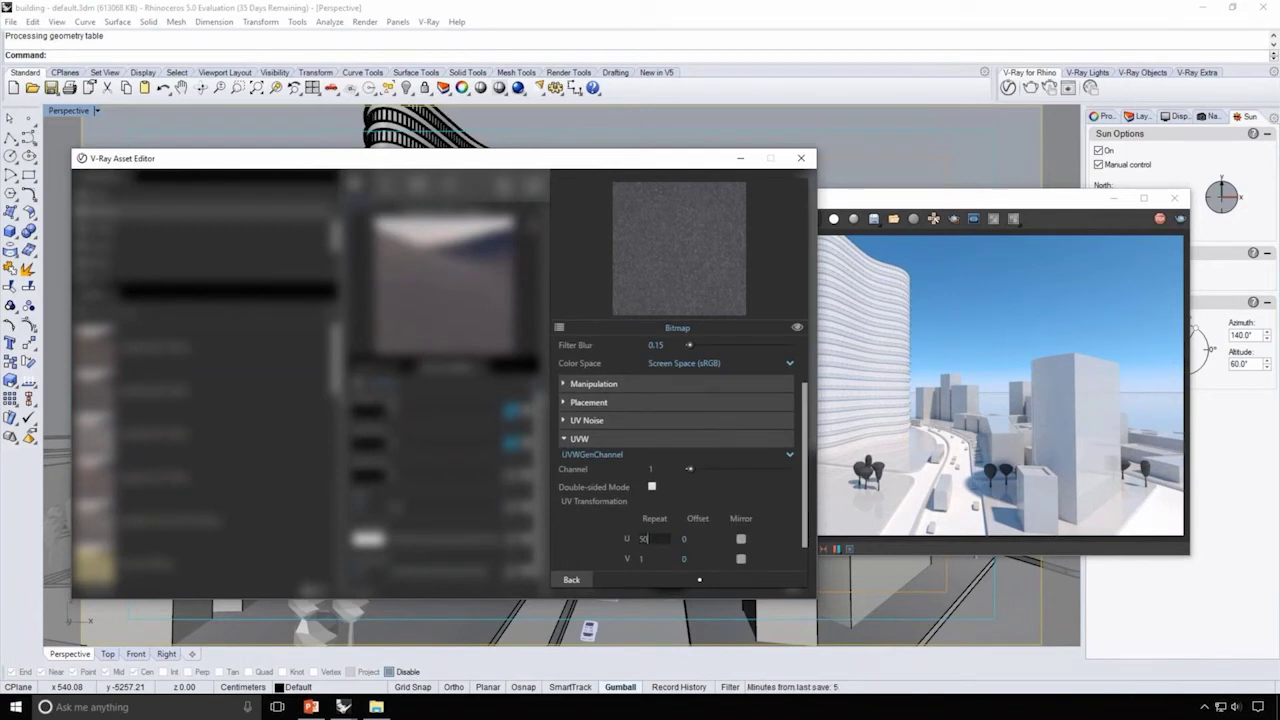
key("Tab")
type("50")
left_click(572, 582)
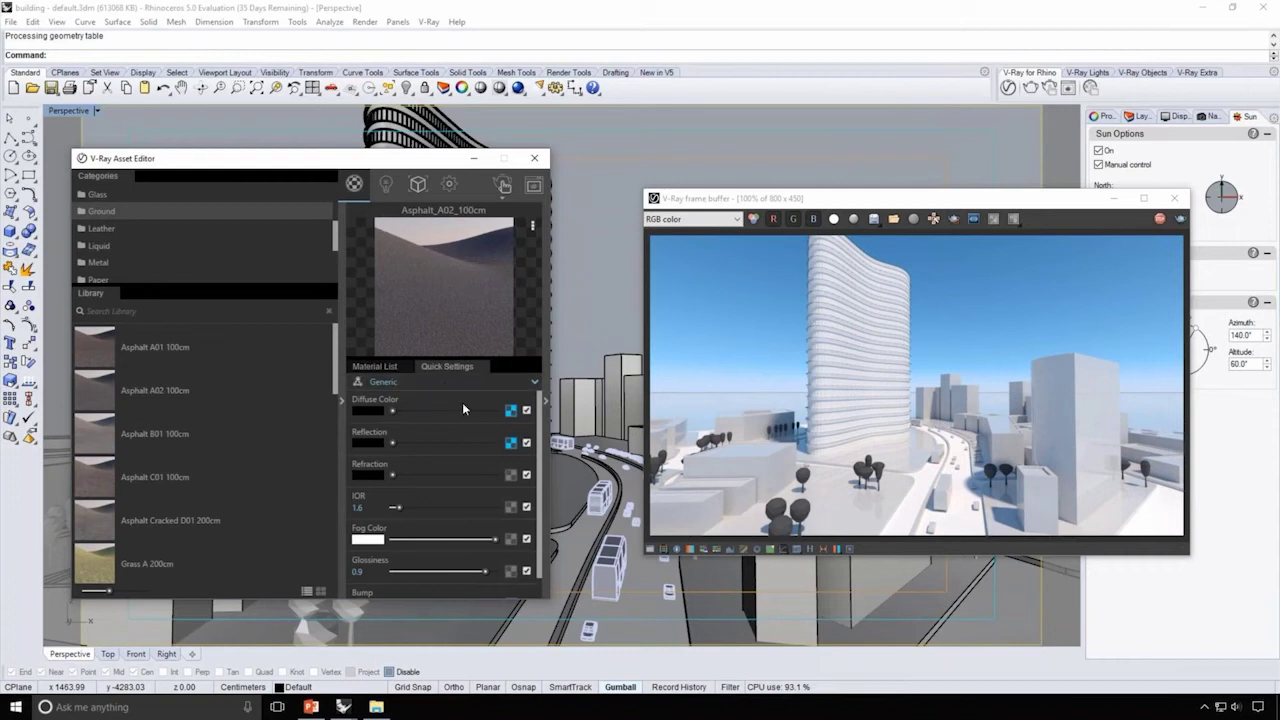
Step: Copy the asphalt material's diffuse bitmap to its reflection slot and paste it as a copy into its bump slot
right_click(511, 412)
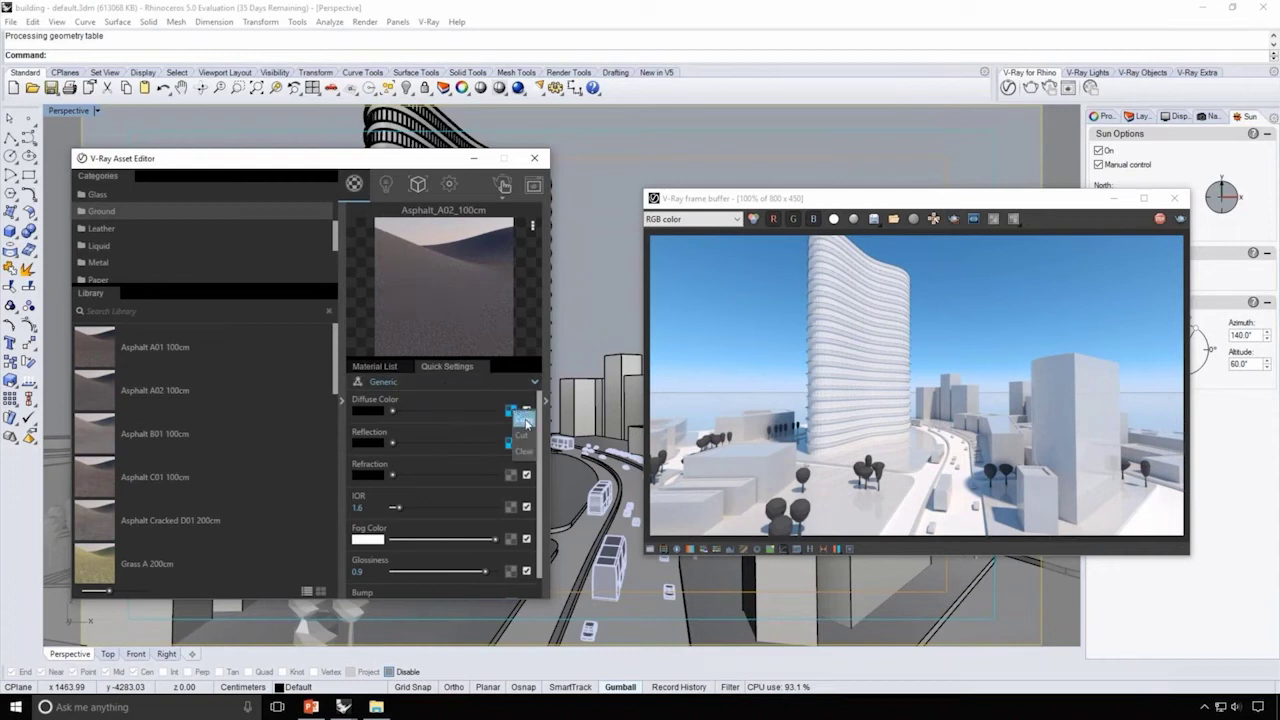
left_click(526, 423)
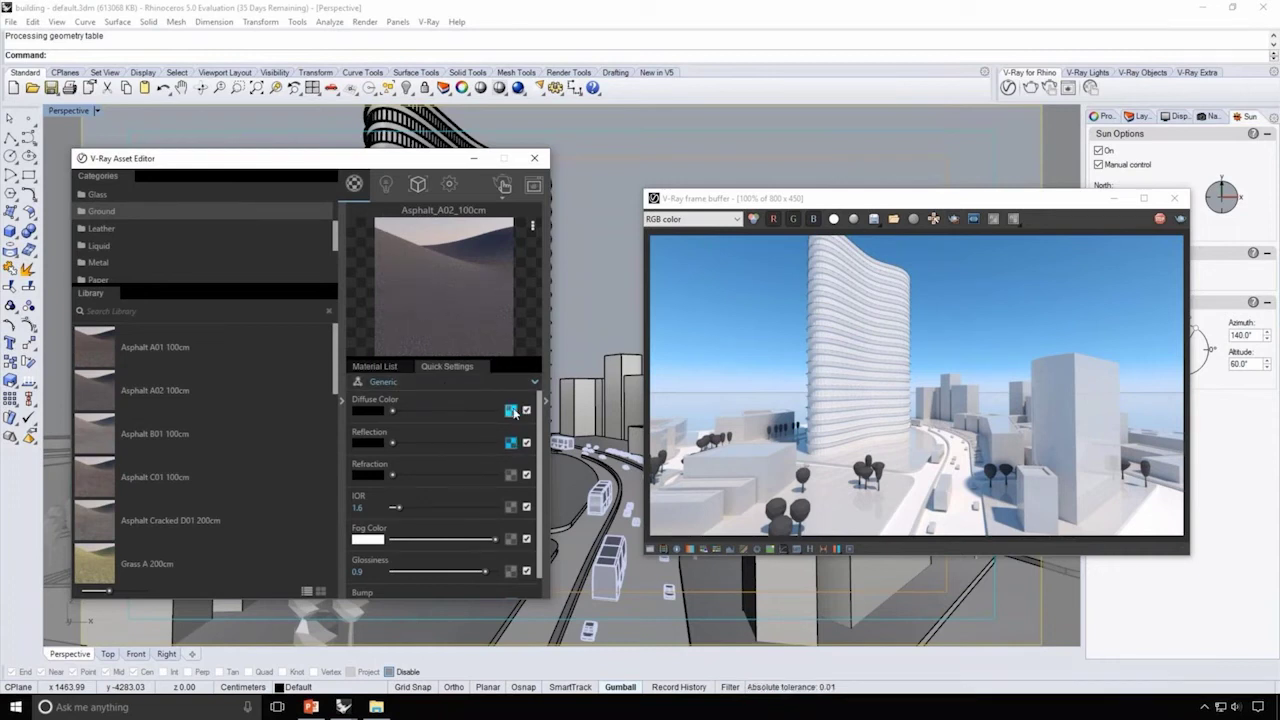
left_click_drag(511, 410, 516, 452)
right_click(511, 410)
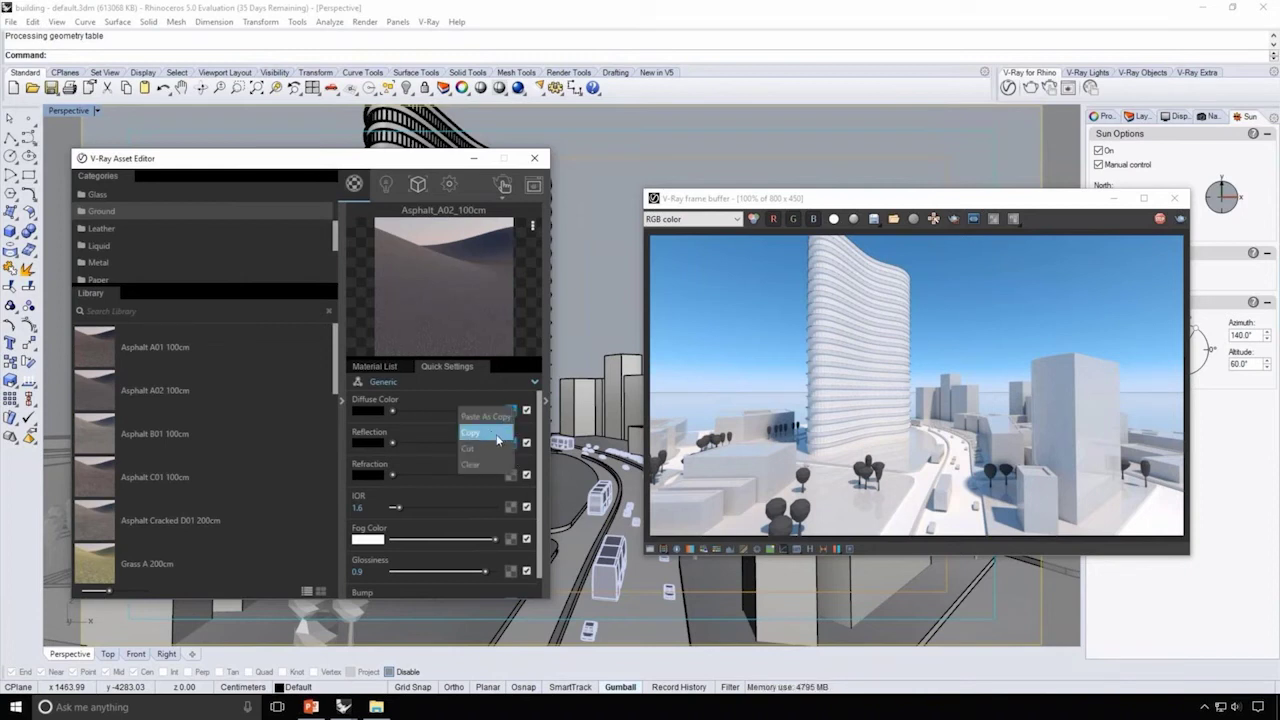
left_click(497, 433)
scroll(505, 520, "down", 2)
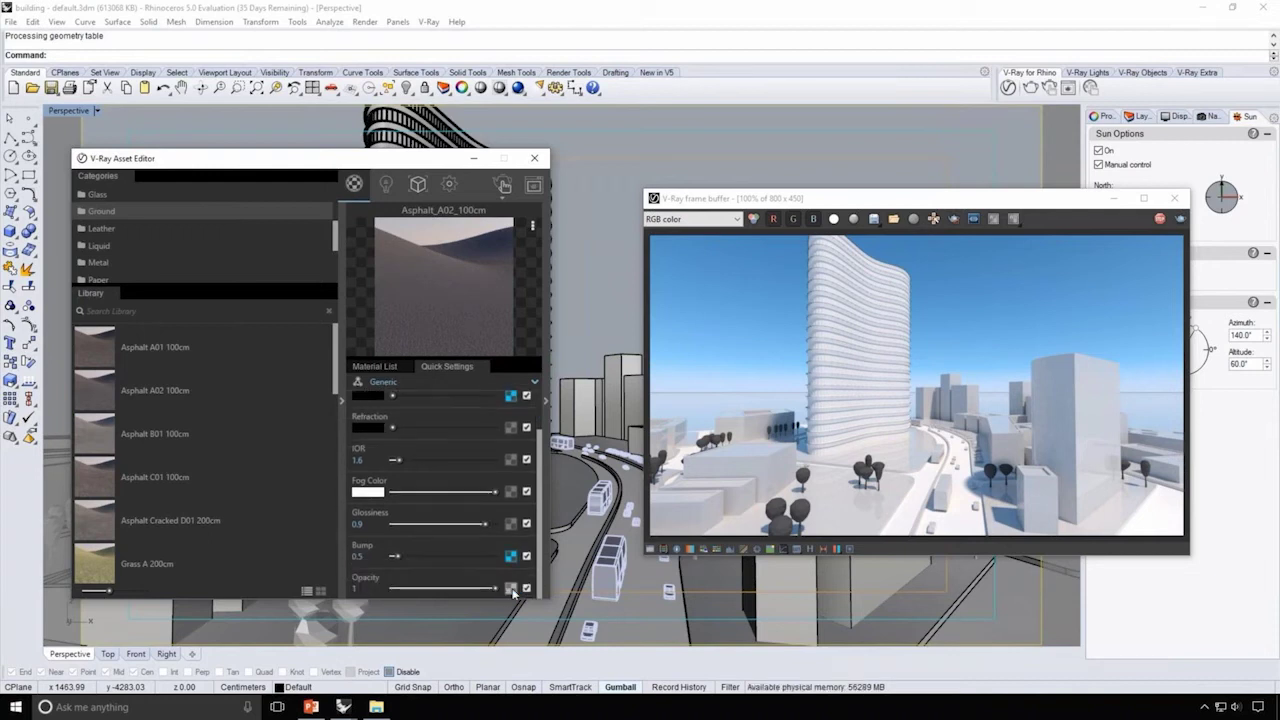
right_click(511, 557)
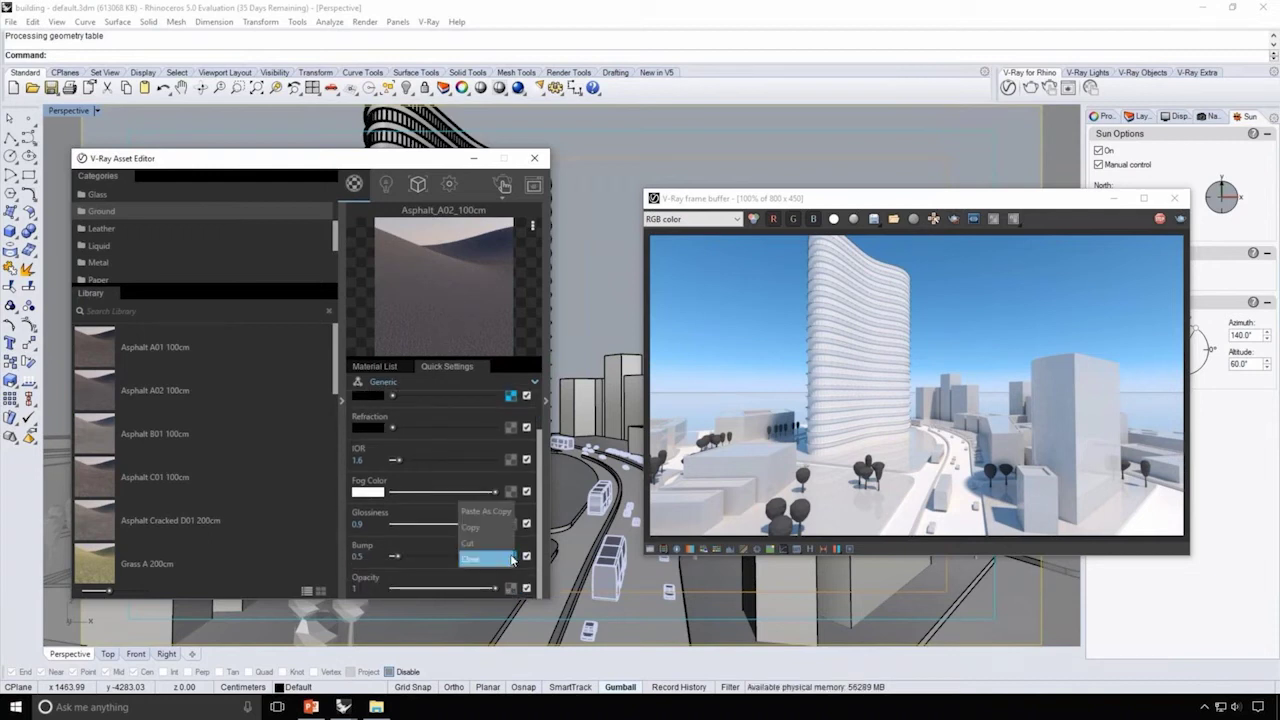
left_click(495, 511)
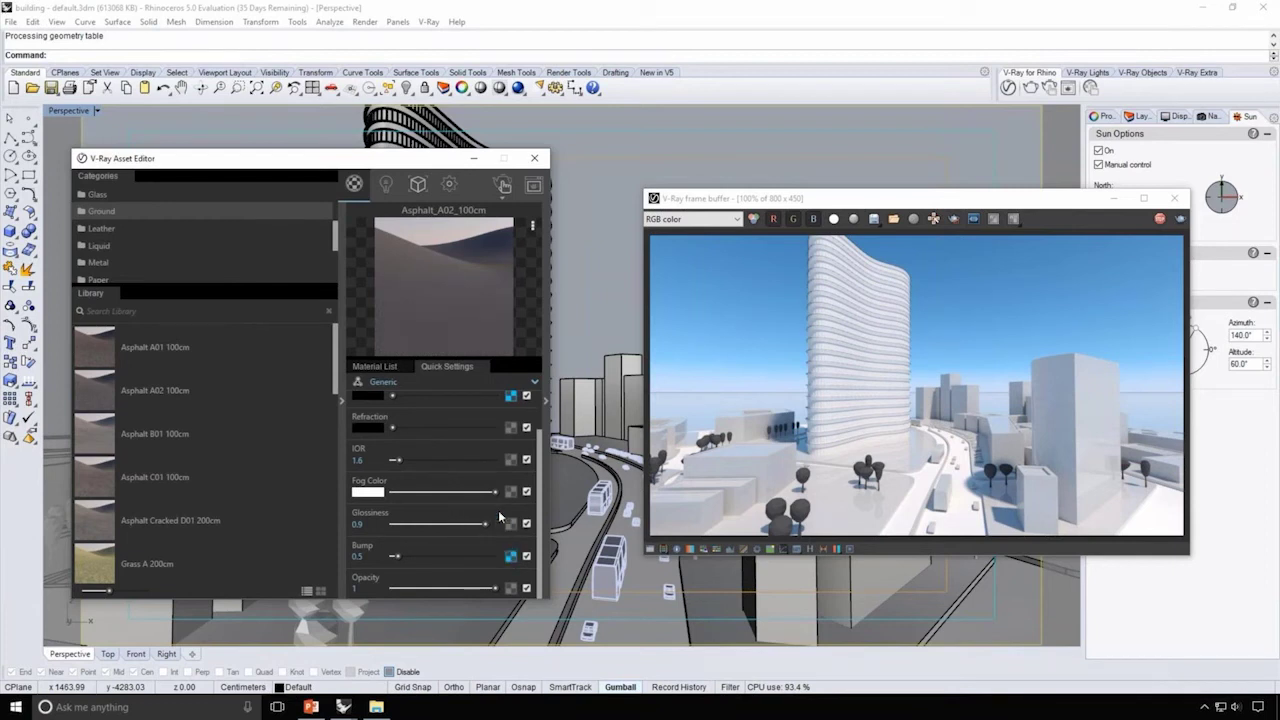
Step: Apply the Asphalt_A02_100cm material to the roads layer
left_click(392, 369)
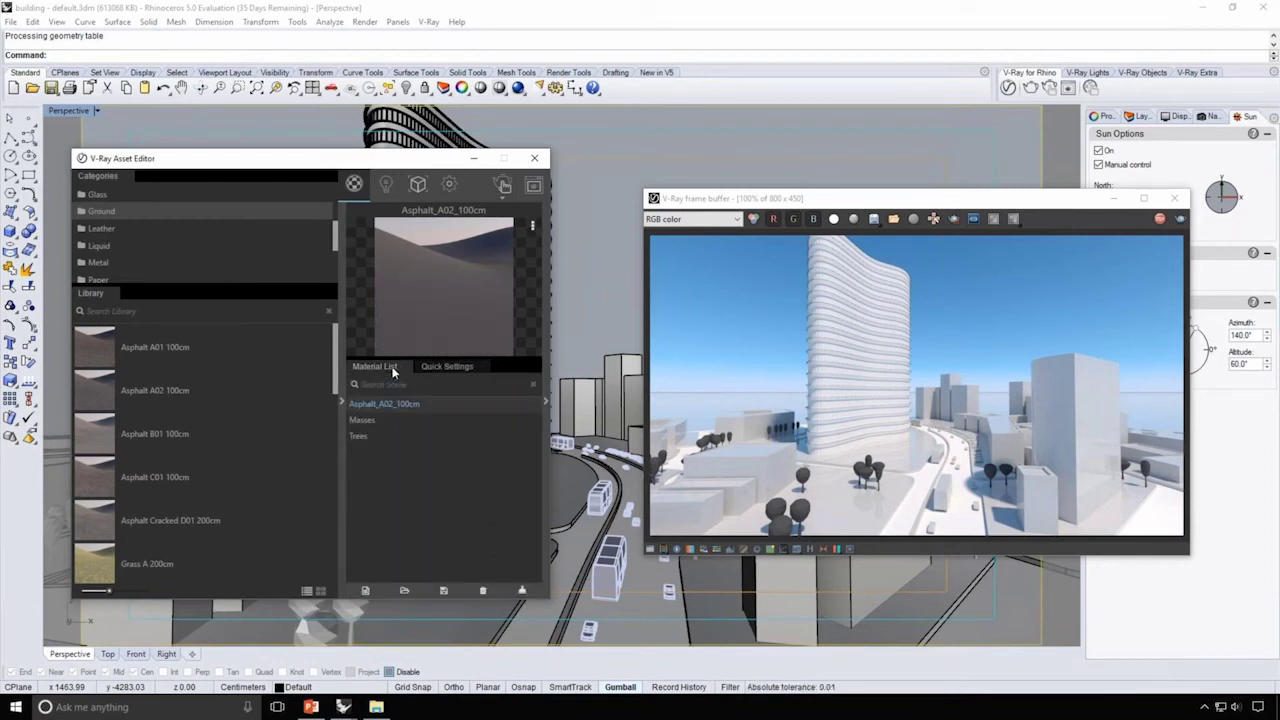
right_click(450, 408)
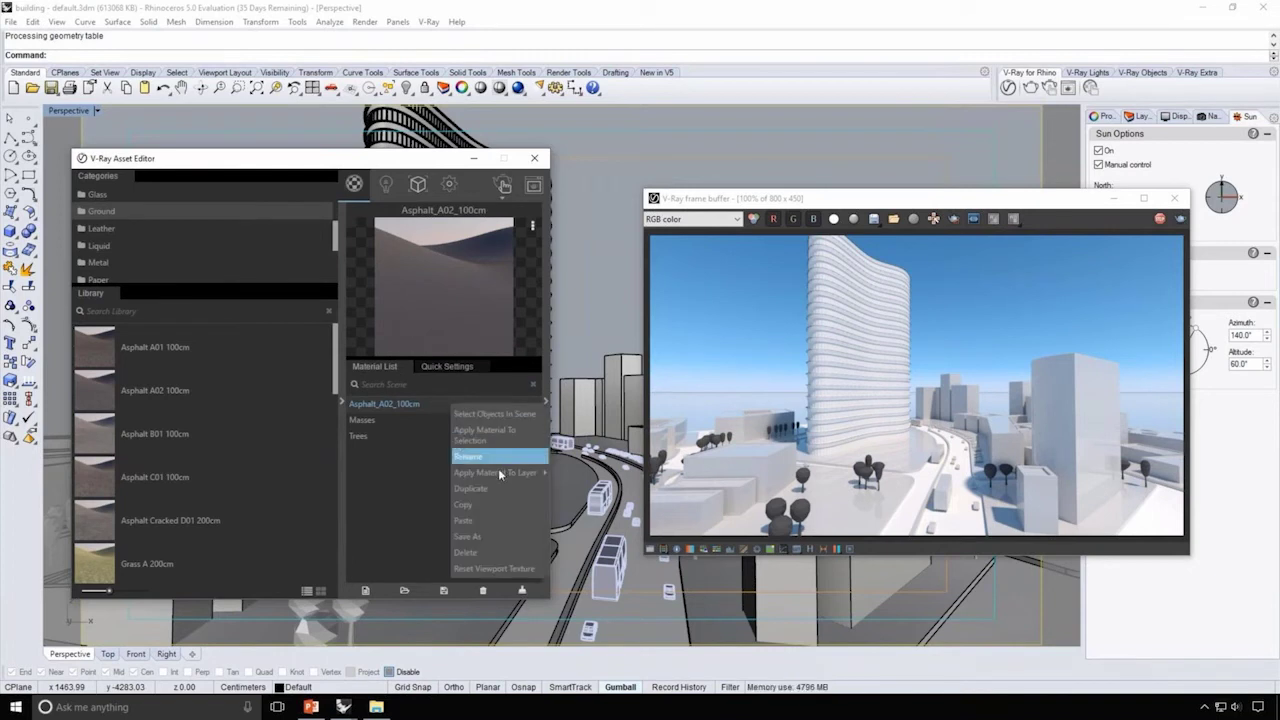
mouse_move(497, 474)
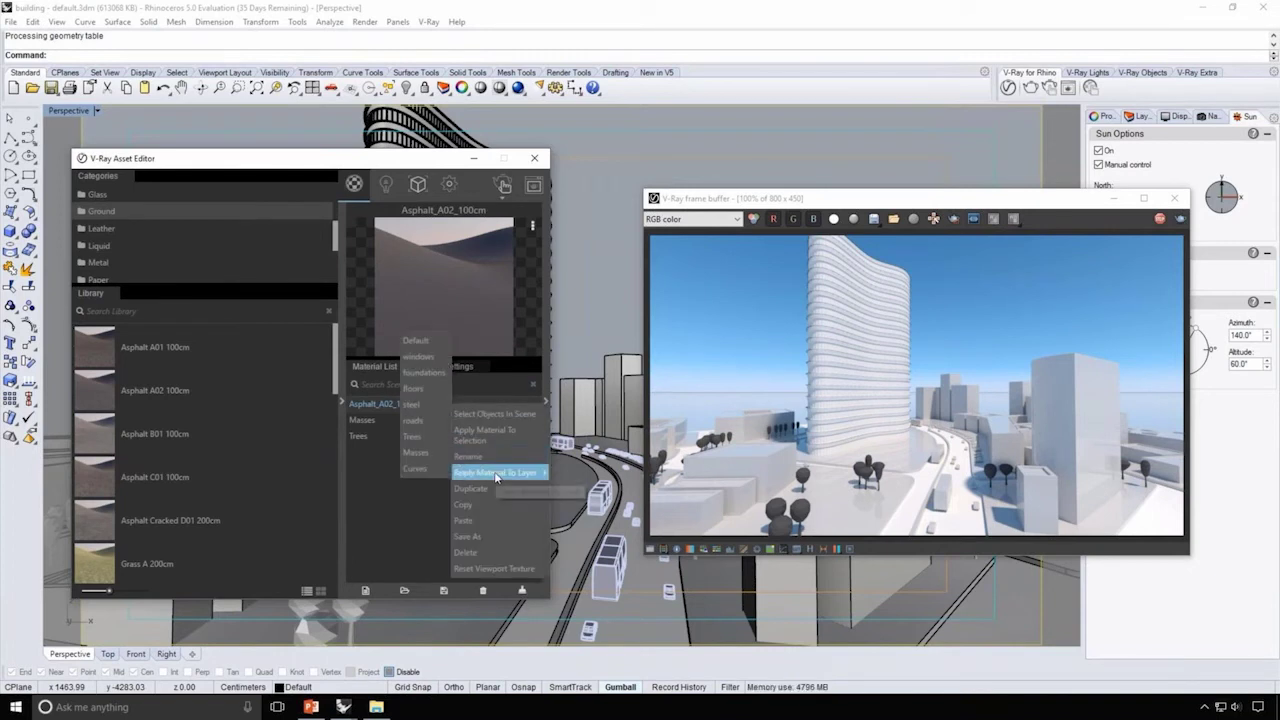
left_click(433, 422)
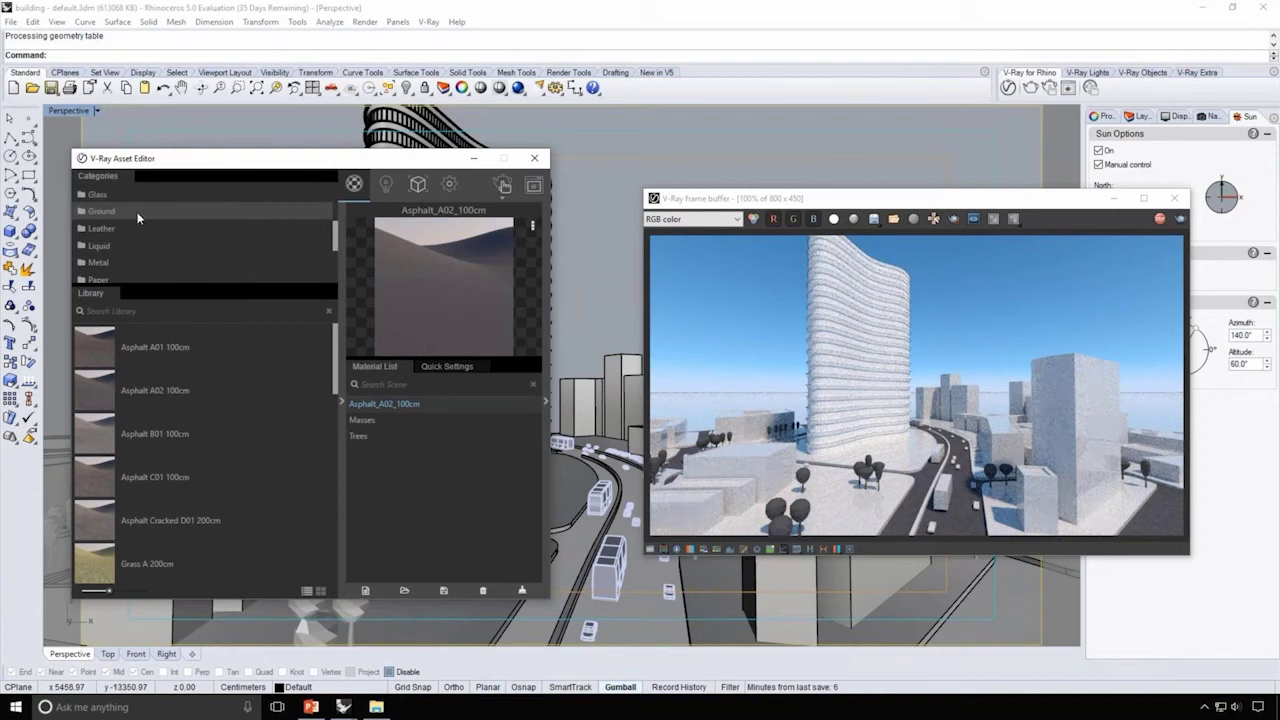
Step: Add the Concrete Simple F01 2m material from the library's Concrete category to the scene's materials
scroll(137, 212, "up", 3)
left_click(105, 243)
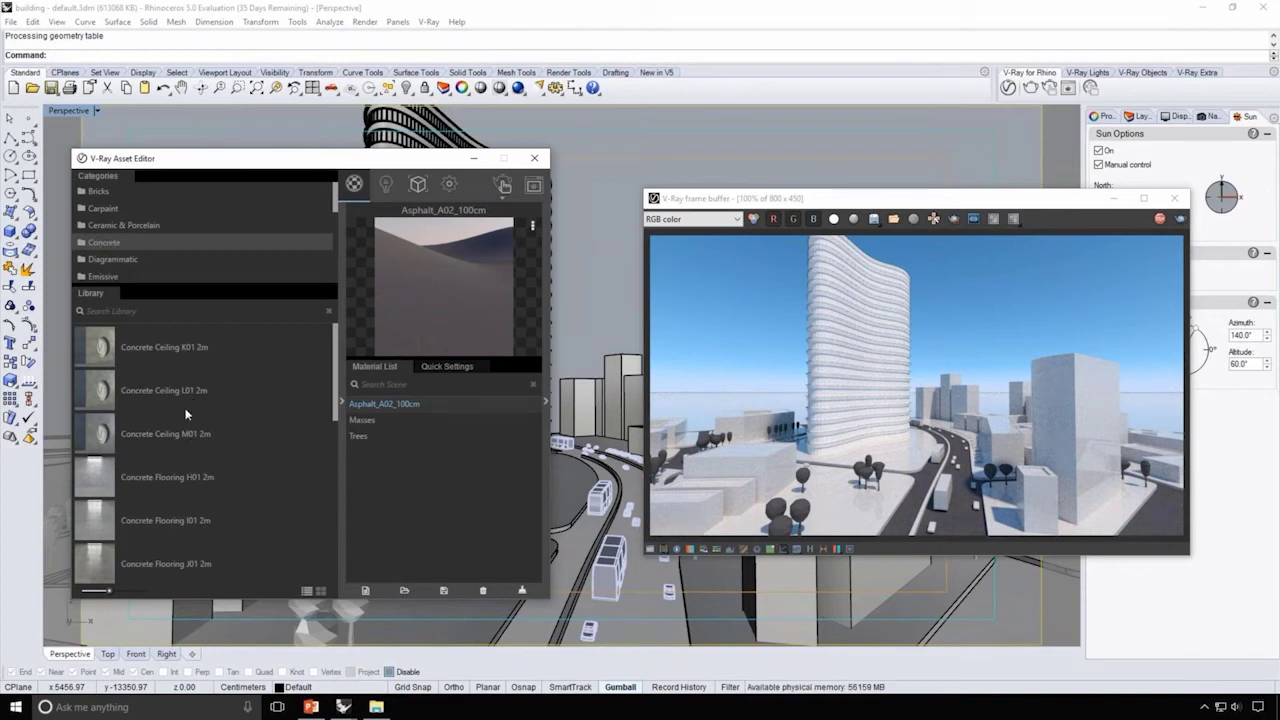
scroll(185, 413, "down", 1)
scroll(185, 410, "down", 5)
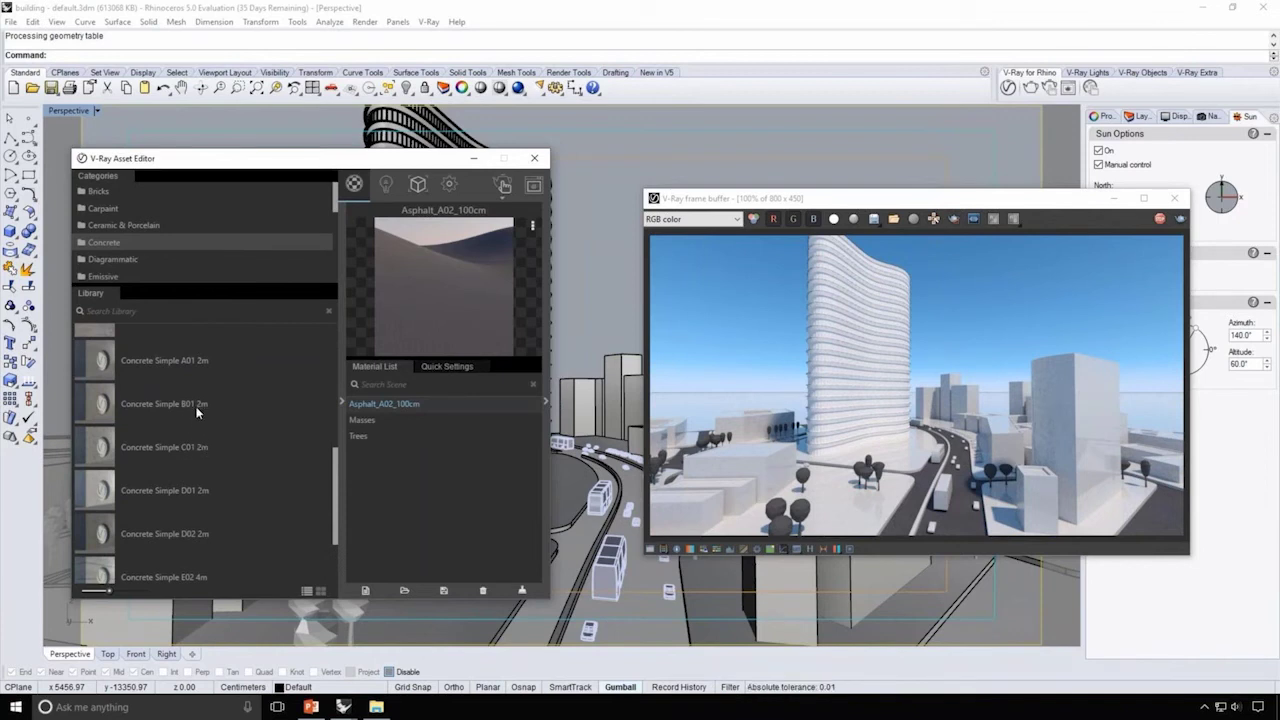
scroll(198, 460, "down", 3)
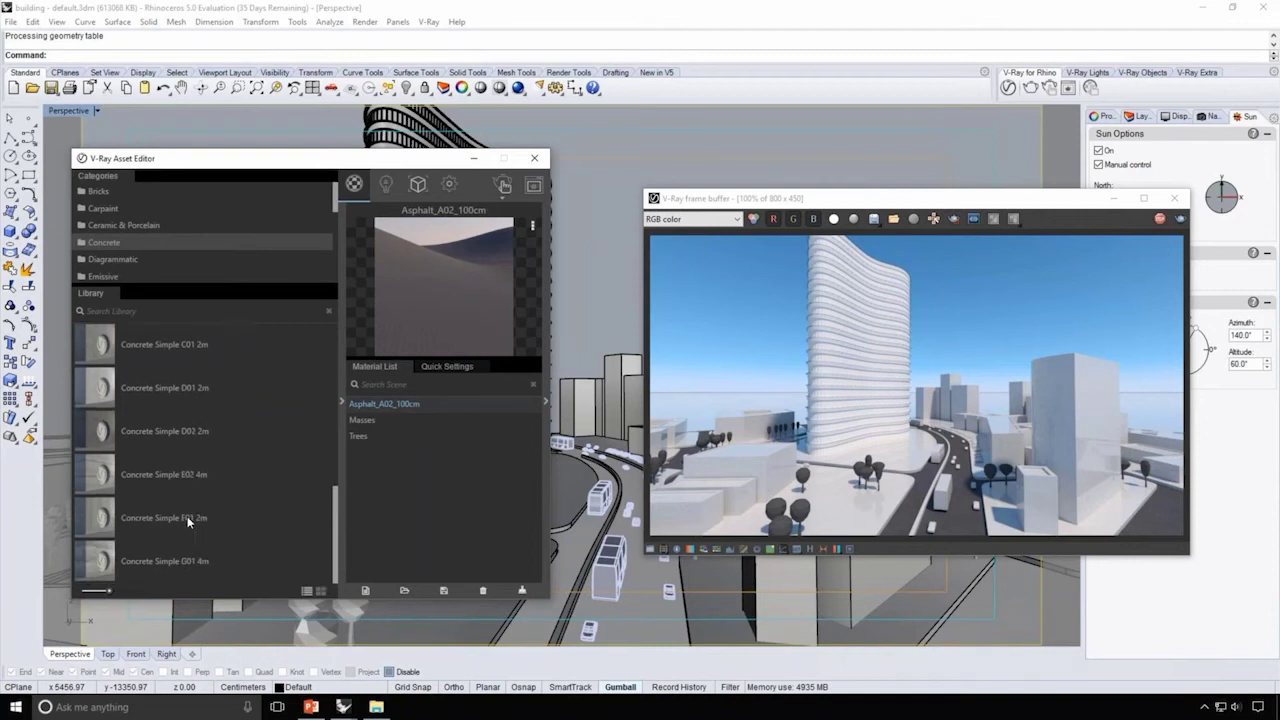
left_click_drag(188, 515, 444, 494)
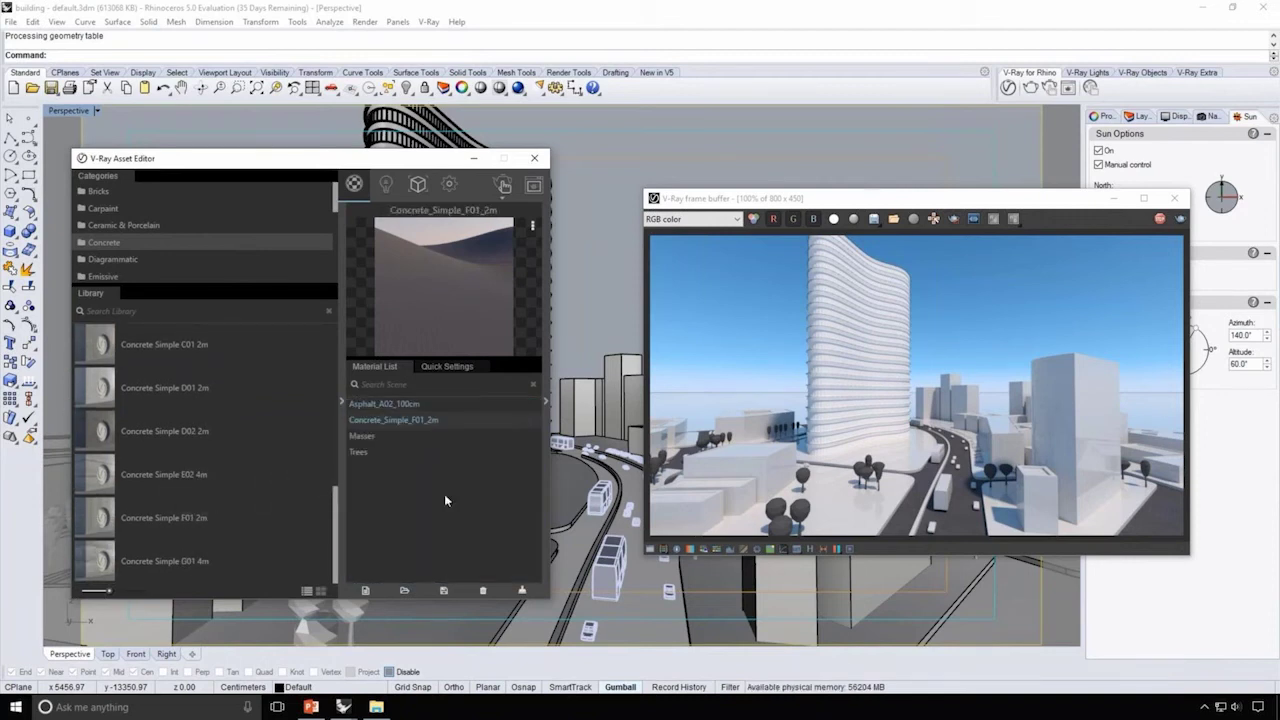
Step: Apply the Concrete_Simple_F01_2m material to the foundations layer
right_click(441, 424)
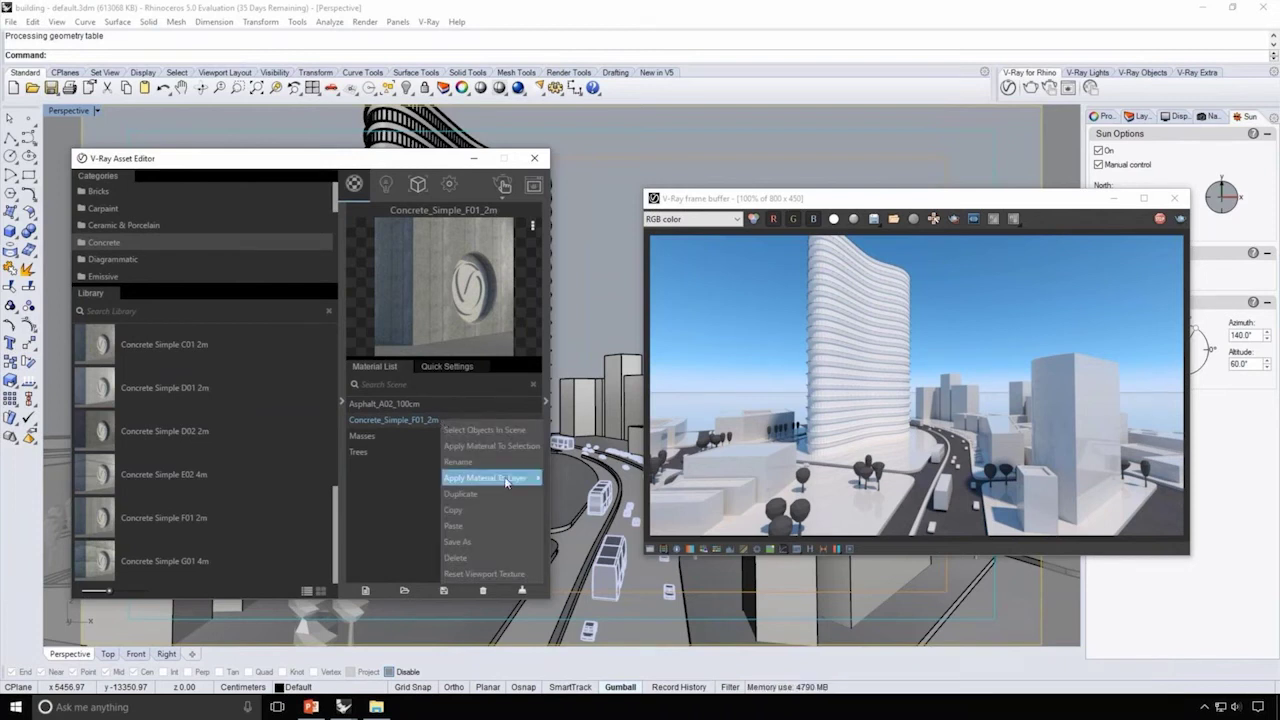
mouse_move(506, 481)
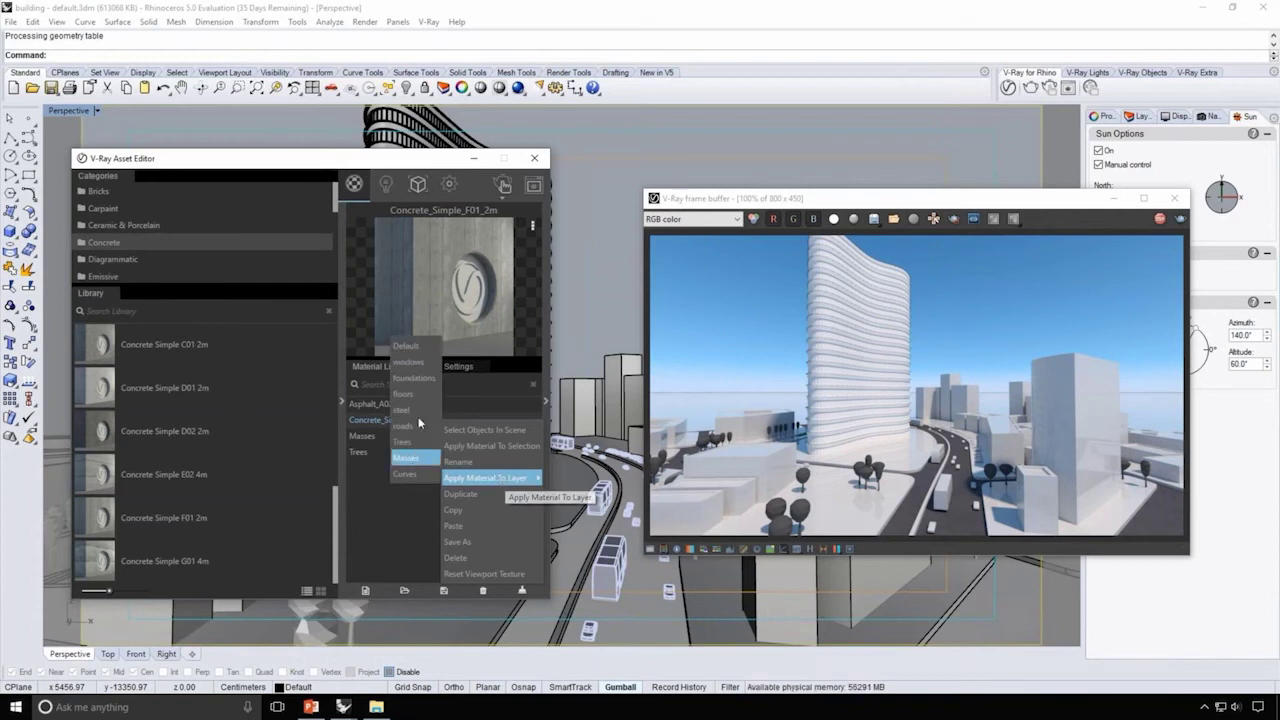
left_click(422, 379)
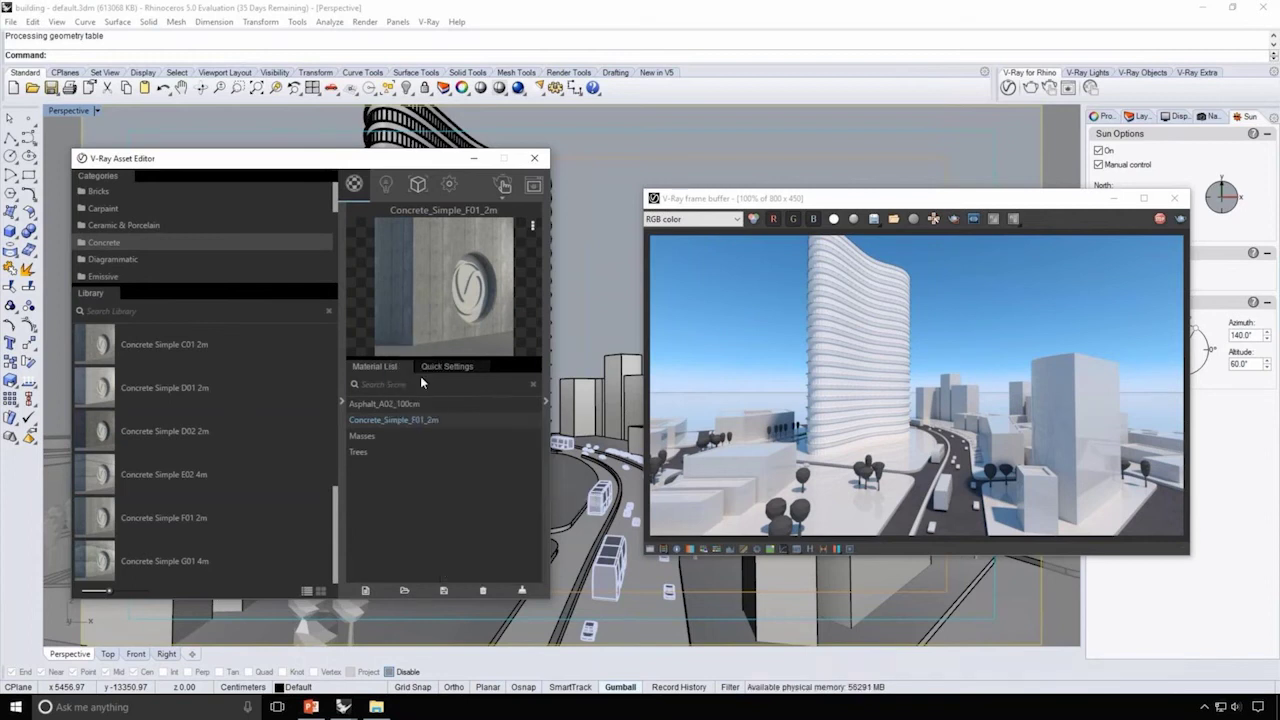
Step: Add the Concrete Simple A01 2m material from the library's Concrete category to the scene's materials
left_click_drag(337, 528, 334, 358)
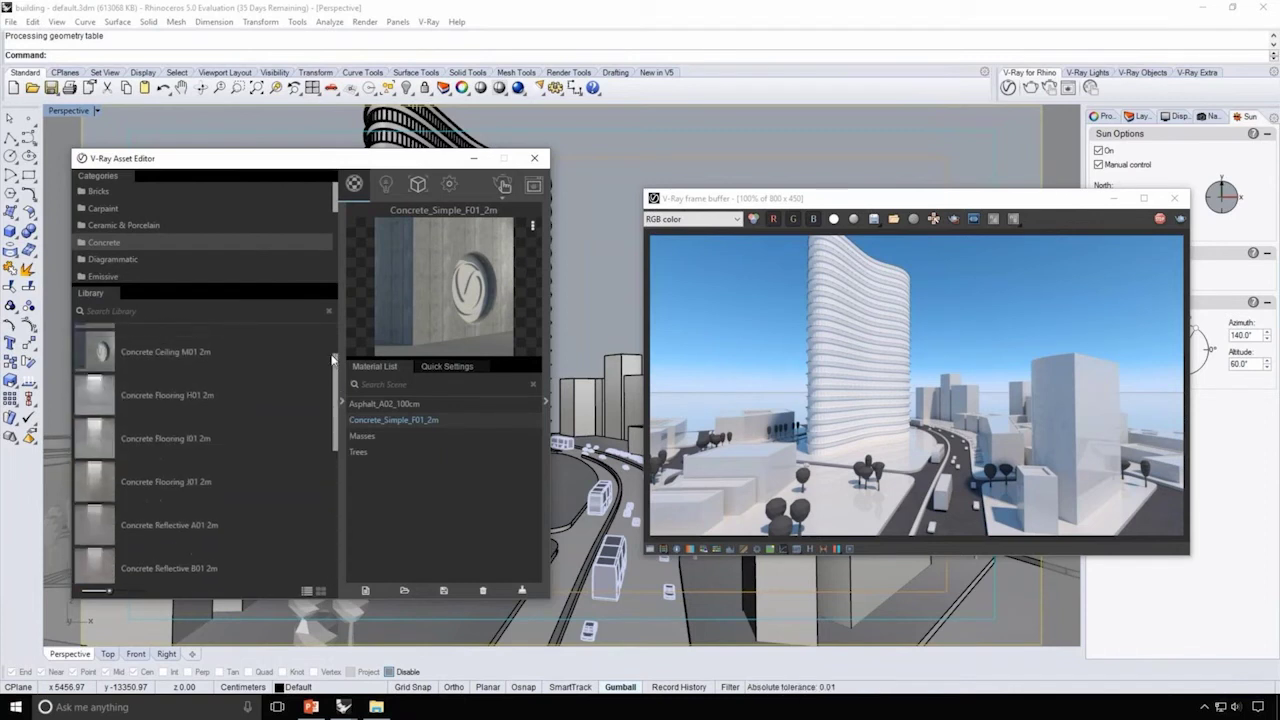
scroll(260, 425, "down", 3)
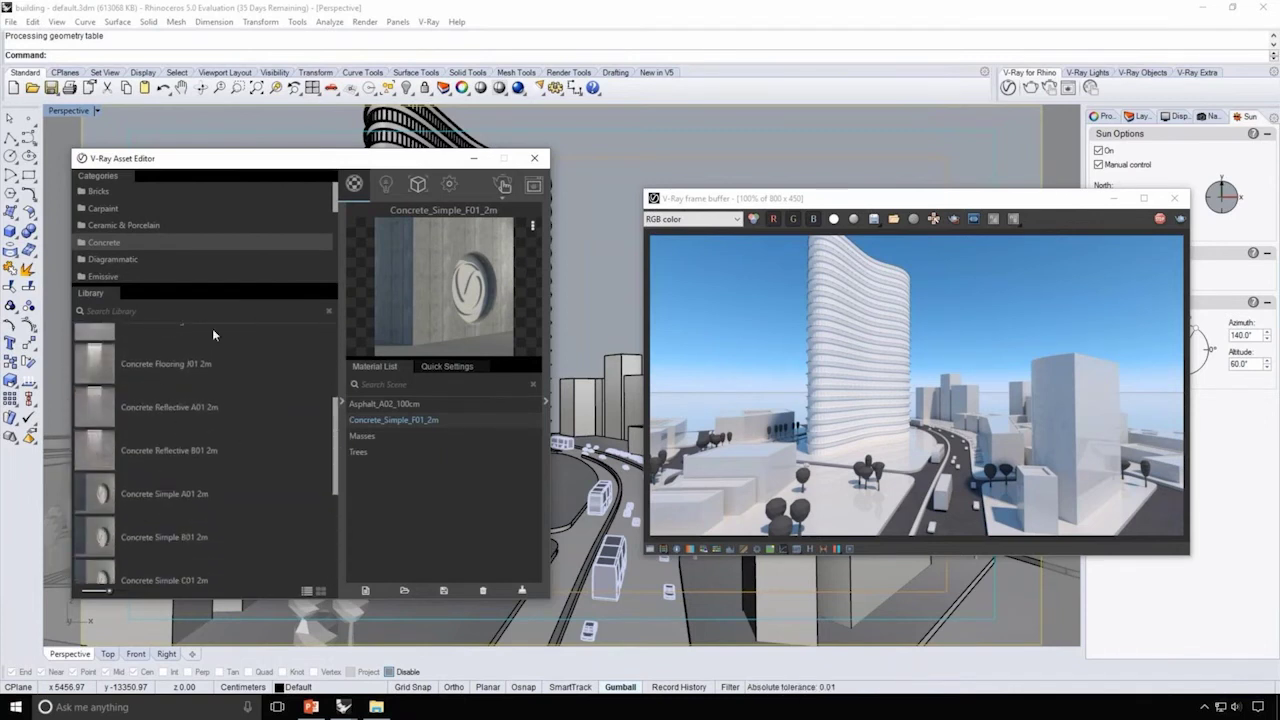
left_click_drag(192, 407, 426, 466)
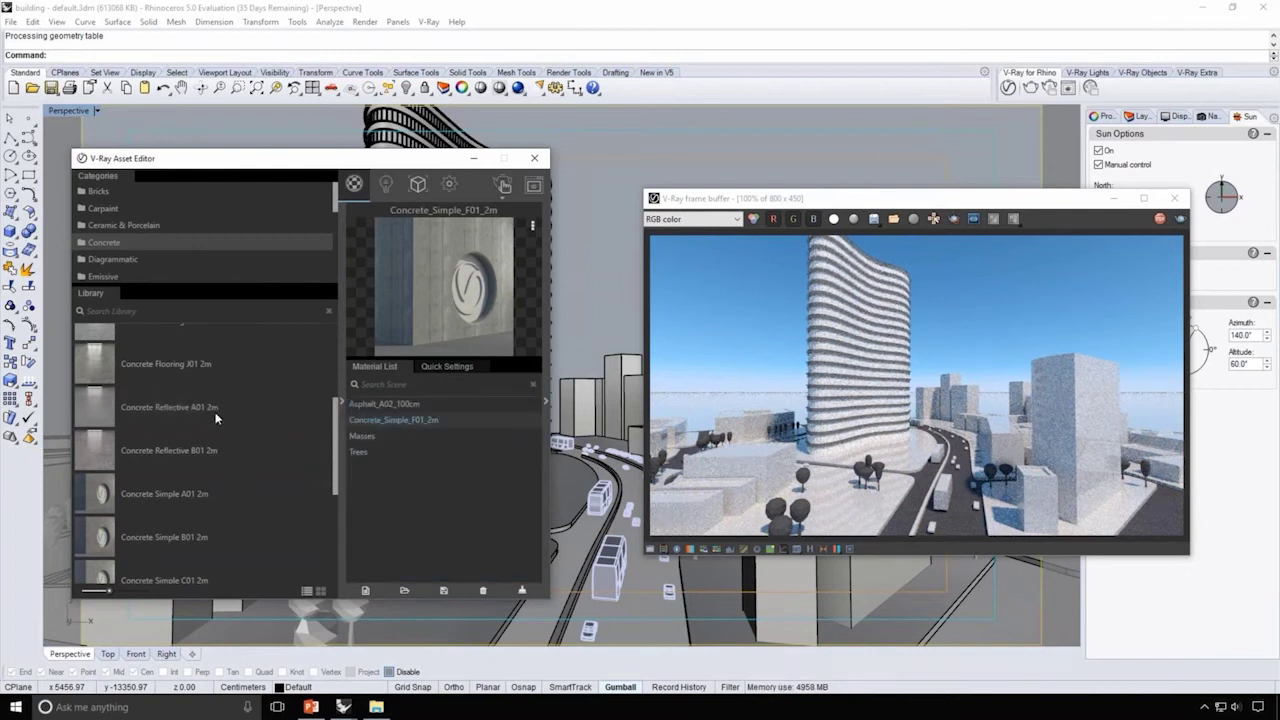
scroll(221, 455, "down", 1)
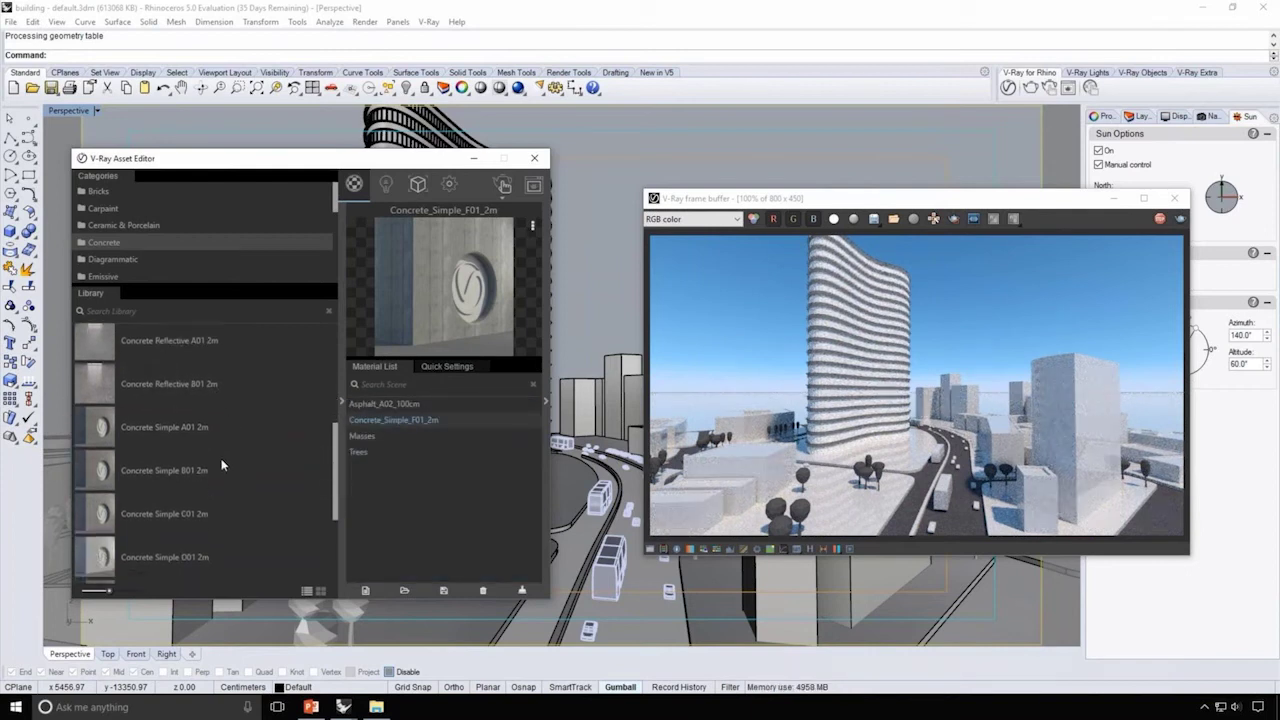
left_click_drag(424, 485, 417, 472)
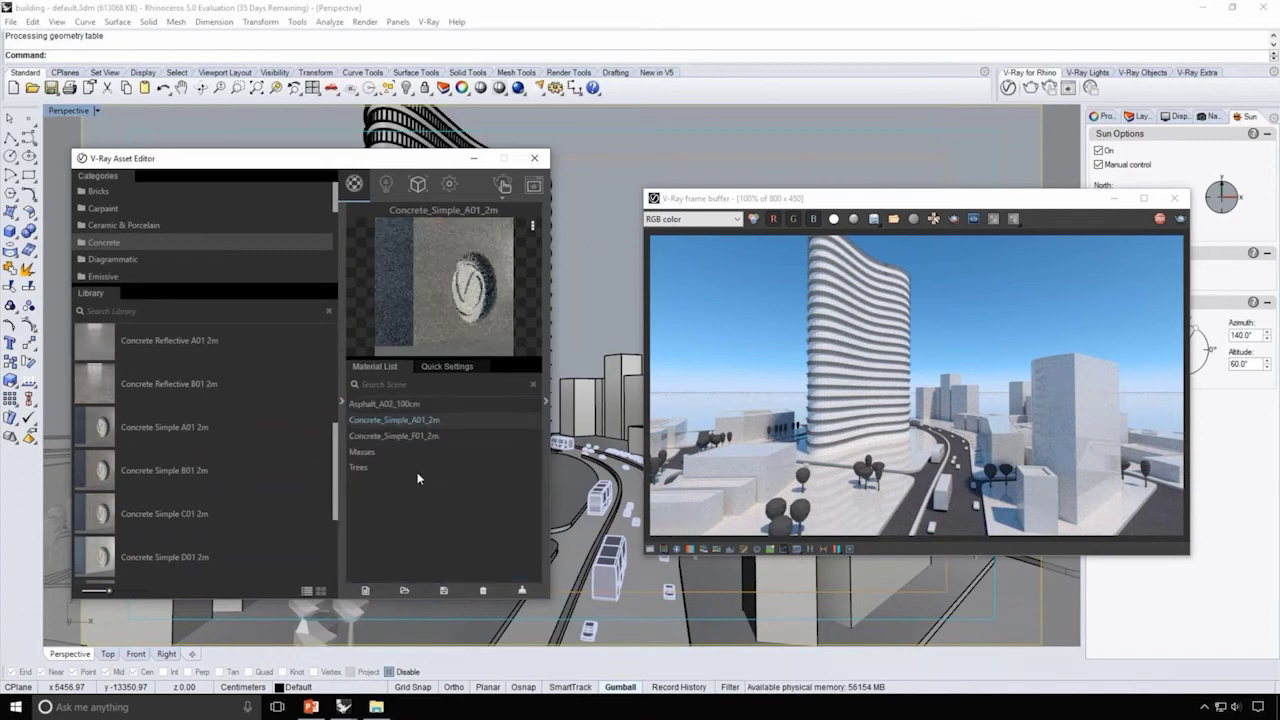
Step: Apply the Concrete_Simple_A01_2m material to the floors layer
right_click(439, 420)
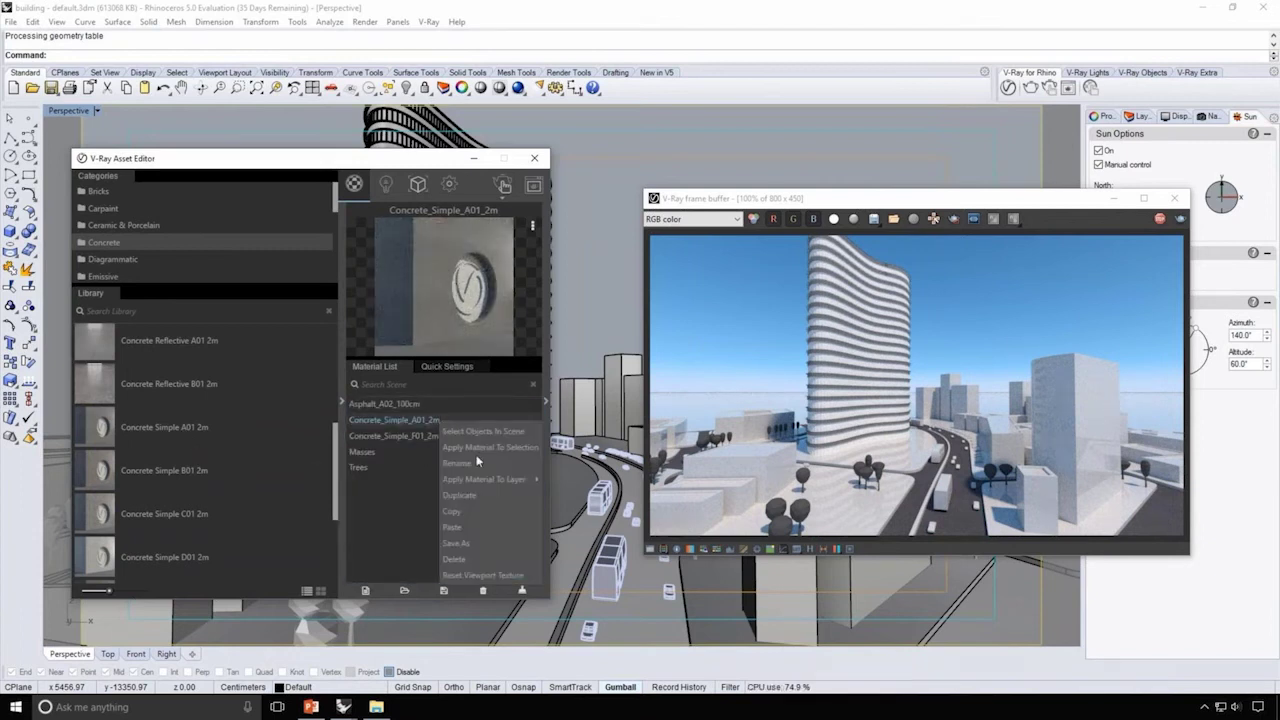
mouse_move(462, 482)
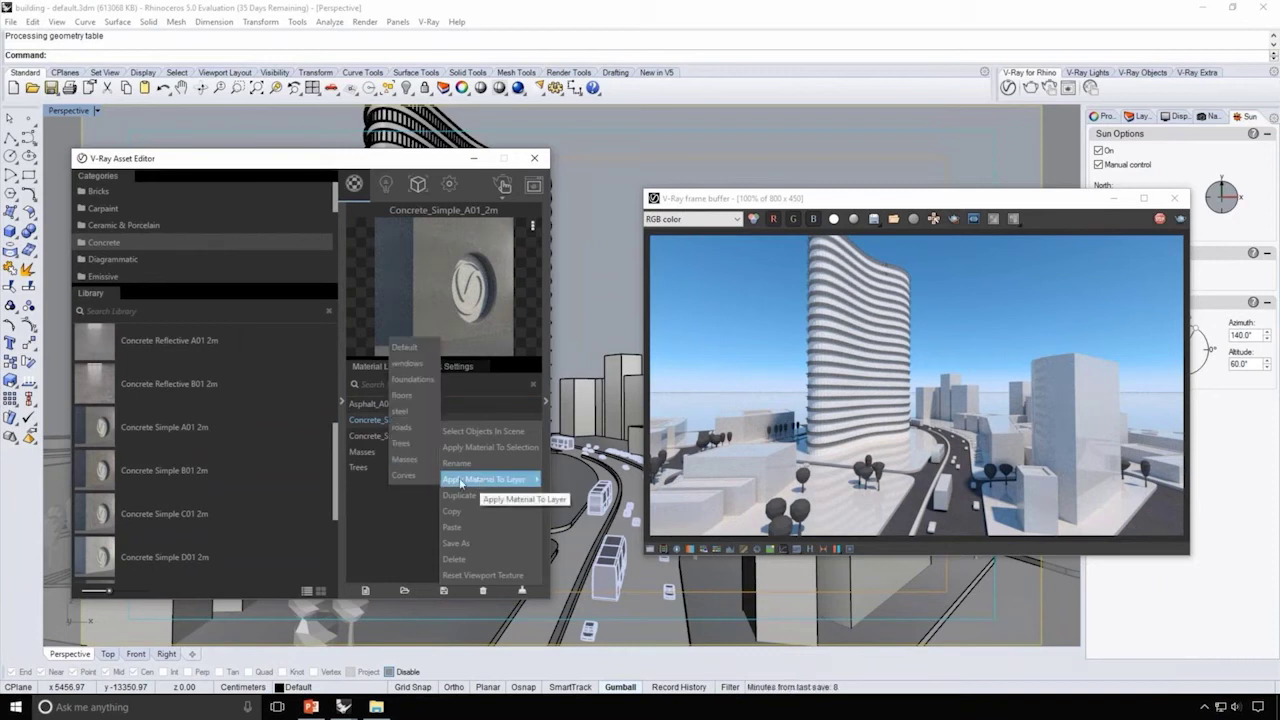
left_click(414, 396)
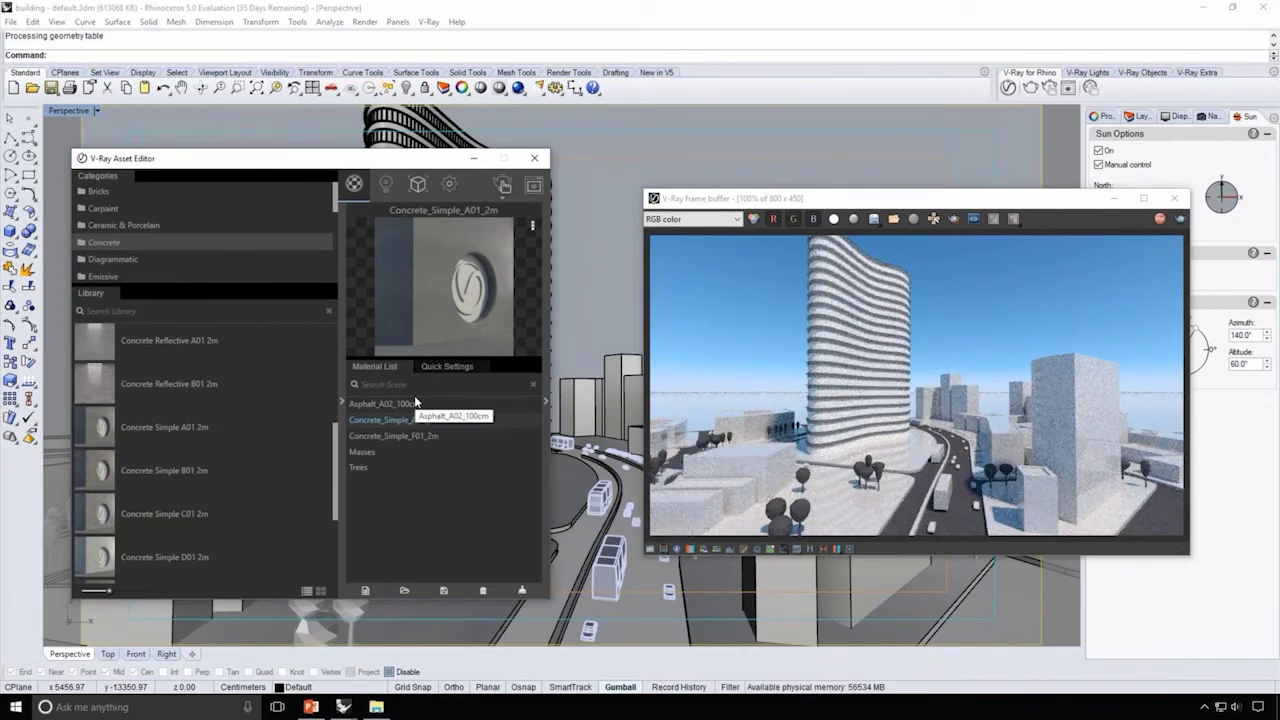
Step: Search the library's Glass category for "black" and add the Glass Tinted Black material to the scene's materials
scroll(150, 245, "down", 3)
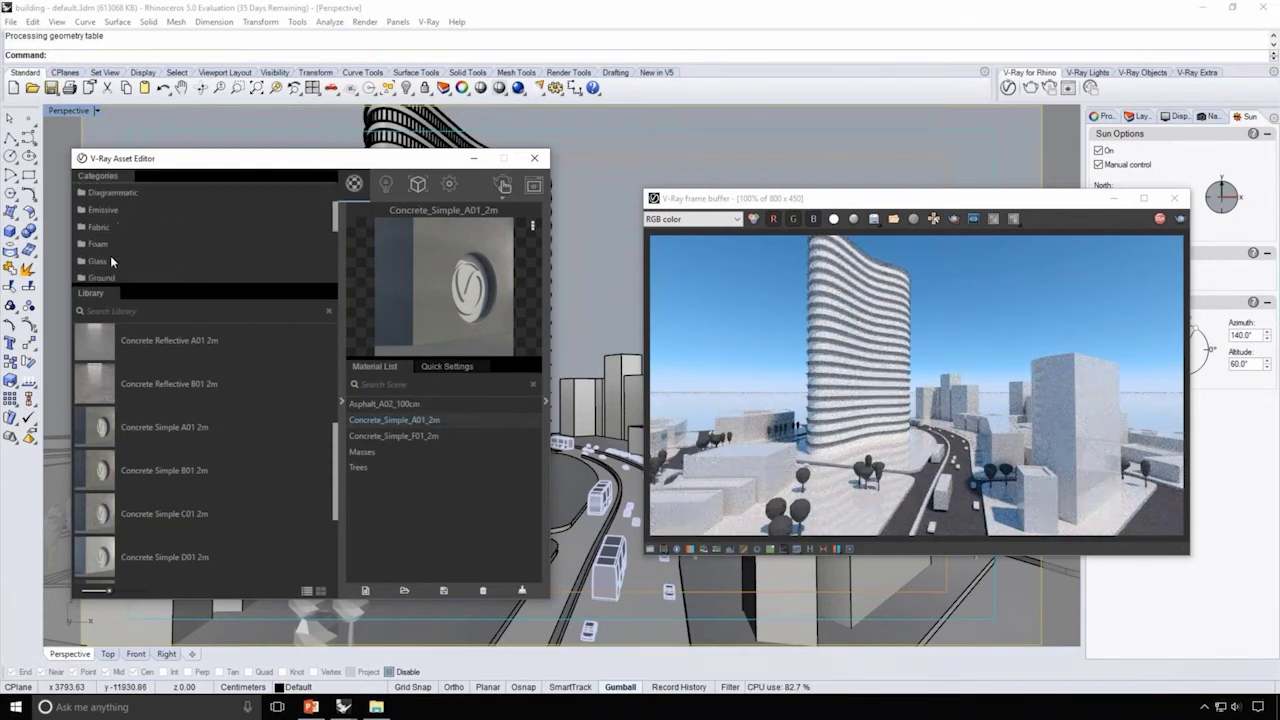
left_click(104, 259)
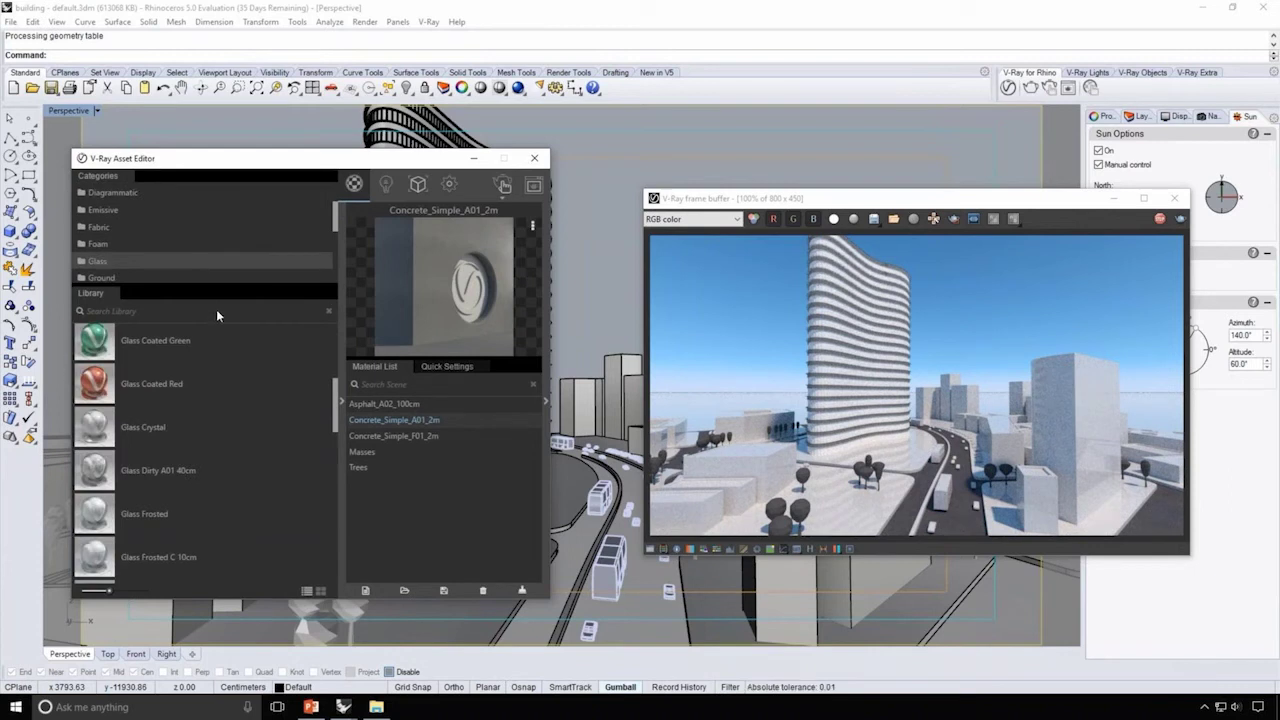
type("black")
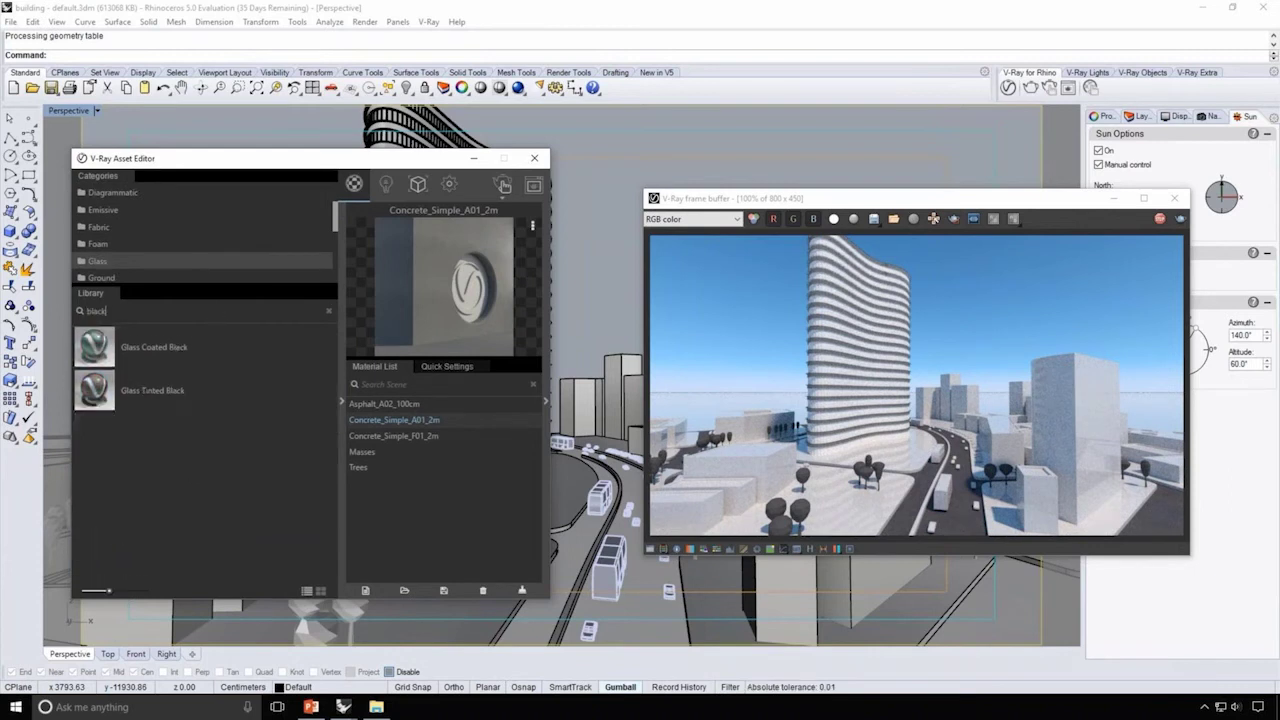
left_click_drag(141, 393, 438, 486)
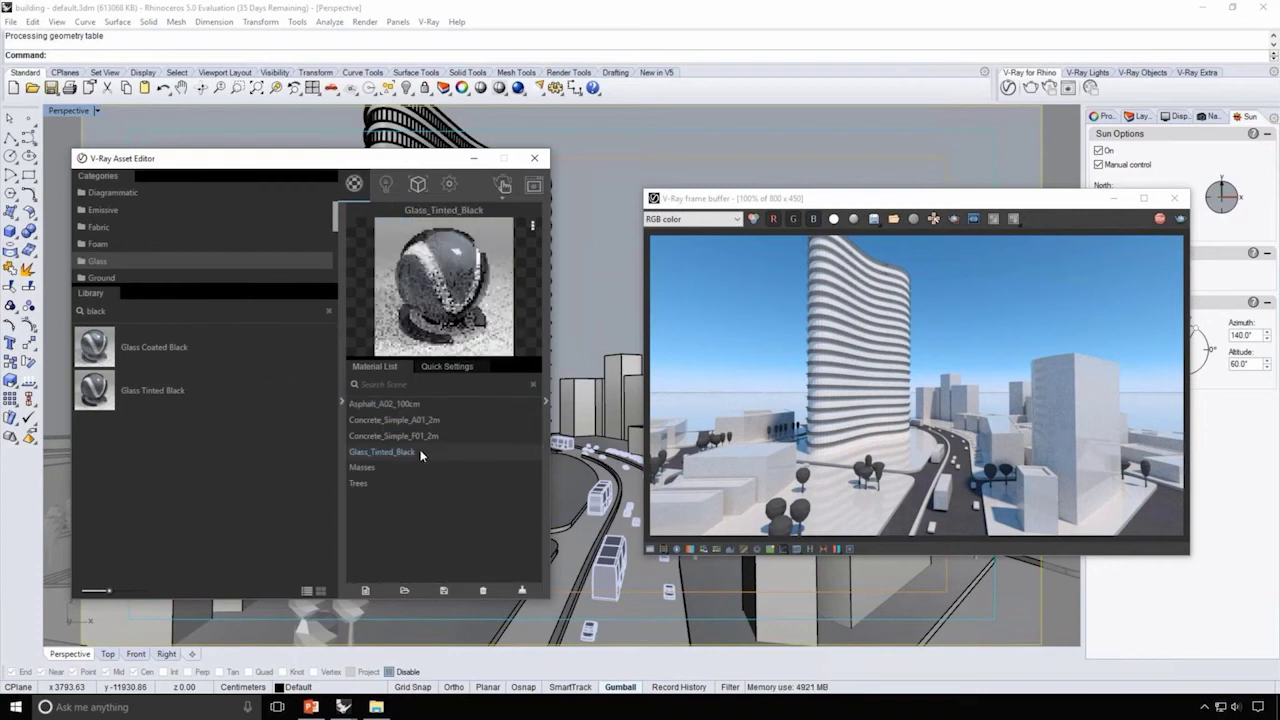
Step: Apply the Glass_Tinted_Black material to the windows layer
right_click(421, 453)
mouse_move(473, 508)
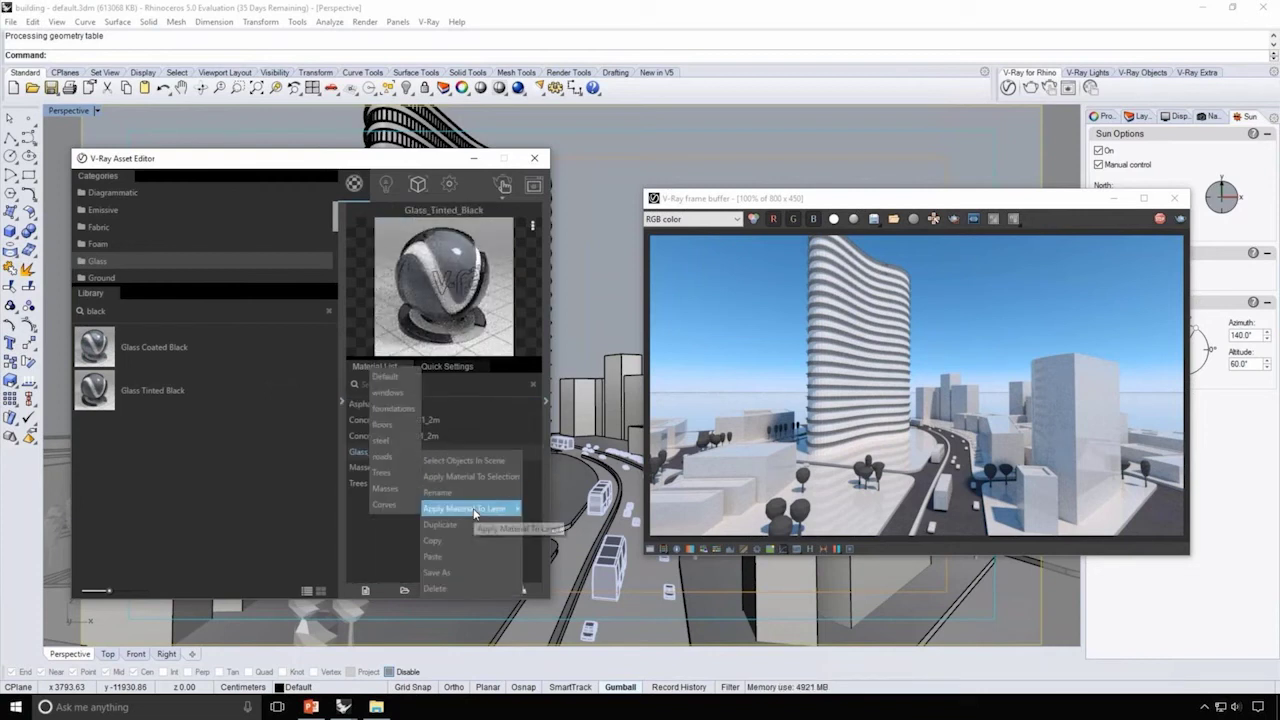
left_click(395, 397)
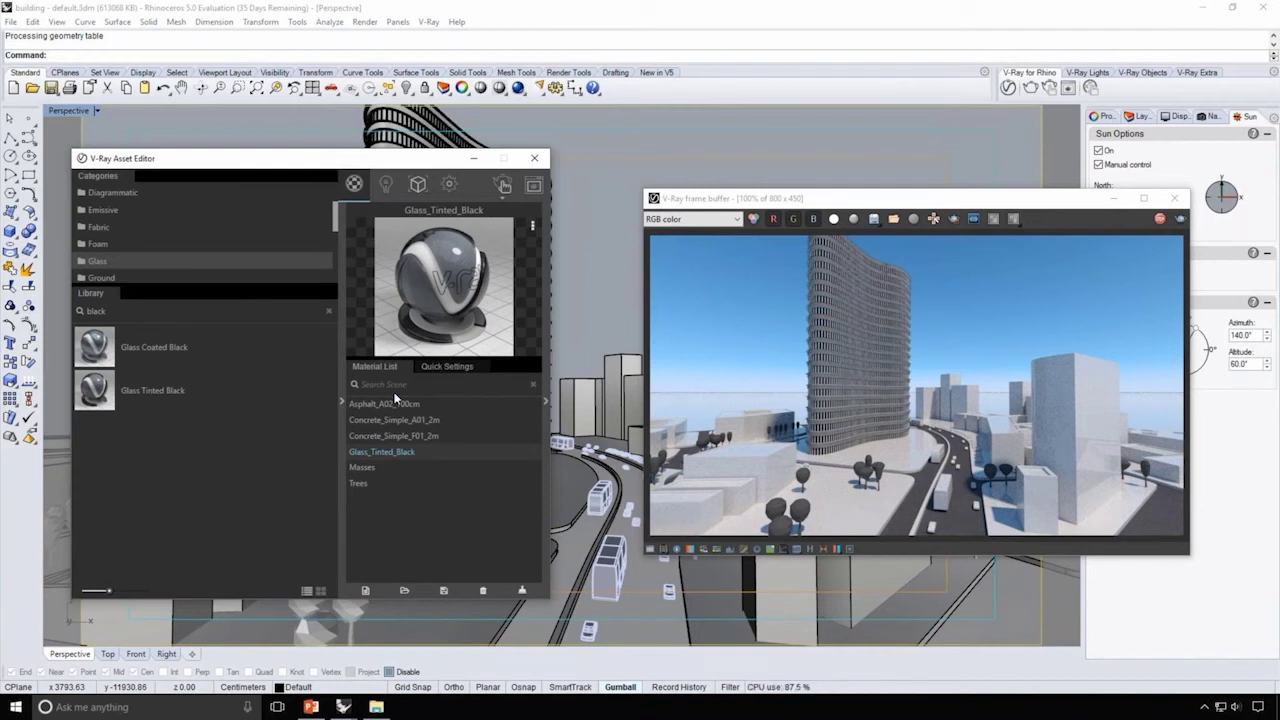
Step: Clear the library search and add the Steel Blurry material from the Metal category to the scene's materials
scroll(107, 229, "up", 2)
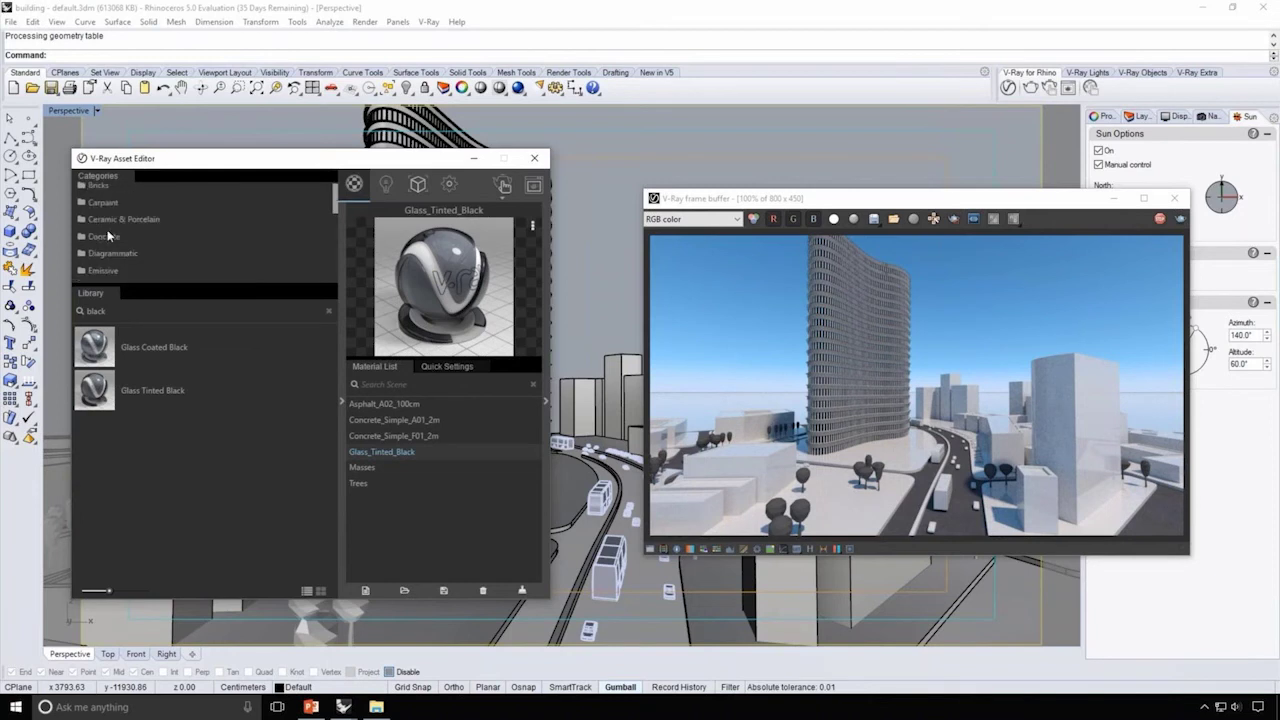
scroll(107, 229, "down", 5)
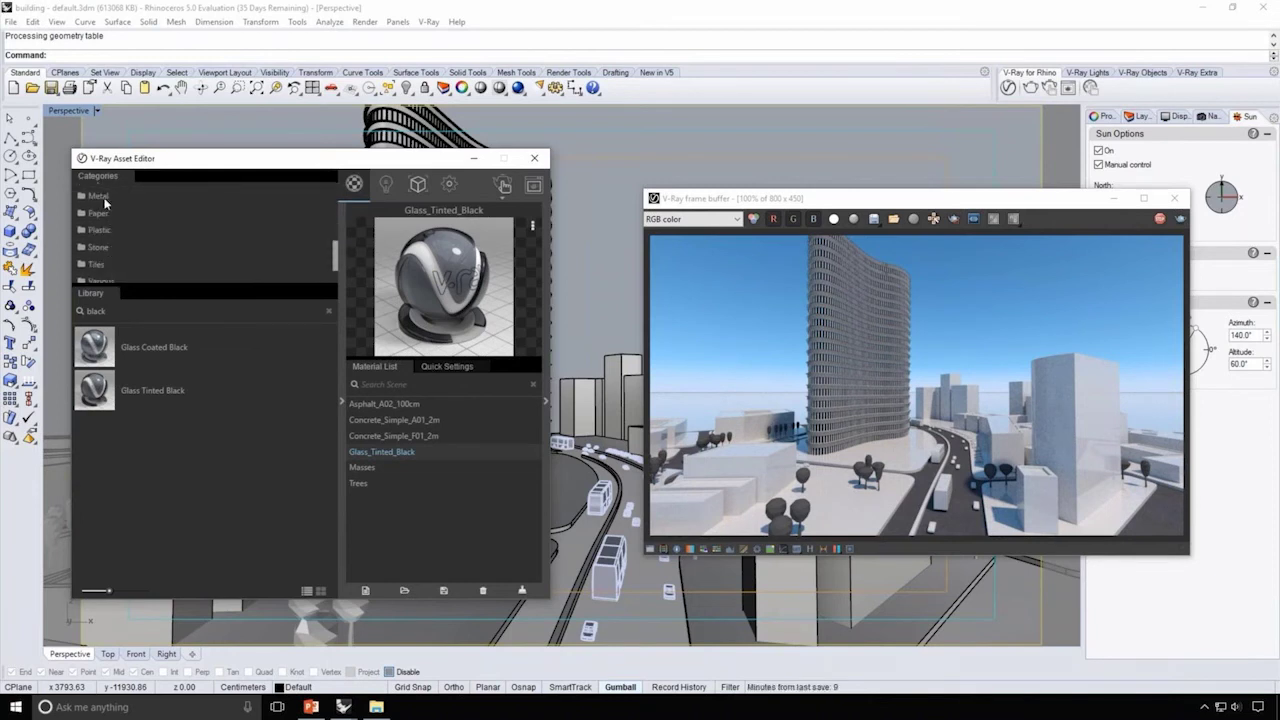
left_click(104, 198)
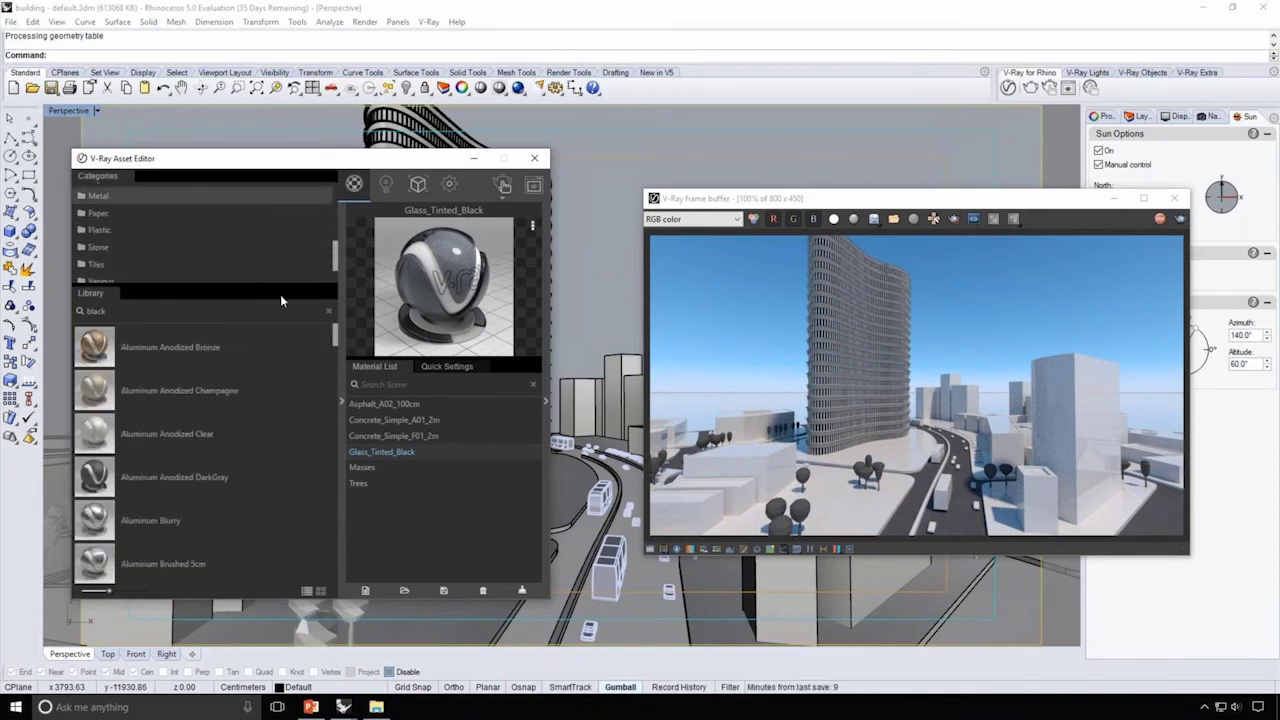
left_click(328, 312)
scroll(339, 437, "down", 5)
scroll(339, 457, "down", 5)
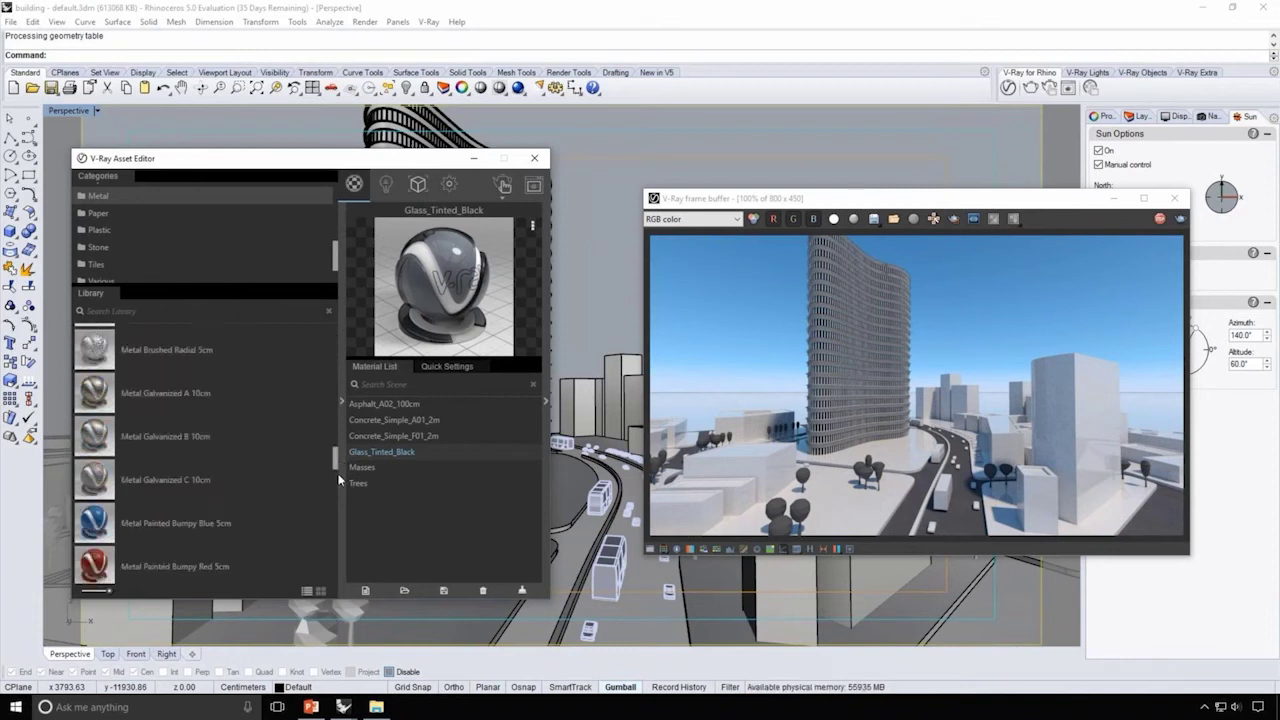
scroll(224, 473, "down", 3)
scroll(224, 475, "down", 5)
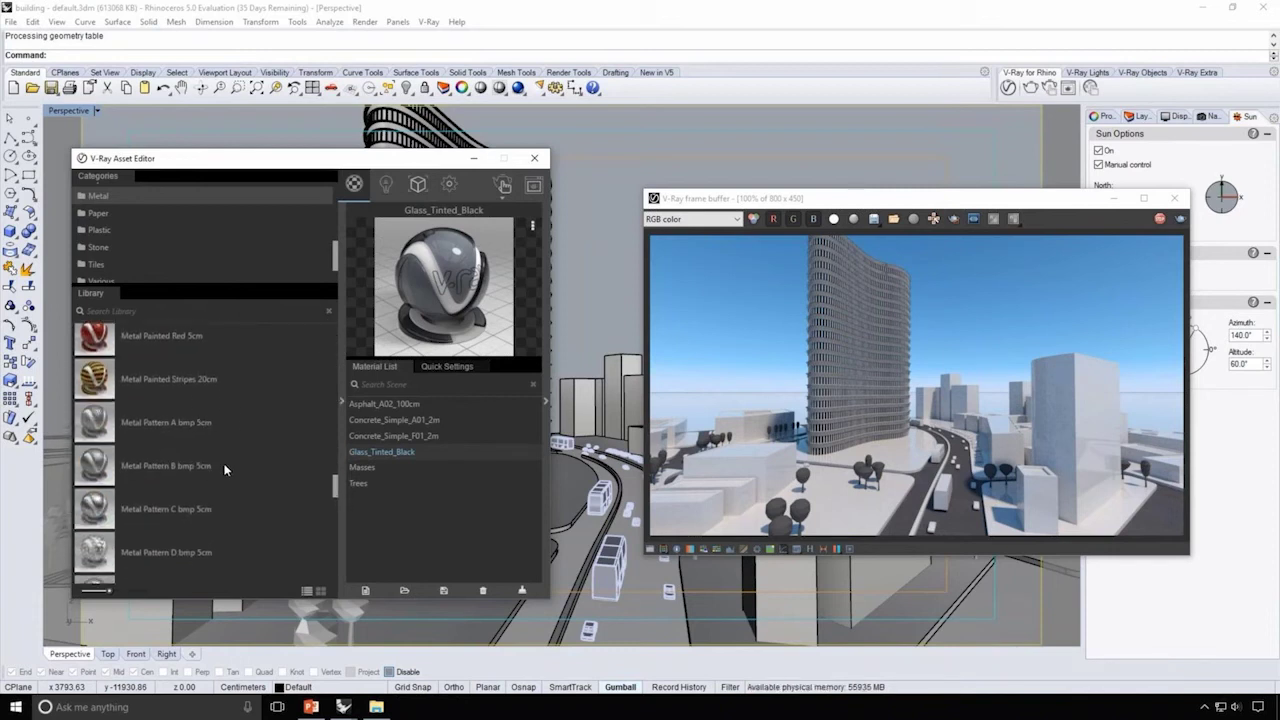
scroll(224, 469, "down", 2)
scroll(224, 469, "down", 10)
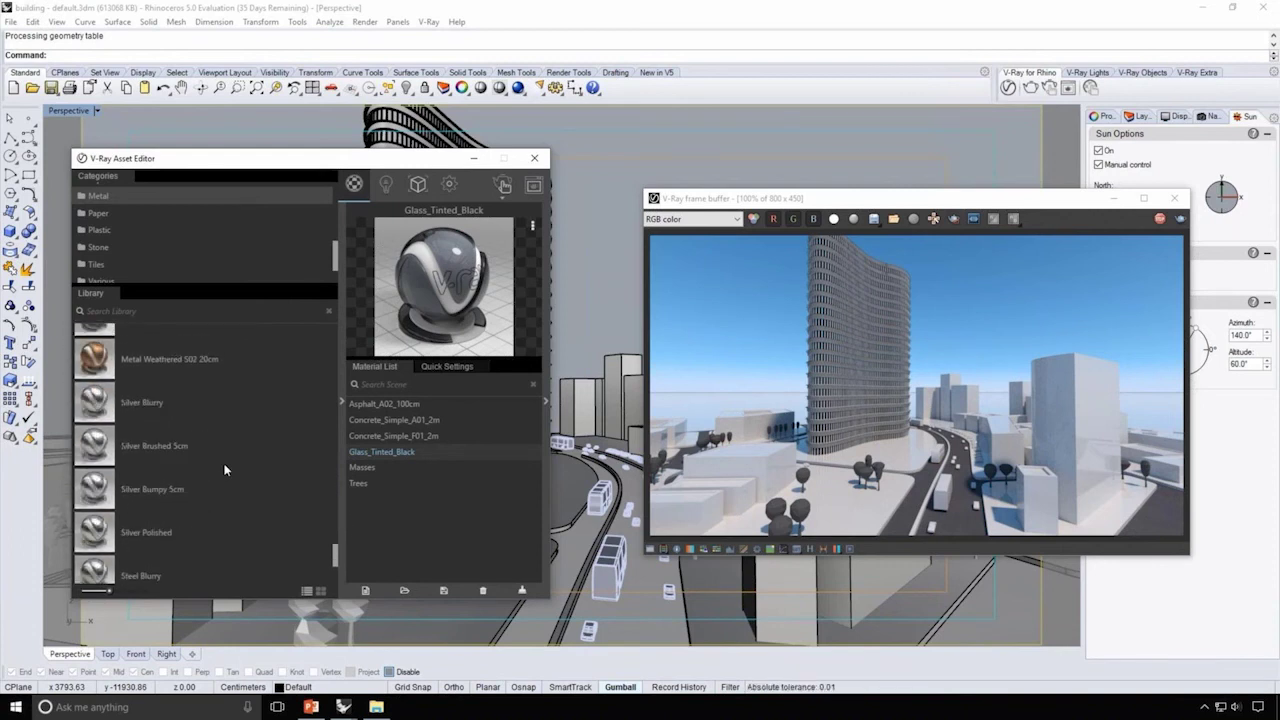
scroll(176, 524, "down", 3)
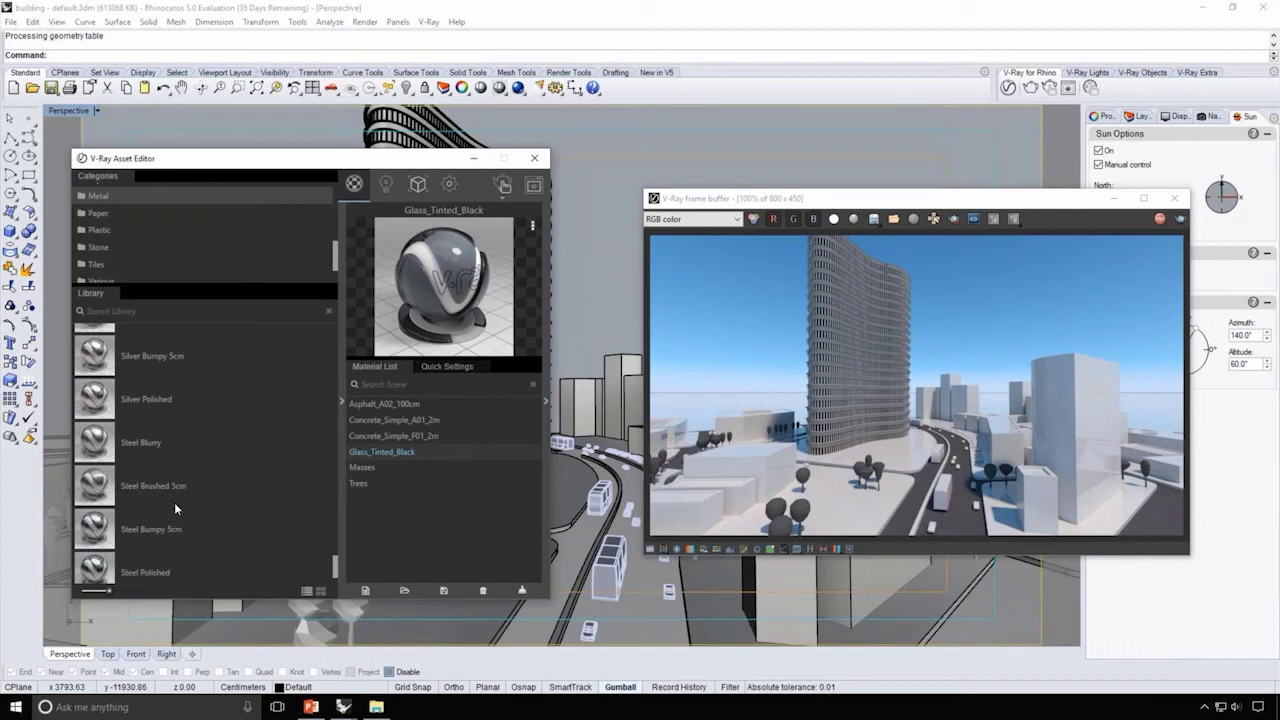
left_click_drag(157, 443, 415, 464)
Step: Apply the Steel_Blurry material to the steel layer
right_click(396, 483)
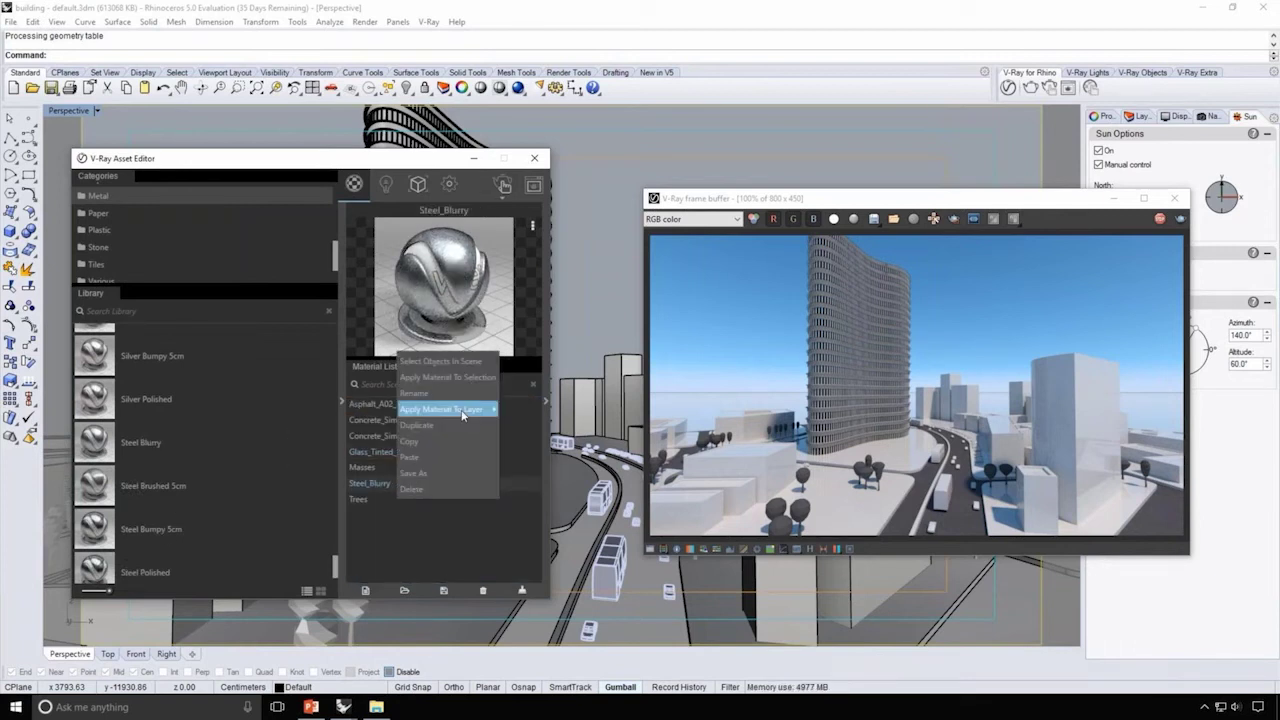
mouse_move(463, 409)
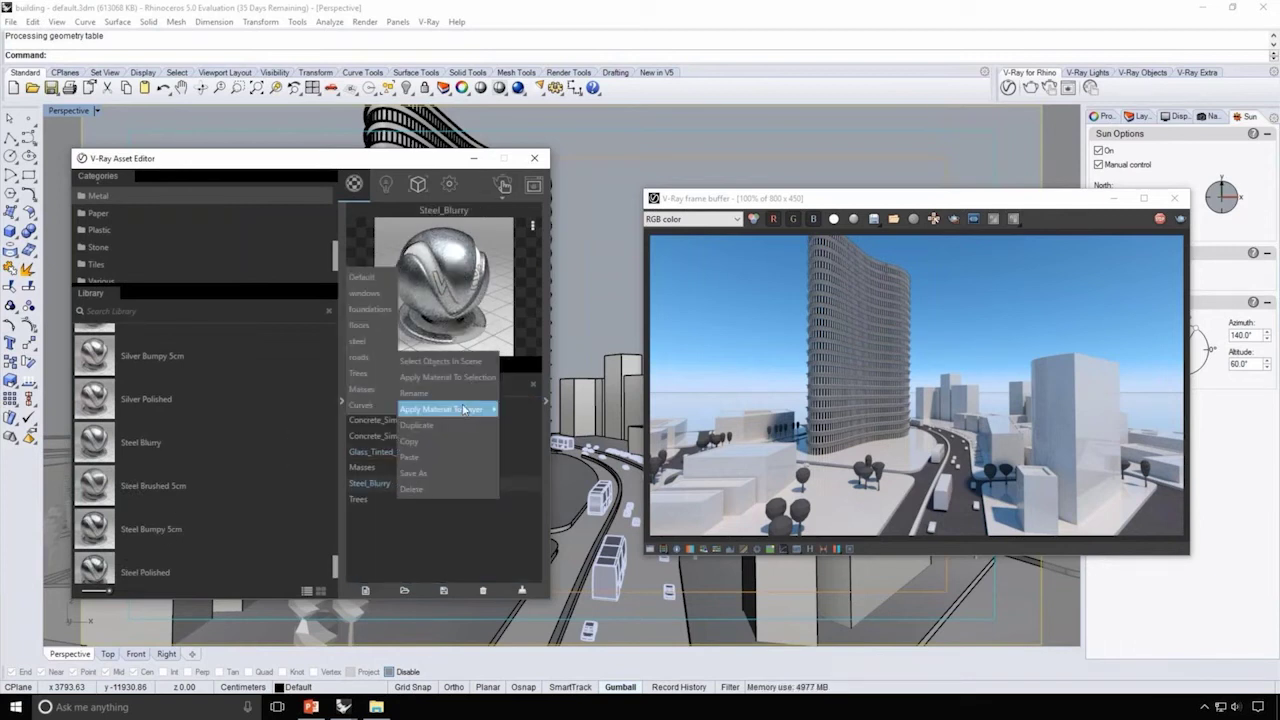
left_click(358, 342)
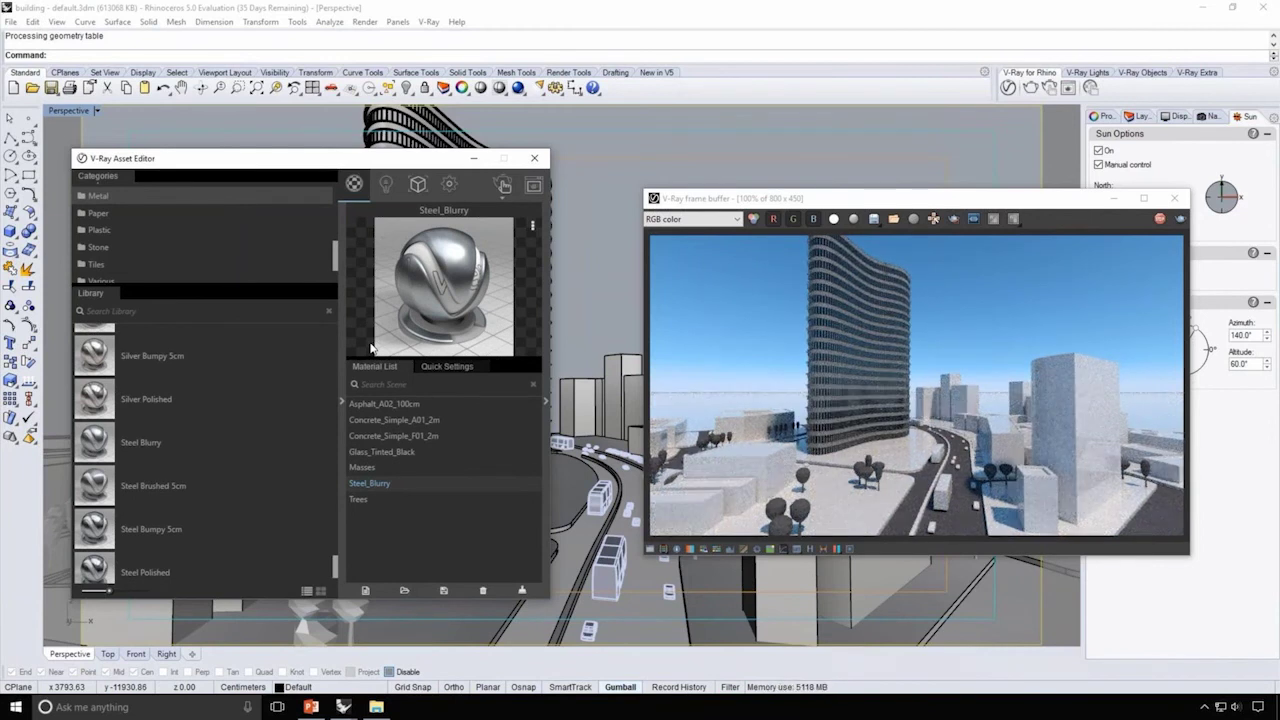
Step: Enable Depth of Field for the standard camera in the render settings and set Defocus to 0.802
left_click(342, 402)
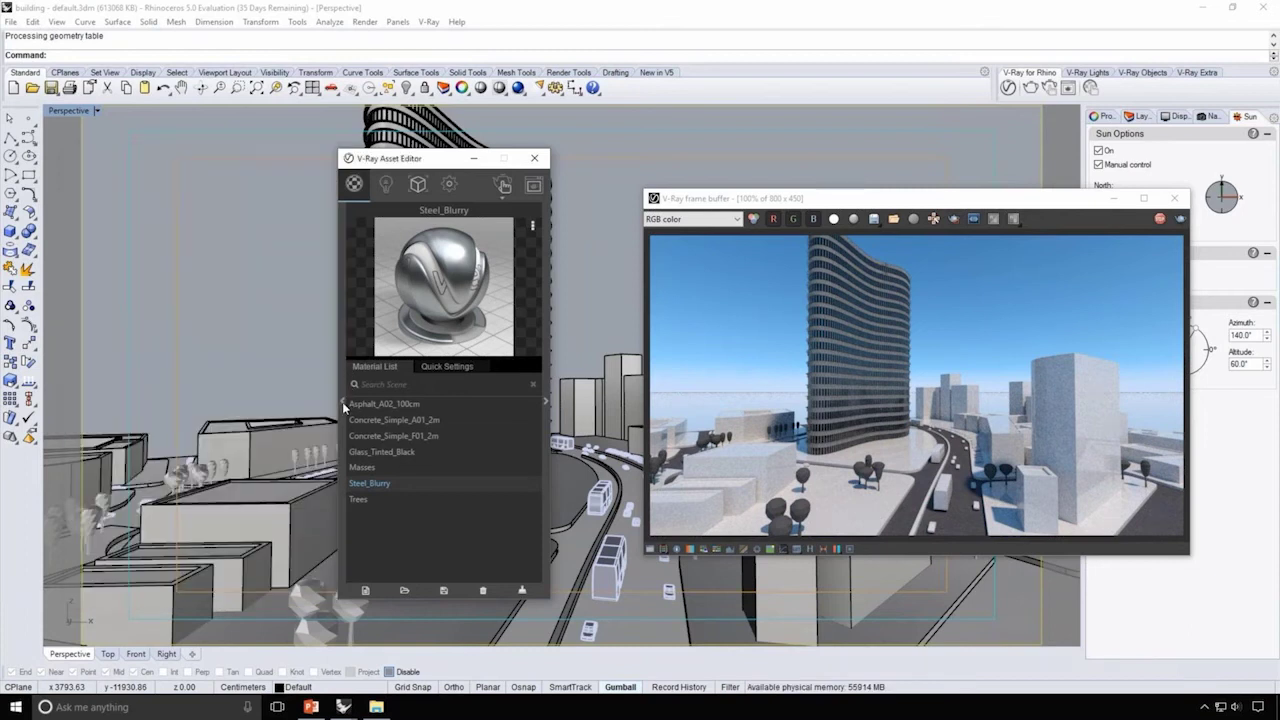
left_click(450, 186)
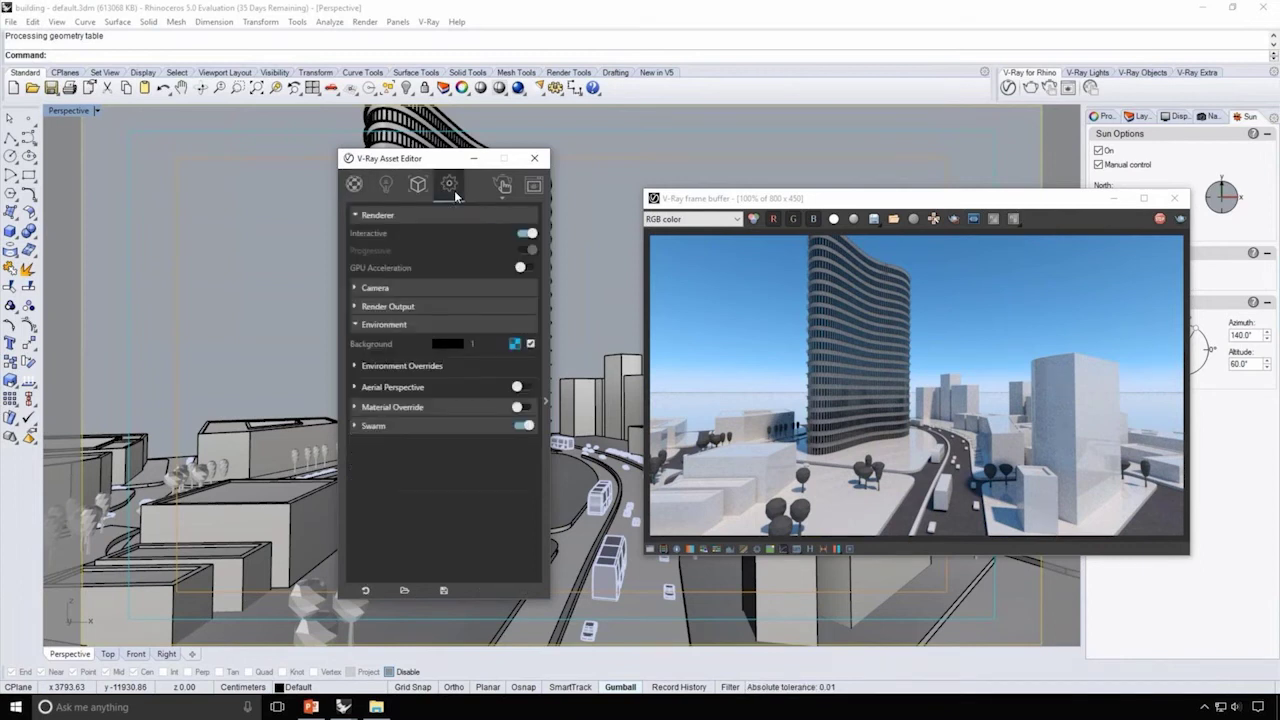
left_click(452, 328)
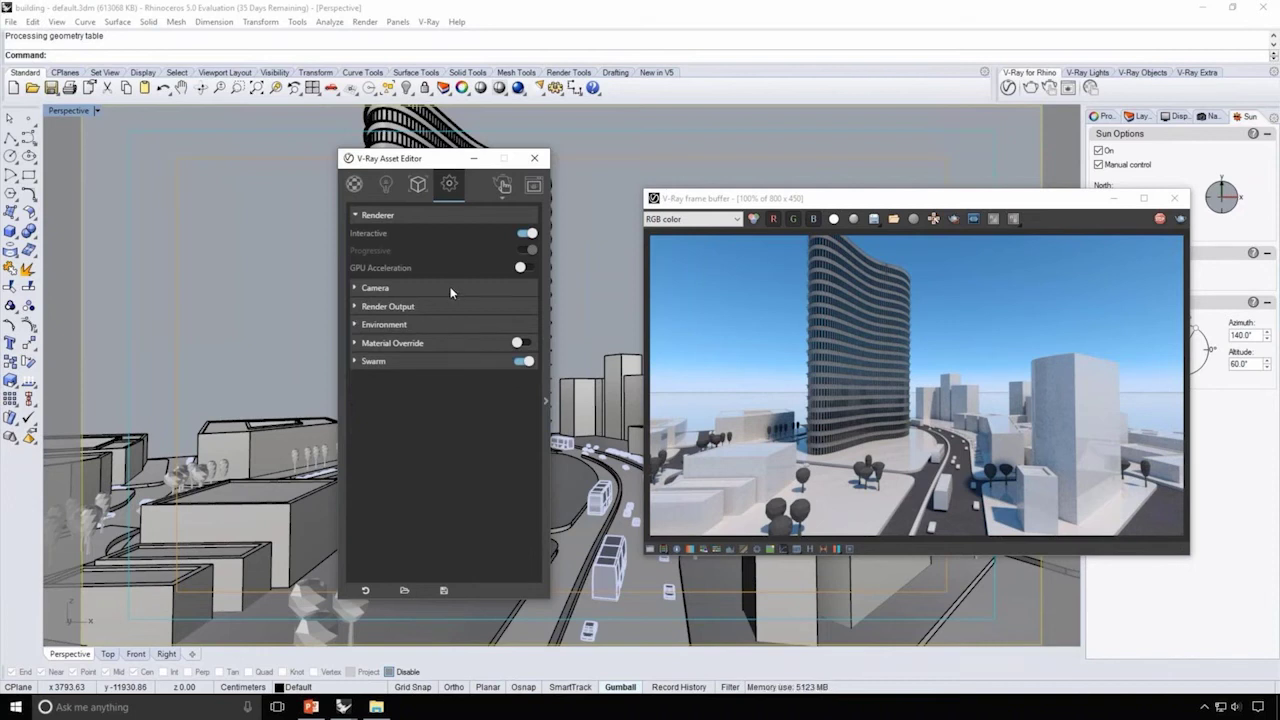
left_click(451, 290)
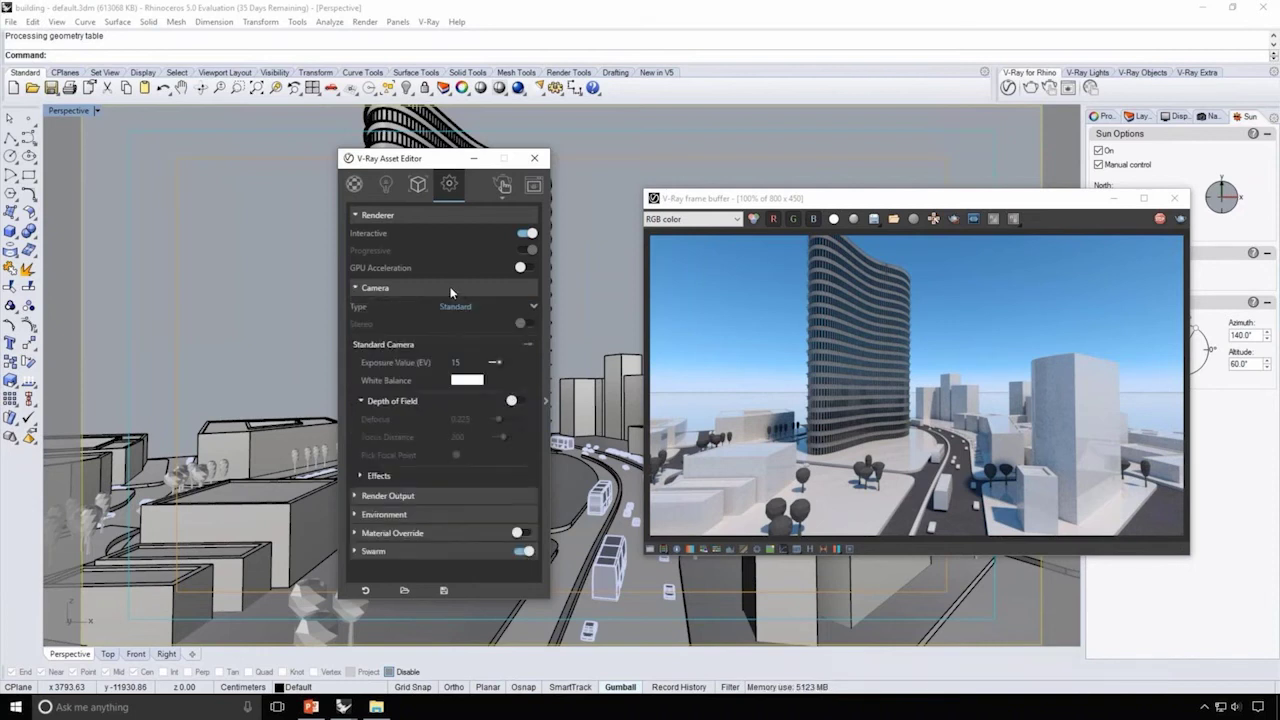
left_click(515, 402)
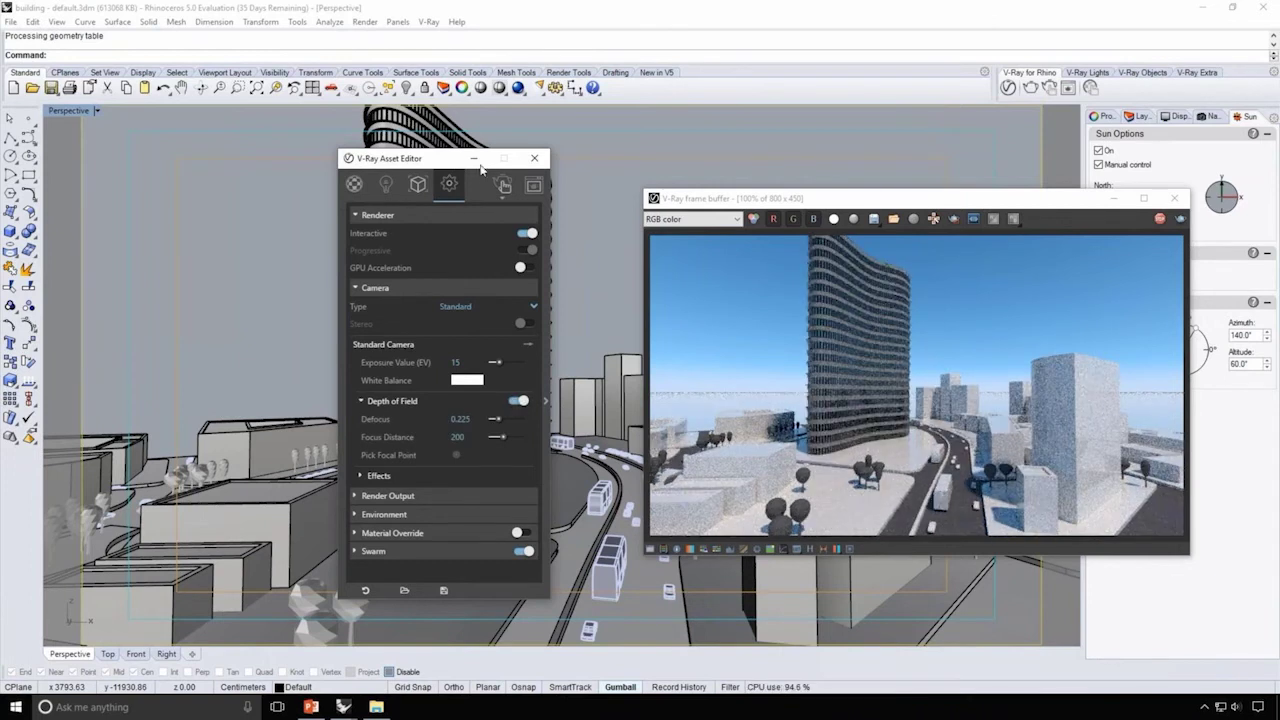
left_click_drag(381, 168, 167, 169)
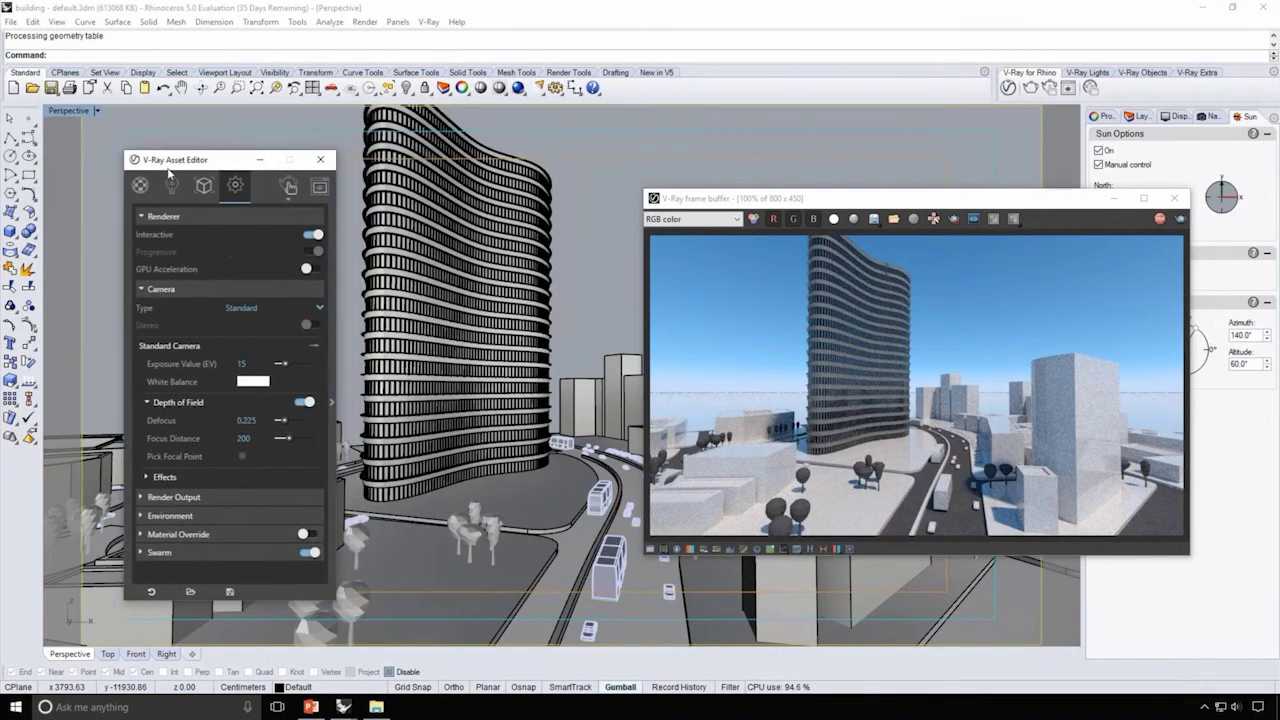
left_click_drag(284, 421, 300, 425)
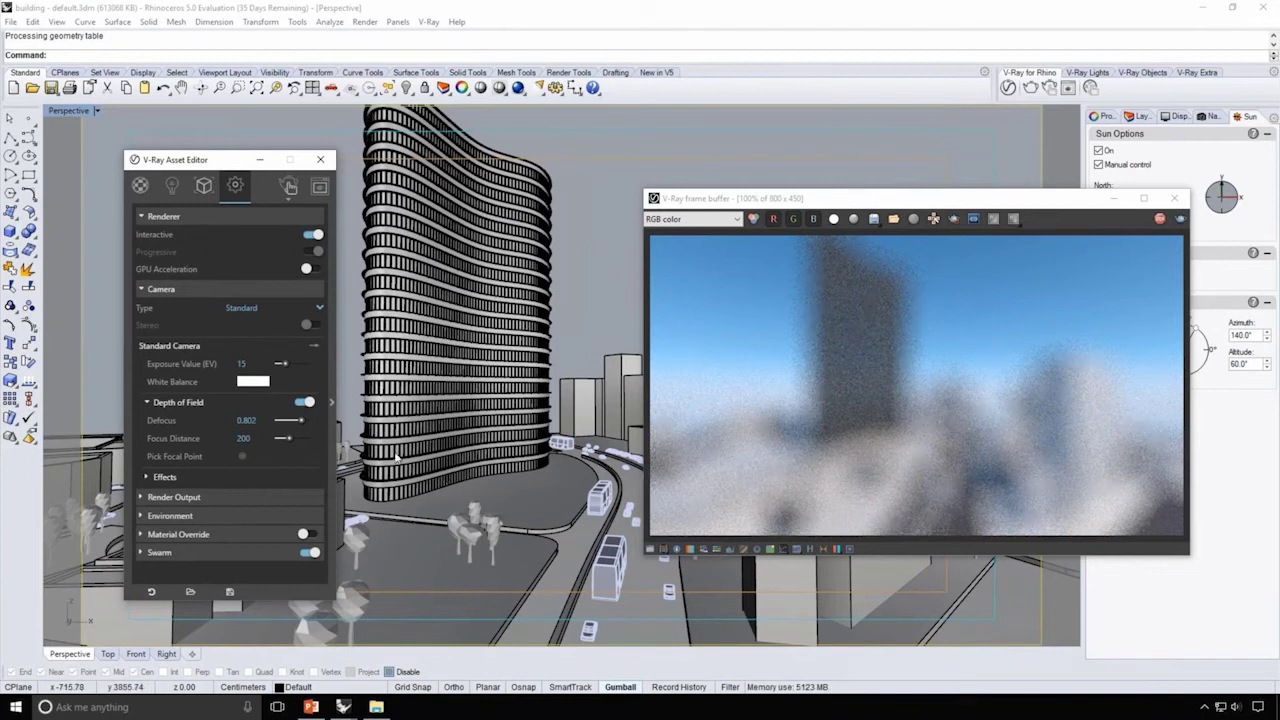
Step: Pick a focal point on the facade of the curved tower for the depth of field
left_click(242, 457)
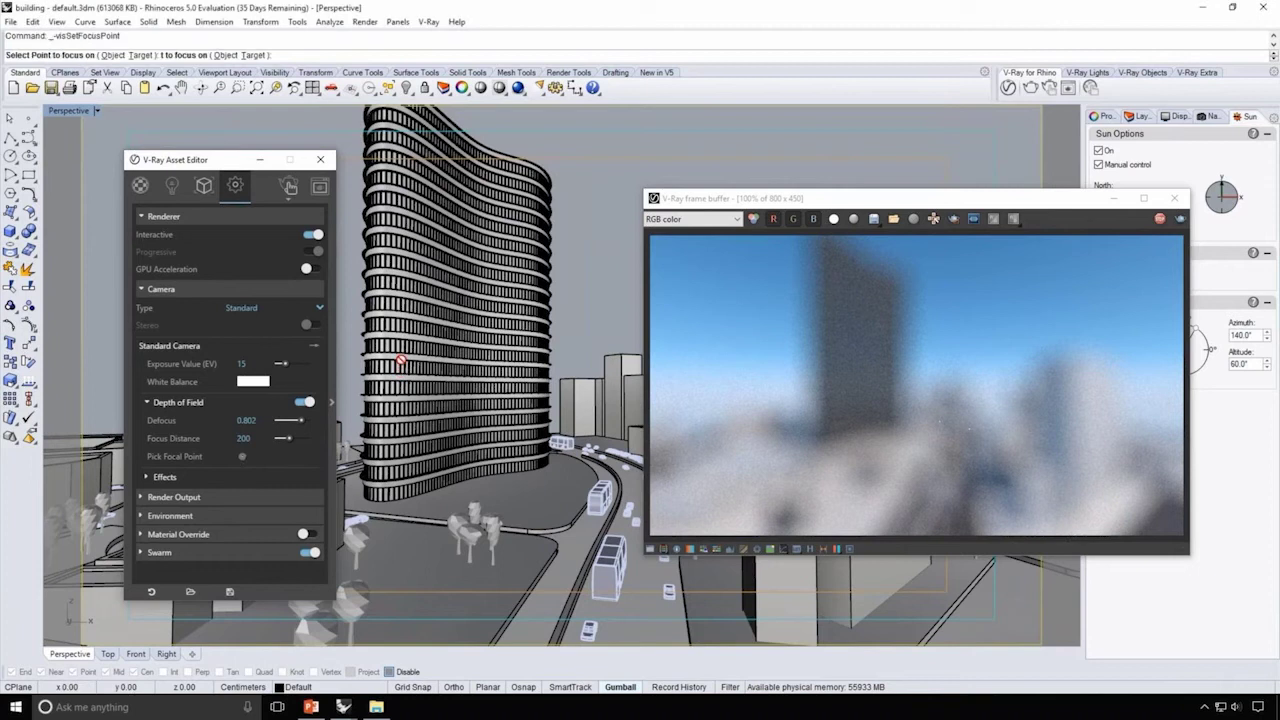
left_click(376, 309)
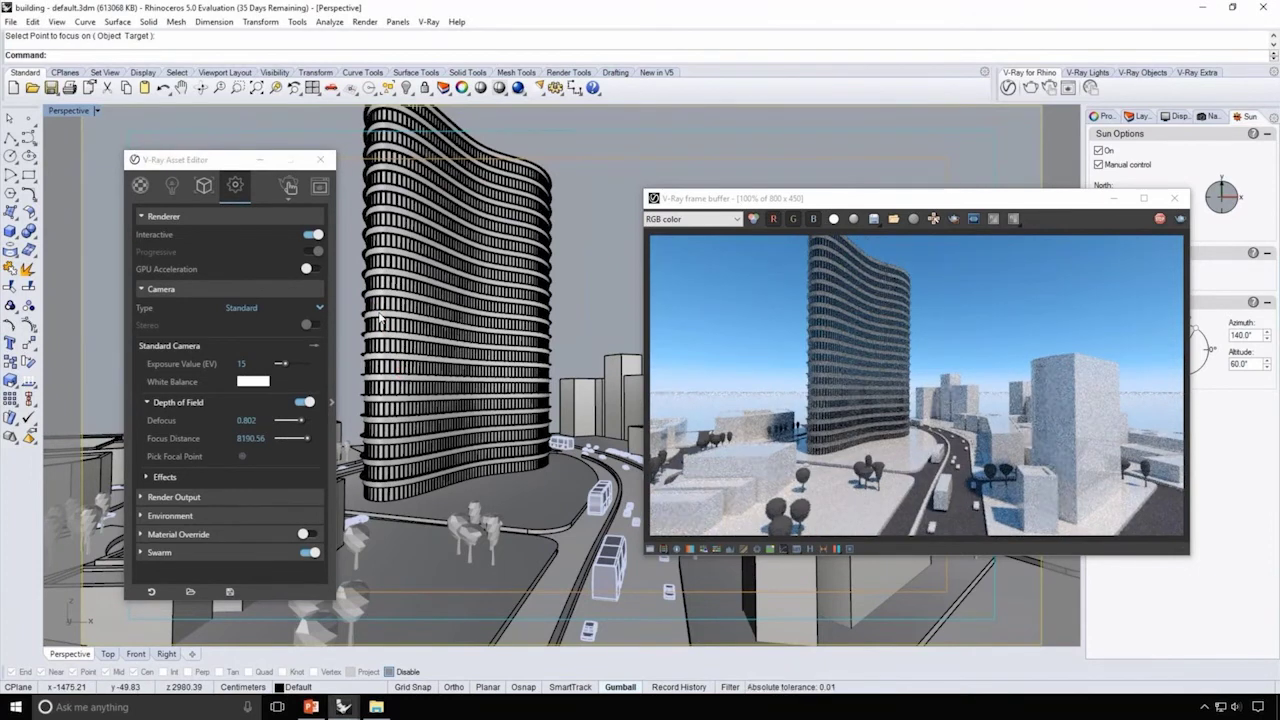
left_click(229, 292)
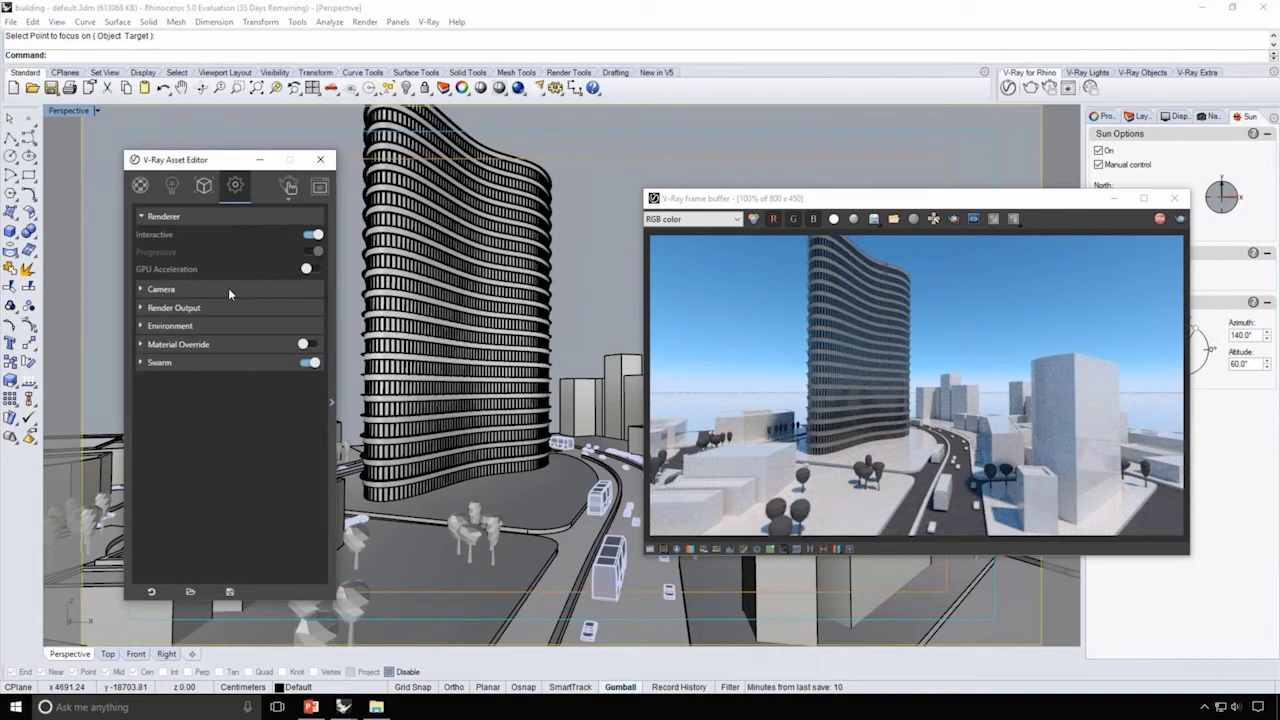
Step: Set the render output to a Custom aspect ratio with an aspect width of 0.8
left_click(217, 307)
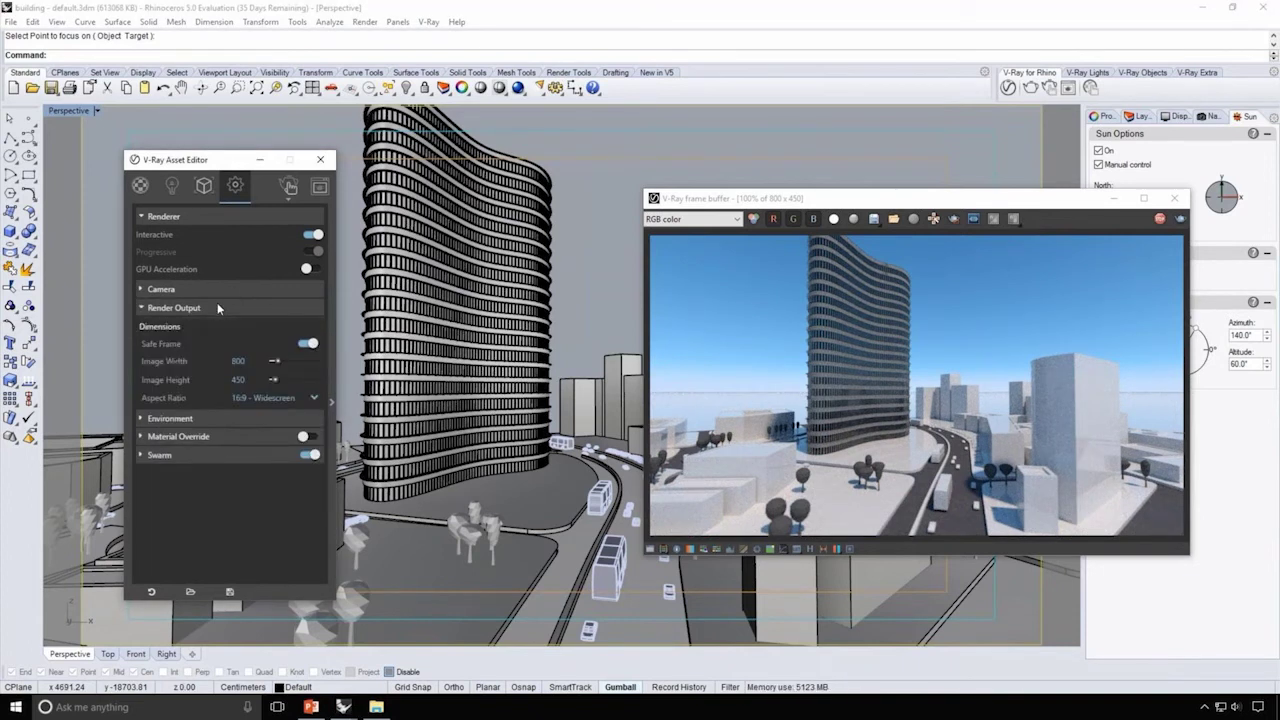
left_click(275, 400)
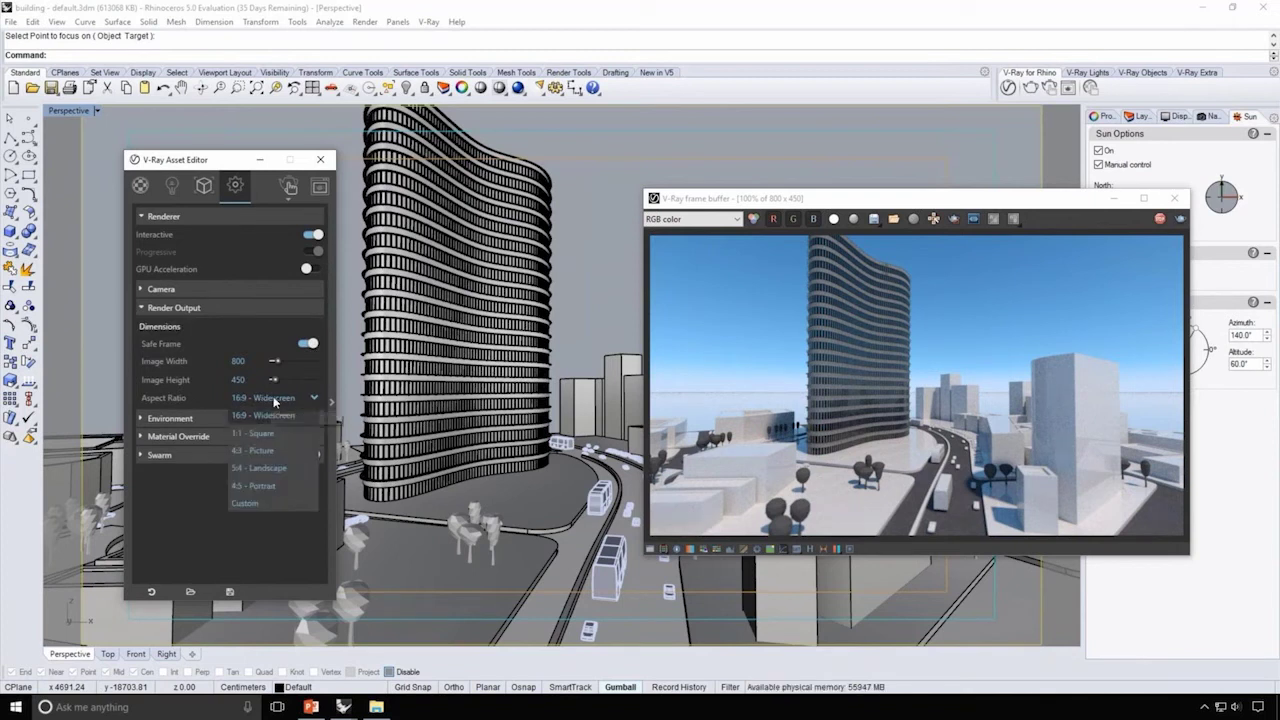
left_click(254, 504)
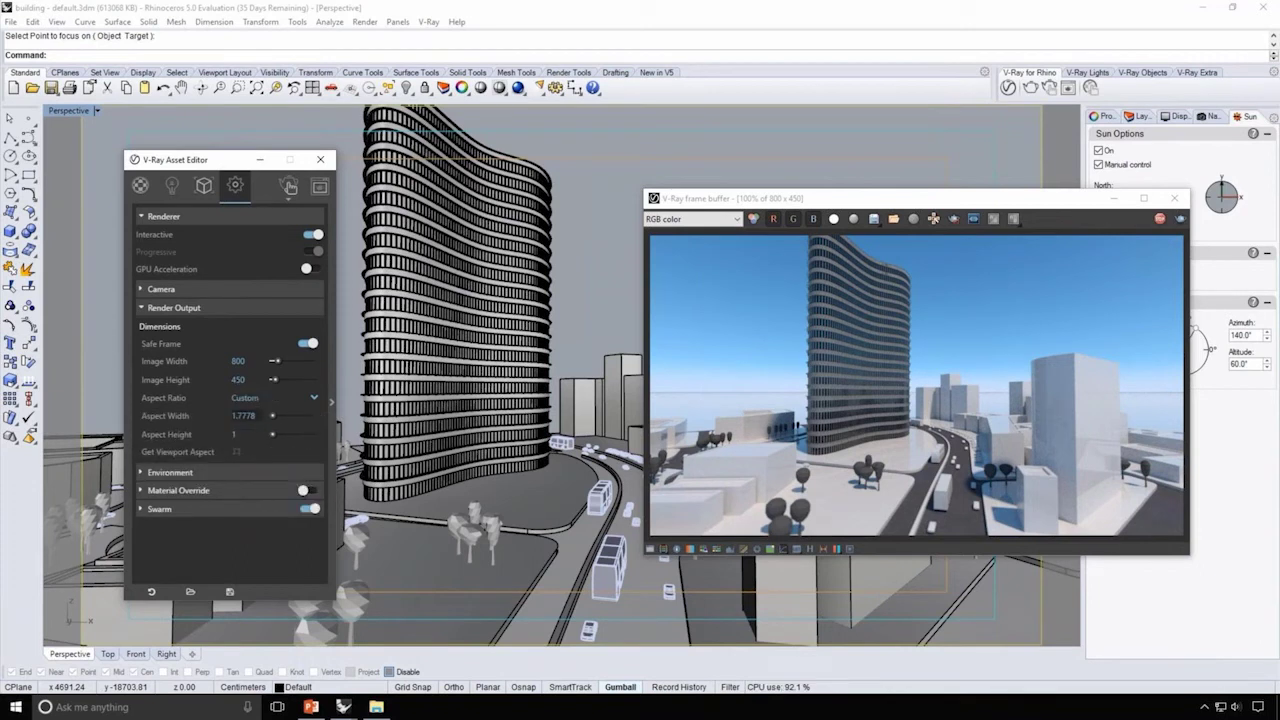
left_click_drag(256, 415, 233, 415)
type("0.8")
key("Return")
Step: Set the render output's image width to 480
left_click(243, 361)
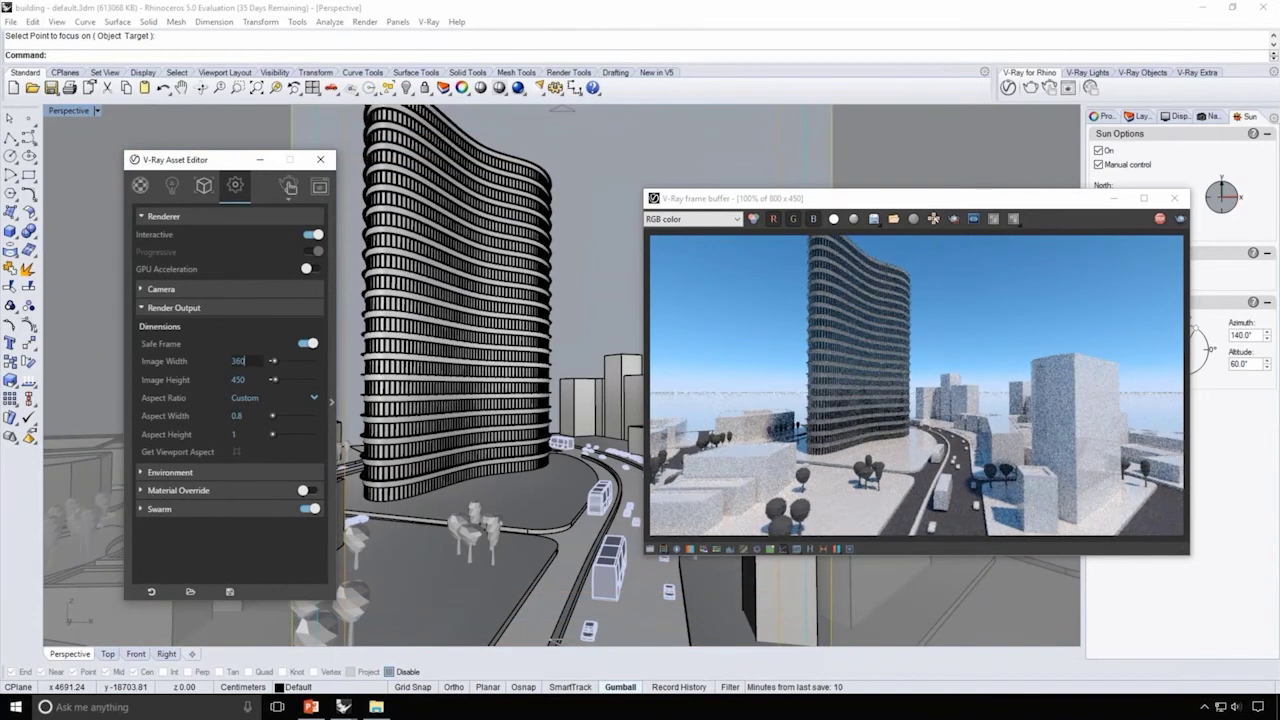
double_click(243, 361)
type("480")
key("Return")
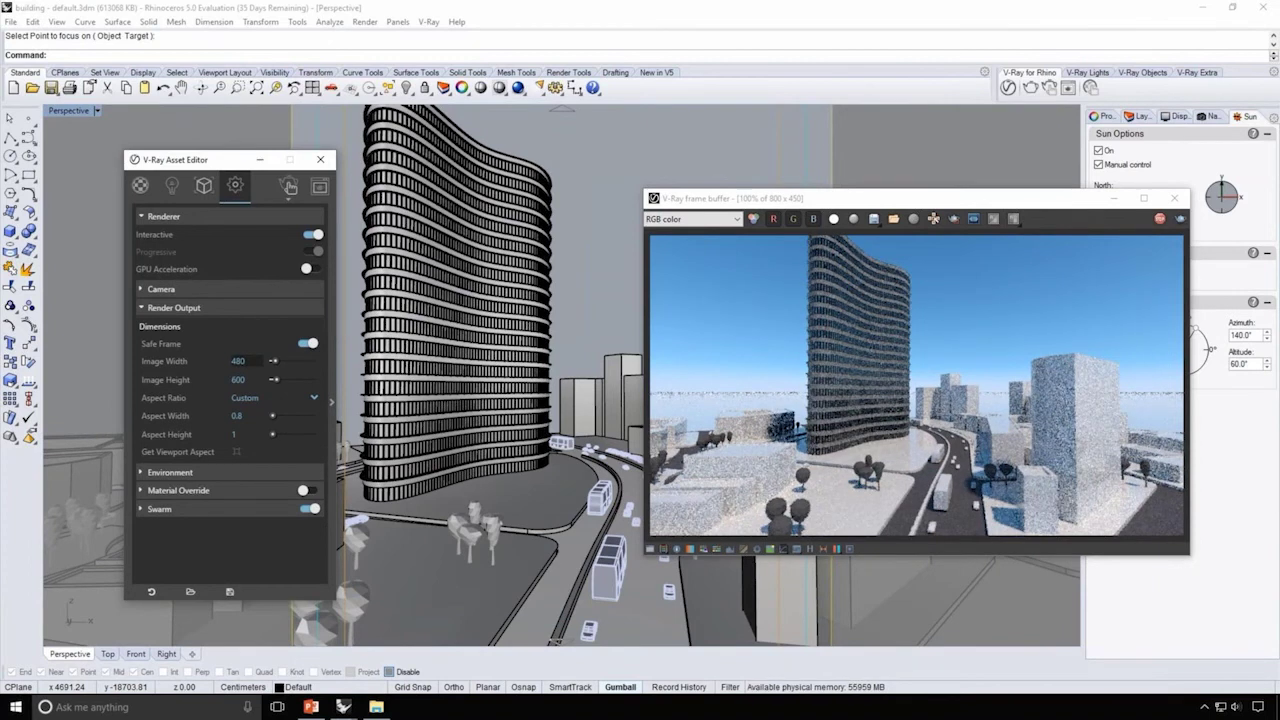
left_click(244, 308)
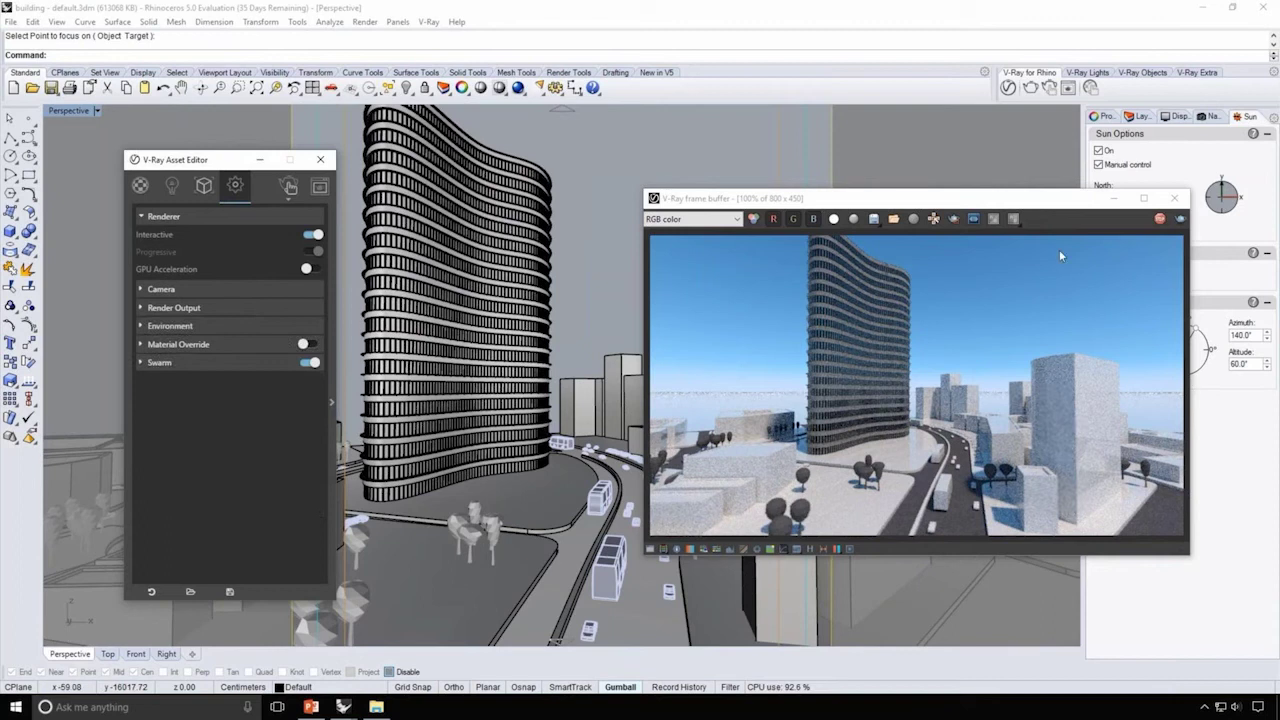
Step: Stop and restart the interactive render with the portrait output size, and place the frame buffer beside the Asset Editor
left_click(1160, 219)
left_click(288, 187)
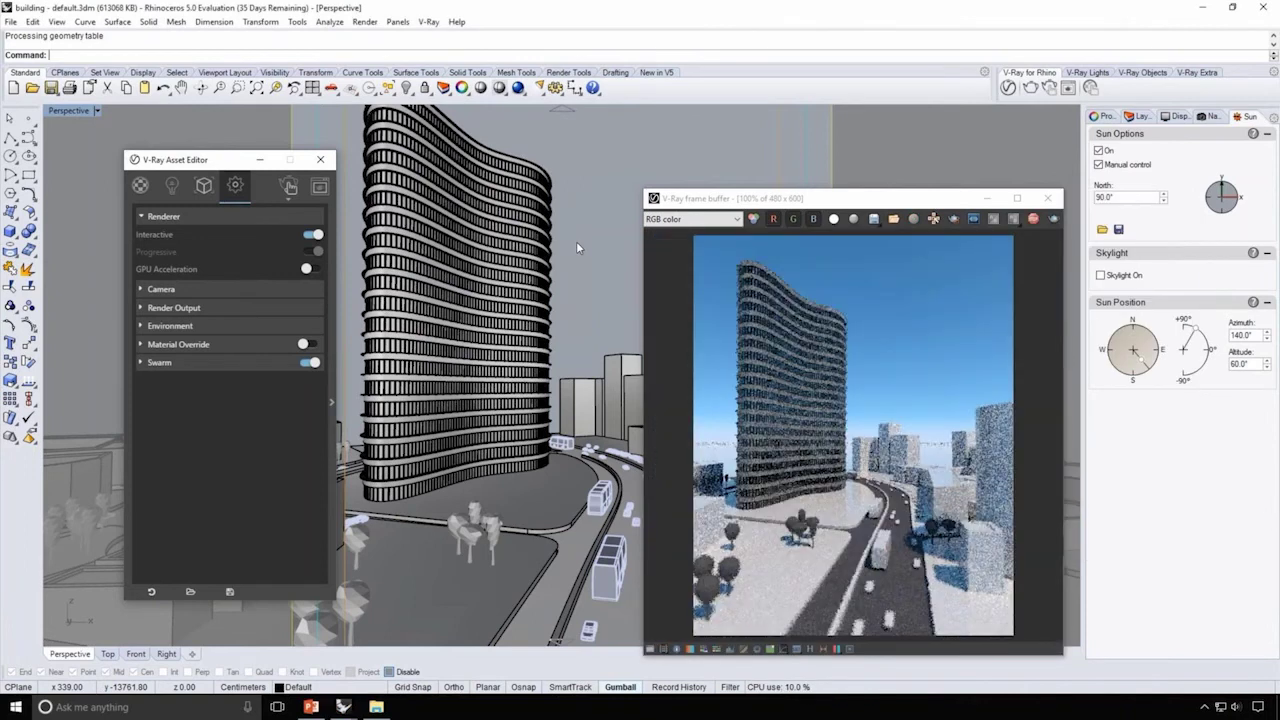
left_click_drag(866, 201, 620, 159)
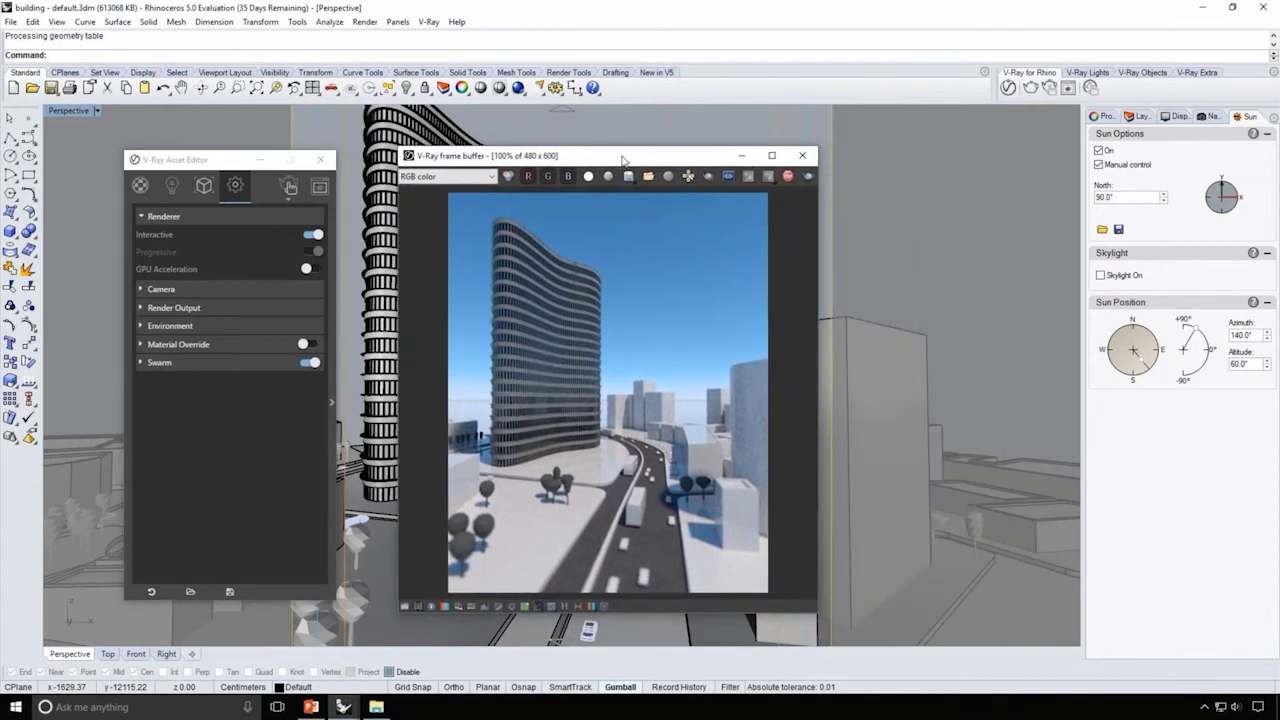
Step: Enable Aerial Perspective in the environment settings and assign the Rhino Document Sun to it
left_click(177, 326)
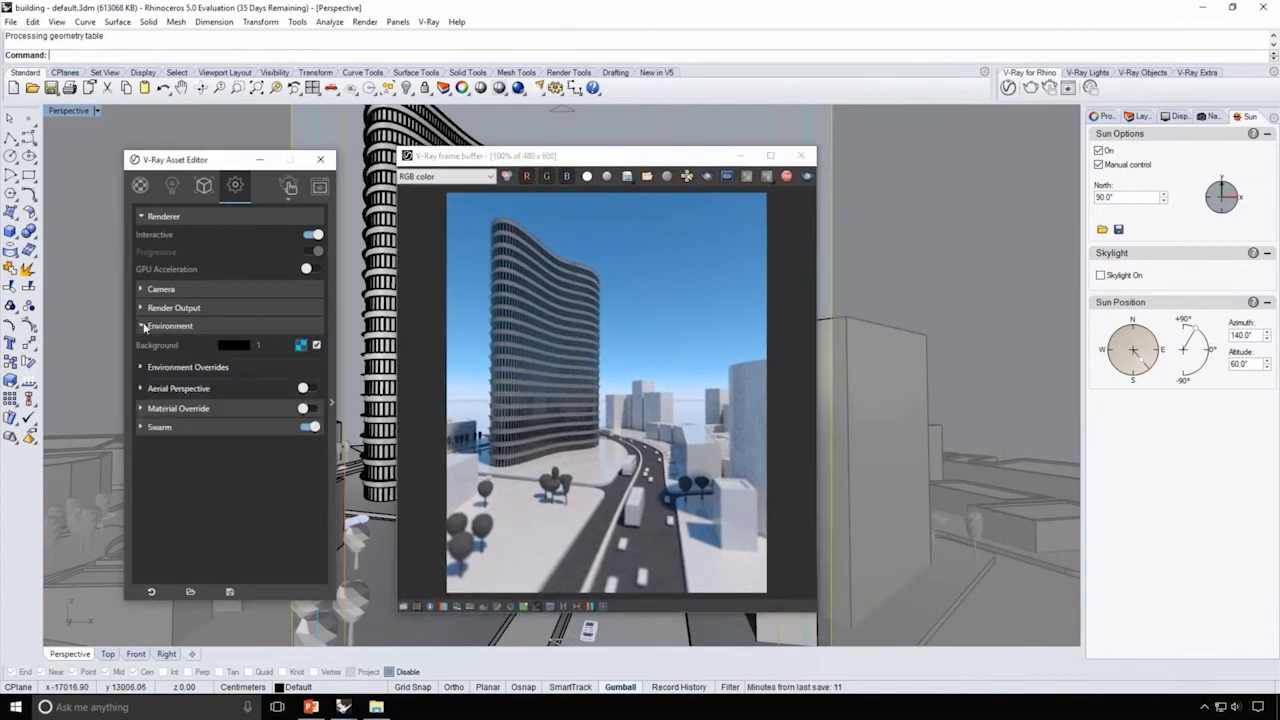
left_click(204, 388)
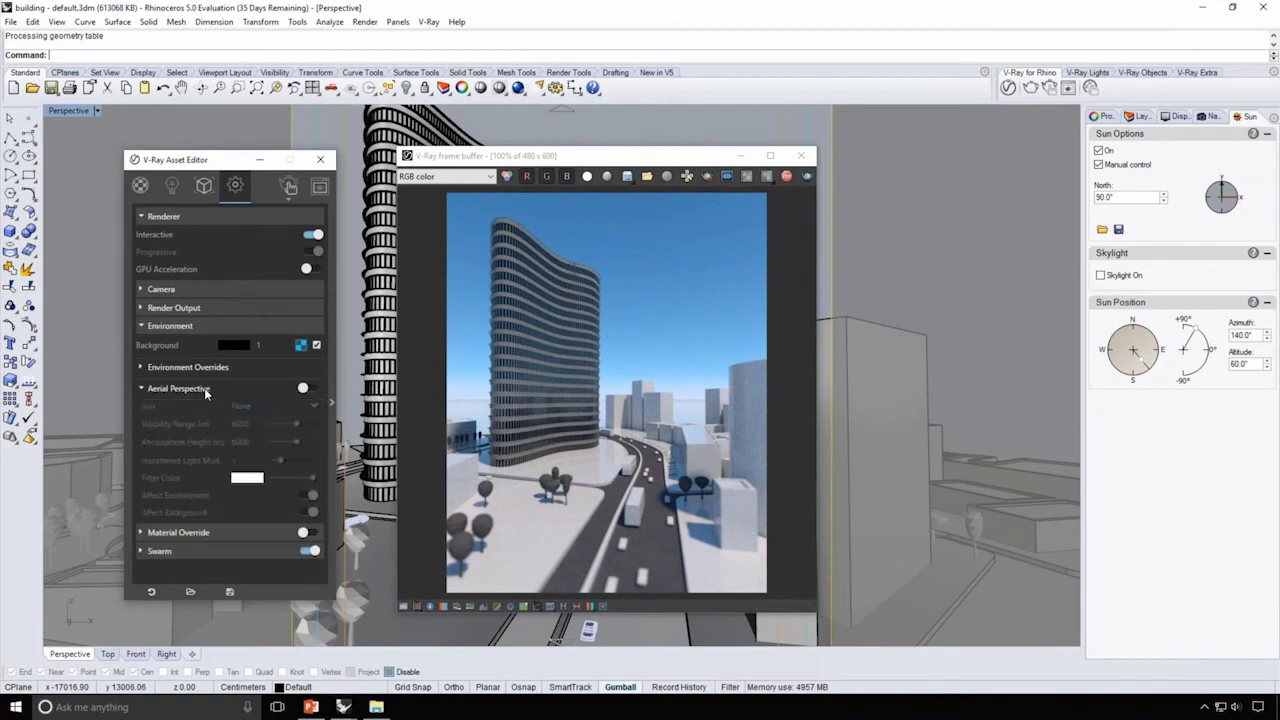
left_click(305, 389)
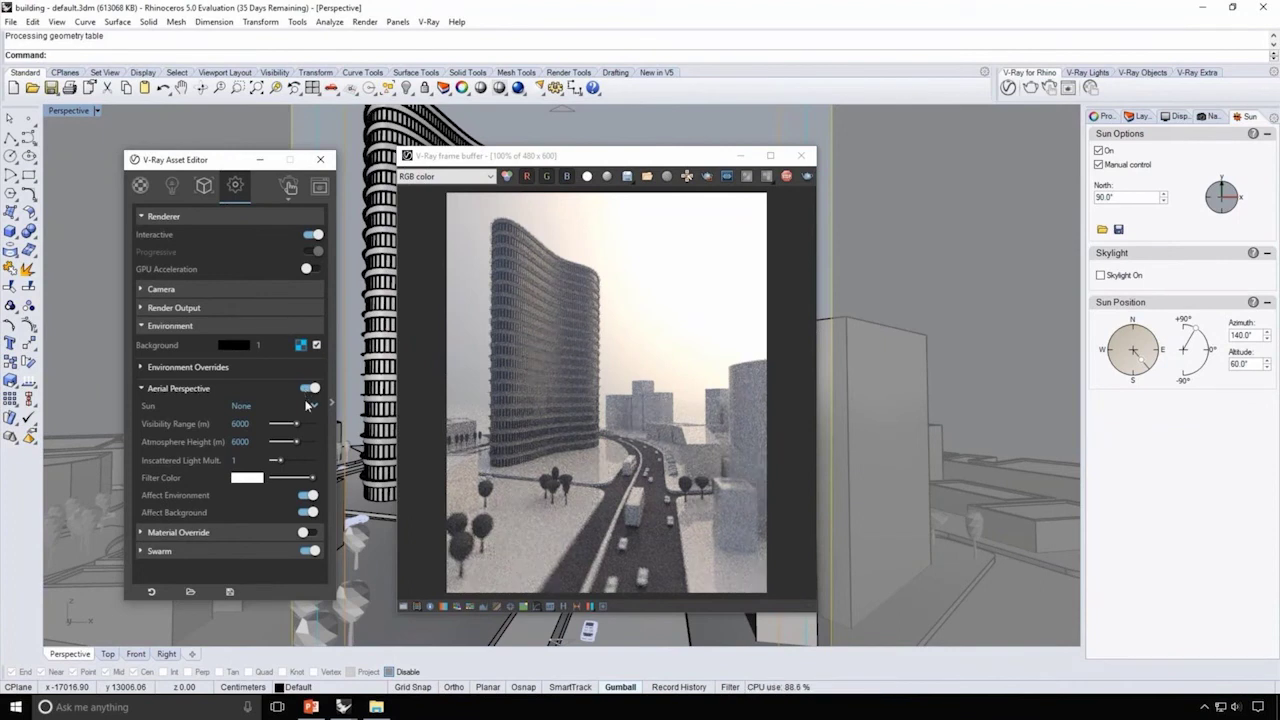
left_click(310, 407)
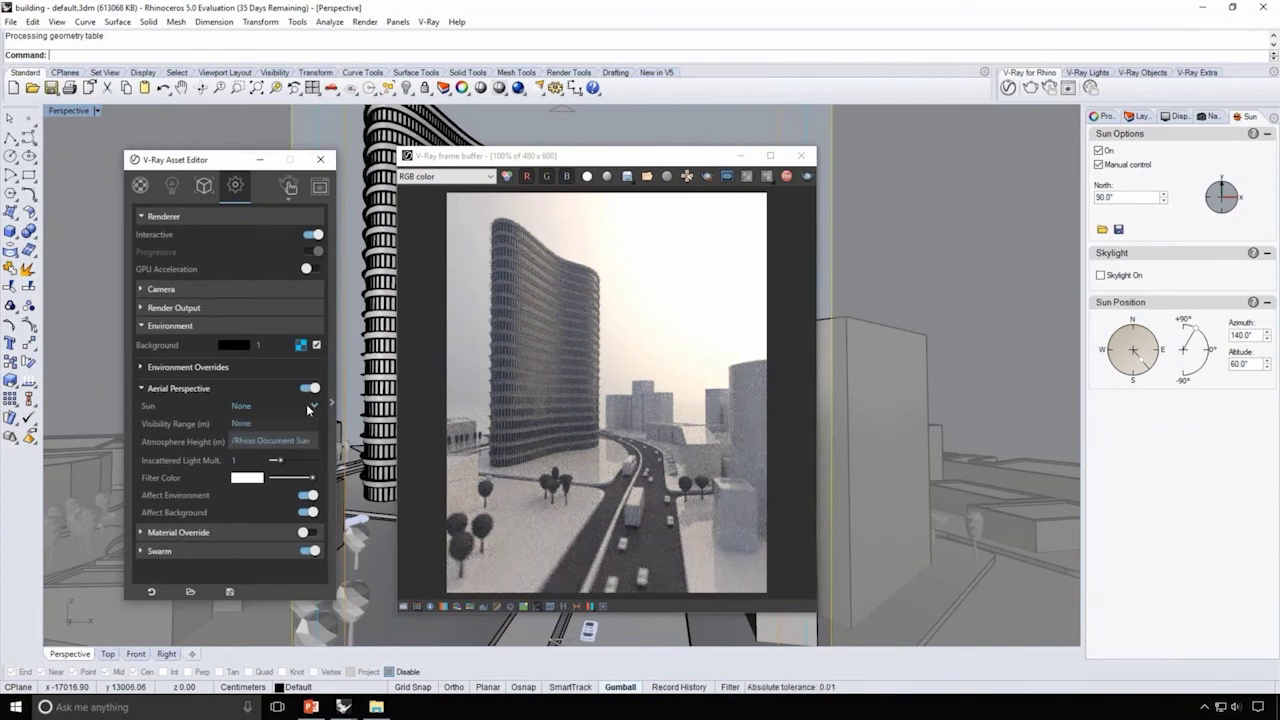
left_click(243, 444)
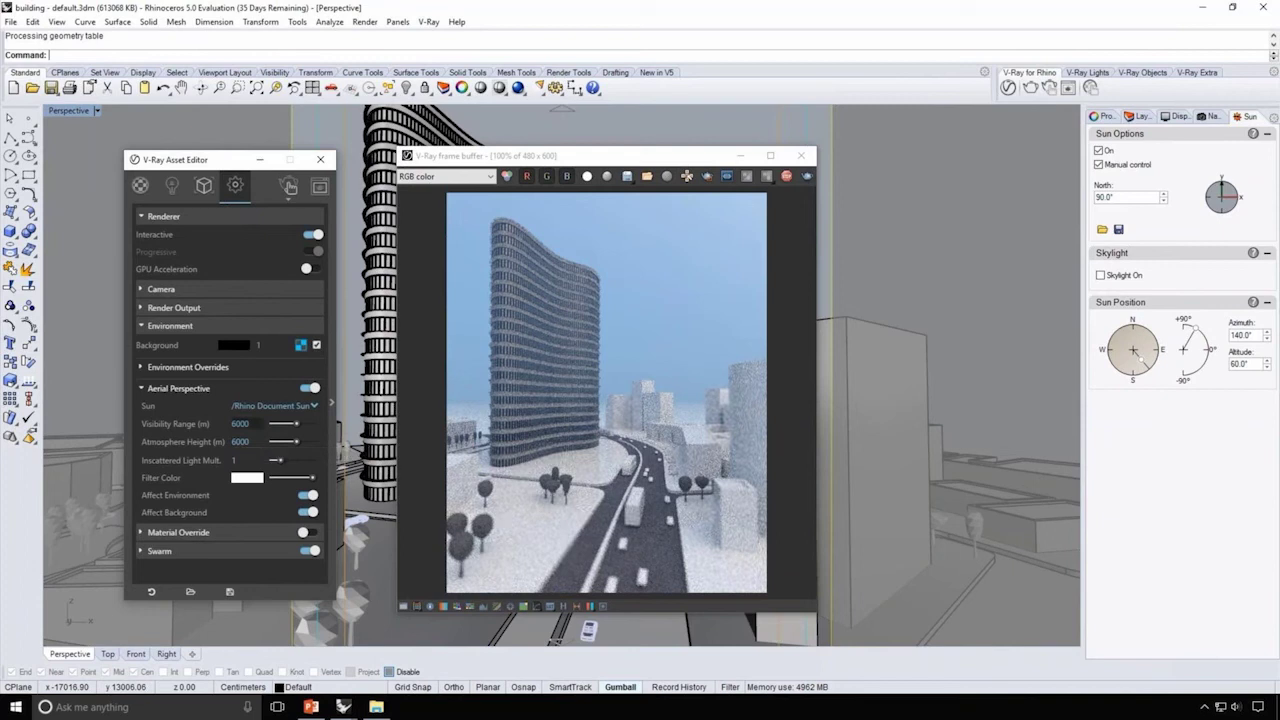
Step: Set the aerial perspective's visibility range to 85000 m and turn off Affect Background
double_click(240, 424)
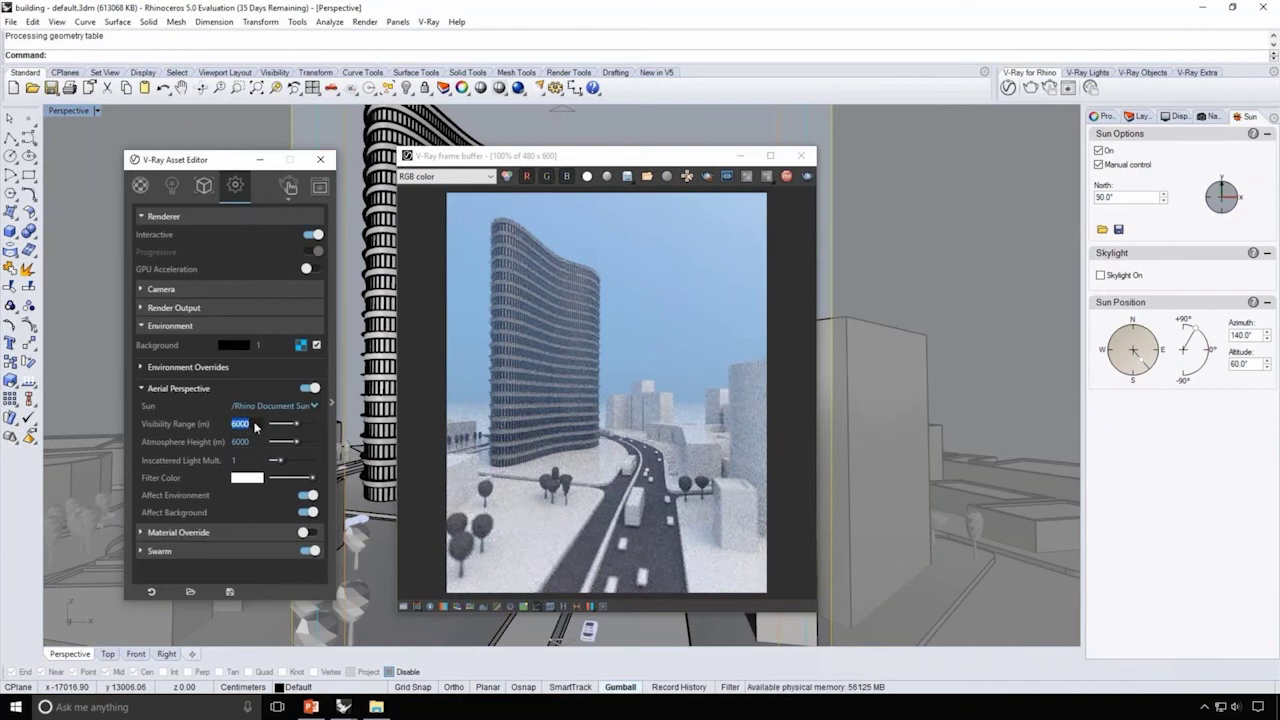
type("85000")
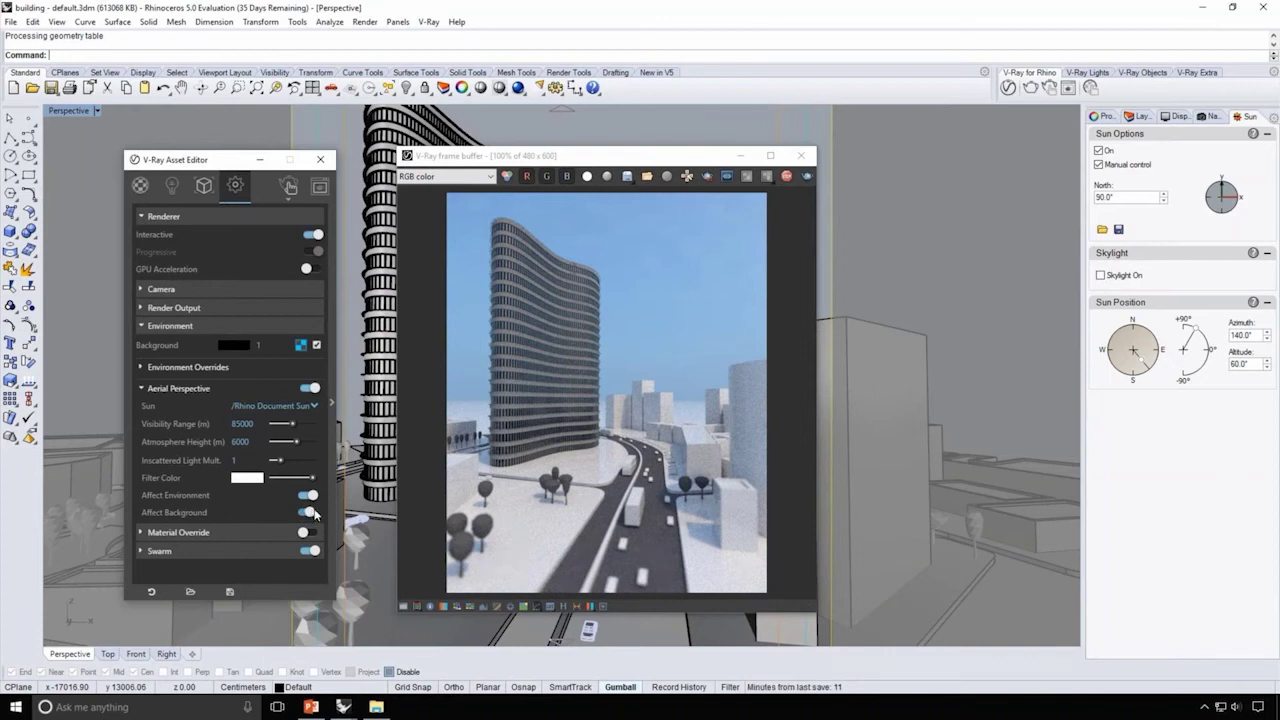
left_click(315, 513)
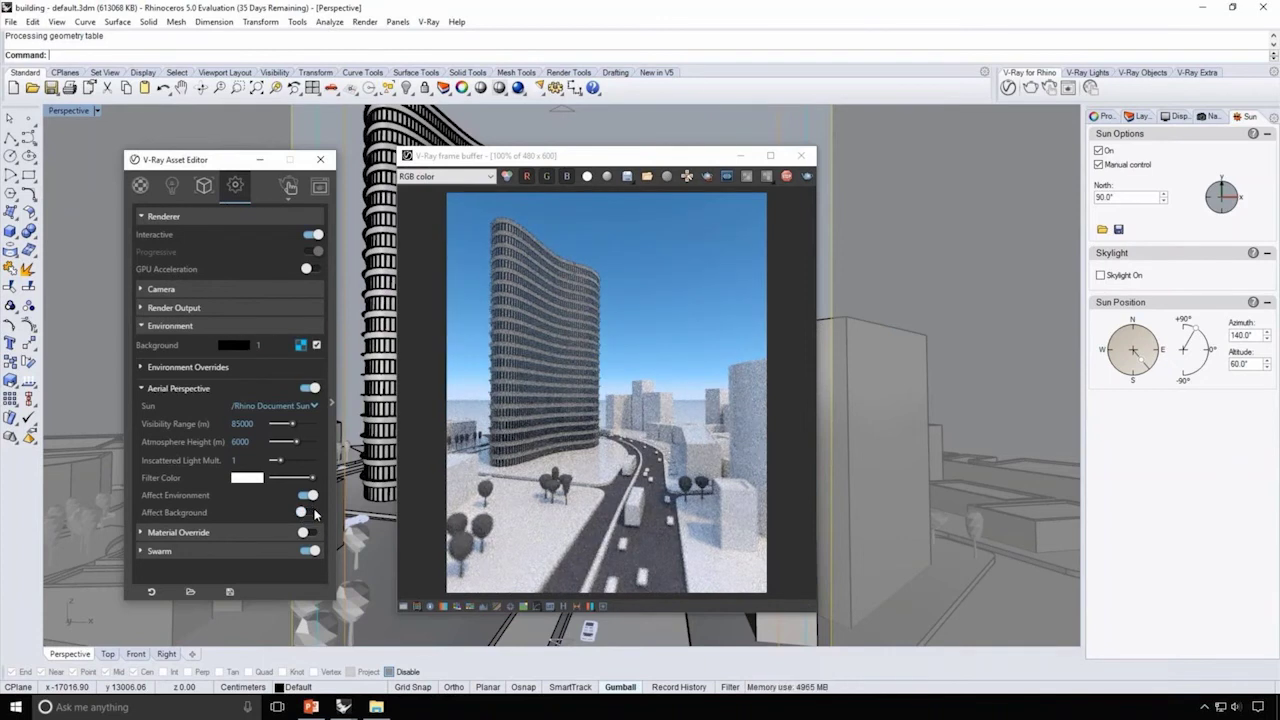
left_click(224, 326)
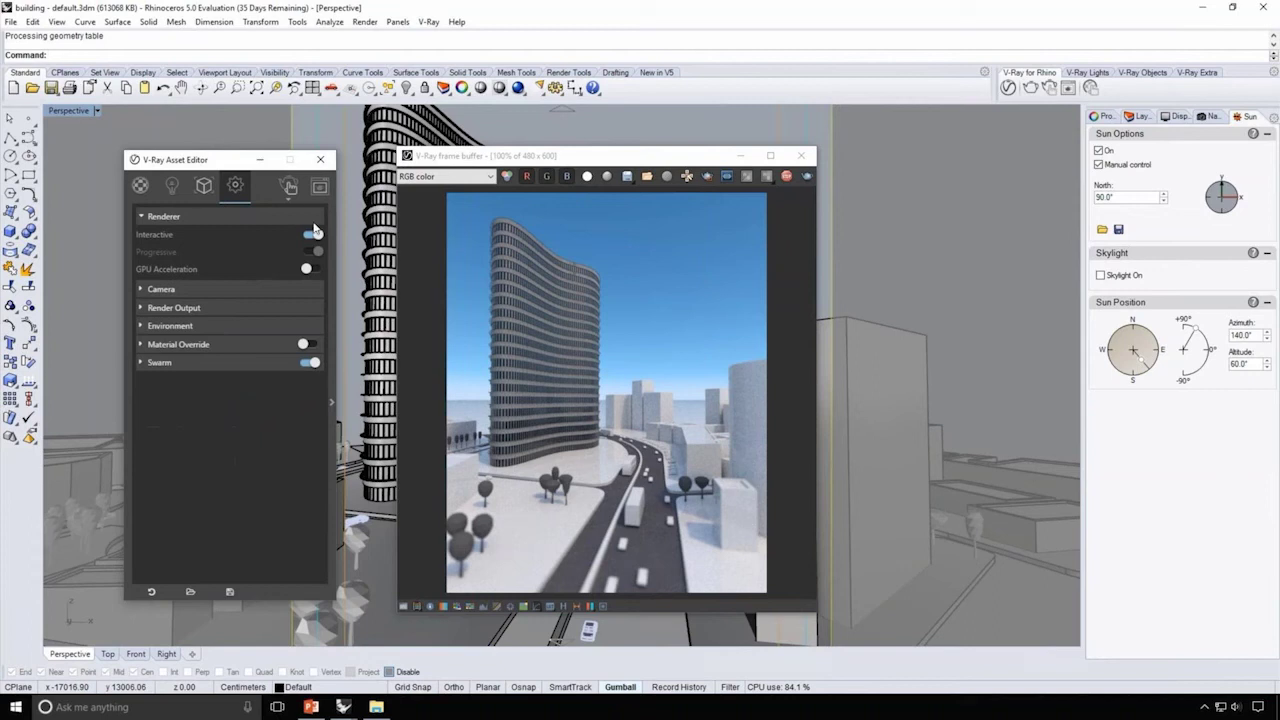
Step: Stop the interactive render, turn off Interactive and Progressive rendering, and set the render quality to High
left_click(786, 176)
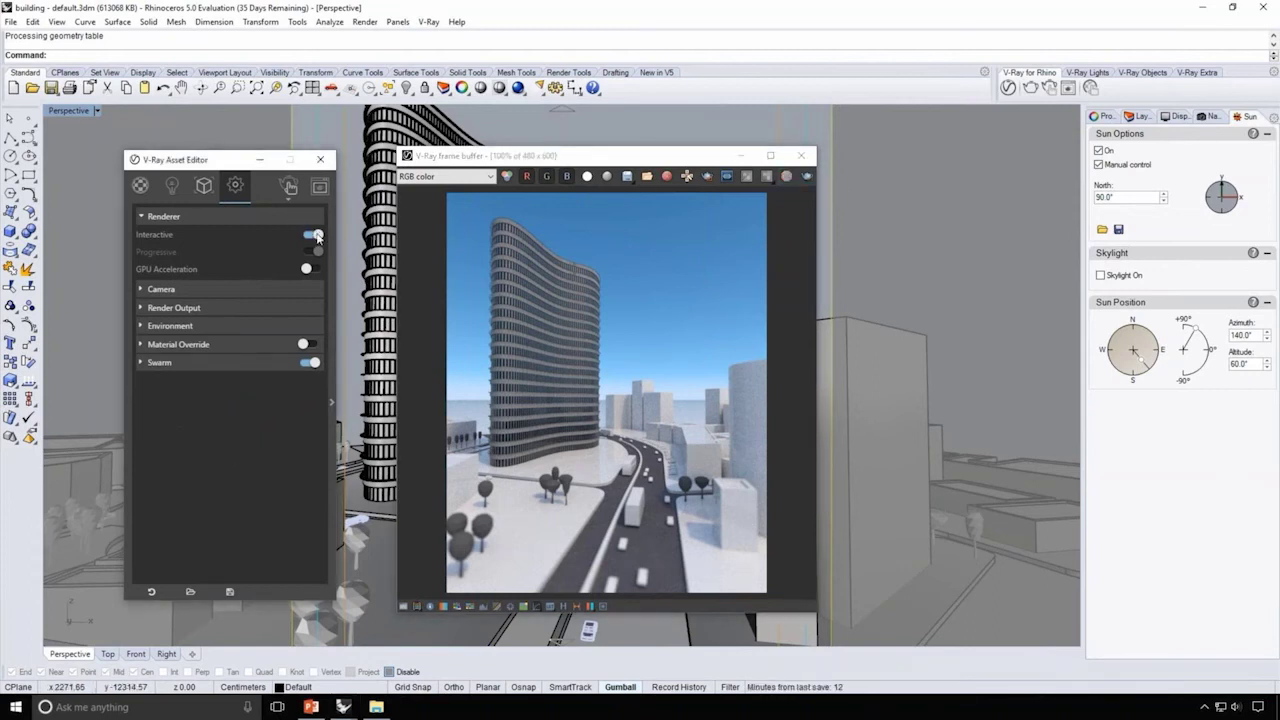
left_click(313, 234)
left_click(313, 251)
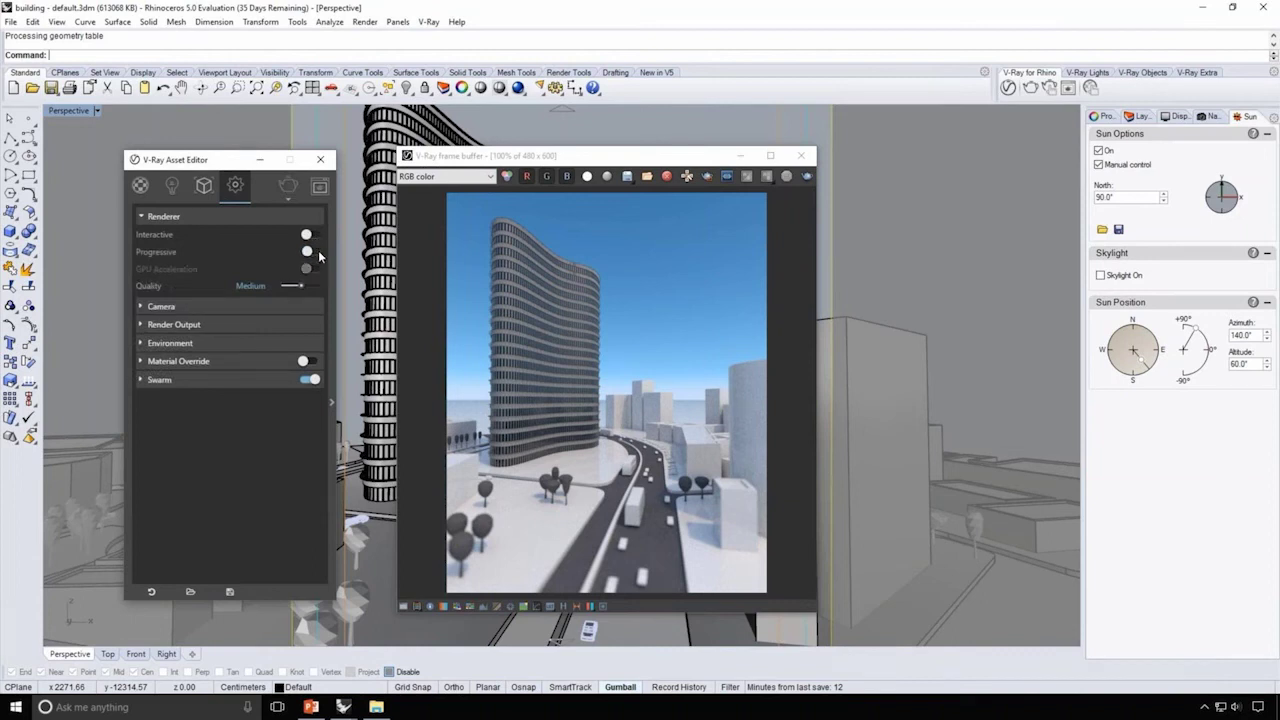
left_click_drag(297, 286, 310, 289)
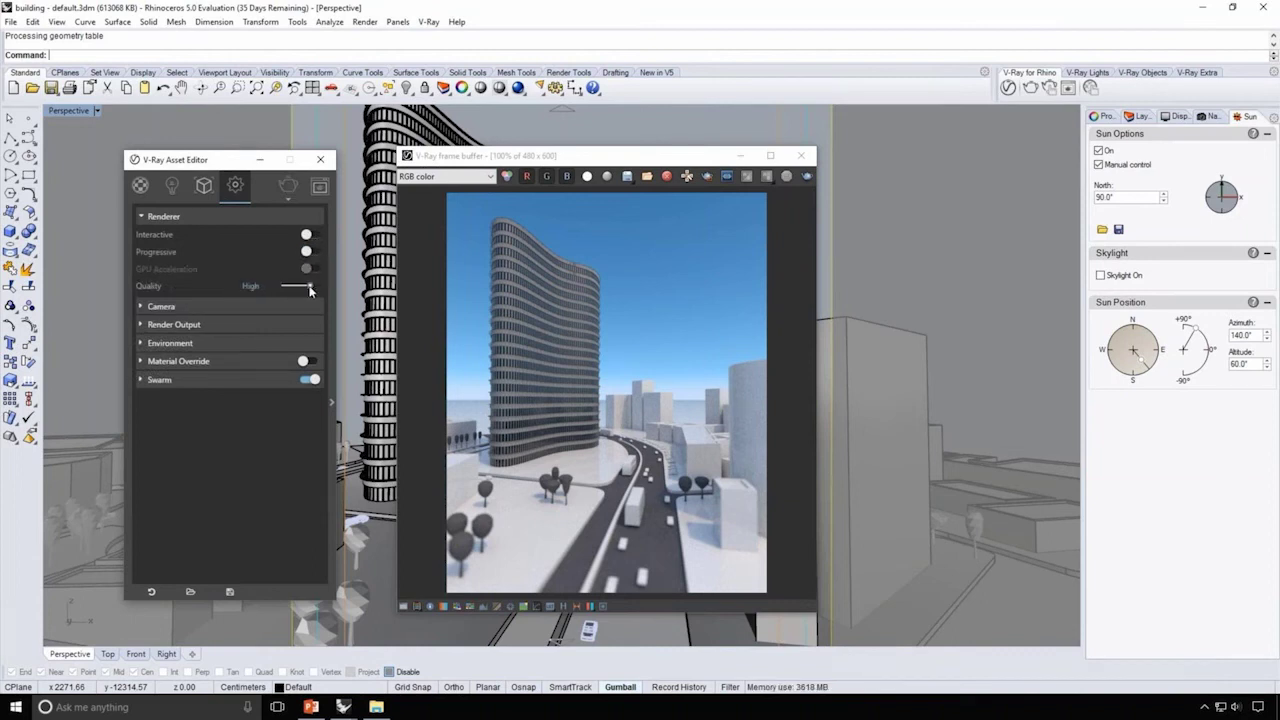
Step: Show the Swarm settings and start a production render with Swarm enabled
left_click(292, 379)
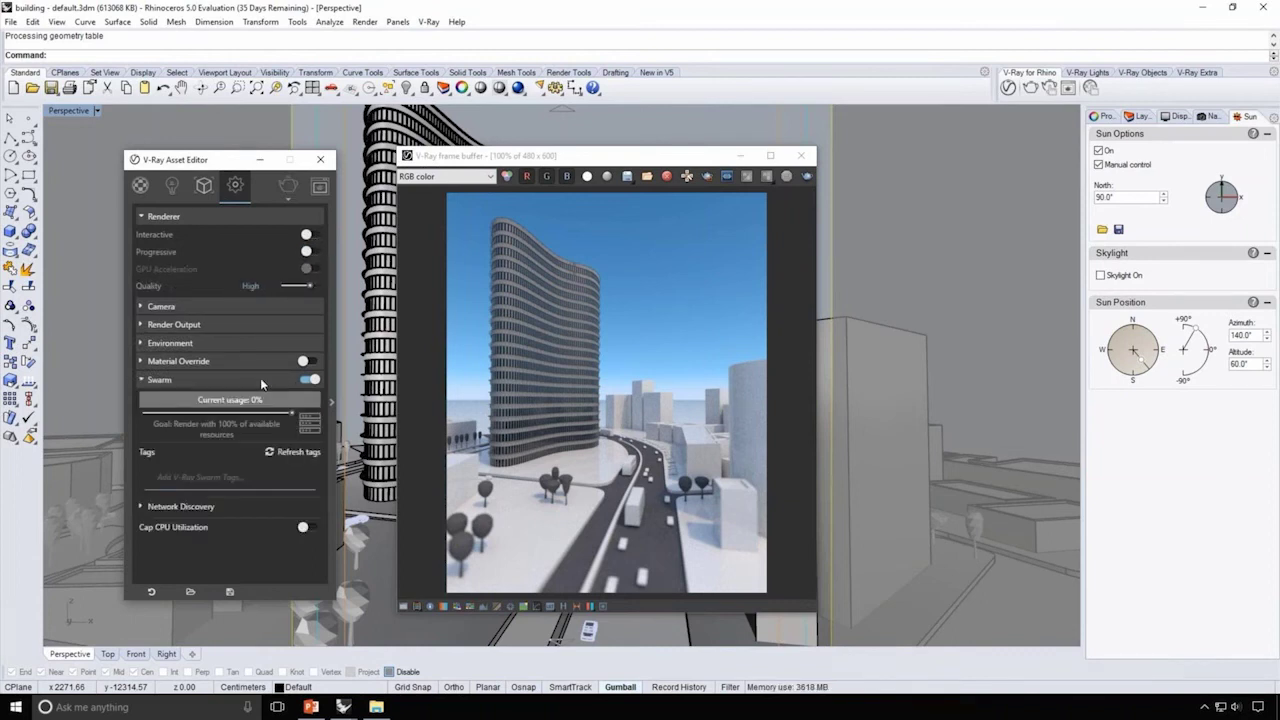
left_click(312, 381)
left_click(289, 187)
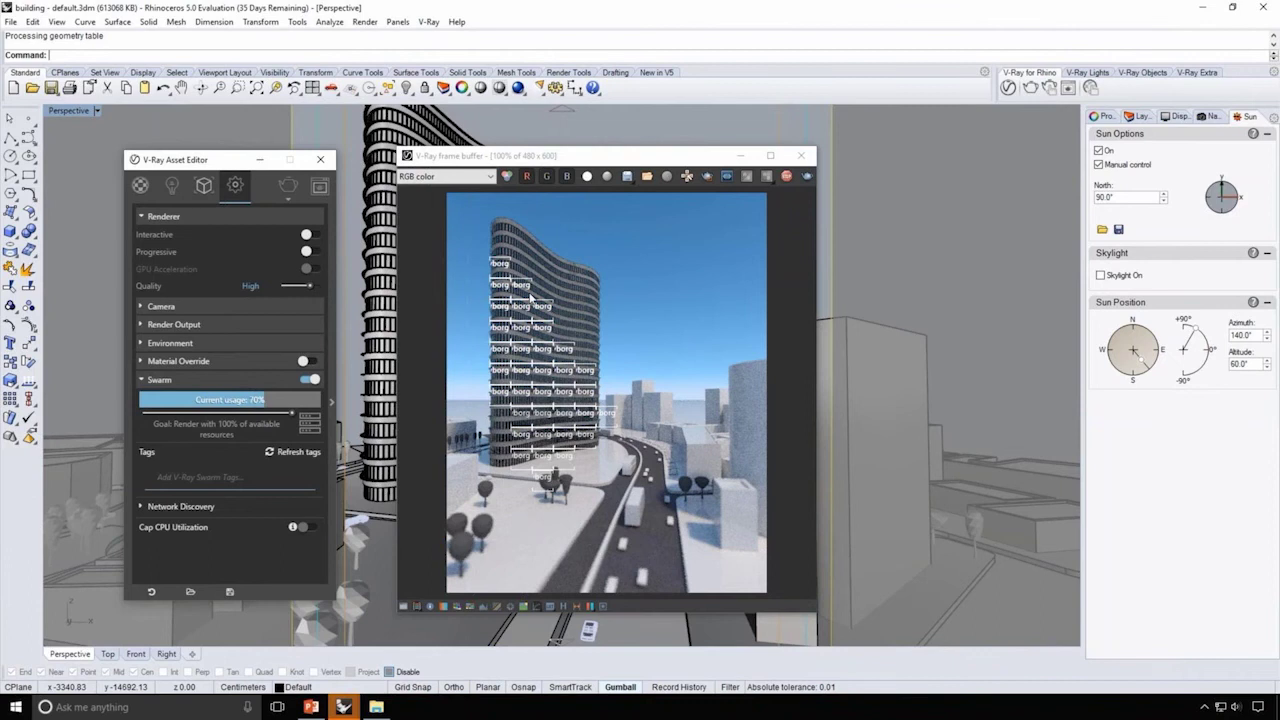
Step: Enable the Exposure correction in the frame buffer and set its exposure to about 0.32
left_click(404, 607)
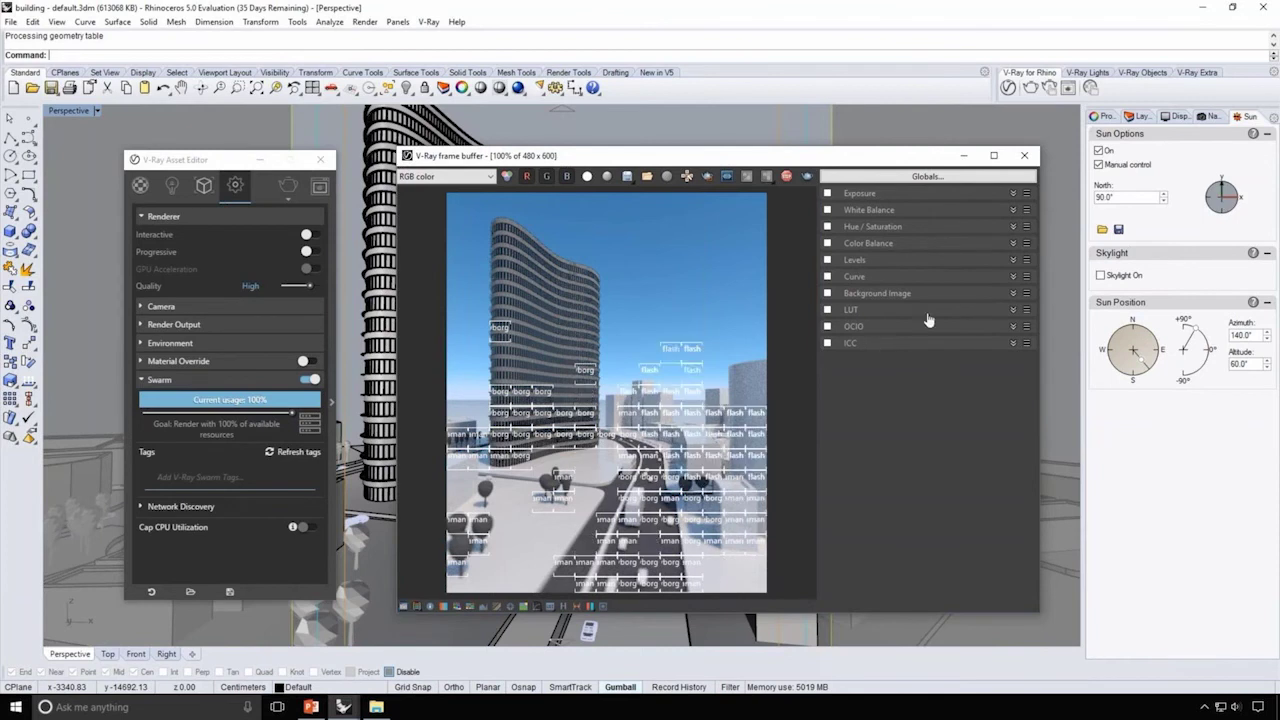
left_click(1012, 194)
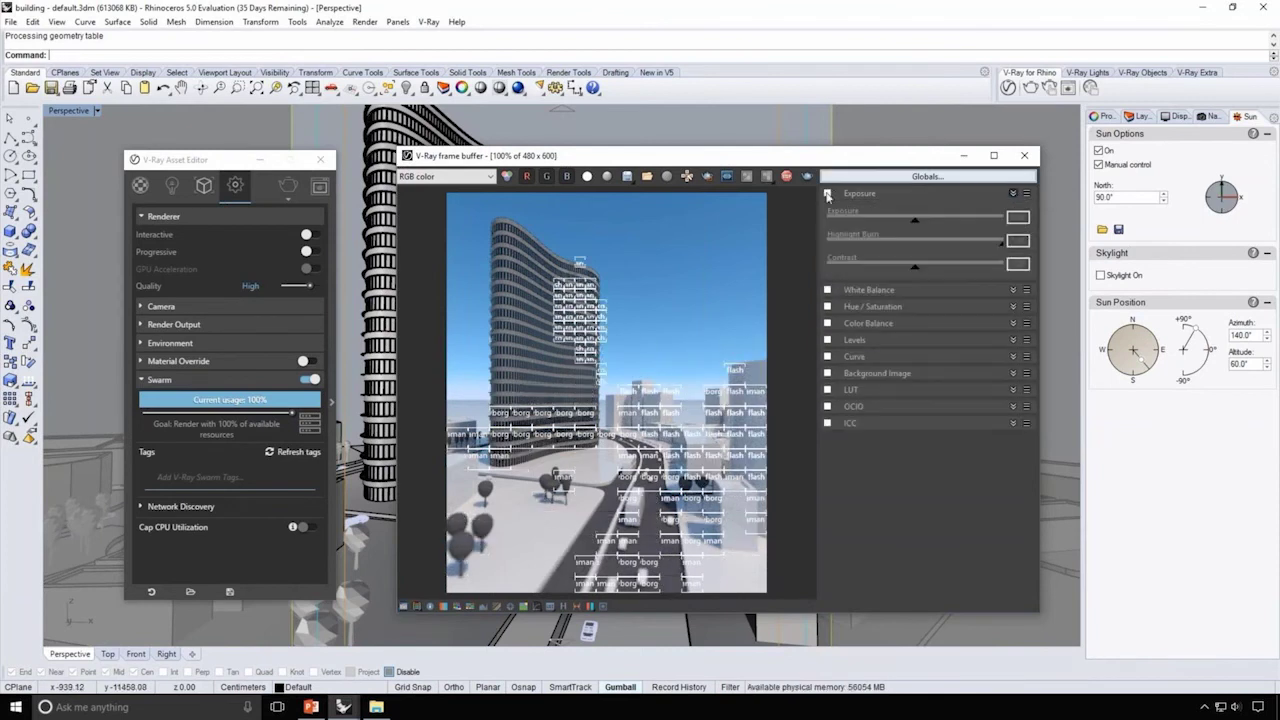
left_click_drag(914, 219, 921, 221)
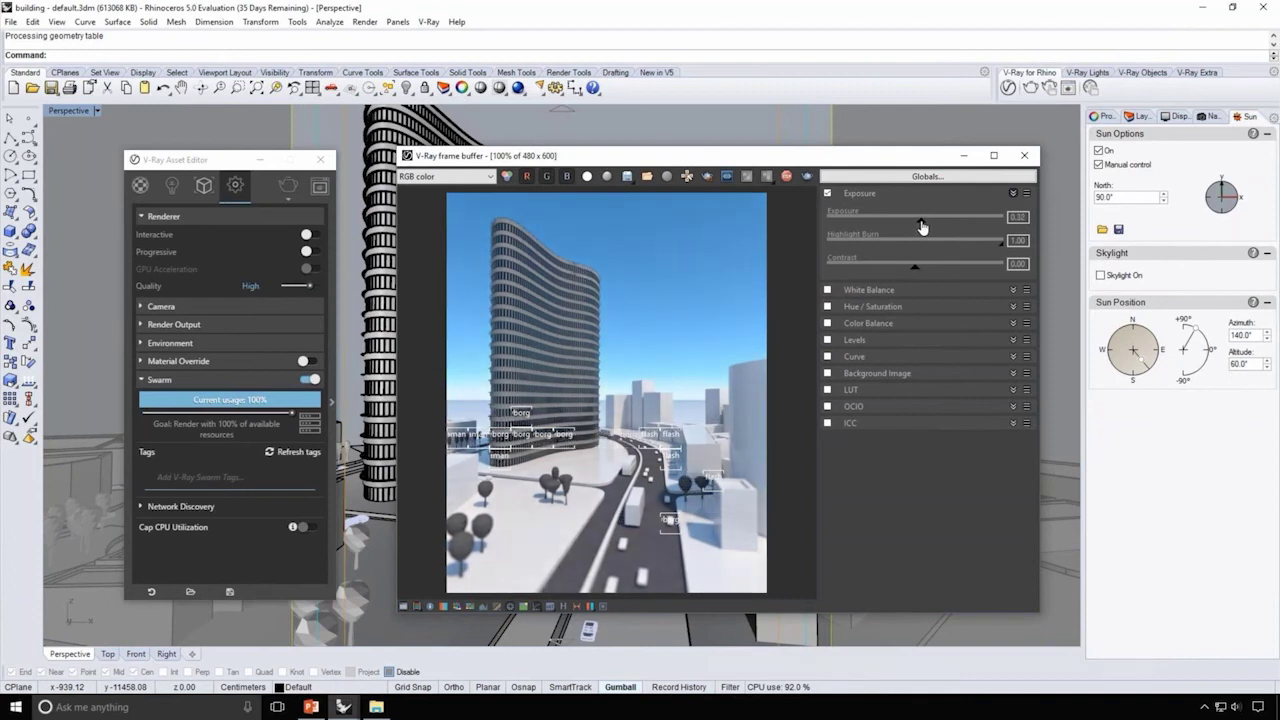
Step: Lower the Highlight Burn of the Exposure correction, then enable White Balance and raise its temperature slightly
left_click_drag(1002, 250, 968, 251)
left_click(1013, 193)
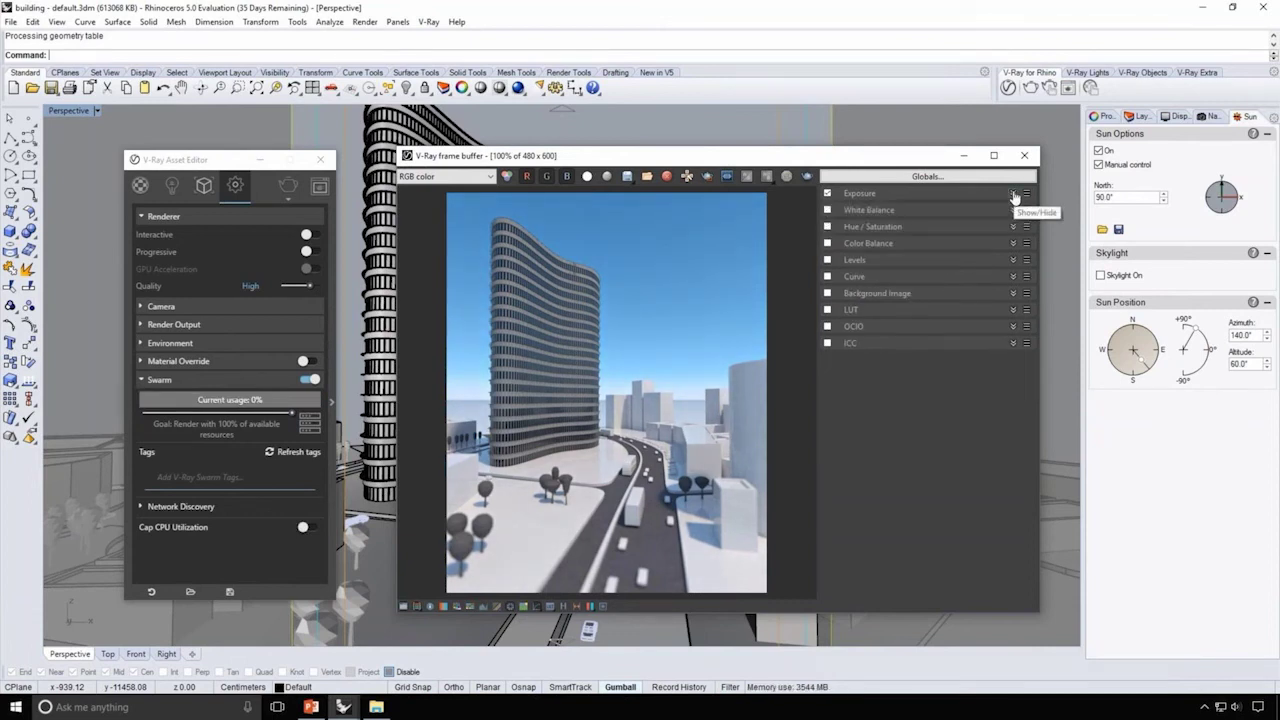
left_click(827, 210)
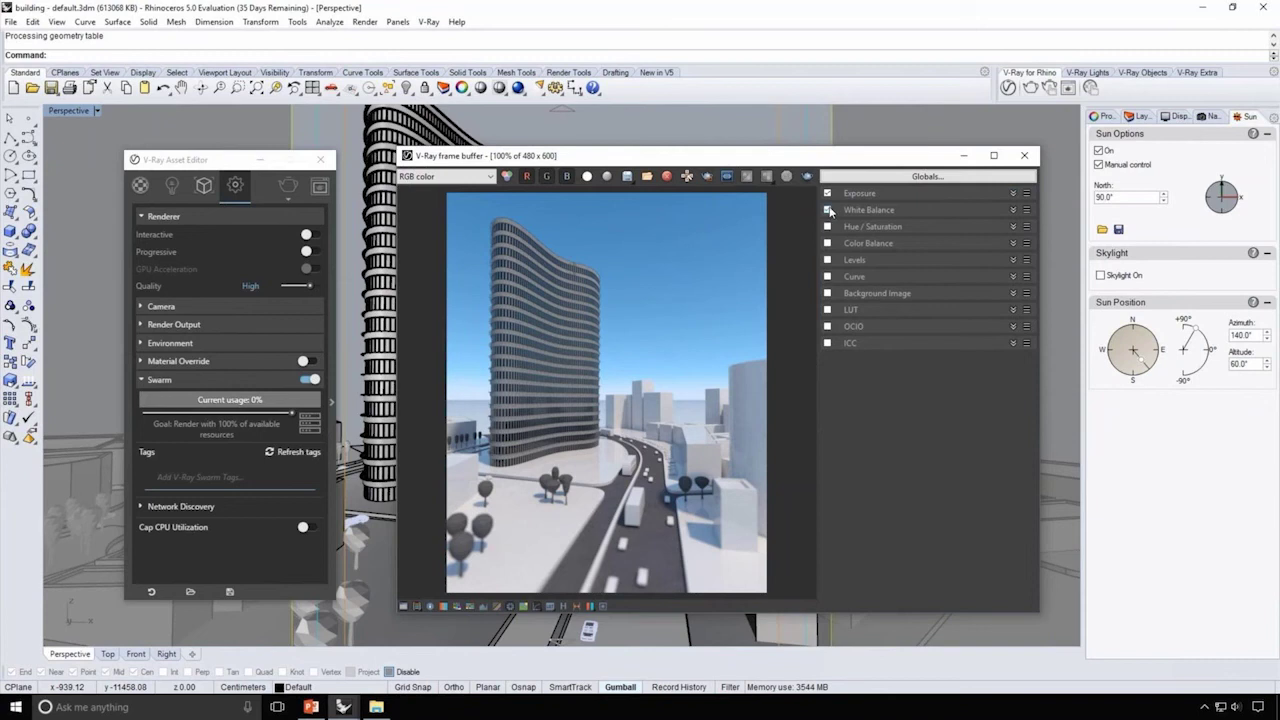
left_click(1013, 210)
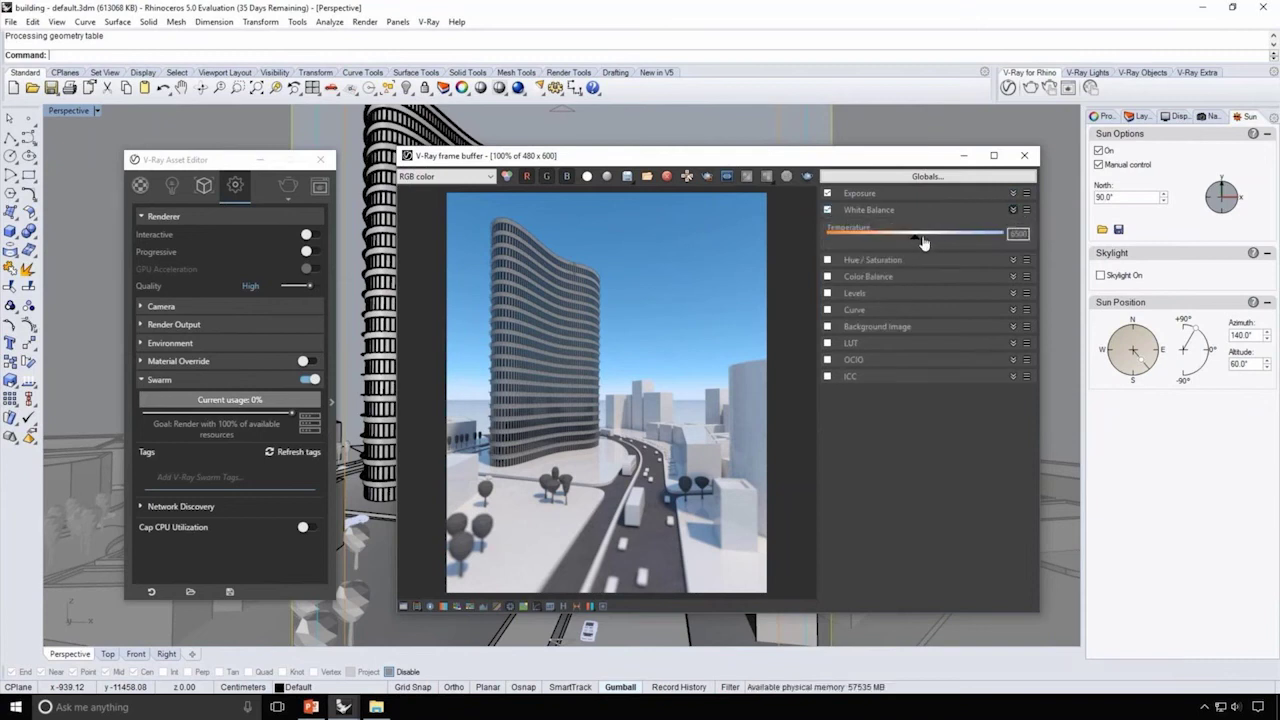
left_click_drag(923, 243, 929, 243)
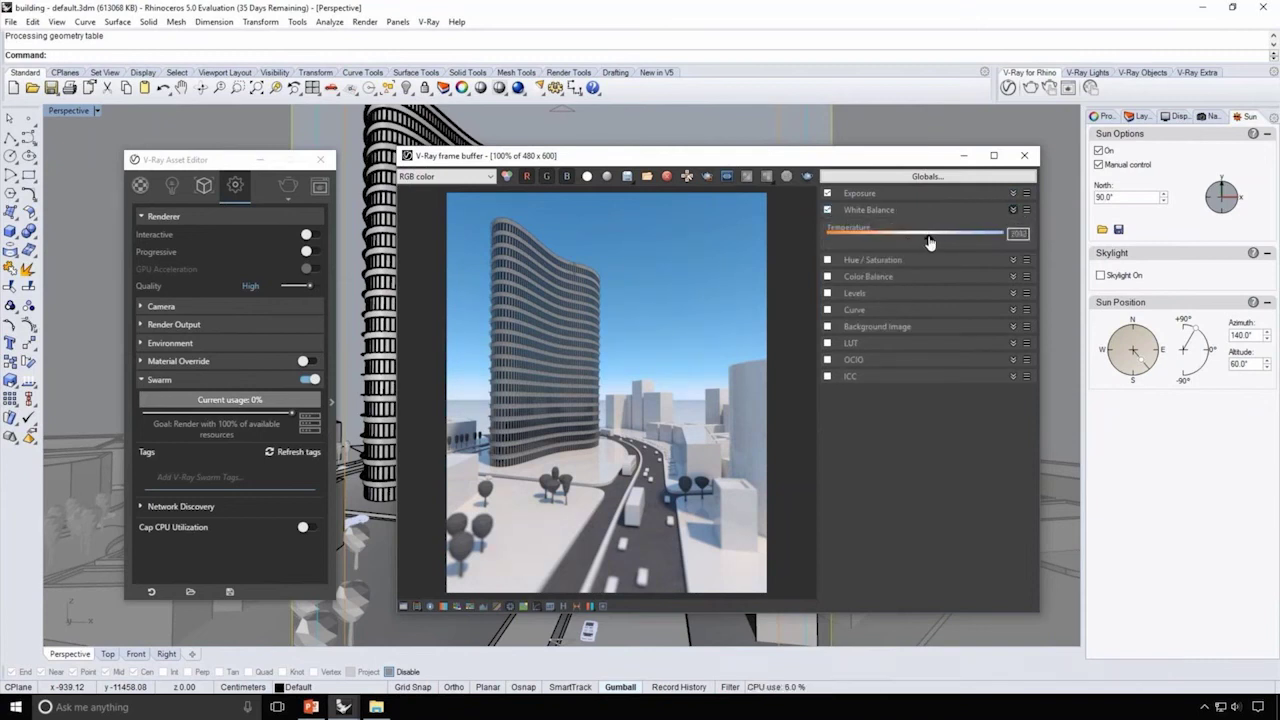
left_click(1013, 211)
Step: Enable Color Balance for the shadows with Cyan/Red at -0.03 and Yellow/Blue at 0.03, and compare the image with and without it
left_click(1013, 243)
left_click(882, 264)
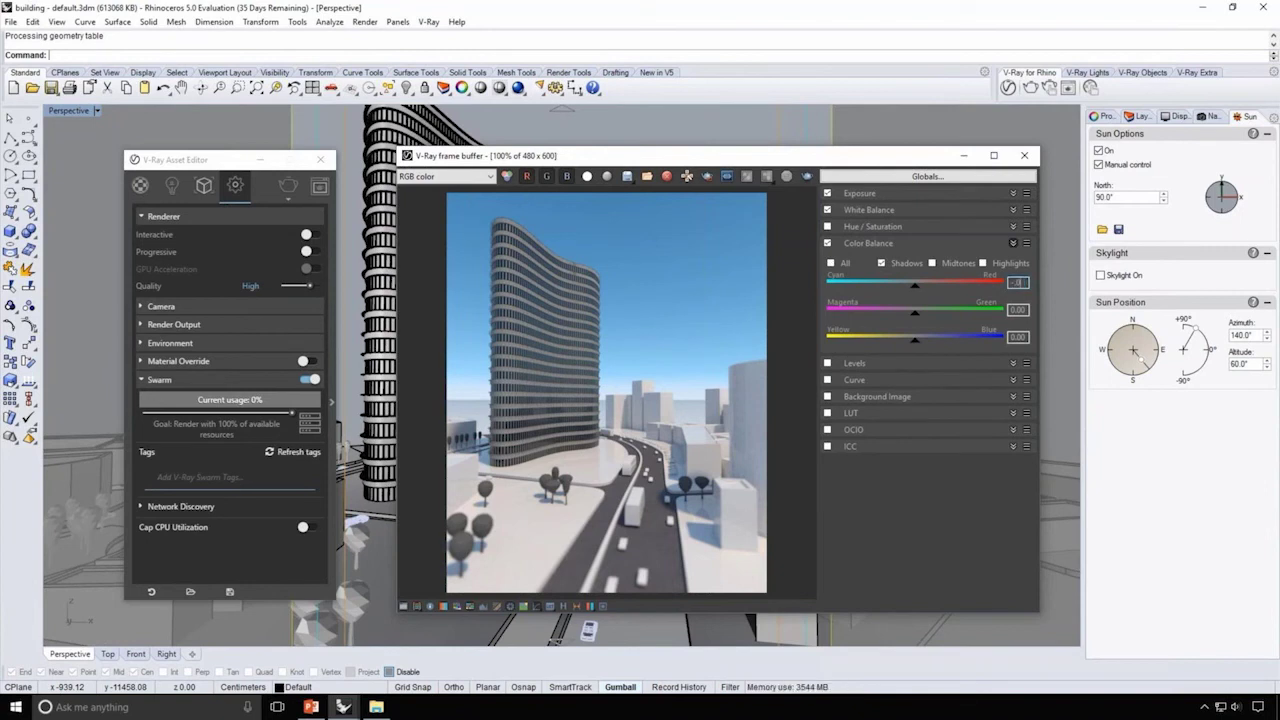
left_click_drag(1027, 338, 1021, 338)
type("3")
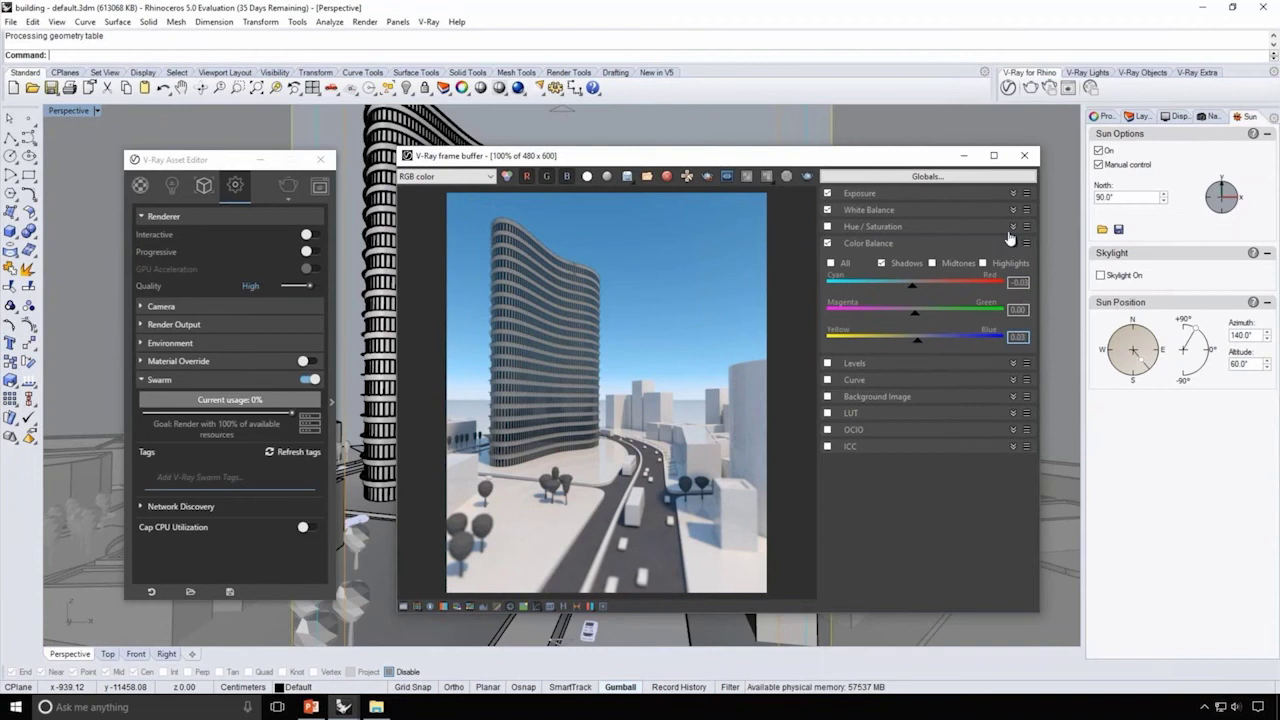
left_click(1012, 243)
left_click(827, 244)
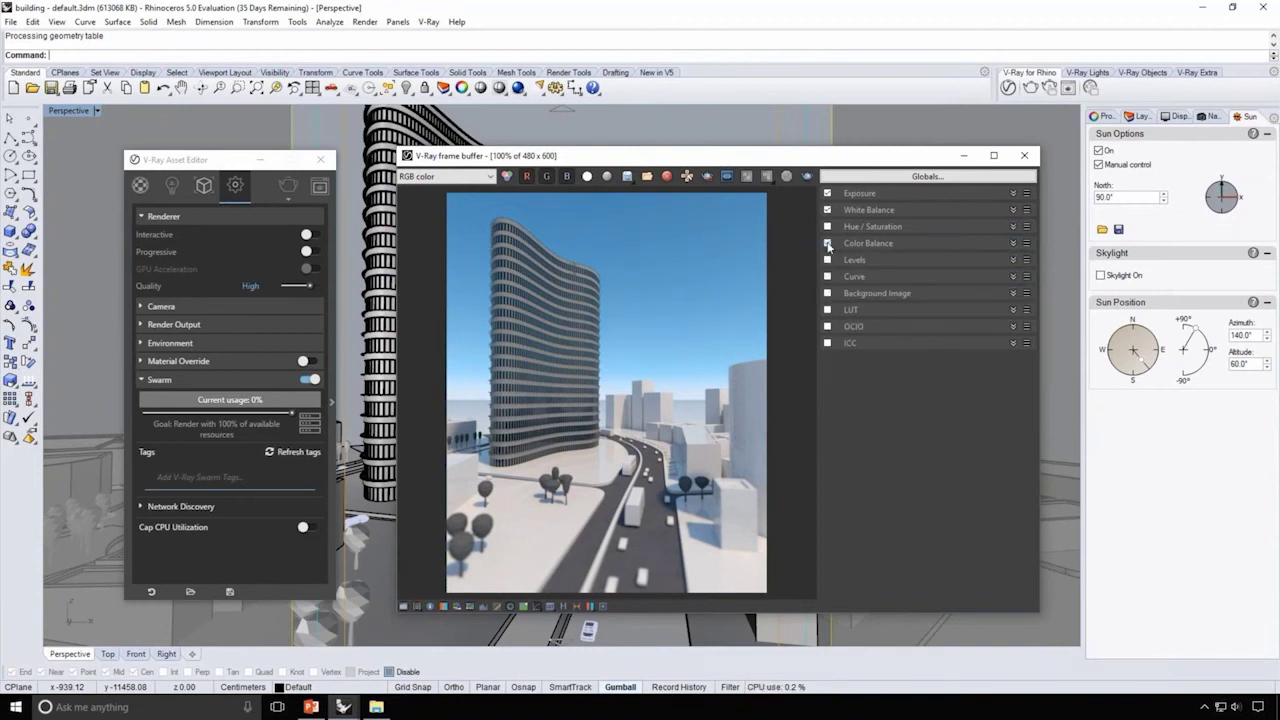
left_click(827, 244)
Step: Enable the Curve correction and pull the lower midtones of the curve down to about 0.28 at 0.37
left_click(827, 277)
left_click(1012, 276)
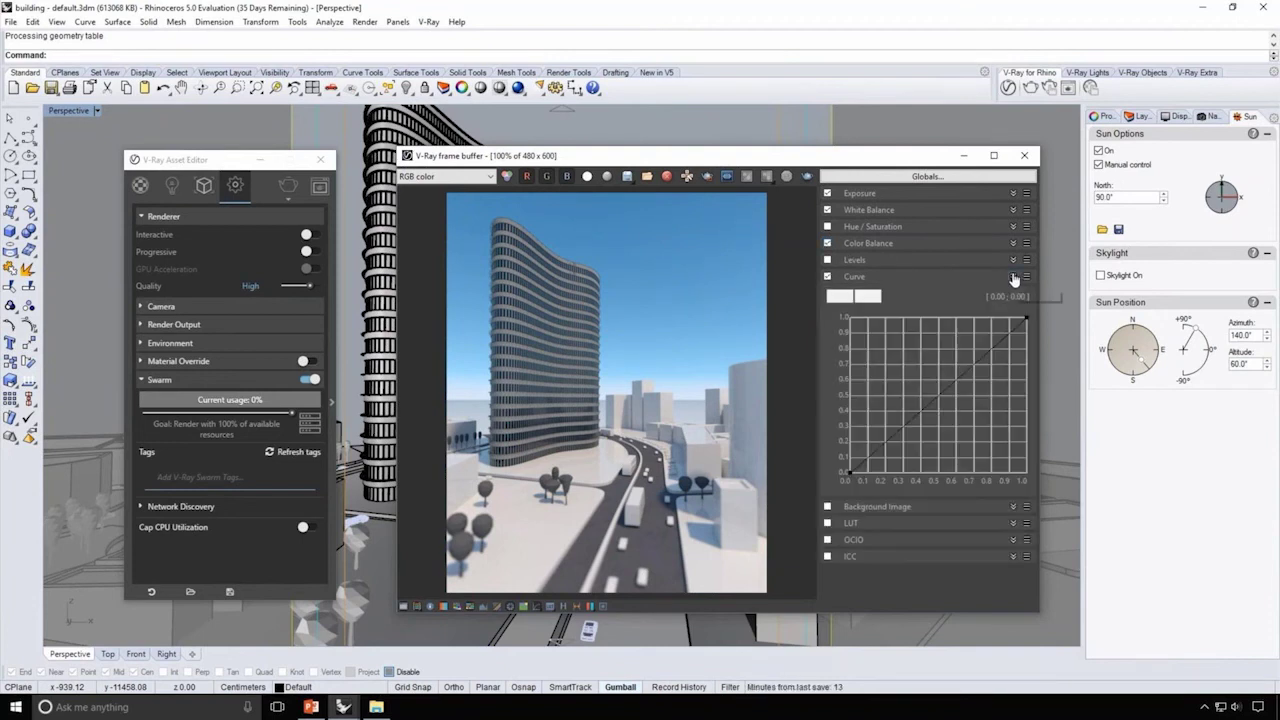
left_click_drag(906, 424, 914, 434)
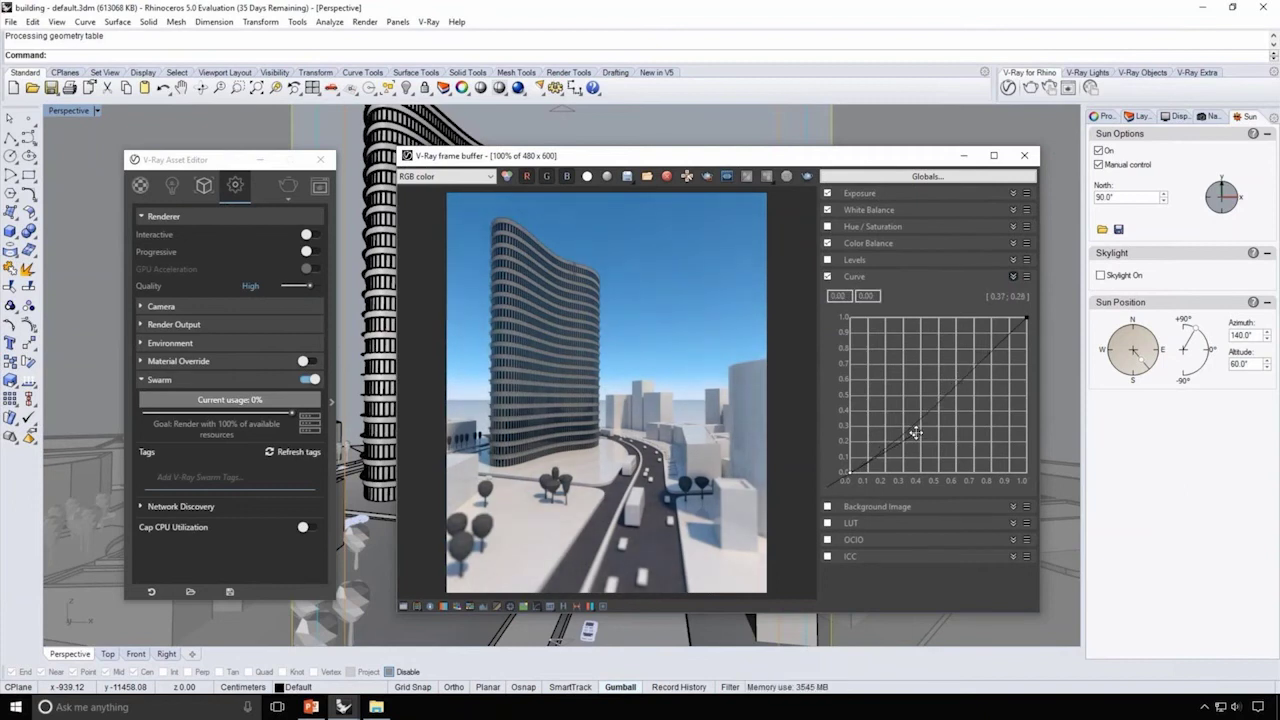
left_click(1014, 277)
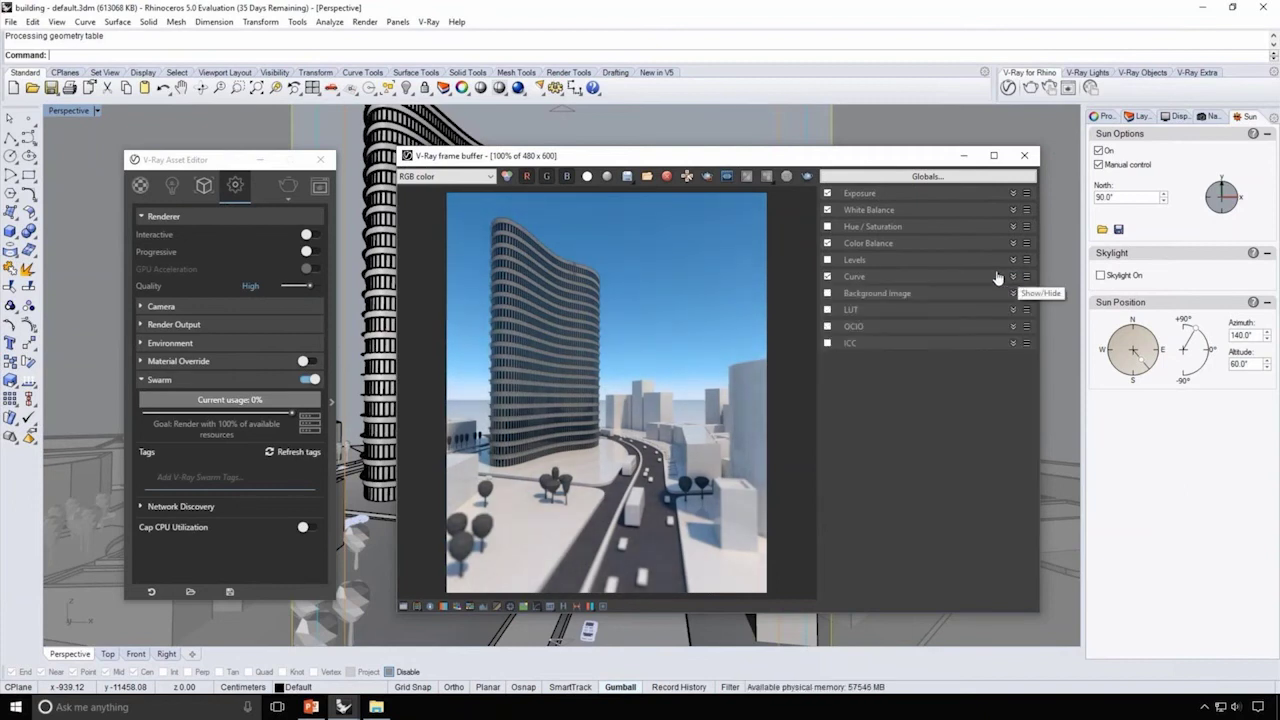
Step: Hide the frame buffer's color corrections and switch to the PowerPoint presentation
left_click(403, 606)
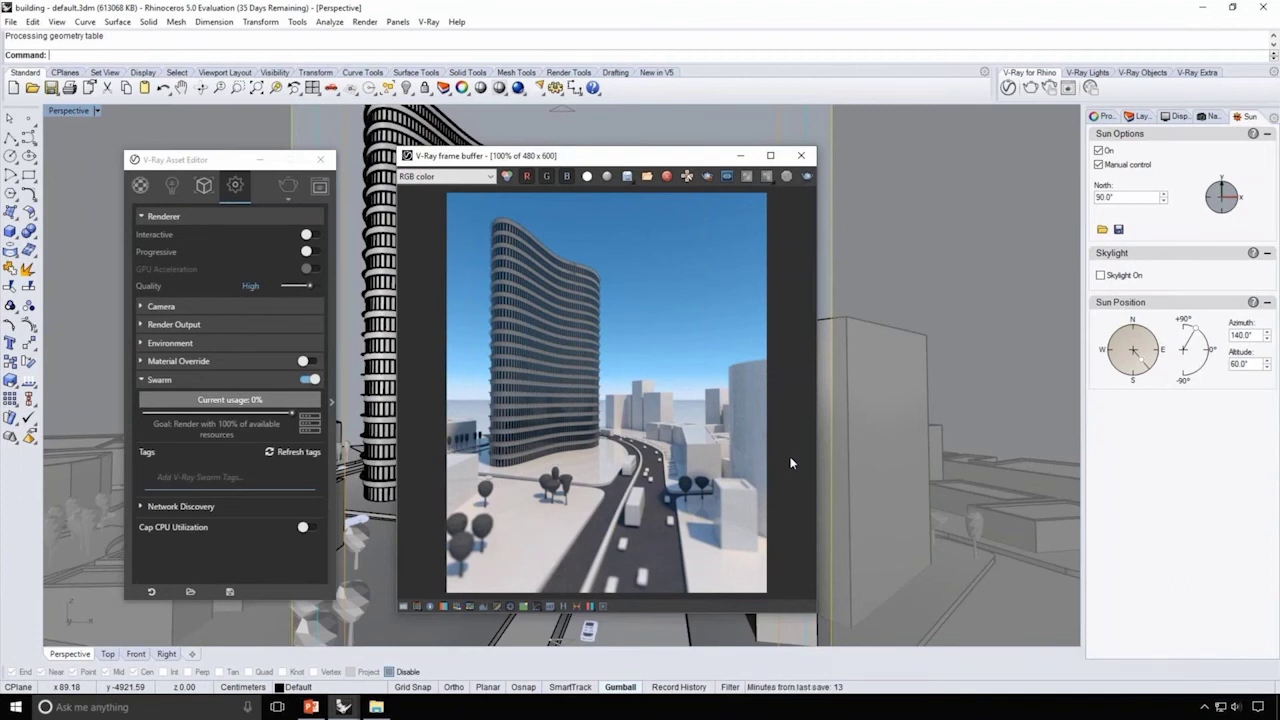
left_click(310, 707)
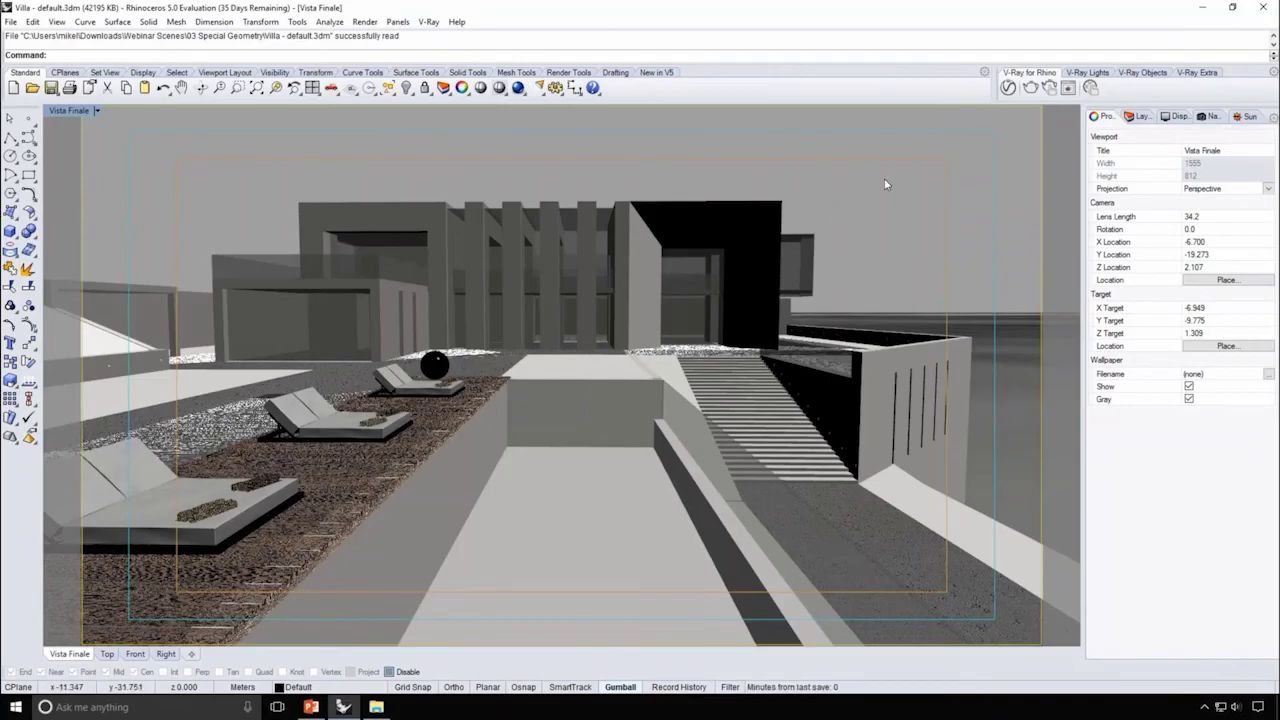
Step: Open the V-Ray Asset Editor's light list and start an interactive render of the villa, placing both windows side by side
left_click(1008, 87)
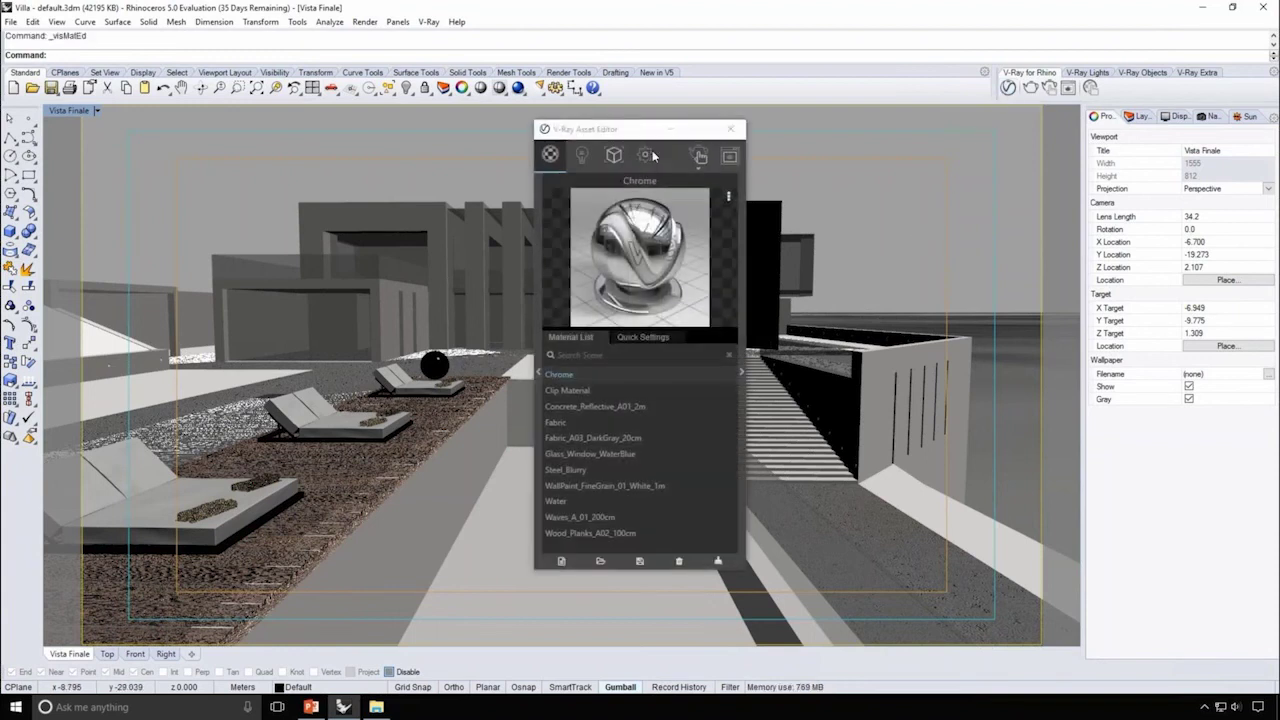
left_click(583, 155)
left_click_drag(643, 137, 333, 168)
left_click(1048, 87)
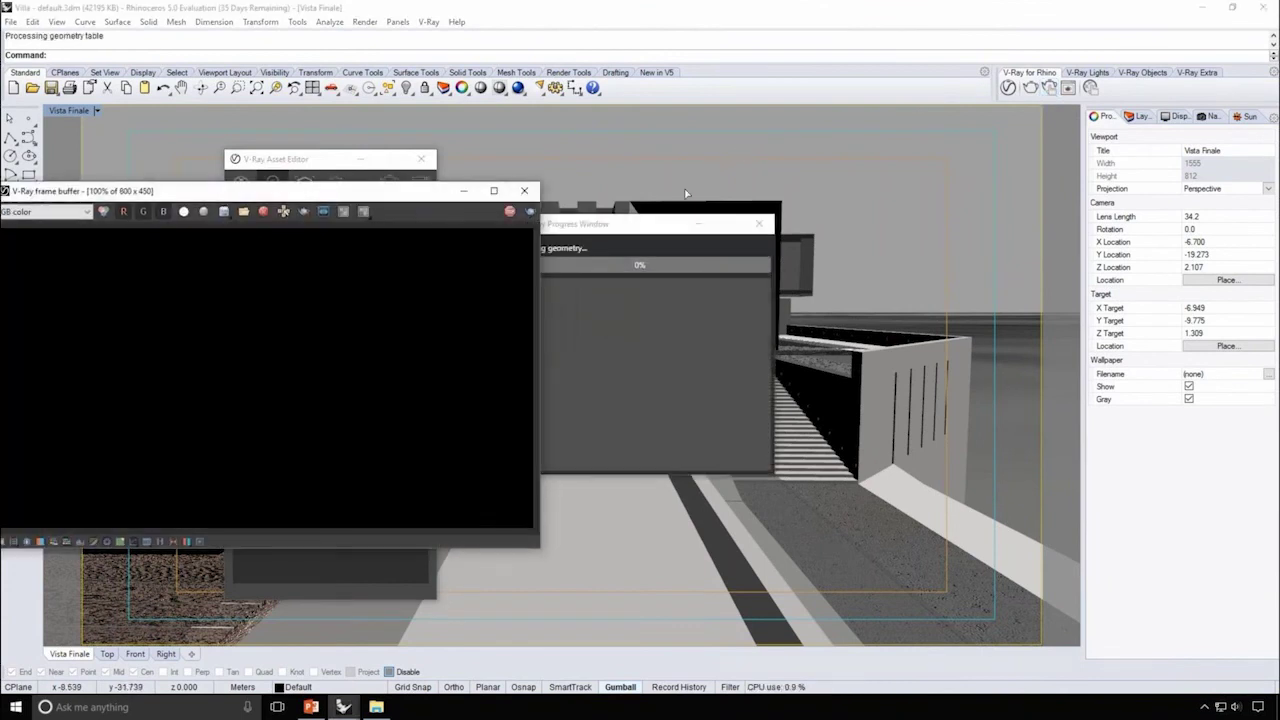
left_click_drag(424, 201, 929, 199)
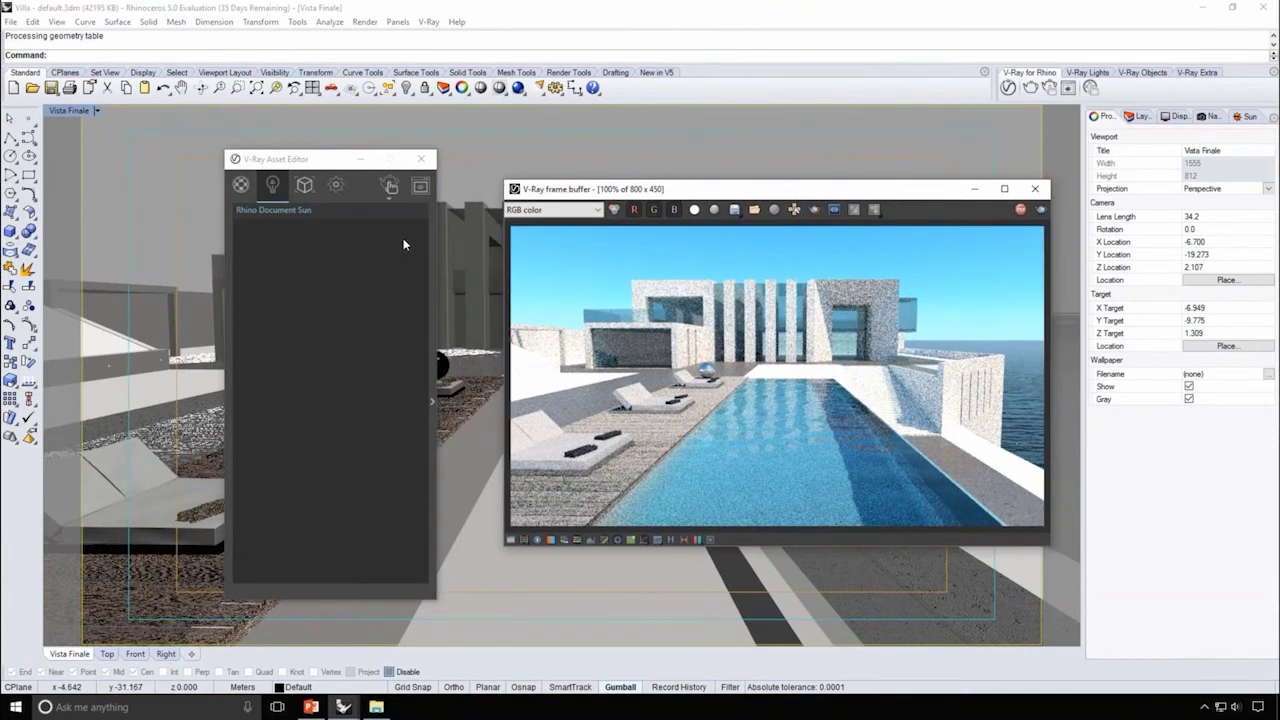
Step: Disable the Rhino Document Sun in its light parameters
left_click(433, 252)
left_click_drag(405, 162, 190, 170)
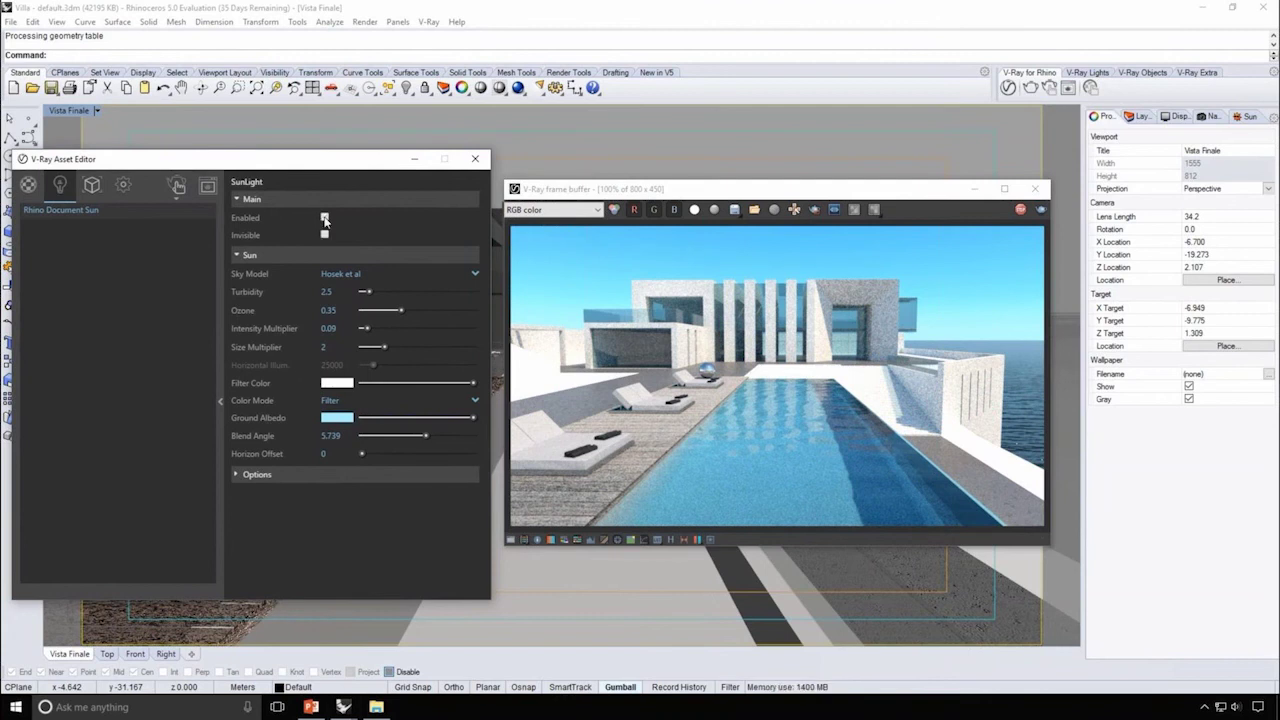
left_click(219, 255)
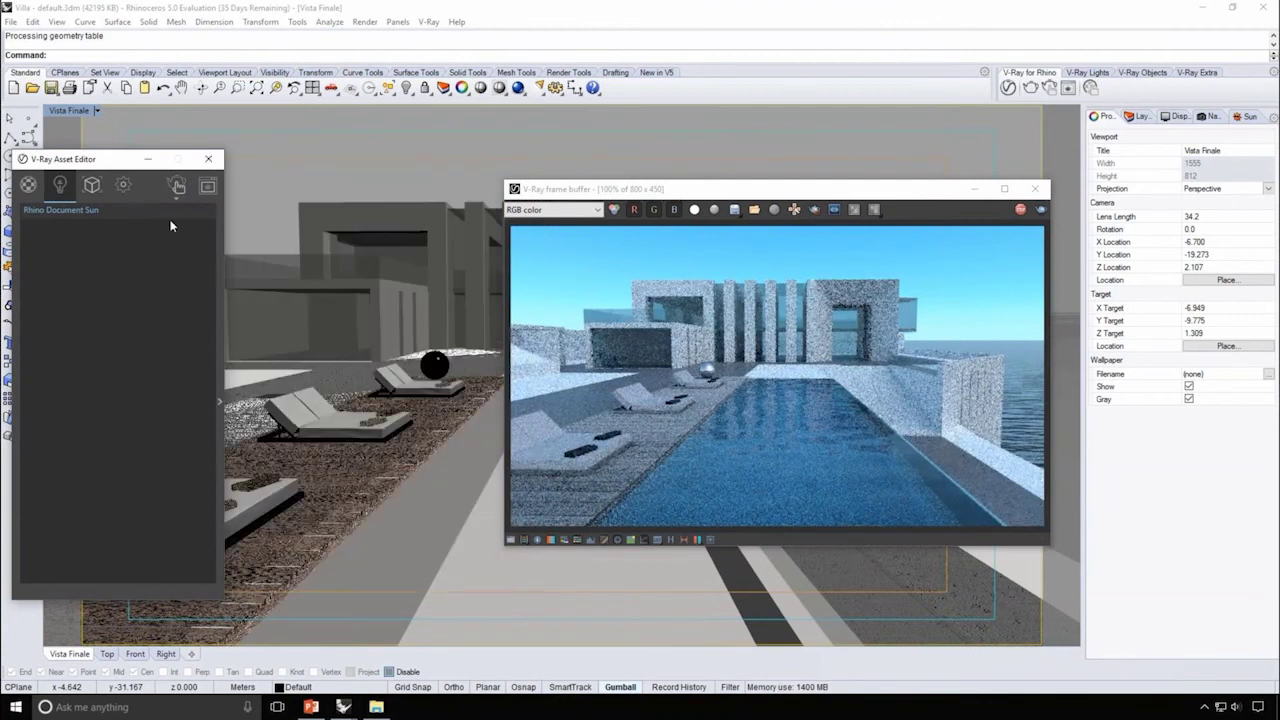
Step: Turn off the environment background texture and the Aerial Perspective in the render settings
left_click(123, 185)
left_click_drag(120, 164, 232, 163)
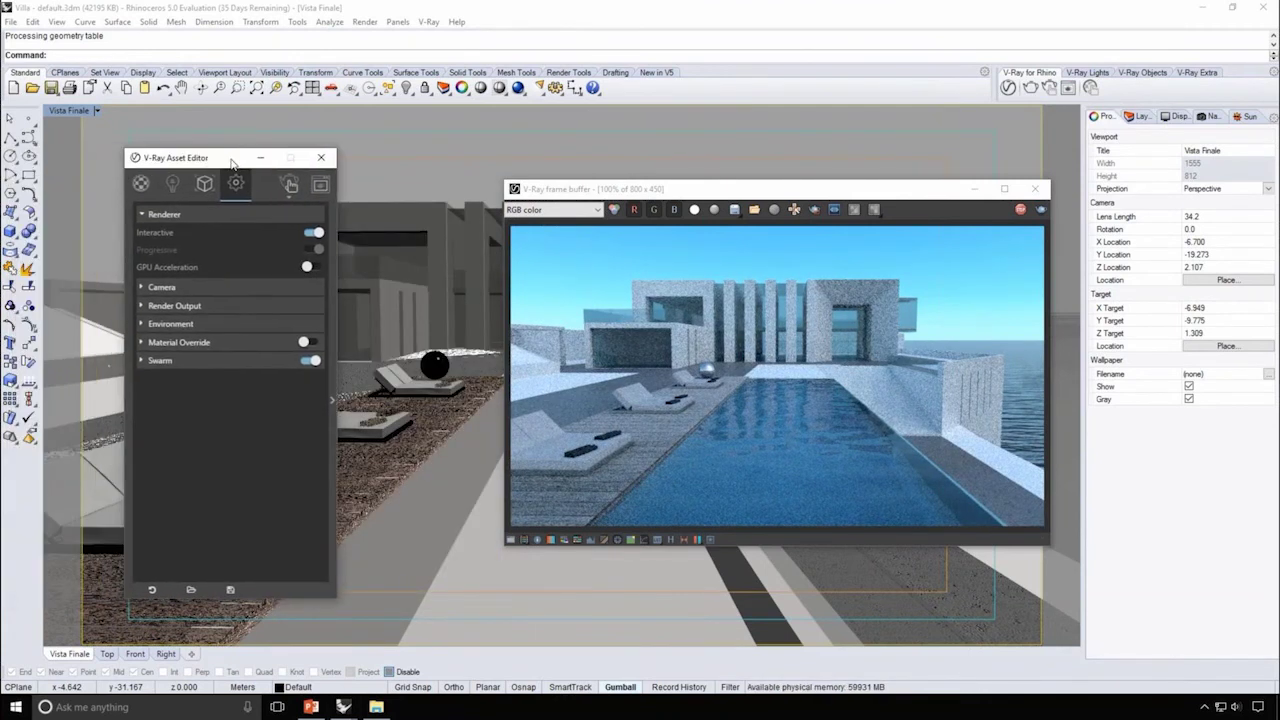
left_click(216, 324)
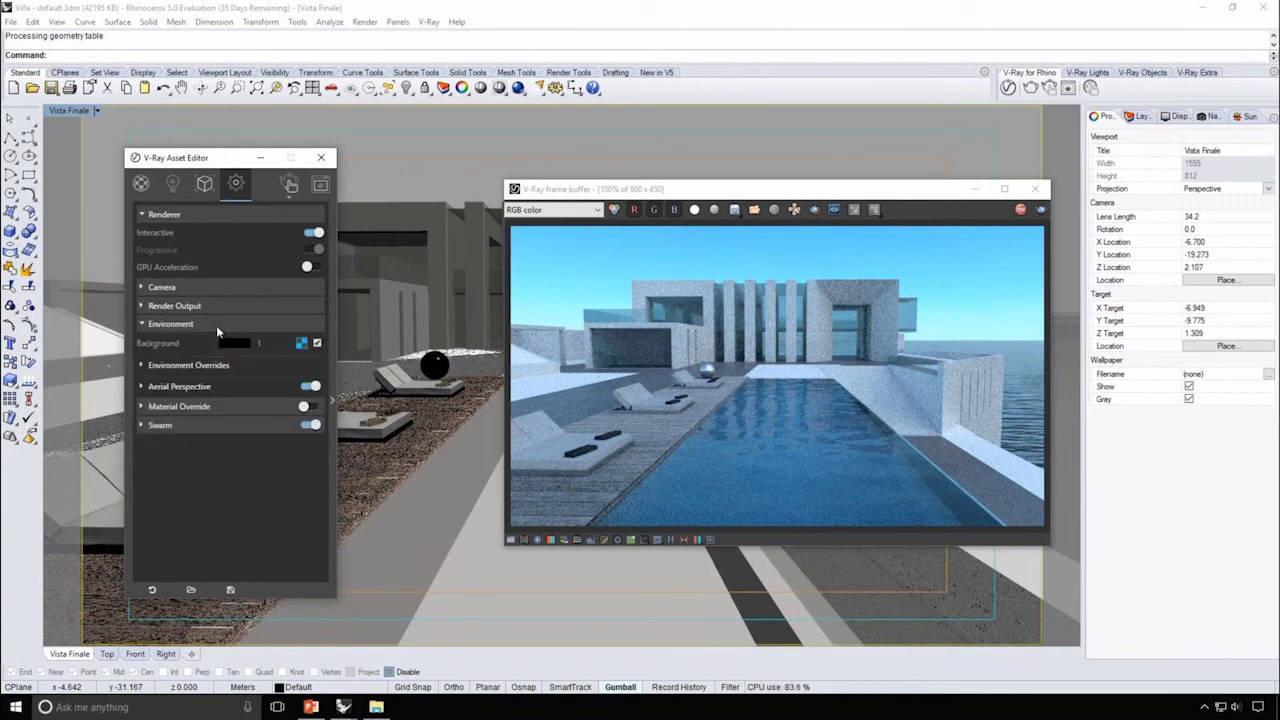
left_click(318, 343)
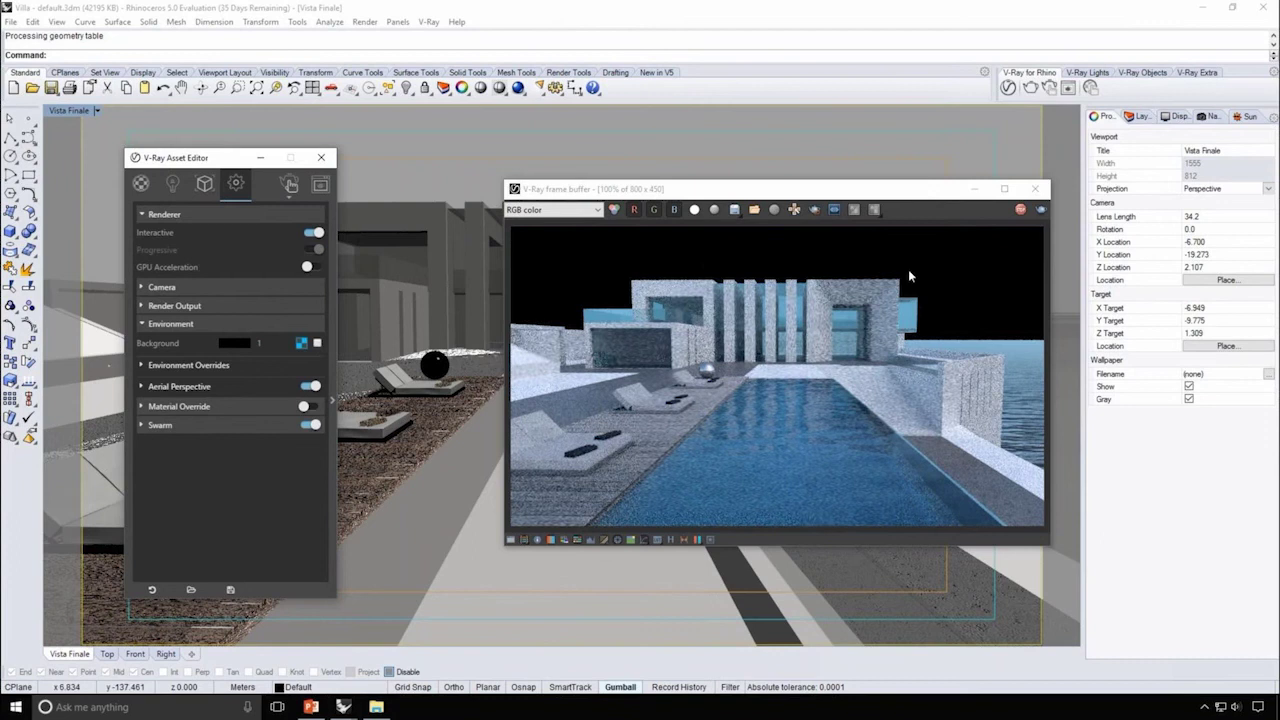
left_click(312, 386)
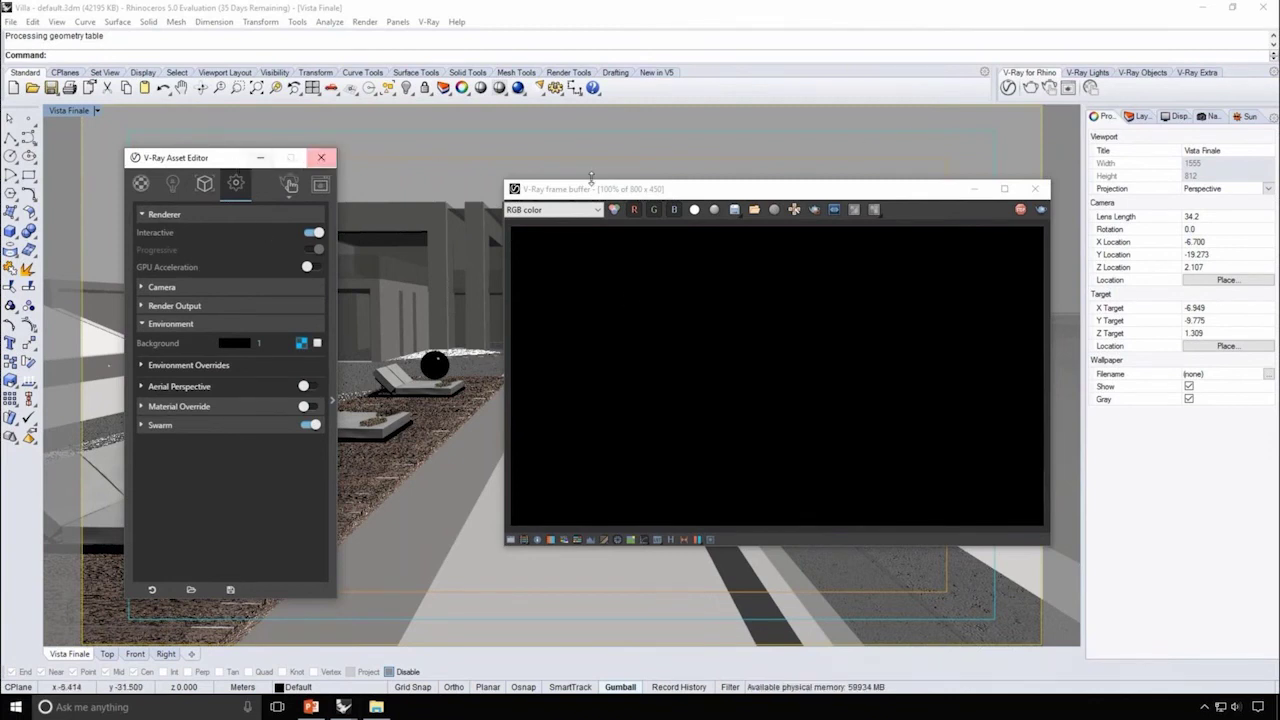
Step: Place a V-Ray Dome Light on the pool floor with 26_southport_beach.hdr as its texture
left_click(1100, 73)
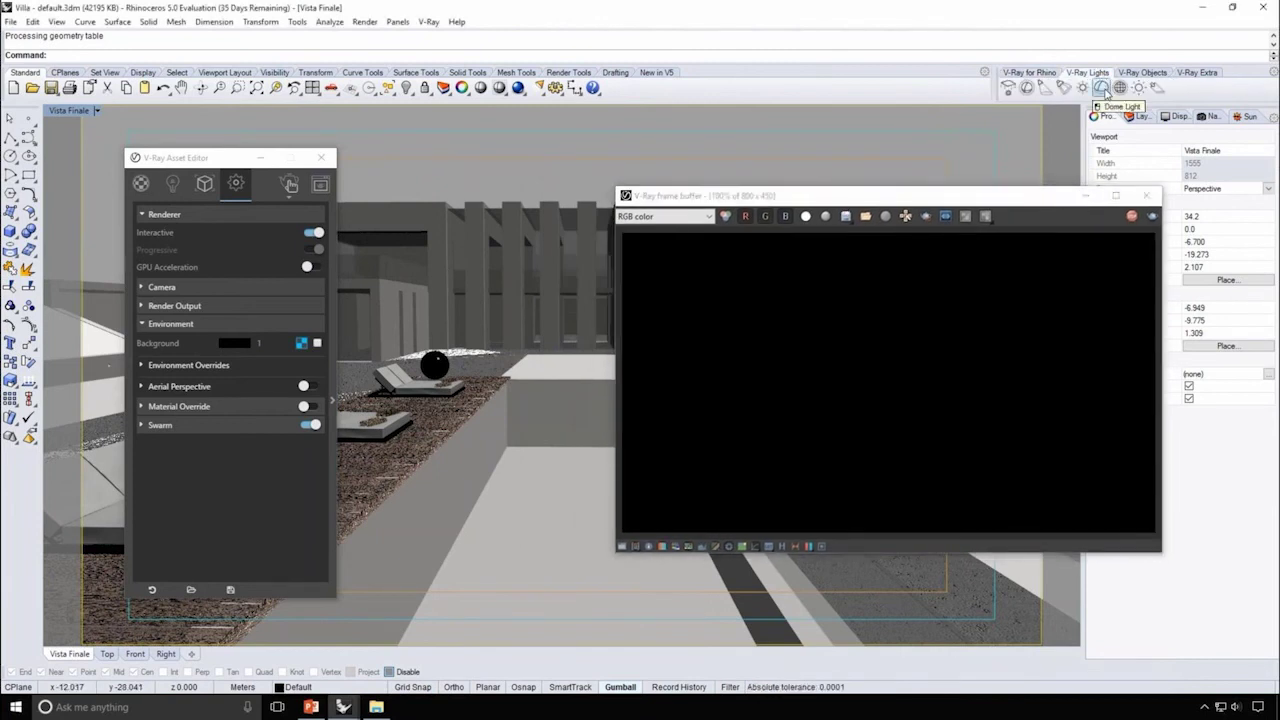
left_click(1102, 88)
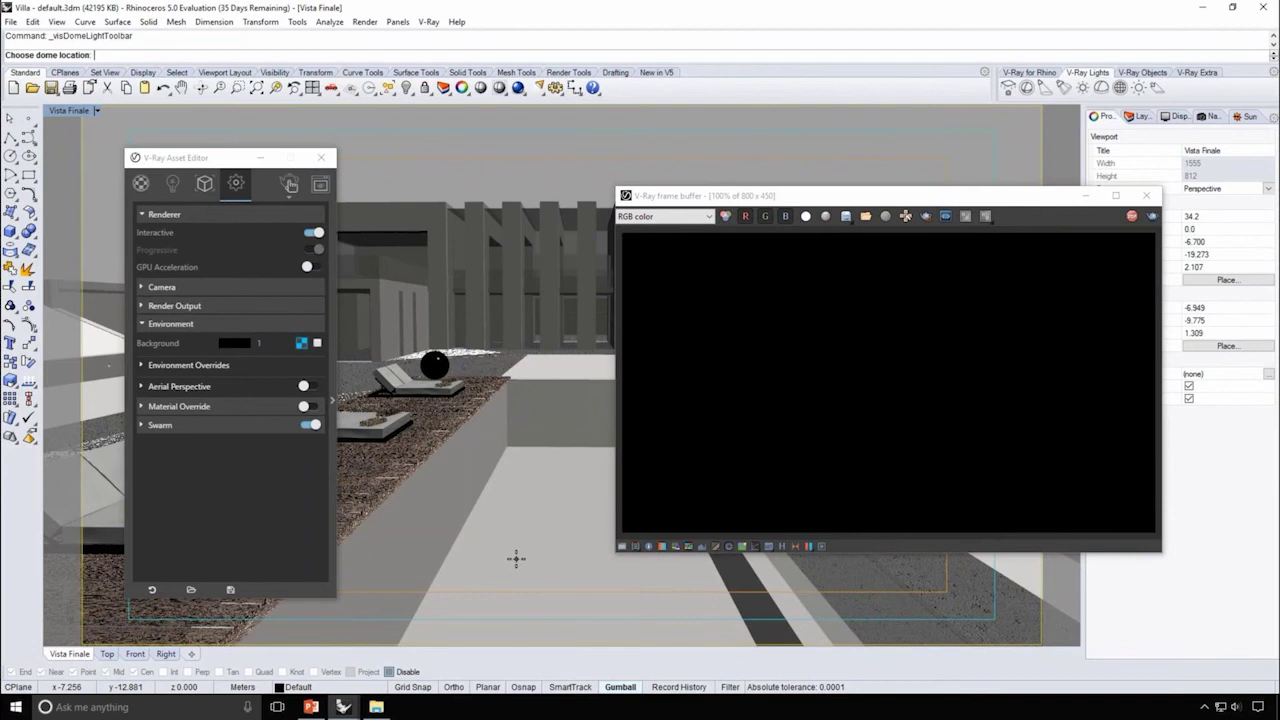
left_click(481, 556)
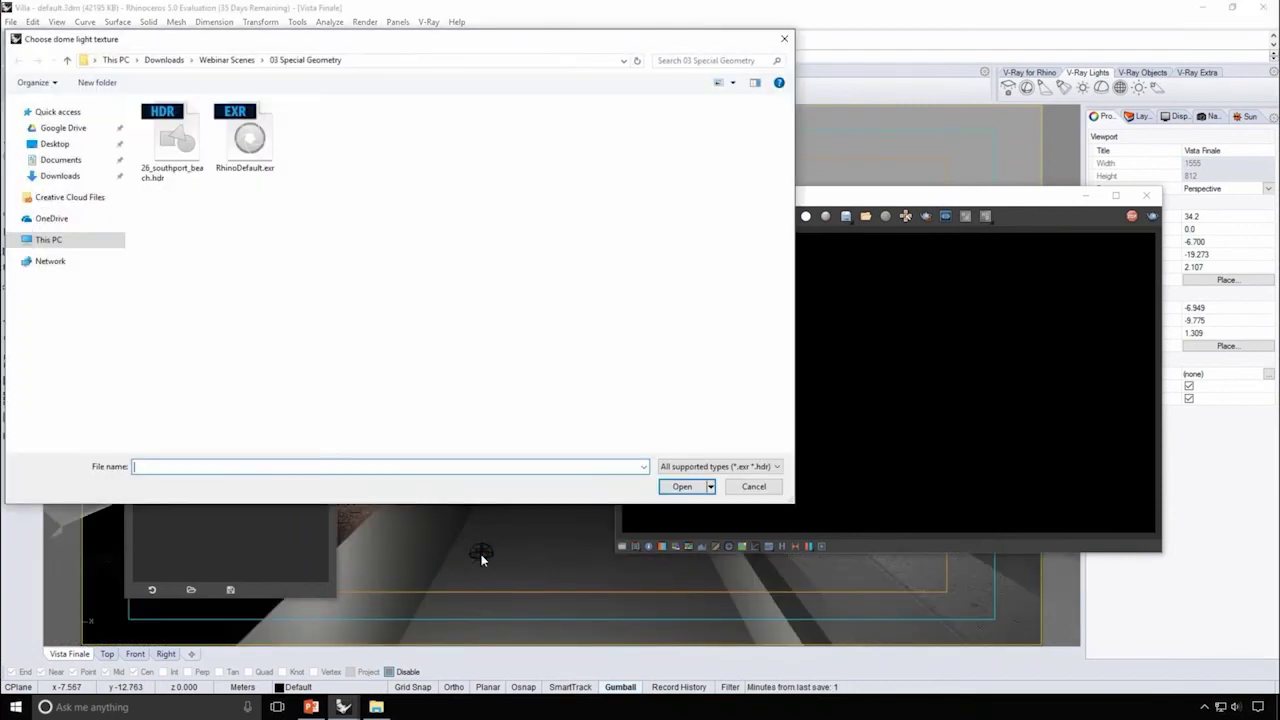
double_click(172, 140)
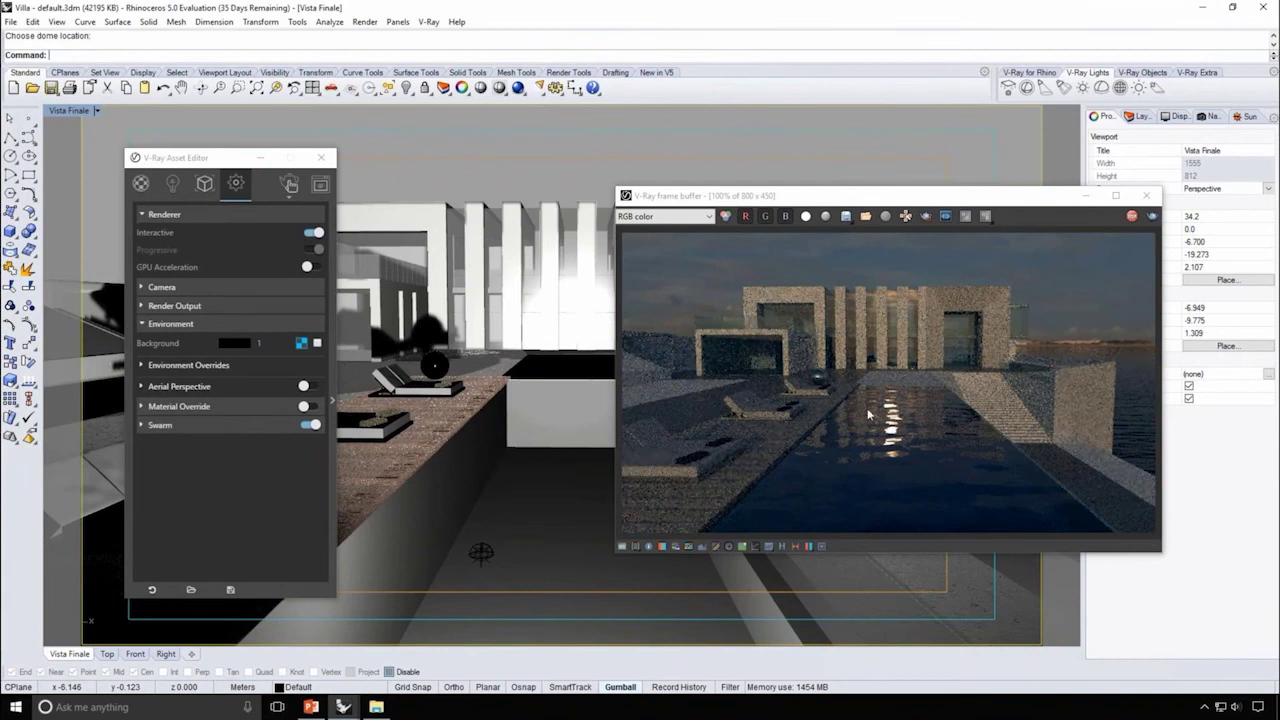
Step: Set the V-Ray Dome Light's intensity to 3
left_click(172, 183)
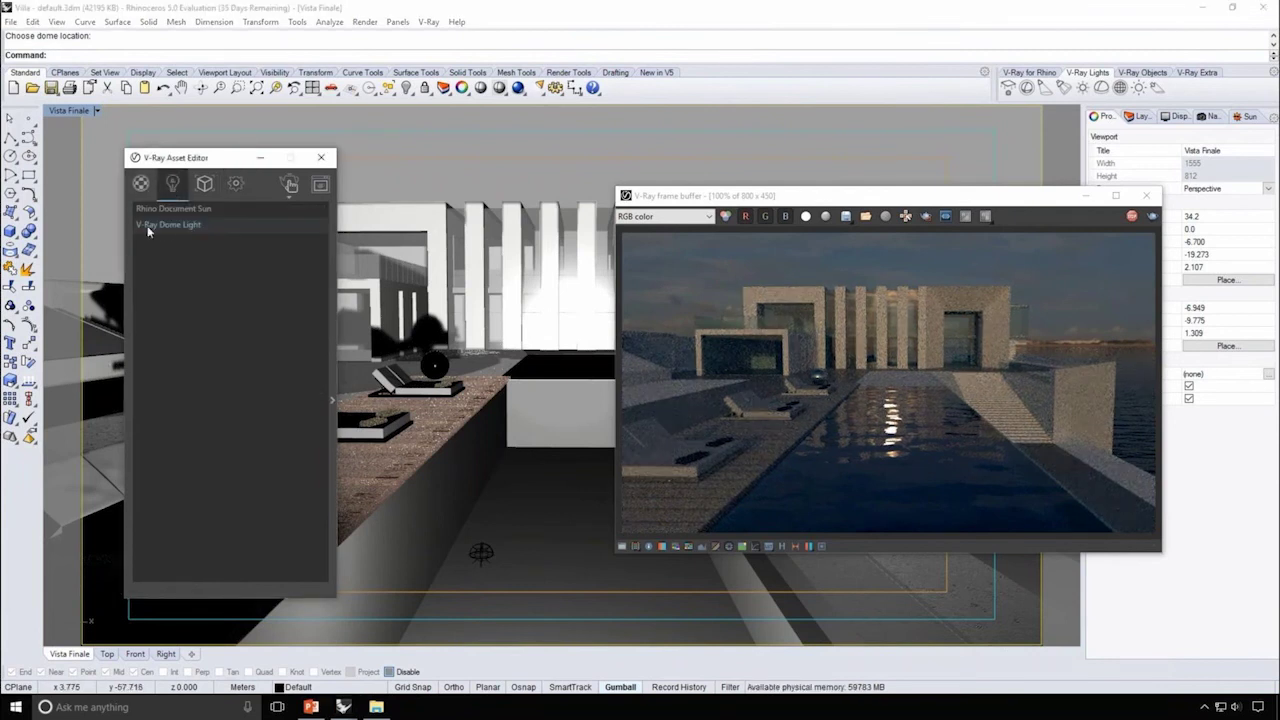
left_click(331, 273)
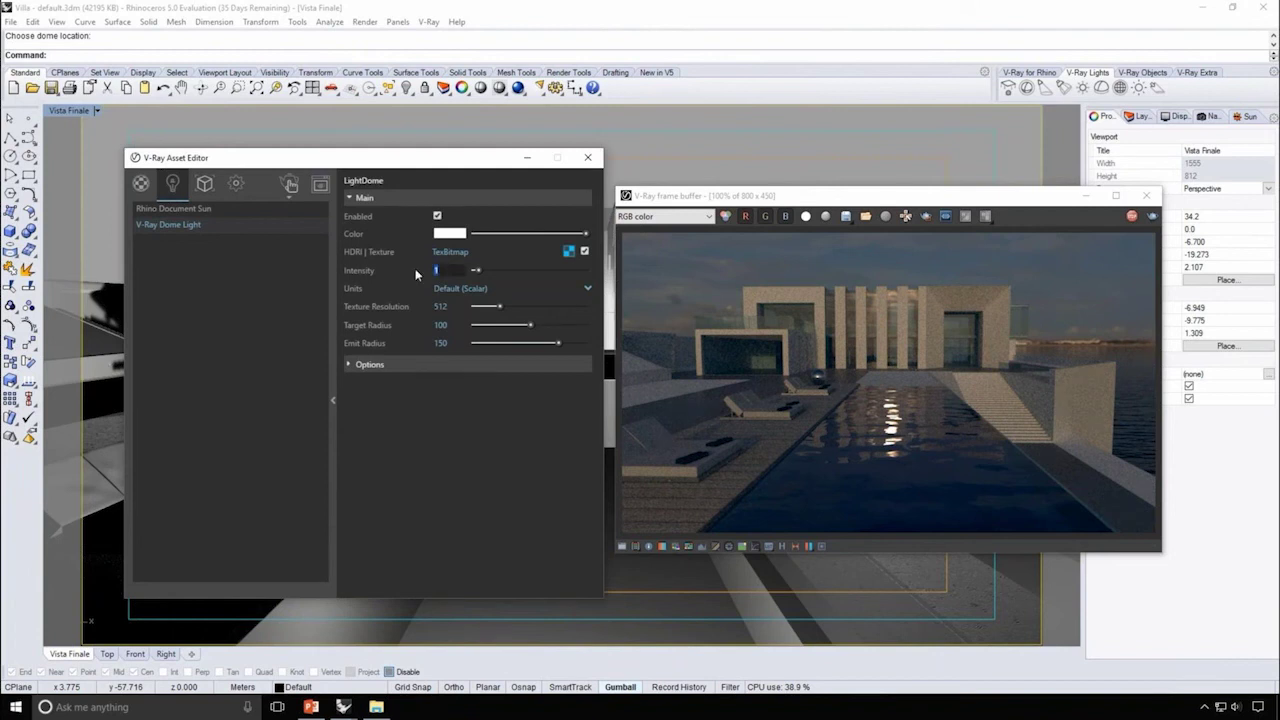
type("3")
key("Return")
left_click(332, 313)
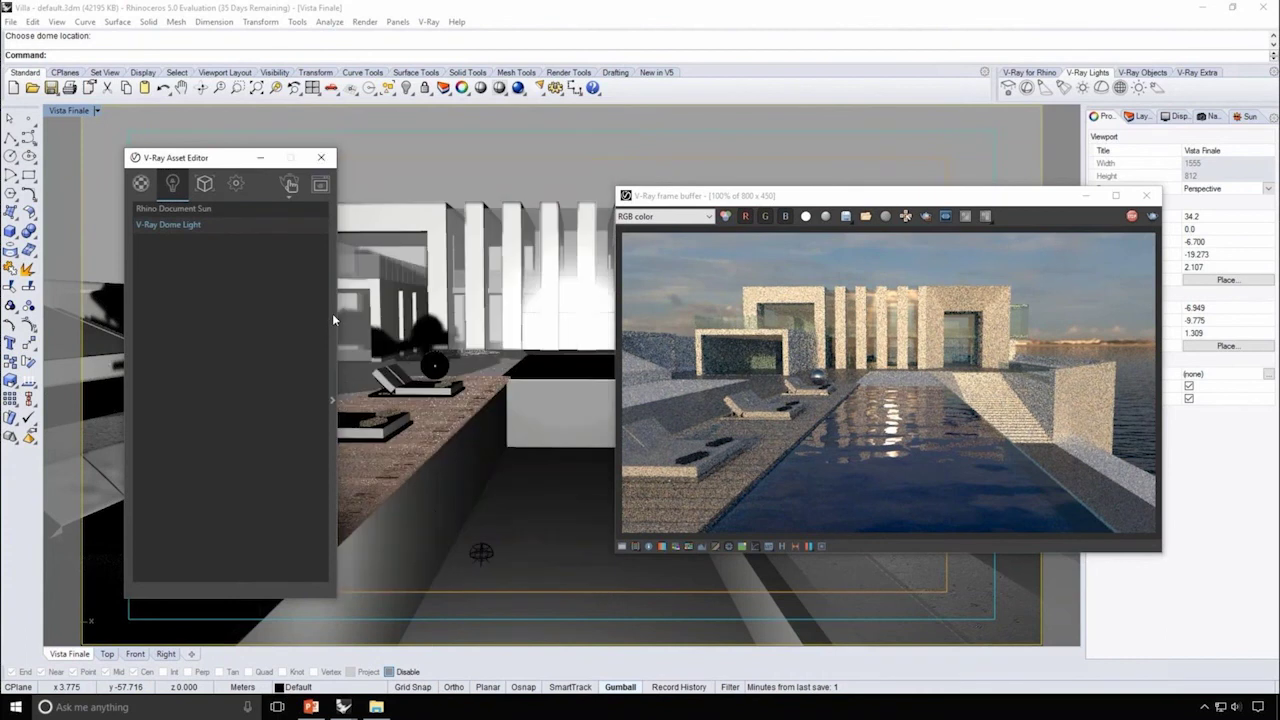
Step: Rotate the dome light about its vertical axis to redirect the HDRI sunlight on the villa
left_click(479, 552)
left_click_drag(452, 570, 481, 576)
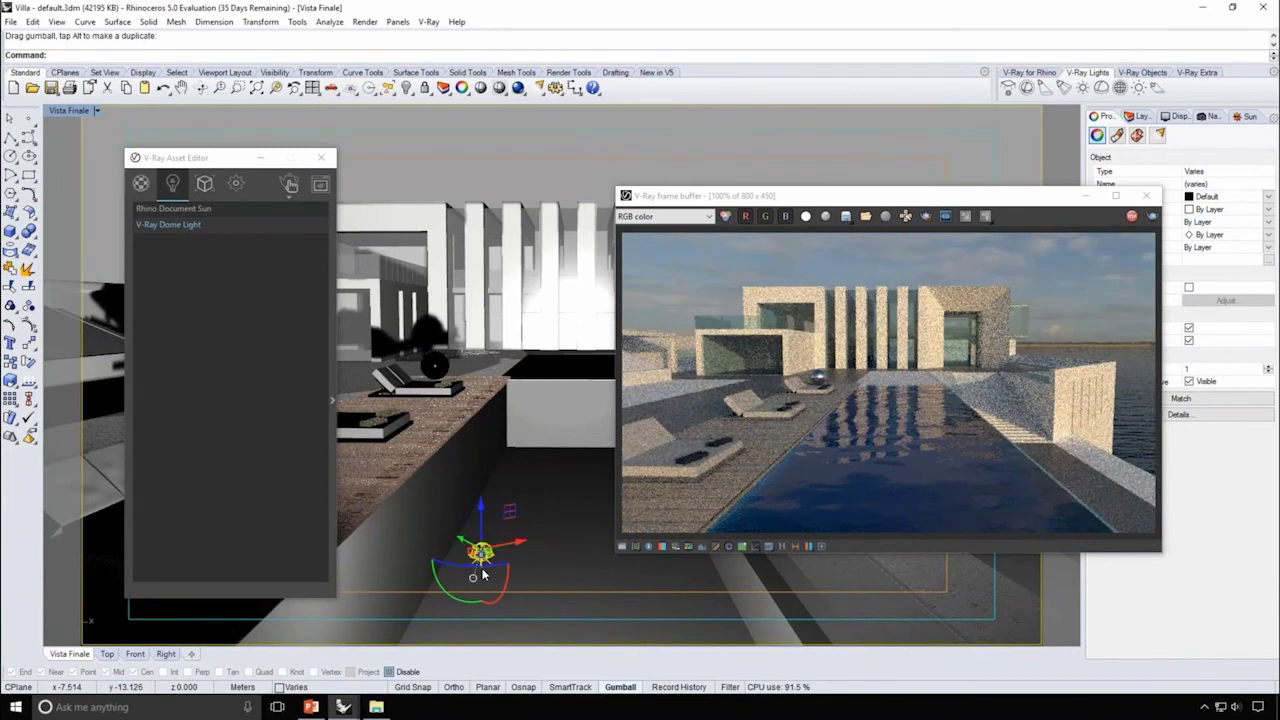
left_click_drag(501, 572, 504, 570)
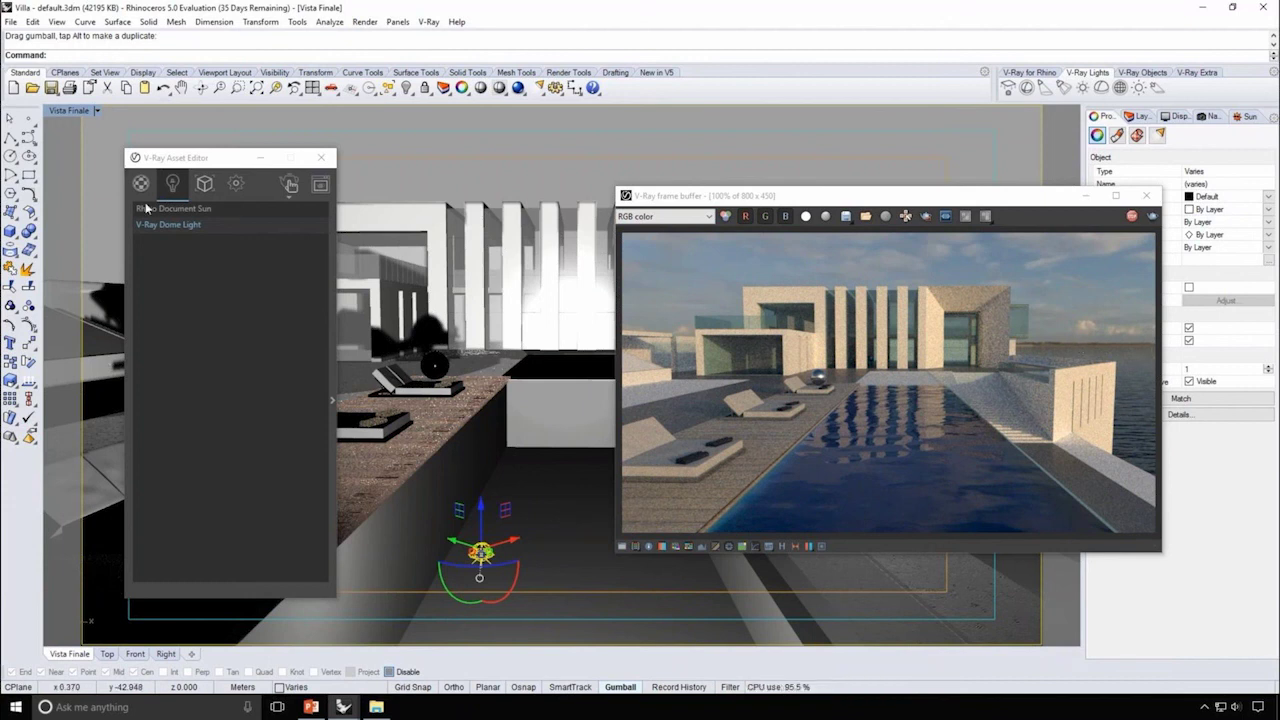
Step: Select the five grass surfaces around the pool and apply V-Ray Fur to them
left_click(204, 186)
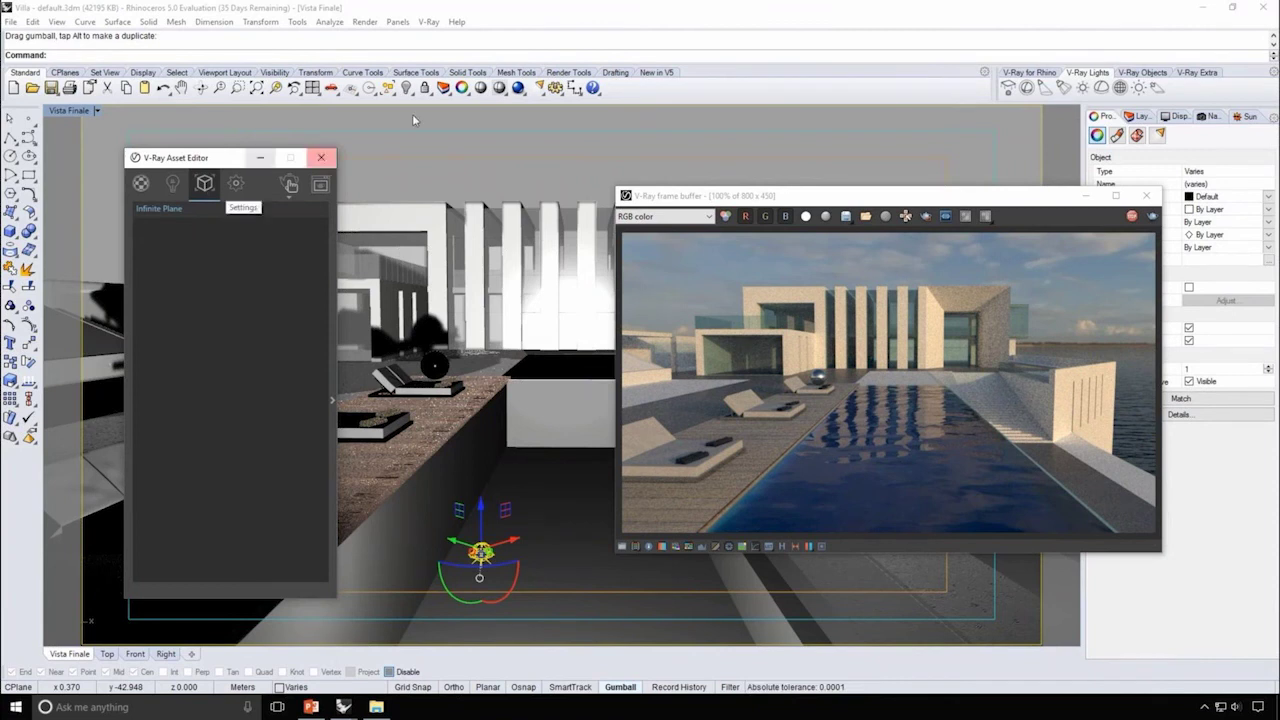
left_click(1143, 73)
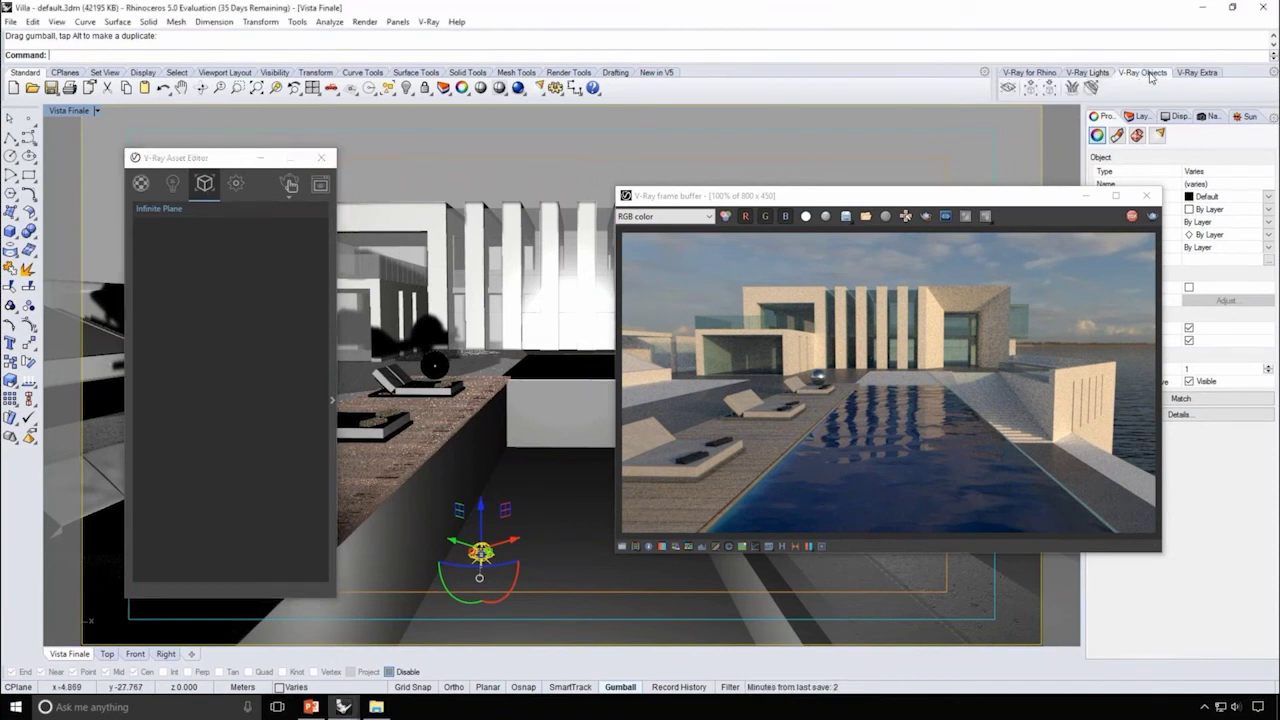
left_click(563, 376)
left_click_drag(745, 199, 1060, 191)
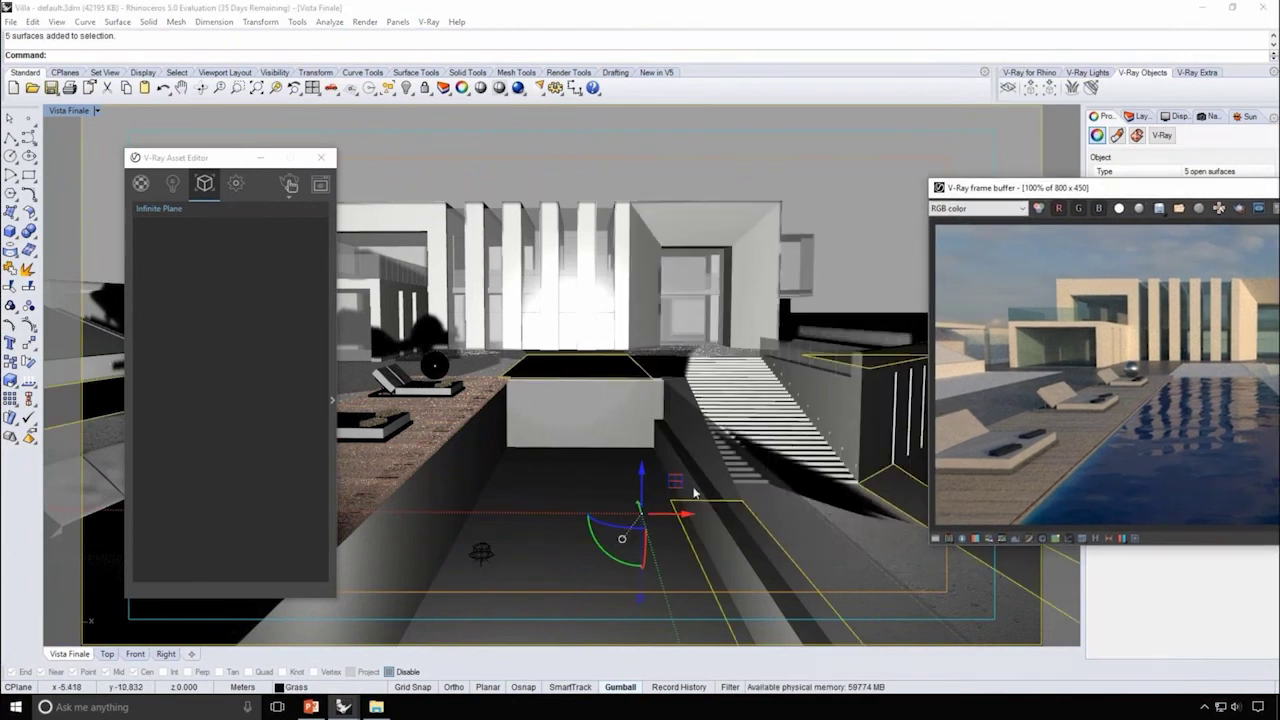
left_click_drag(1204, 192, 887, 208)
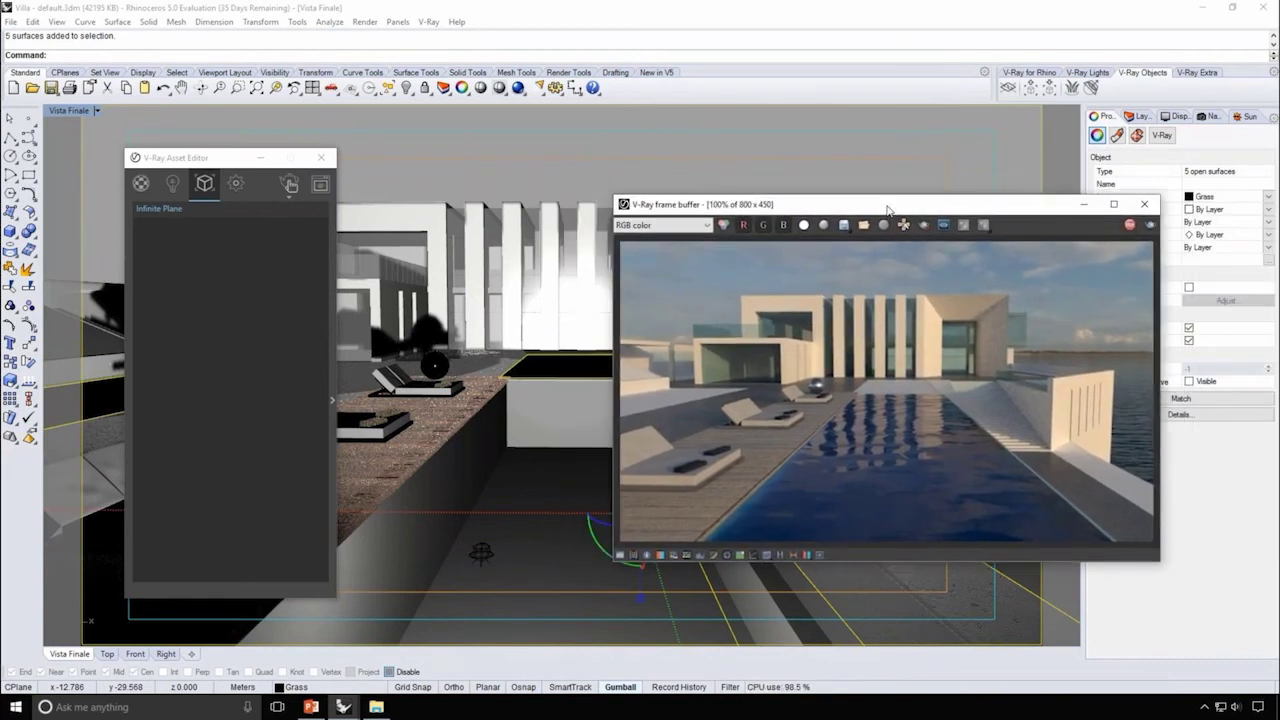
left_click(1071, 87)
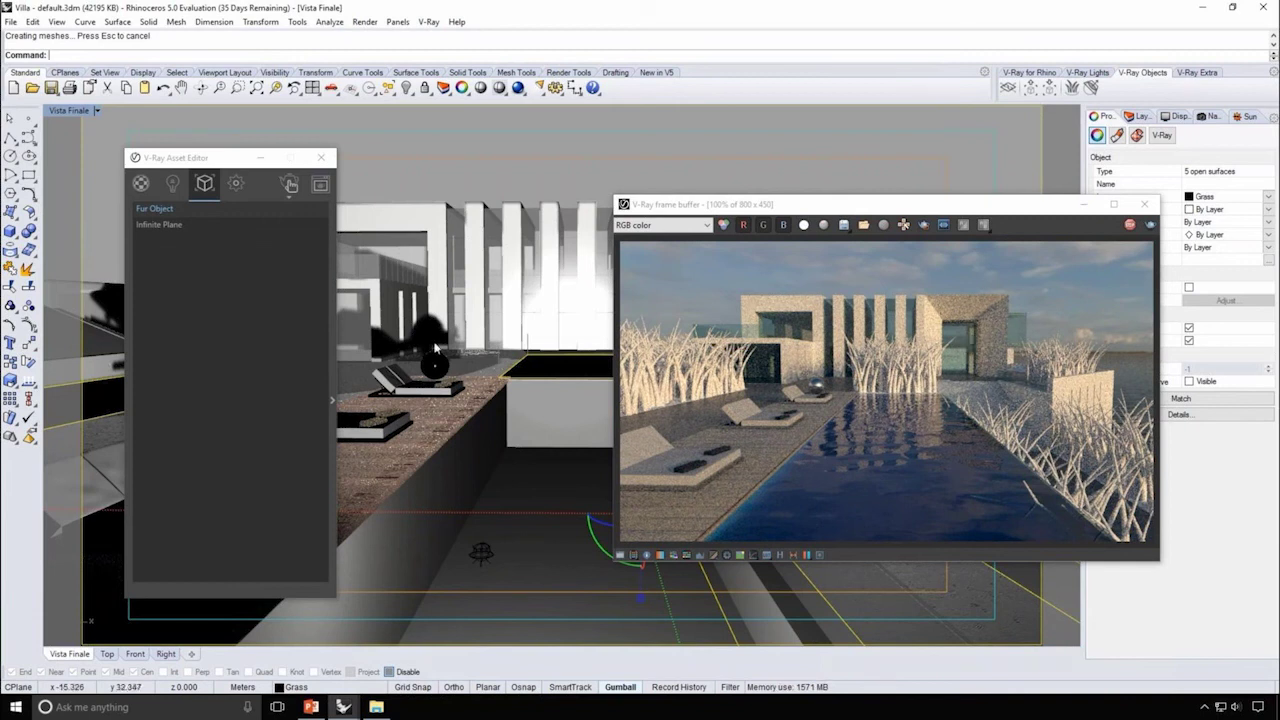
Step: Set both the length and the thickness of the fur object to 0.006
left_click(336, 347)
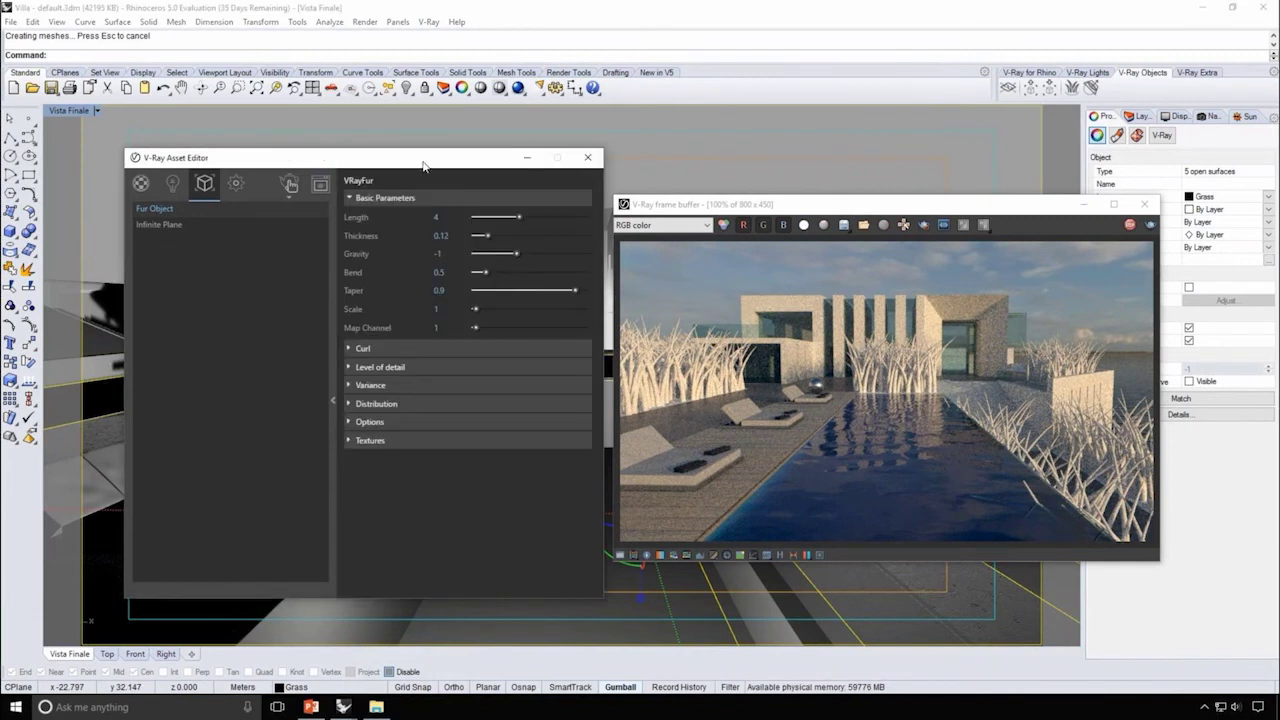
left_click_drag(424, 162, 390, 165)
left_click(410, 219)
type("0.006")
key("Return")
left_click(408, 238)
double_click(410, 238)
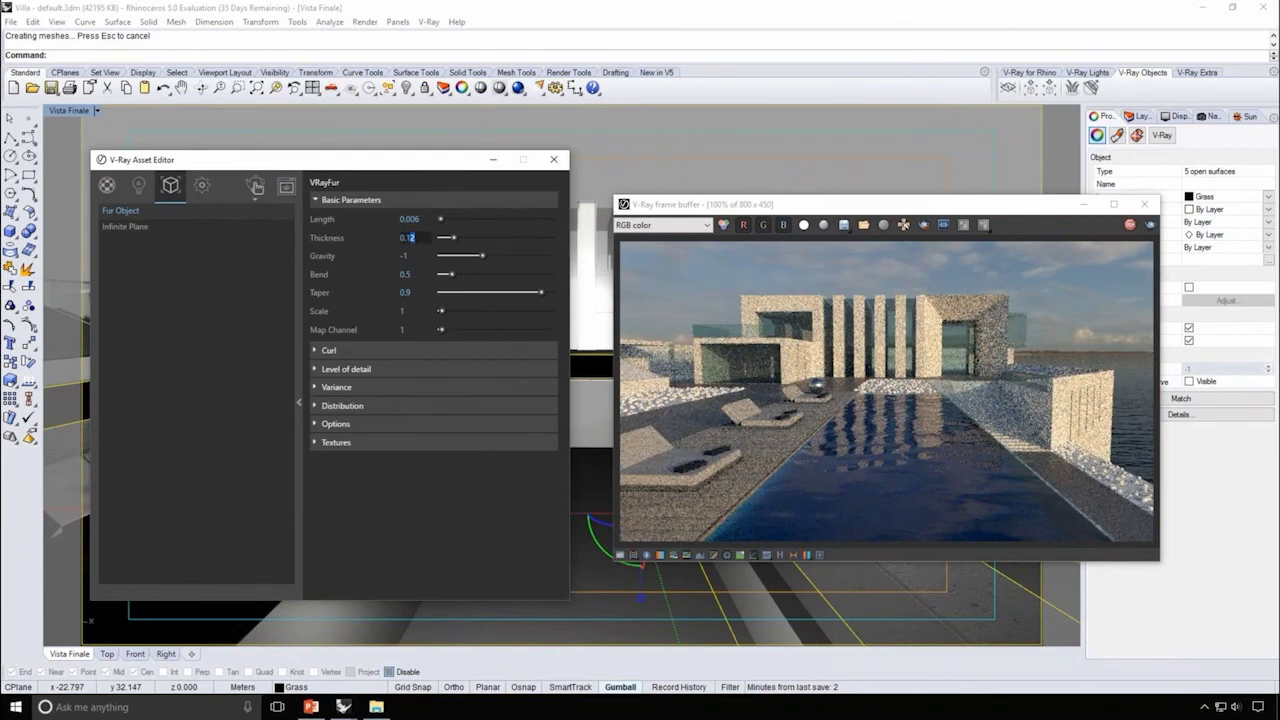
type("006")
key("Return")
Step: Try fur lengths of 0.1 and 1 on the grass surfaces
double_click(409, 219)
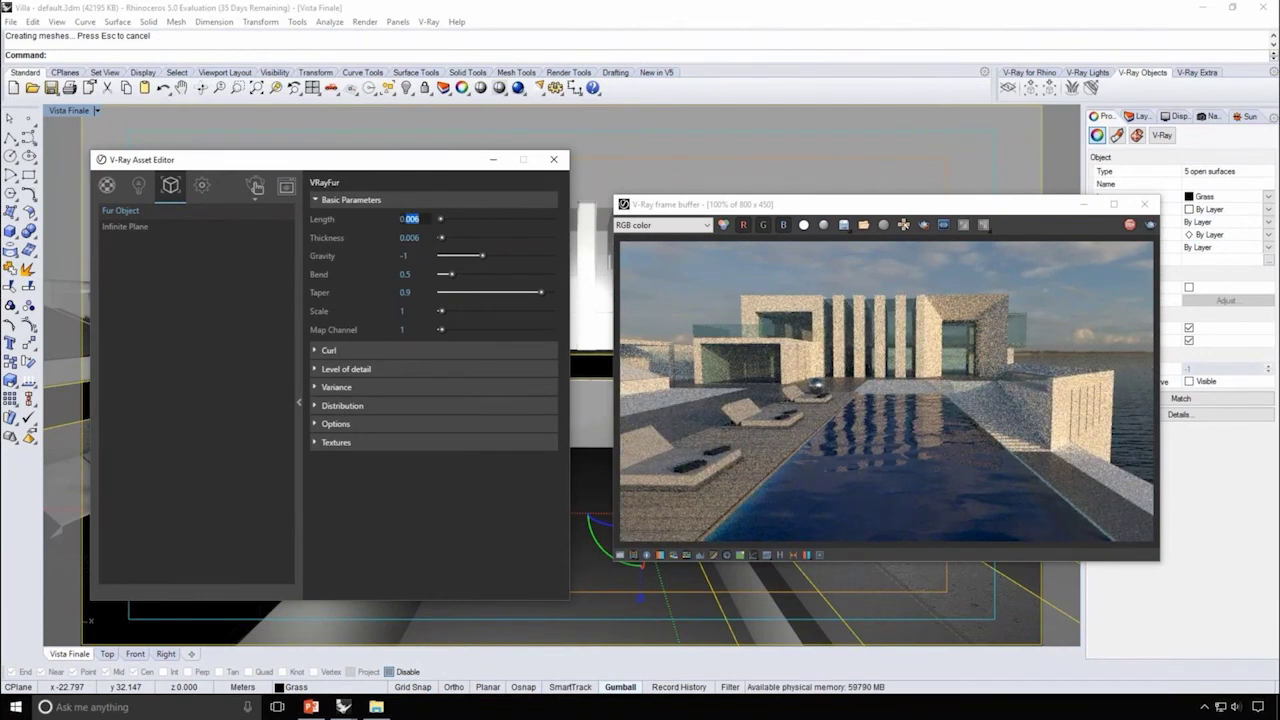
type("0.1")
key("Return")
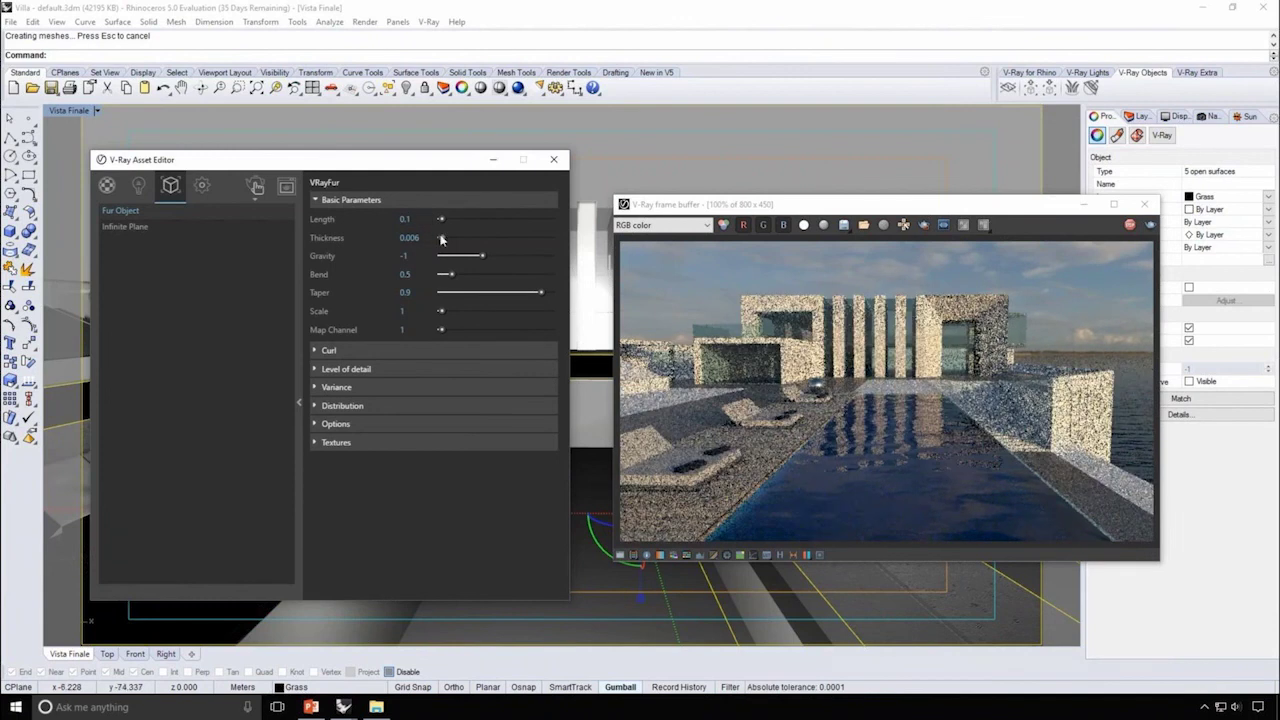
type("1")
key("Return")
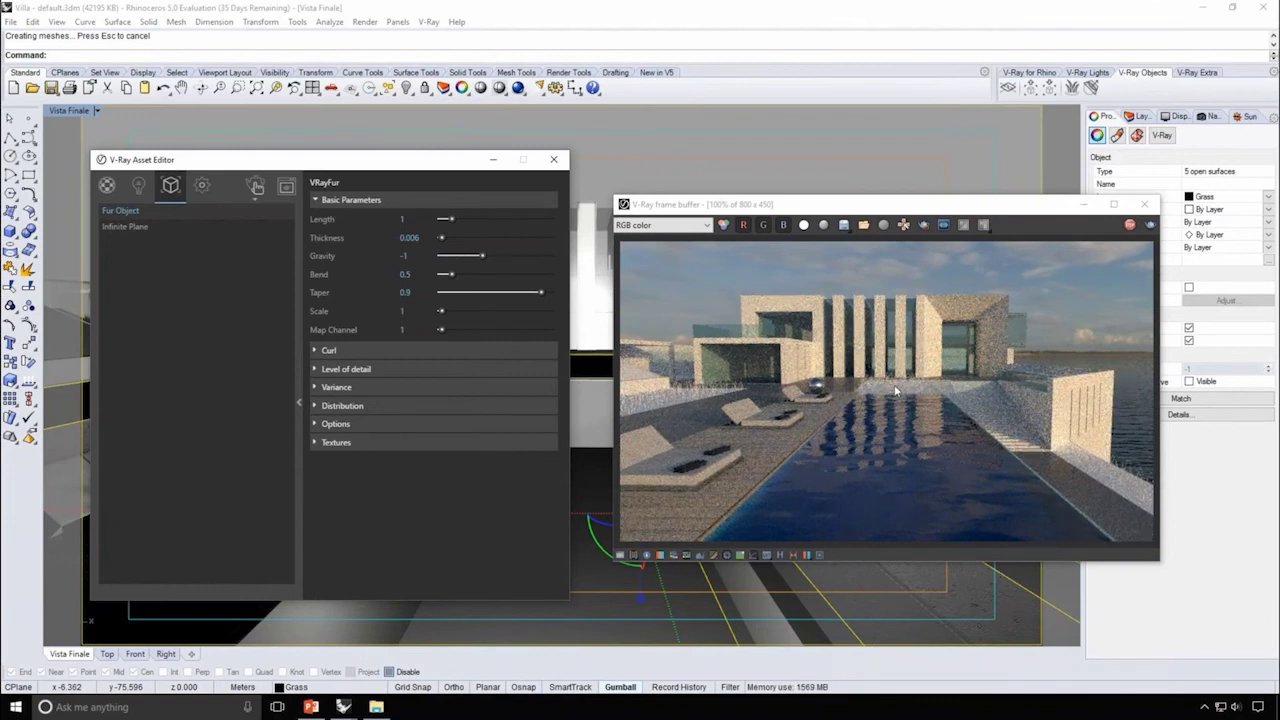
Step: Set the fur's distribution per area to 200 and its length to 0.13
left_click(341, 405)
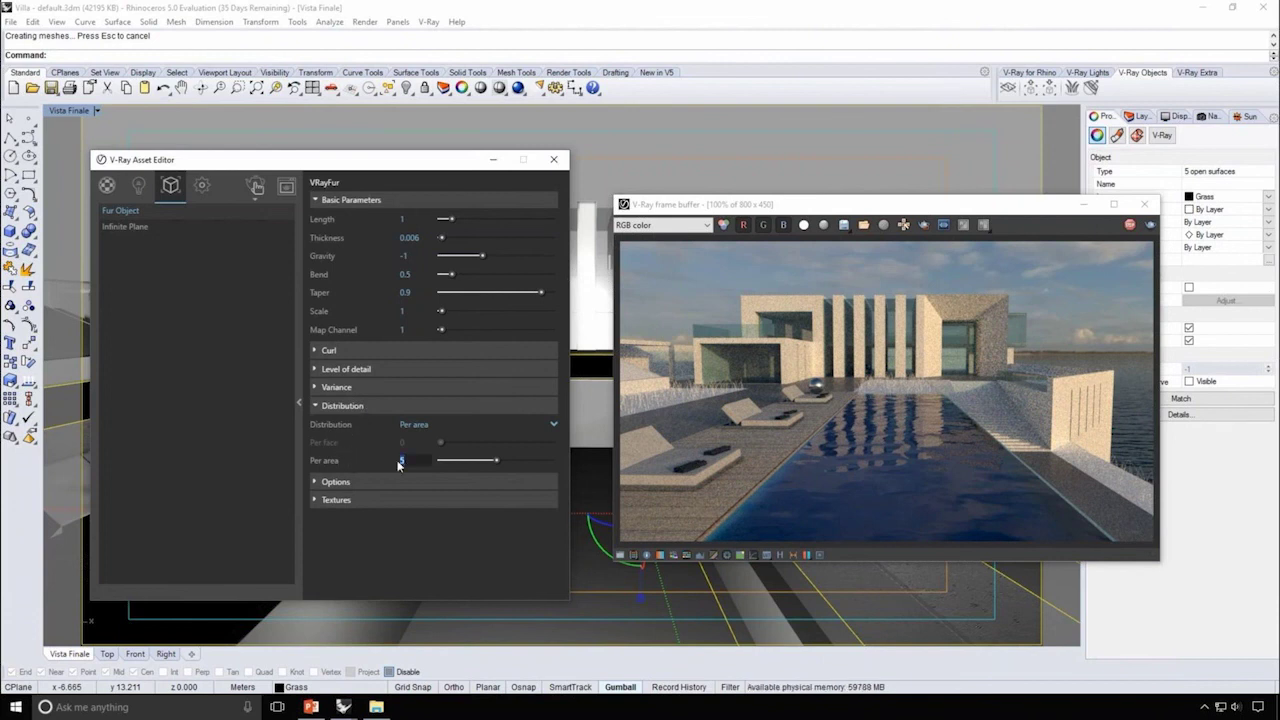
type("200")
key("Return")
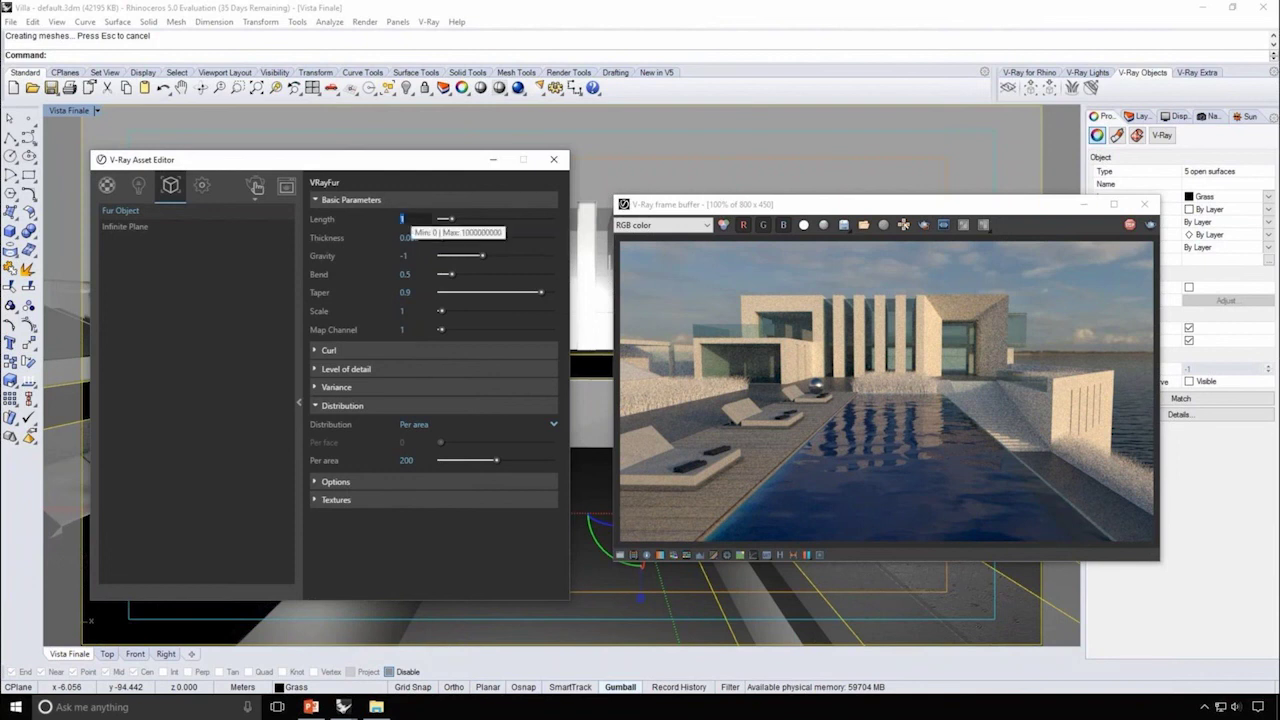
type("0.13")
key("Return")
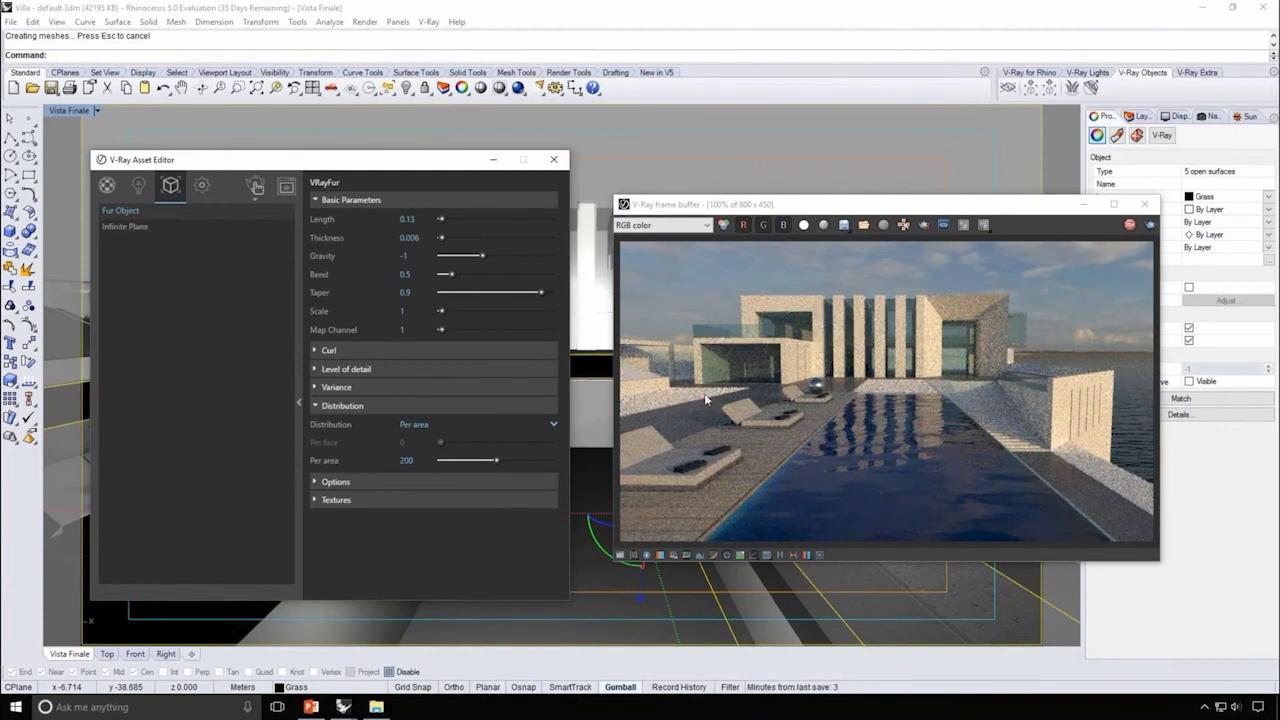
Step: Add the Grass C 200cm material from the Ground library to the scene and apply it to the selected grass surfaces
left_click_drag(785, 211, 901, 217)
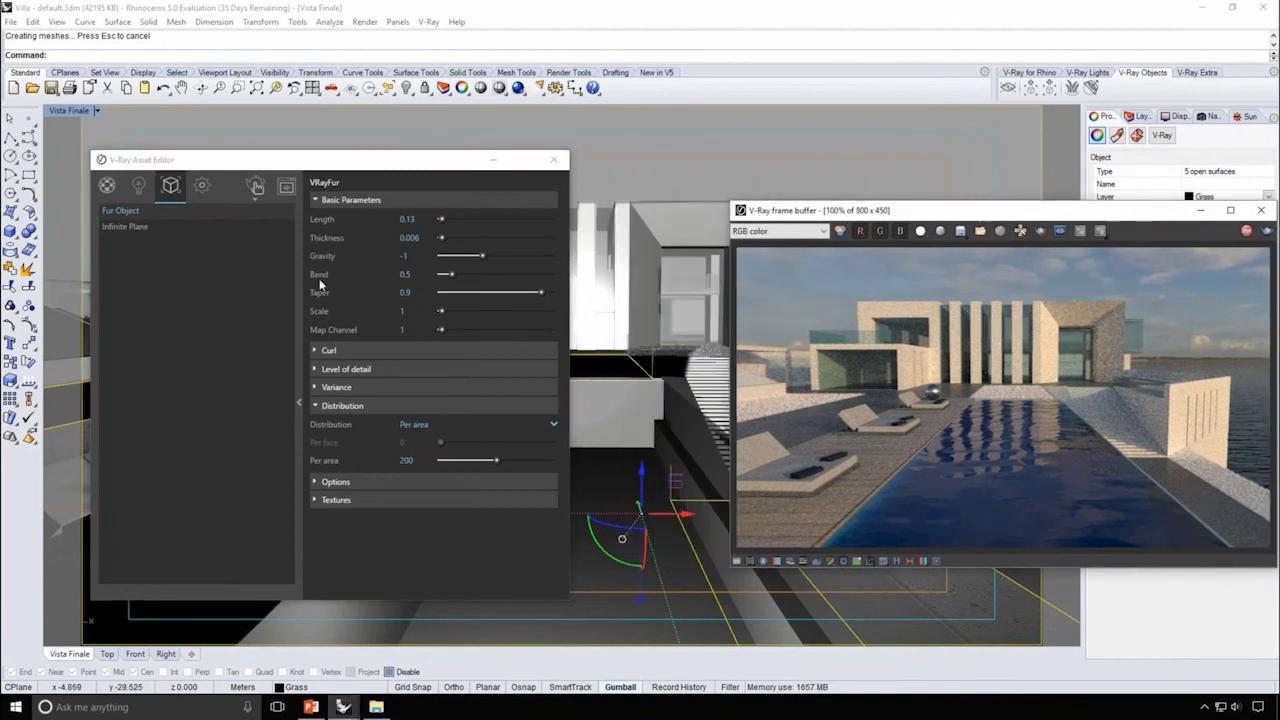
left_click(302, 306)
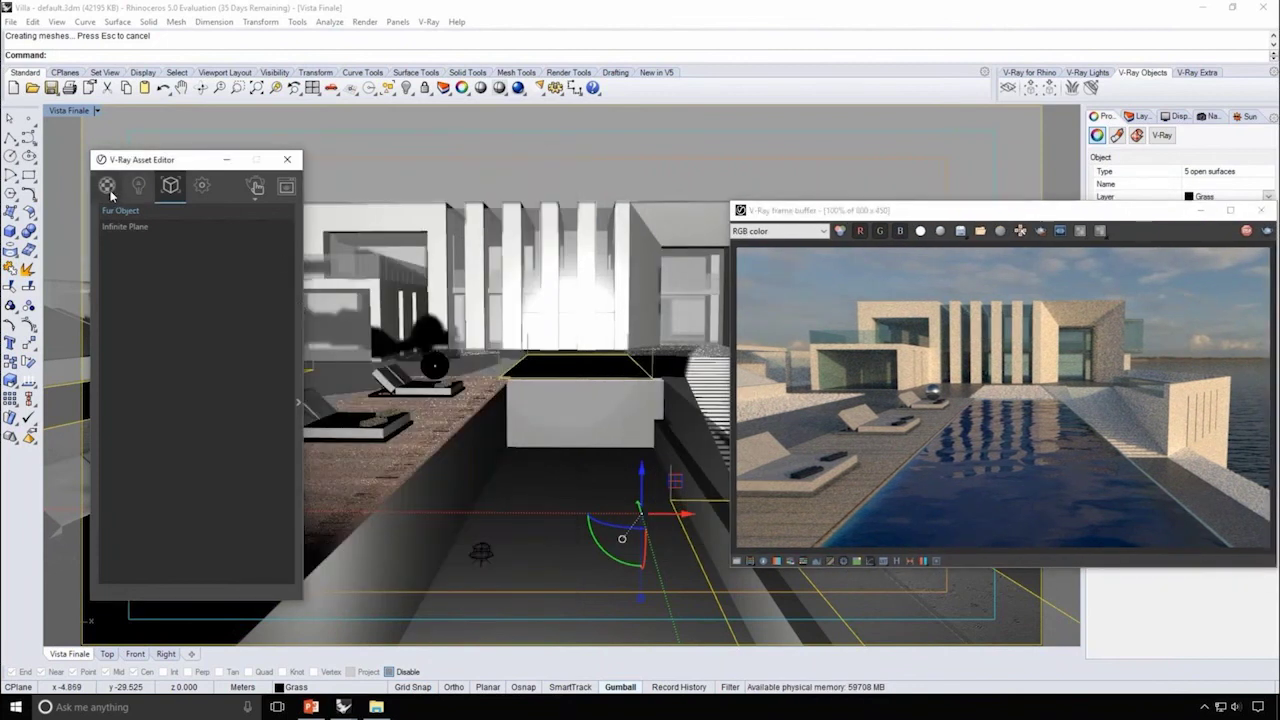
left_click(107, 186)
left_click_drag(197, 167, 352, 165)
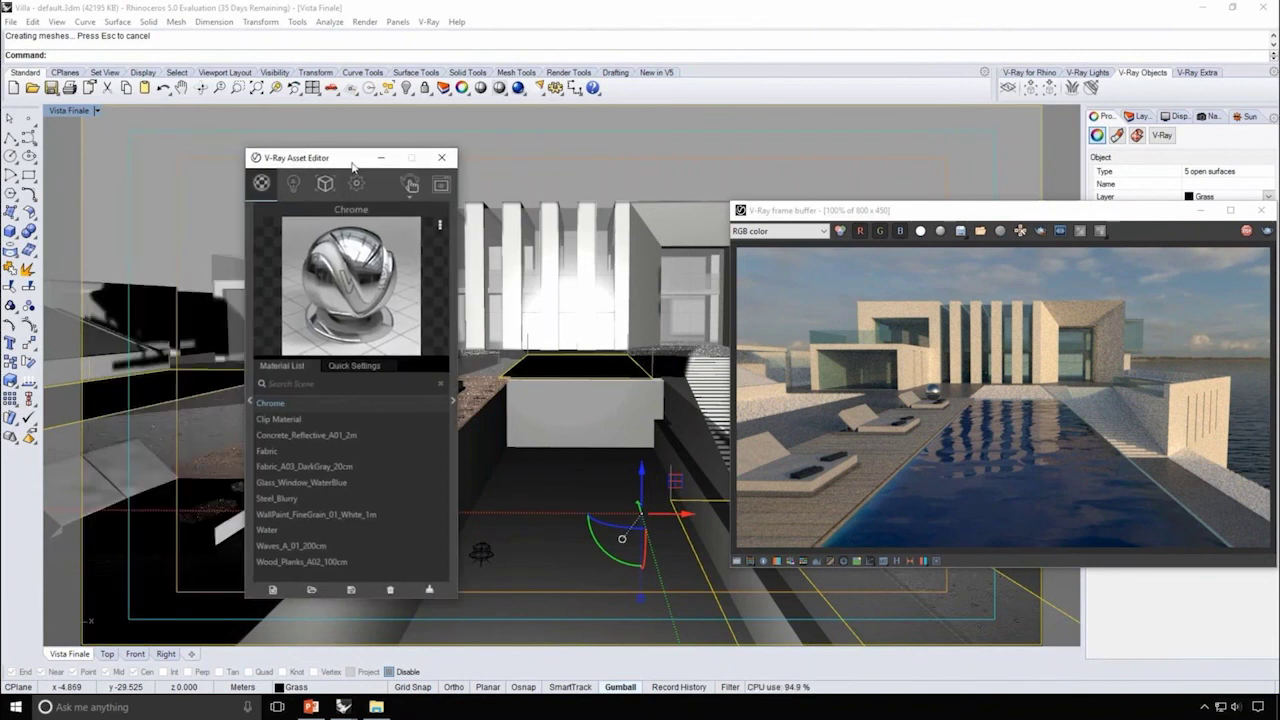
left_click(248, 336)
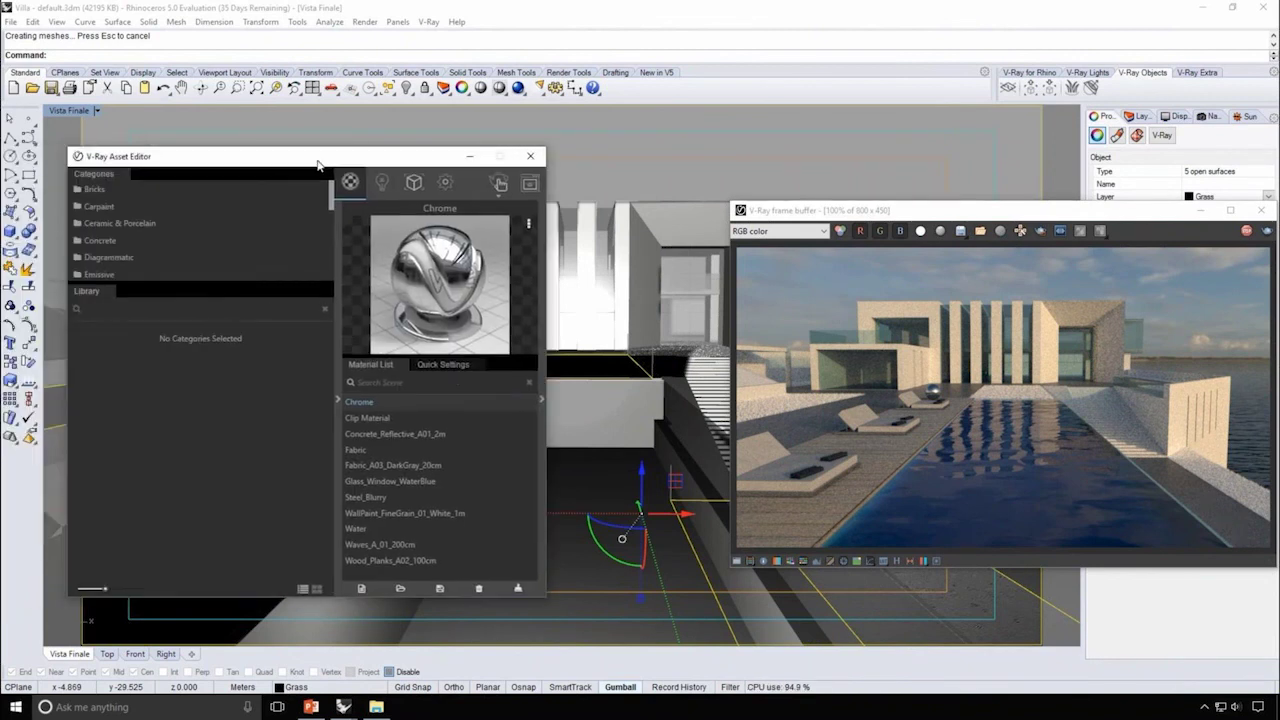
scroll(116, 239, "down", 2)
scroll(107, 262, "down", 2)
left_click(104, 210)
scroll(230, 467, "down", 3)
left_click_drag(149, 514, 415, 480)
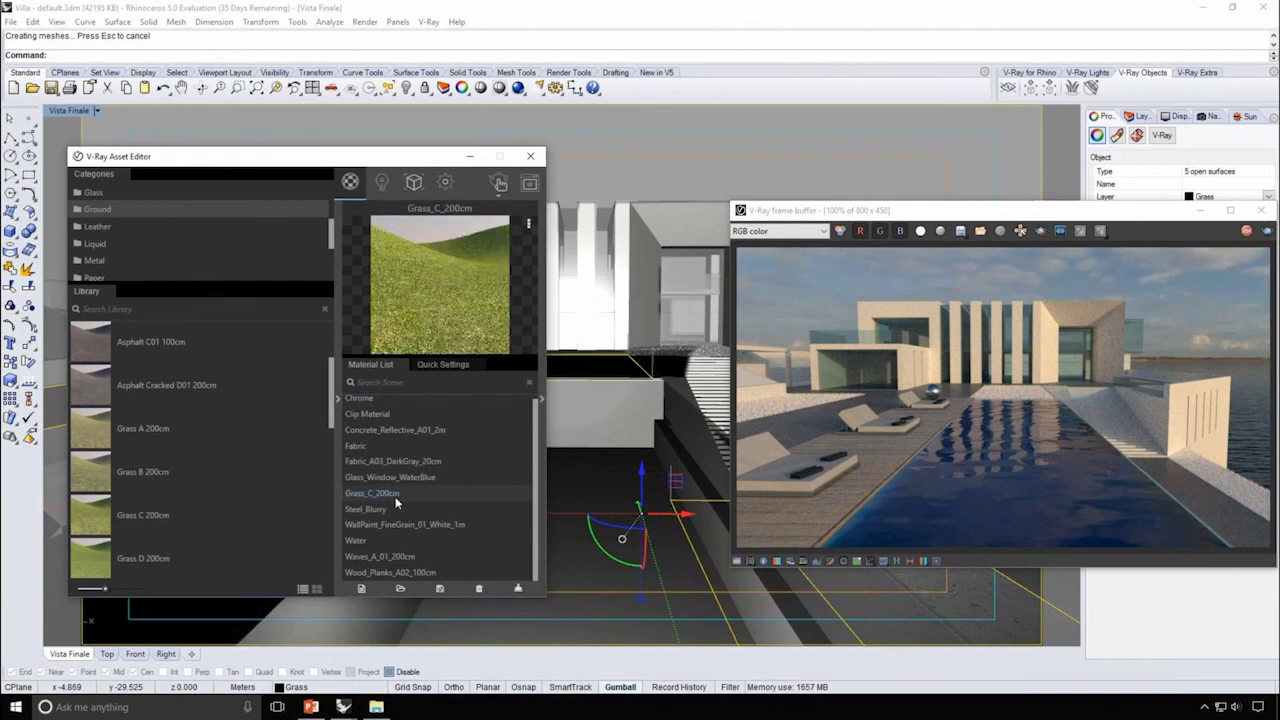
right_click(398, 493)
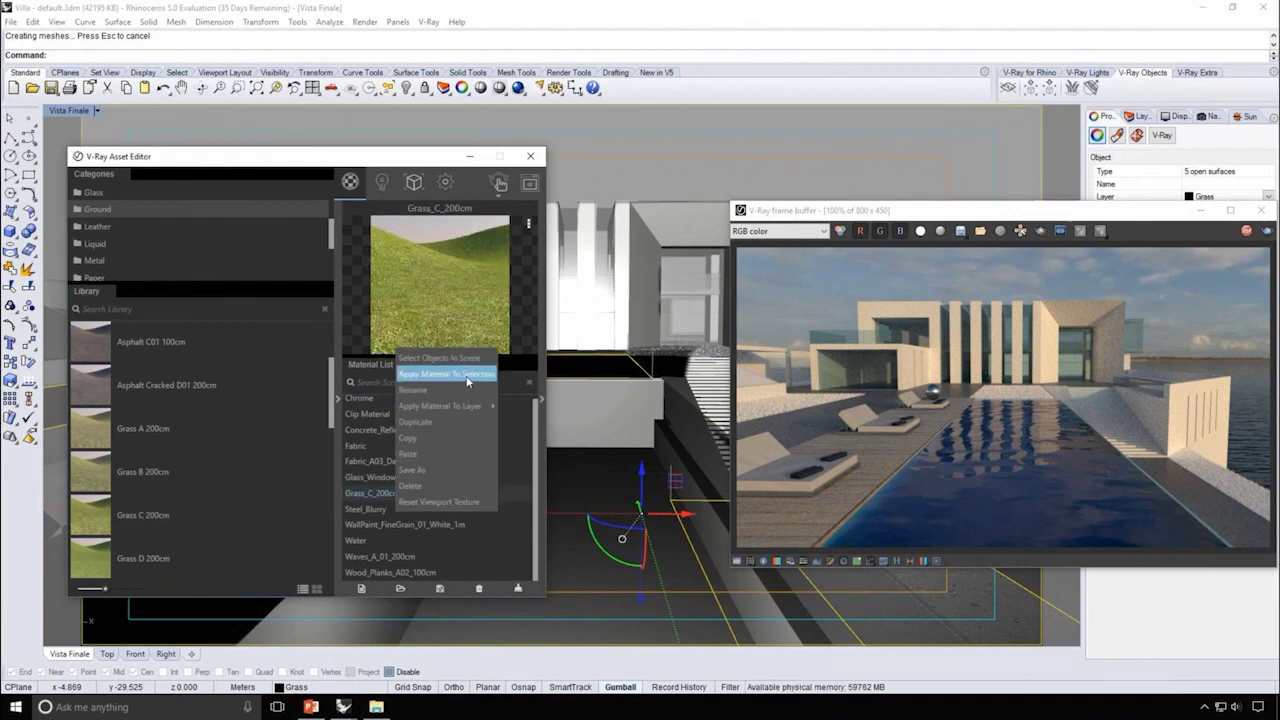
left_click(466, 374)
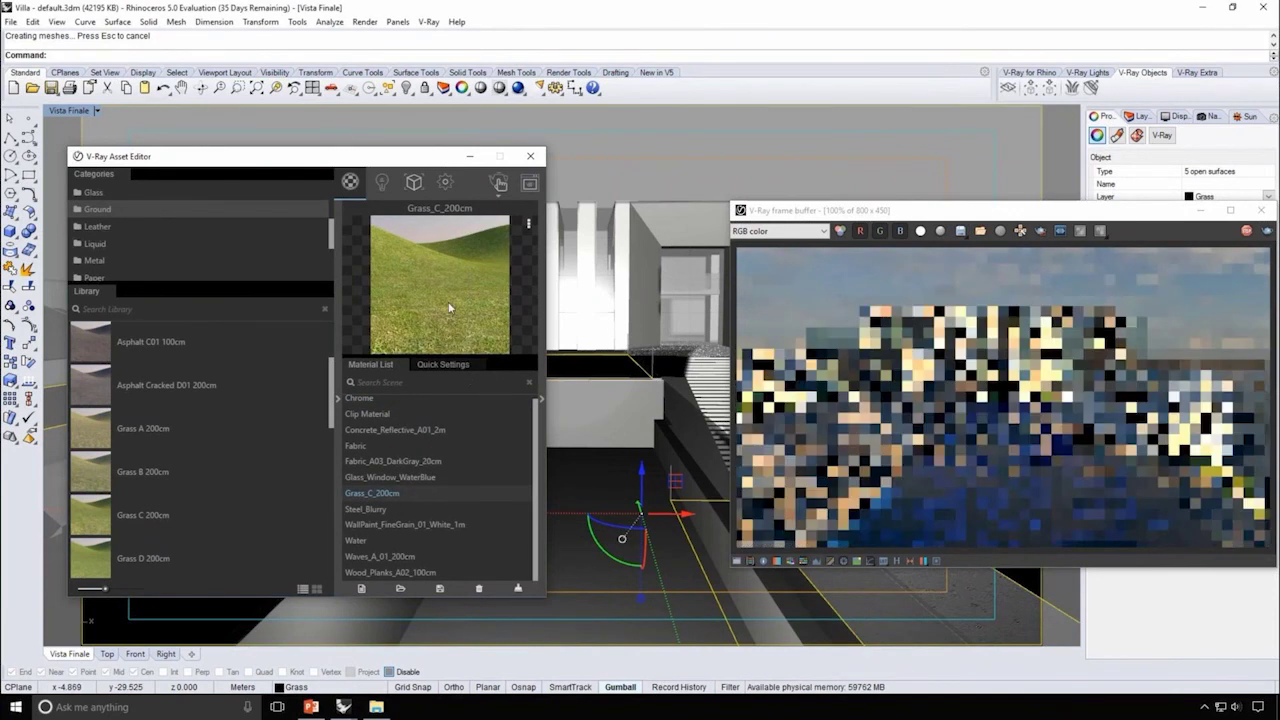
Step: Select the fur object in the viewport as well and apply the Grass_C_200cm material to the selection
left_click(412, 184)
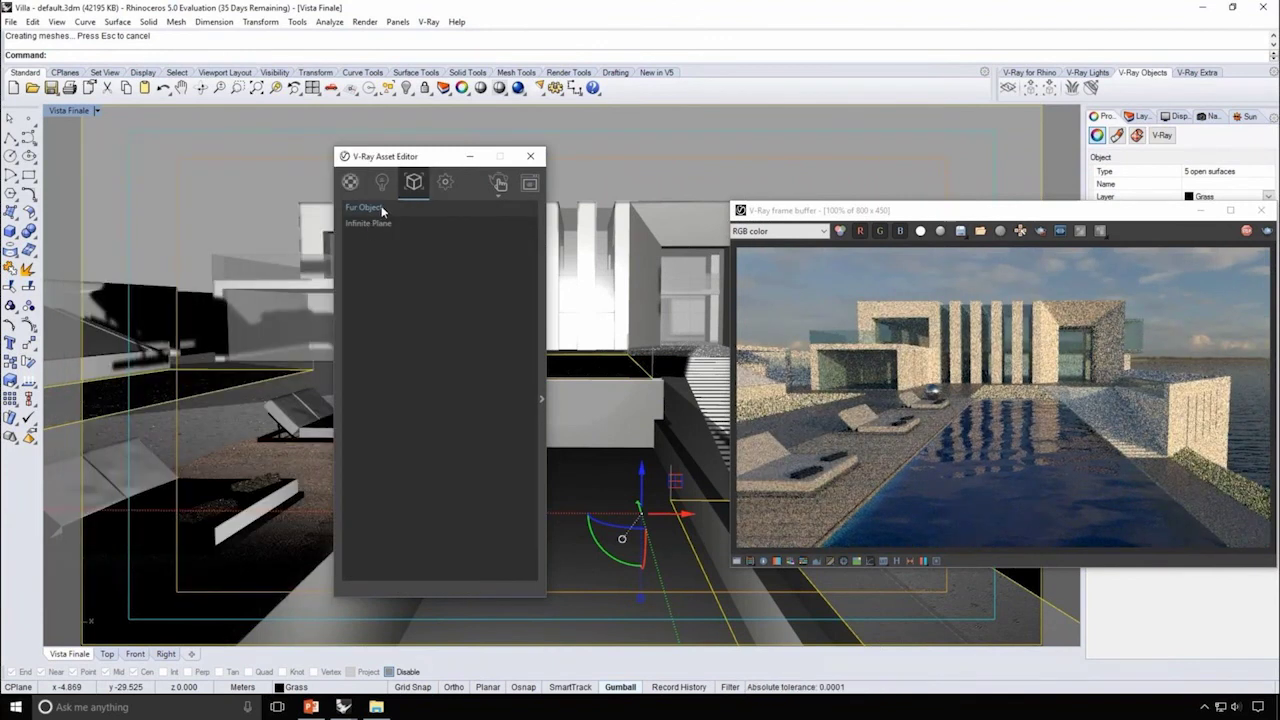
right_click(381, 210)
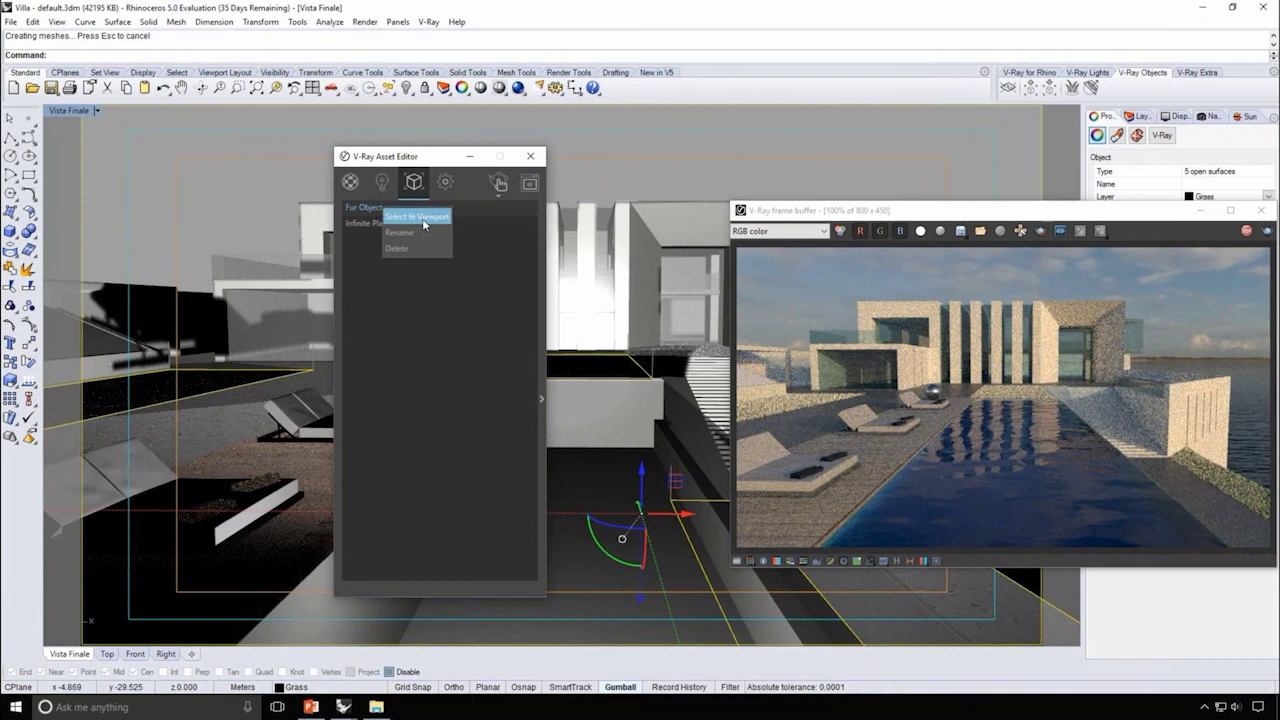
left_click(420, 217)
left_click(351, 183)
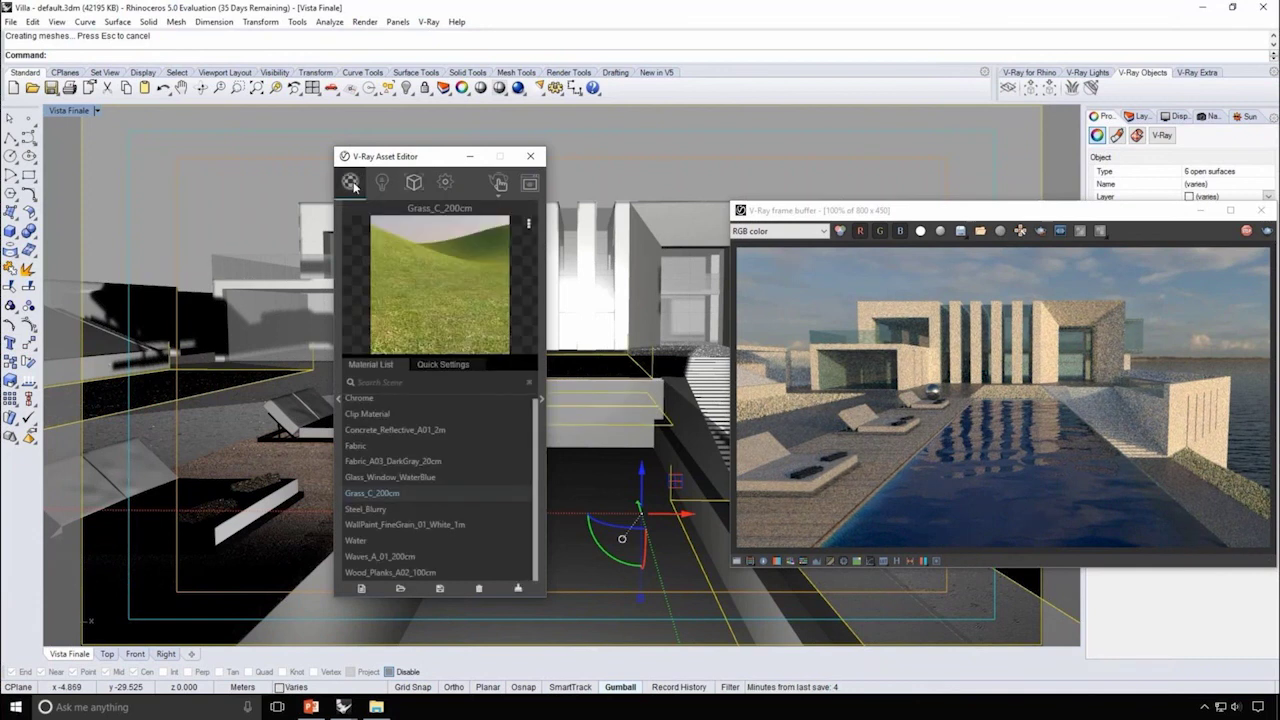
left_click_drag(437, 167, 298, 170)
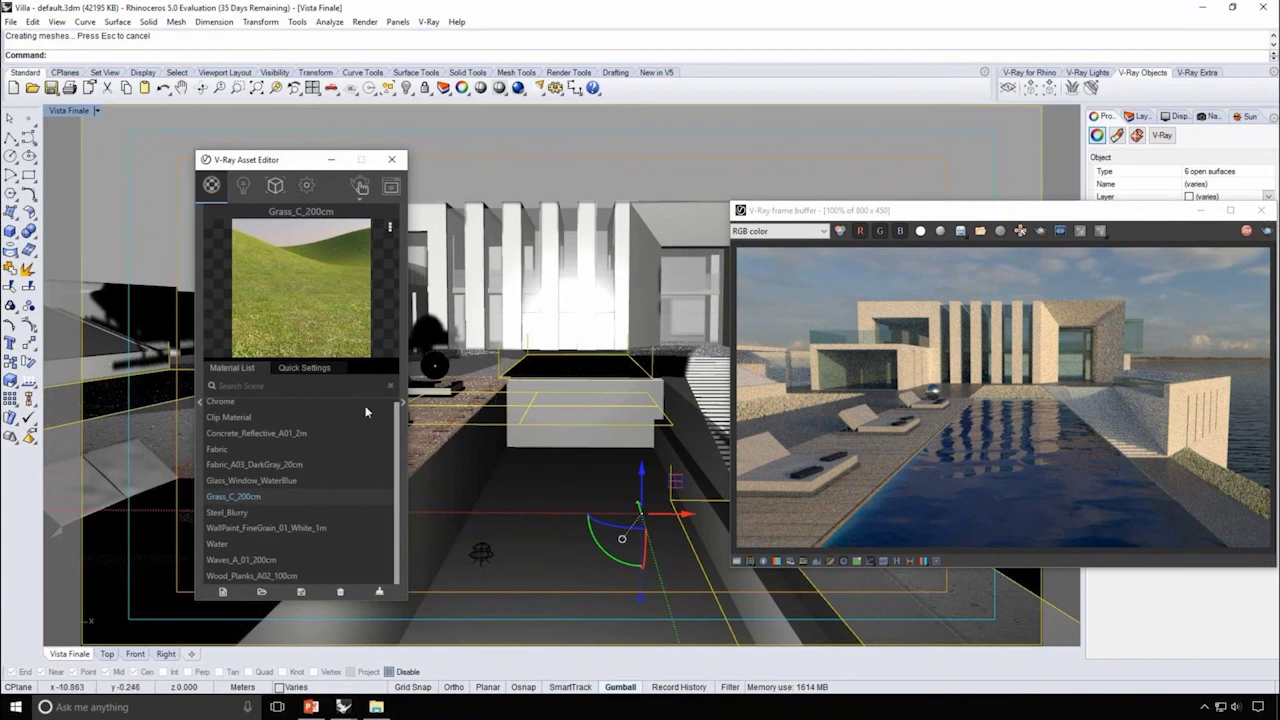
right_click(263, 496)
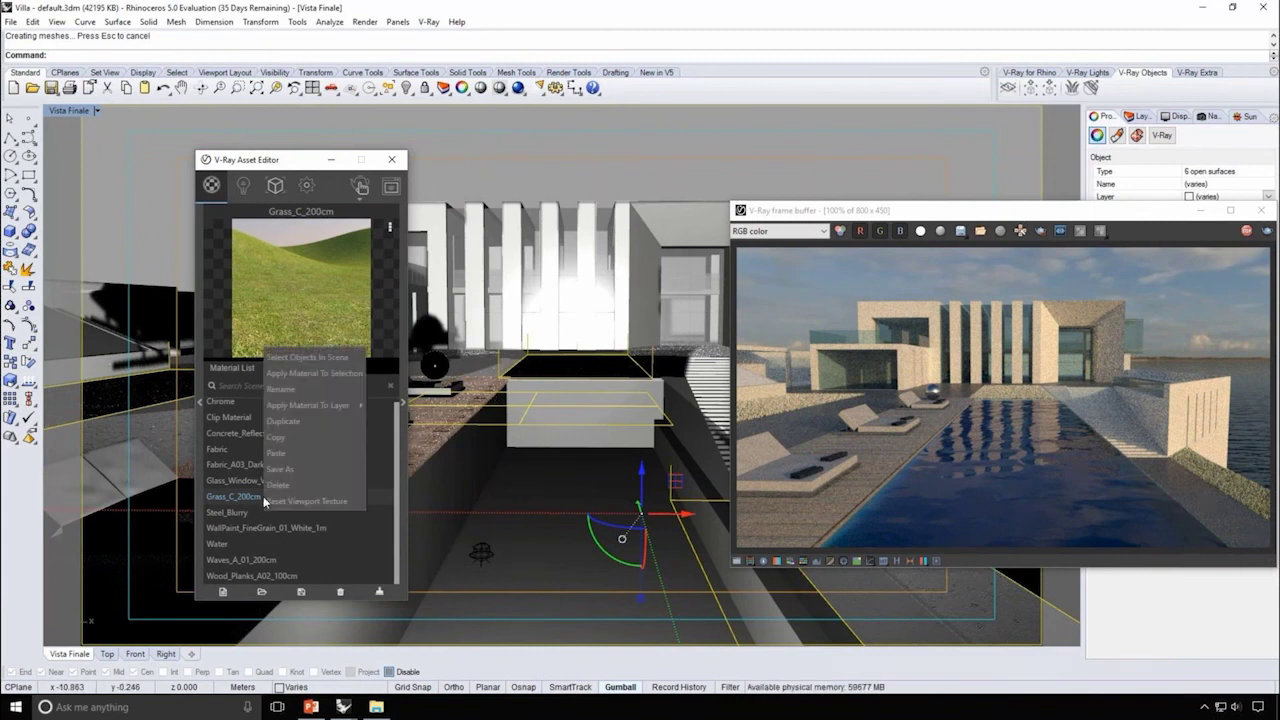
left_click(322, 372)
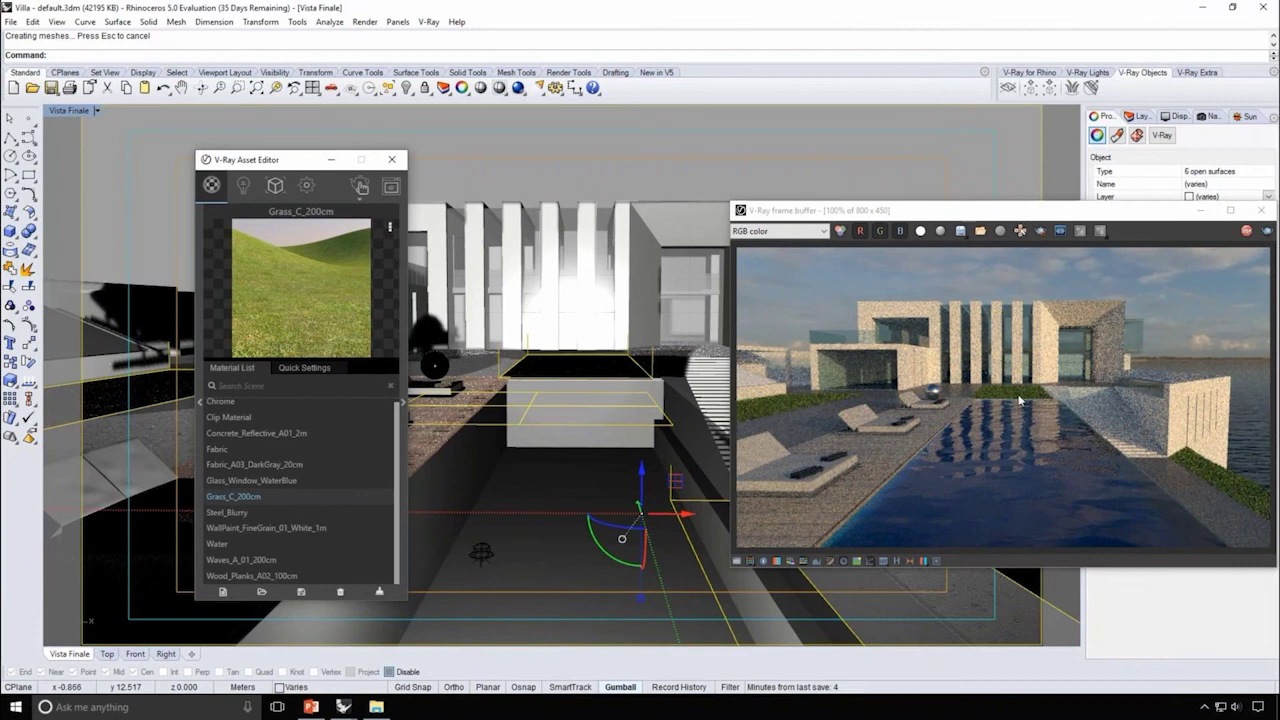
Step: Add a V-Ray clipping plane to the villa scene and select it in the viewport
left_click(276, 186)
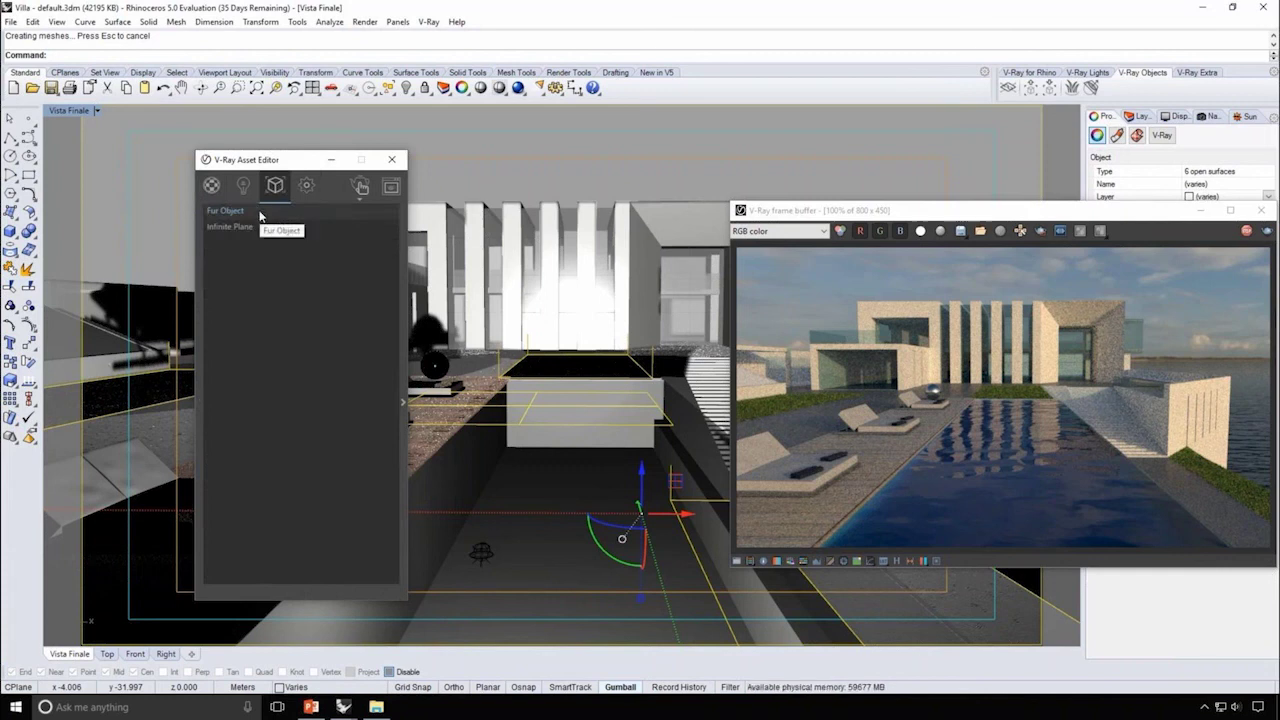
left_click(1090, 90)
left_click_drag(916, 214, 418, 208)
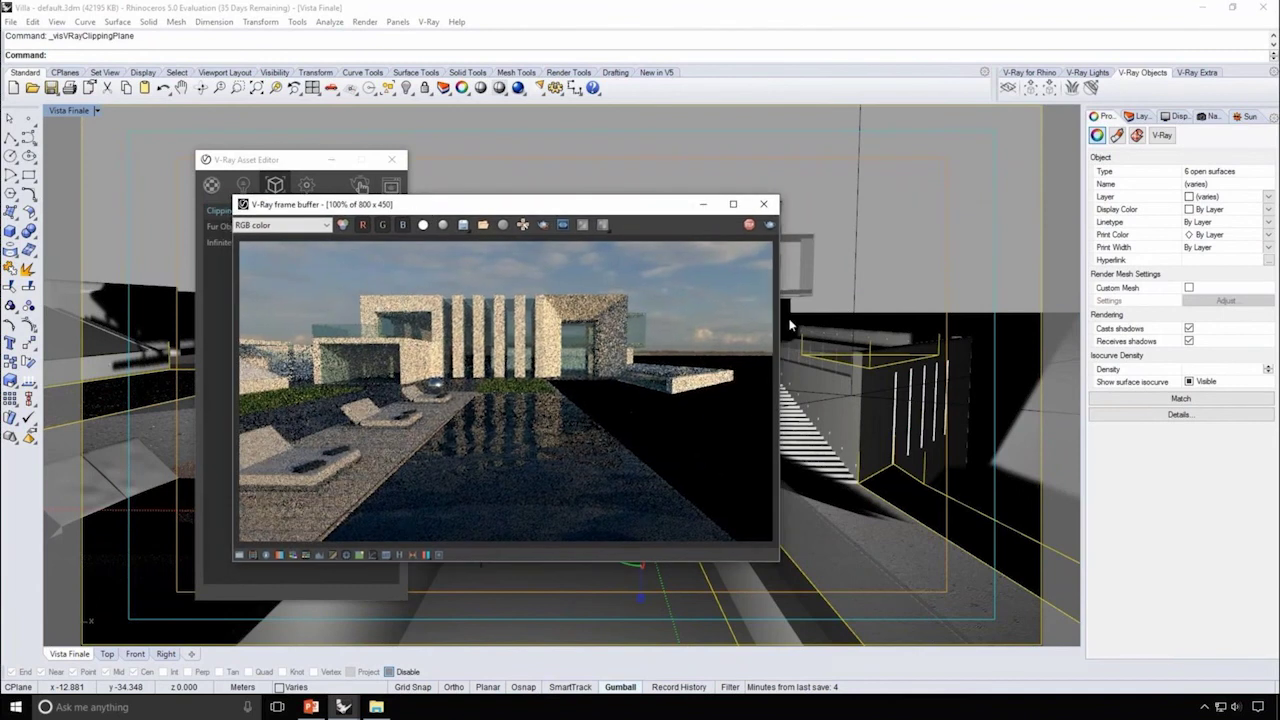
left_click(855, 242)
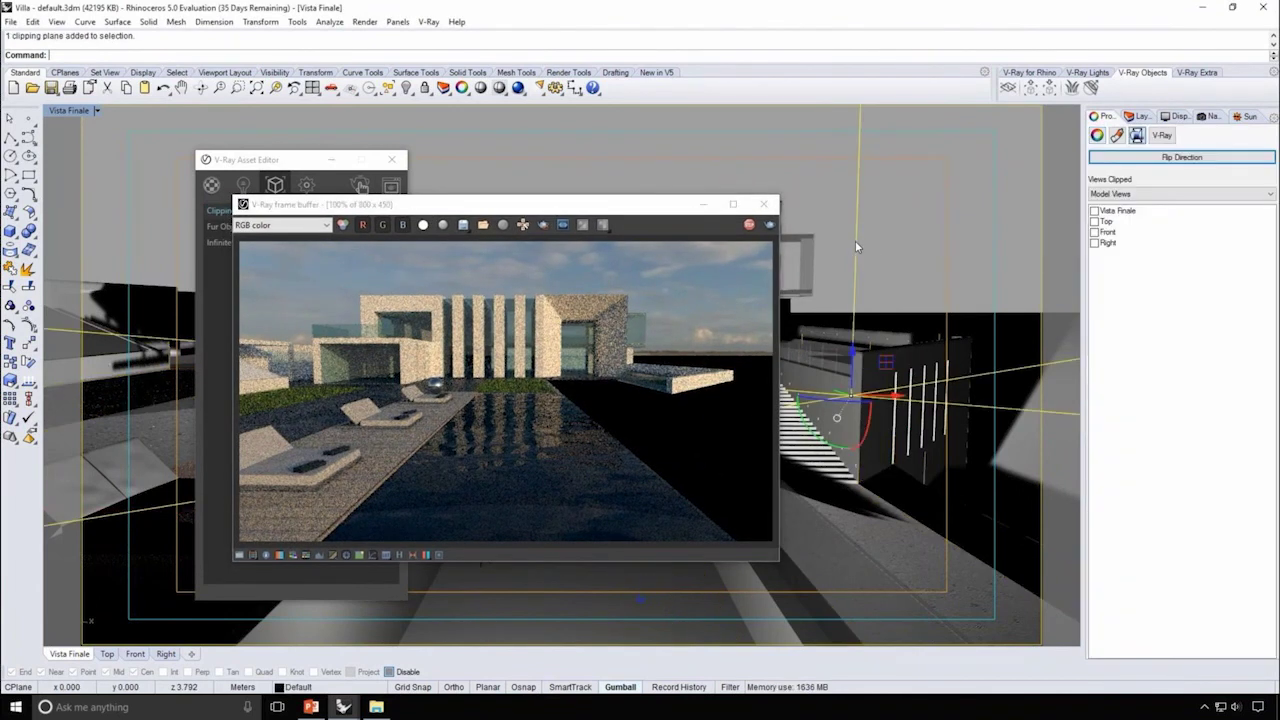
left_click_drag(596, 212, 966, 213)
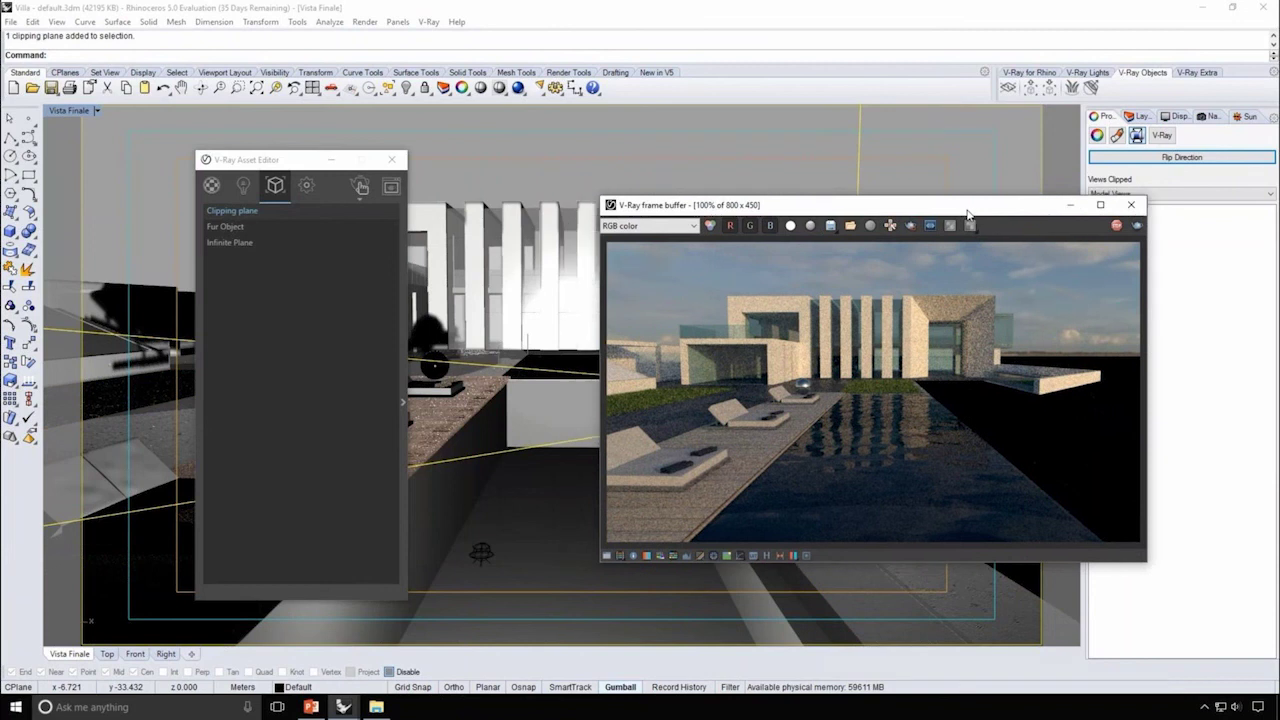
Step: Raise the clipping plane in the Right view so that it cuts through the villa above the pool deck
double_click(78, 110)
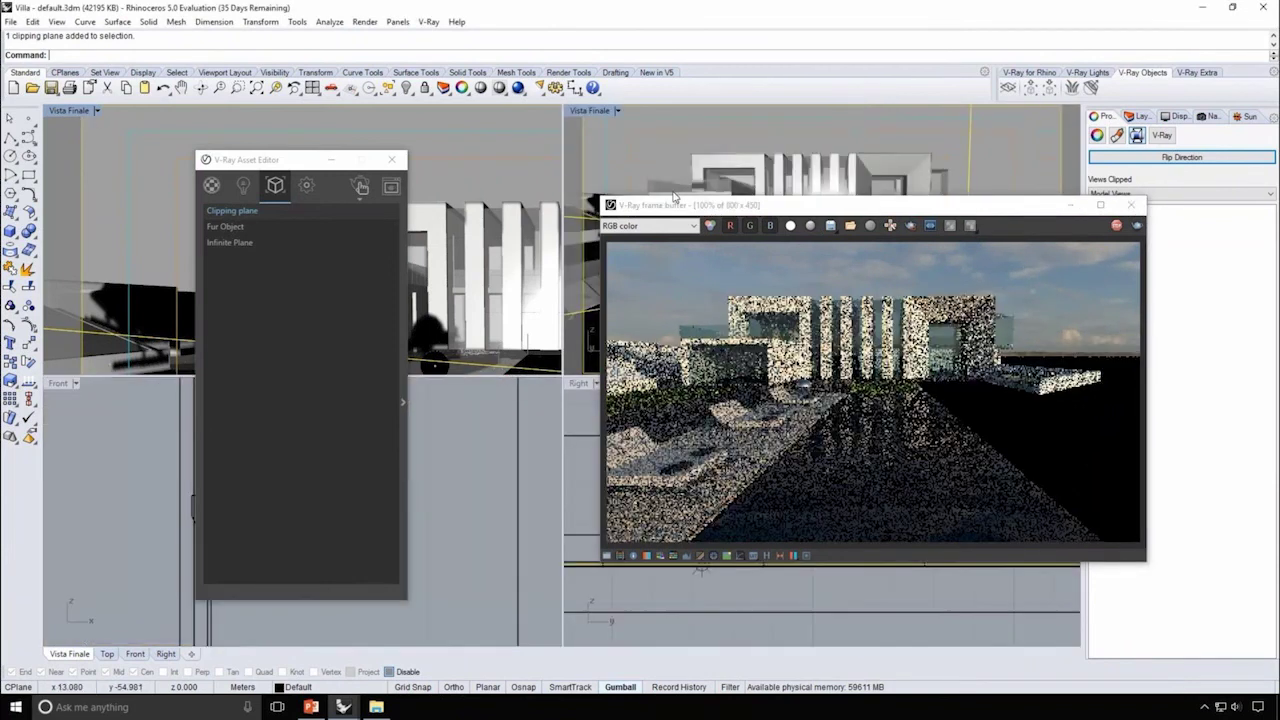
left_click(582, 385)
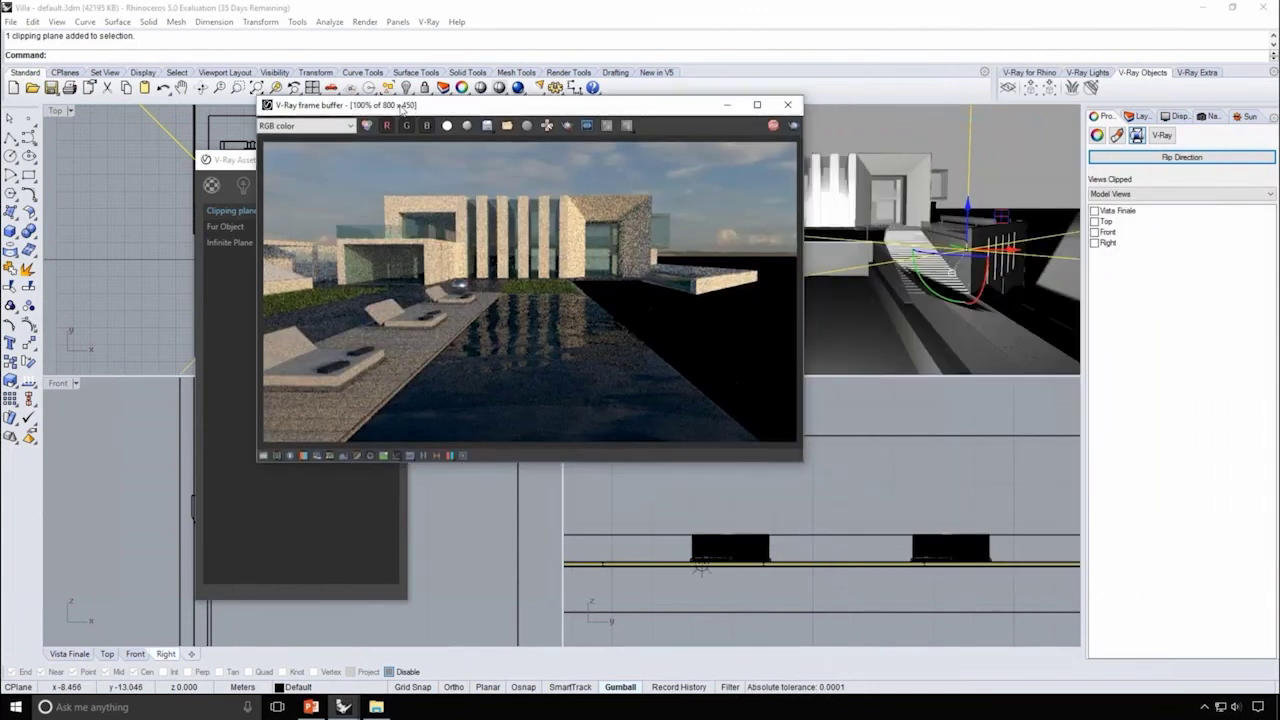
scroll(947, 490, "down", 5)
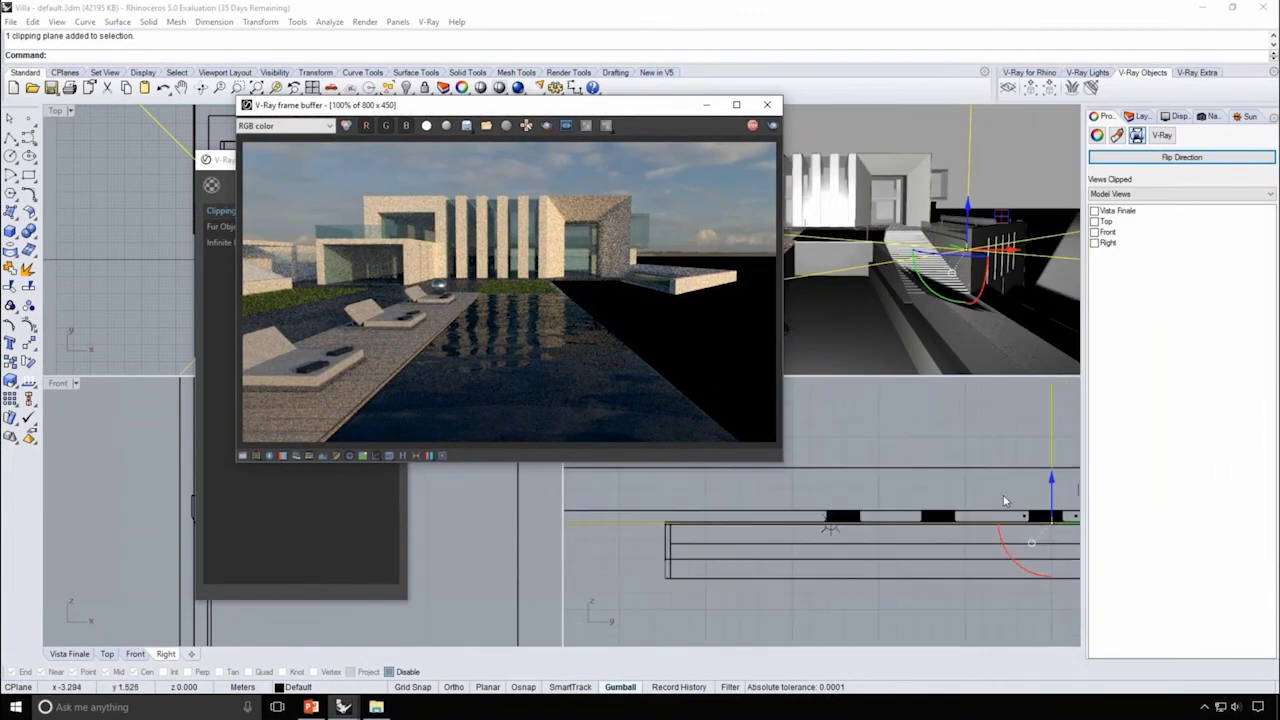
right_click_drag(1000, 437, 712, 502)
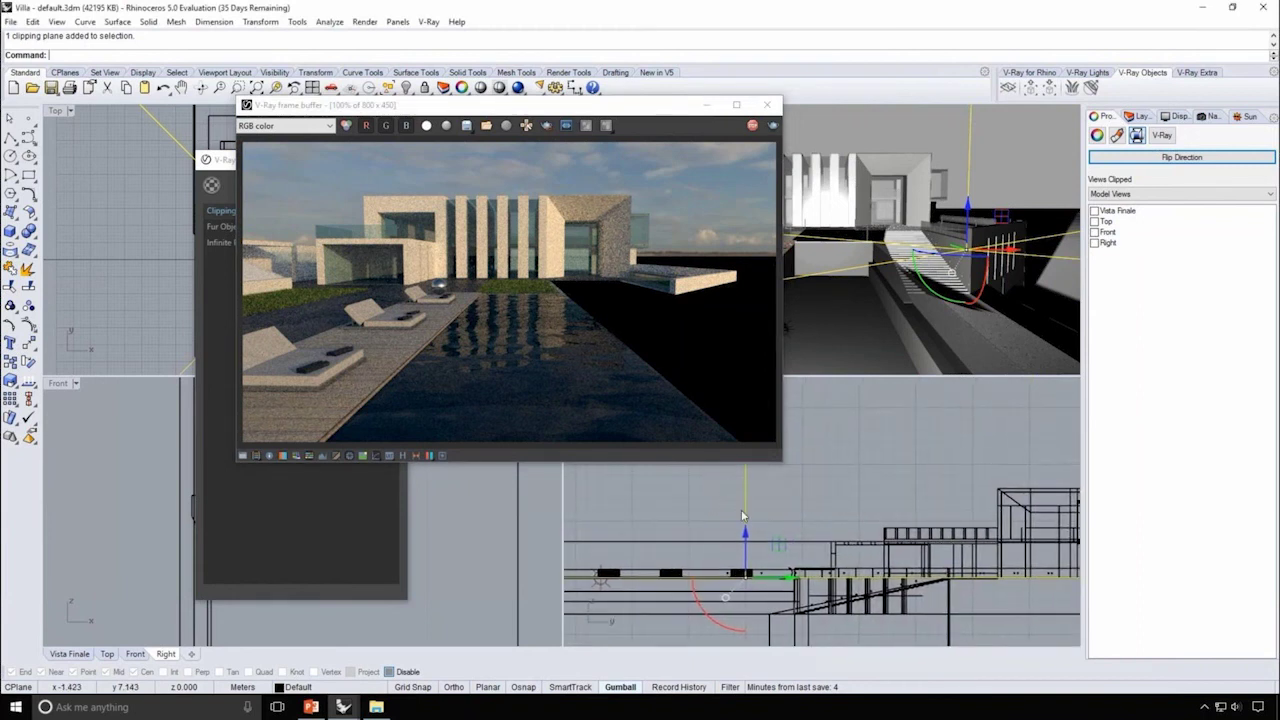
left_click_drag(745, 537, 748, 477)
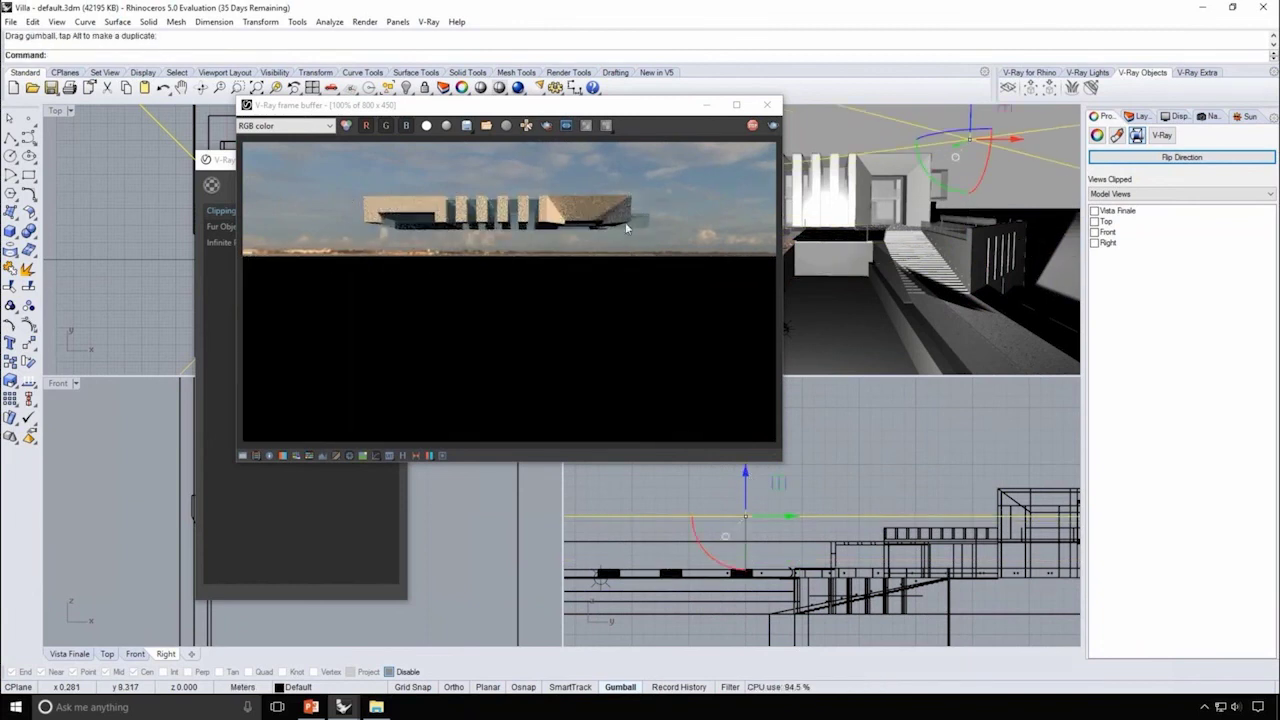
left_click_drag(611, 101, 895, 221)
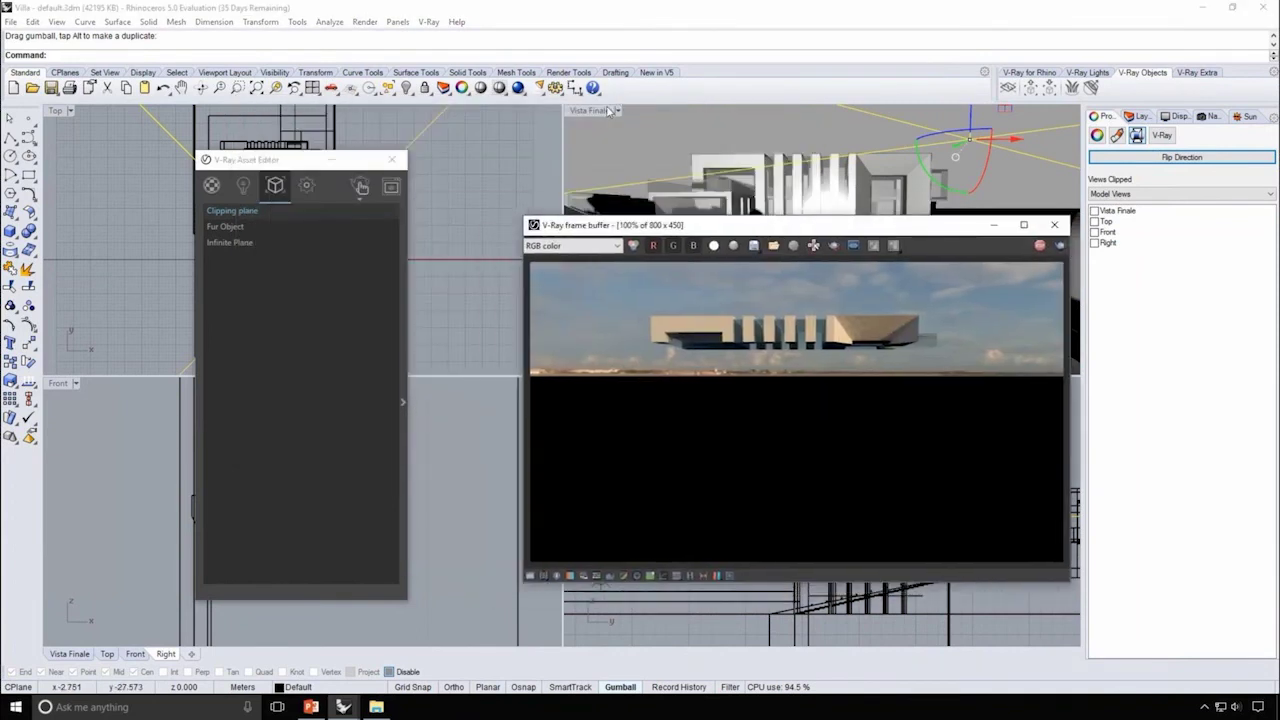
Step: Restore the Clipper named view in the perspective viewport and flip the clipping plane's direction
left_click(600, 117)
left_click(1207, 116)
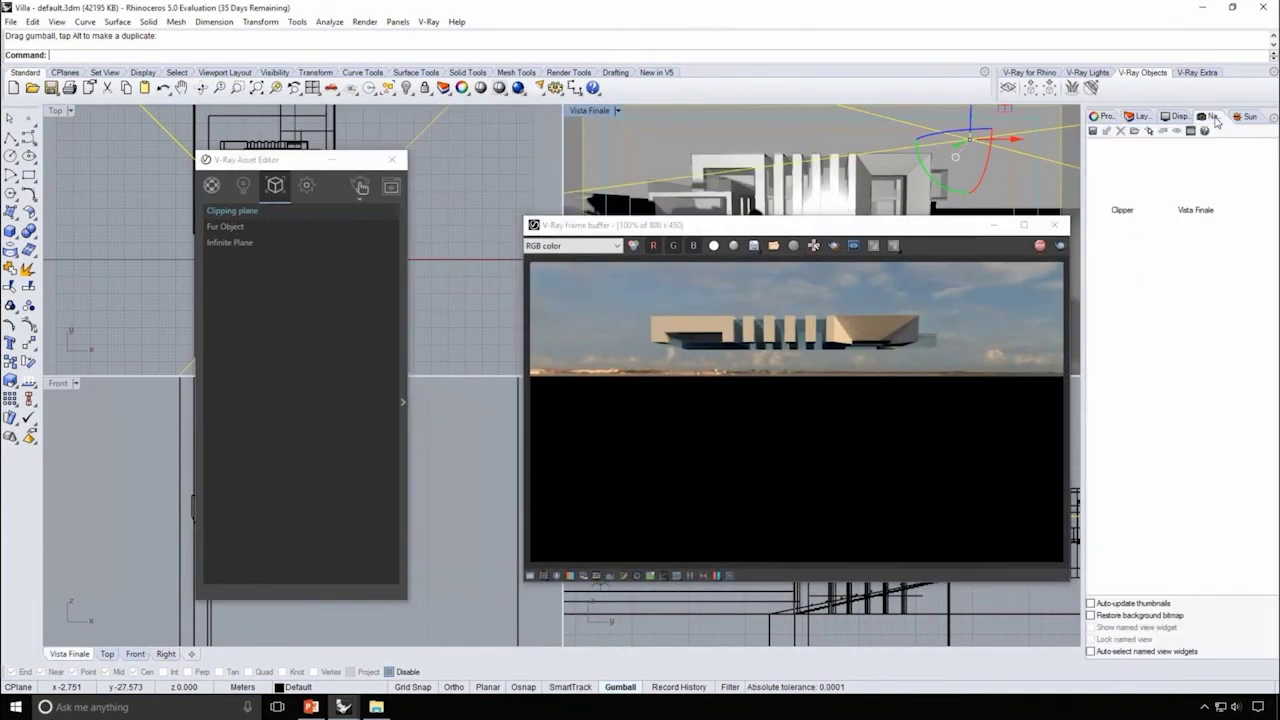
double_click(1119, 183)
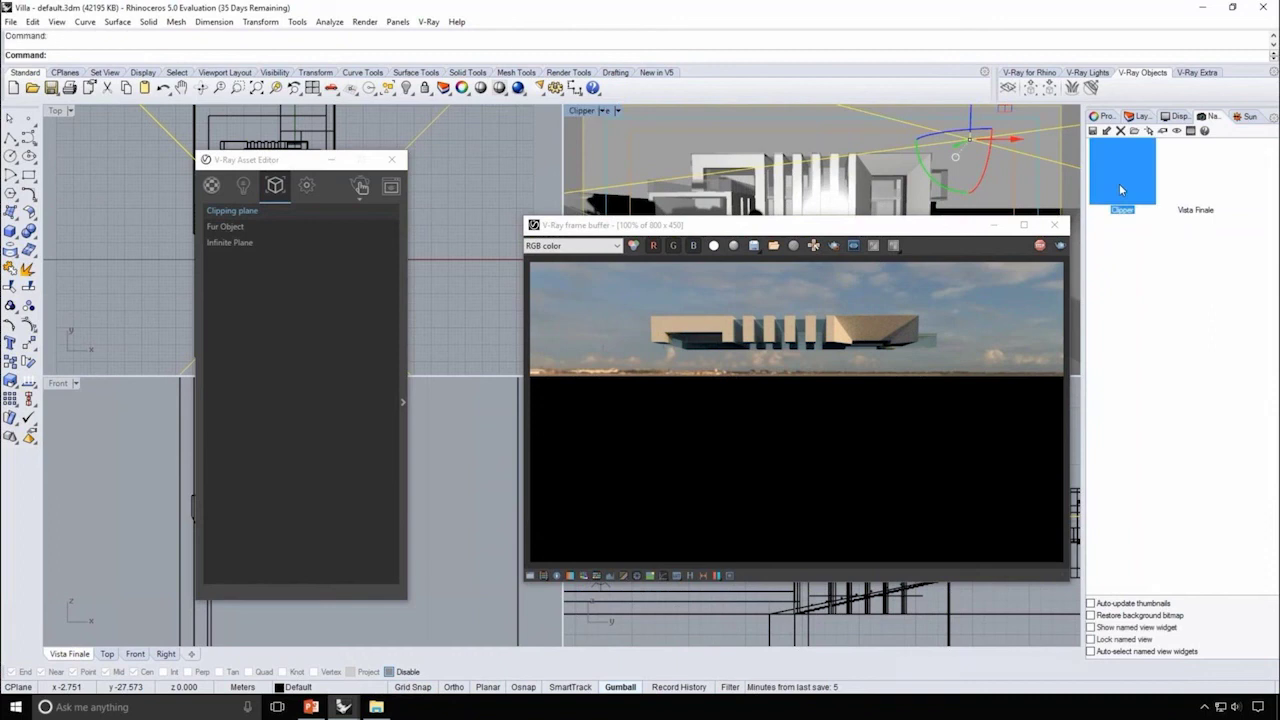
left_click_drag(800, 224, 725, 240)
left_click(1104, 116)
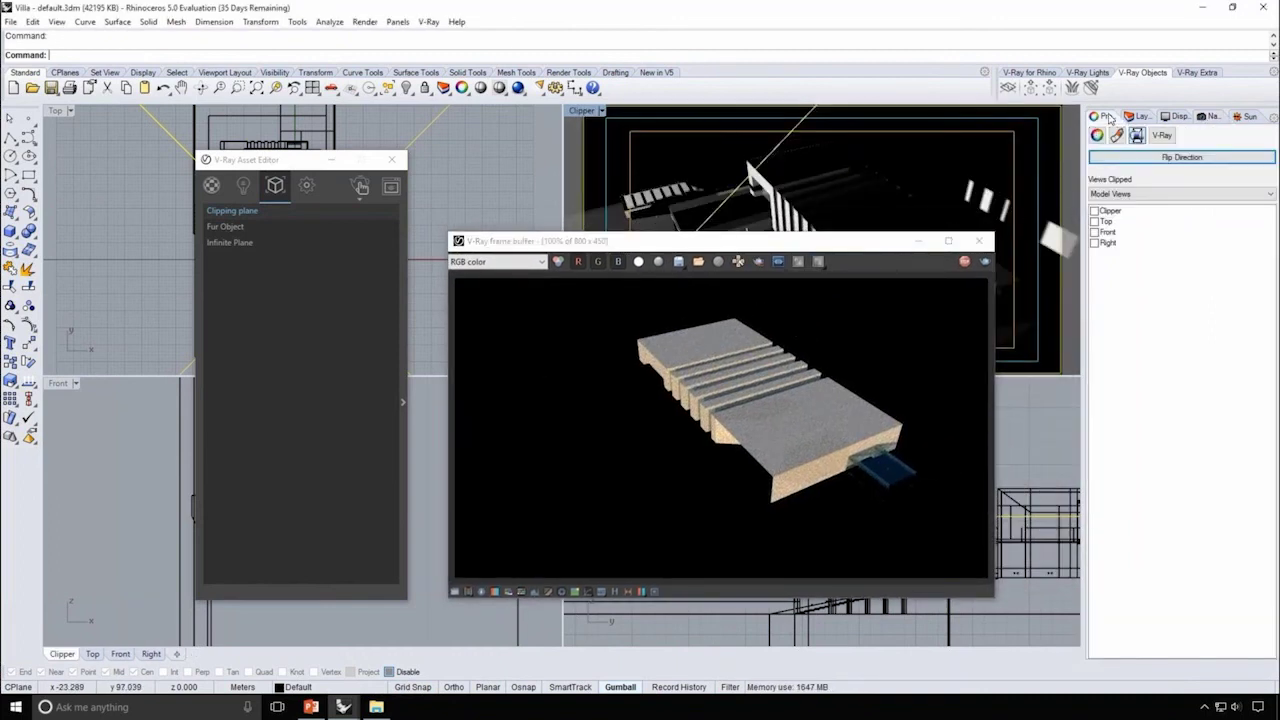
left_click(1192, 158)
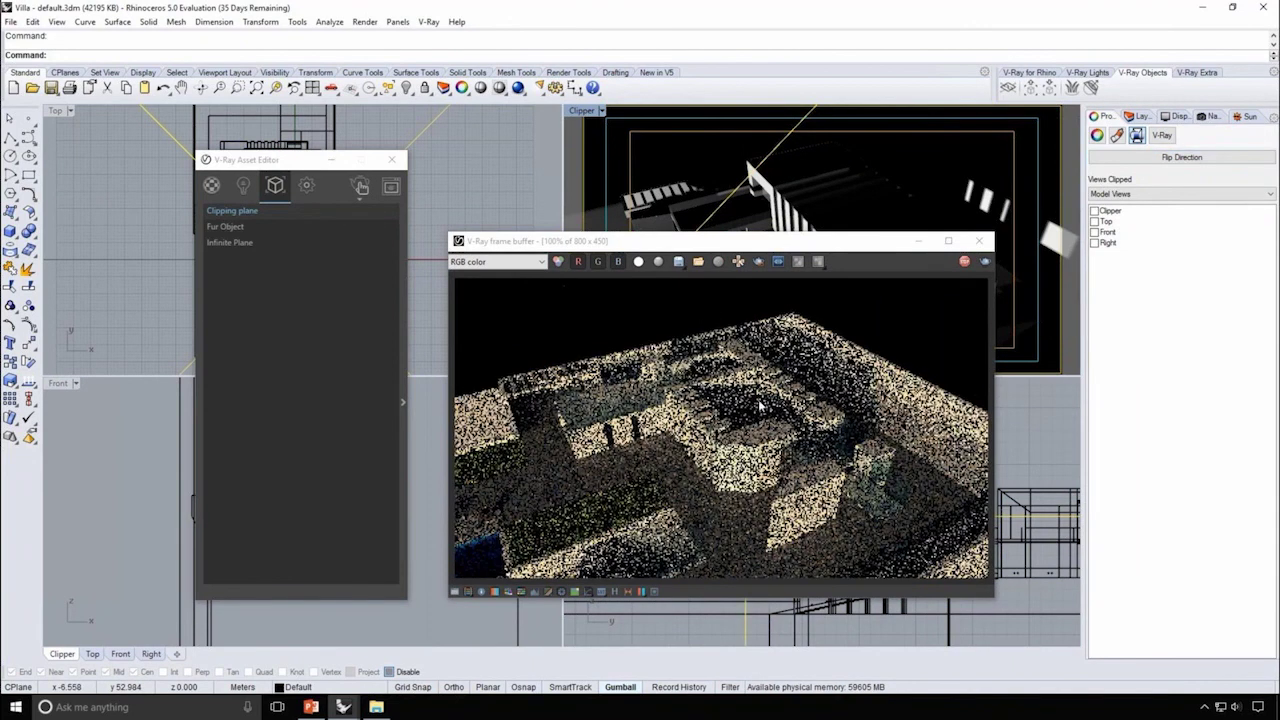
Step: Lower the clipping plane in the Right view to just below the villa's ground level
left_click_drag(780, 247, 754, 107)
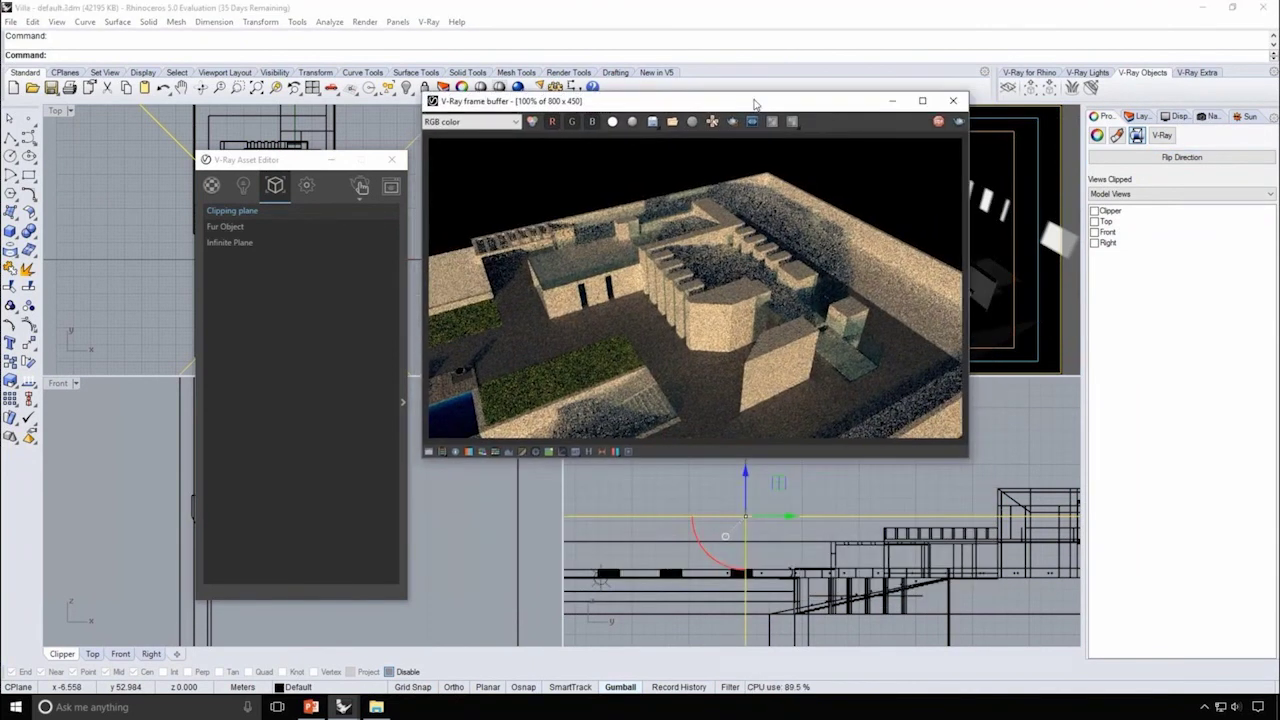
left_click_drag(745, 476, 745, 543)
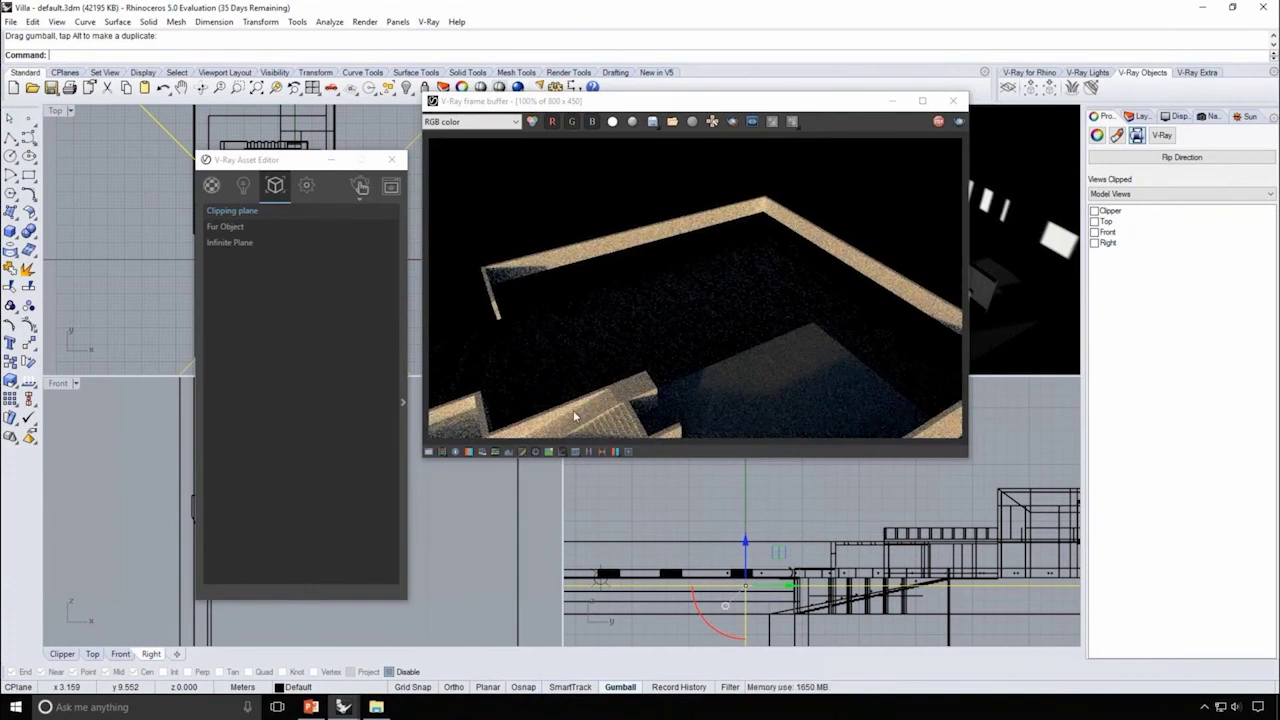
Step: Set the clipping plane's named-object filter to Include and choose Building as the only object it clips
left_click(402, 401)
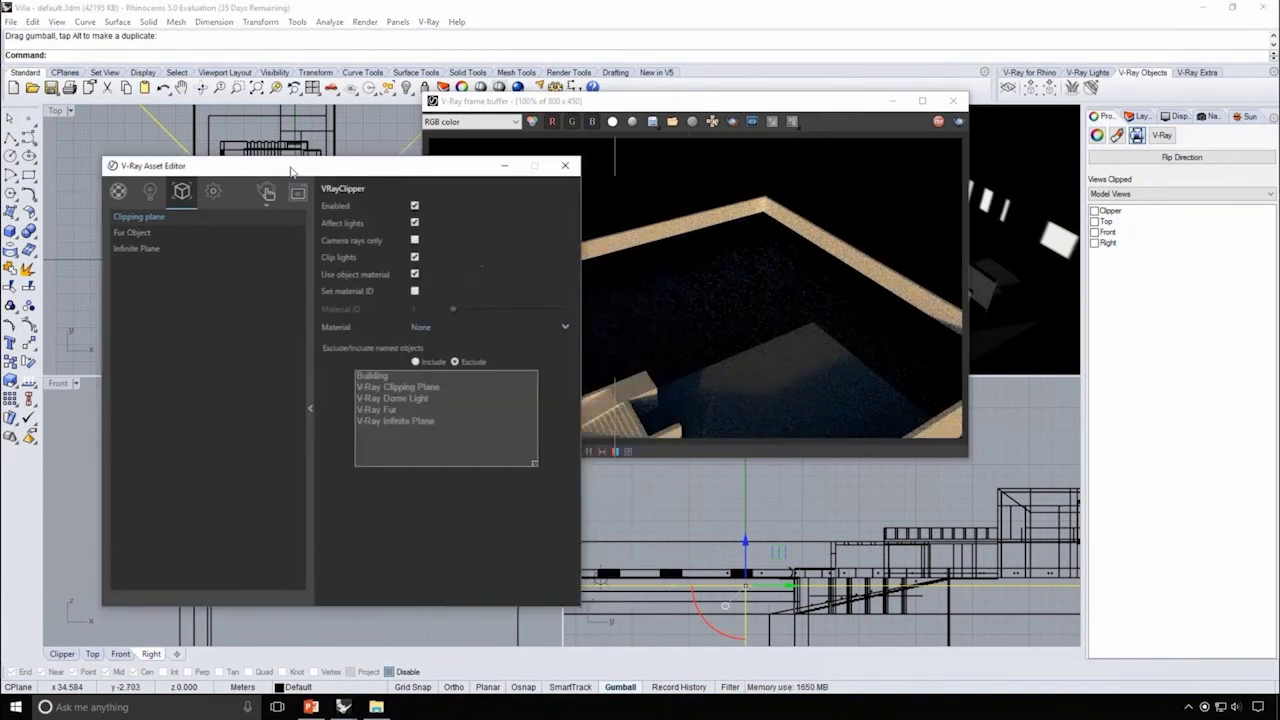
left_click_drag(709, 107, 884, 199)
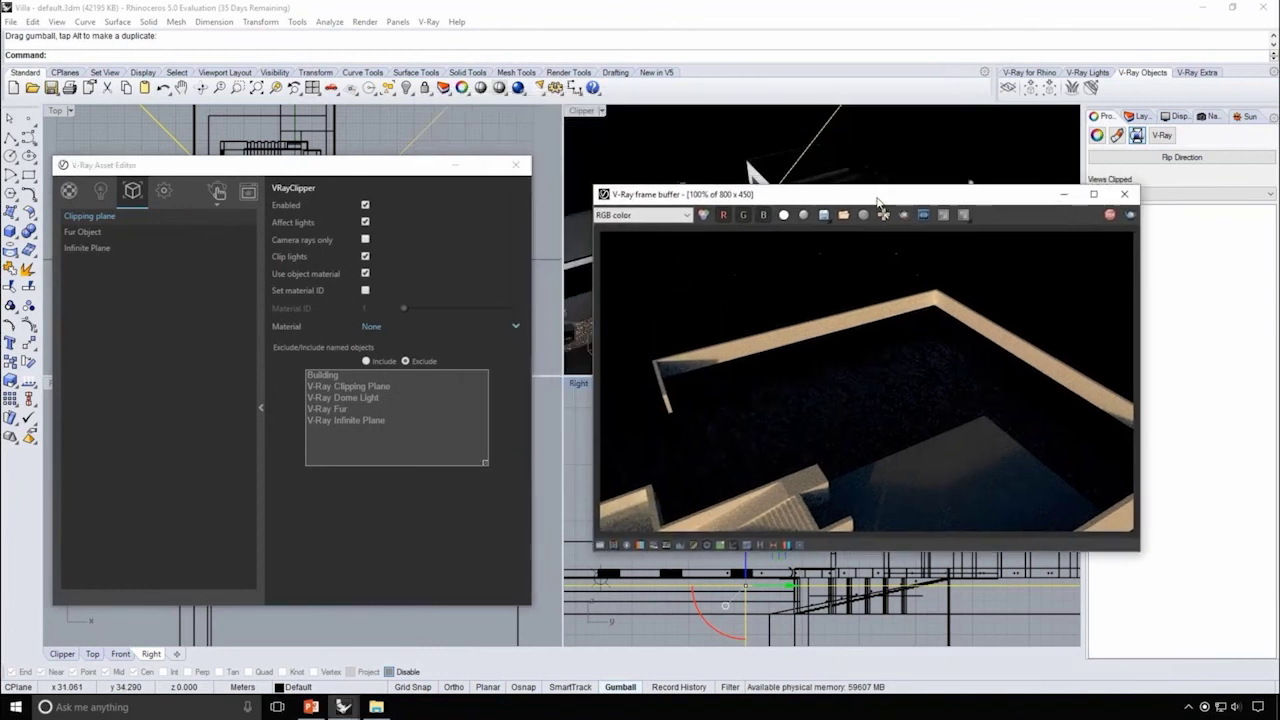
left_click(366, 362)
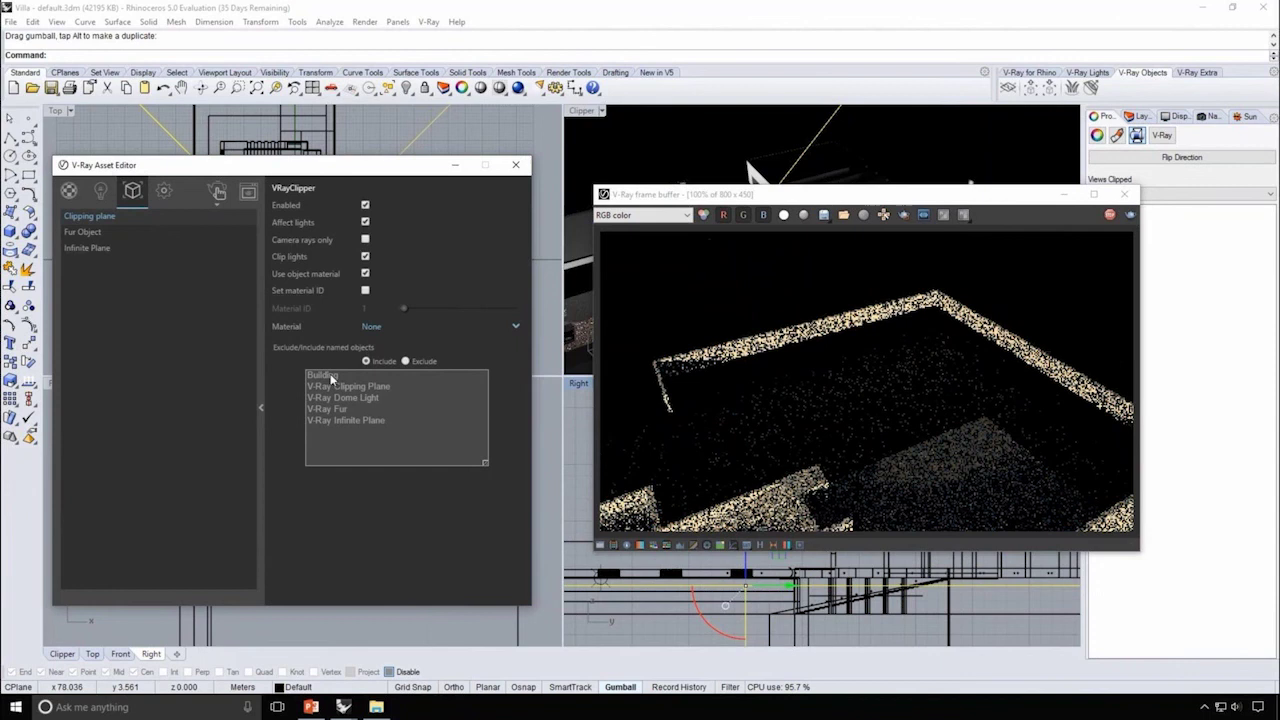
left_click(331, 378)
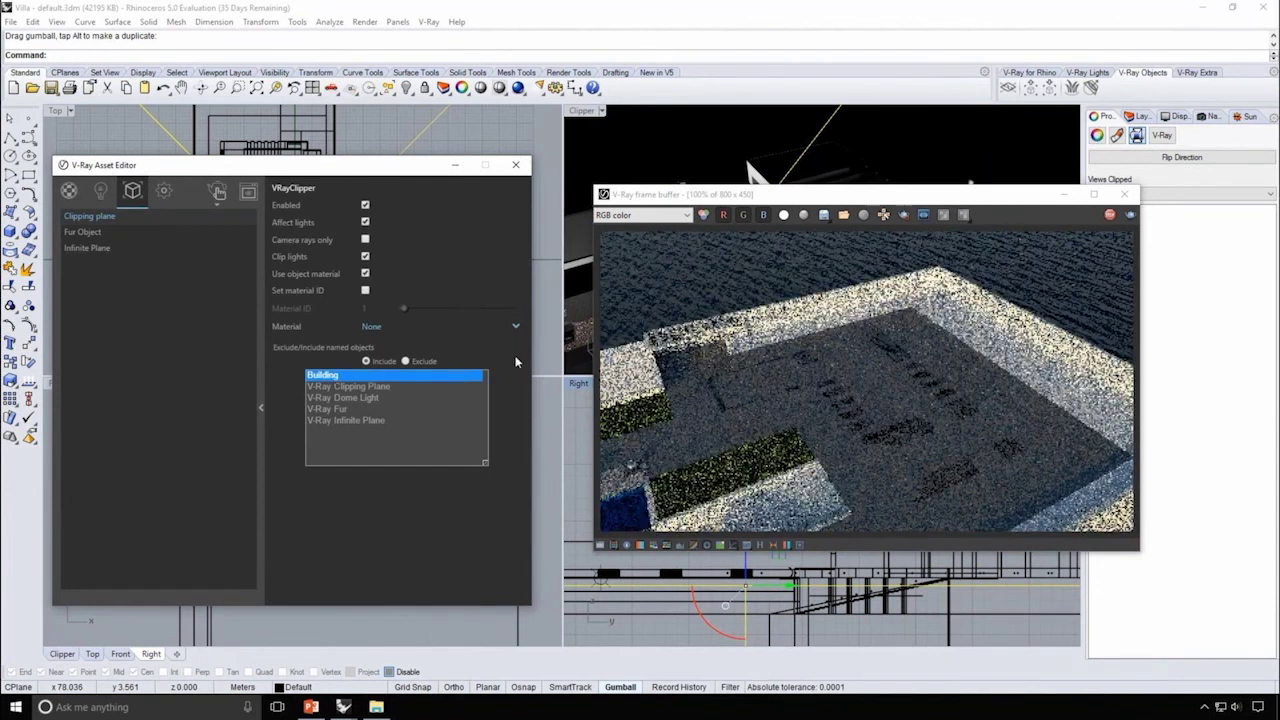
Step: Raise the clipping plane slightly in the Right view so that it cuts through the building's lower walls
left_click_drag(827, 203, 888, 124)
left_click(745, 541)
left_click_drag(745, 541, 745, 519)
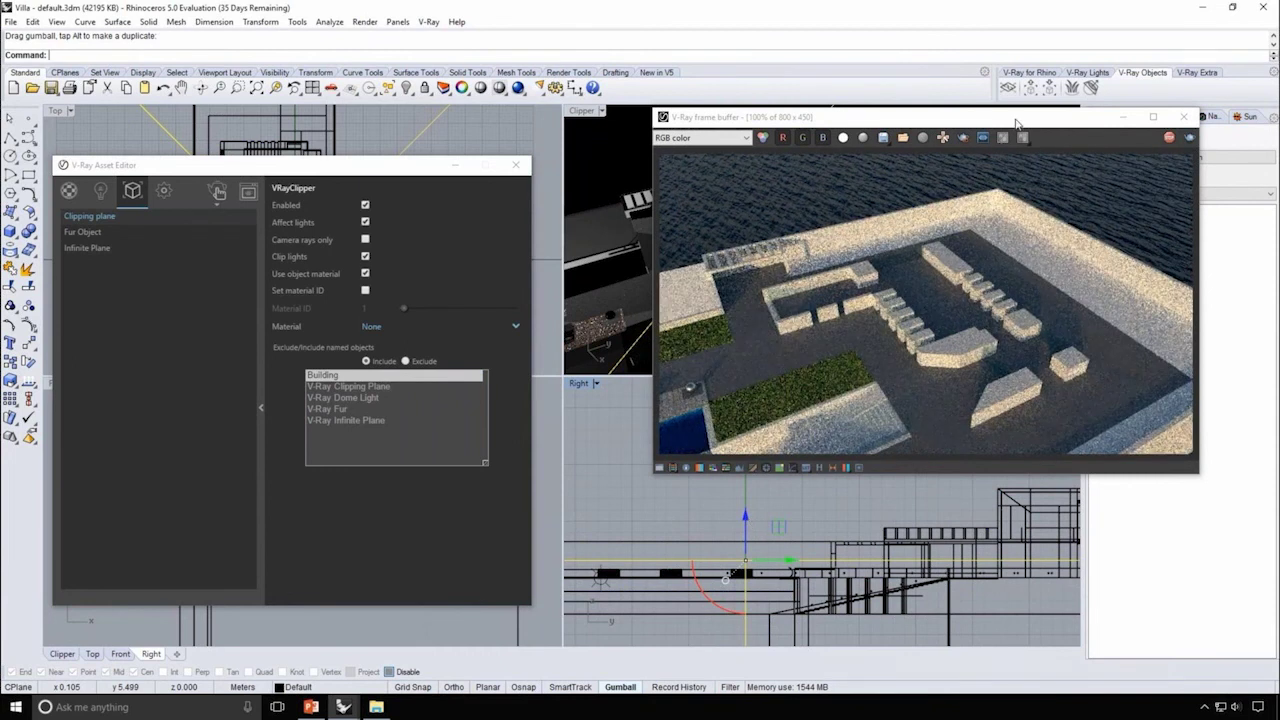
Step: Select the building group in the Clipper viewport to check its object name, and switch to the PowerPoint presentation
left_click_drag(1020, 118, 906, 278)
left_click(868, 236)
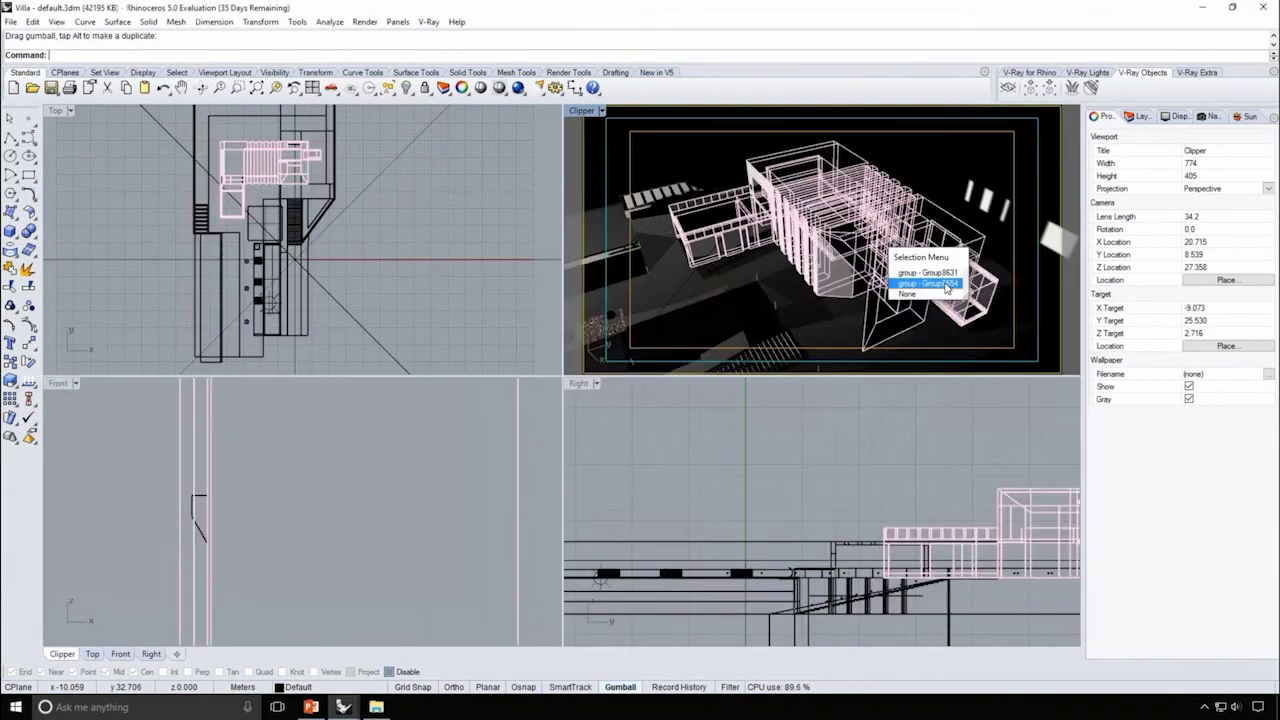
left_click(945, 288)
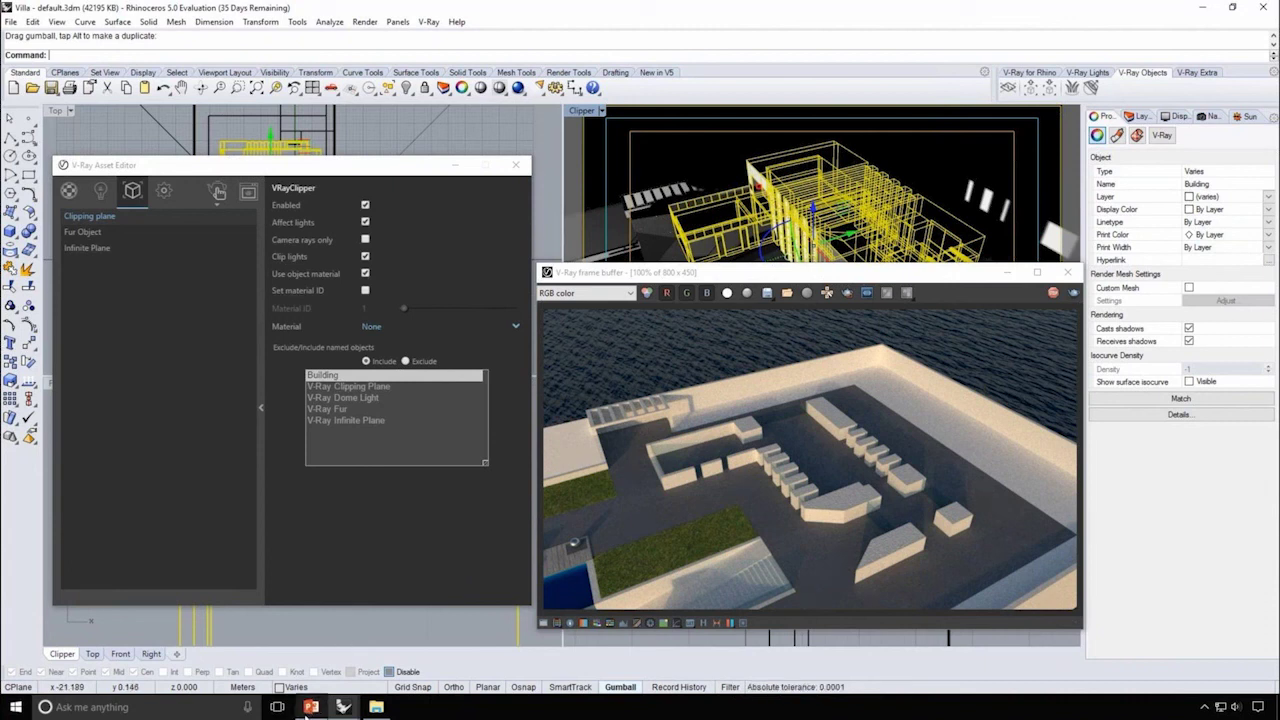
left_click(310, 707)
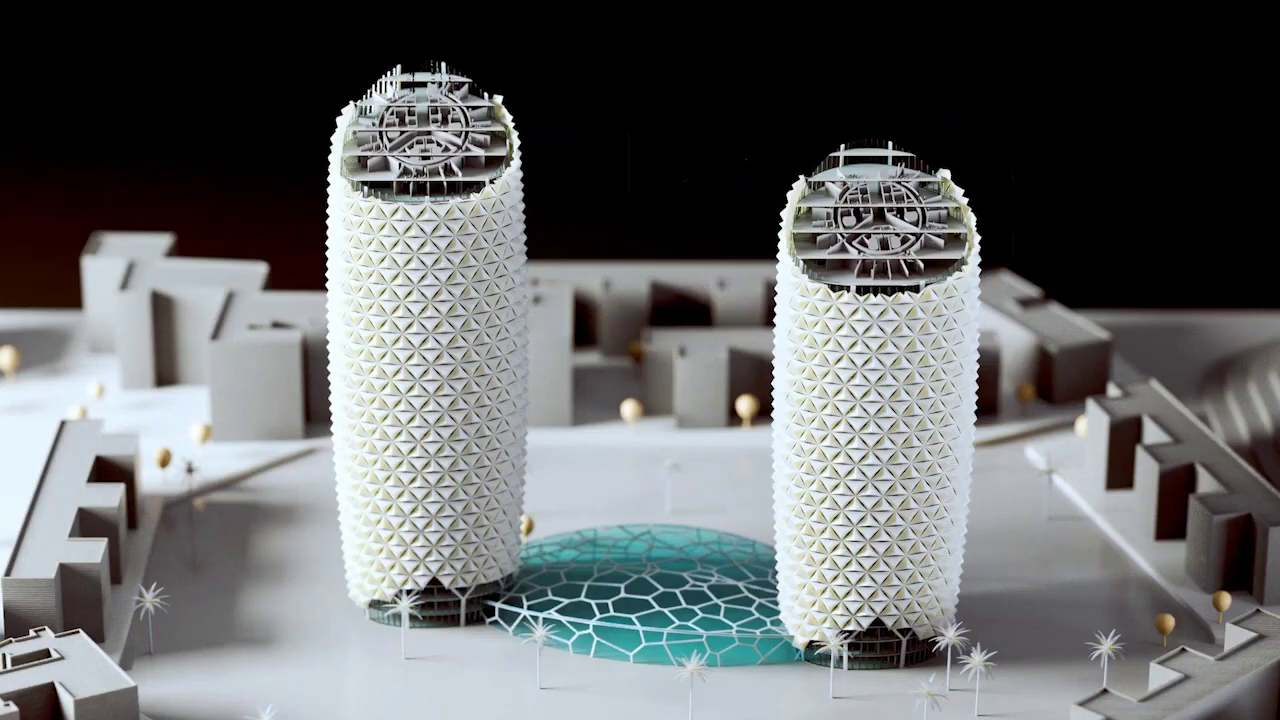